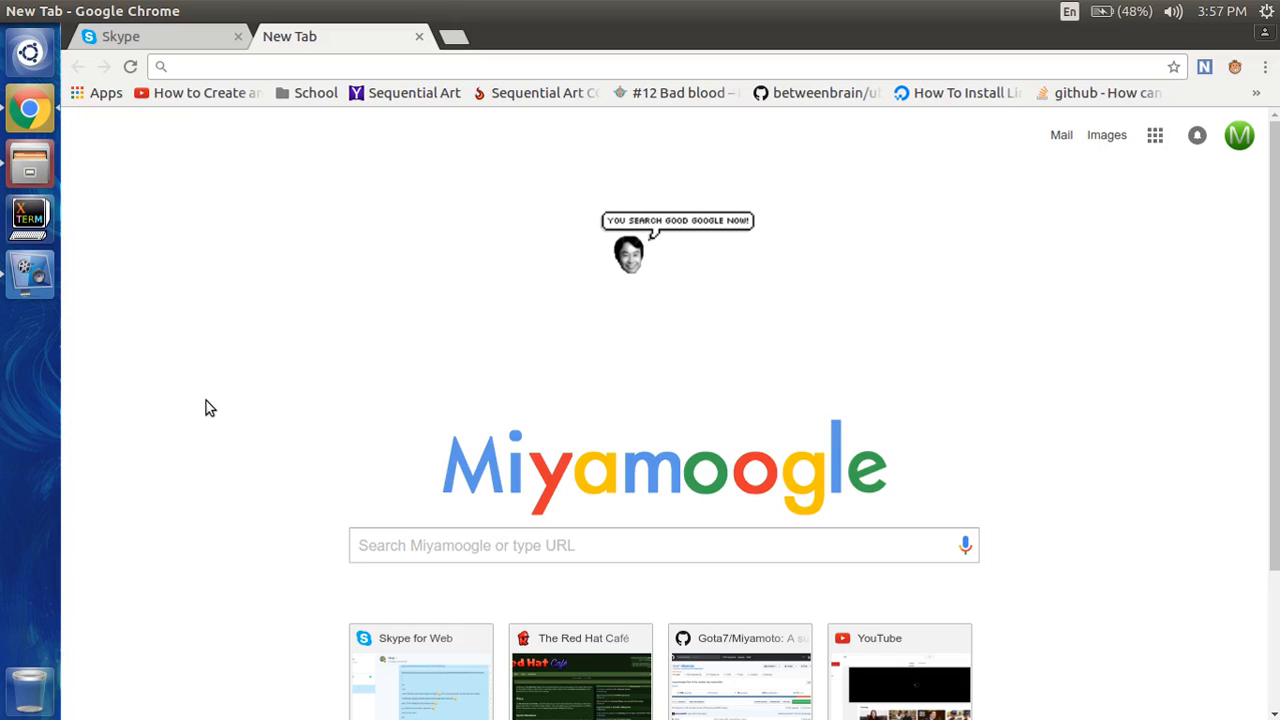
click(285, 67)
text(htt)
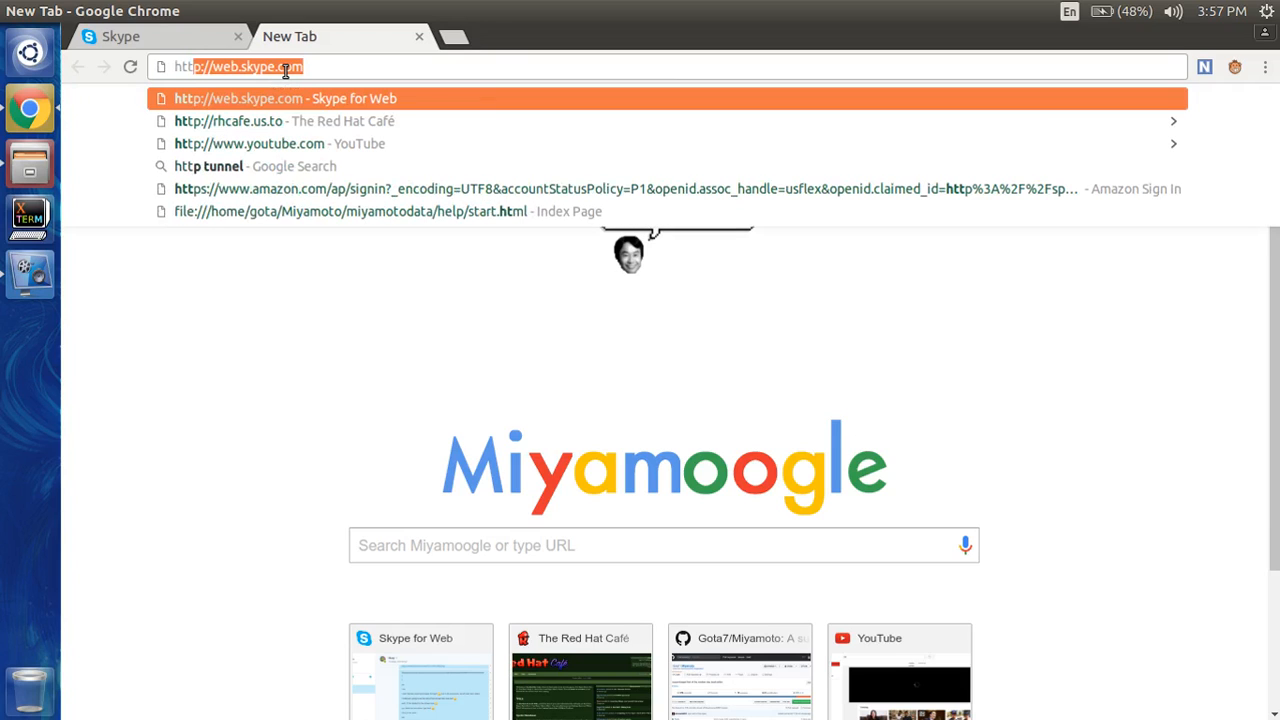
text(p)
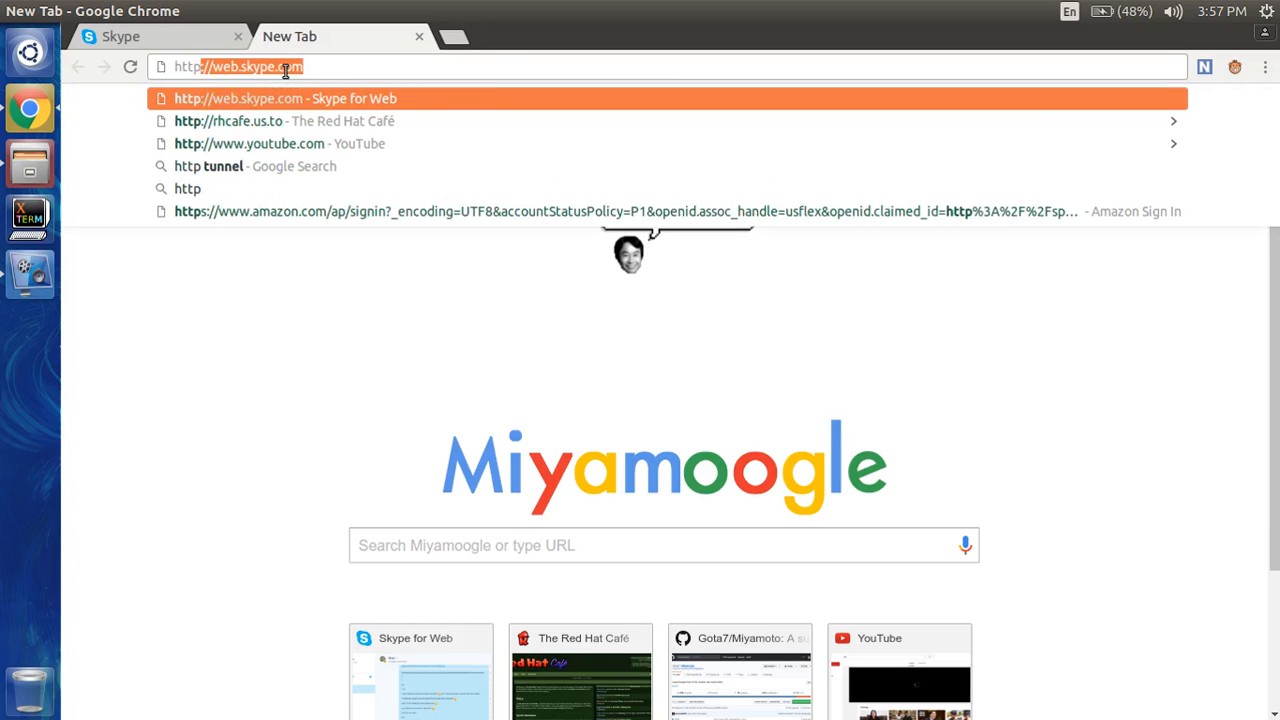
text(://)
key(BackSpace)
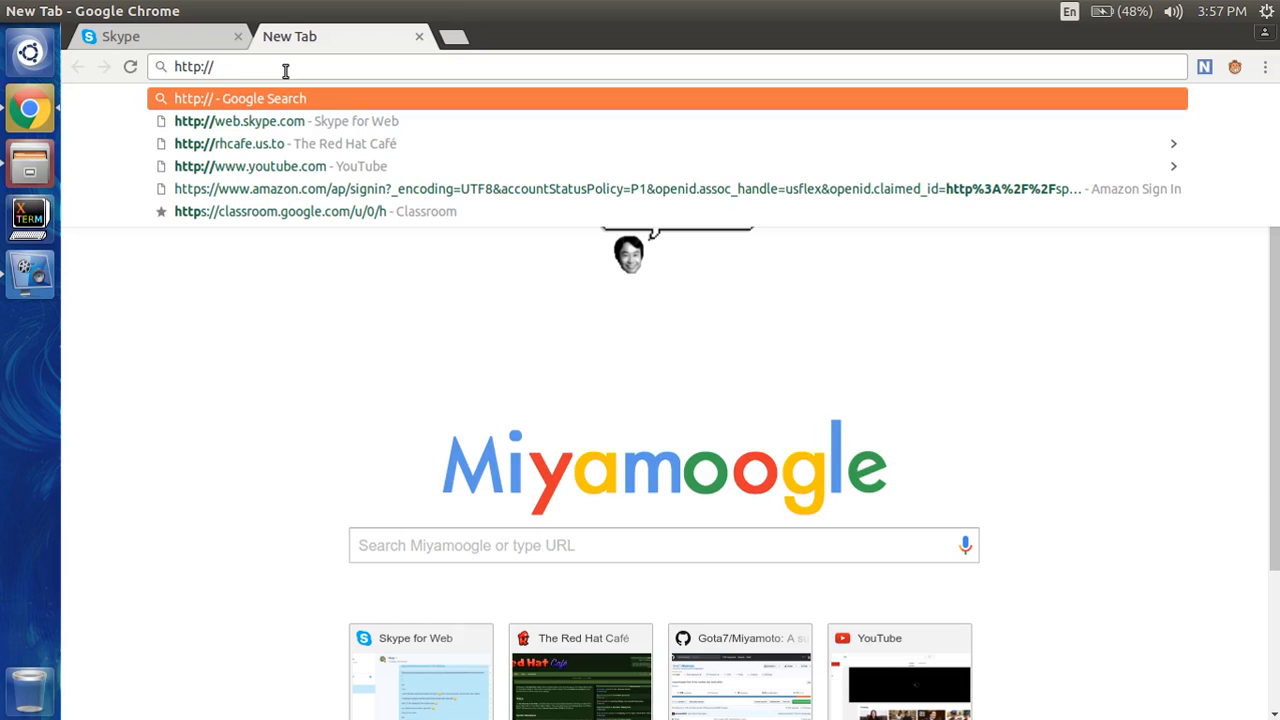
text(github.c)
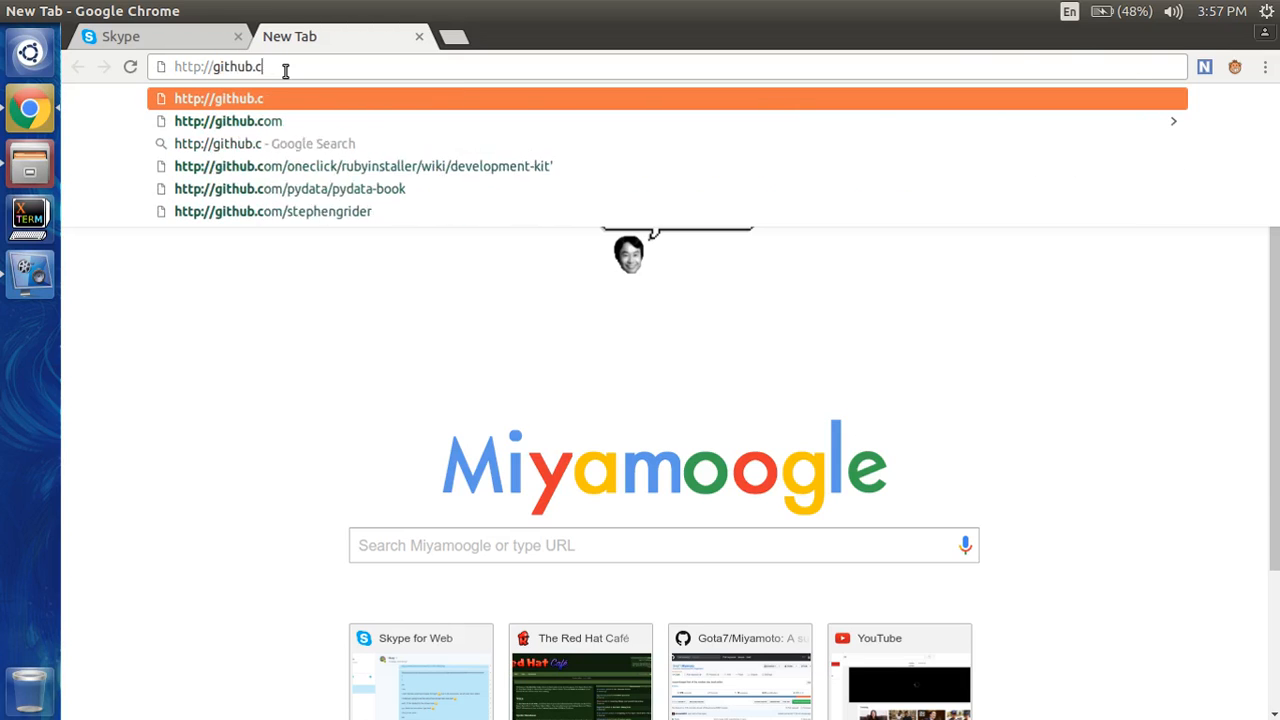
text(om/gota7/miyamtoo)
key(BackSpace)
key(BackSpace)
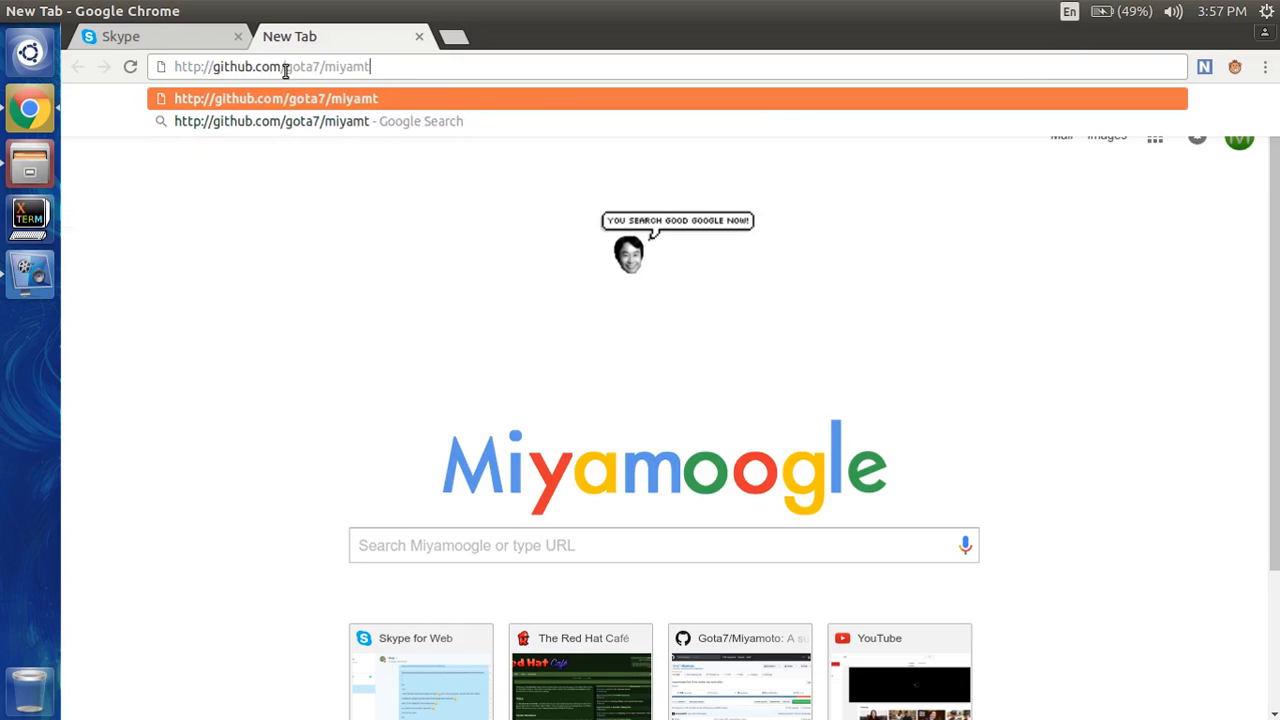
key(BackSpace)
text(oto)
key(Return)
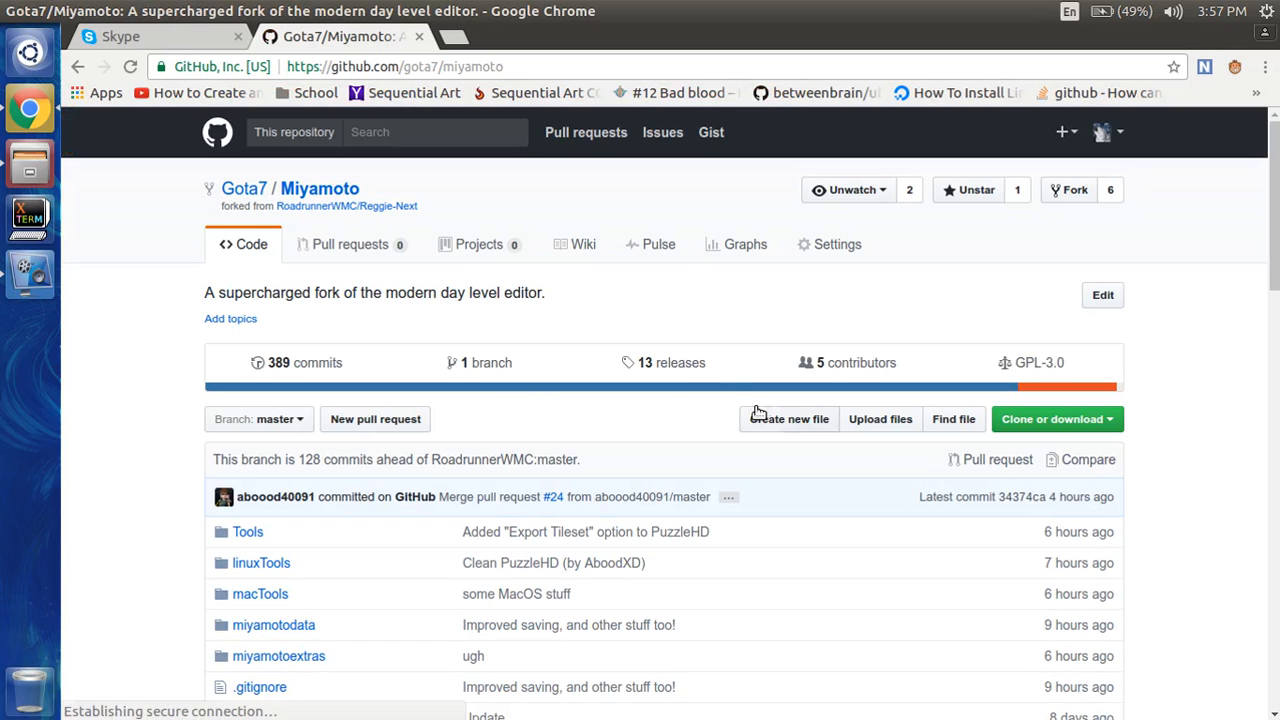
- Open the Miyamoto repository's releases and go to the downloads of Version 12 - Shiny
click(683, 370)
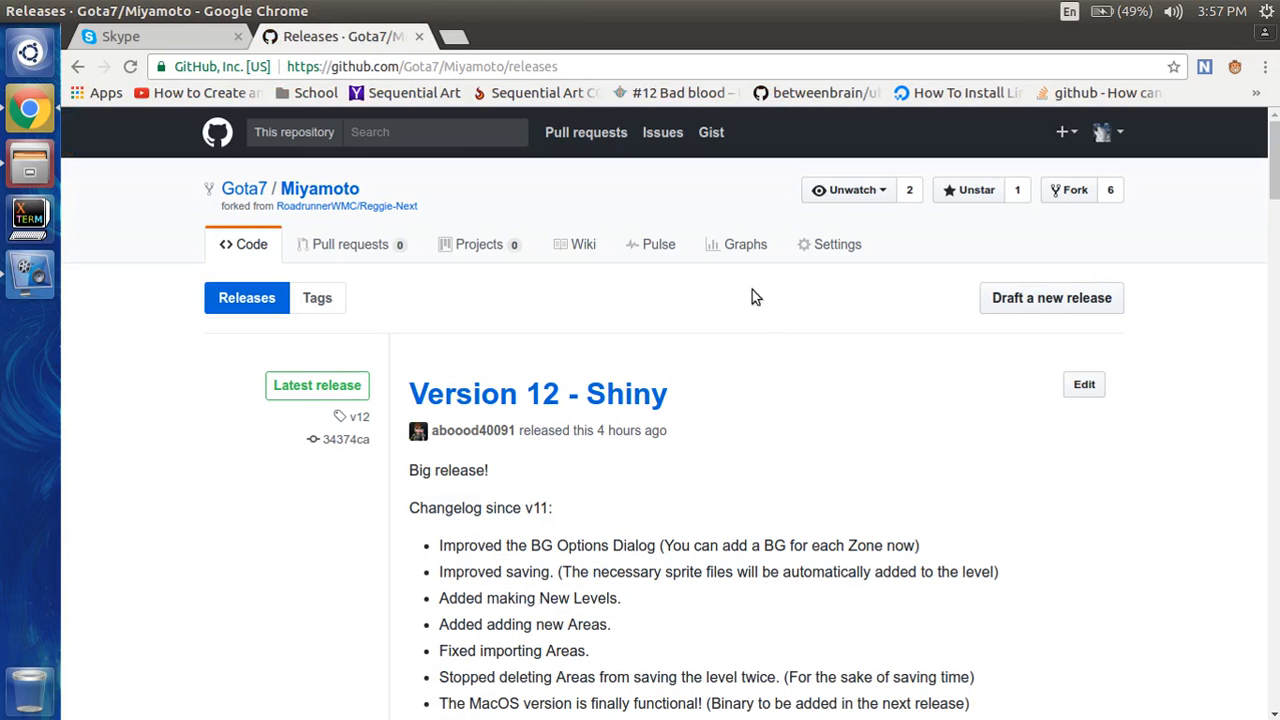
scroll(484, 286, down, 3)
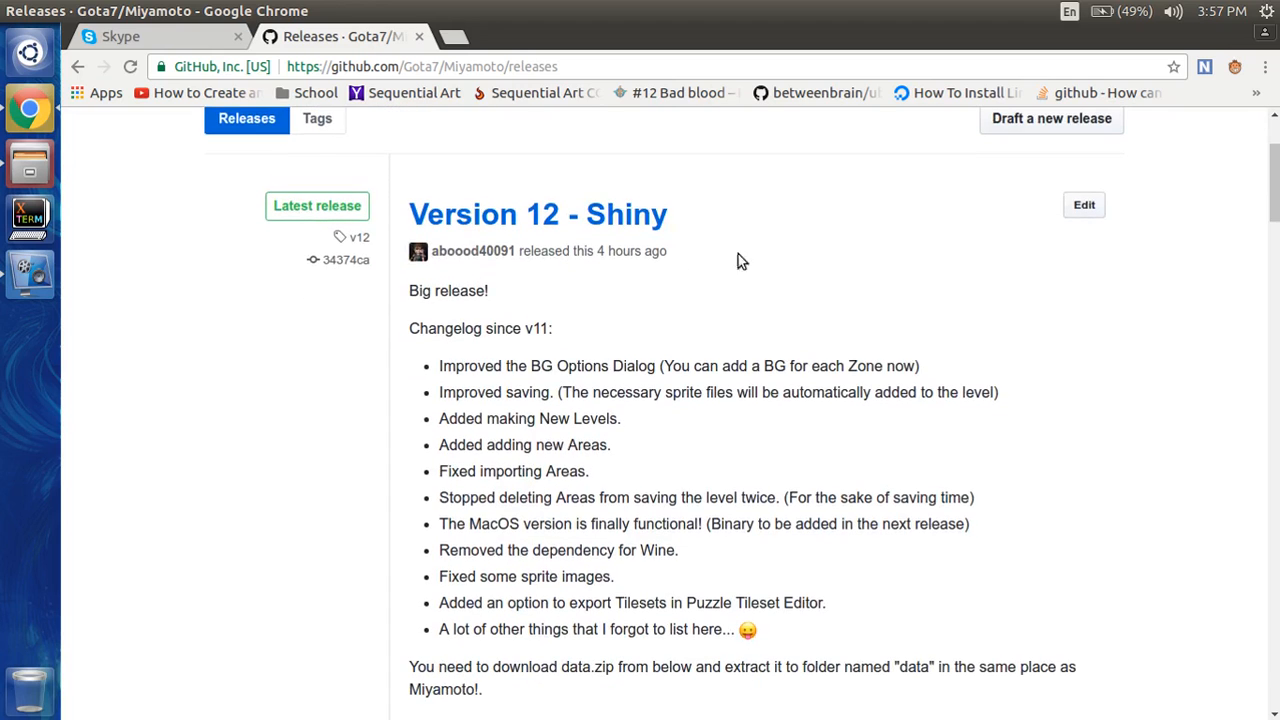
scroll(830, 256, down, 6)
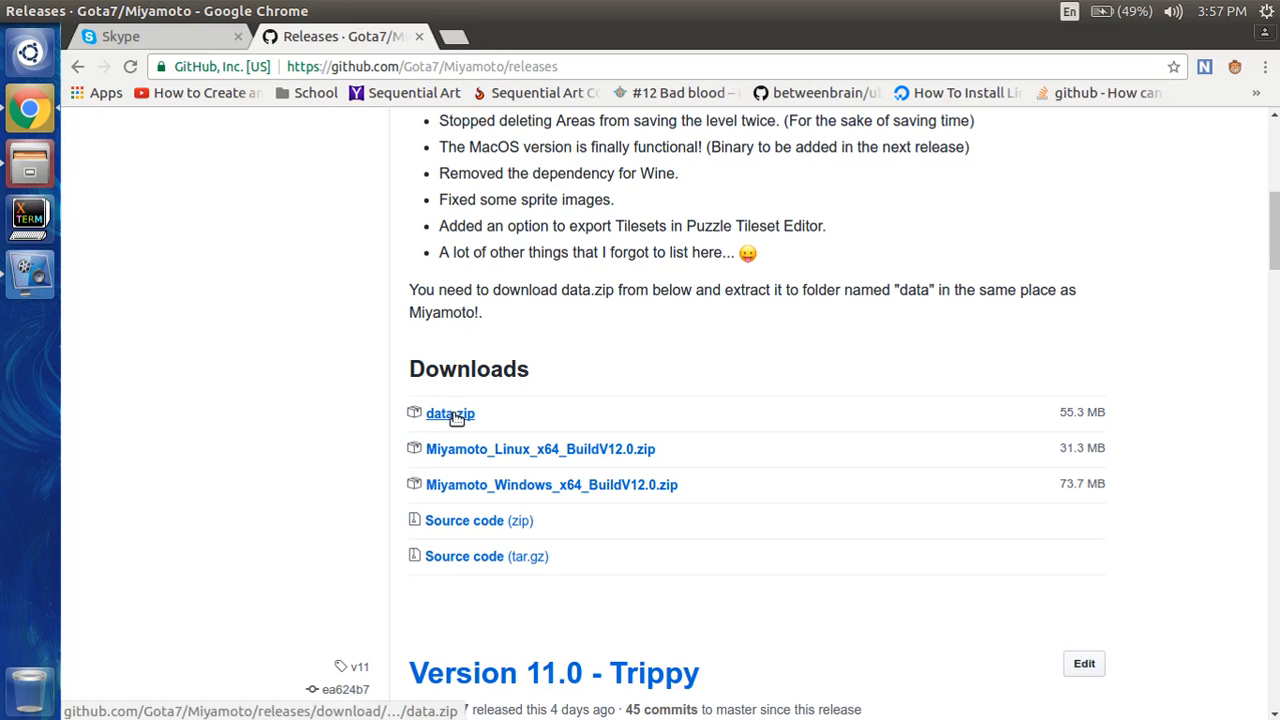
click(12, 66)
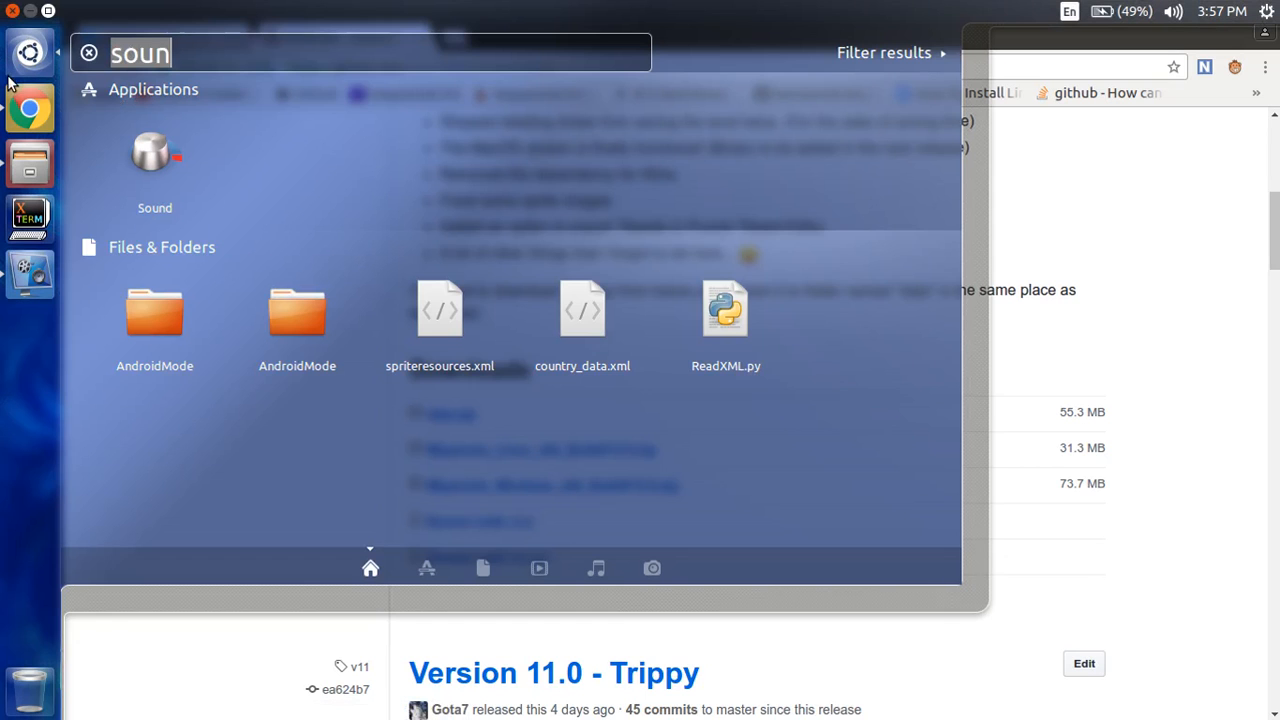
key(Escape)
key(Escape)
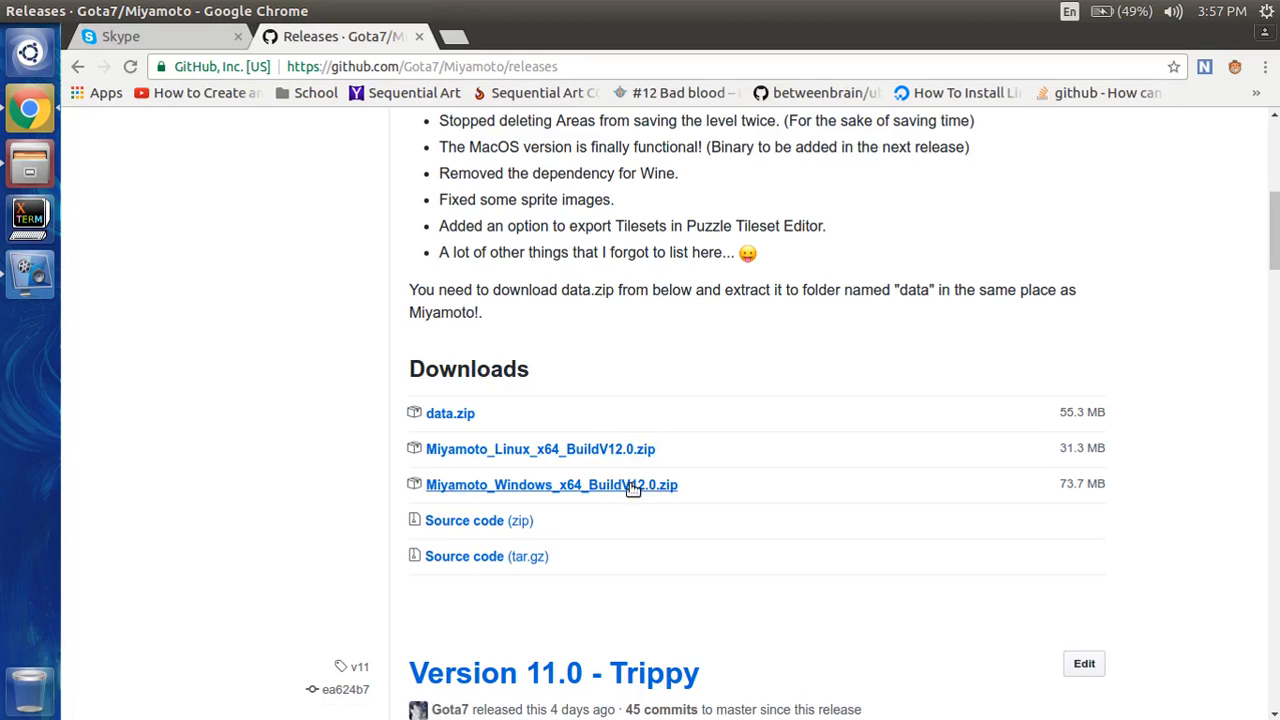
- Download Miyamoto_Linux_x64_BuildV12.0.zip and data.zip from the Version 12 release
click(600, 450)
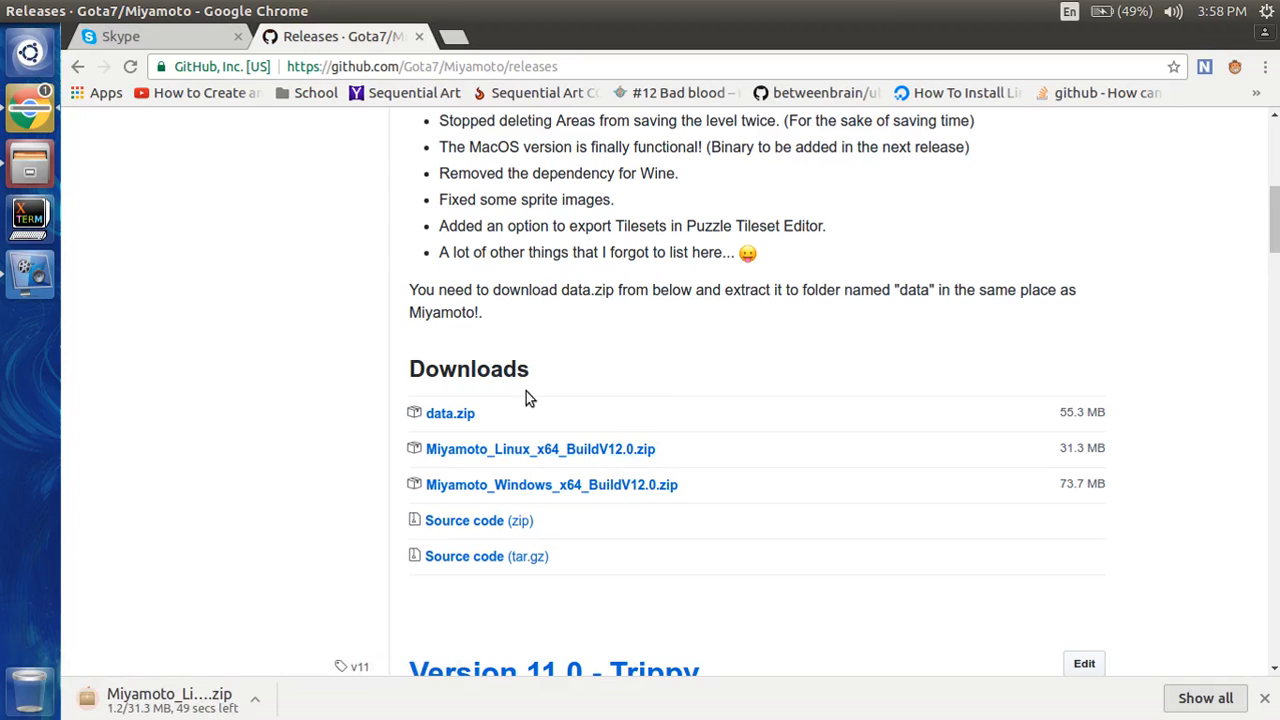
click(447, 416)
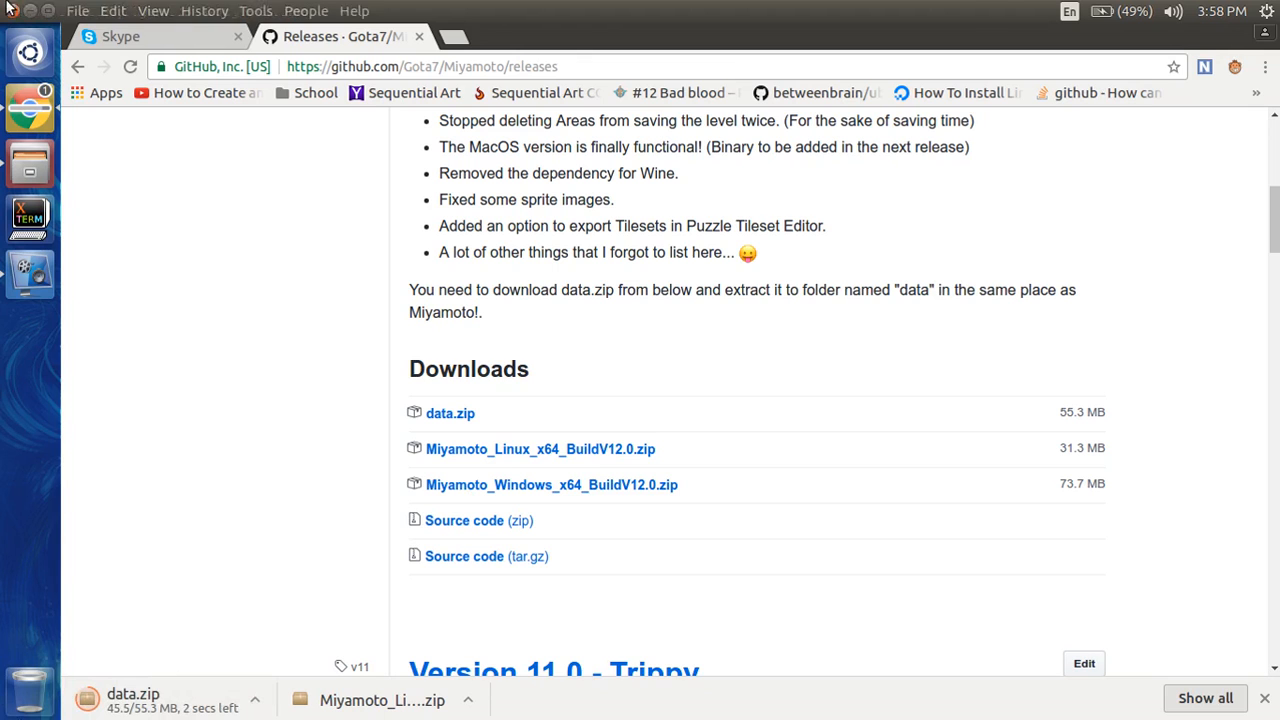
- Switch to Files and create a new folder named Miyamoto_Tut in Documents
click(30, 163)
click(756, 199)
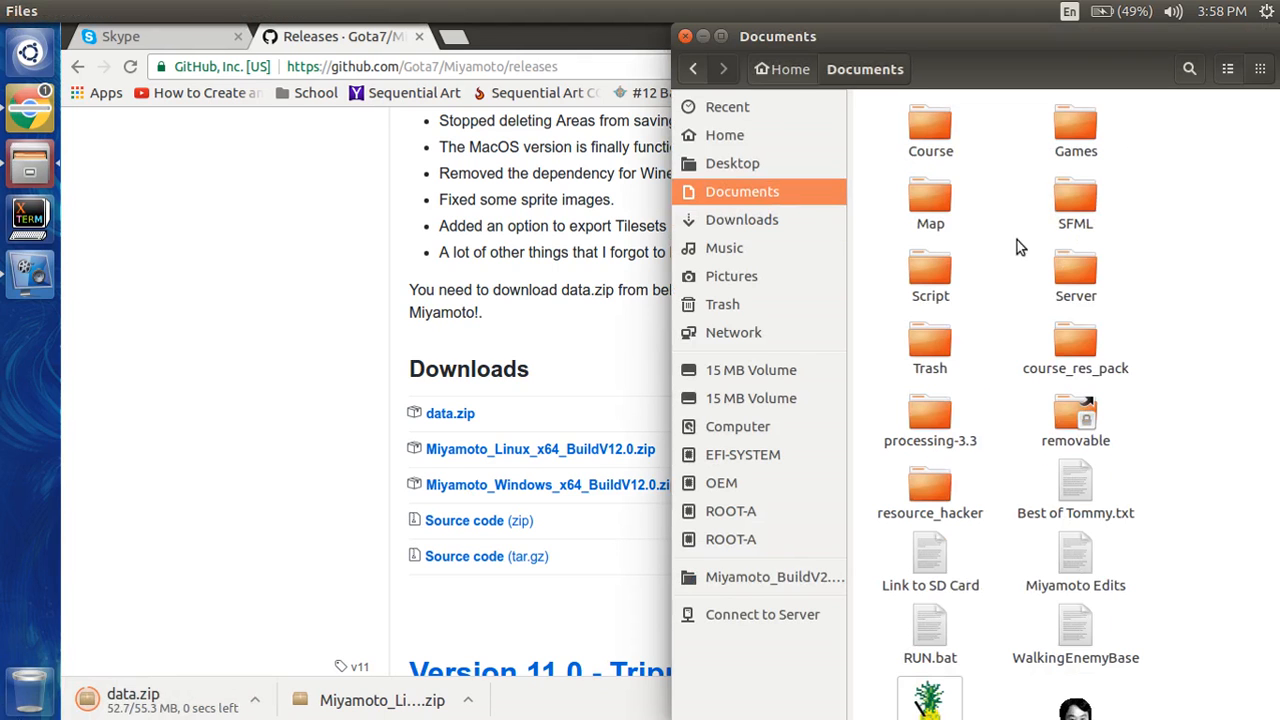
right_click(1205, 407)
click(1150, 410)
text(MIyamoto)
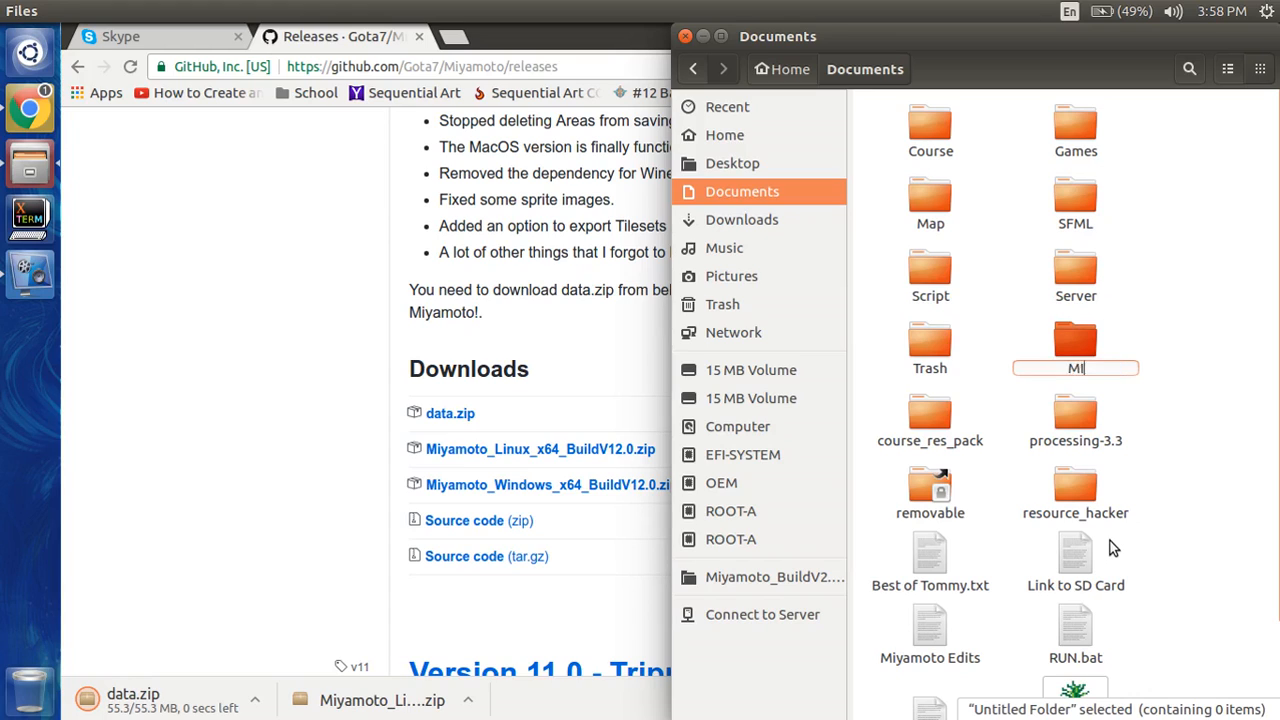
key(BackSpace)
key(BackSpace)
key(BackSpace)
key(BackSpace)
key(BackSpace)
key(BackSpace)
key(BackSpace)
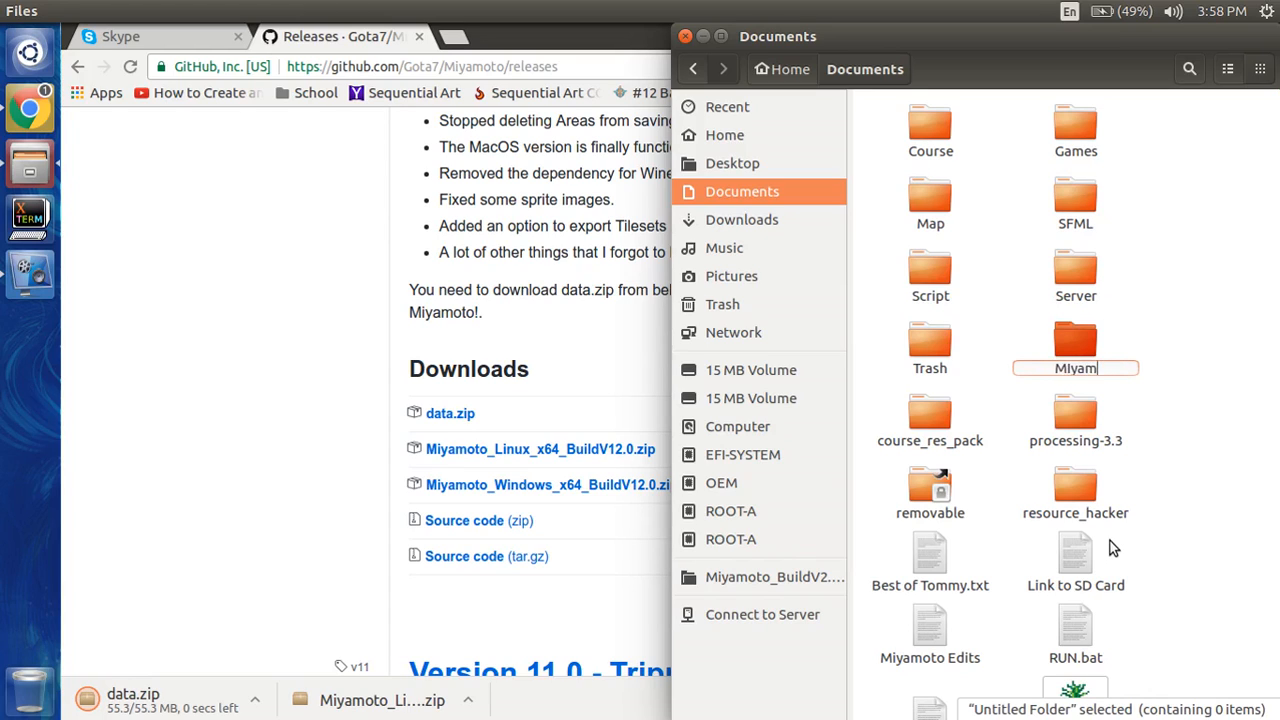
text(iyamoto Tut)
key(Return)
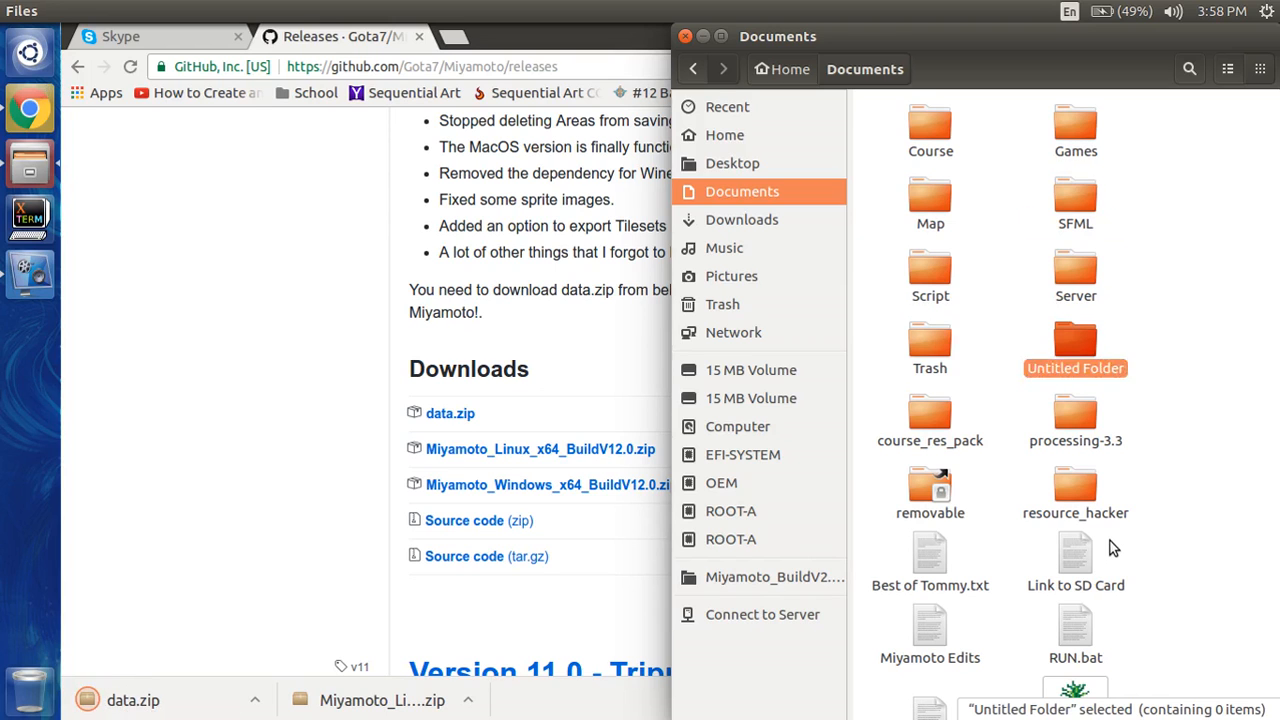
- Dismiss the browser's download bar and paste Miyamoto_Linux_x64_BuildV12.0.zip and data.zip from Downloads into the Miyamoto_Tut folder in Documents
click(260, 650)
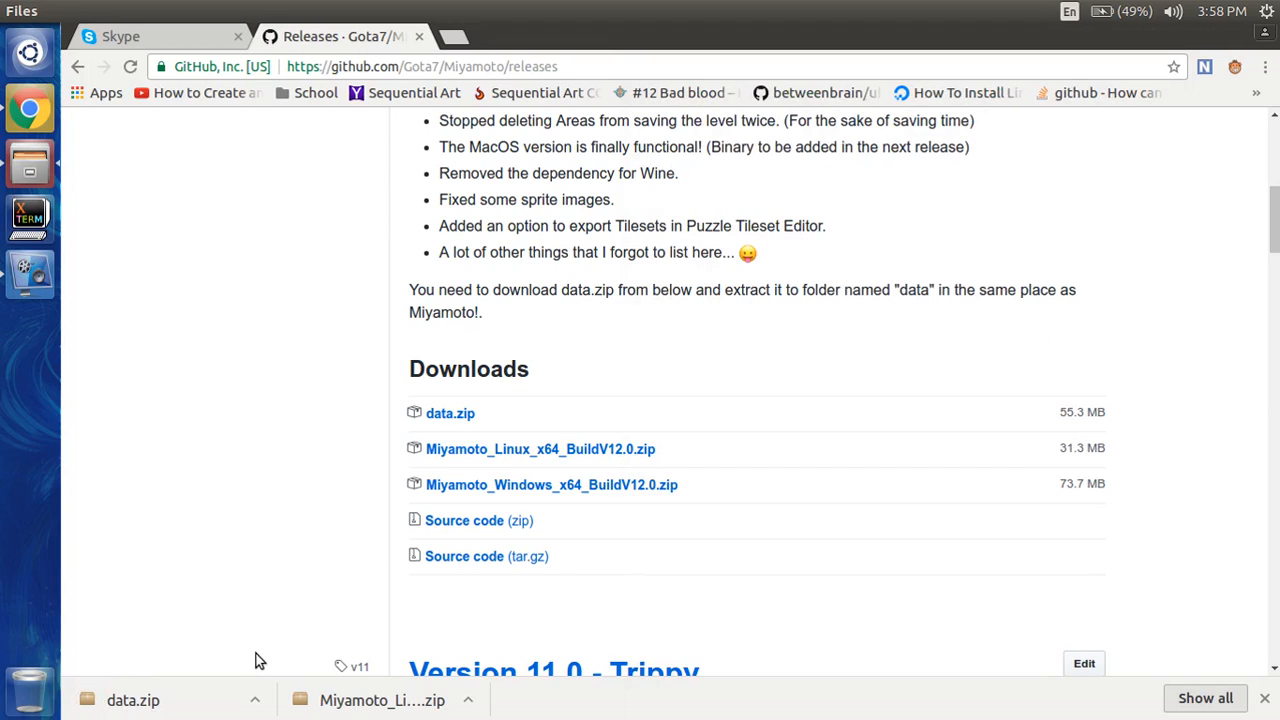
click(1264, 700)
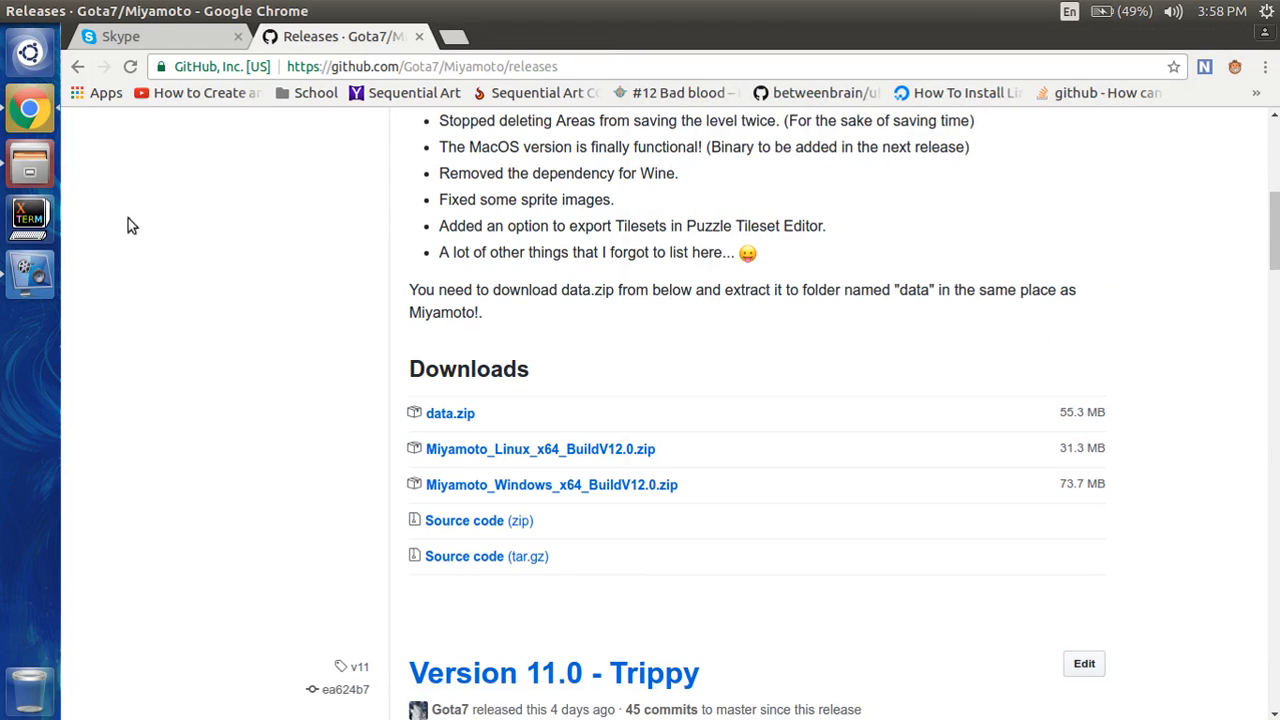
click(40, 172)
click(741, 219)
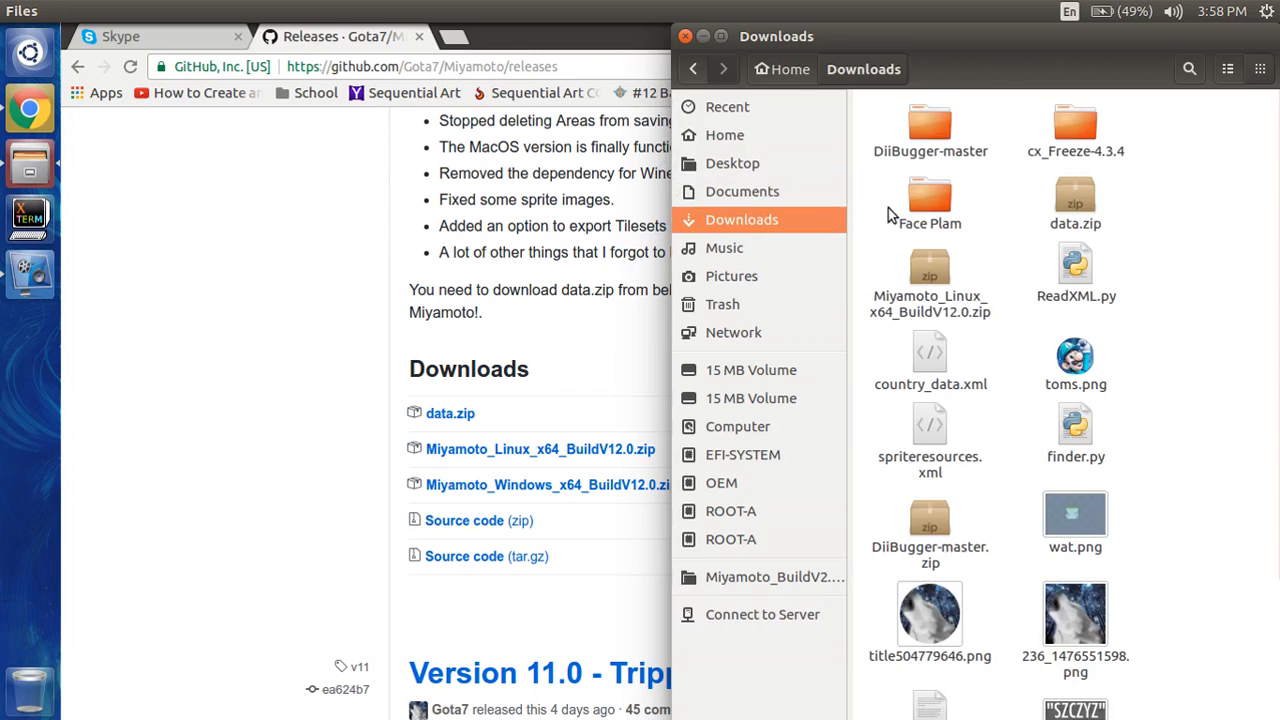
click(940, 265)
ctrl+click(1080, 213)
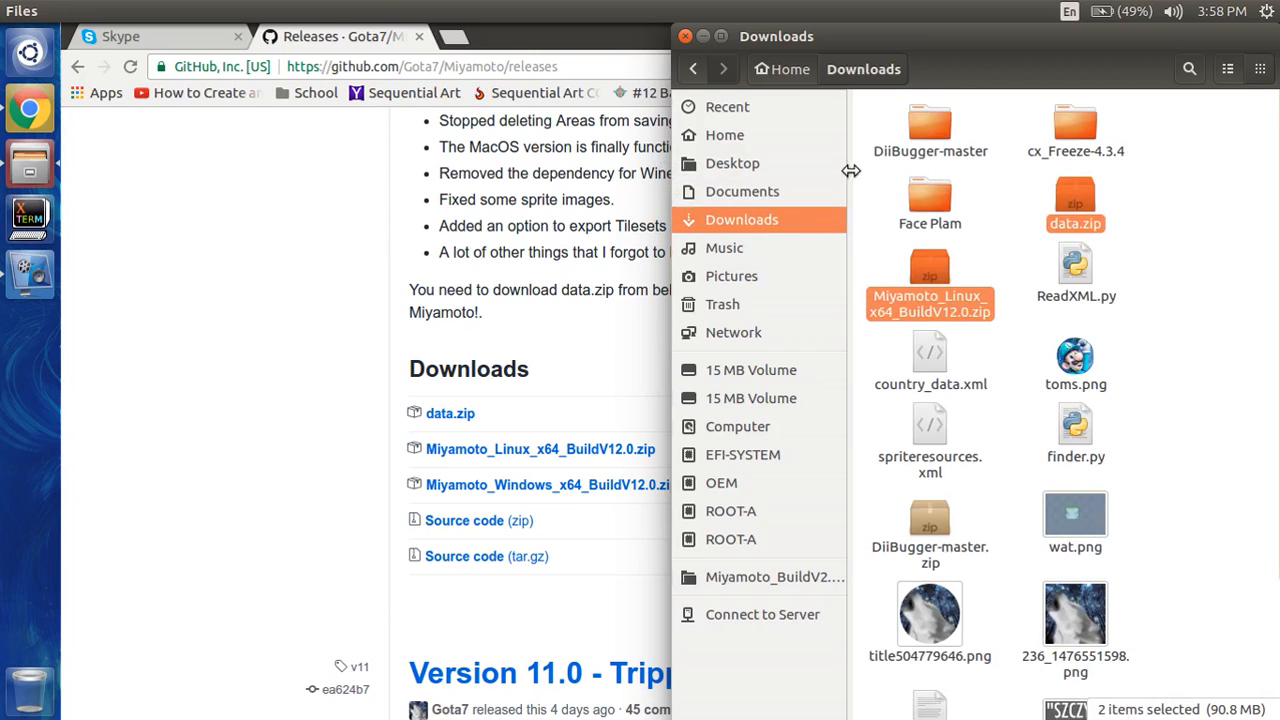
click(738, 193)
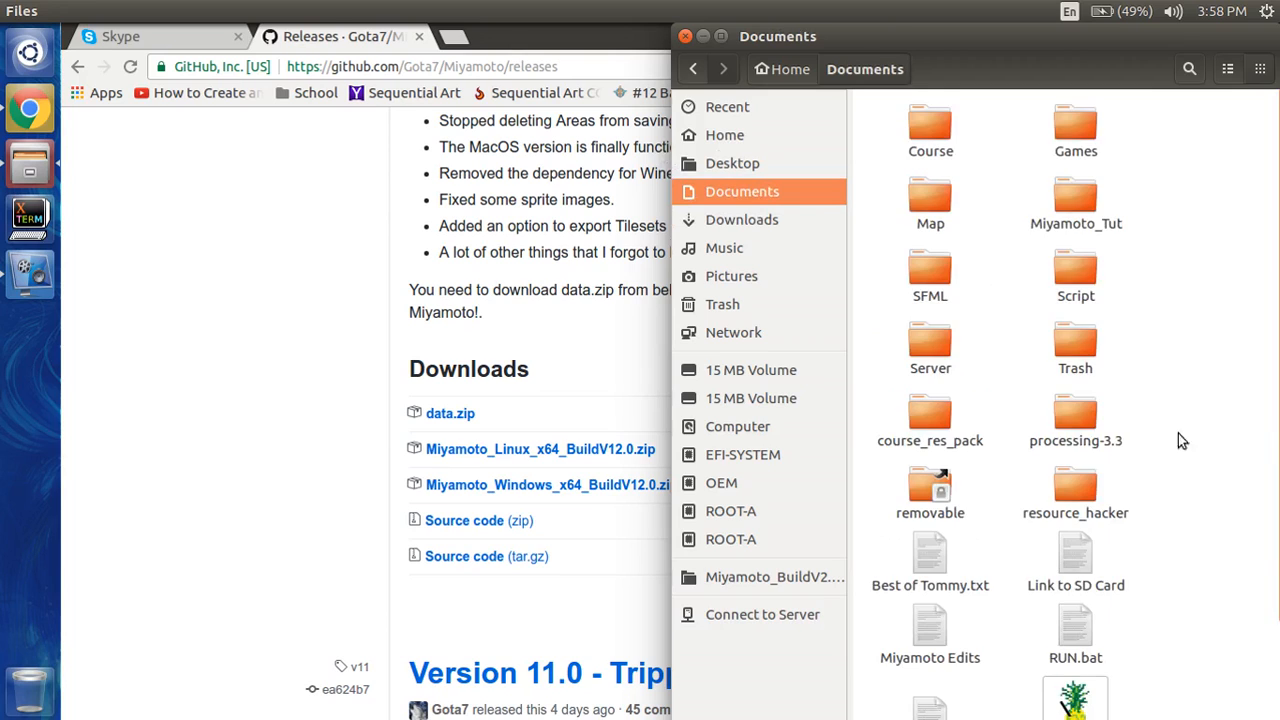
click(1078, 222)
double_click(1078, 224)
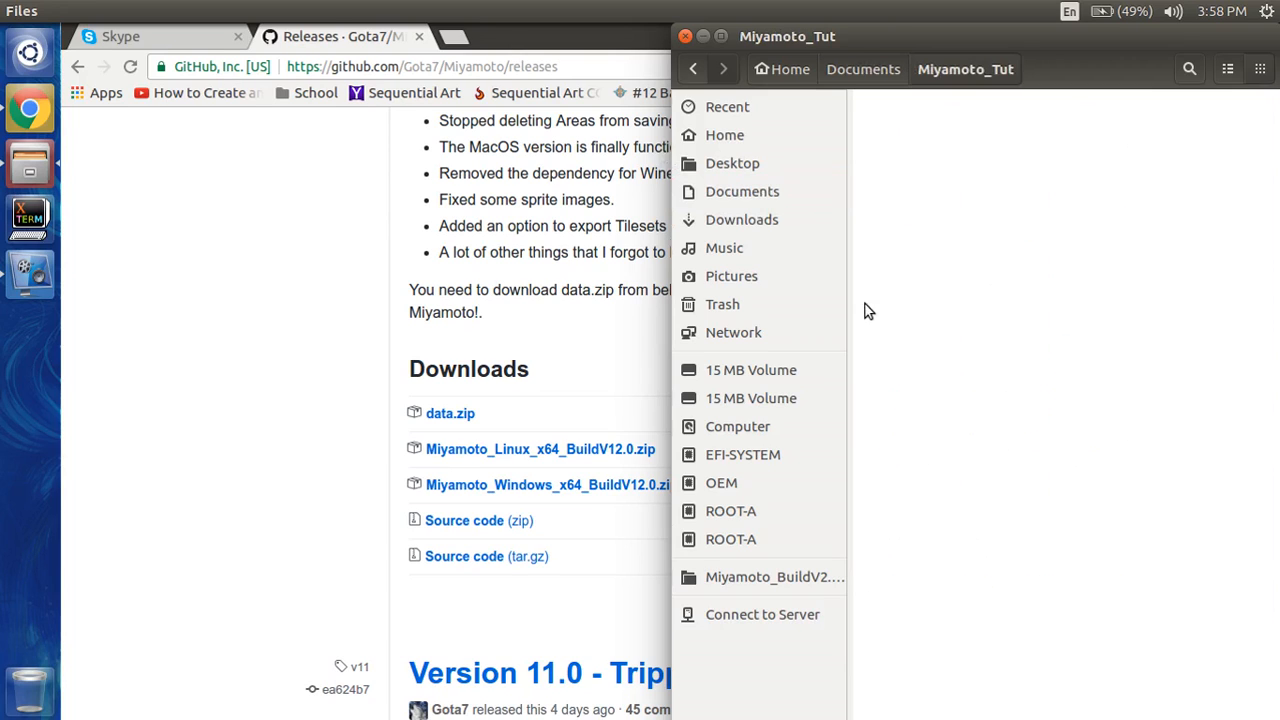
key(ctrl+v)
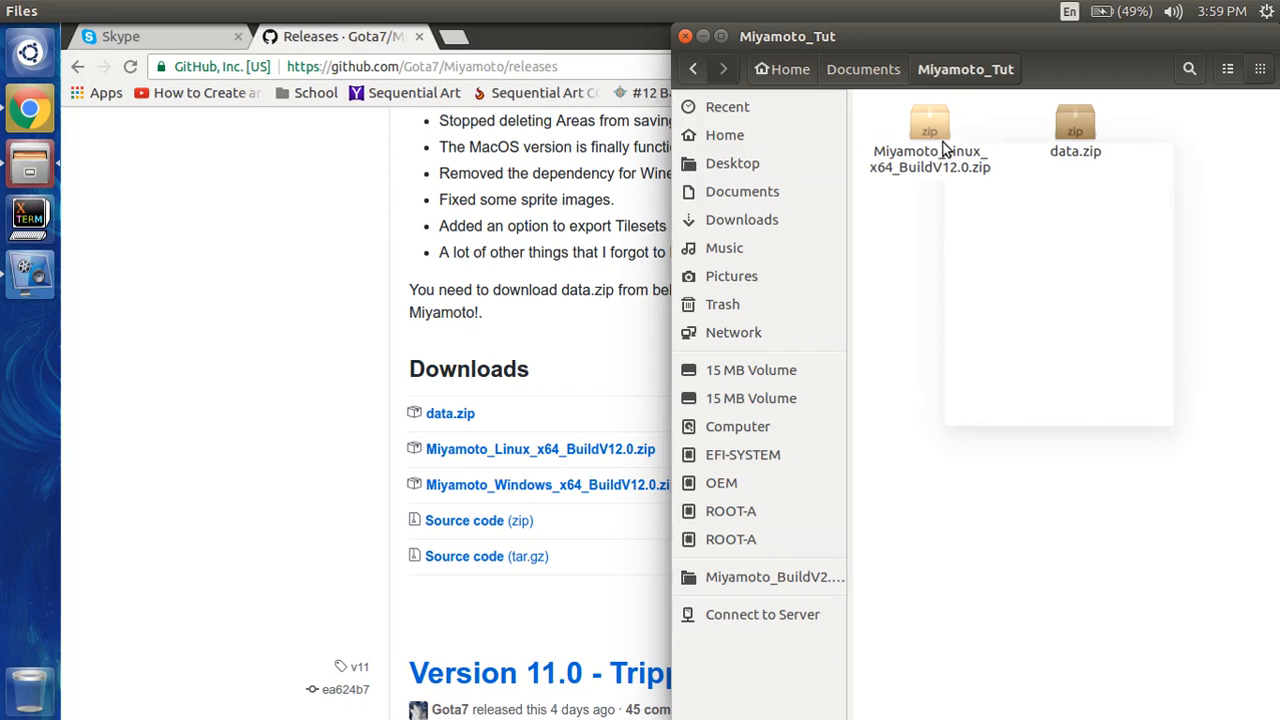
- Extract Miyamoto_Linux_x64_BuildV12.0.zip and data.zip inside the Miyamoto_Tut folder
right_click(942, 145)
click(1031, 382)
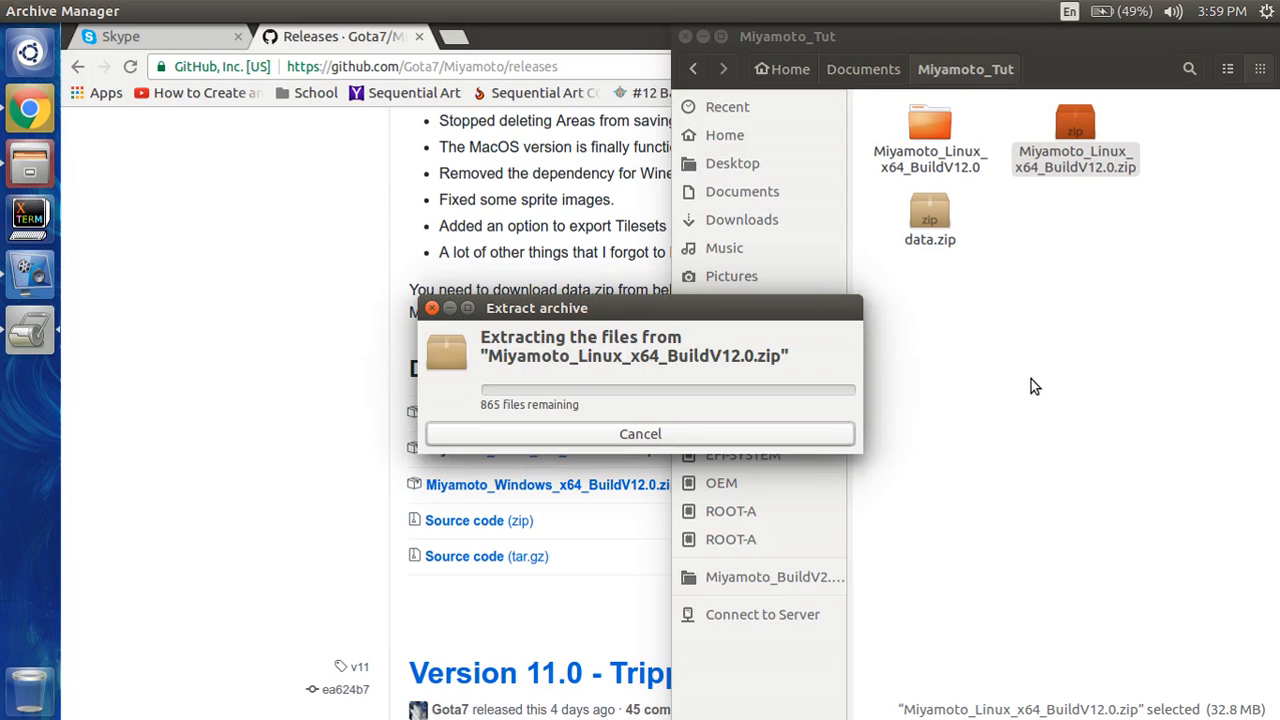
click(930, 216)
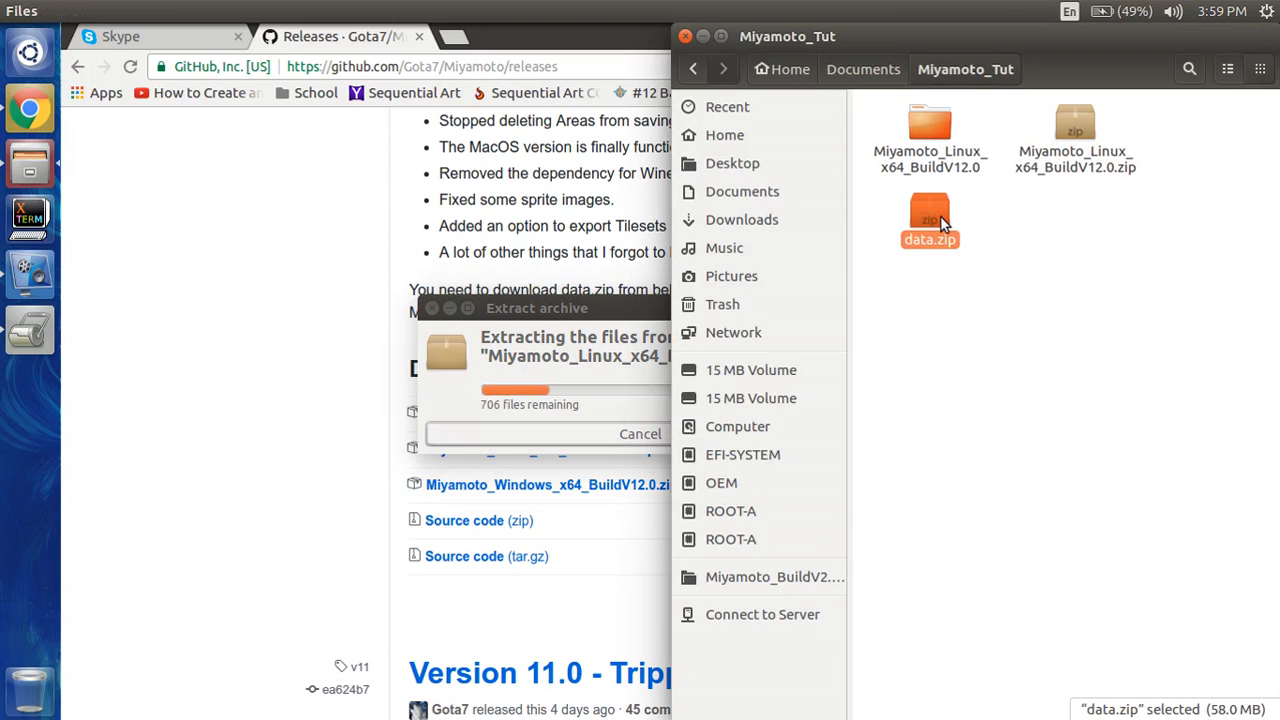
right_click(940, 216)
click(982, 464)
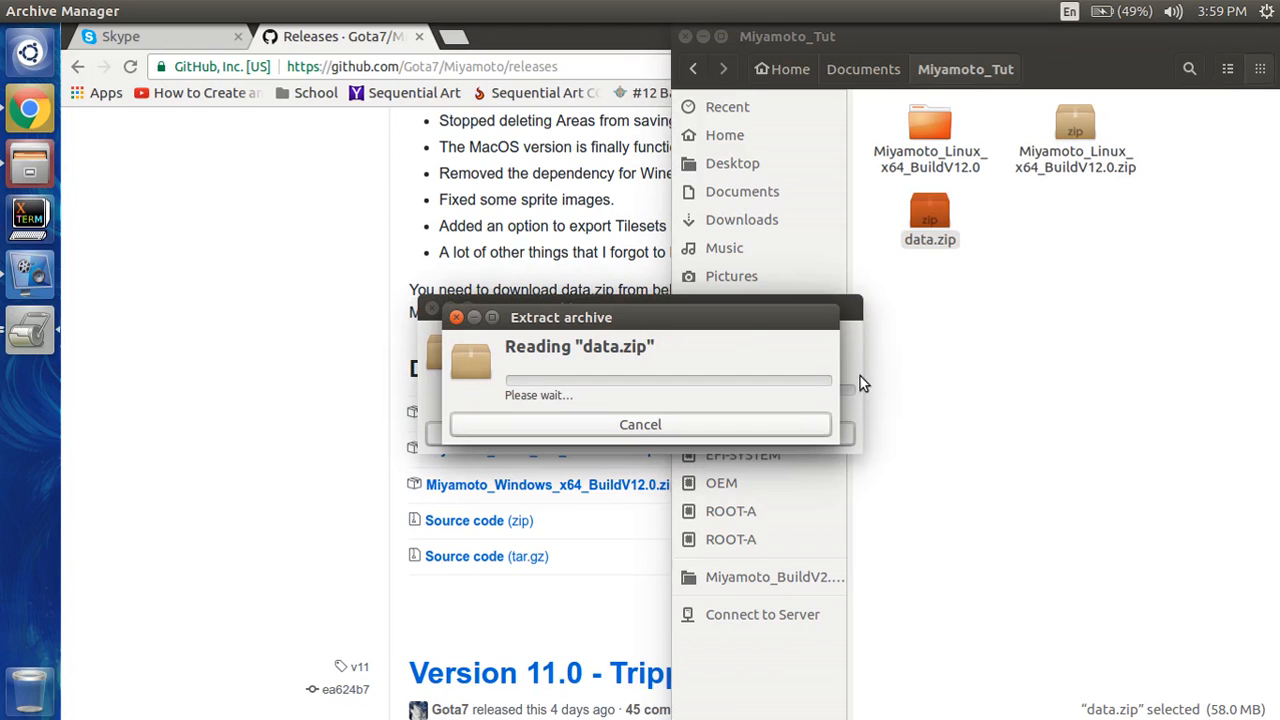
drag(740, 321, 680, 380)
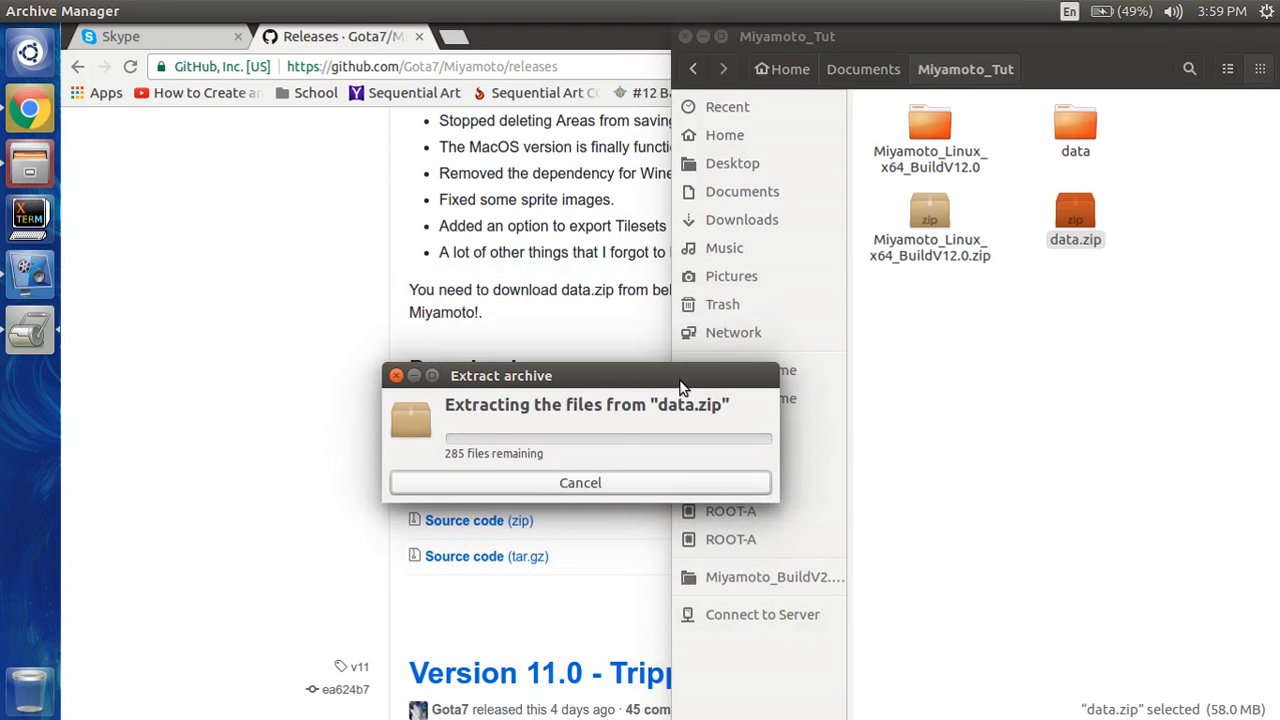
click(929, 160)
click(925, 292)
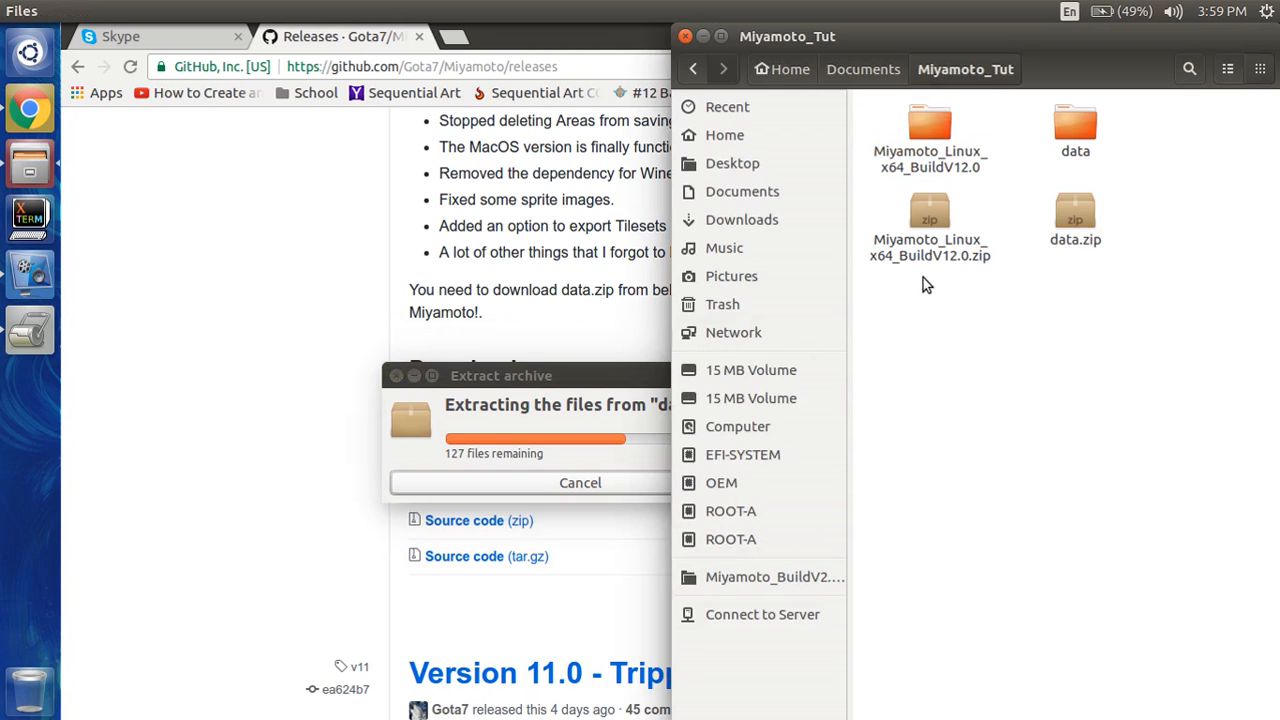
click(628, 393)
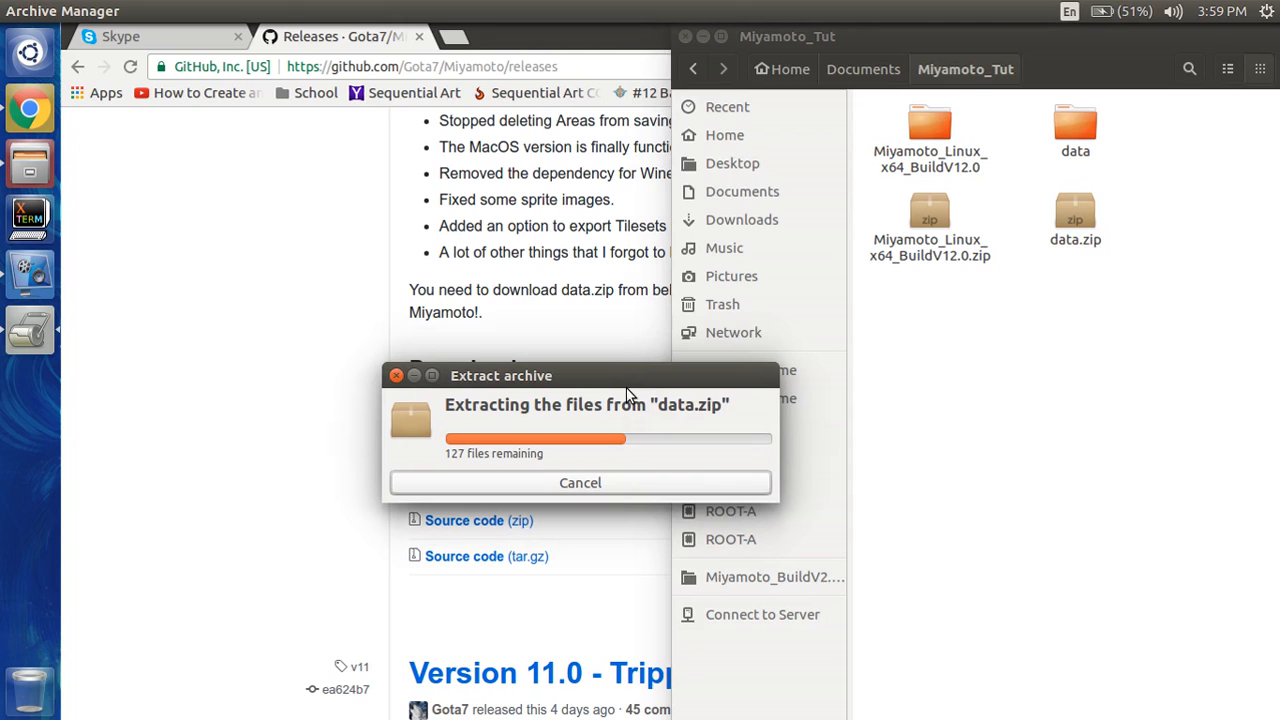
drag(627, 389, 969, 358)
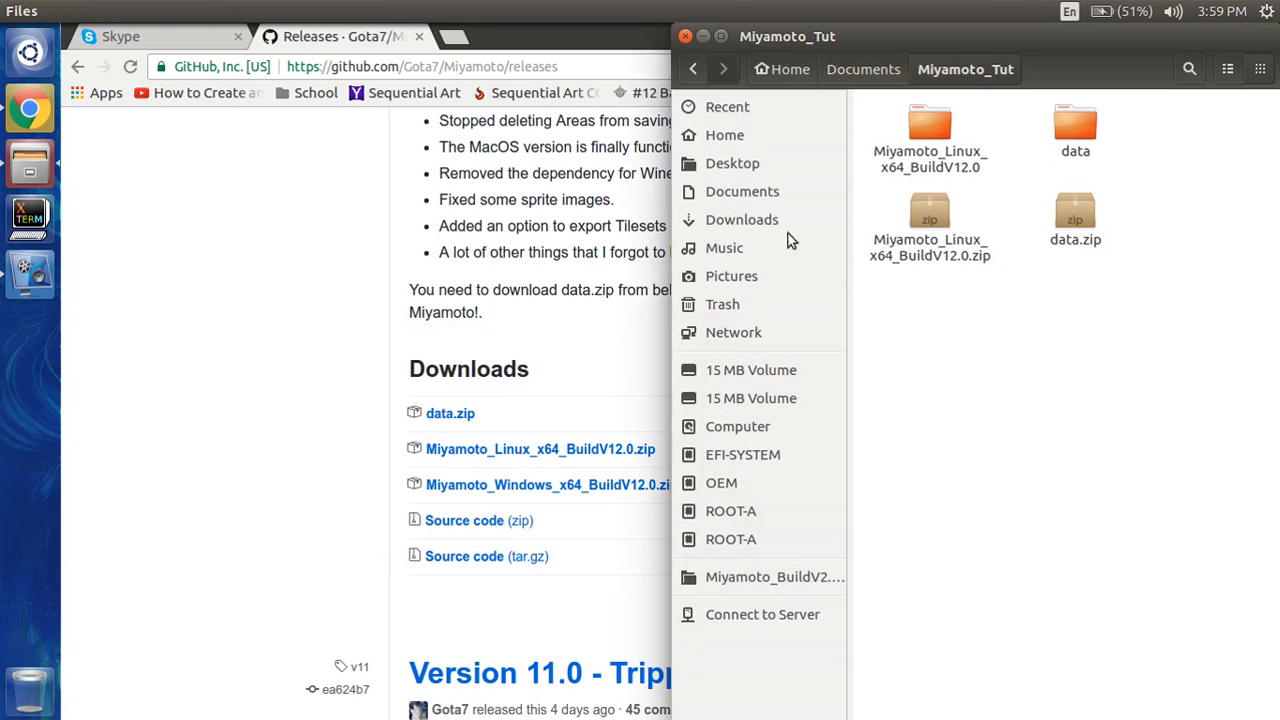
- Move the extracted data folder into Miyamoto_Linux_x64_BuildV12.0 and check its contents
double_click(925, 127)
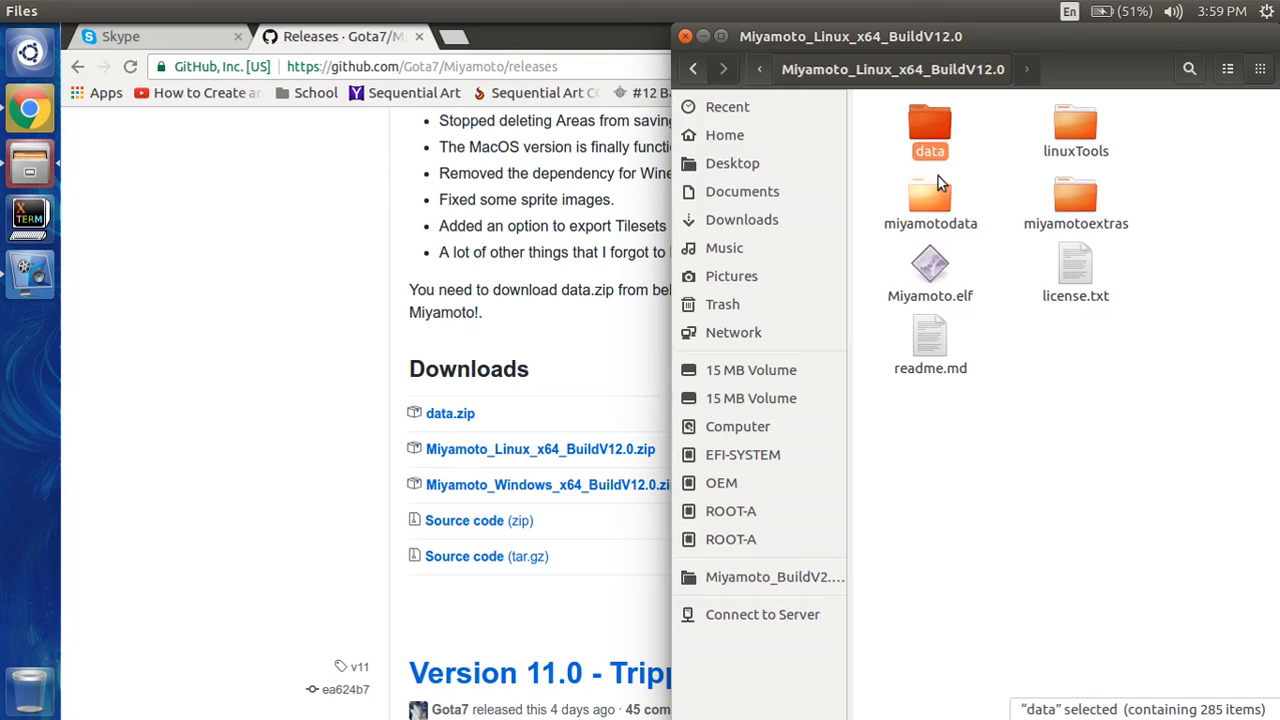
double_click(915, 143)
click(914, 72)
click(1012, 216)
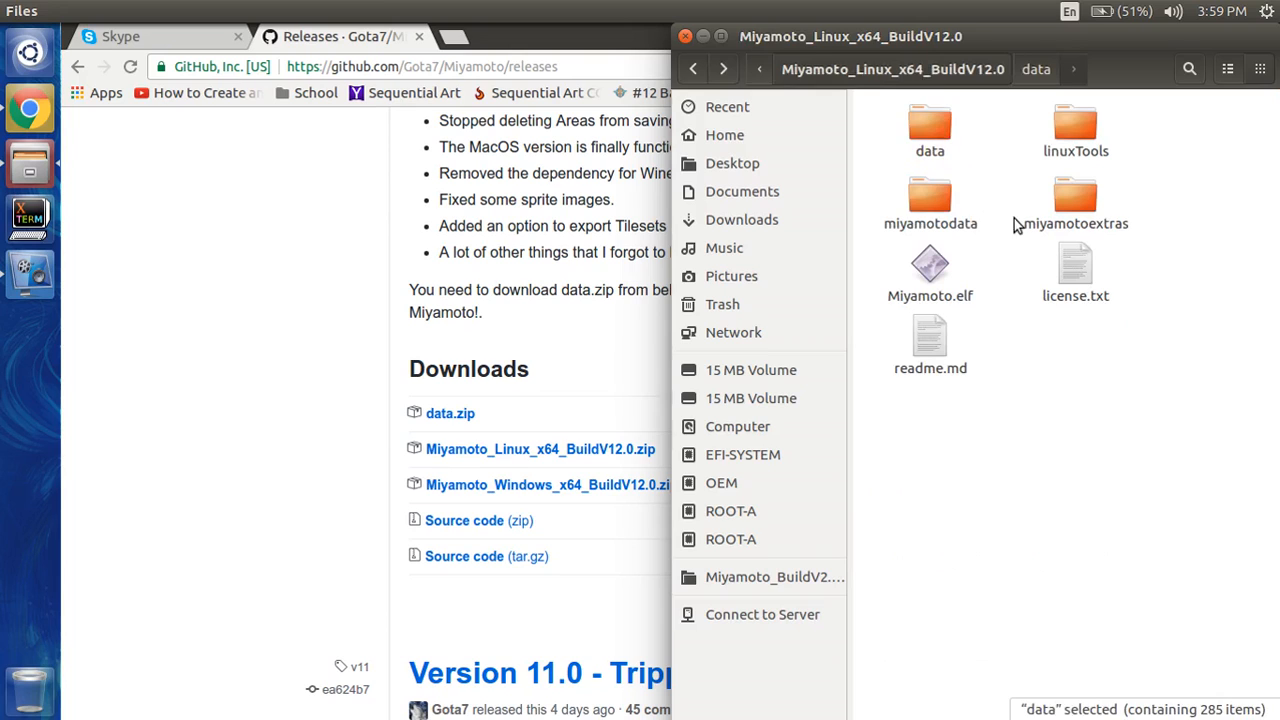
- Return to the Miyamoto_Tut folder, move both zip archives to the trash and empty the trash
click(767, 67)
click(835, 68)
click(951, 236)
ctrl+click(1077, 130)
right_click(1081, 135)
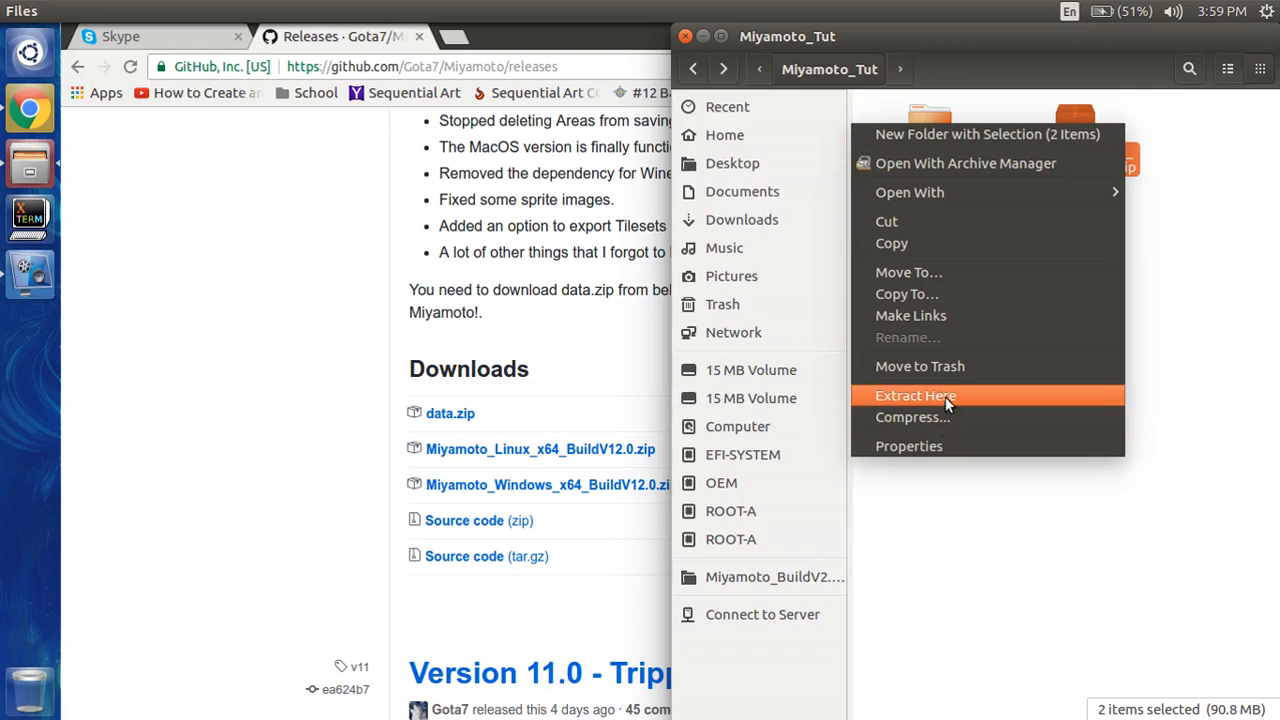
key(Escape)
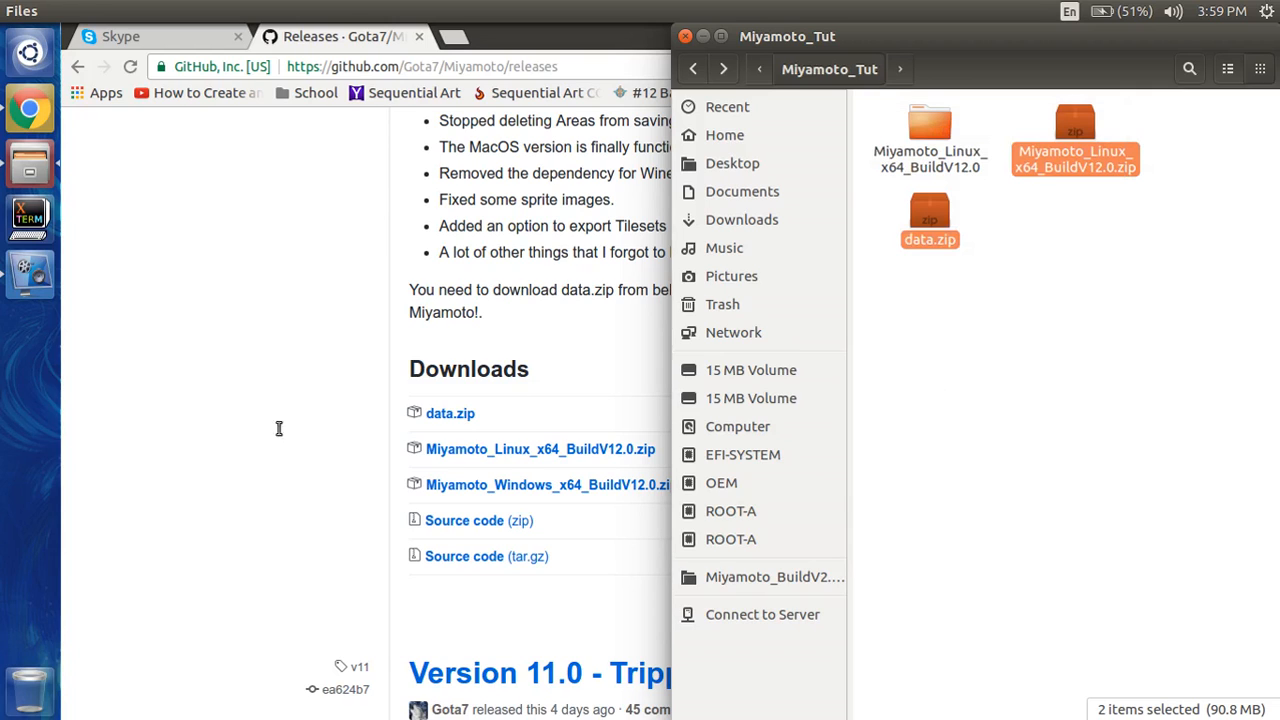
right_click(6, 702)
click(76, 682)
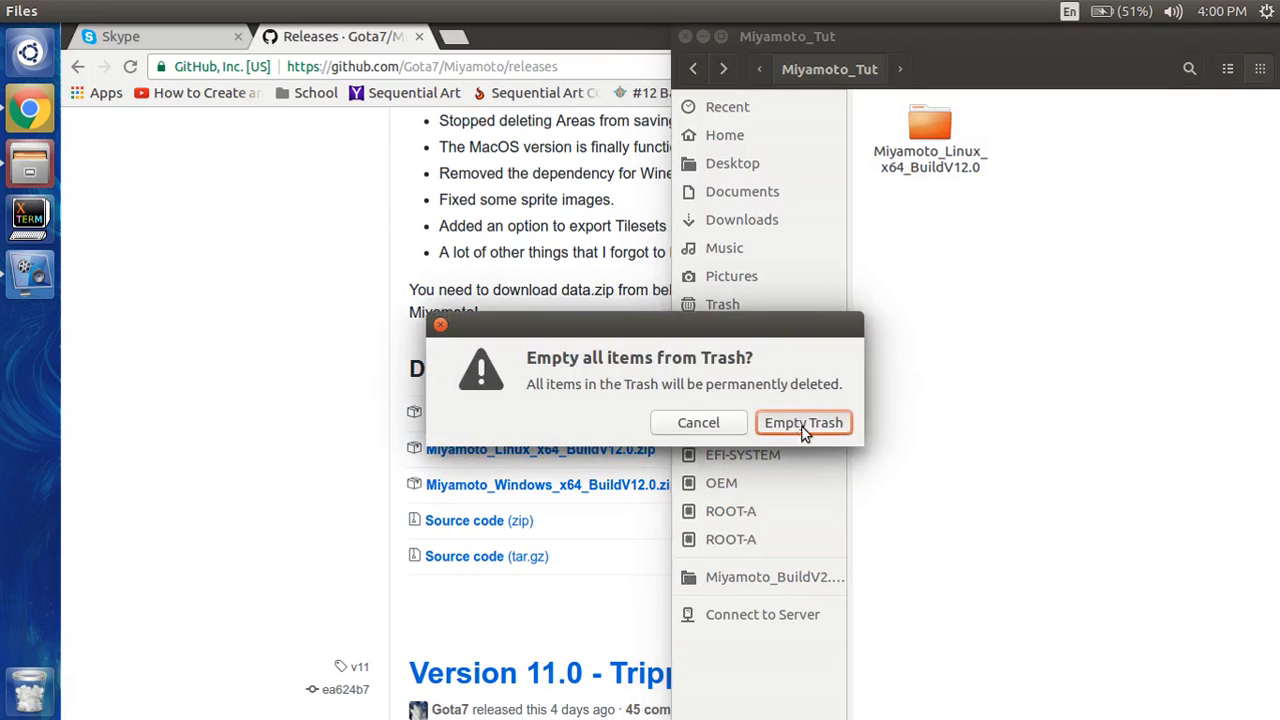
click(805, 426)
- Rename the Miyamoto_Linux_x64_BuildV12.0 folder as Miyamoto_Linux
right_click(935, 118)
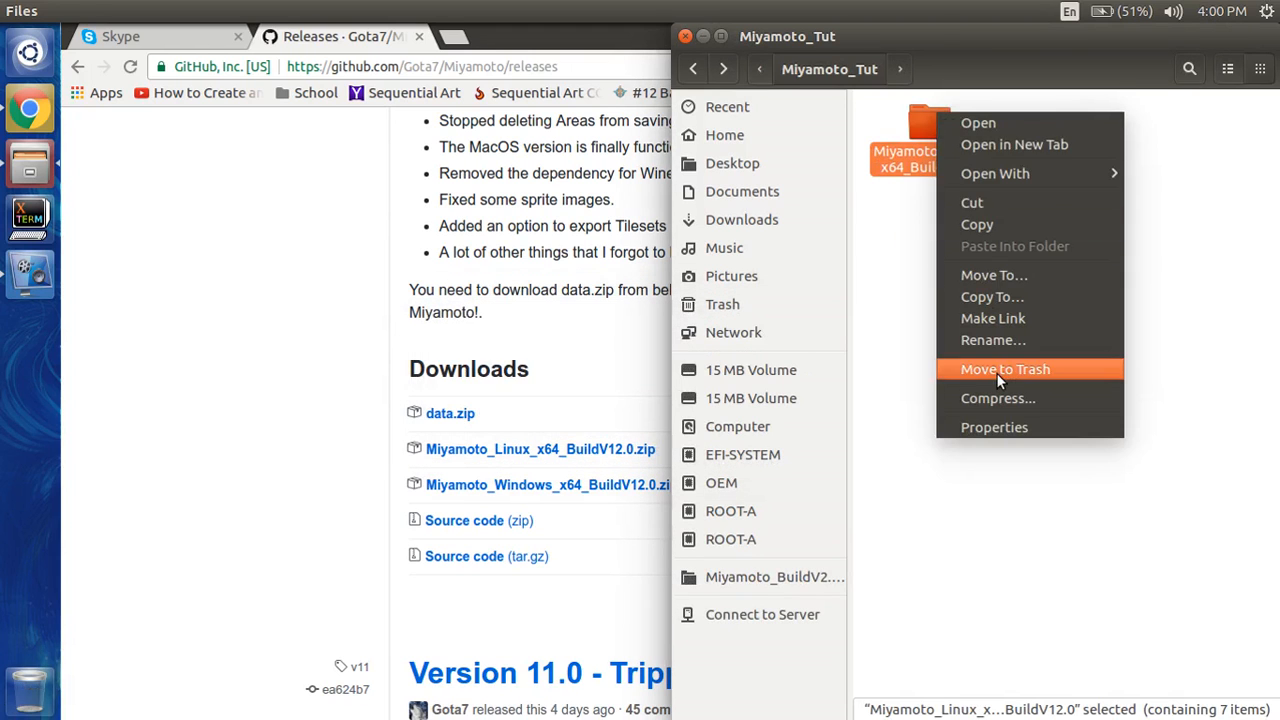
click(985, 344)
drag(986, 164, 978, 151)
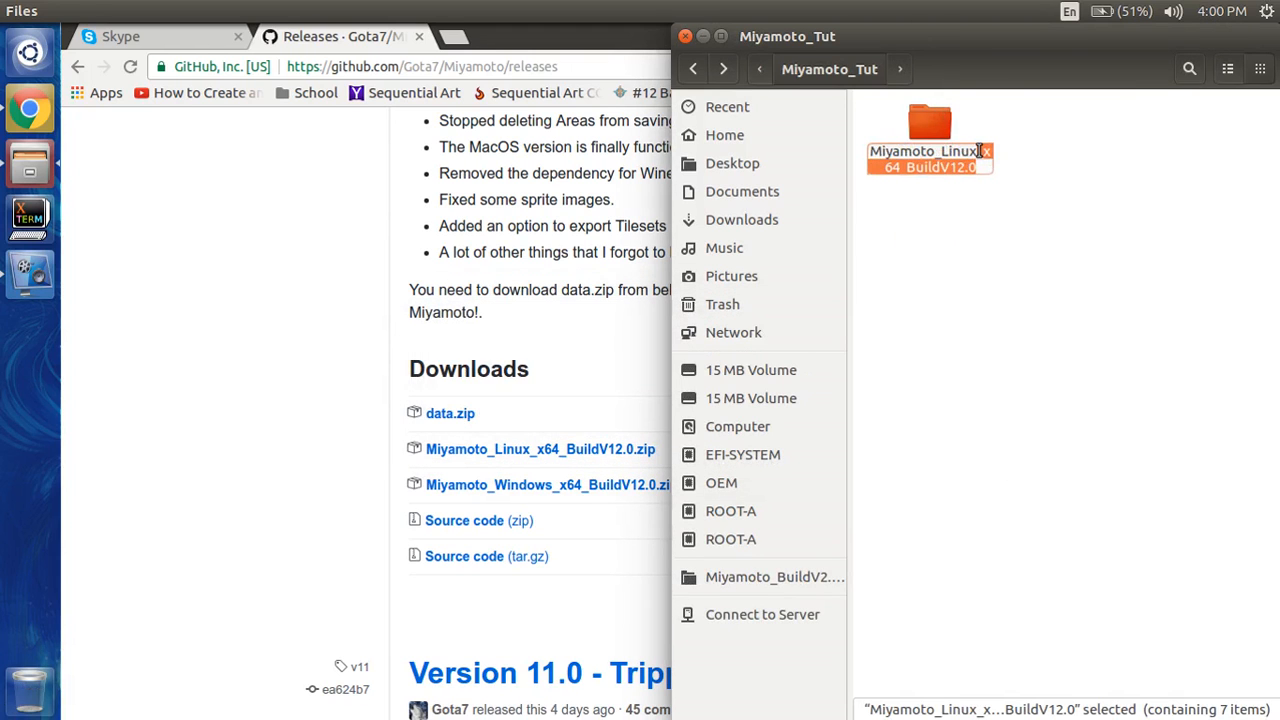
key(BackSpace)
key(Return)
click(1007, 183)
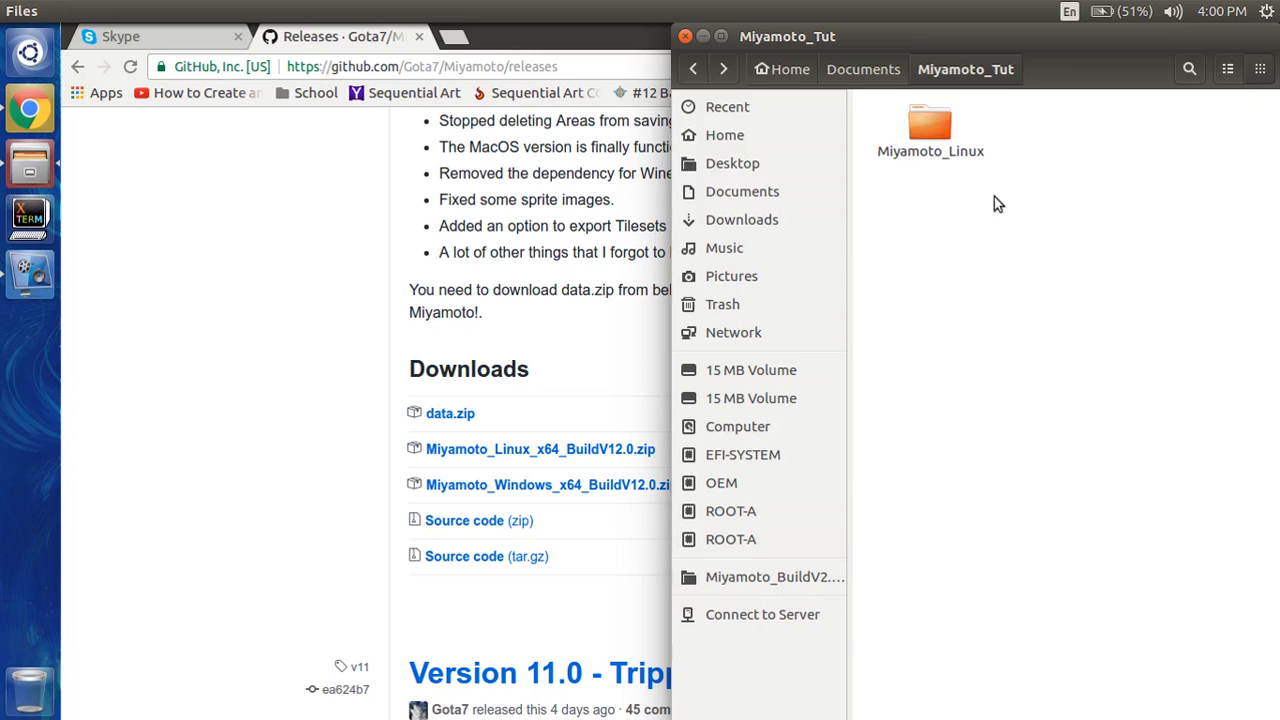
- Open the Miyamoto_Linux folder and try to launch Miyamoto.elf, closing the hex editor window
double_click(928, 140)
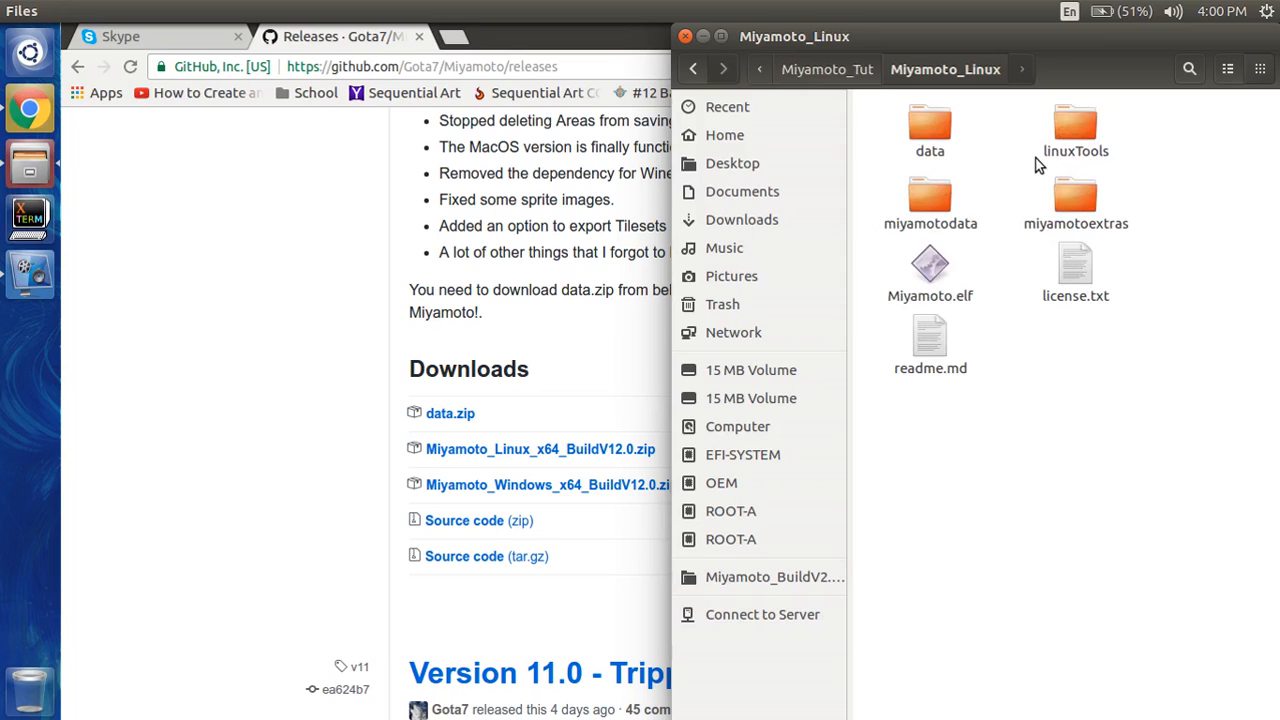
click(930, 264)
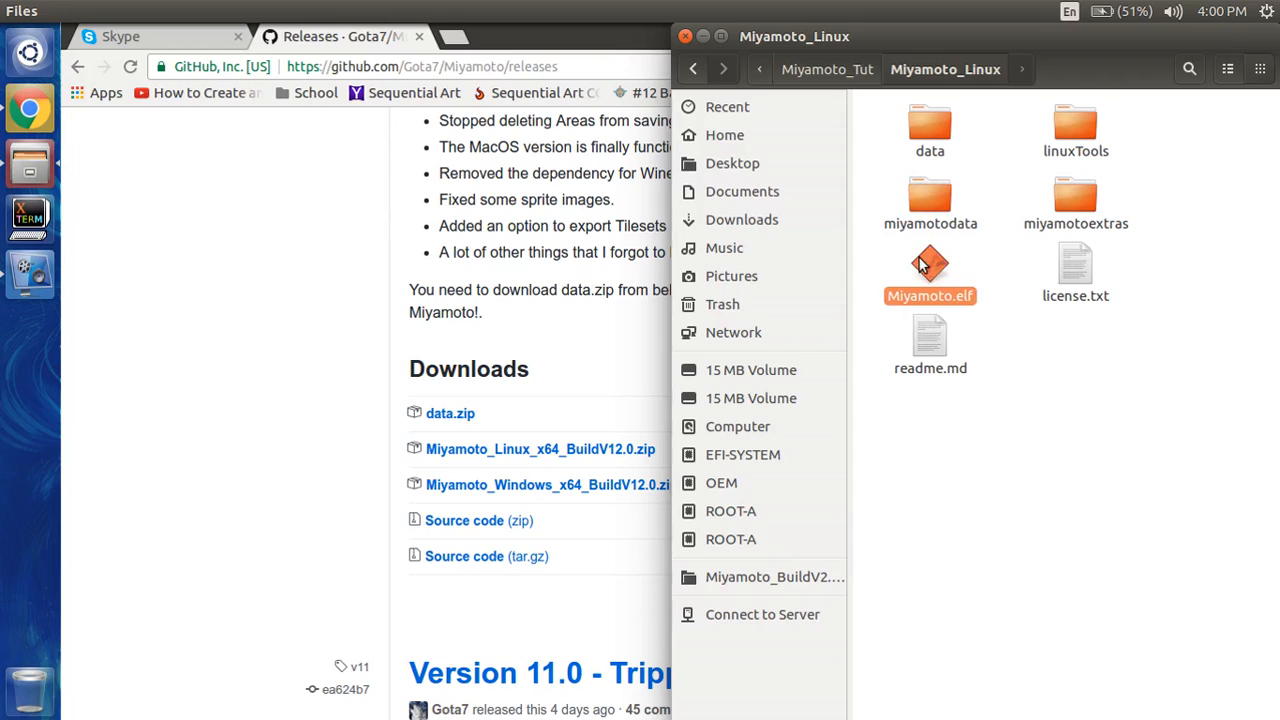
click(1012, 296)
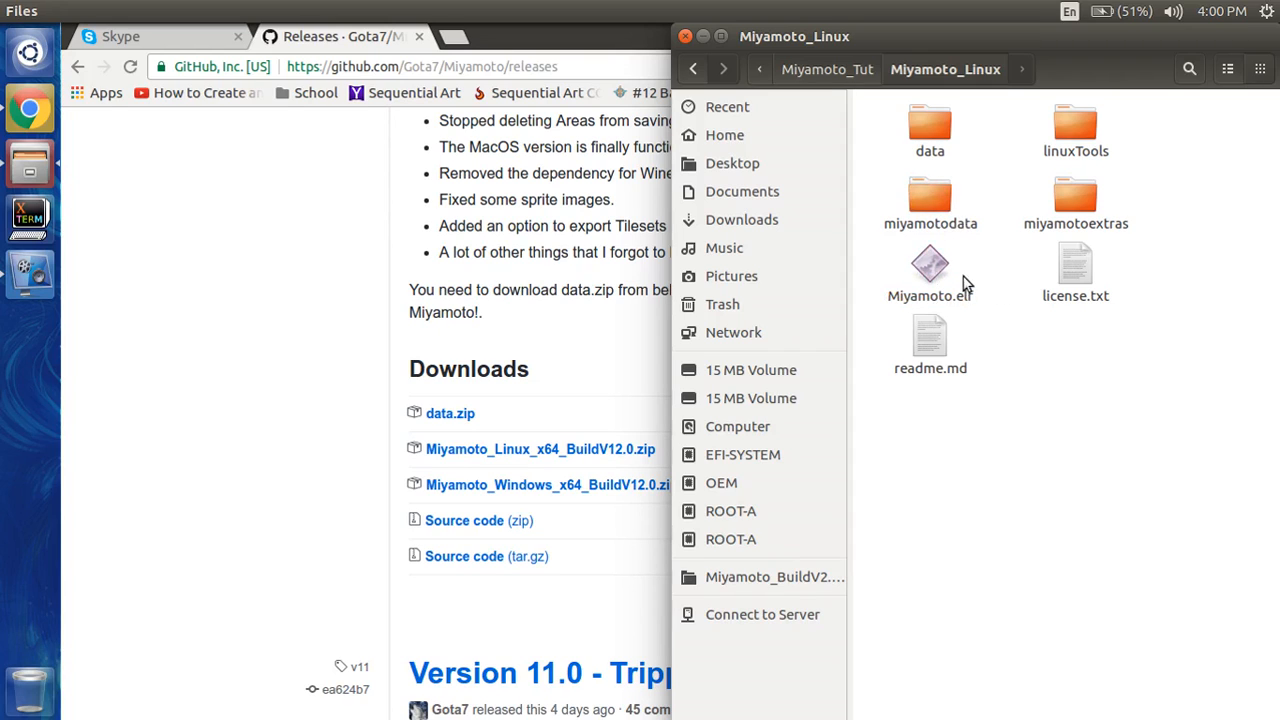
drag(881, 259, 944, 278)
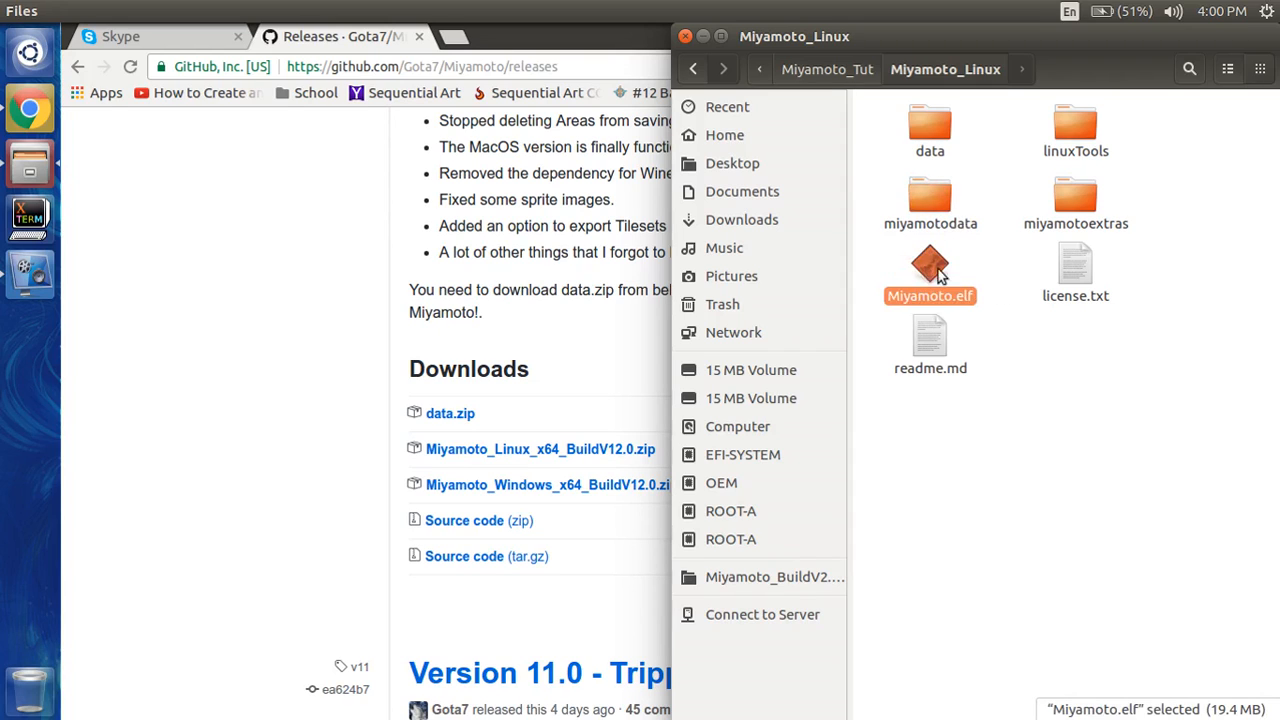
click(1010, 313)
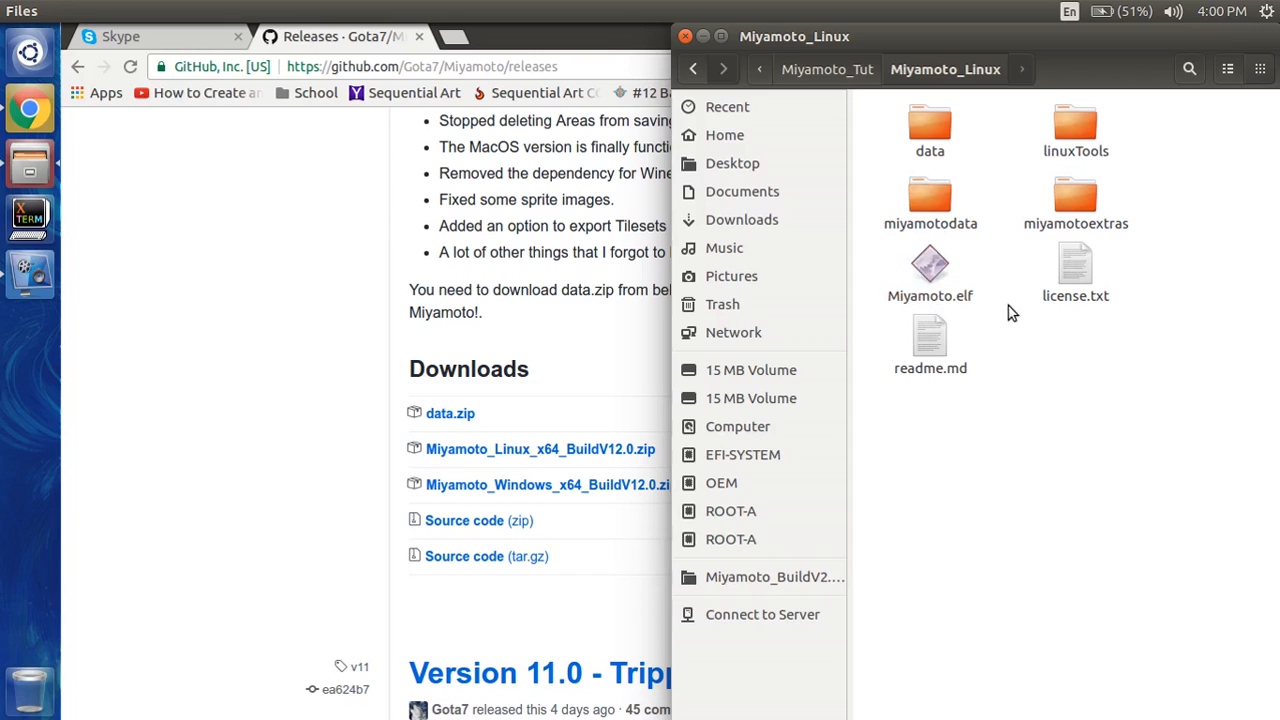
double_click(928, 272)
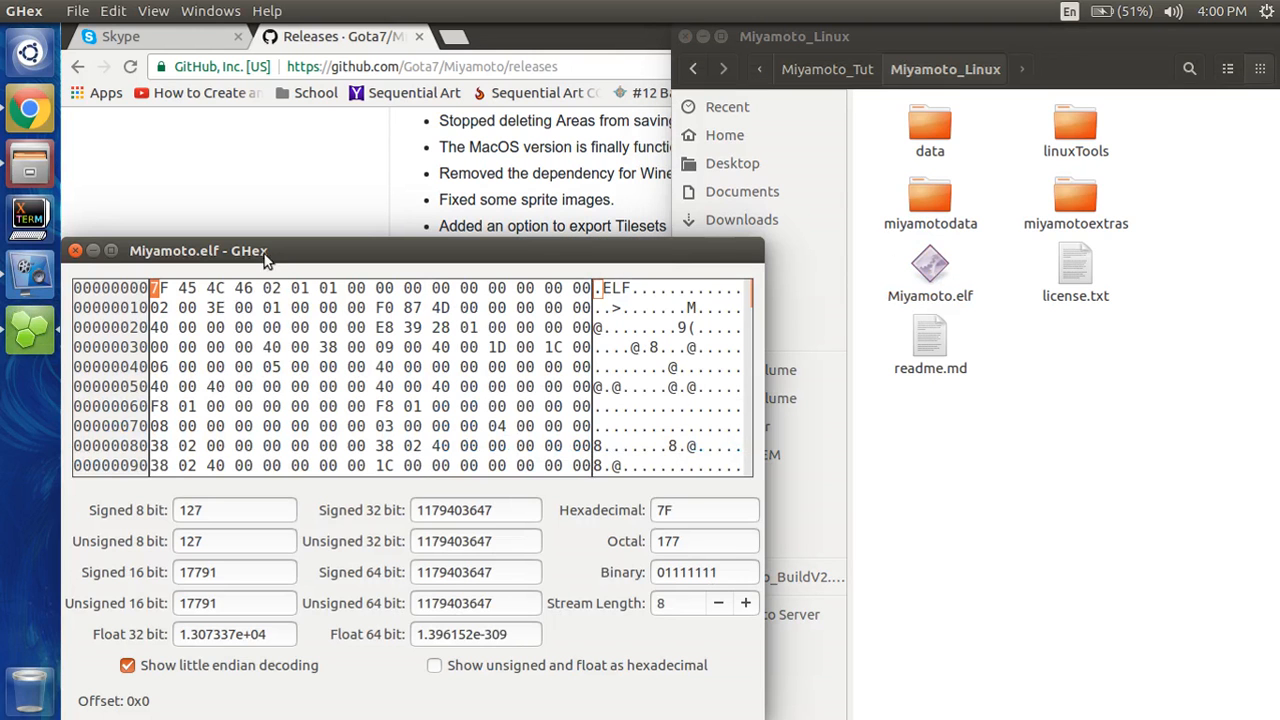
click(75, 250)
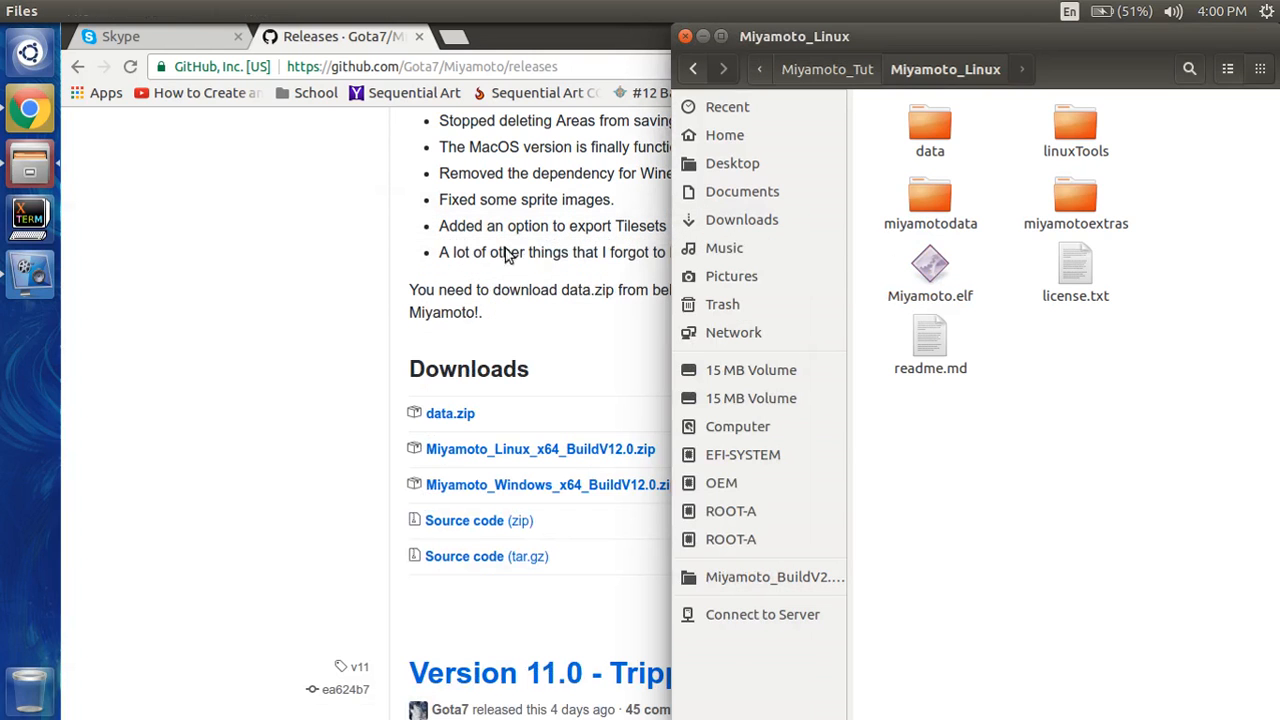
- Set the permissions of Miyamoto.elf to allow executing the file as a program
right_click(930, 278)
click(977, 545)
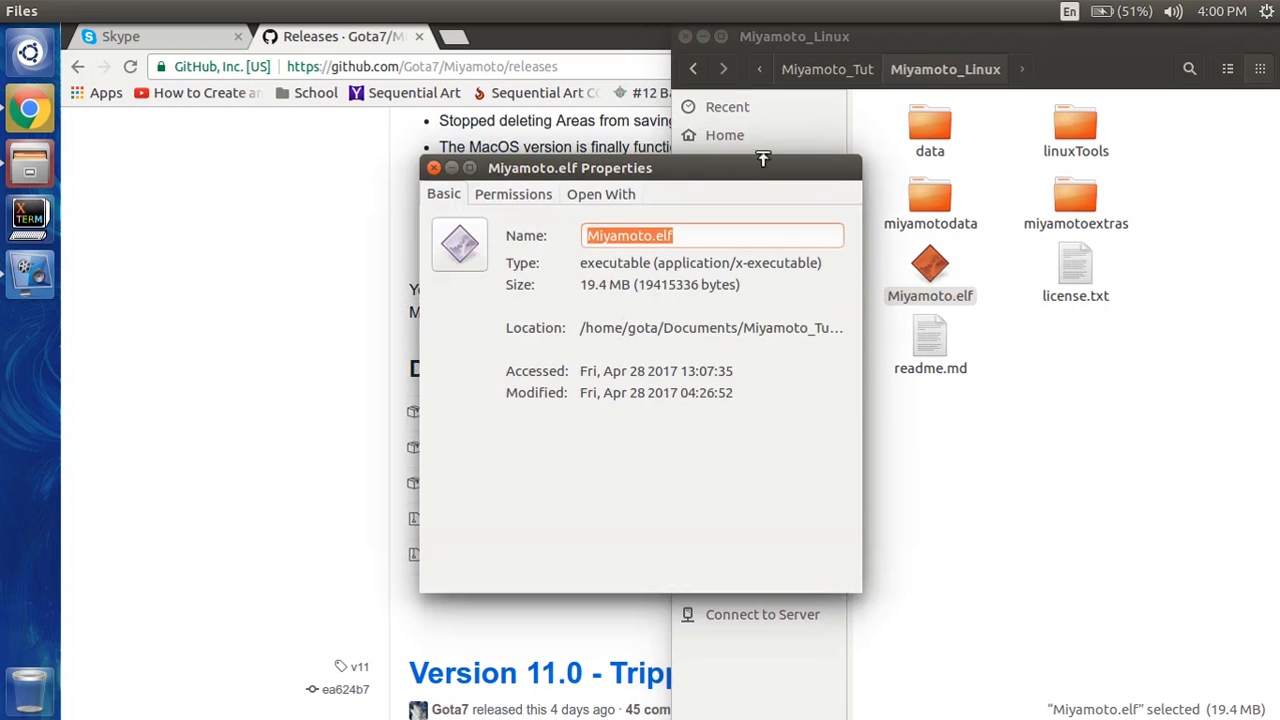
click(612, 196)
click(530, 195)
click(596, 453)
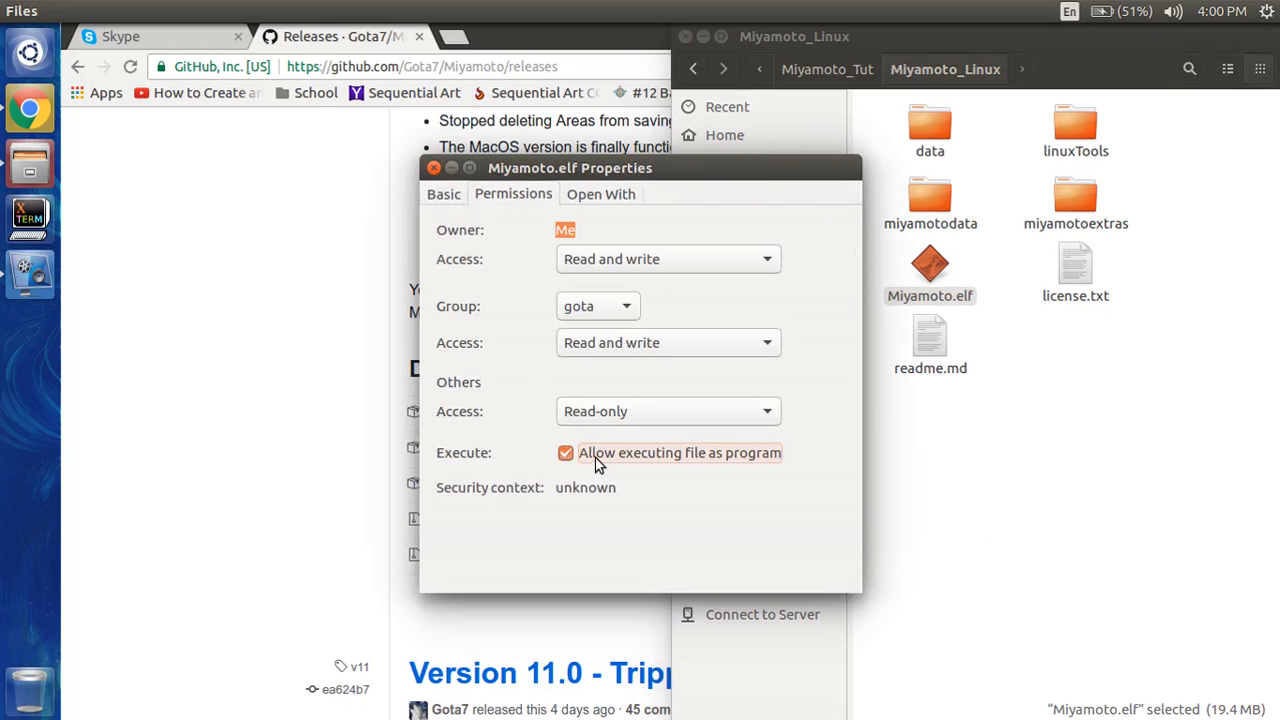
click(433, 167)
key(ctrl+alt+t)
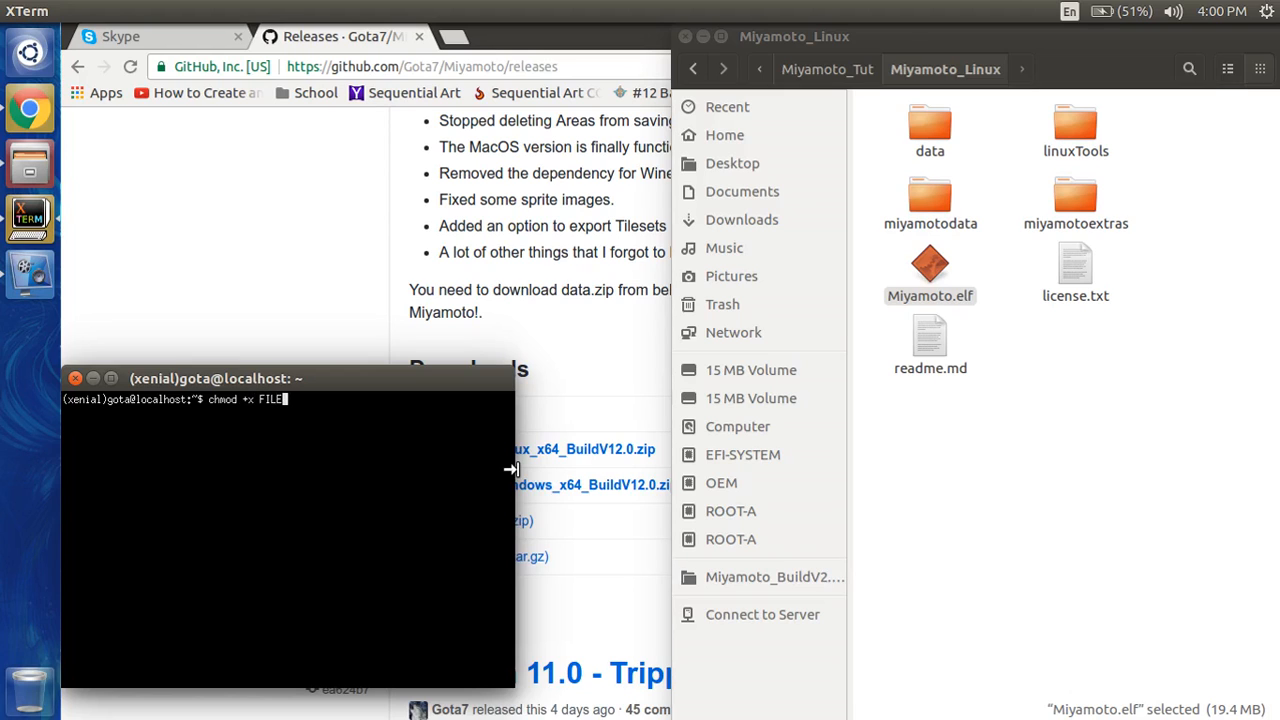
key(BackSpace)
key(BackSpace)
key(BackSpace)
key(BackSpace)
key(BackSpace)
key(BackSpace)
key(BackSpace)
key(BackSpace)
click(73, 378)
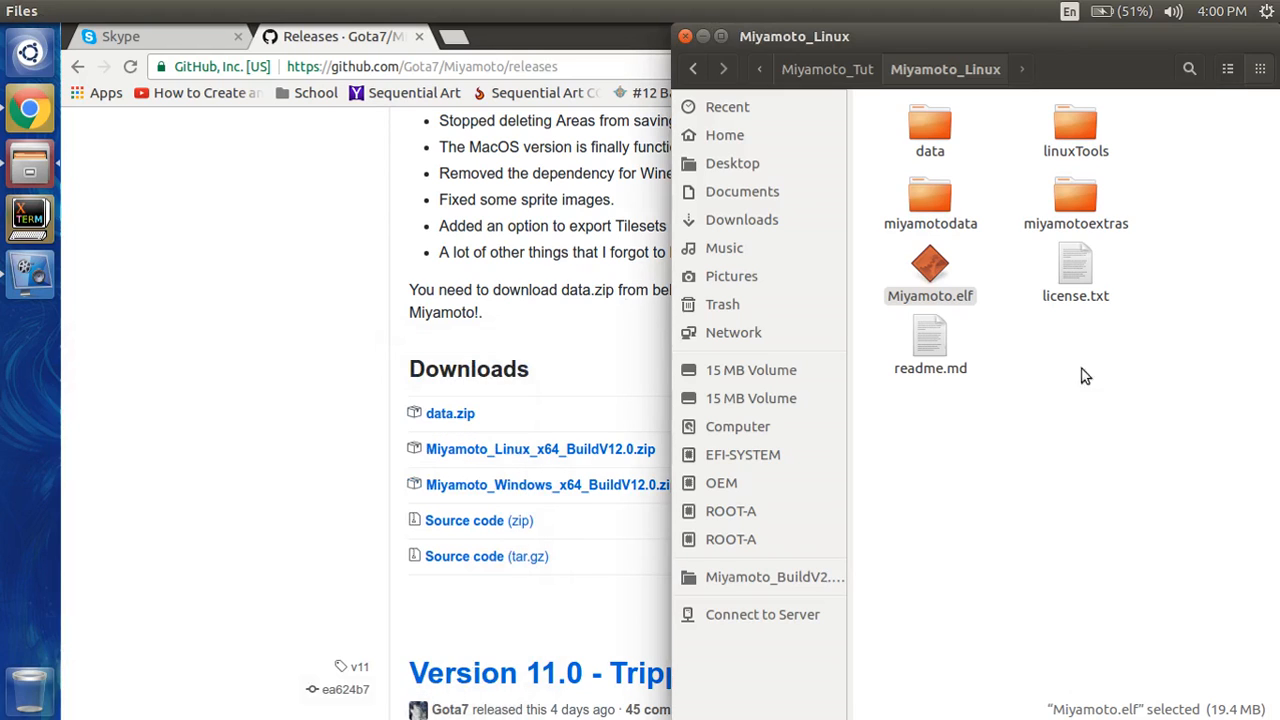
- Launch Miyamoto.elf and browse to the Documents/course_res_pack folder when choosing a level archive
click(927, 265)
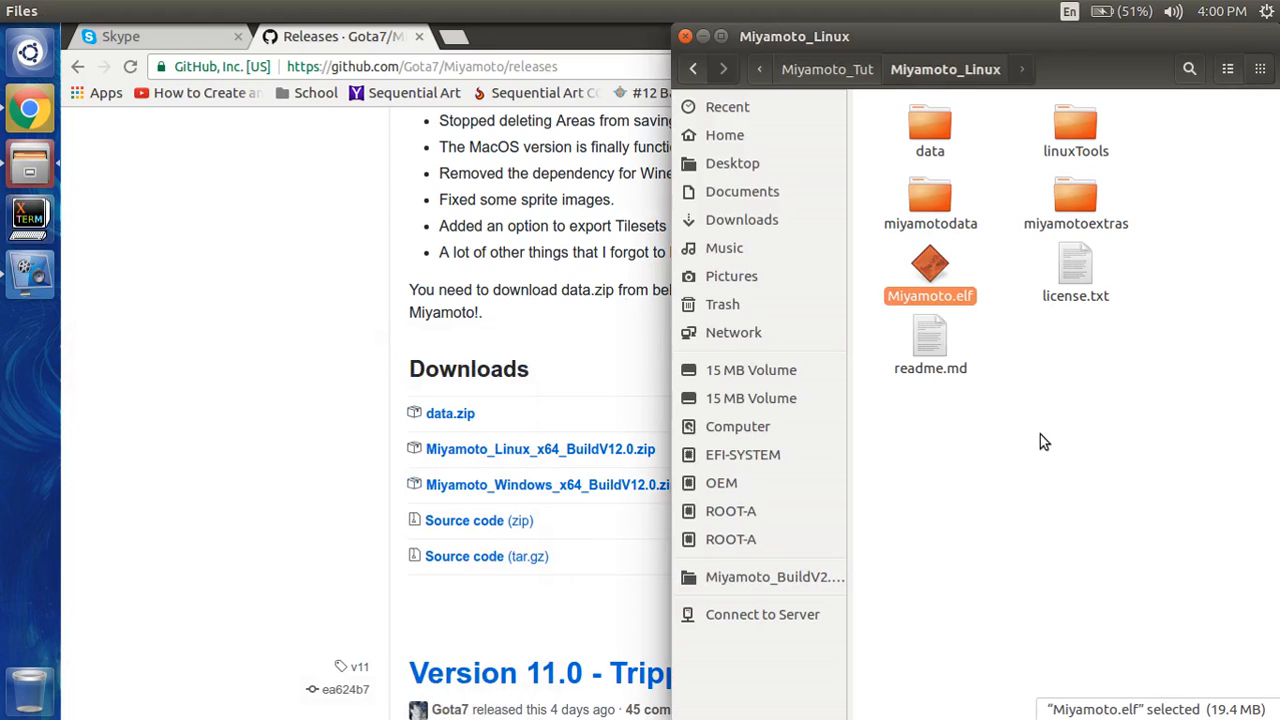
key(Return)
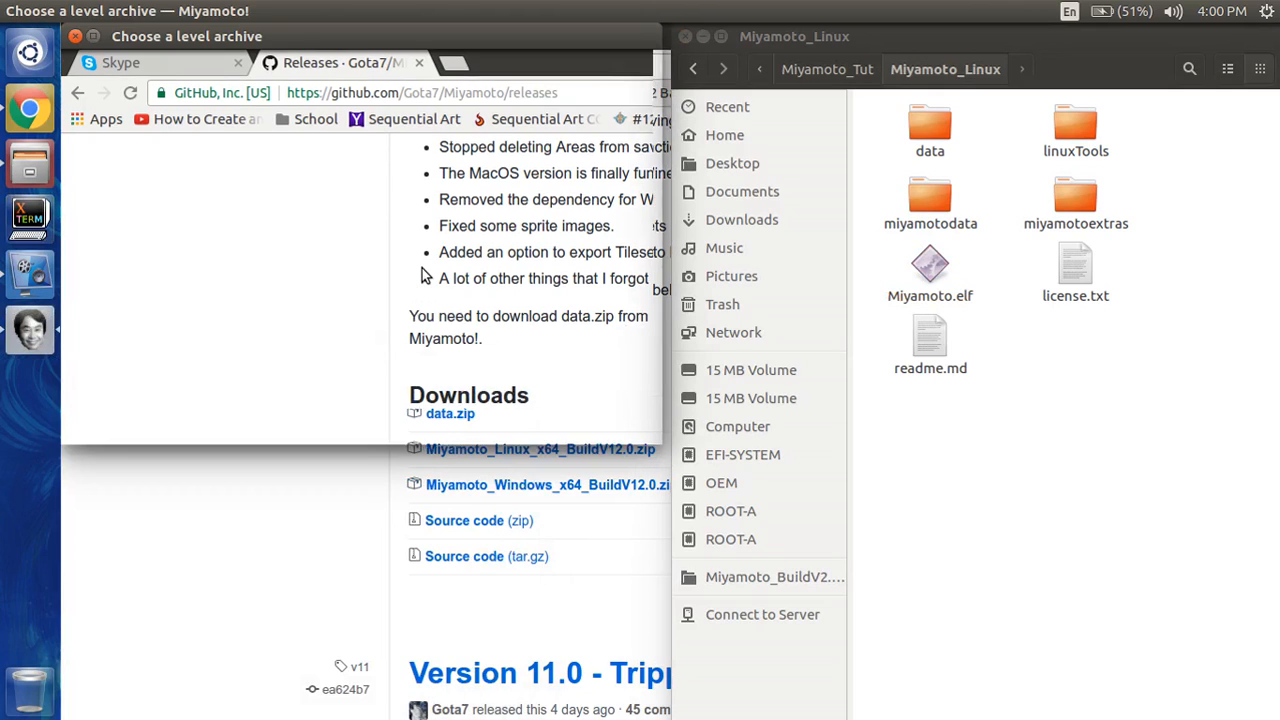
drag(300, 38, 562, 216)
click(361, 300)
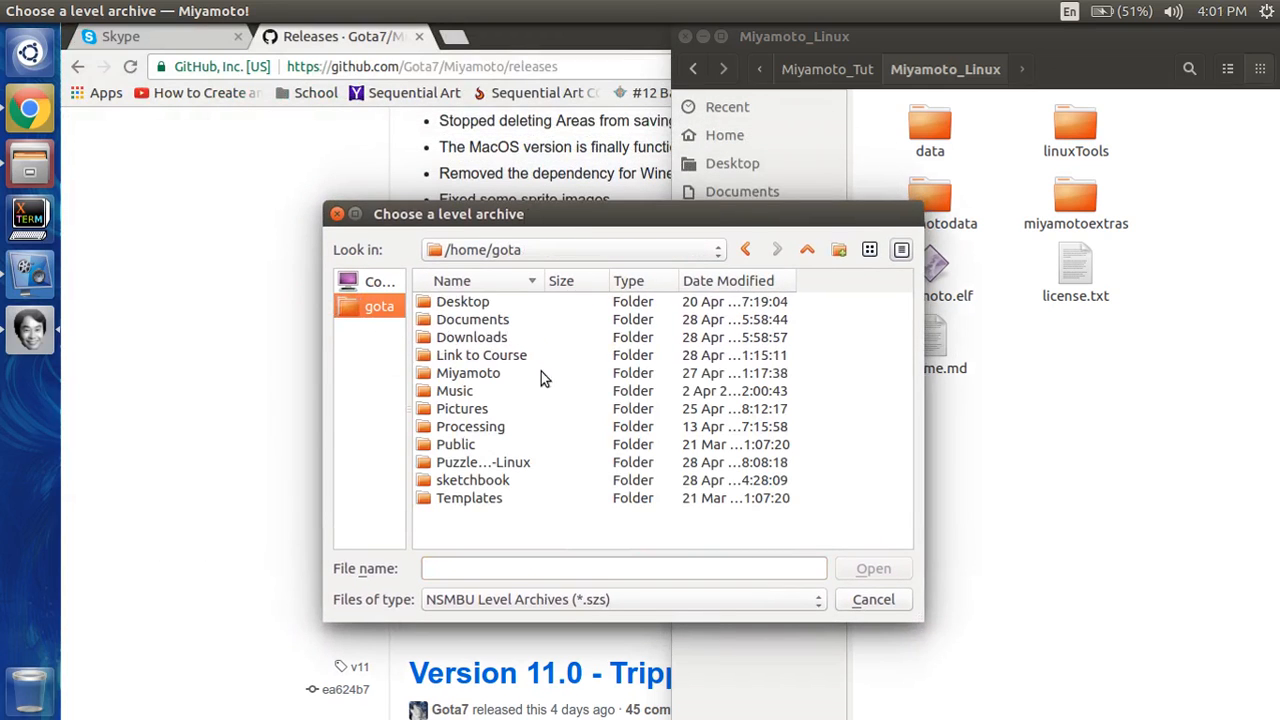
click(465, 337)
double_click(462, 320)
click(485, 322)
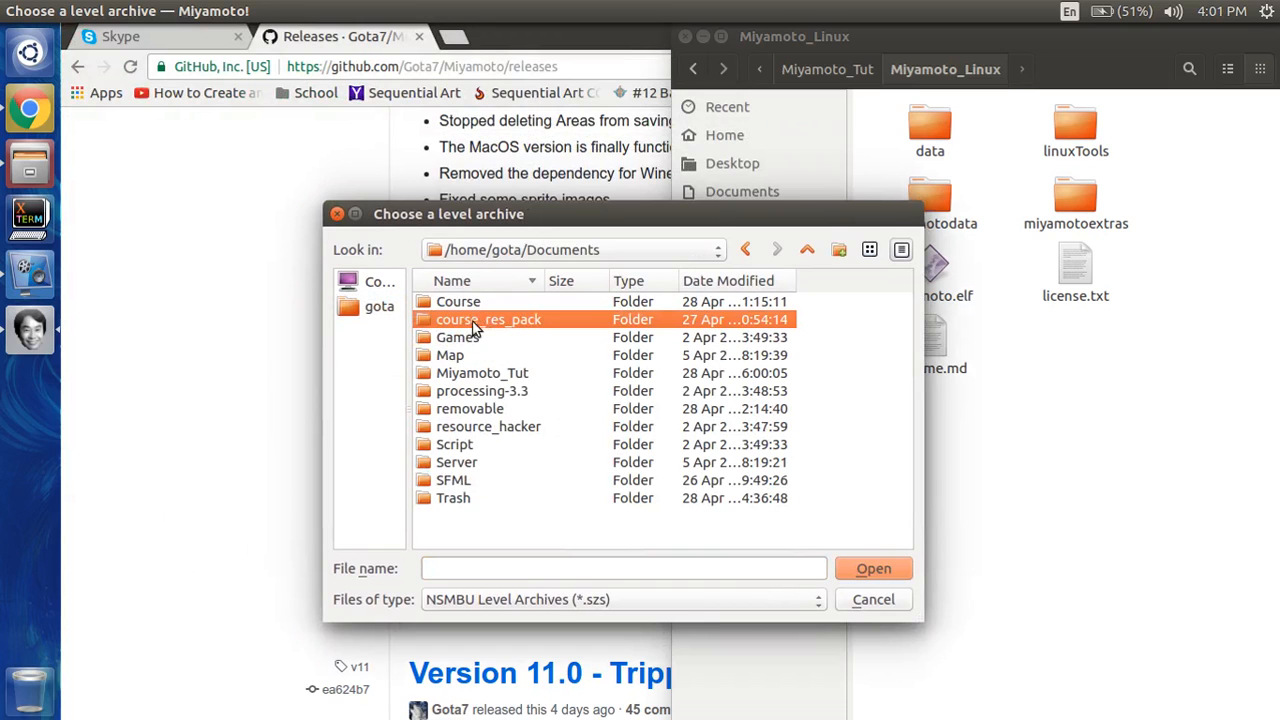
double_click(526, 322)
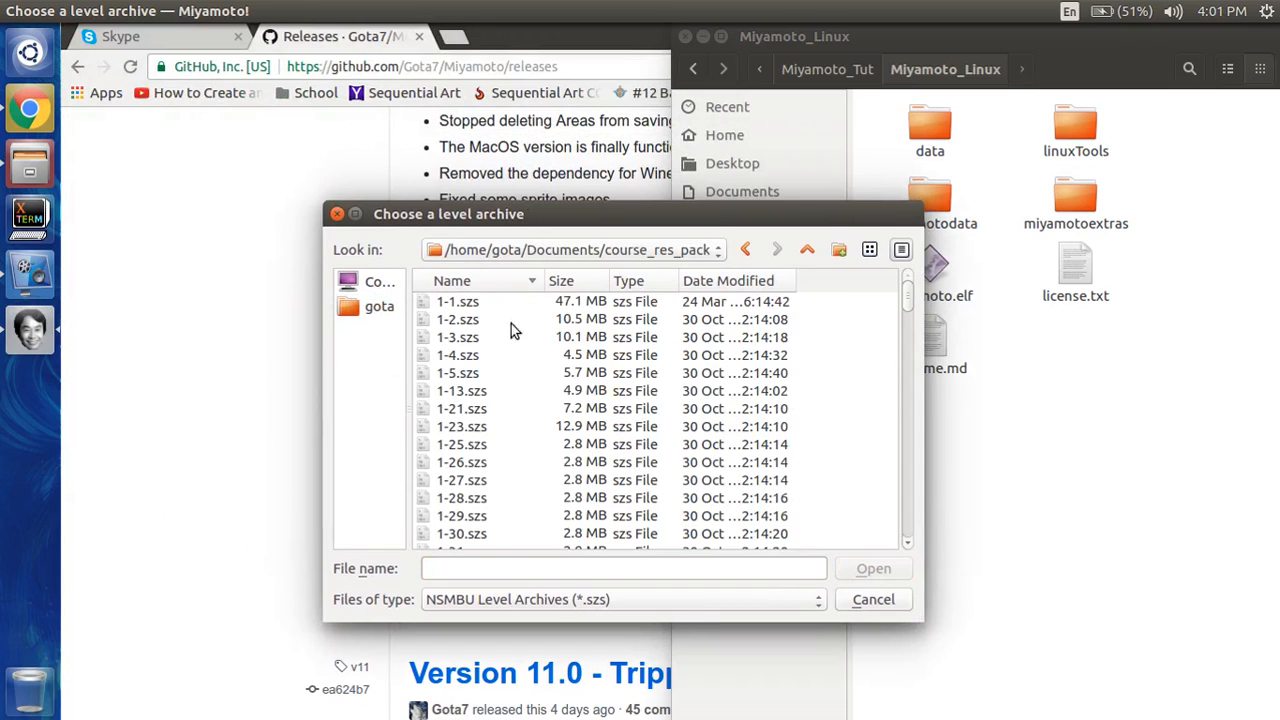
- Switch to Chrome, search for "ddd" in a new tab and look through the results
click(329, 136)
click(455, 37)
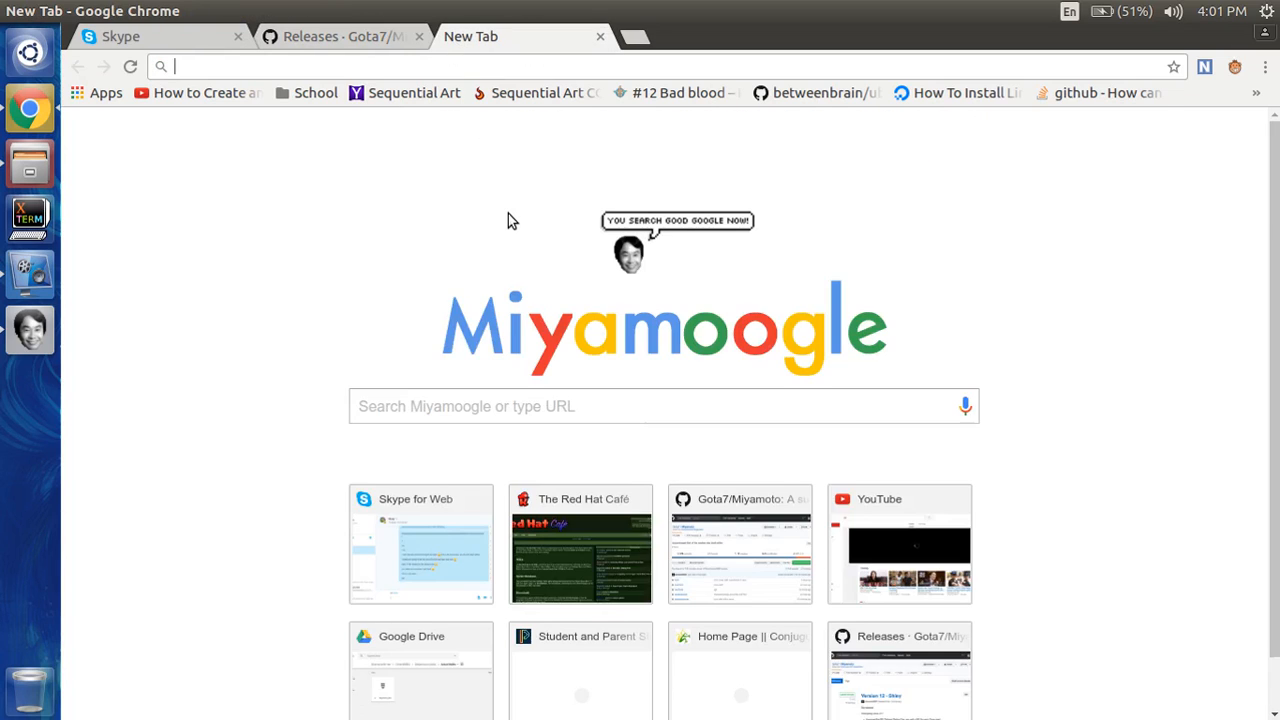
text(dddd)
key(BackSpace)
key(Return)
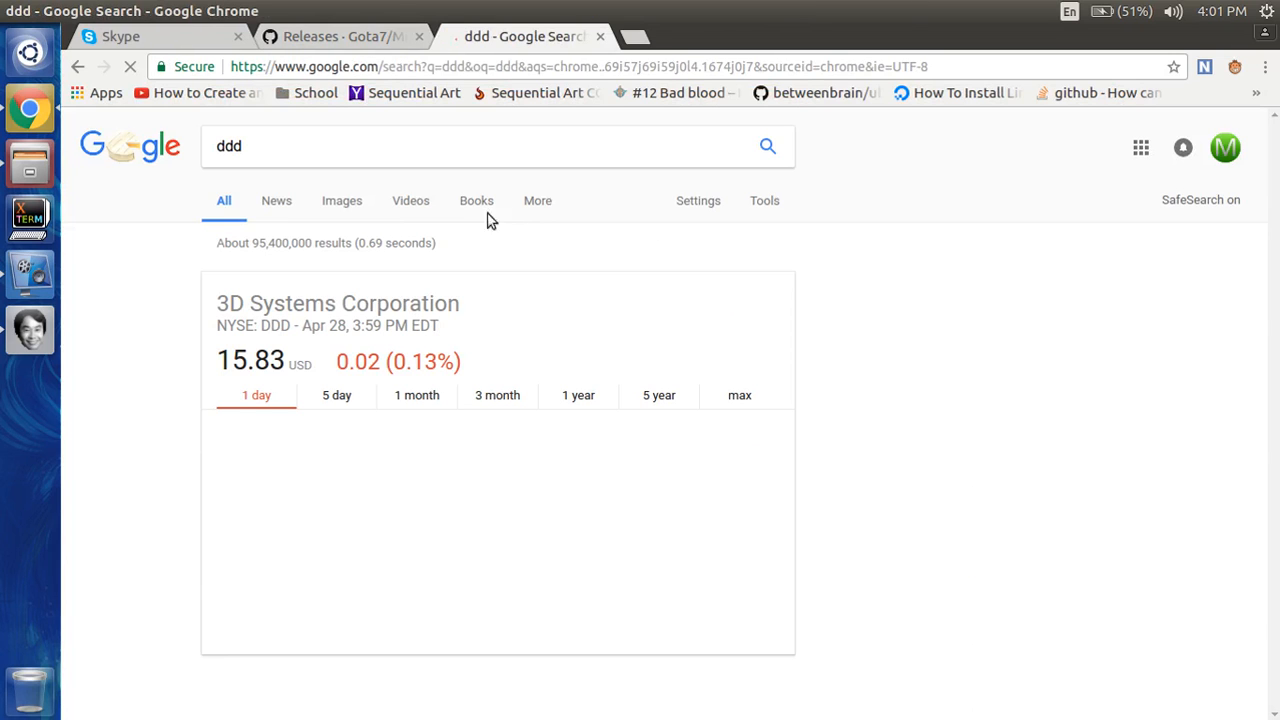
scroll(319, 286, down, 5)
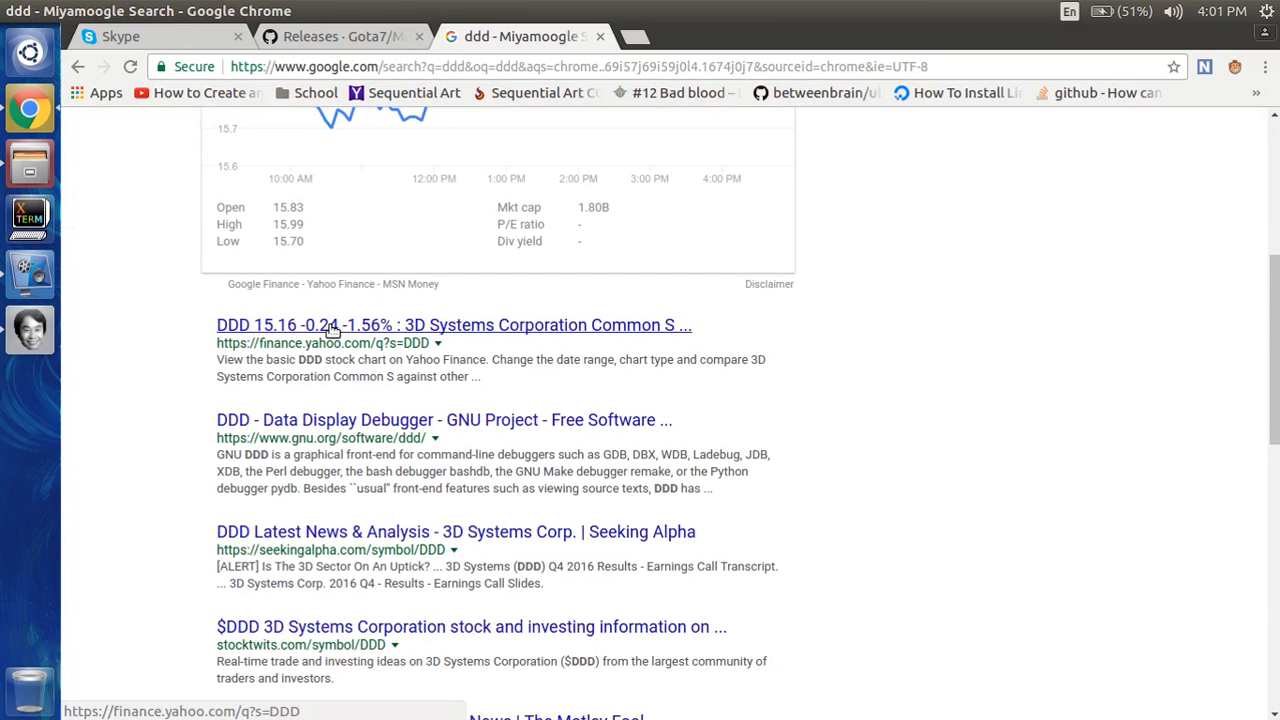
scroll(333, 330, down, 5)
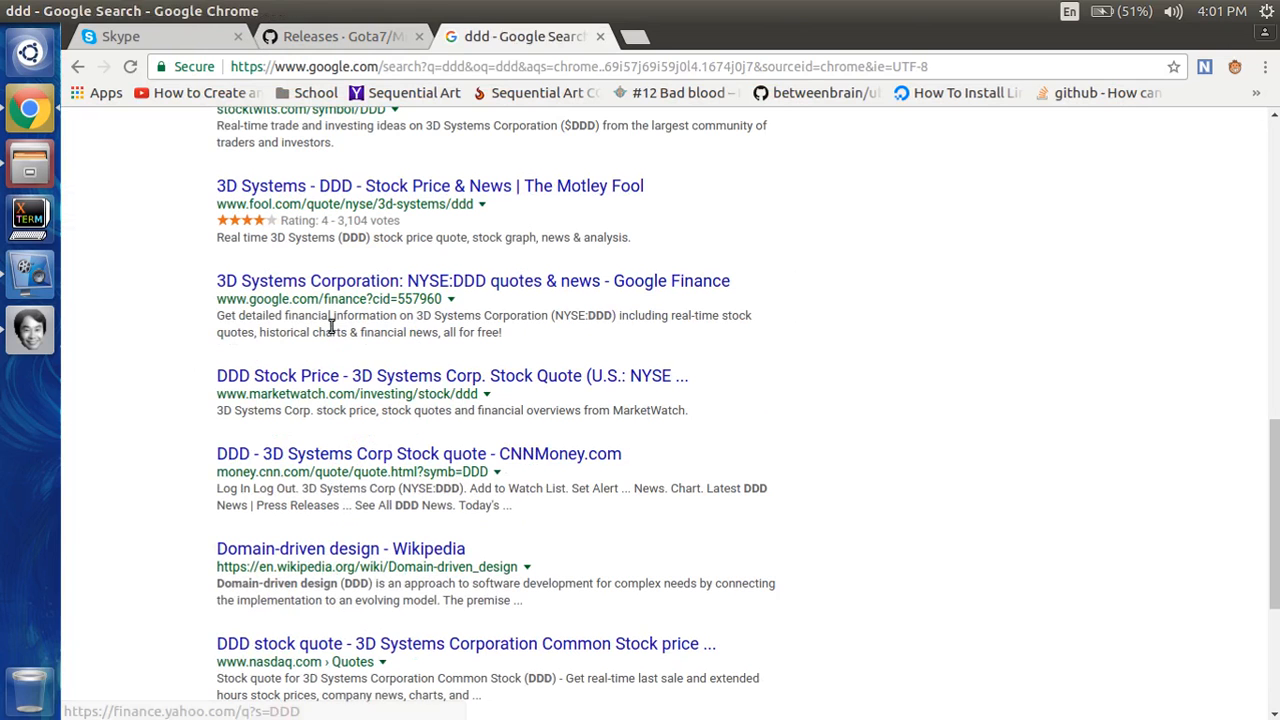
scroll(331, 340, down, 3)
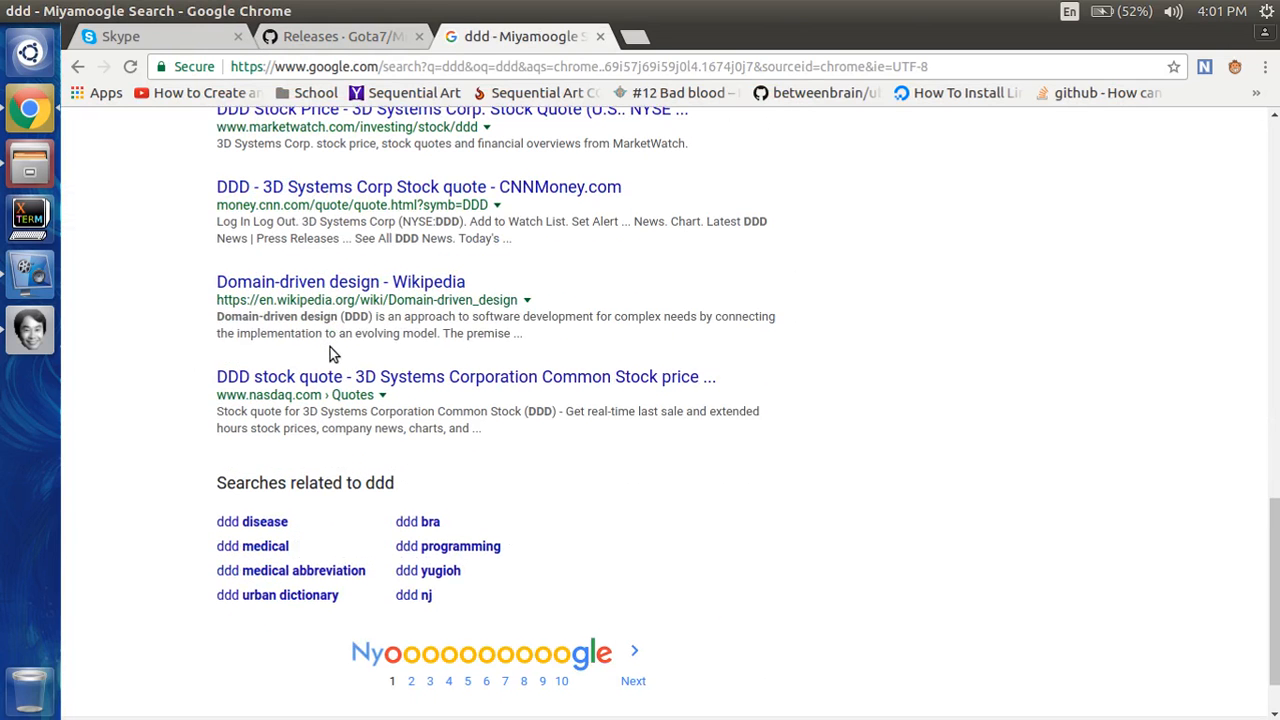
scroll(330, 347, up, 13)
- Refine the search to "ddd wii u" and open the official GBAtemp thread on the WiiU Title Dumper
click(269, 149)
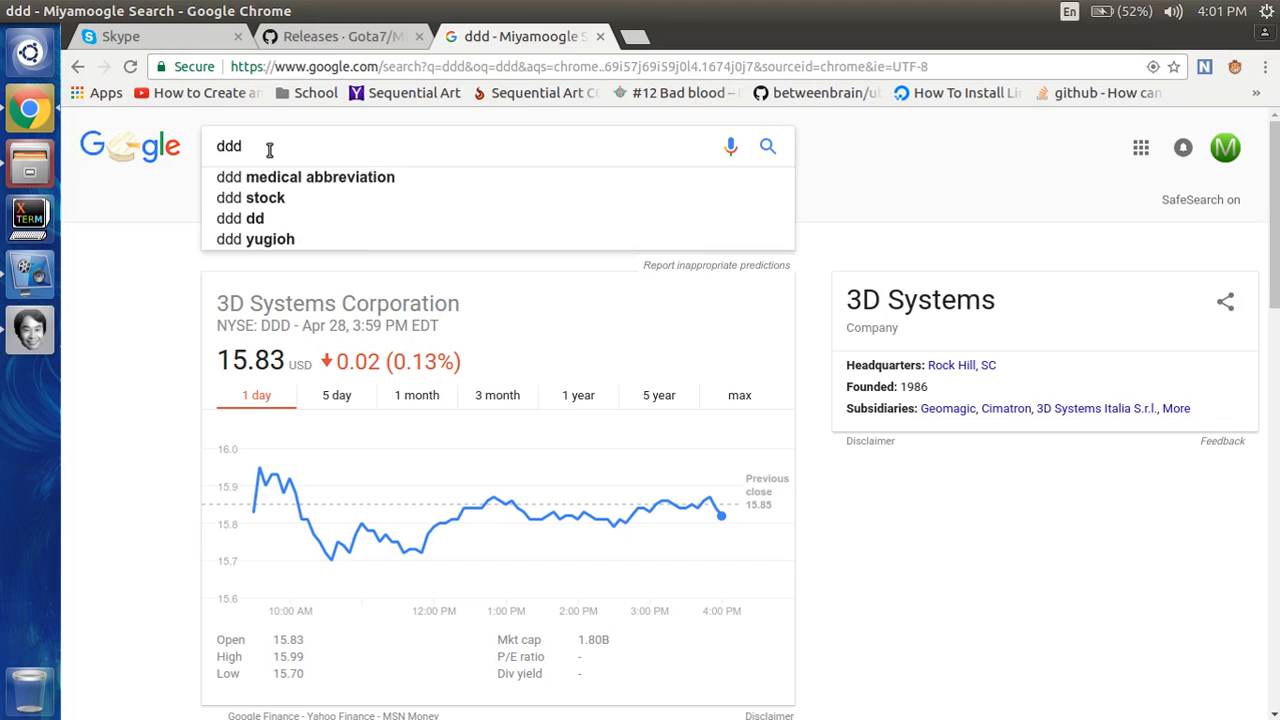
text(wii u)
key(Return)
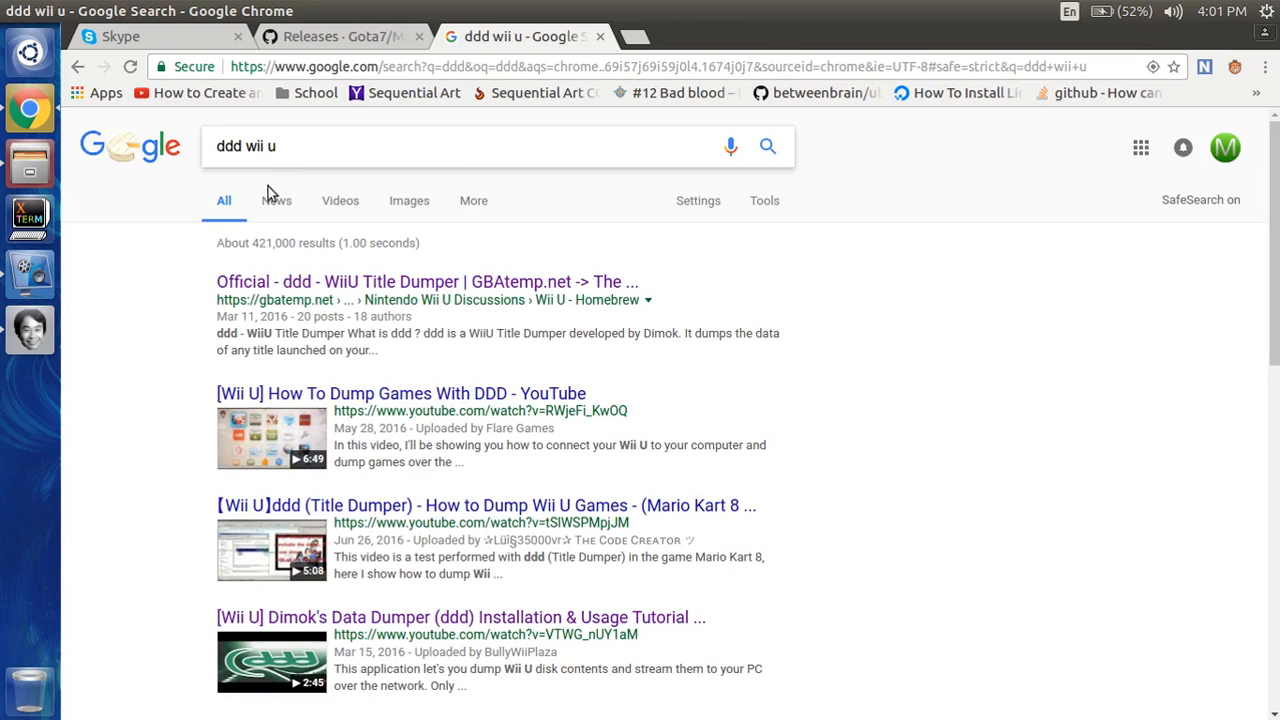
click(284, 287)
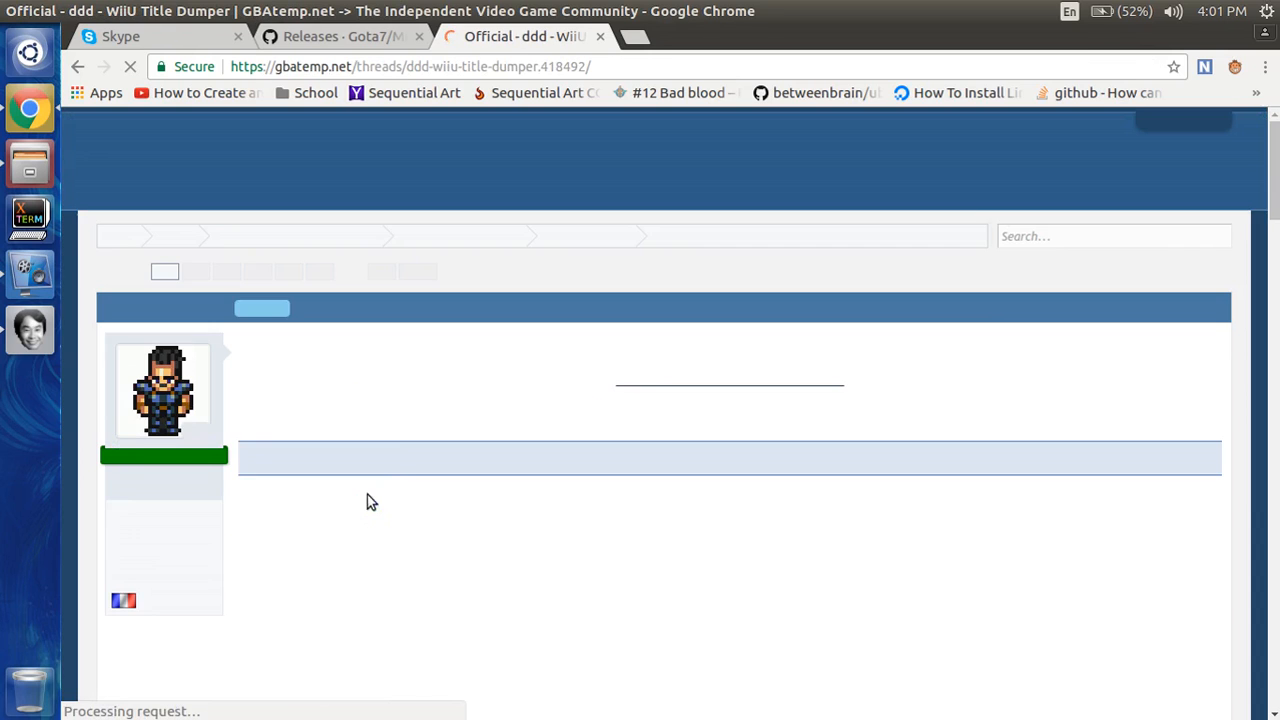
- Examine the ddd thread's list of dumpable folders, especially /vol/content, and its download and usage sections
scroll(398, 455, down, 3)
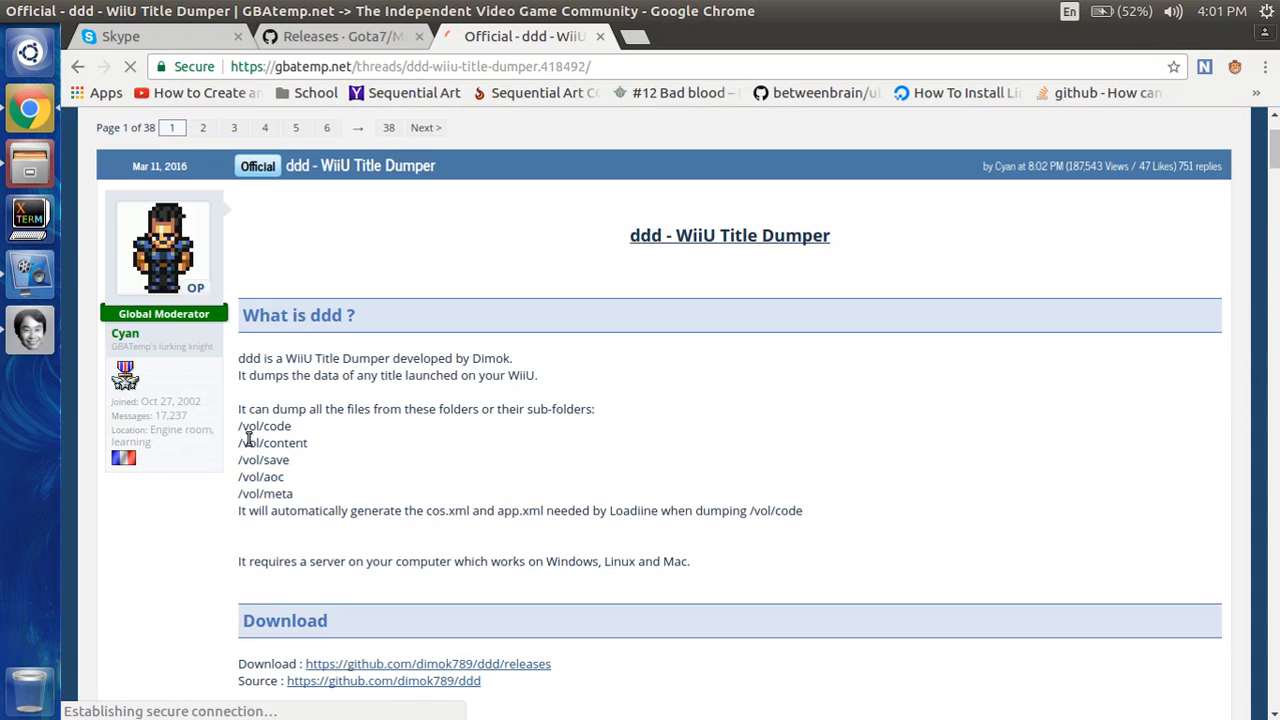
drag(239, 443, 311, 443)
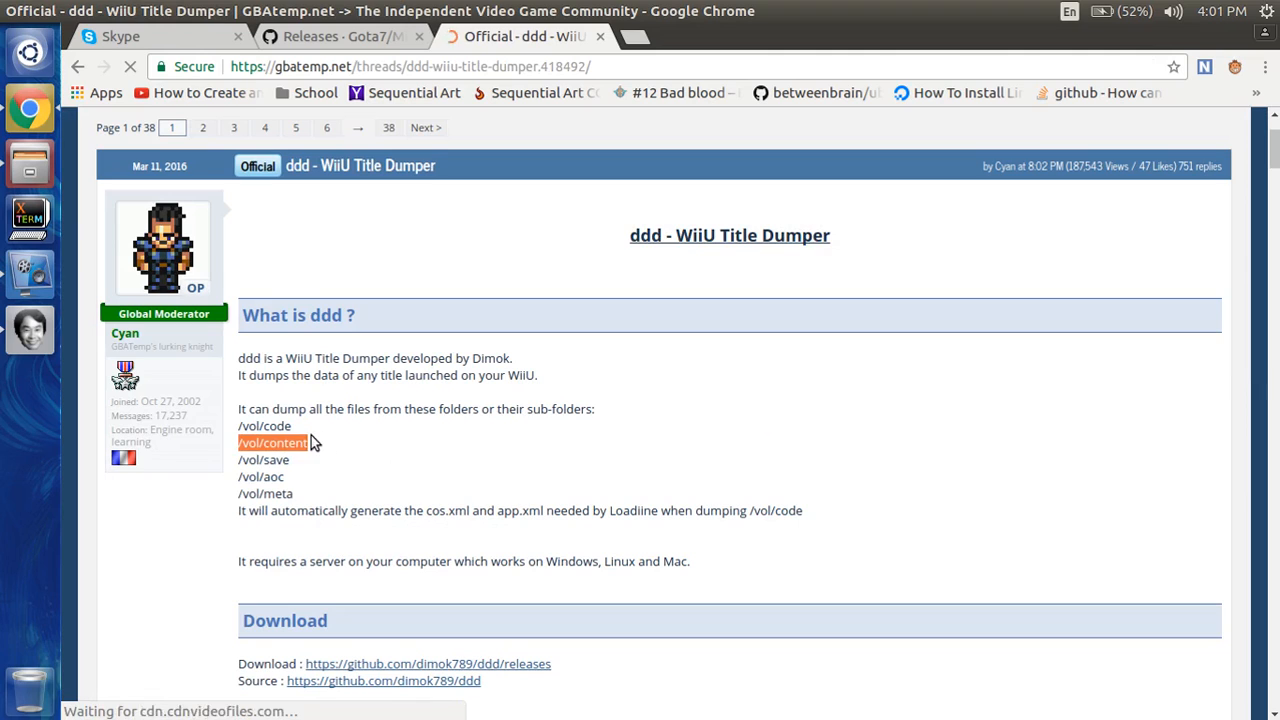
click(316, 441)
double_click(300, 443)
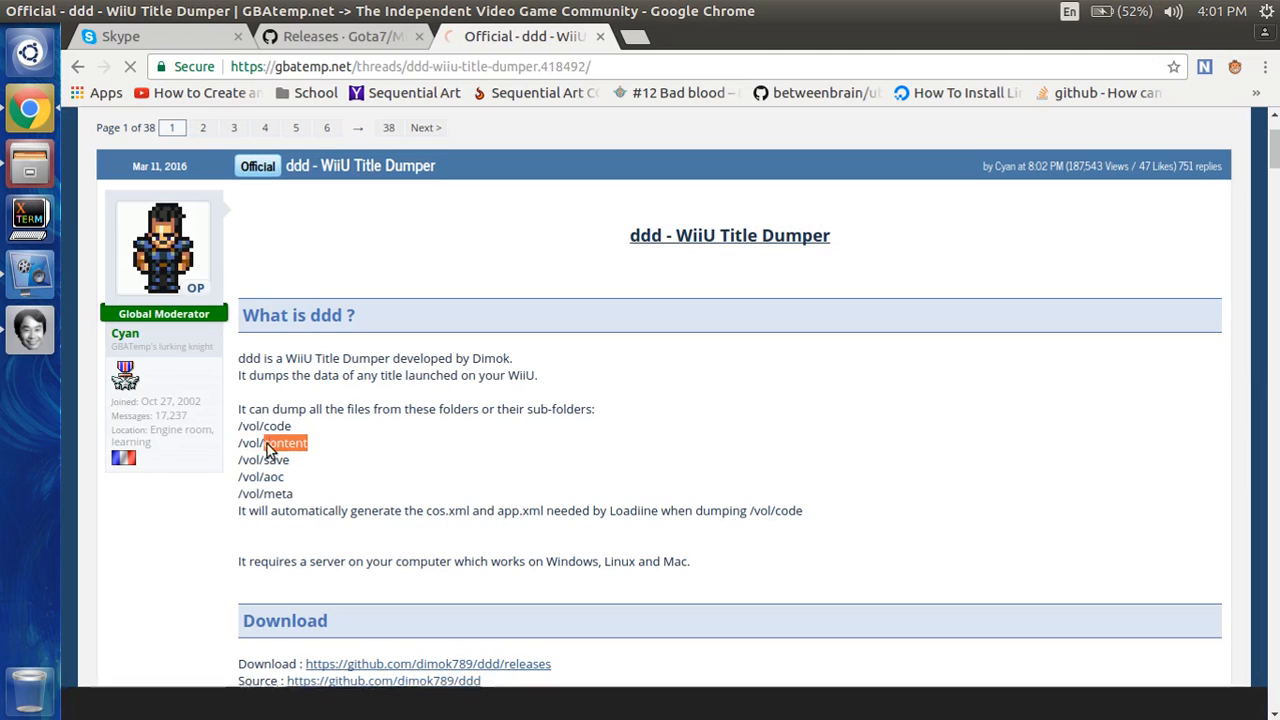
click(420, 463)
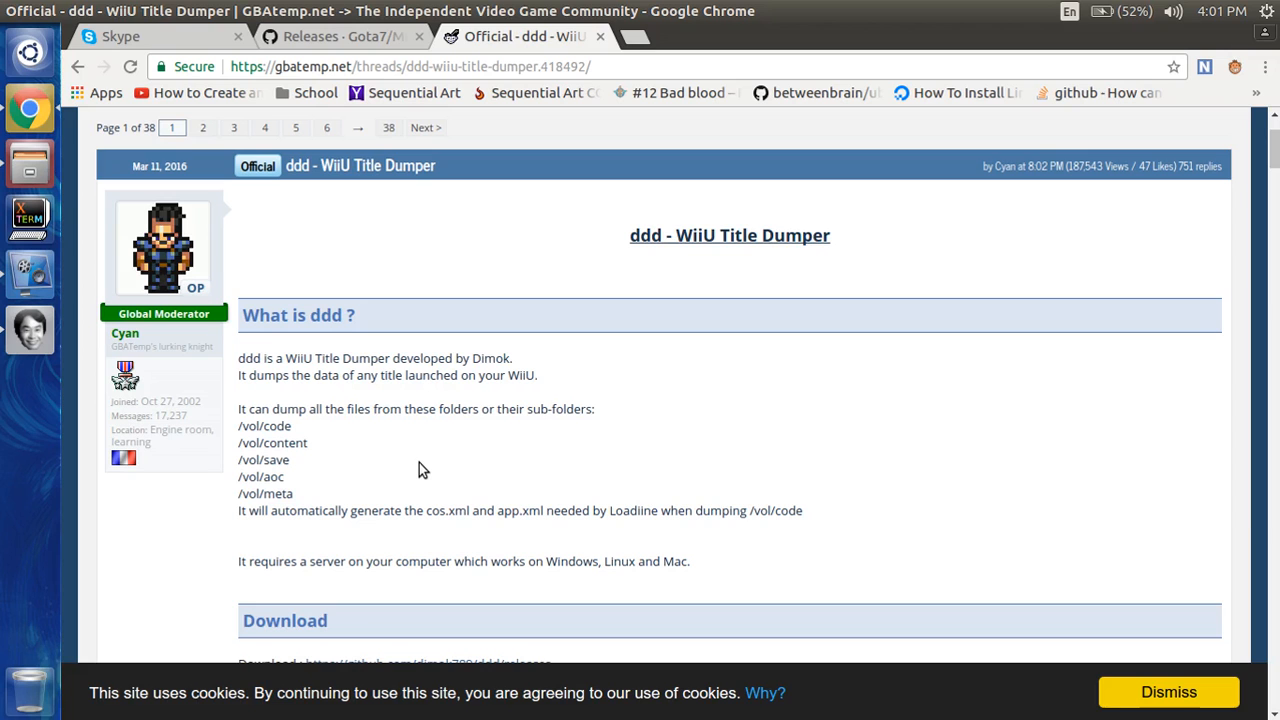
scroll(419, 463, down, 8)
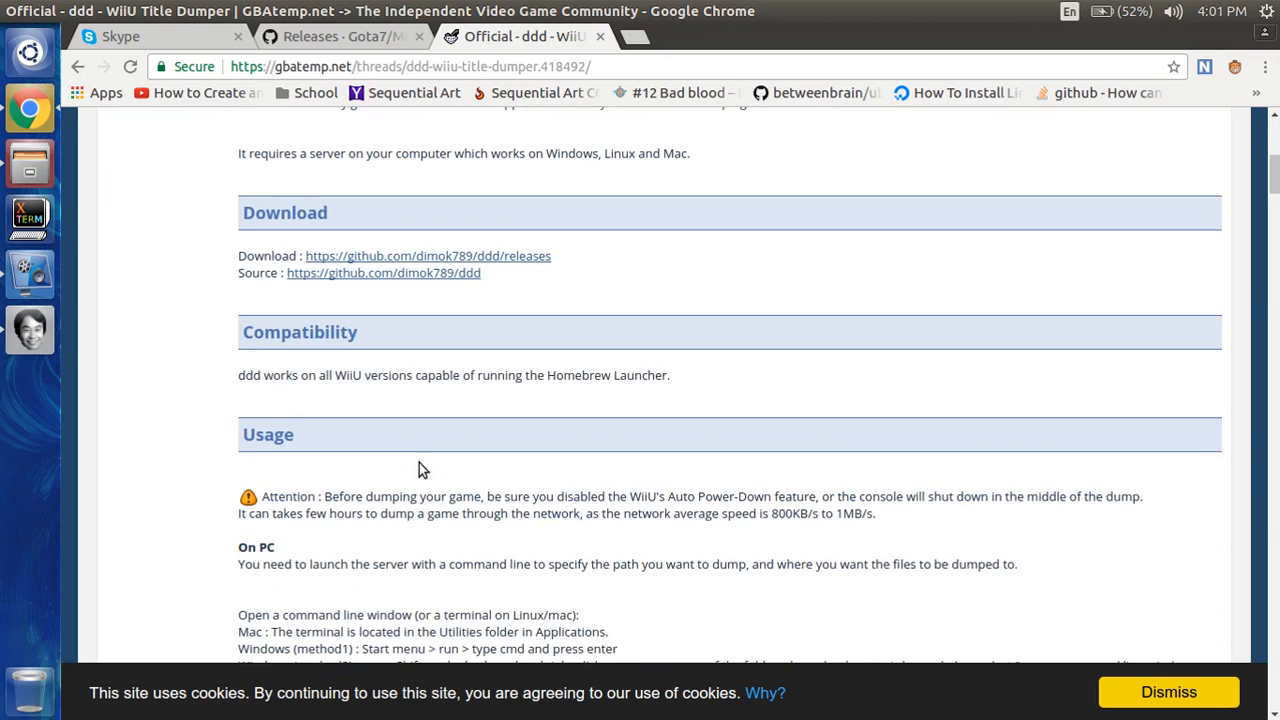
- Close the ddd thread's browser tab and switch back to Miyamoto's level archive chooser
click(30, 158)
click(606, 263)
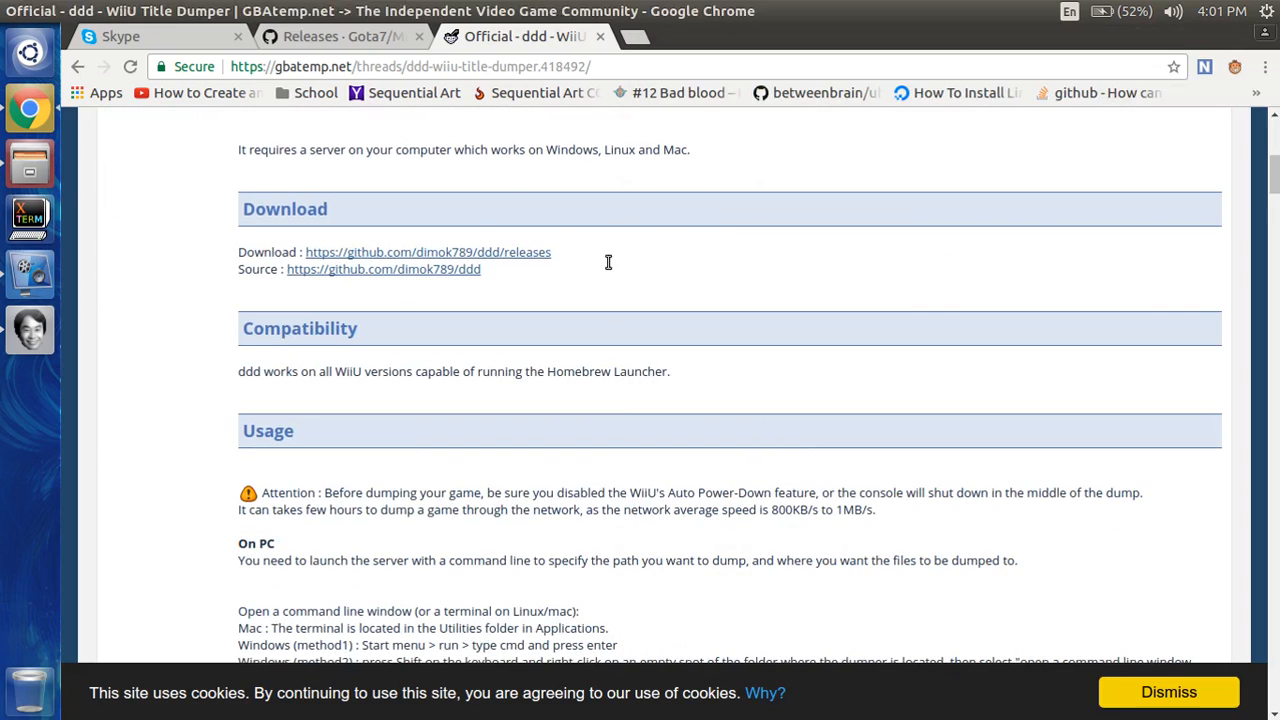
click(600, 37)
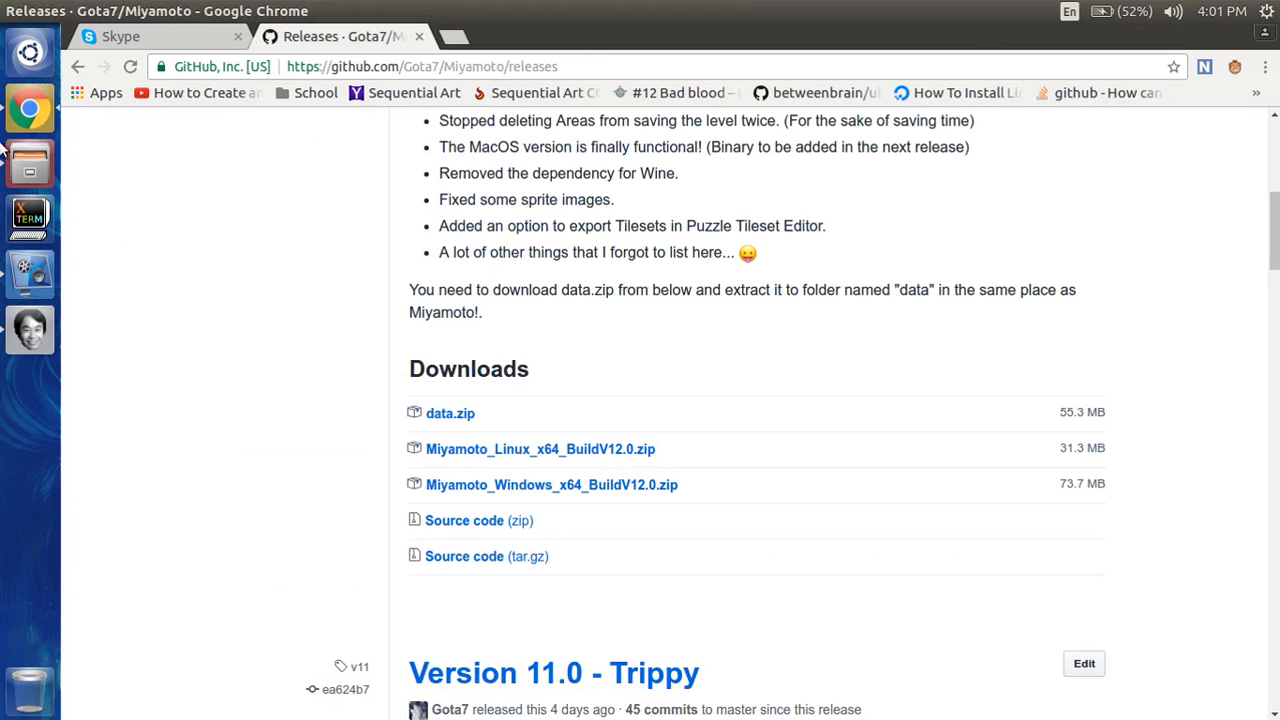
click(28, 326)
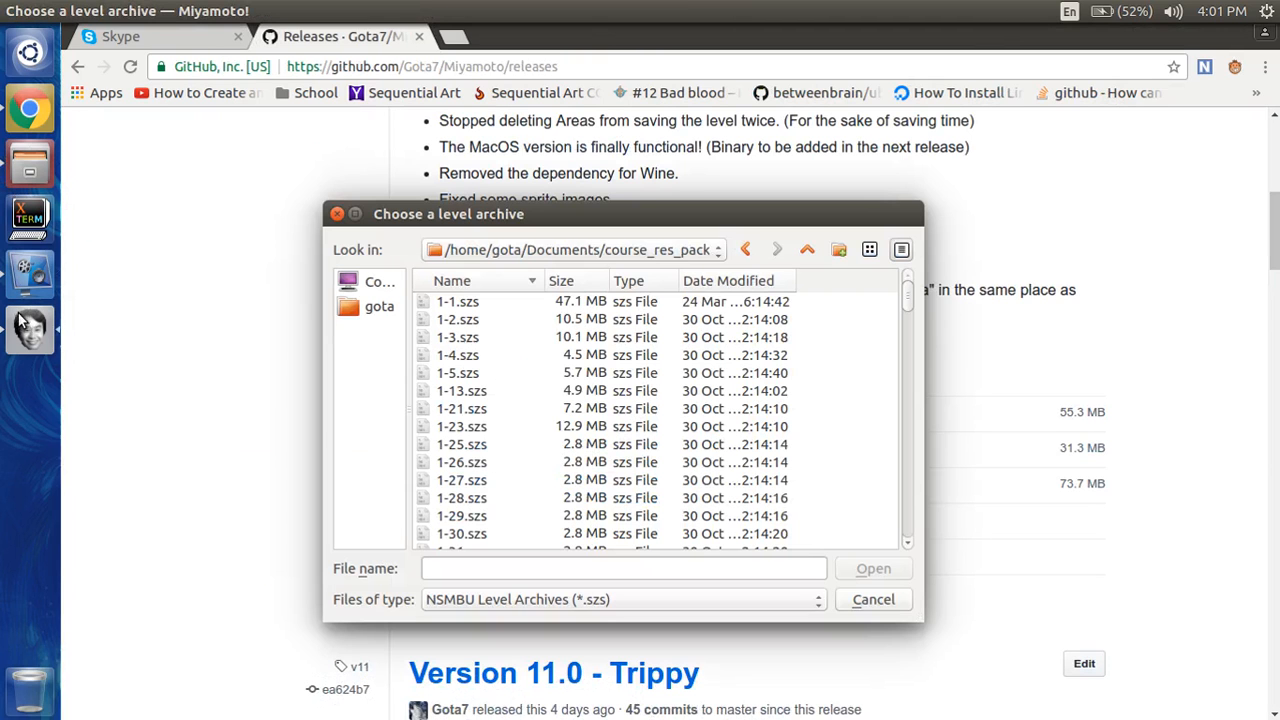
- Open the level archive 1-1.szs from the course_res_pack folder
click(495, 322)
scroll(490, 340, down, 15)
scroll(488, 350, up, 15)
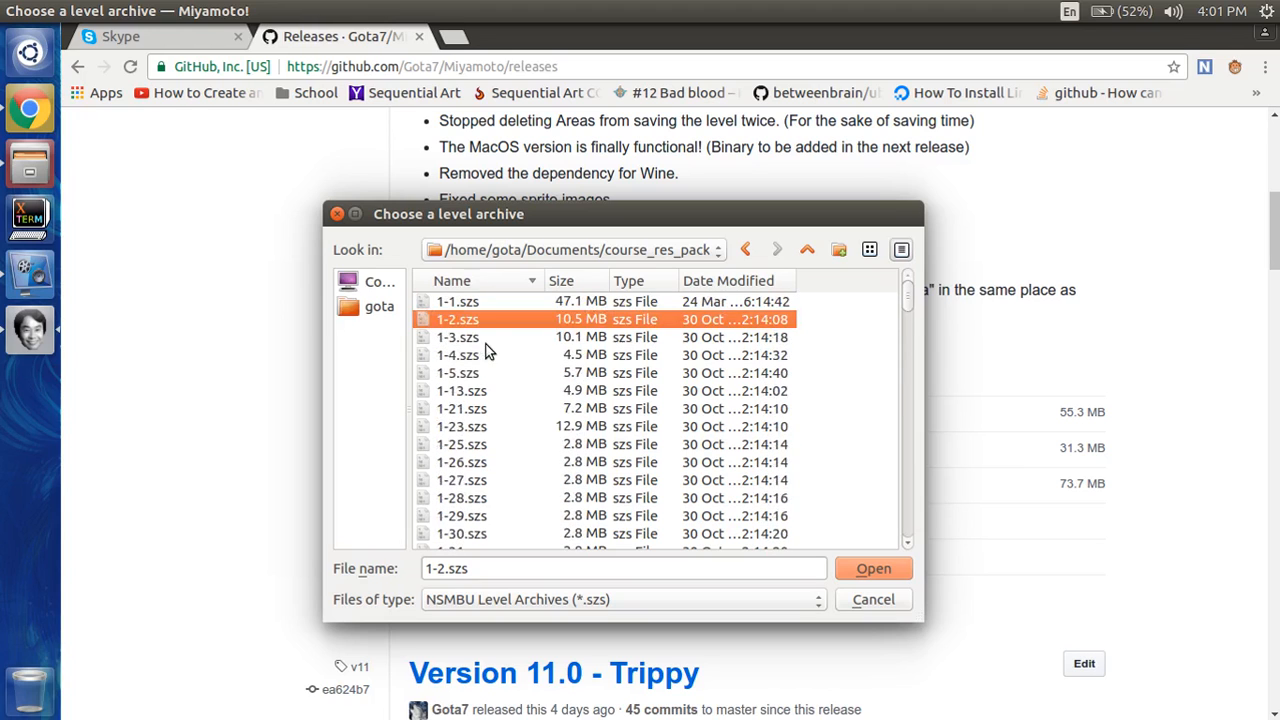
key(Up)
key(Down)
key(Down)
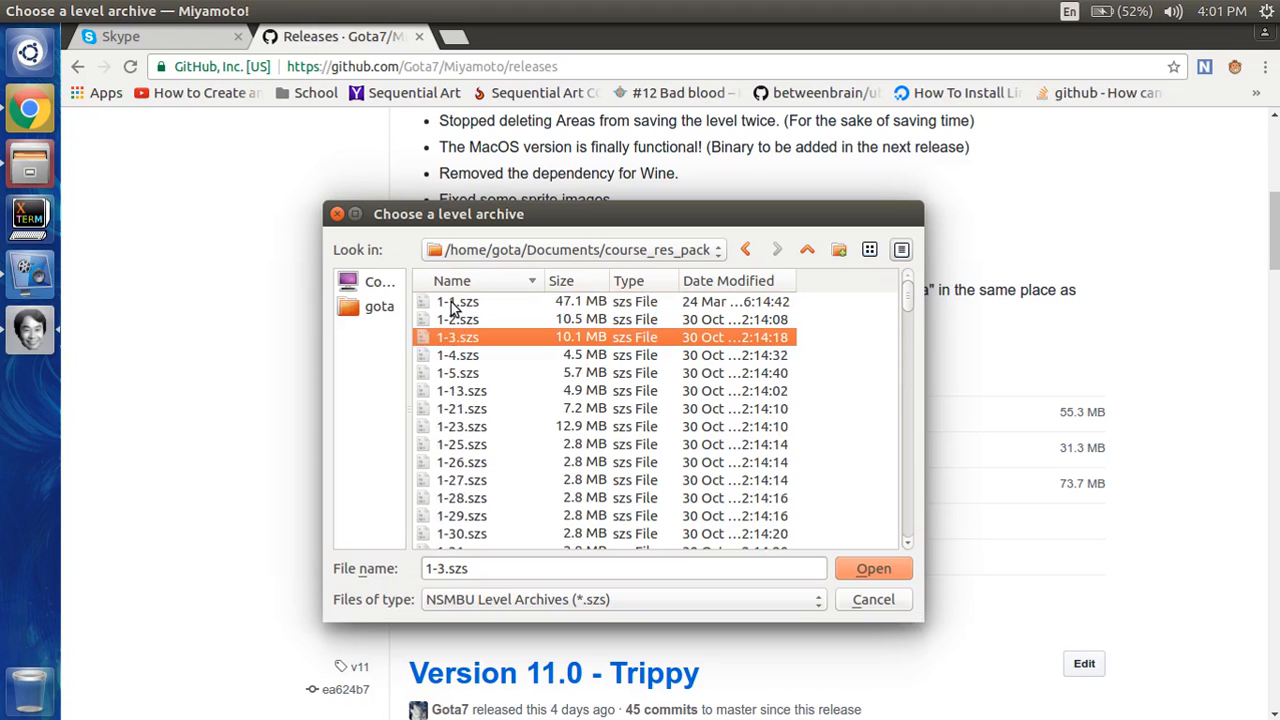
click(451, 303)
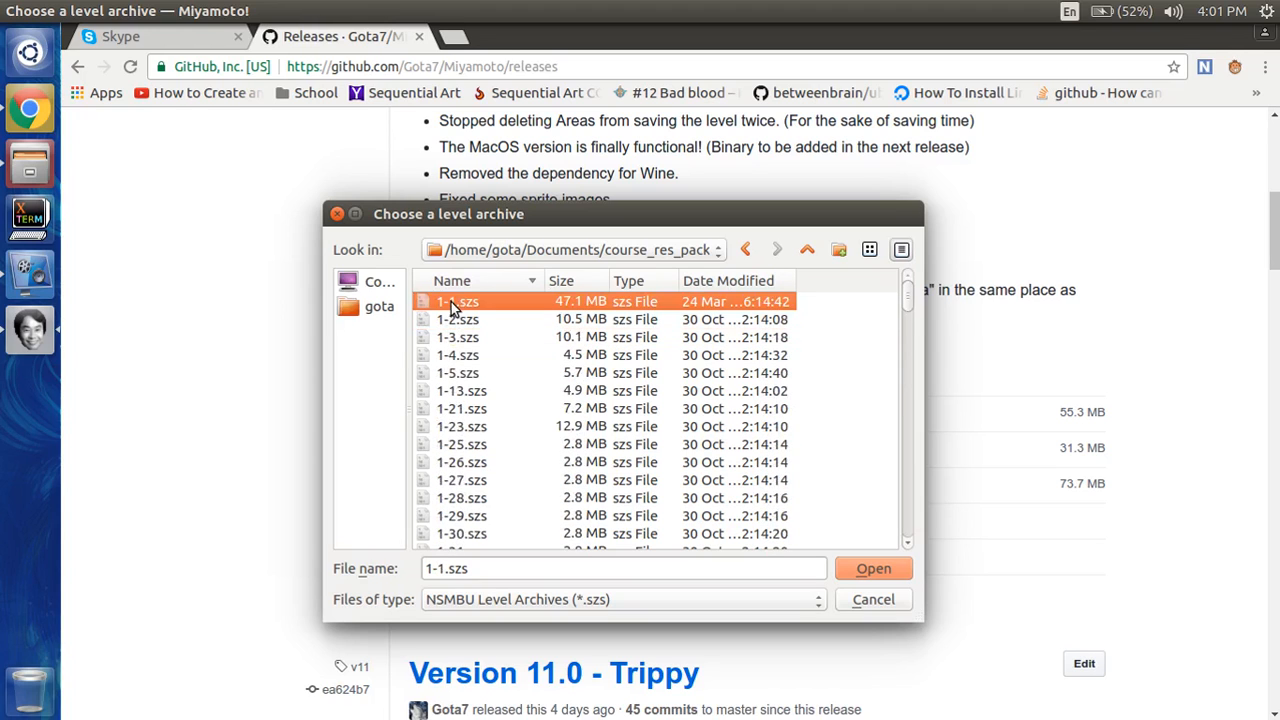
click(873, 570)
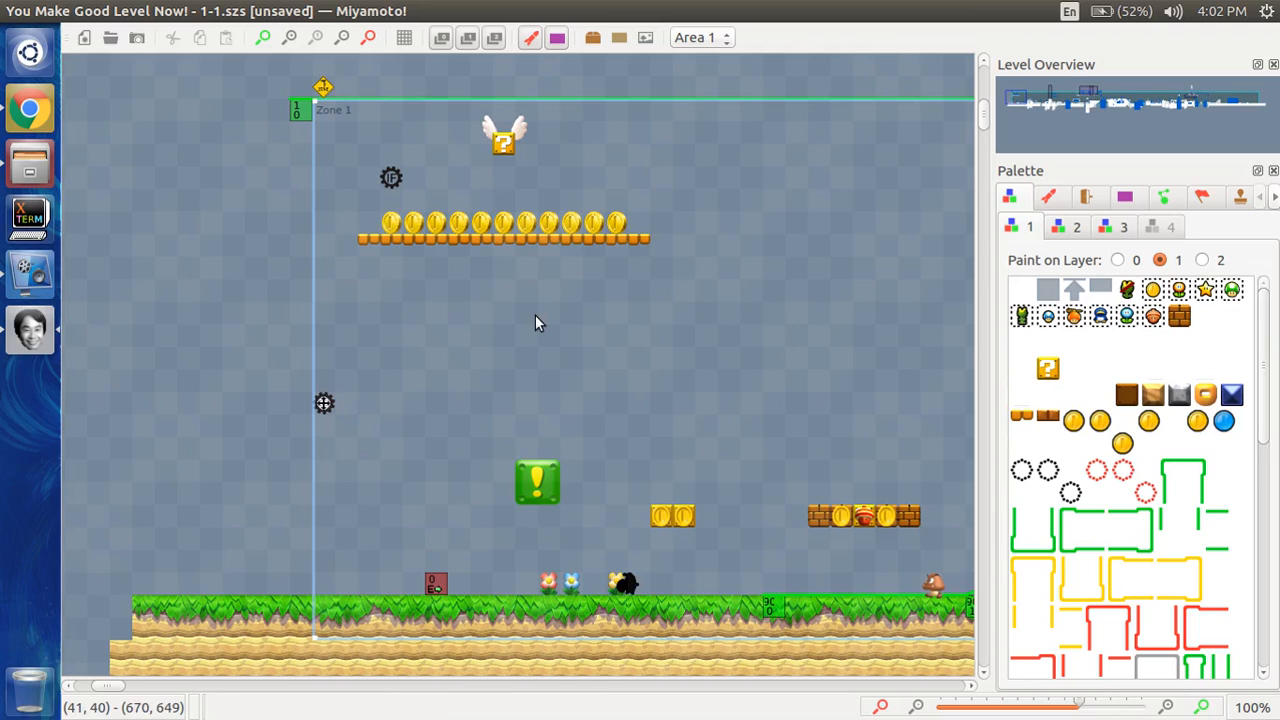
- Examine the opening stretch of Area 1 in level 1-1, from the start of Zone 1 to the star coin
scroll(535, 316, down, 1)
scroll(535, 316, right, 5)
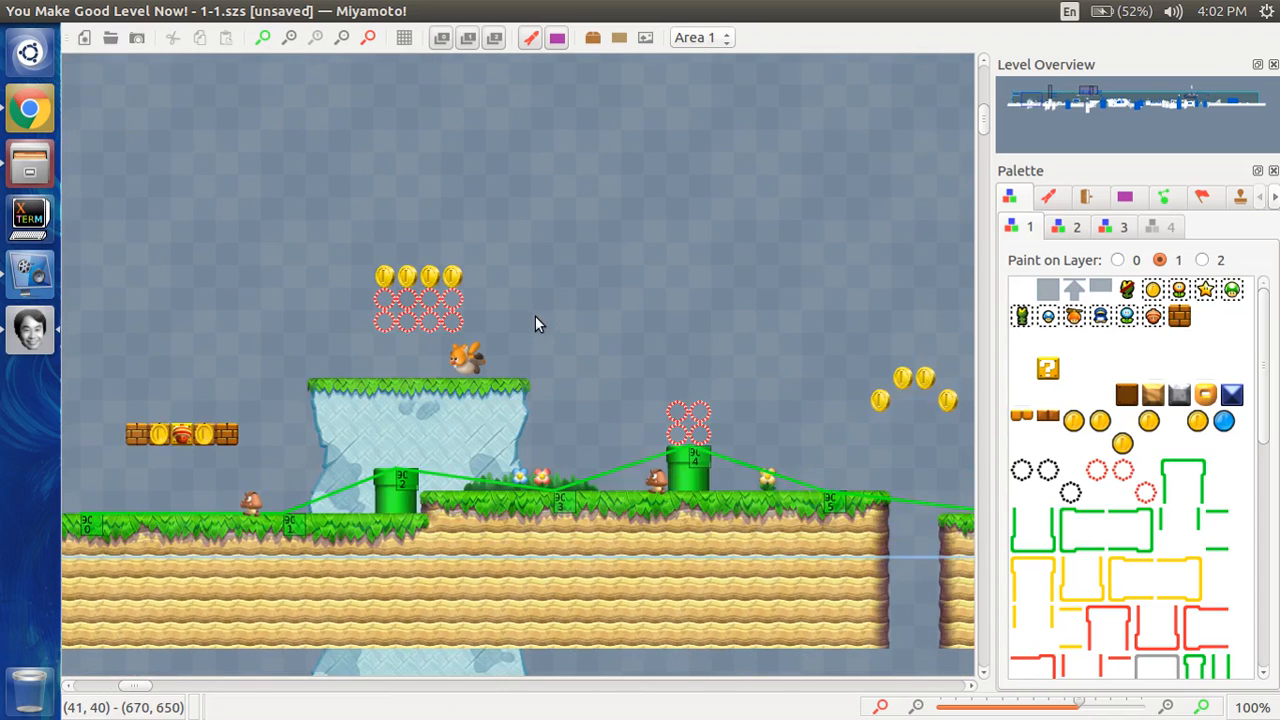
scroll(535, 322, right, 1)
scroll(535, 322, right, 1)
scroll(535, 322, up, 1)
scroll(535, 322, right, 3)
scroll(535, 322, up, 2)
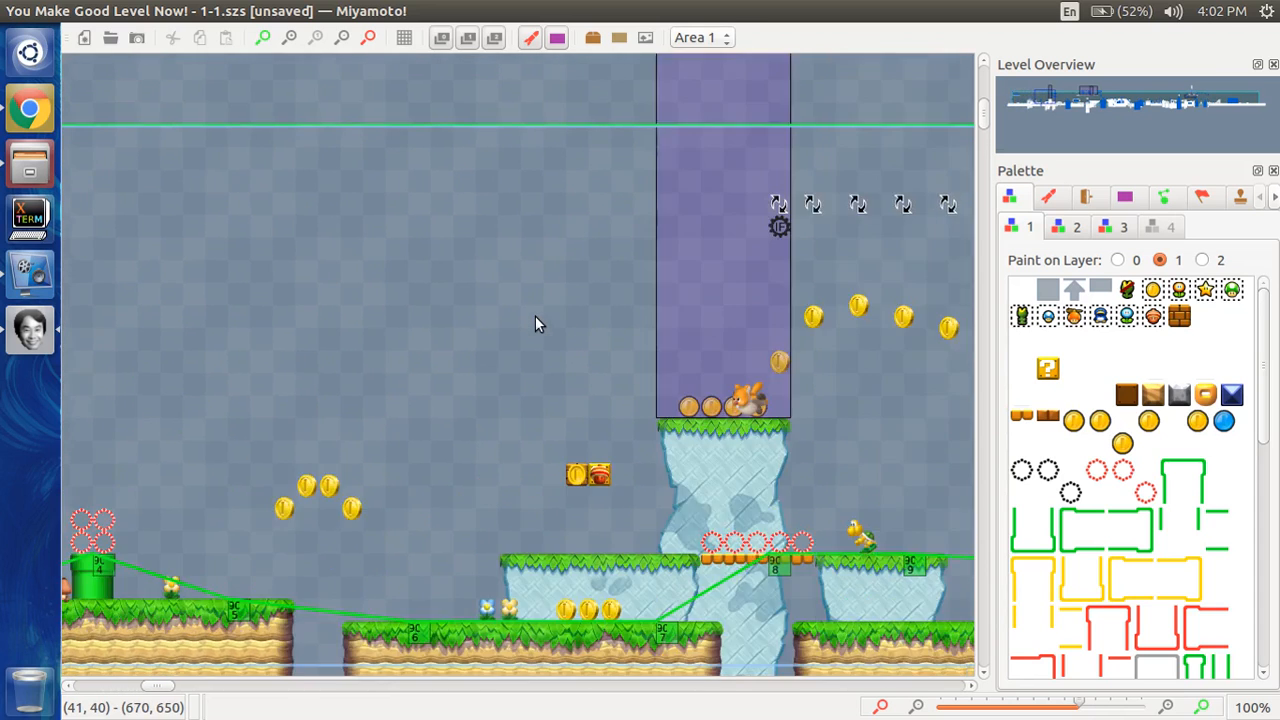
scroll(535, 324, left, 8)
scroll(535, 324, up, 1)
scroll(535, 324, down, 2)
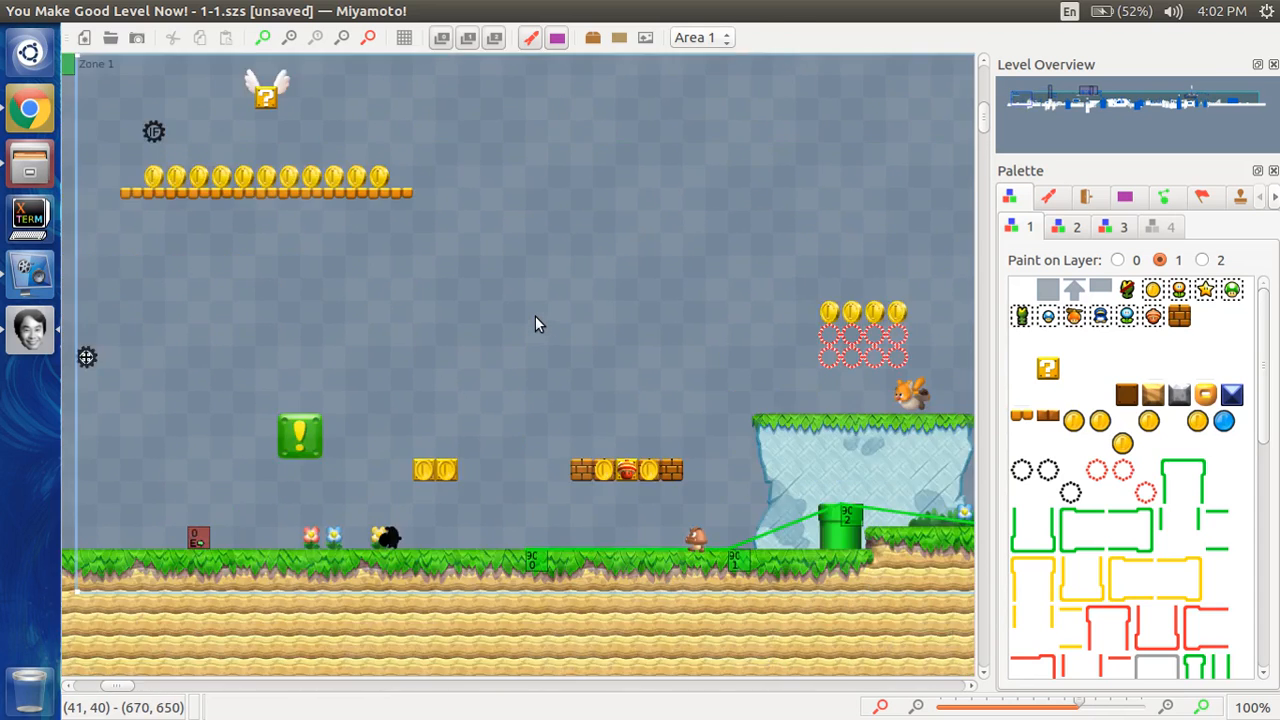
scroll(535, 324, left, 2)
scroll(535, 324, down, 1)
drag(108, 688, 170, 700)
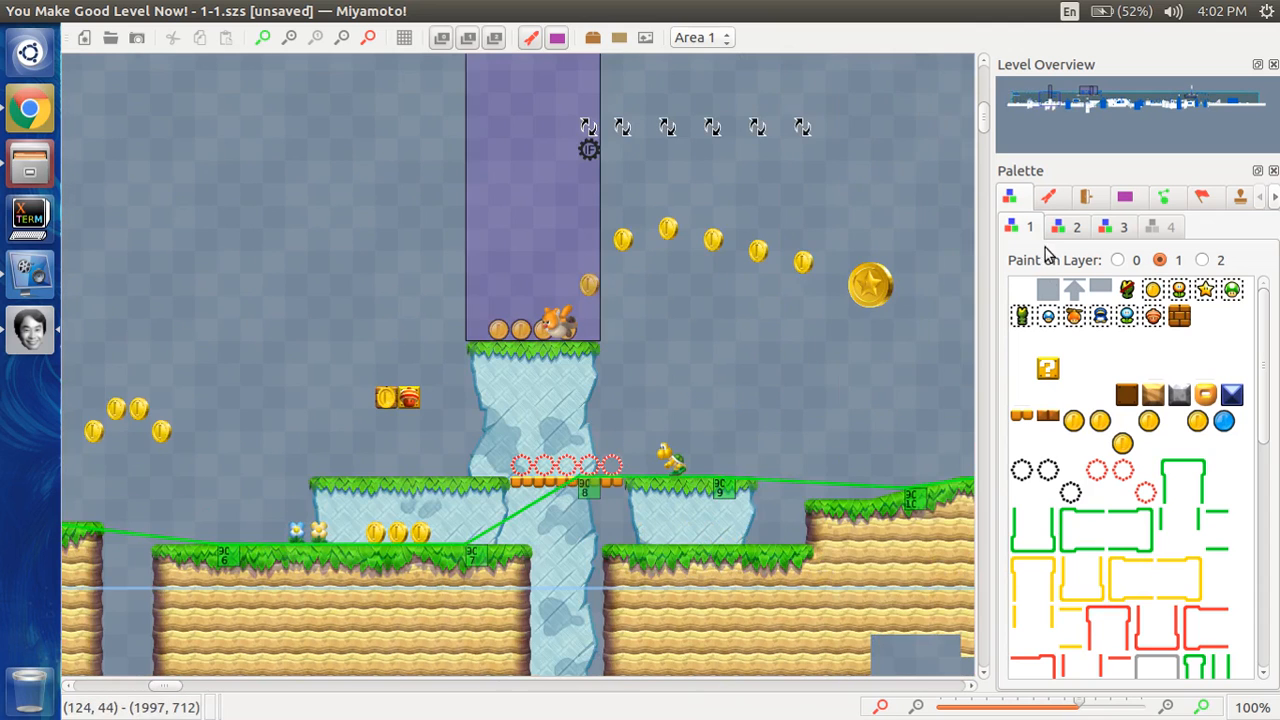
mouse_move(986, 126)
mouse_down()
mouse_move(1000, 342)
mouse_move(983, 297)
mouse_move(995, 113)
mouse_move(980, 114)
mouse_move(1037, 131)
mouse_move(986, 140)
mouse_move(984, 116)
mouse_move(982, 131)
mouse_up()
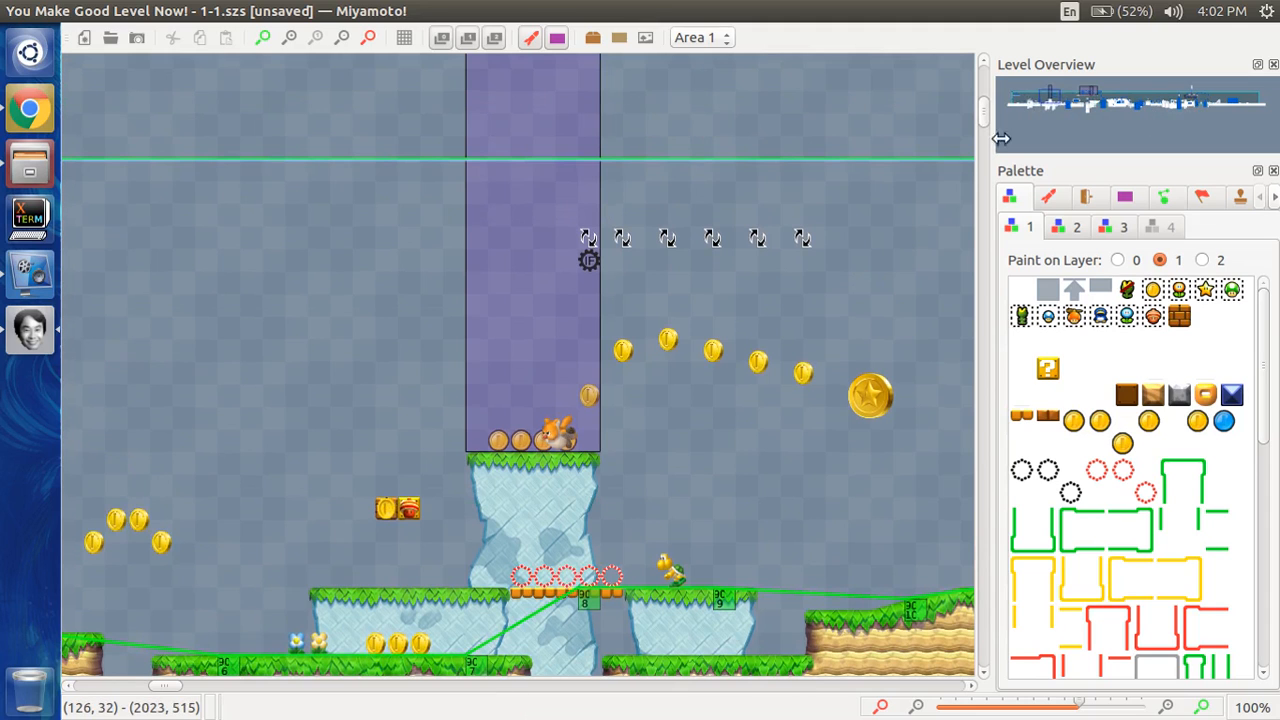
- Use the Level Overview to inspect the start, end, middle and upper parts of the level, finishing back at the start
drag(1018, 110, 1013, 110)
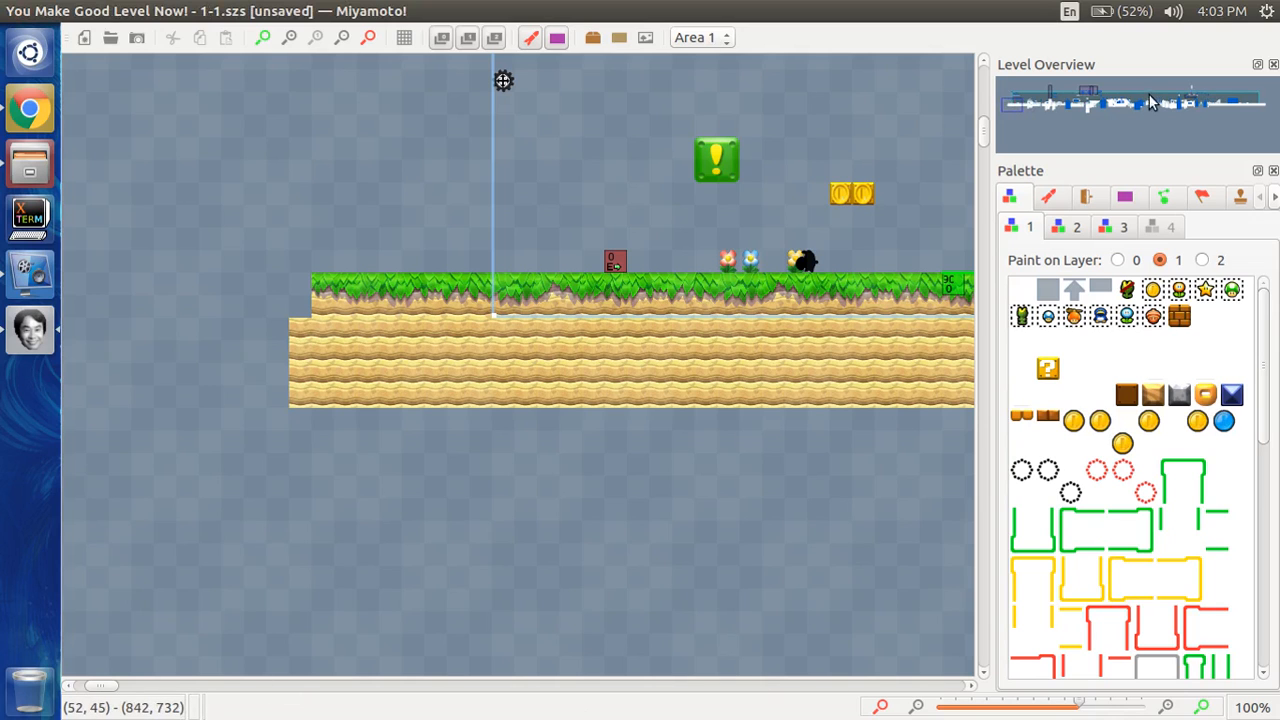
click(1263, 110)
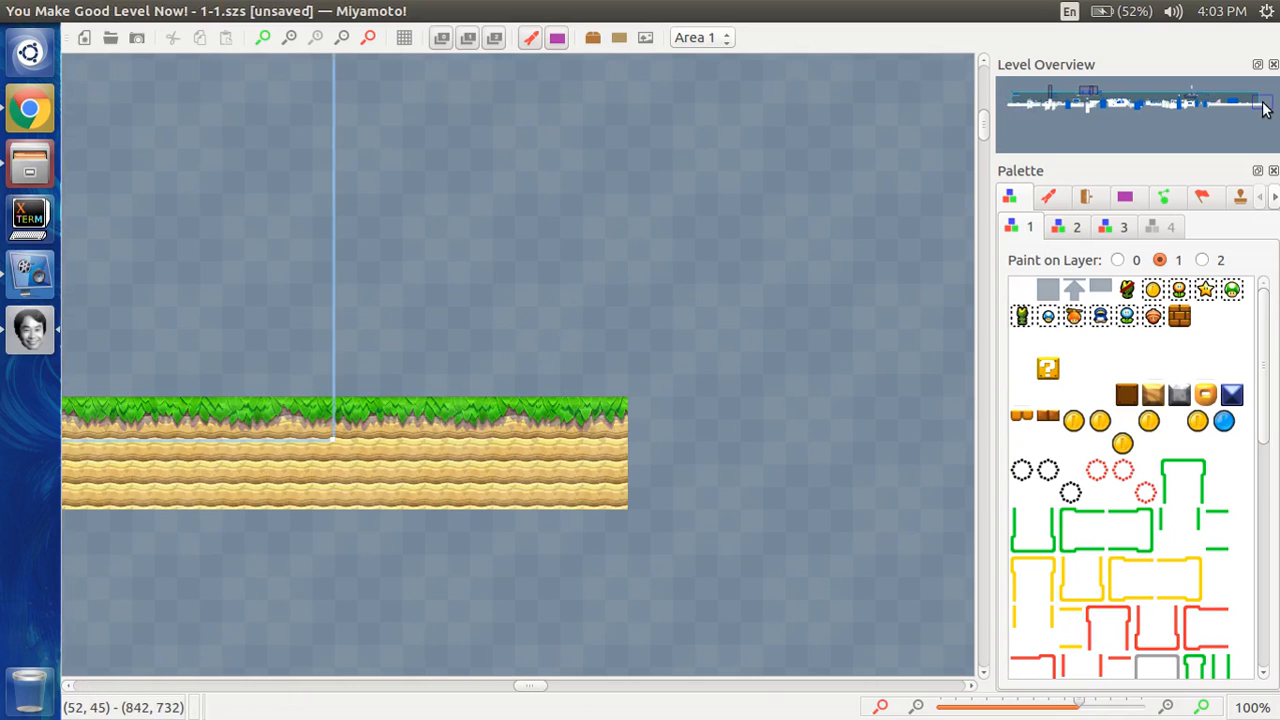
drag(1263, 110, 1237, 108)
click(1113, 108)
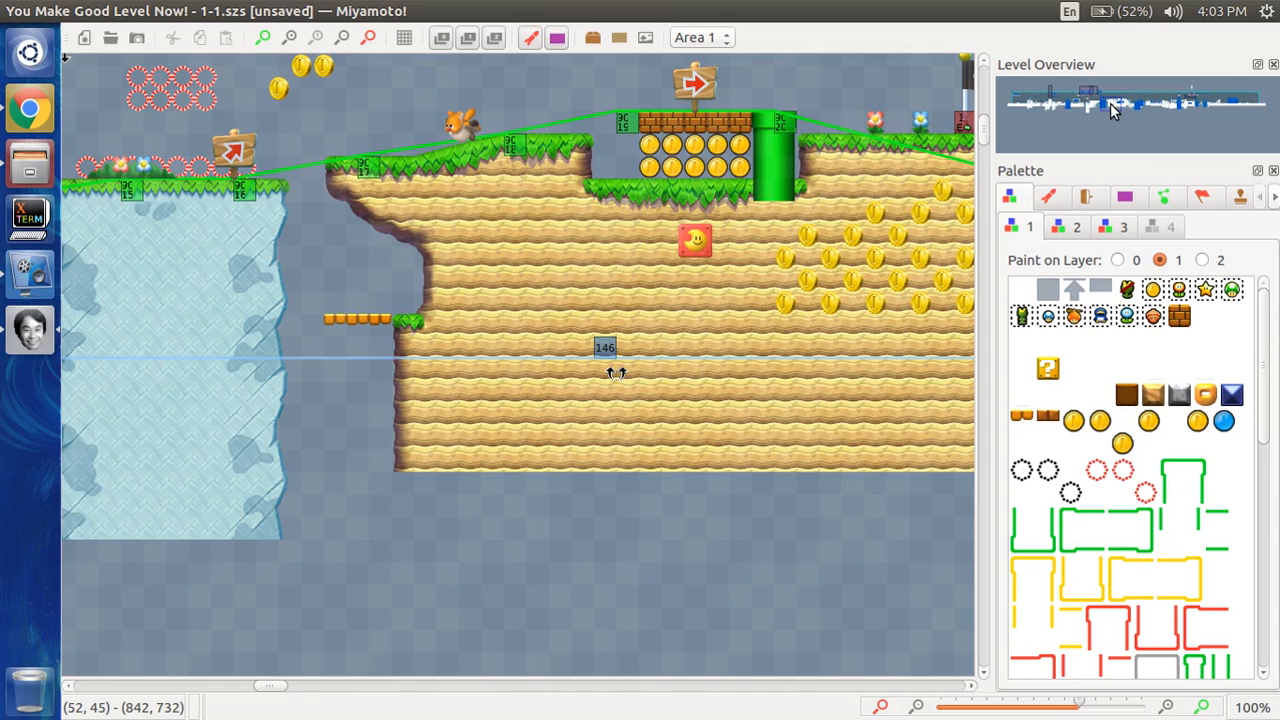
click(1195, 92)
drag(1194, 87, 1194, 92)
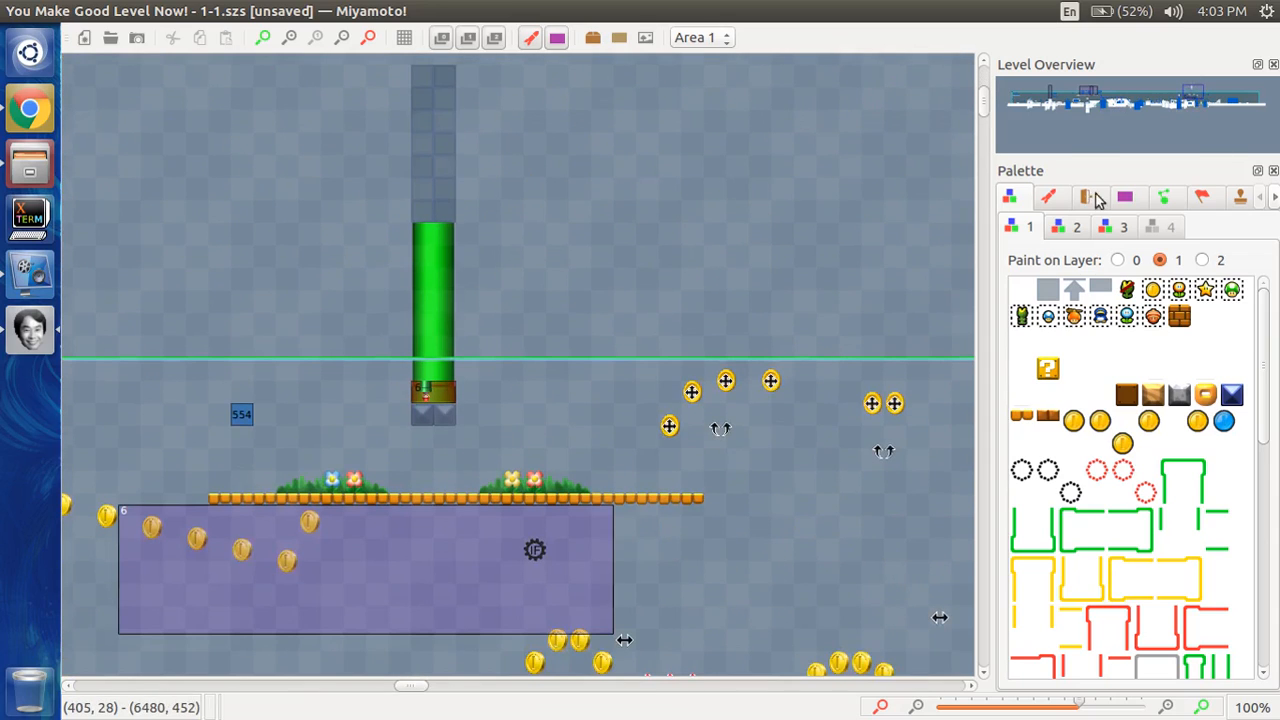
drag(1088, 114, 1016, 98)
scroll(254, 408, right, 2)
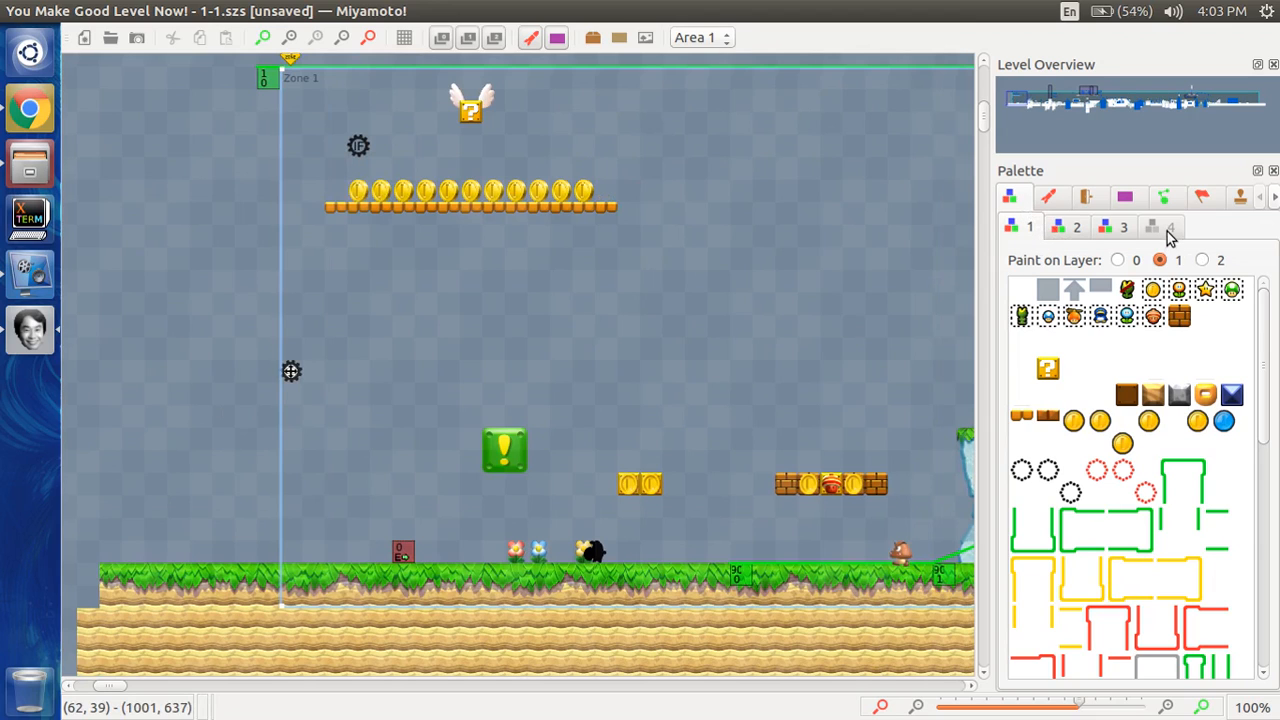
- Paint a wooden platform 11 tiles wide from tileset 1 on layer 1 above the coin and brick blocks, and delete it
scroll(1046, 462, down, 5)
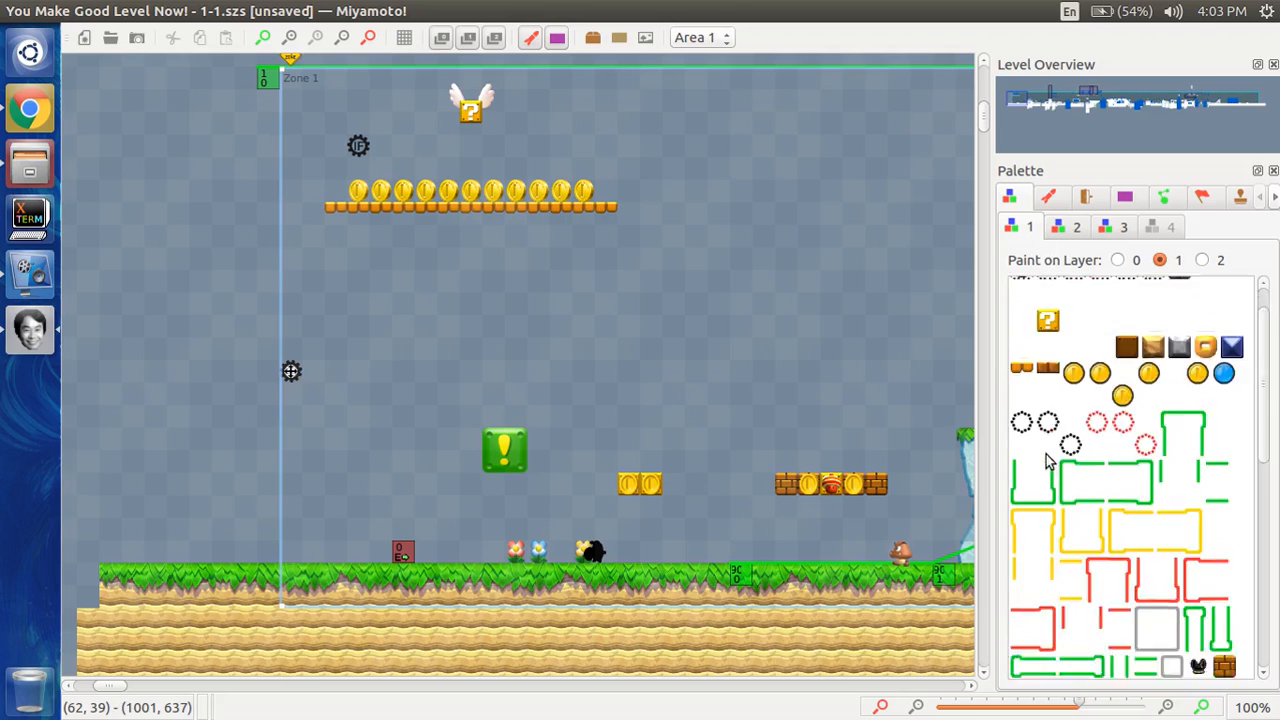
scroll(1046, 462, up, 5)
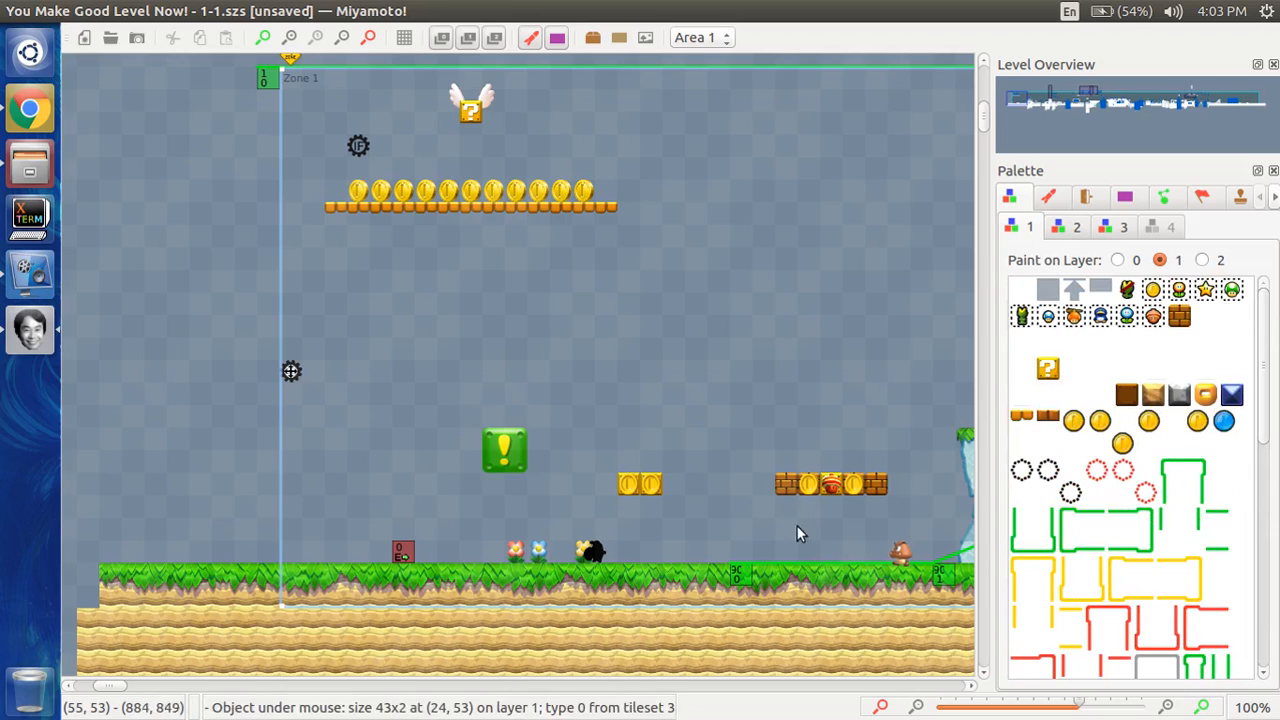
click(1033, 433)
drag(645, 372, 880, 375)
click(847, 374)
key(Delete)
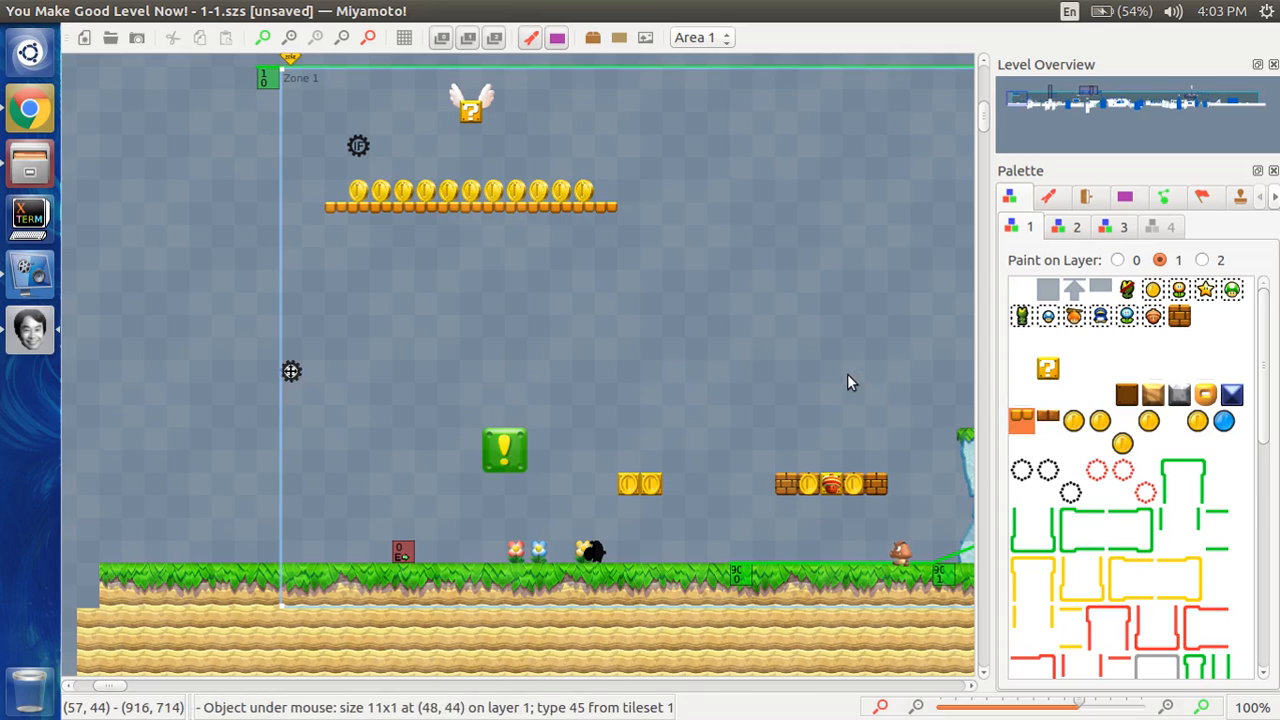
- Compare the objects available in tilesets 1, 2 and 3 of the palette
click(1078, 226)
scroll(1064, 370, down, 10)
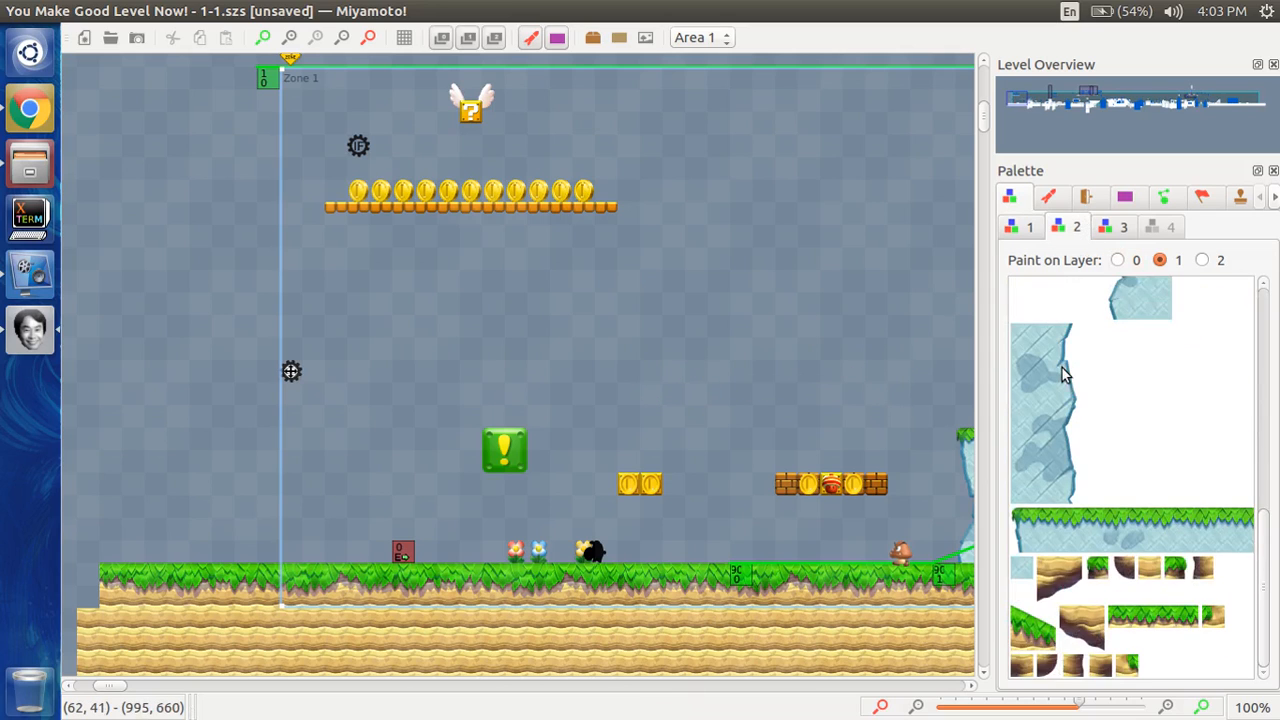
scroll(788, 567, down, 1)
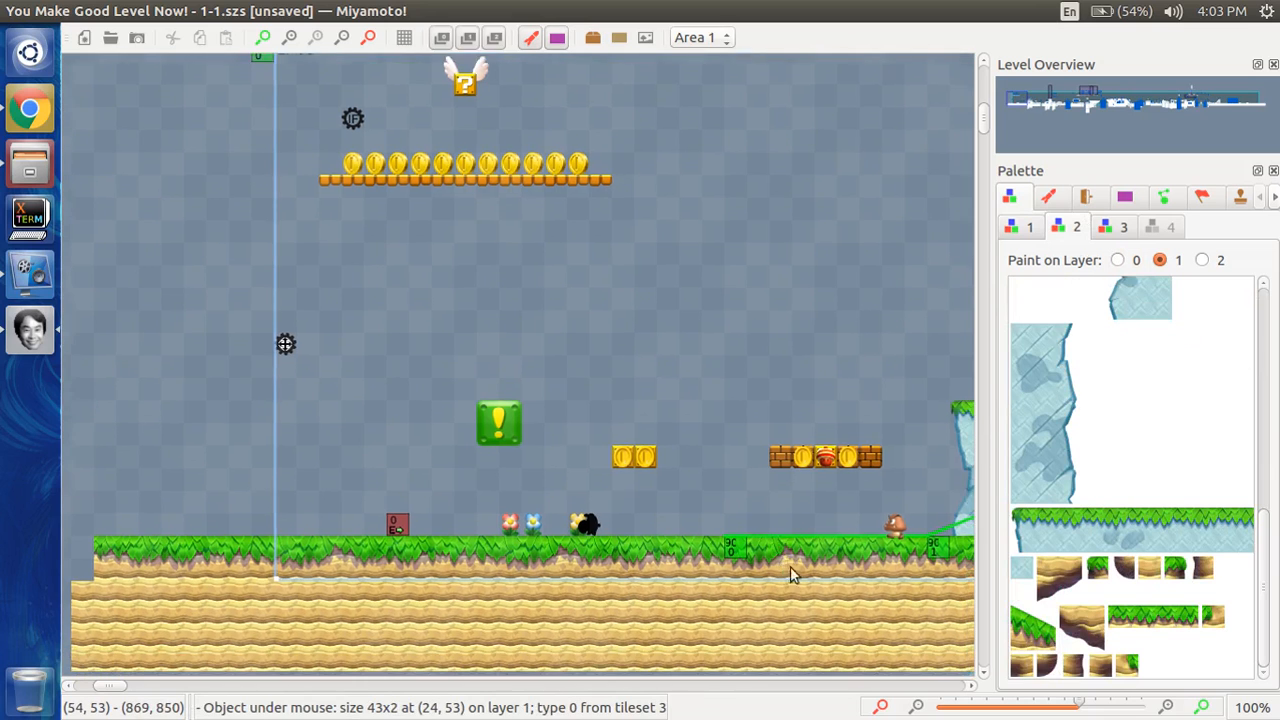
scroll(790, 567, right, 1)
click(1118, 228)
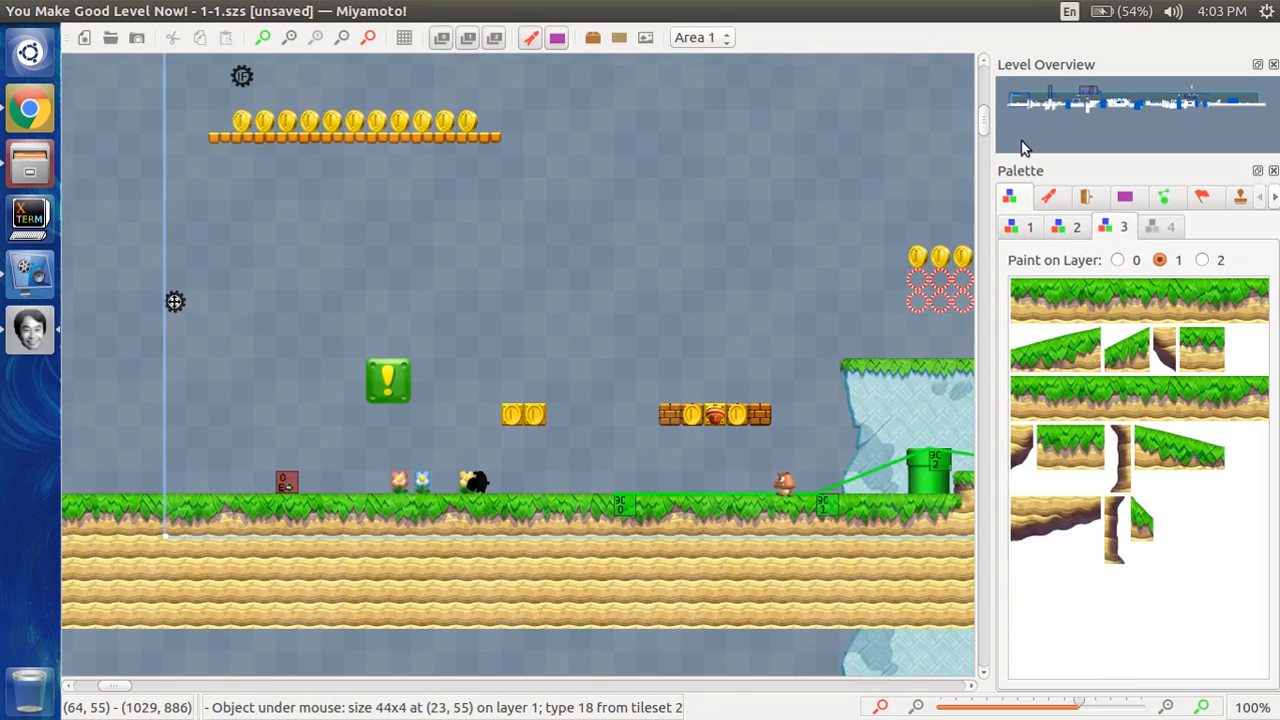
click(1074, 229)
click(1004, 226)
click(1100, 224)
click(1042, 226)
click(1088, 228)
click(1106, 227)
click(1092, 228)
click(1110, 229)
click(1080, 233)
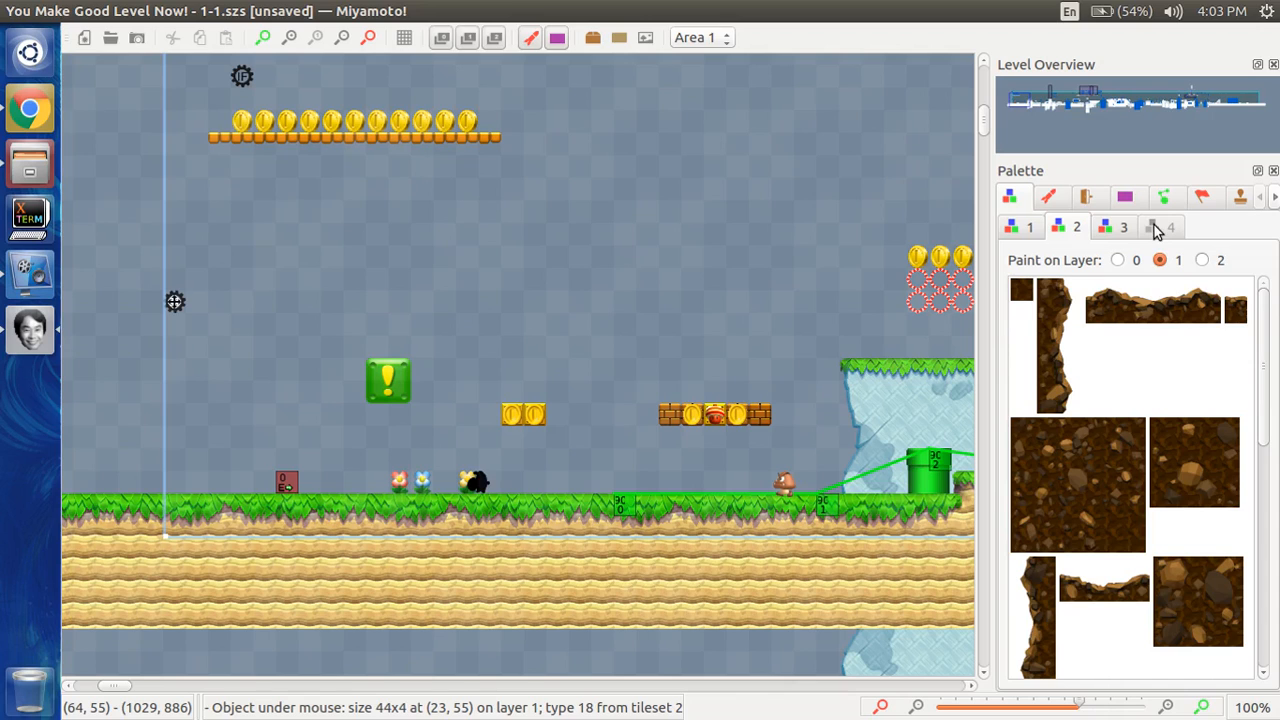
click(1030, 230)
click(1080, 232)
click(1027, 227)
- Place a single brick block from tileset 1 in the open air above the brick row, move it, and delete it
scroll(642, 380, up, 1)
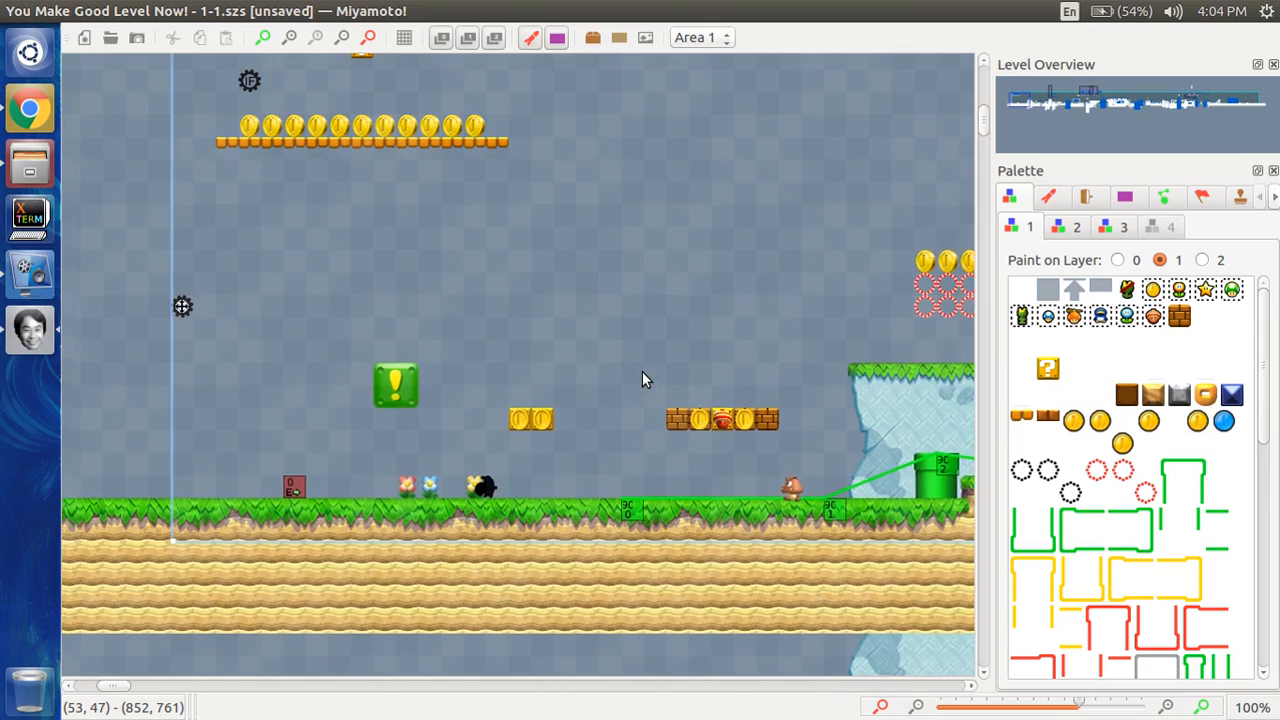
scroll(642, 371, up, 1)
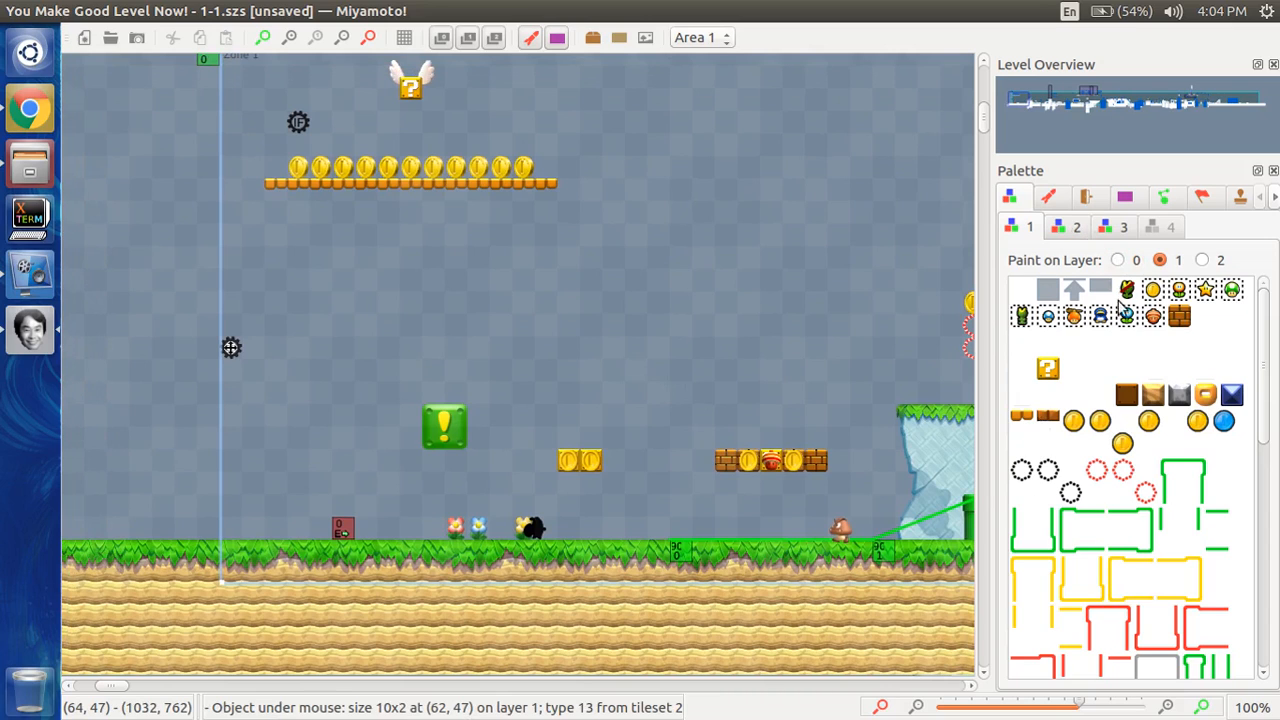
click(1168, 318)
right_click(751, 280)
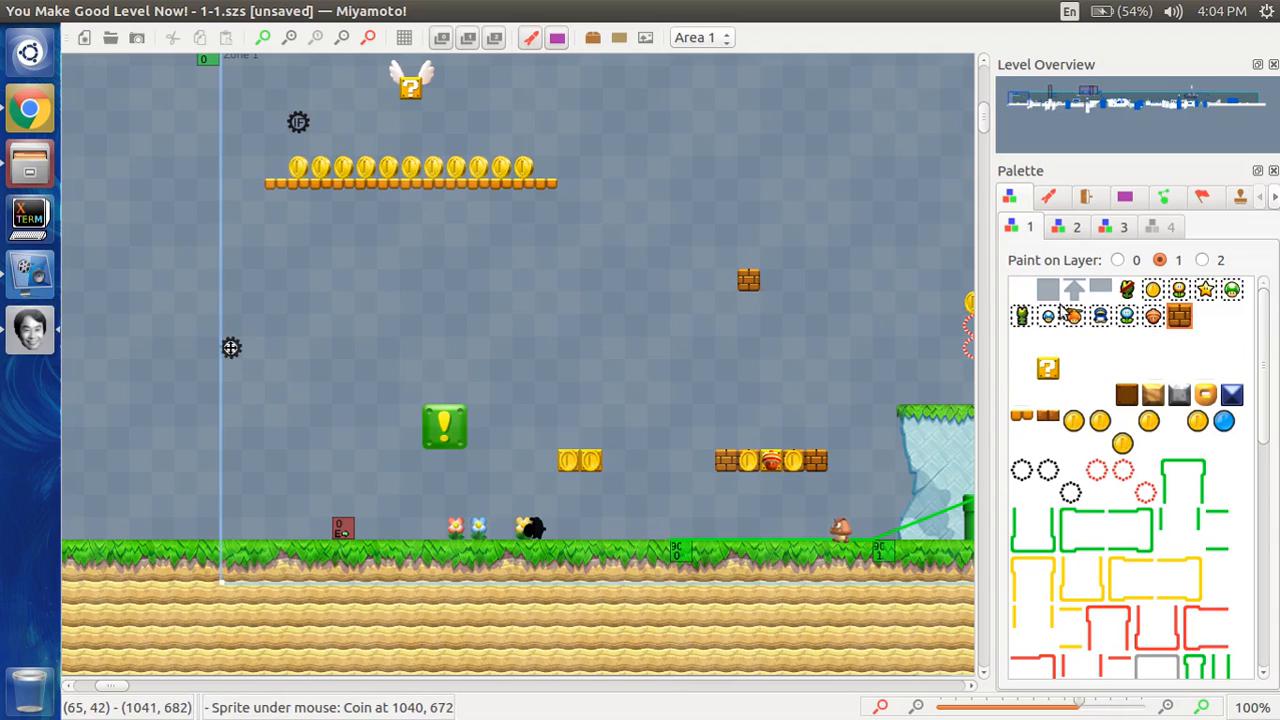
drag(749, 280, 502, 407)
key(Delete)
- Place three separate brick blocks from tileset 1 in the open air above the coin and brick blocks
drag(703, 283, 621, 265)
click(672, 317)
click(587, 361)
click(741, 329)
click(686, 284)
click(753, 306)
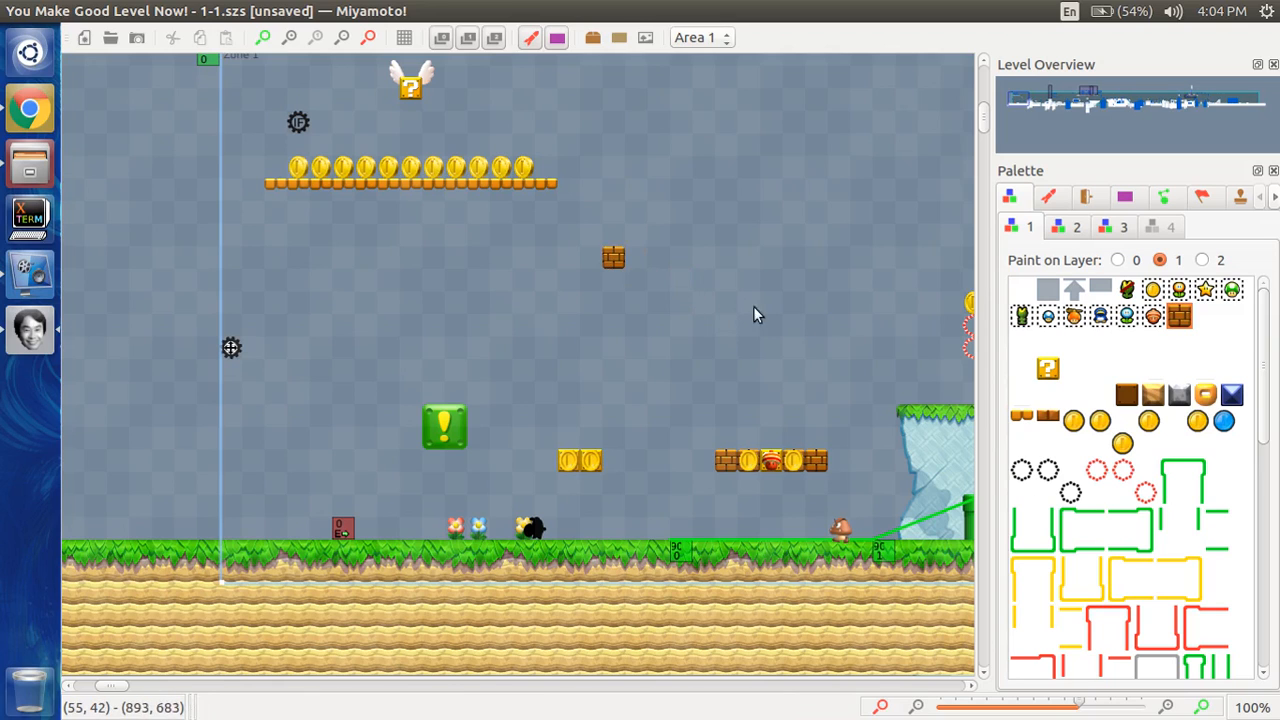
right_click(636, 282)
right_click(680, 258)
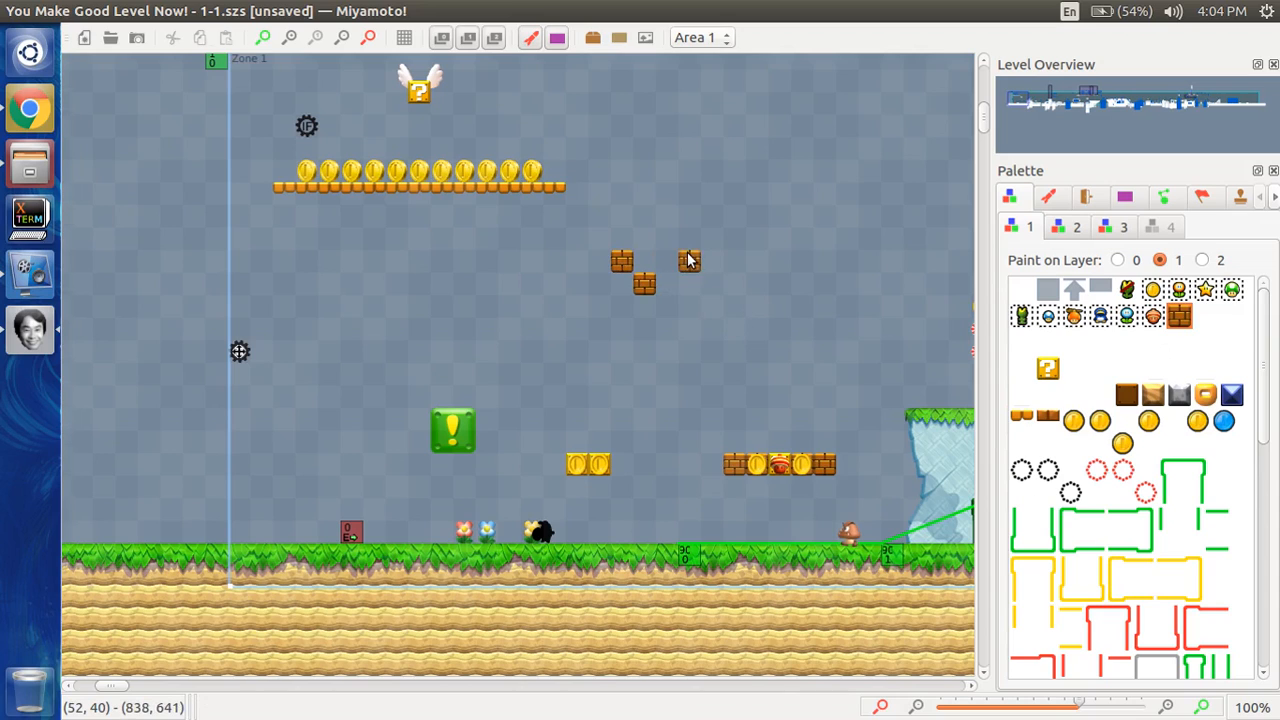
- Try selecting the three floating brick blocks as a group and one individually, and delete all three
drag(743, 229, 646, 289)
click(650, 246)
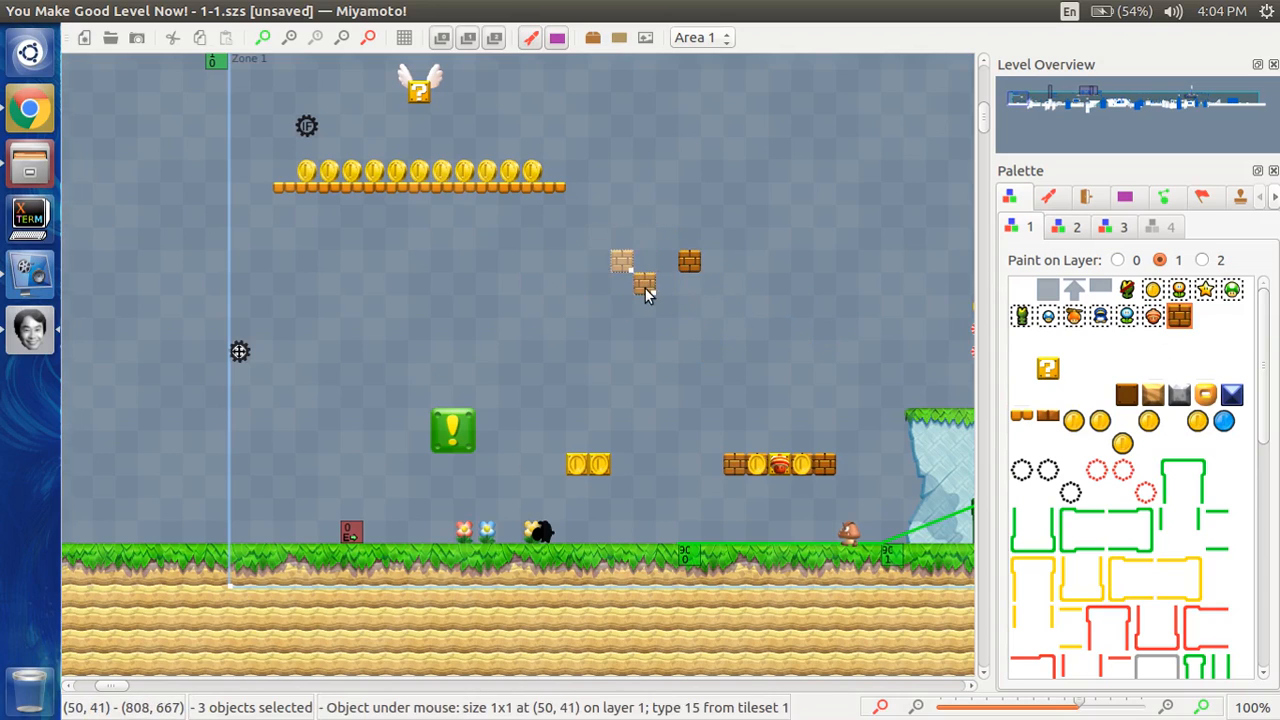
click(728, 330)
click(684, 261)
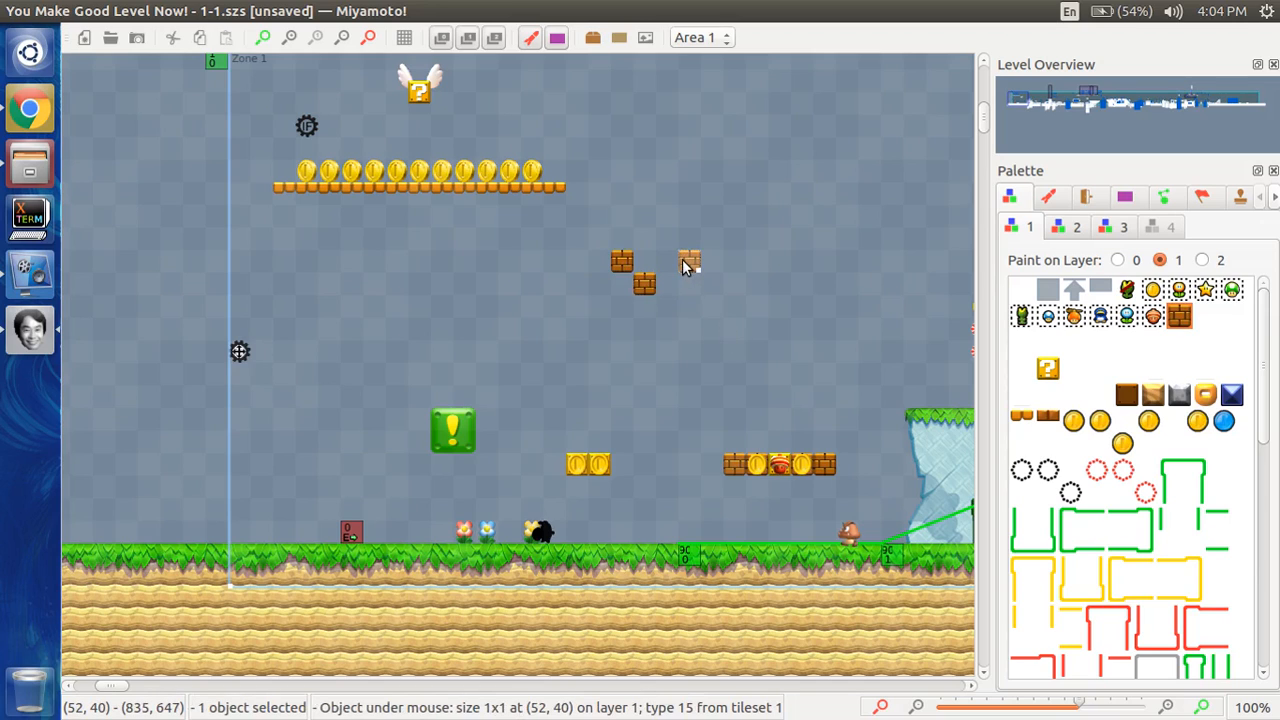
drag(708, 320, 571, 239)
key(Delete)
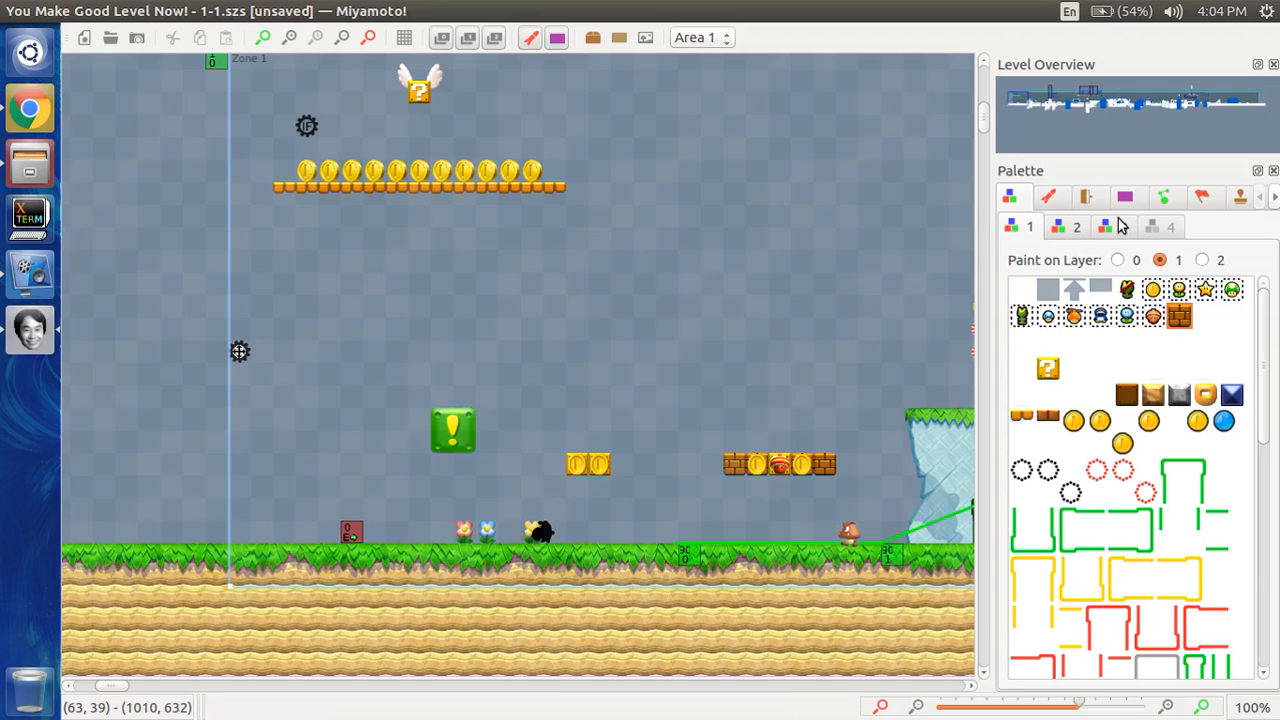
- Paint a 2x2 block of dark rocky ground from tileset 2 on layer 1, above the pair of coin blocks
click(1062, 232)
click(1107, 424)
drag(620, 282, 644, 312)
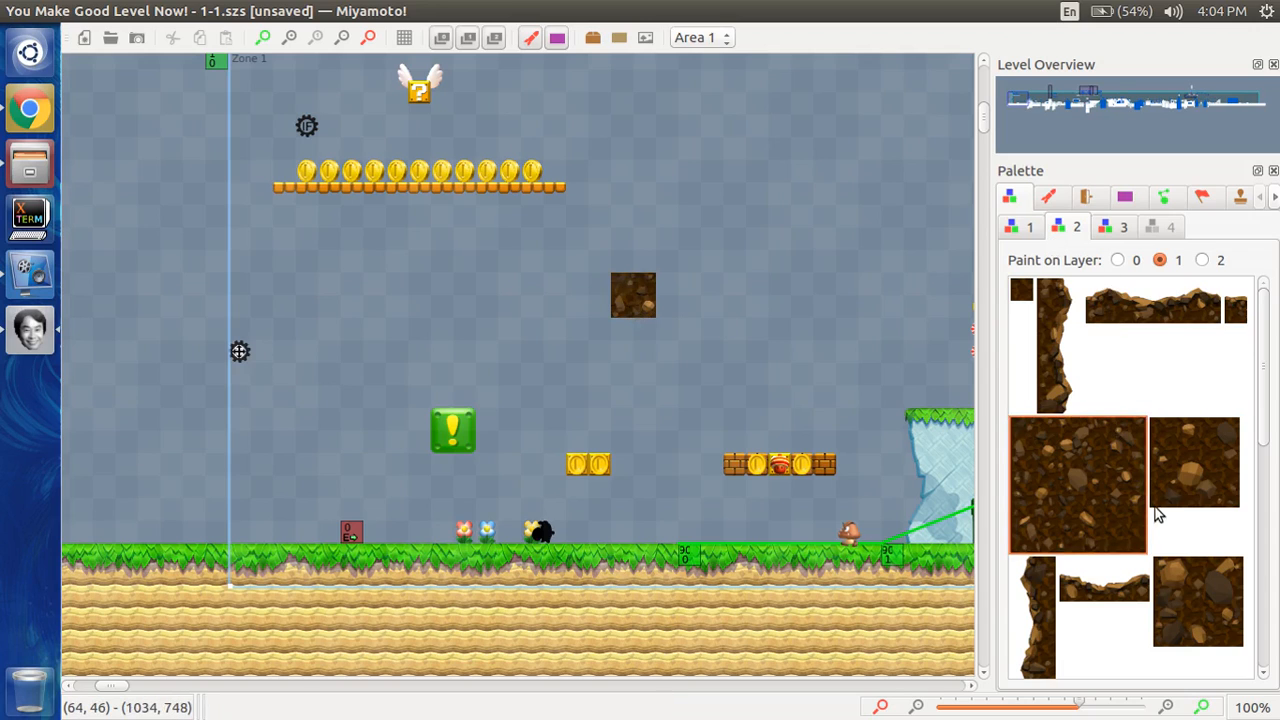
click(649, 309)
- Paint a 6x6 block of dark rocky ground beside the 2x2 one, delete it, and select the 2x2 block
mouse_move(716, 256)
mouse_down()
mouse_move(848, 429)
mouse_move(1090, 500)
mouse_move(765, 383)
mouse_move(827, 378)
mouse_move(811, 380)
mouse_up()
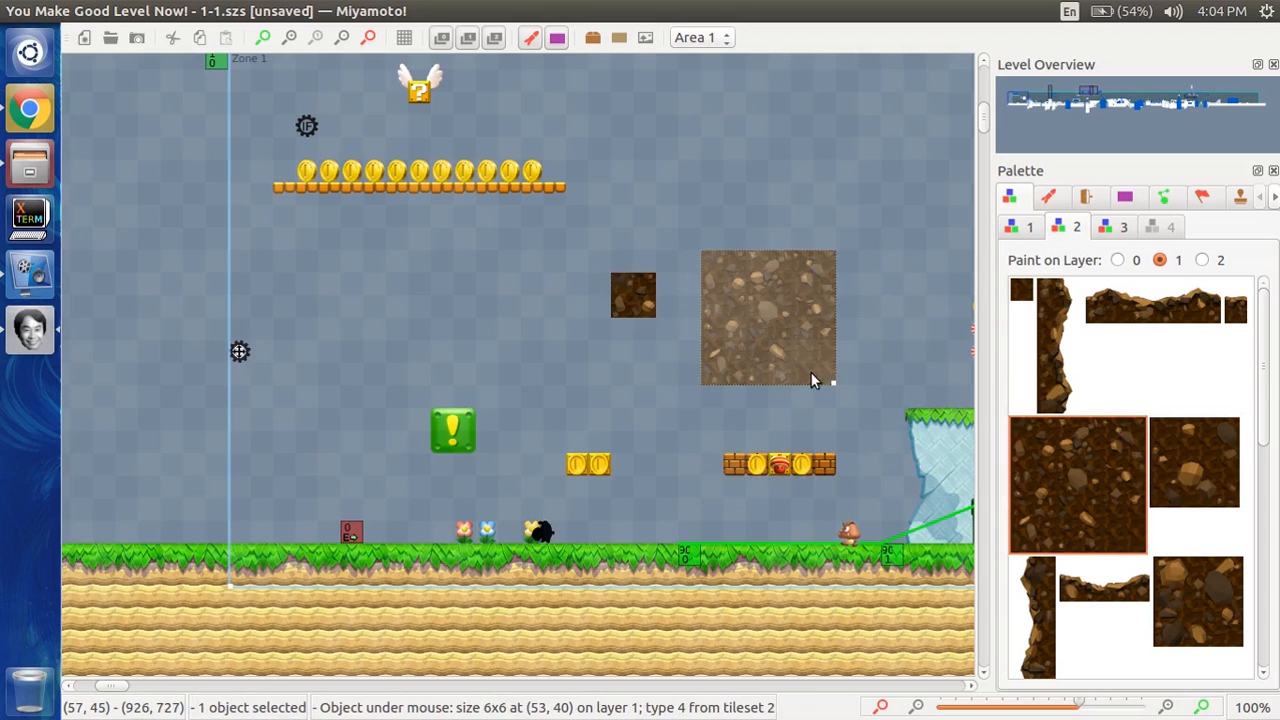
key(Delete)
click(640, 312)
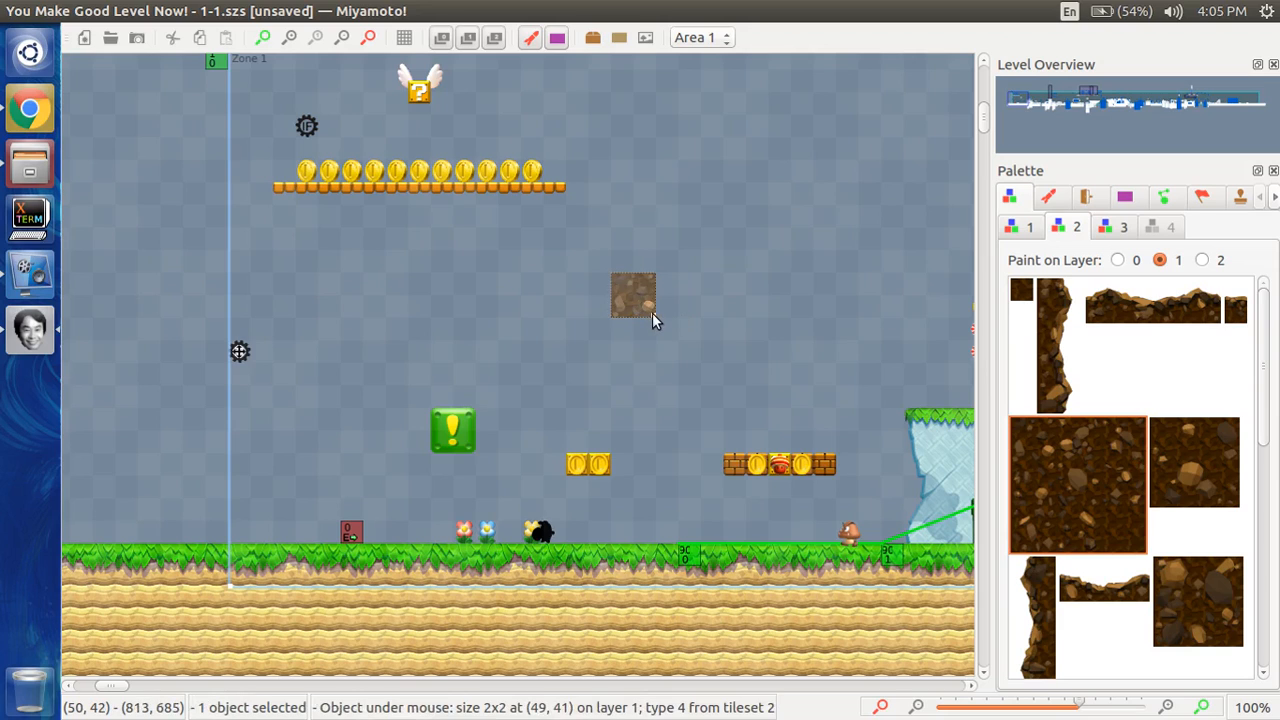
- Paint a 4x4 block of dark rocky ground up beyond the end of the coin platform, and delete it
click(688, 272)
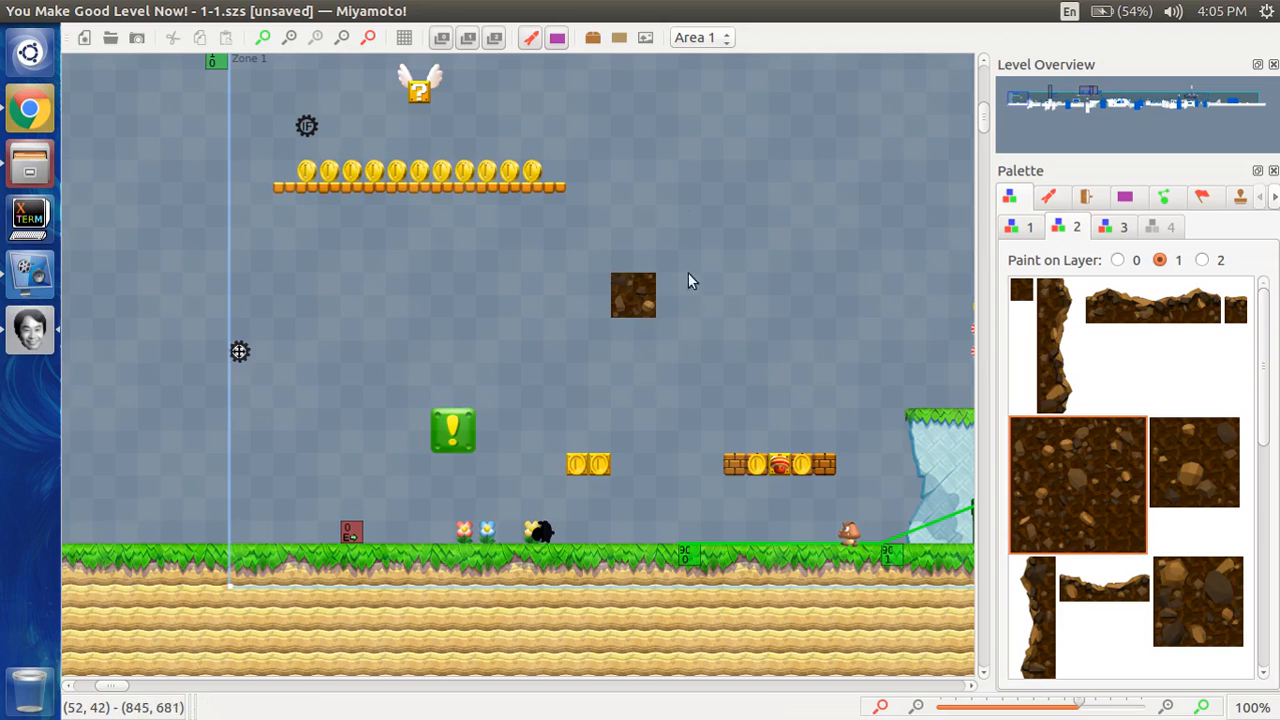
drag(684, 161, 751, 235)
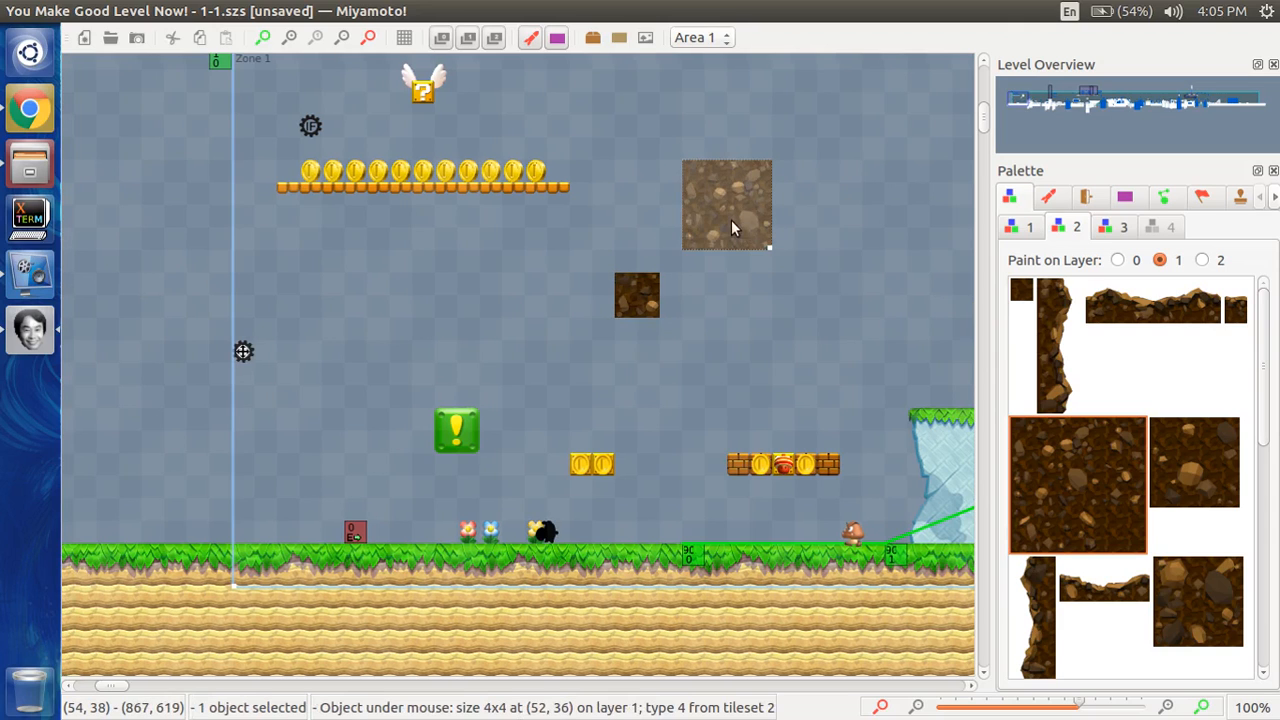
key(Delete)
- Move the 2x2 dark rocky block up one tile, and delete it
click(625, 300)
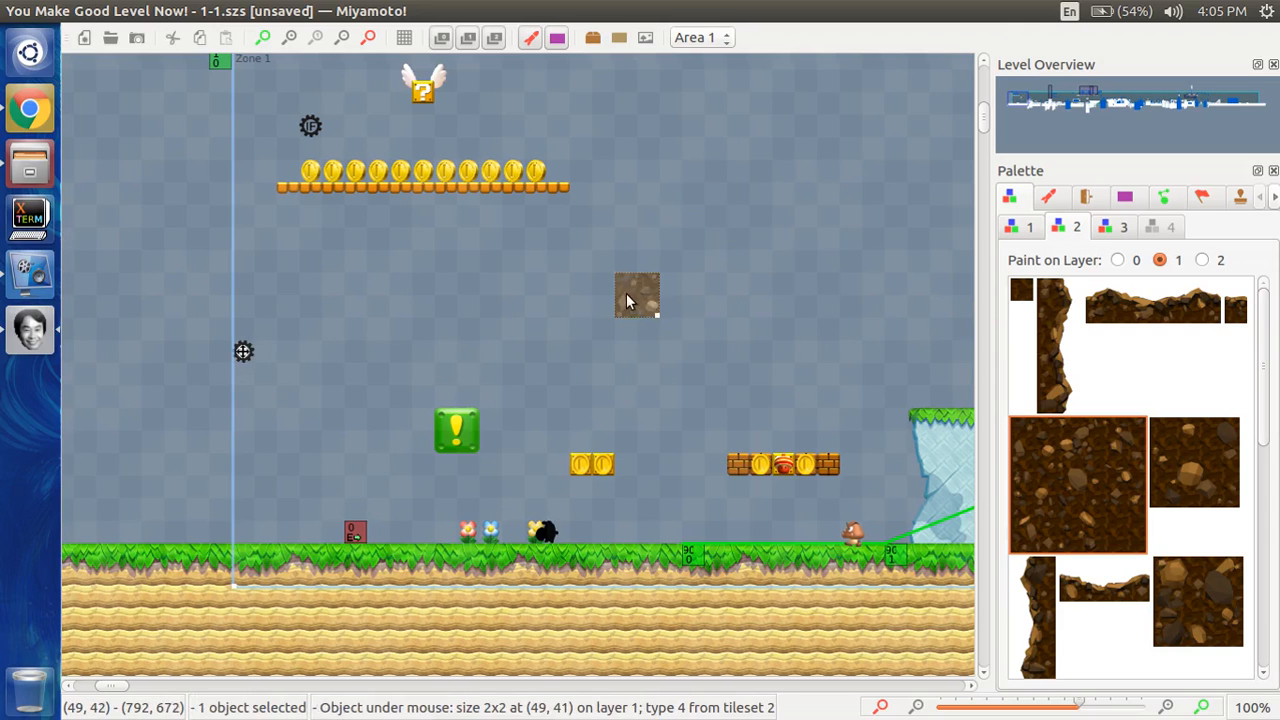
key(Up)
click(701, 175)
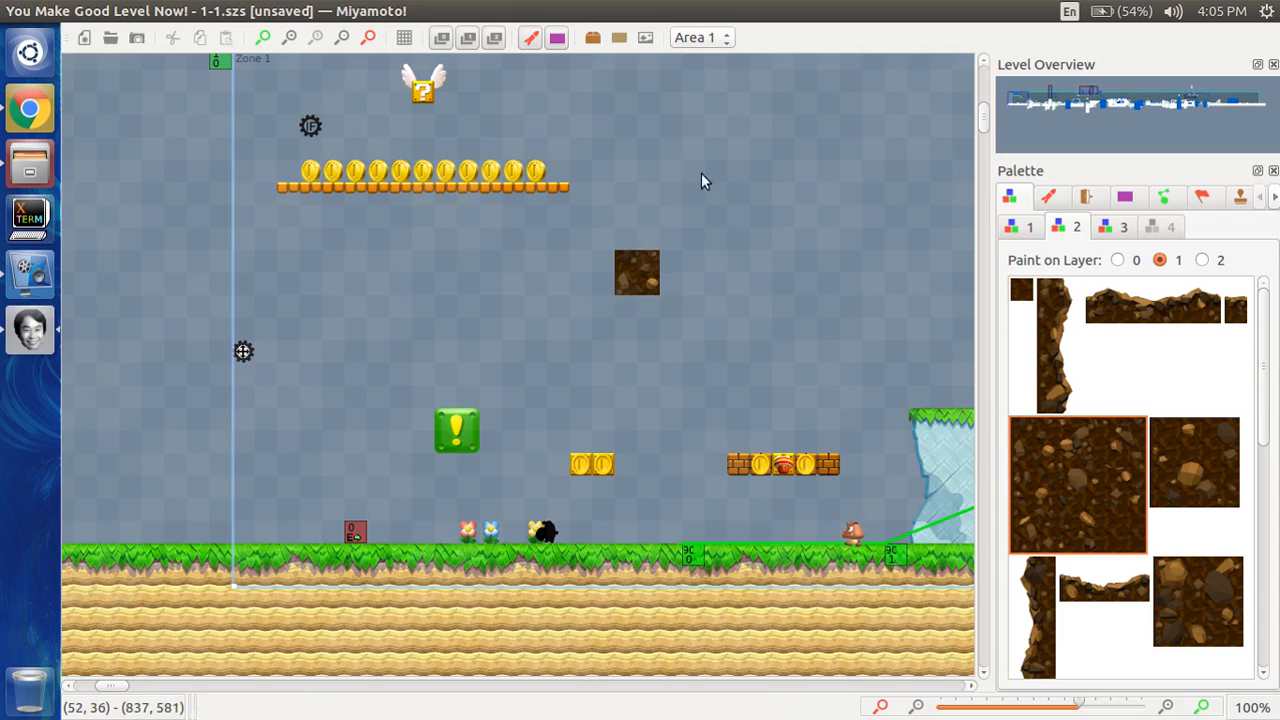
click(621, 267)
key(Delete)
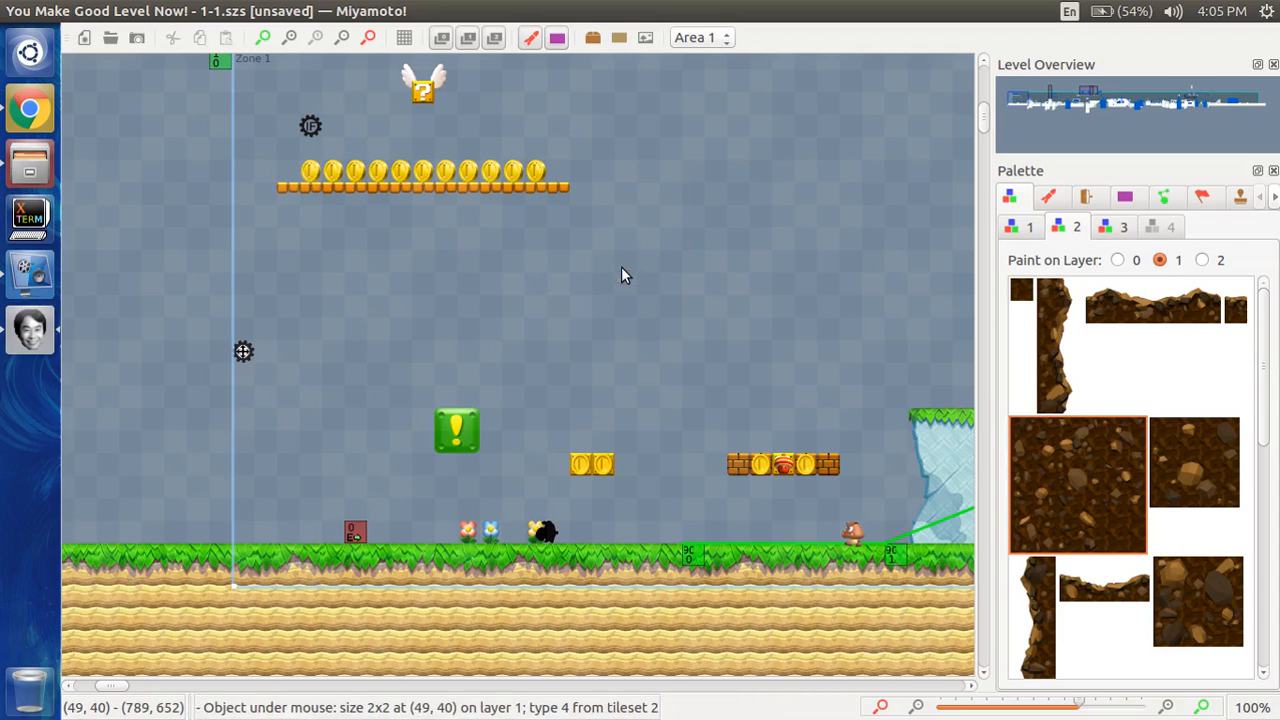
- Cycle the grid display through no grid and line grid, back to the checkerboard
click(403, 38)
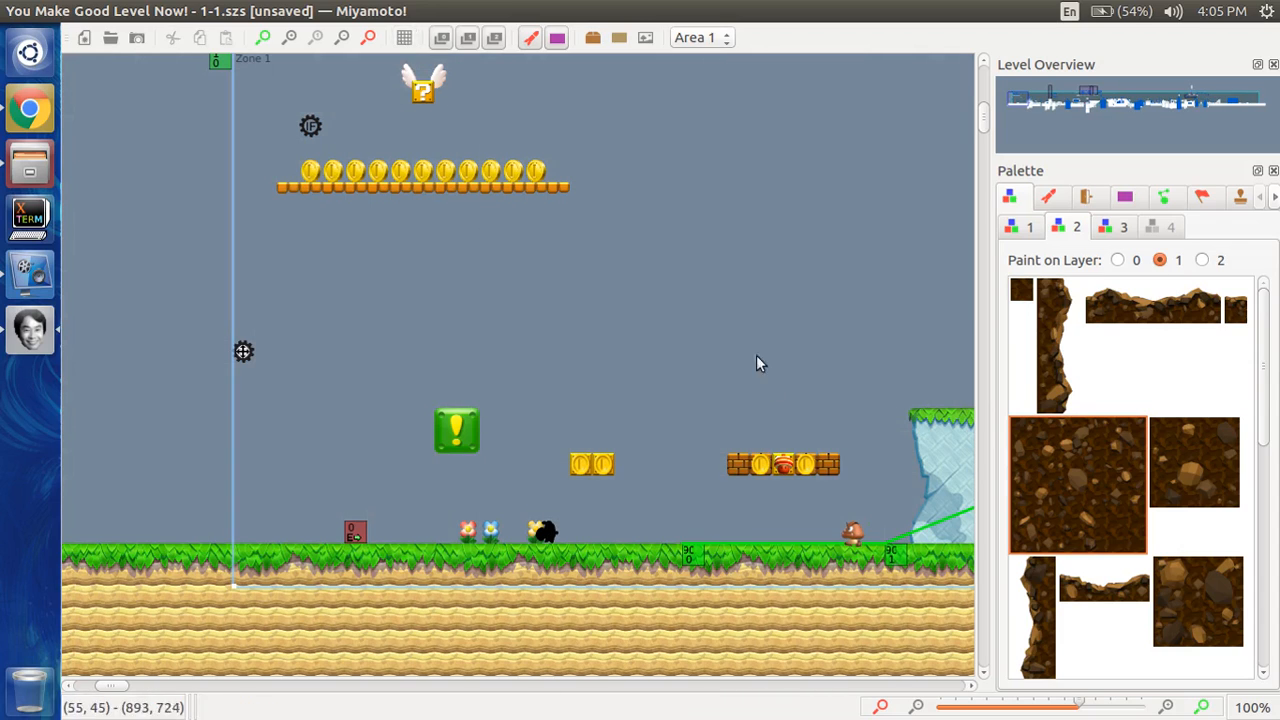
click(403, 38)
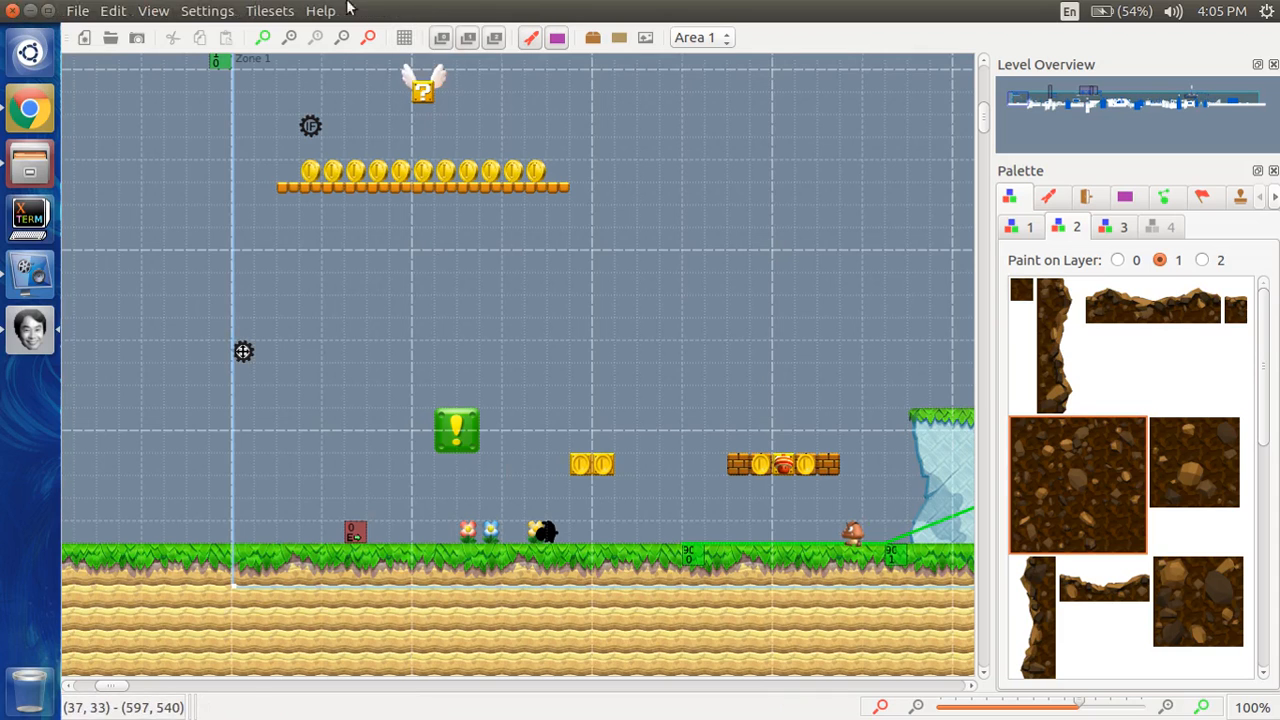
click(404, 38)
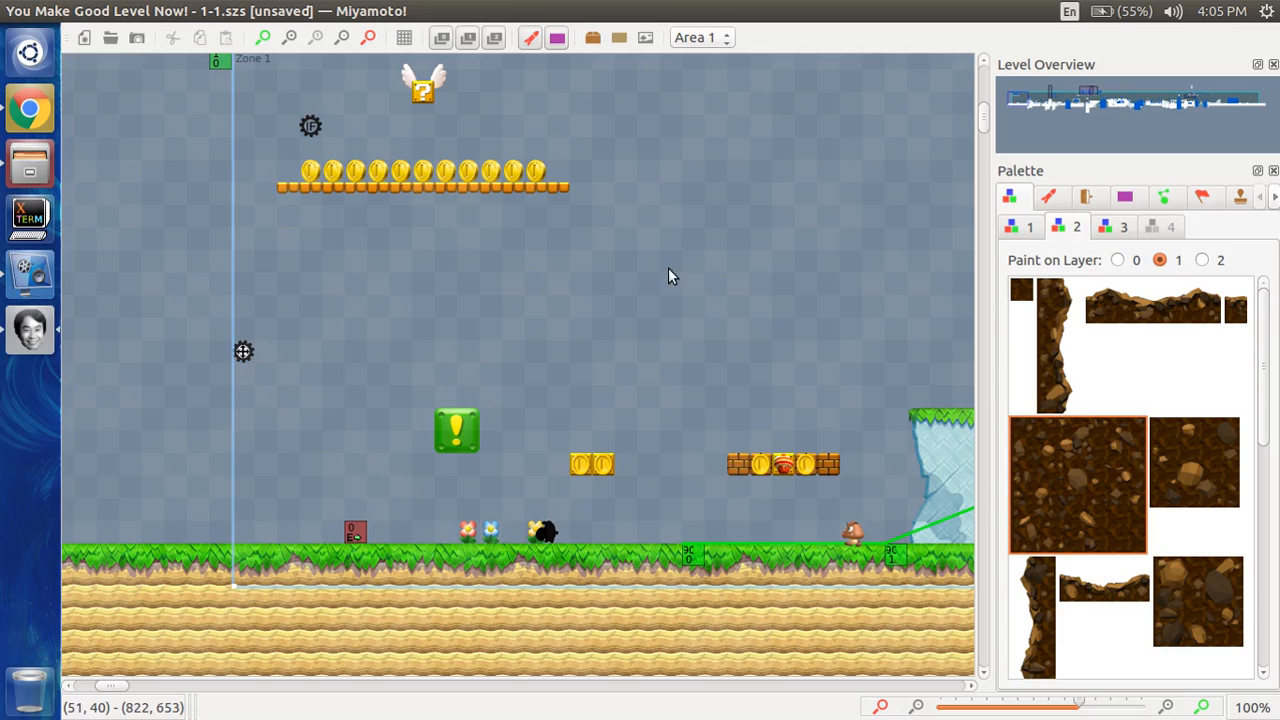
- Paint a 2x2 dark rocky block above the coin blocks, resize it to 4x4 and reposition it, and delete it
drag(603, 260, 622, 289)
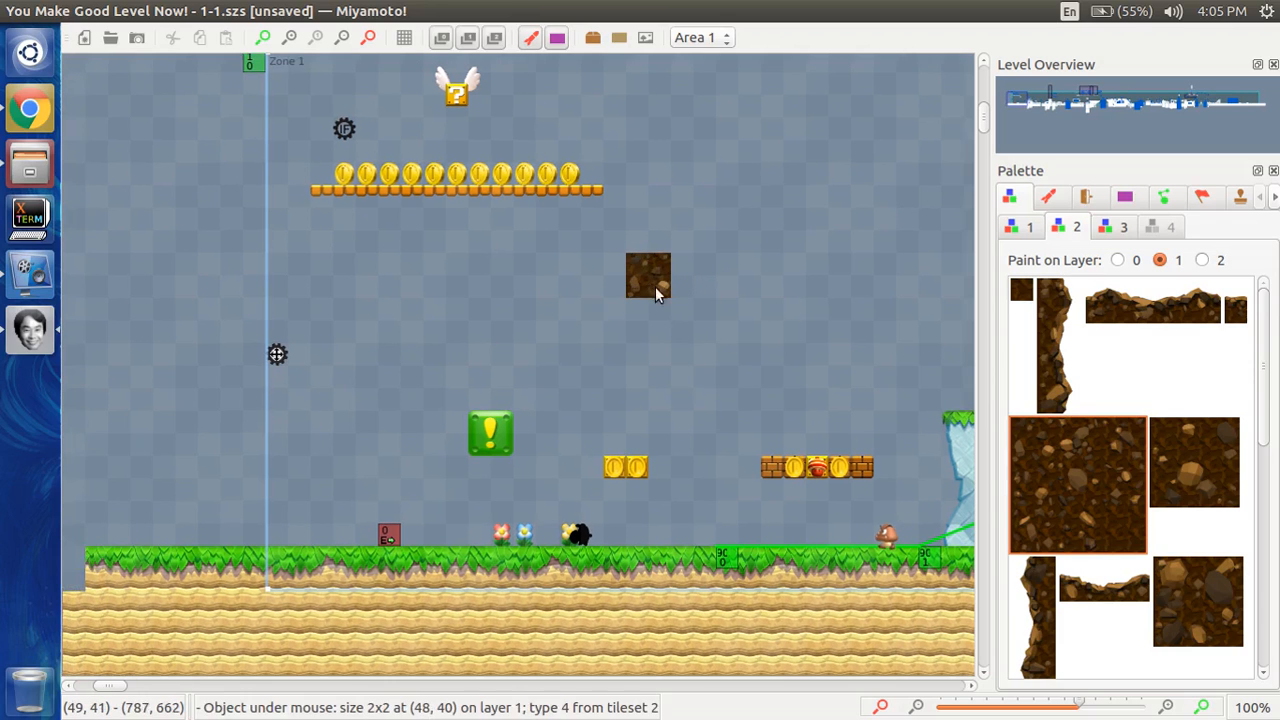
click(655, 286)
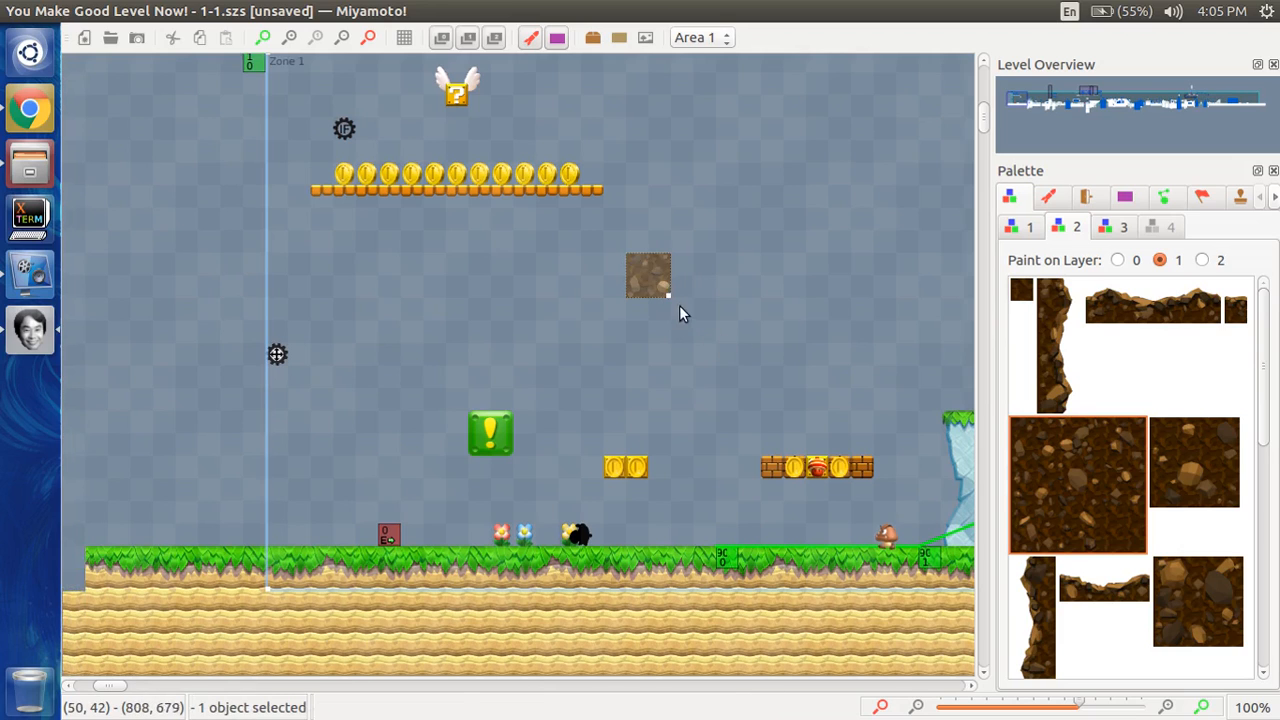
drag(668, 298, 895, 389)
drag(919, 504, 795, 235)
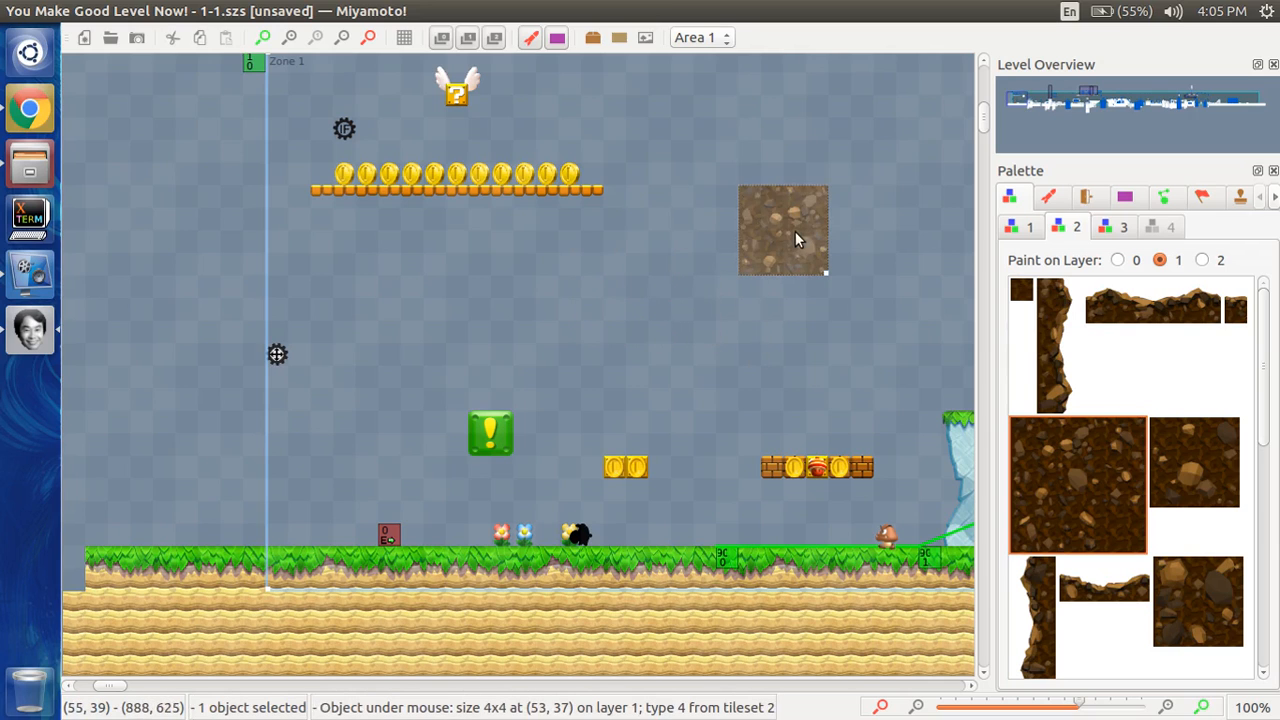
key(Delete)
- Paint a 12x2 strip of grassy ground from tileset 3 on layer 1, in the air above the brick and coin blocks
click(1116, 230)
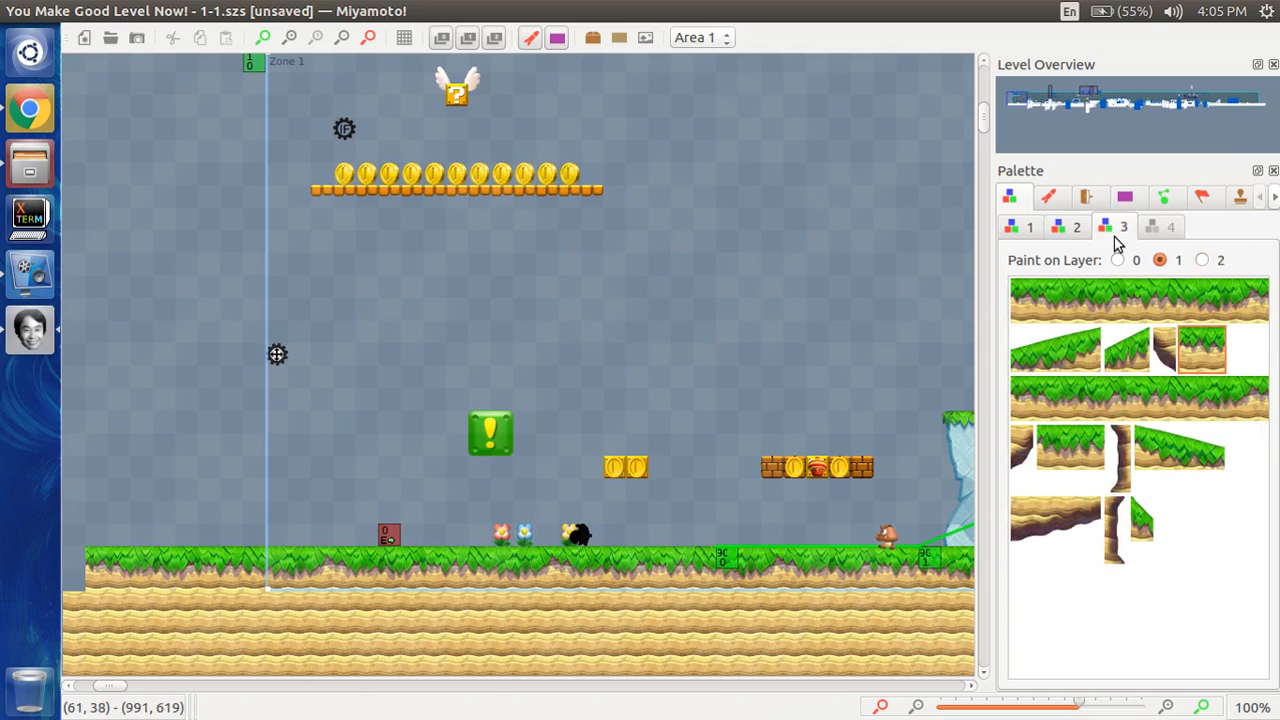
click(1050, 298)
mouse_move(682, 288)
mouse_down()
mouse_move(803, 362)
mouse_move(915, 364)
mouse_move(1030, 337)
mouse_move(814, 624)
mouse_move(896, 525)
mouse_move(975, 318)
mouse_move(856, 615)
mouse_move(857, 651)
mouse_move(897, 307)
mouse_move(920, 309)
mouse_up()
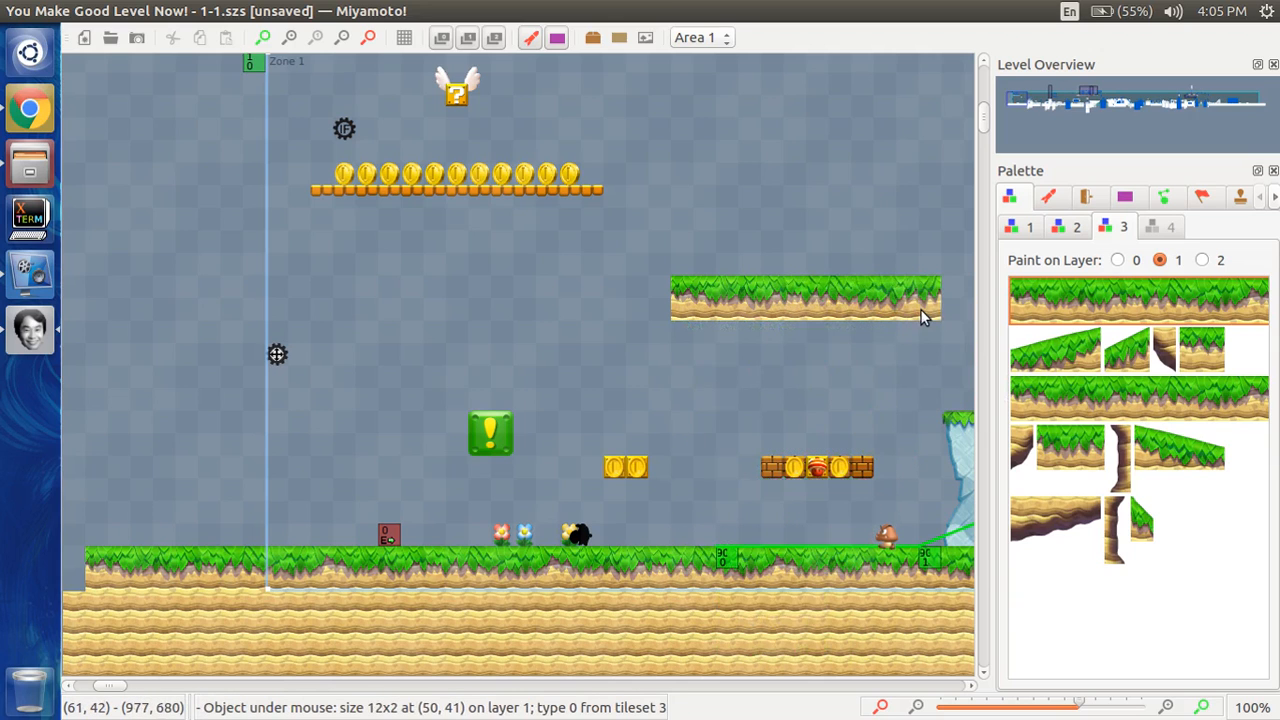
- Fill a 12x5 area directly beneath the grass strip with the sandy ground tile from tileset 2 on layer 1
click(1068, 227)
scroll(1101, 450, down, 5)
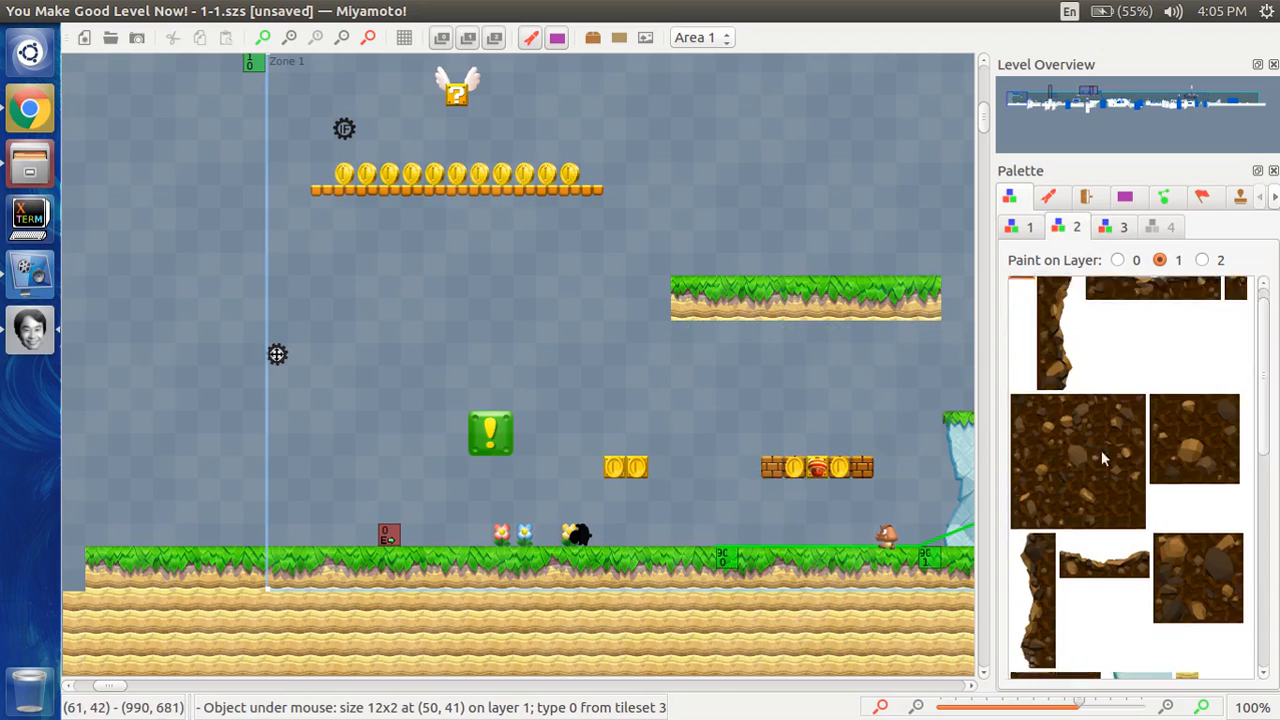
scroll(1105, 483, down, 3)
click(1149, 567)
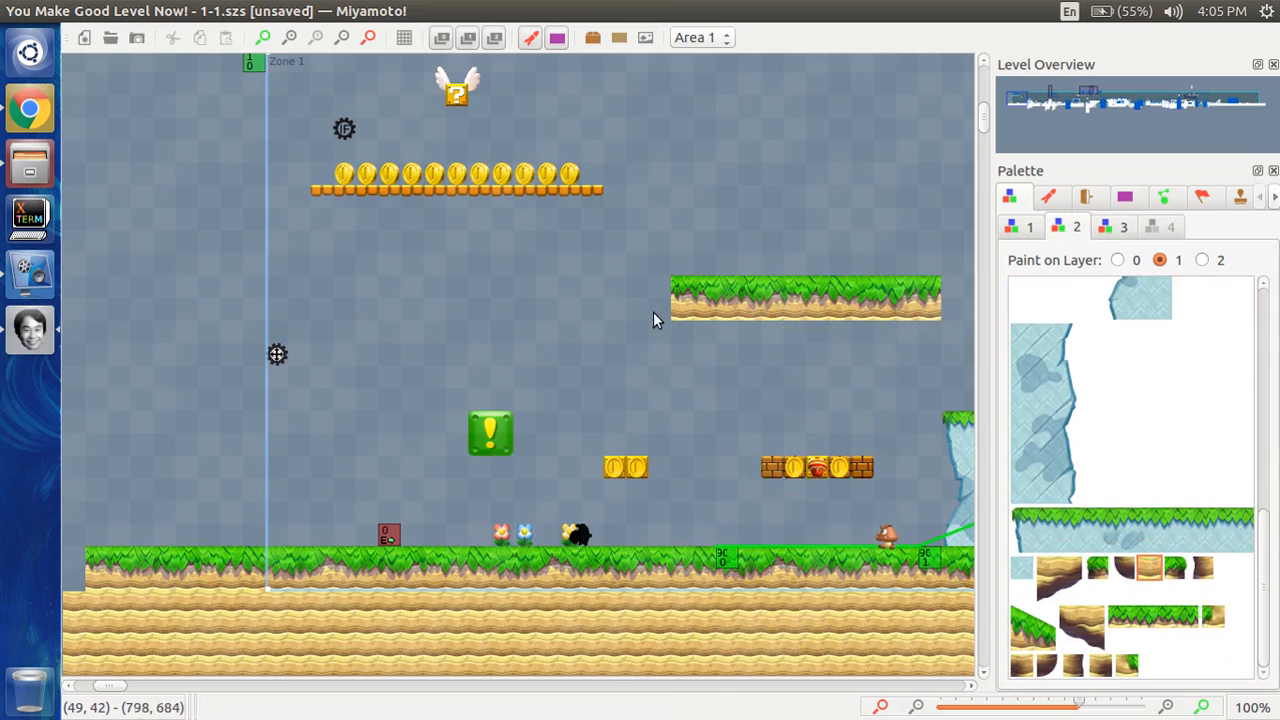
drag(680, 330, 924, 413)
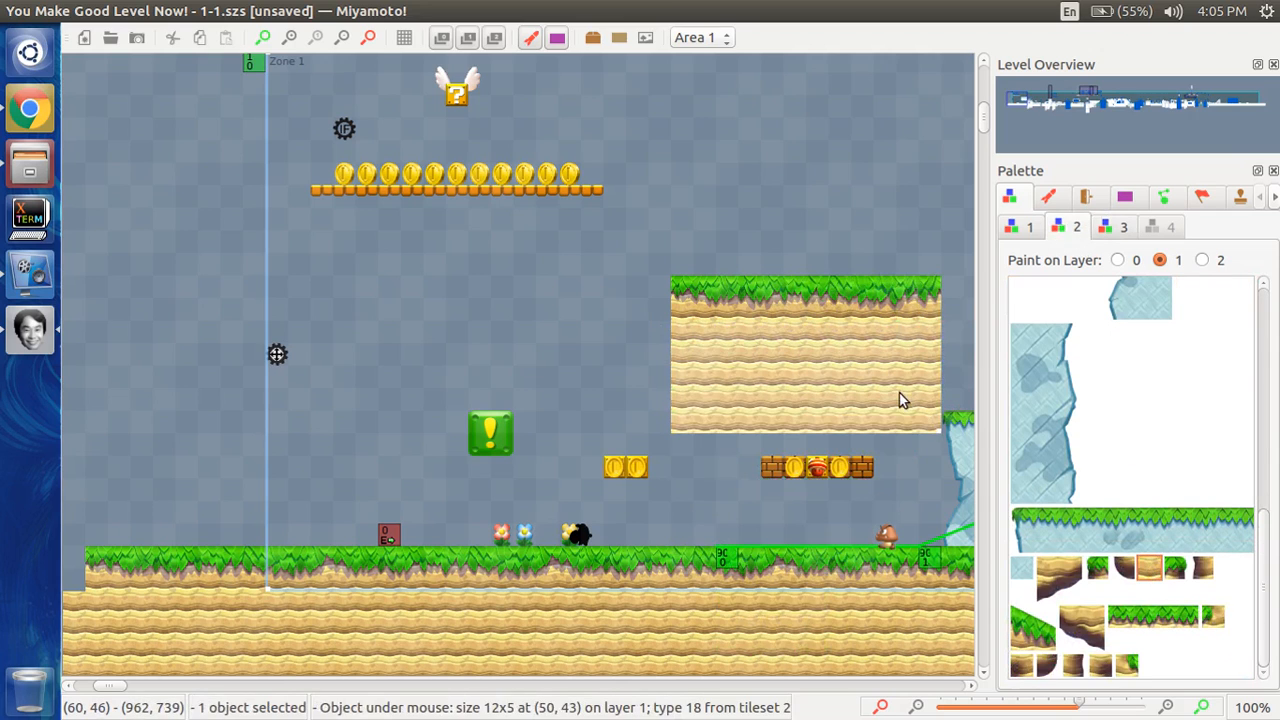
- Inspect how the level is layered by selecting the grass strip, a coin over the ice platform, and the ice fill behind the pipe
click(857, 305)
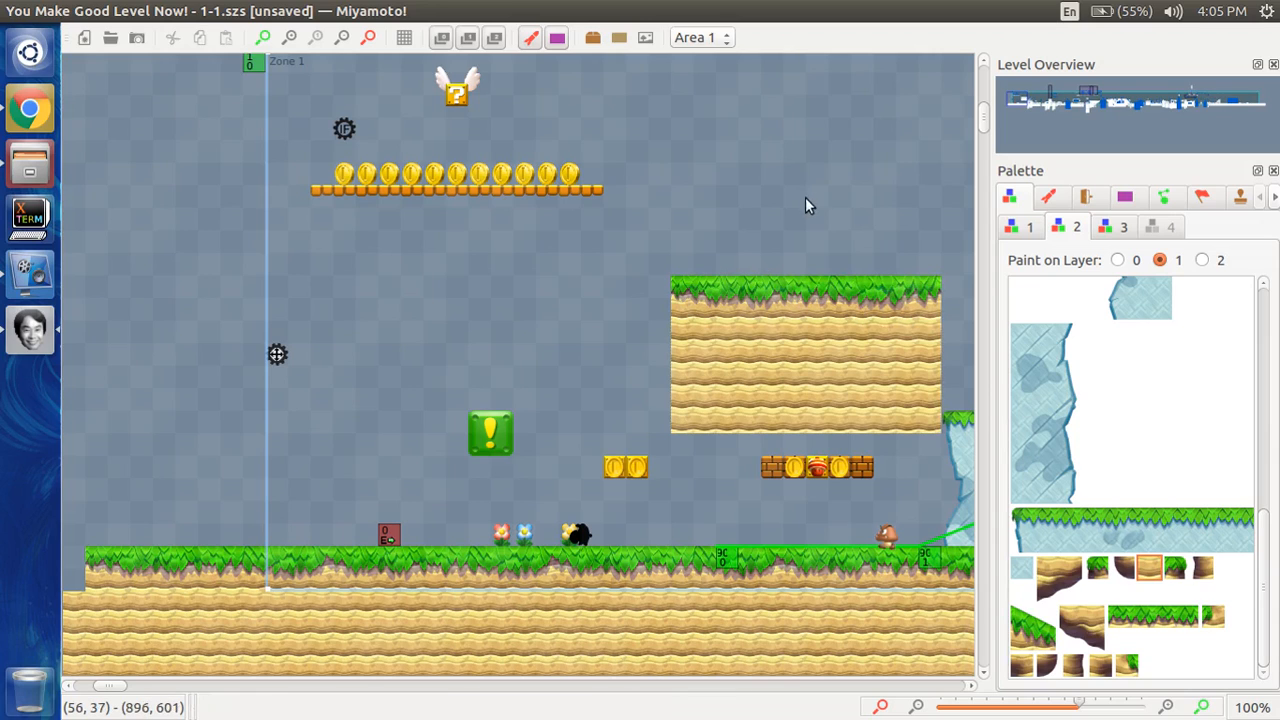
click(823, 311)
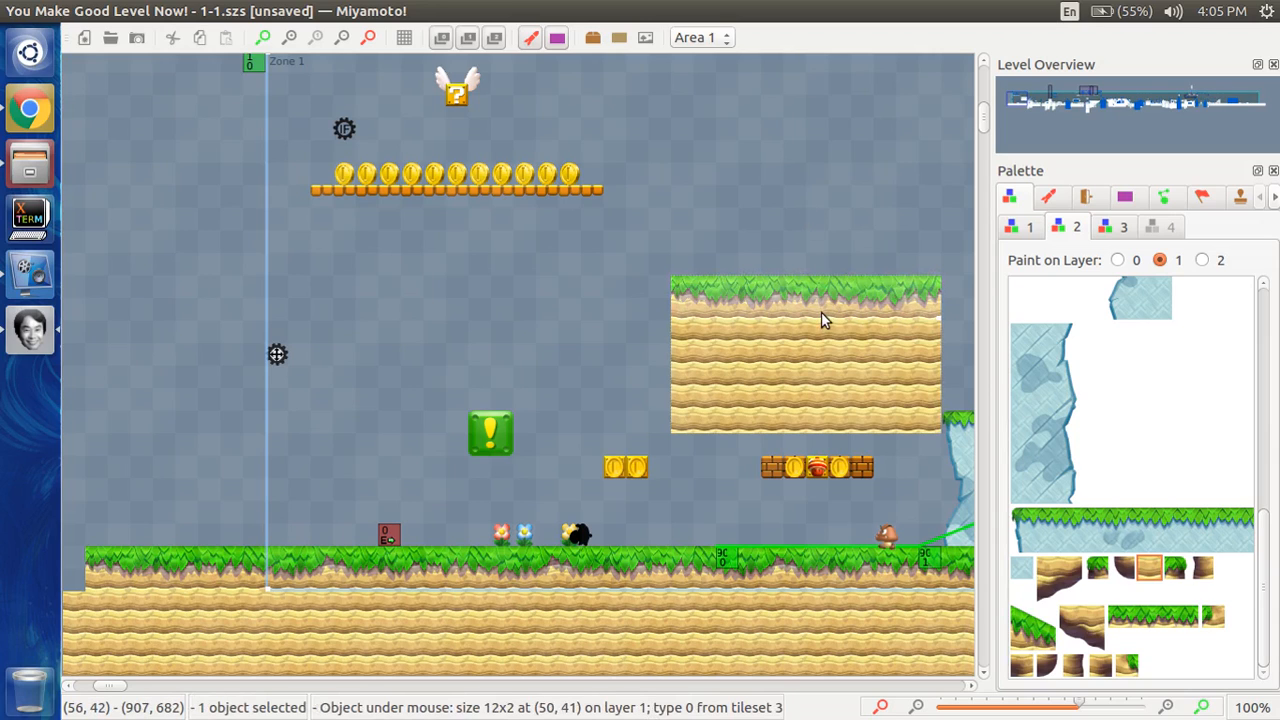
scroll(611, 348, right, 5)
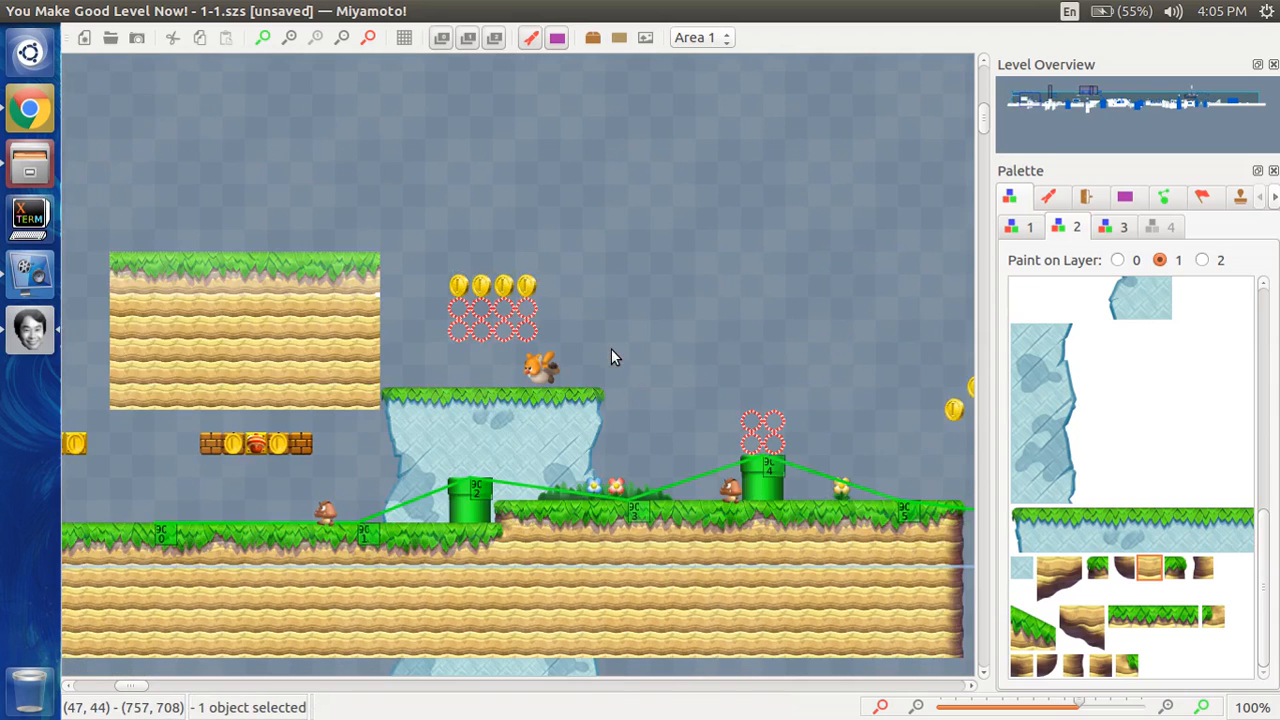
scroll(611, 348, right, 2)
click(360, 273)
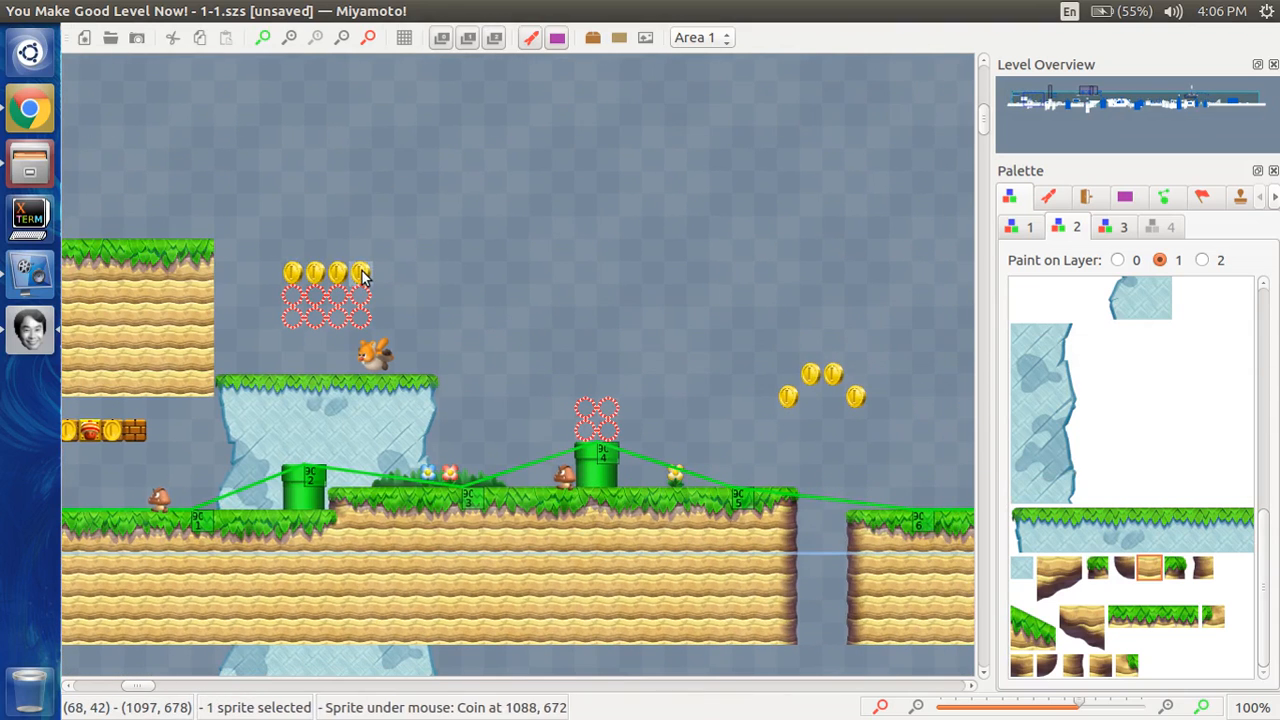
click(360, 396)
click(357, 460)
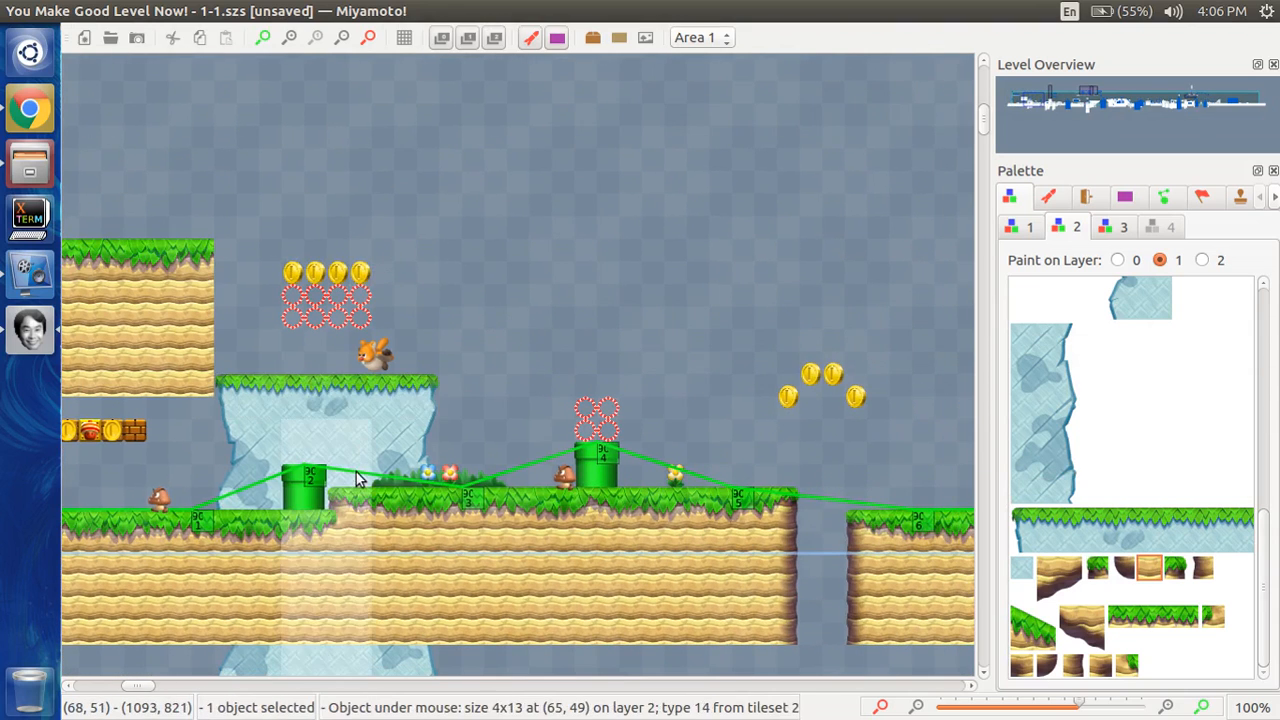
click(193, 347)
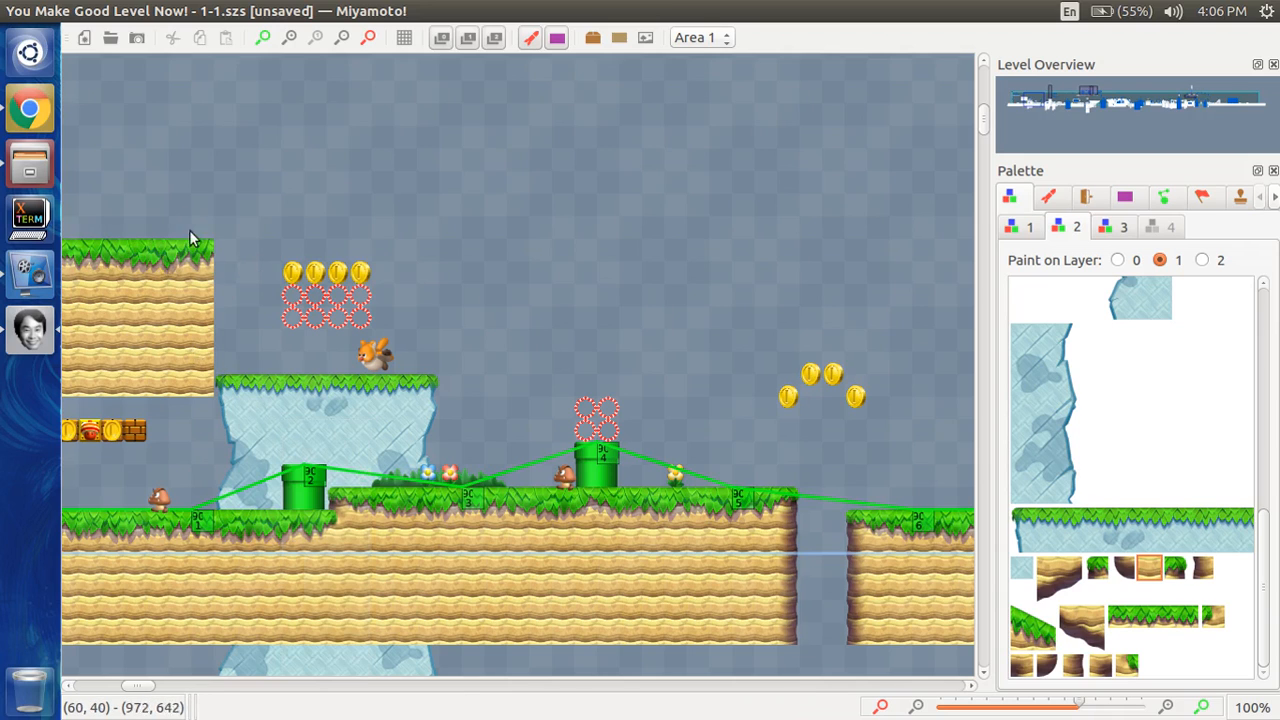
- Select the floating grass strip together with the sandy ground beneath it, and delete both
scroll(191, 239, left, 3)
click(268, 250)
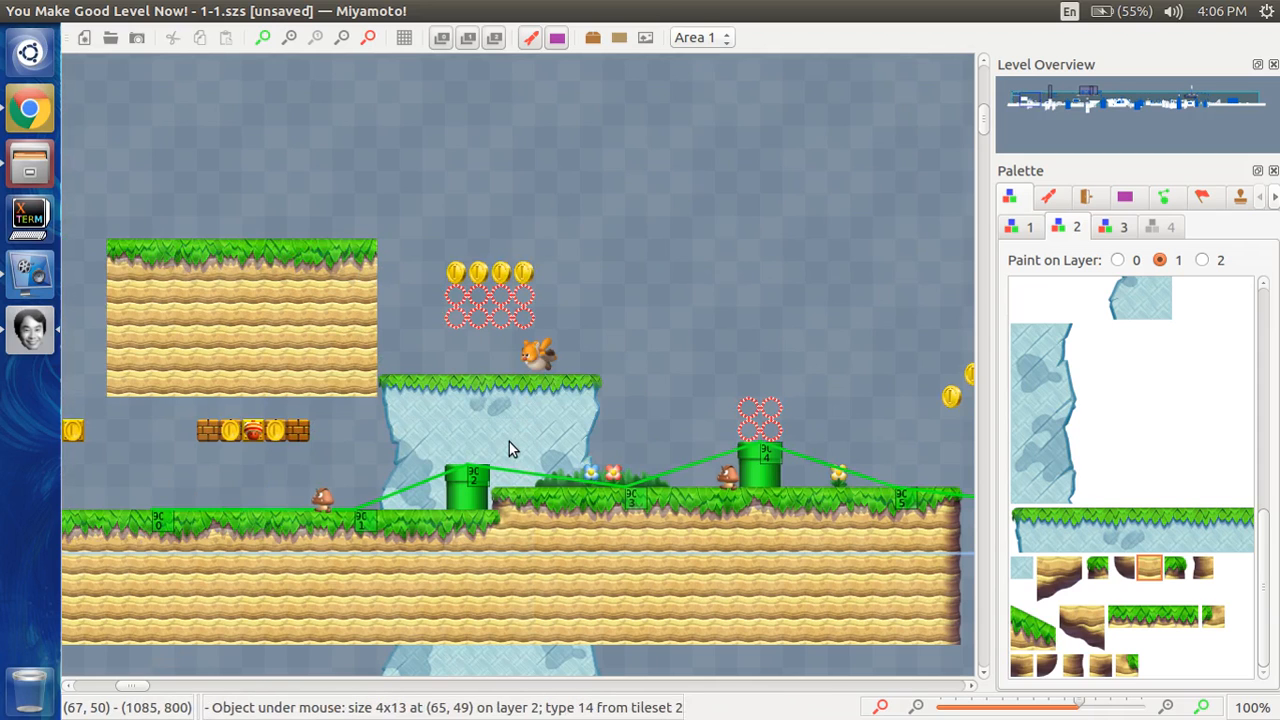
click(373, 360)
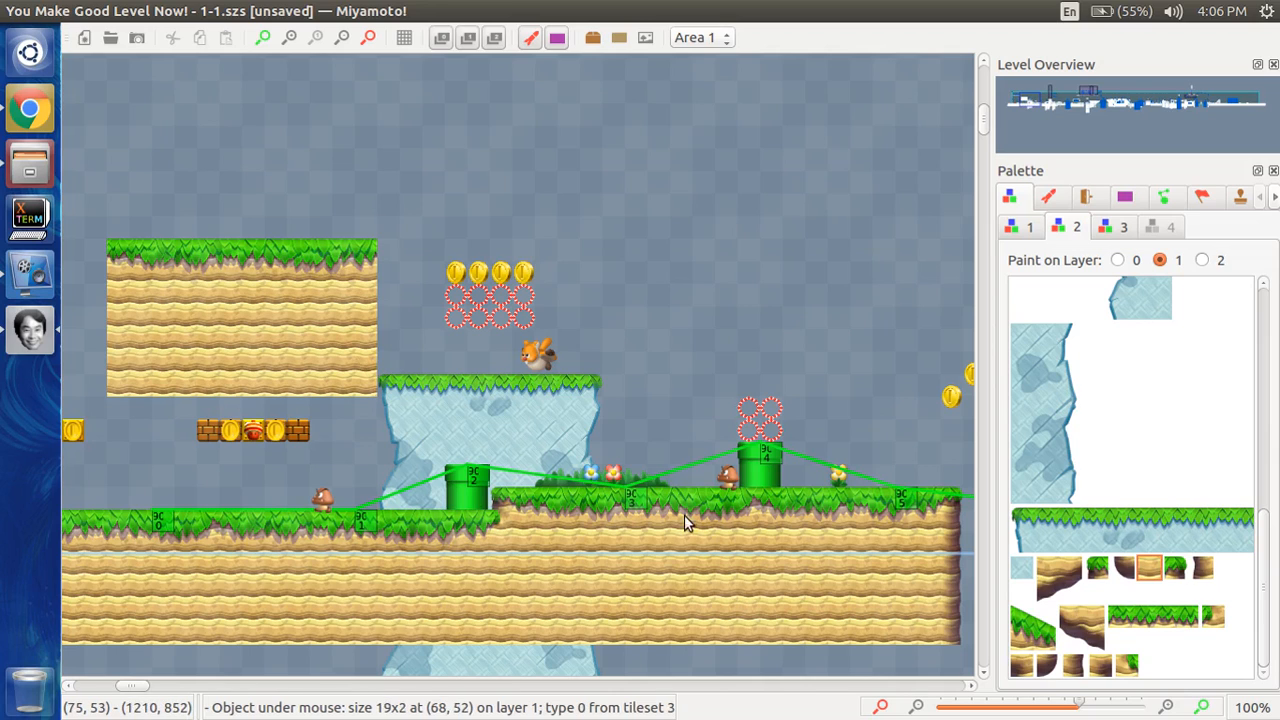
drag(277, 214, 299, 347)
key(Delete)
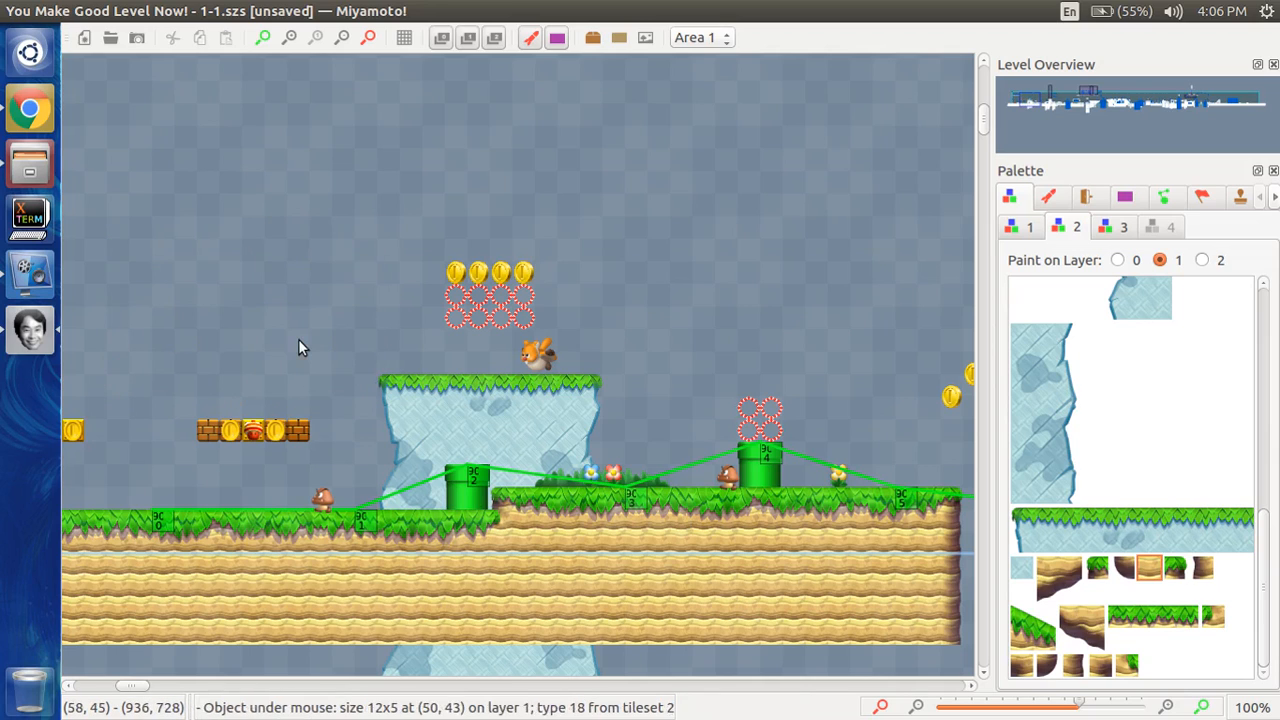
- Set the view for adding sprites to Search, taking a brief look back at tileset 1
scroll(298, 337, left, 5)
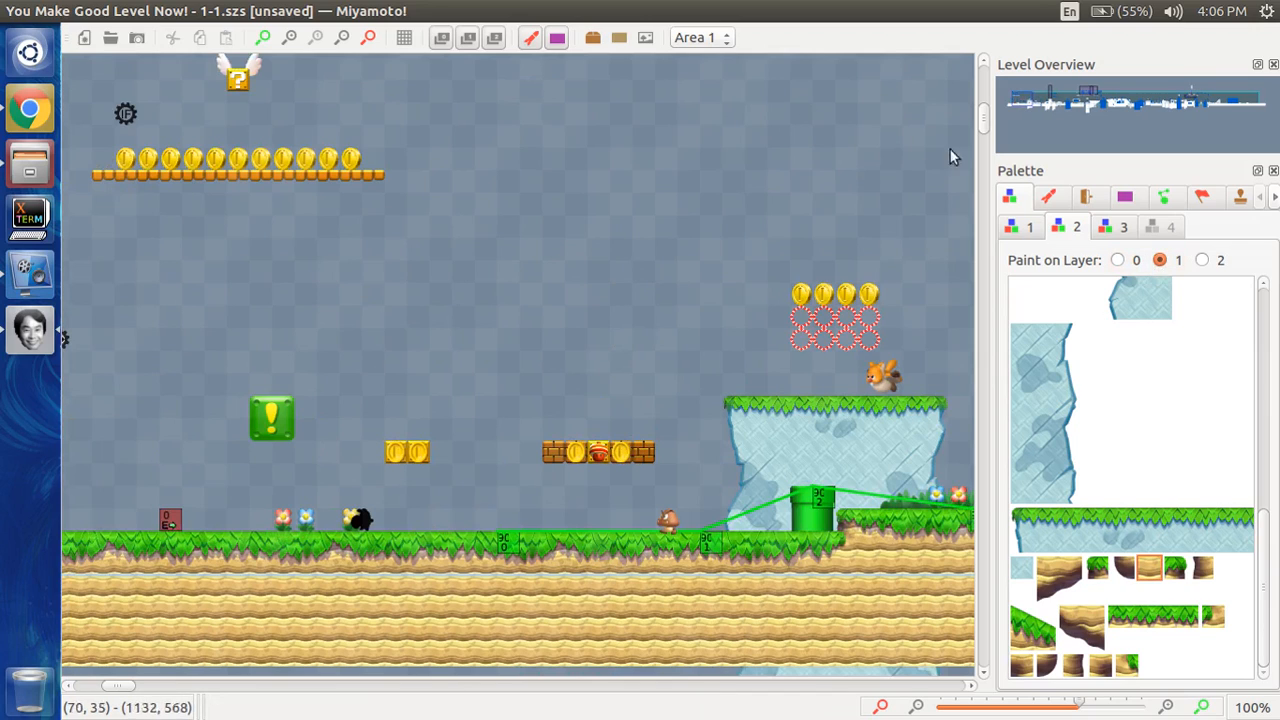
click(1048, 196)
click(1077, 258)
click(1077, 368)
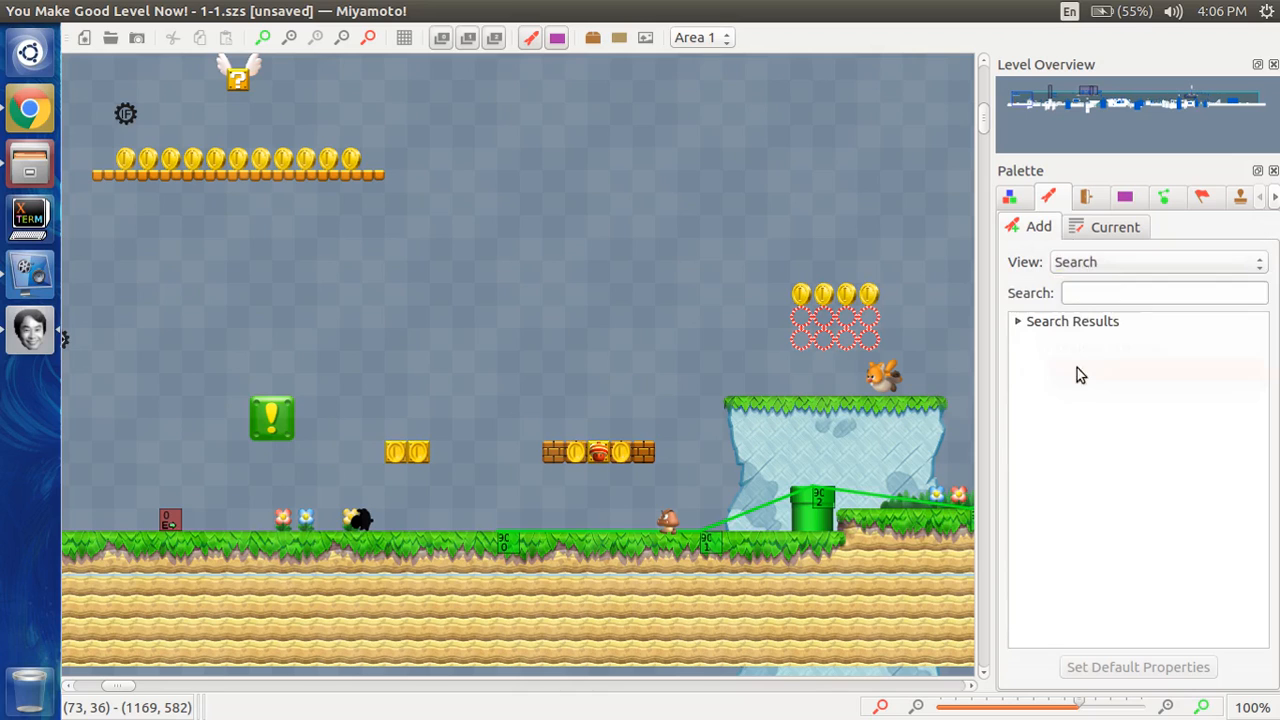
click(1018, 200)
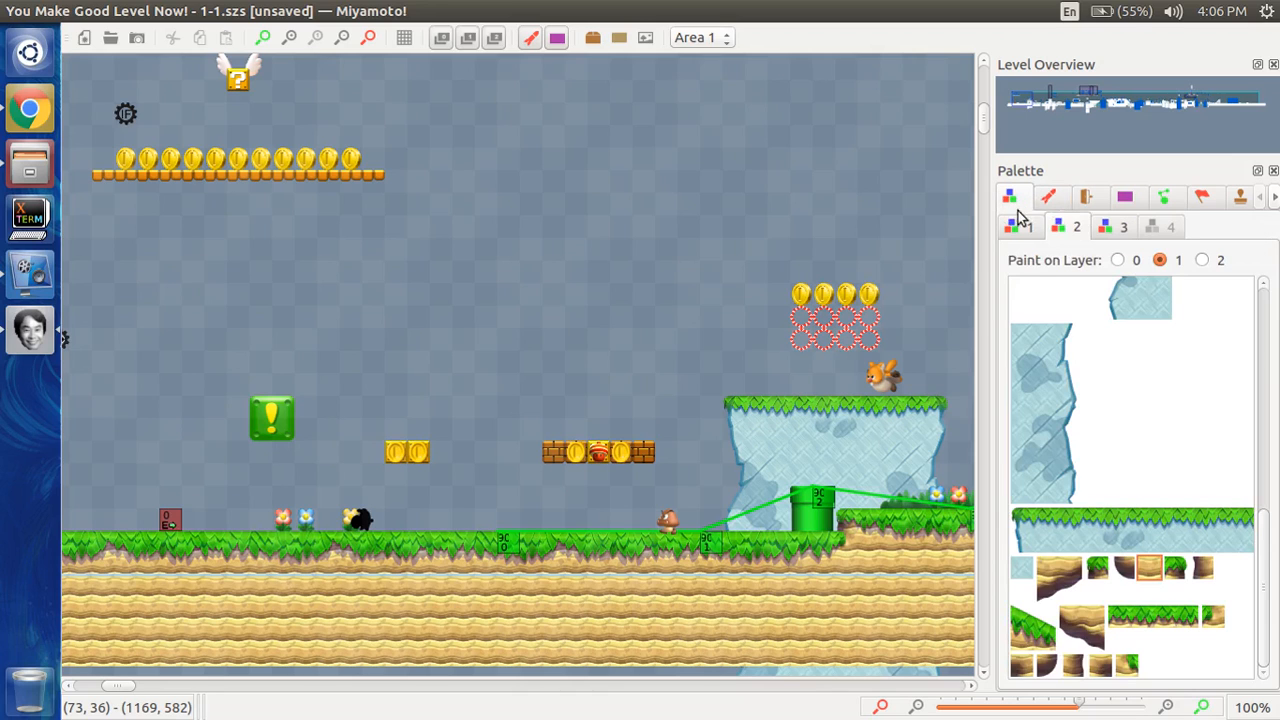
click(1032, 232)
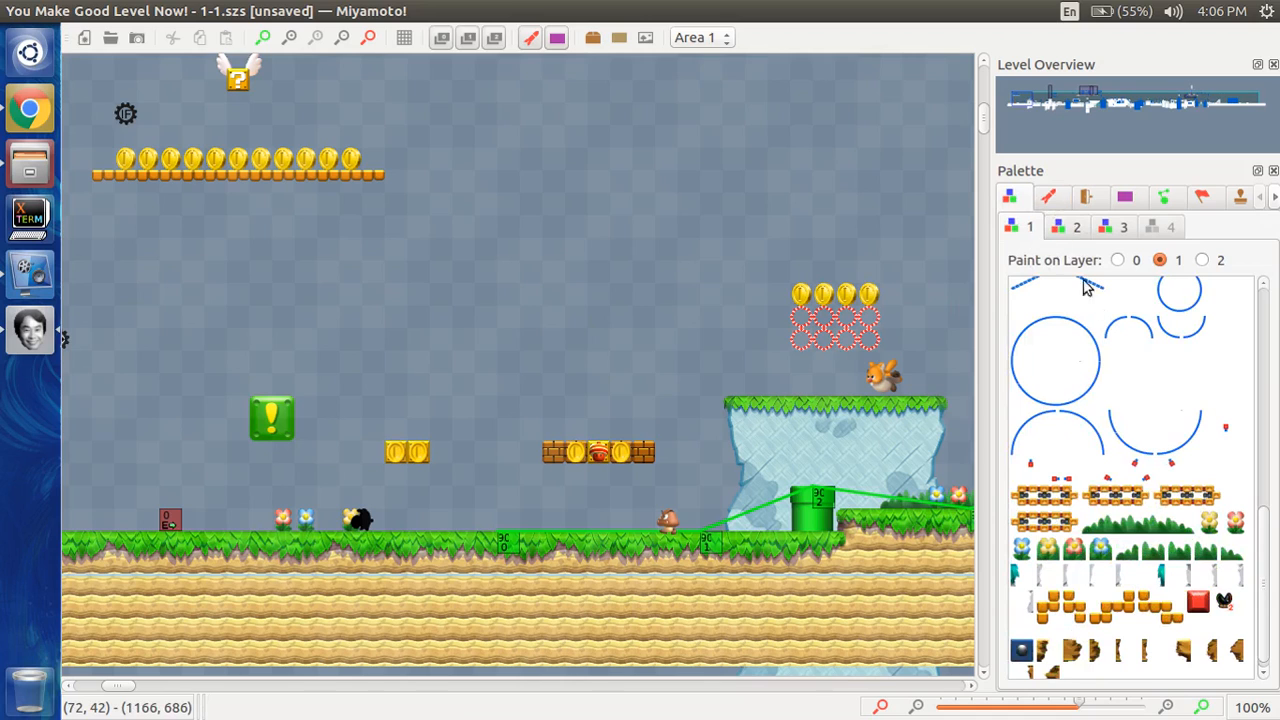
click(1066, 200)
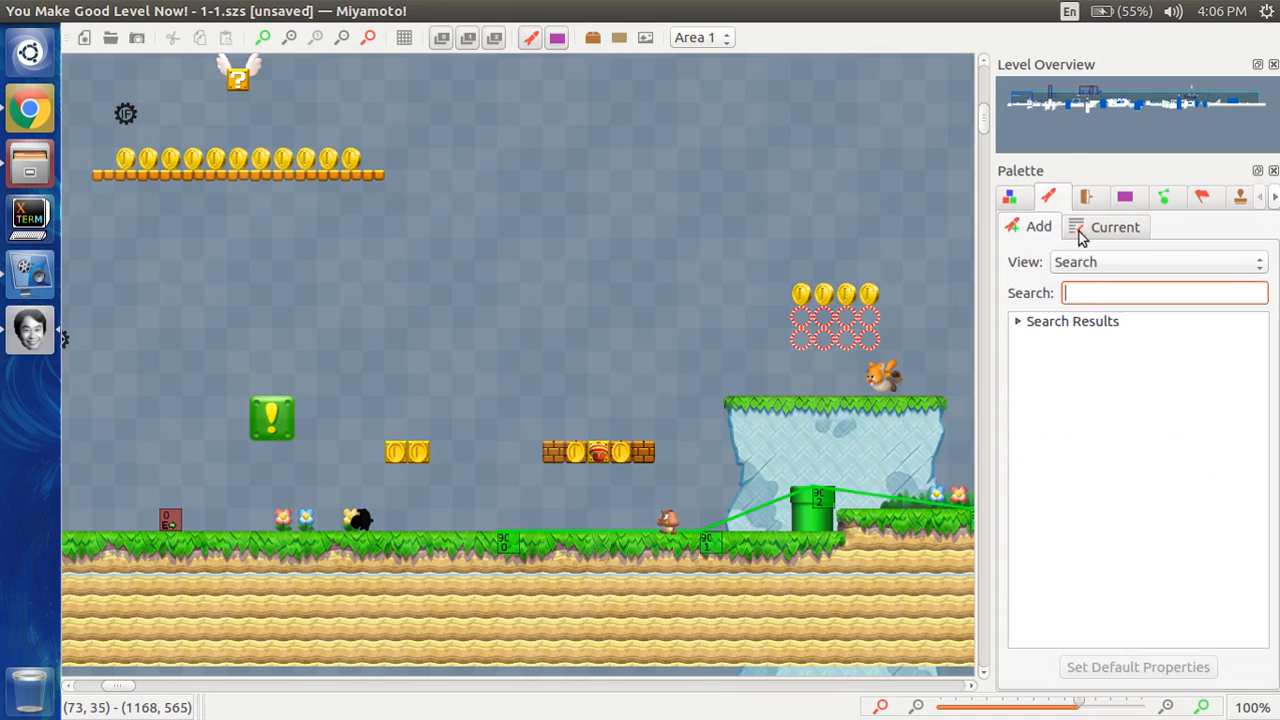
- Search the sprites for "koopa" and place a regular Koopa Troopa in the air above the pair of coin blocks
text(koopa)
click(1100, 321)
click(1100, 339)
right_click(443, 294)
drag(440, 299, 476, 317)
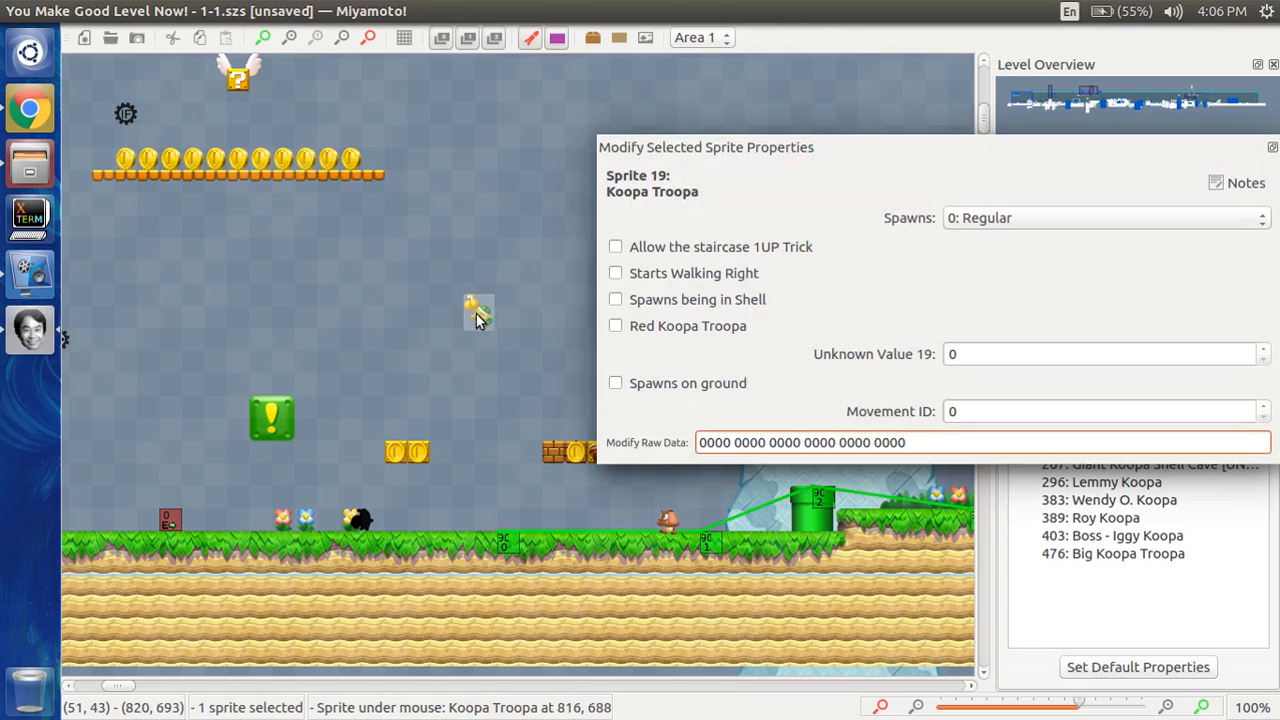
click(503, 328)
- Paint a row of eight brick blocks from tileset 1 on layer 1 under the Koopa Troopa, and move the Koopa above the row's right end
click(1010, 196)
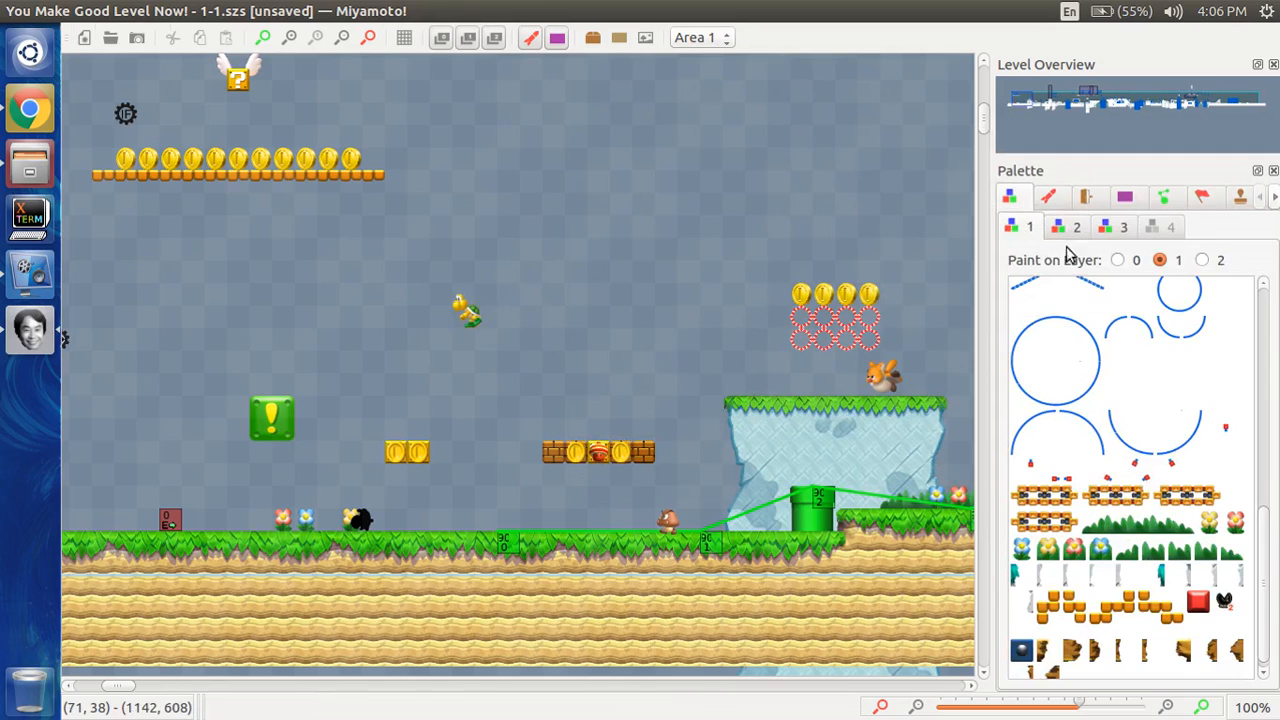
scroll(1135, 364, up, 10)
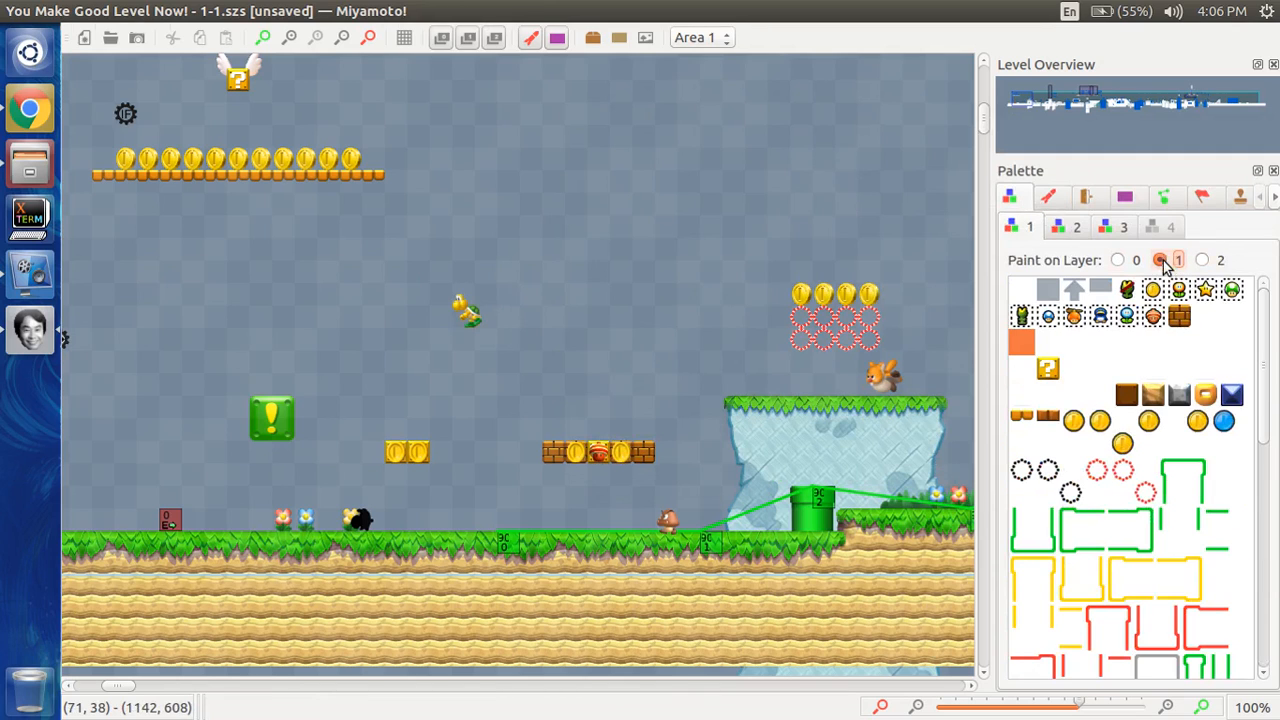
click(1183, 318)
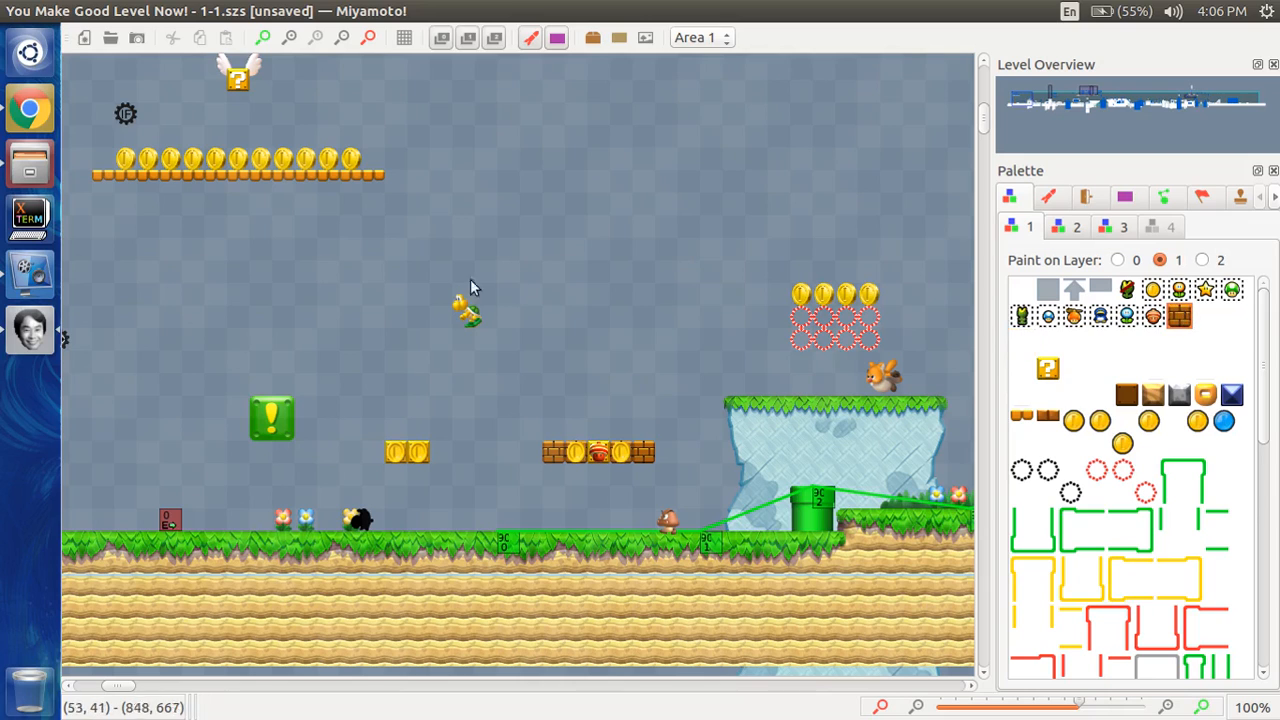
drag(369, 342, 528, 296)
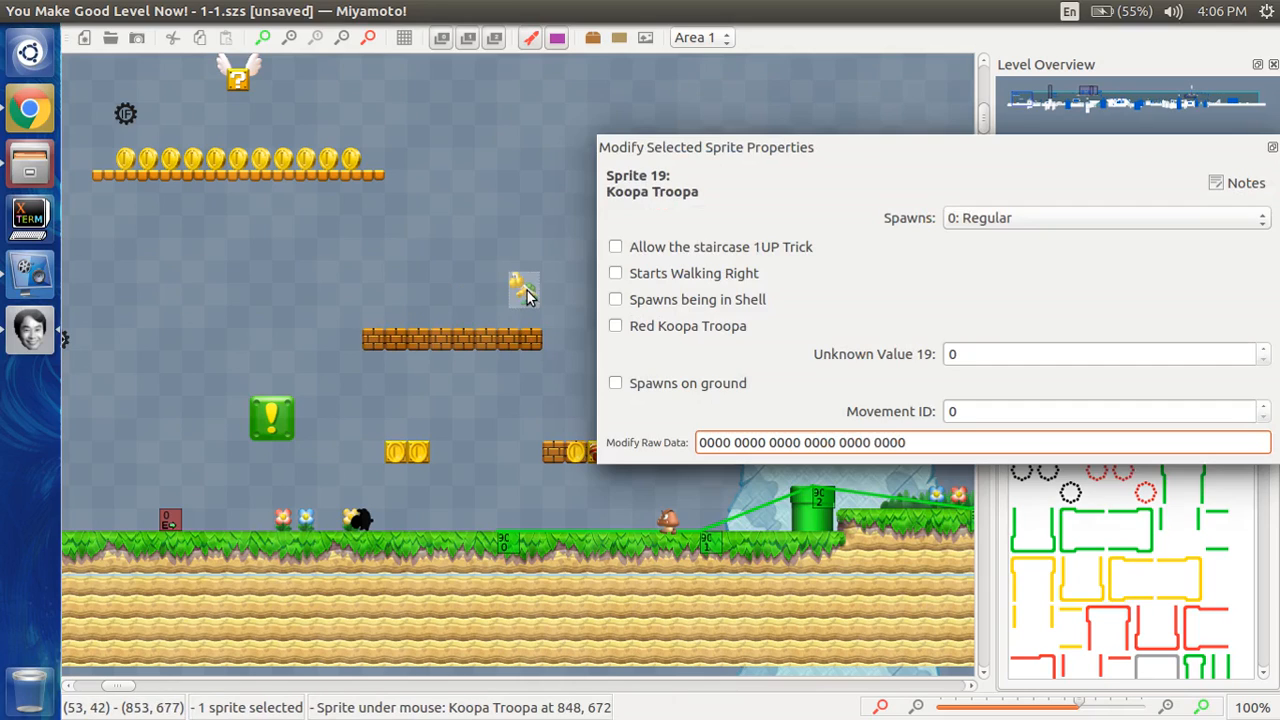
- Shift the Koopa Troopa slightly to the left while keeping it above the floating brick row
click(575, 280)
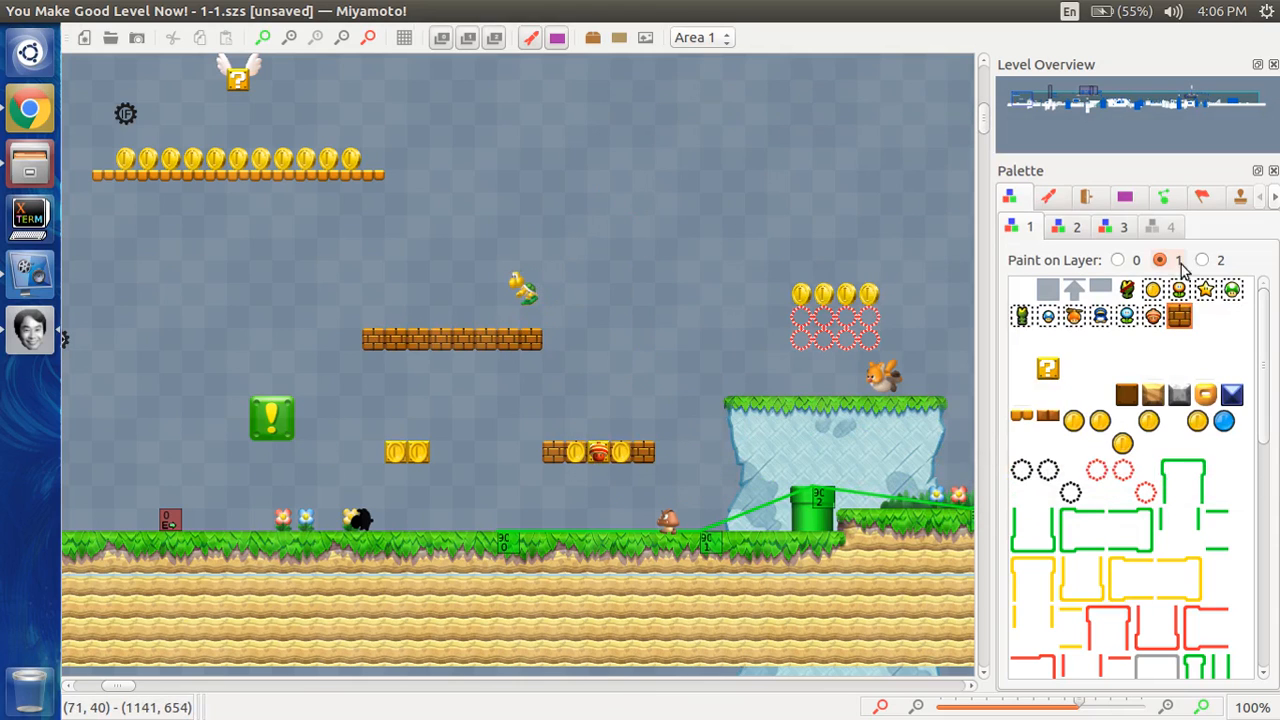
drag(525, 296, 477, 315)
drag(450, 316, 557, 258)
click(559, 256)
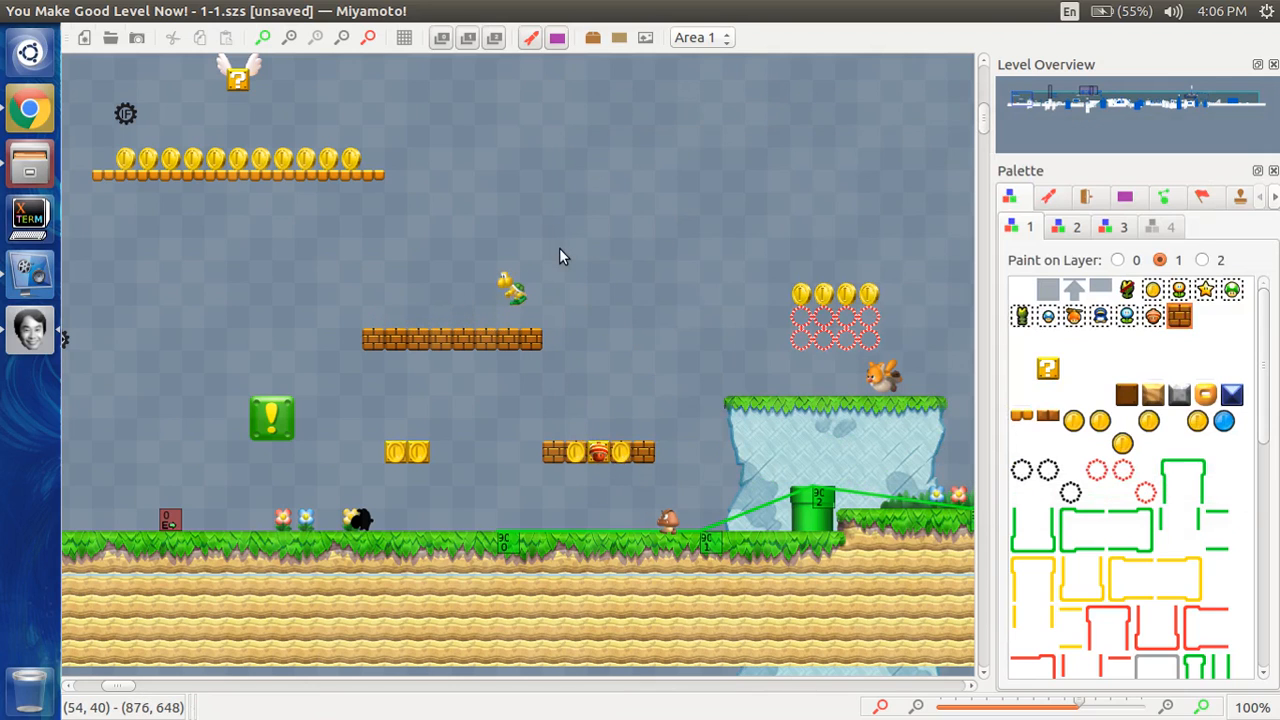
- Replace the brick row beneath the Koopa Troopa with a row of ten brick blocks painted on layer 2
click(1202, 260)
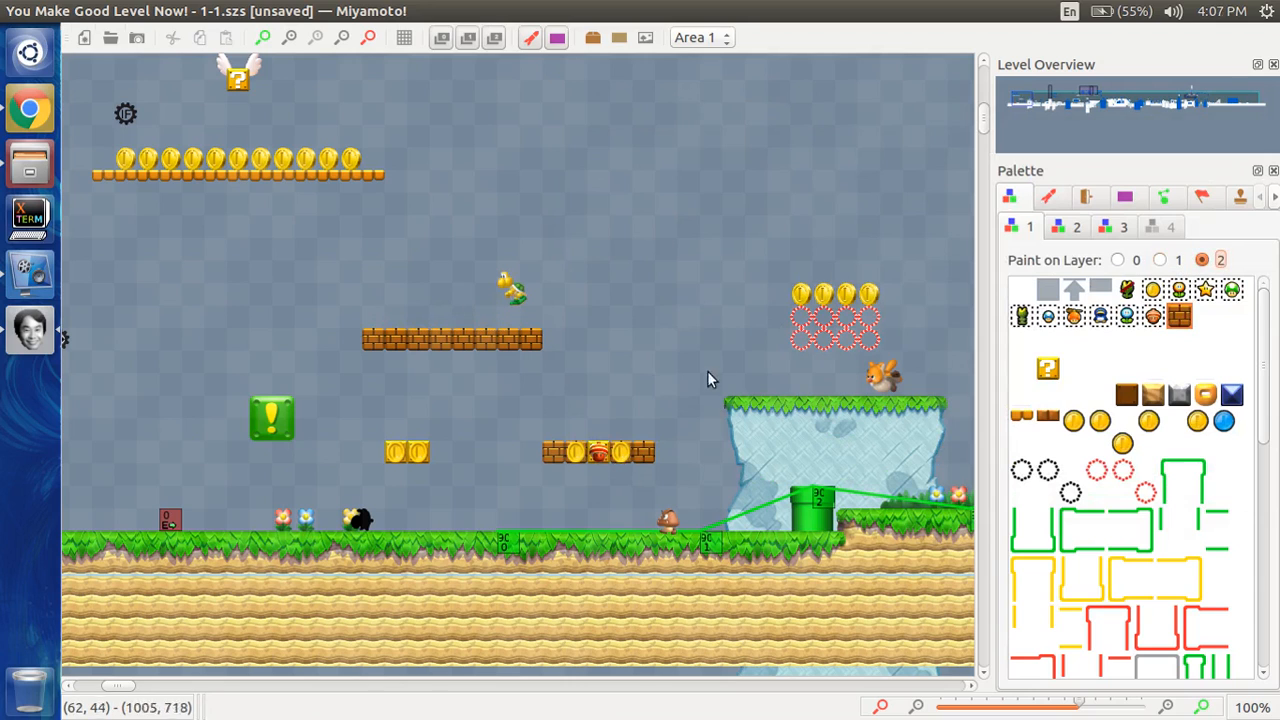
click(362, 344)
key(Delete)
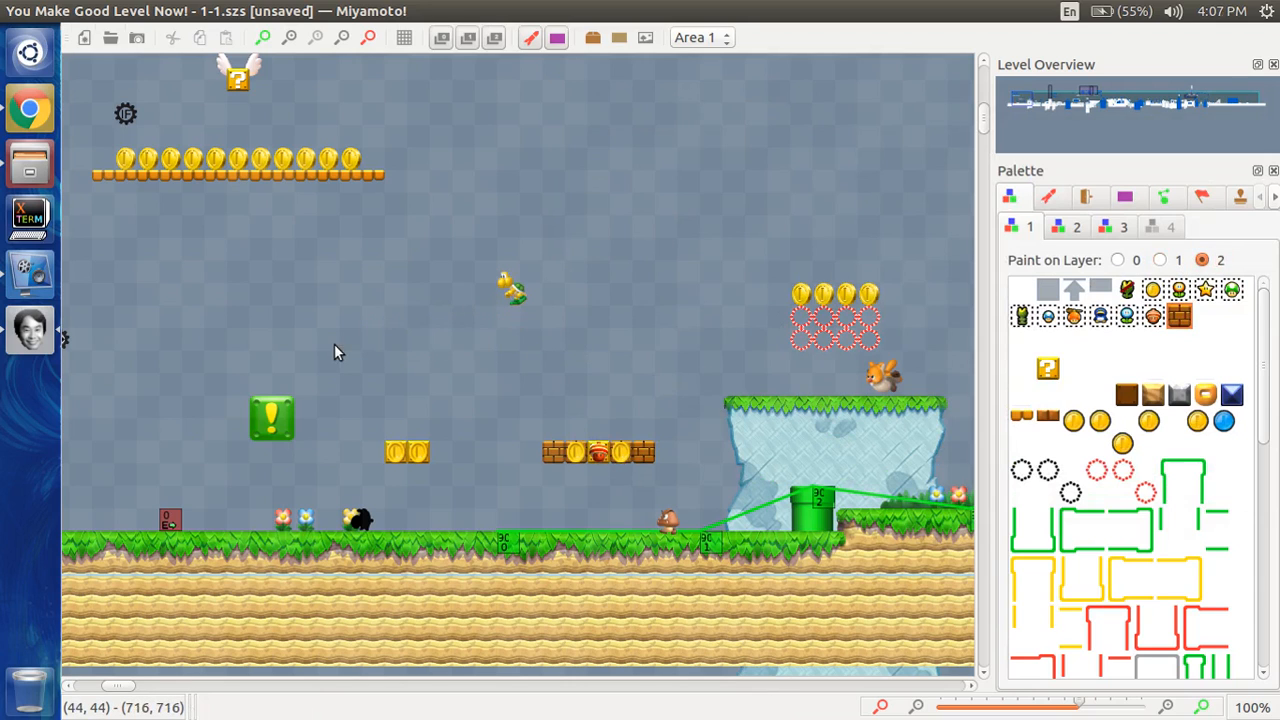
drag(372, 346, 473, 344)
drag(556, 343, 564, 341)
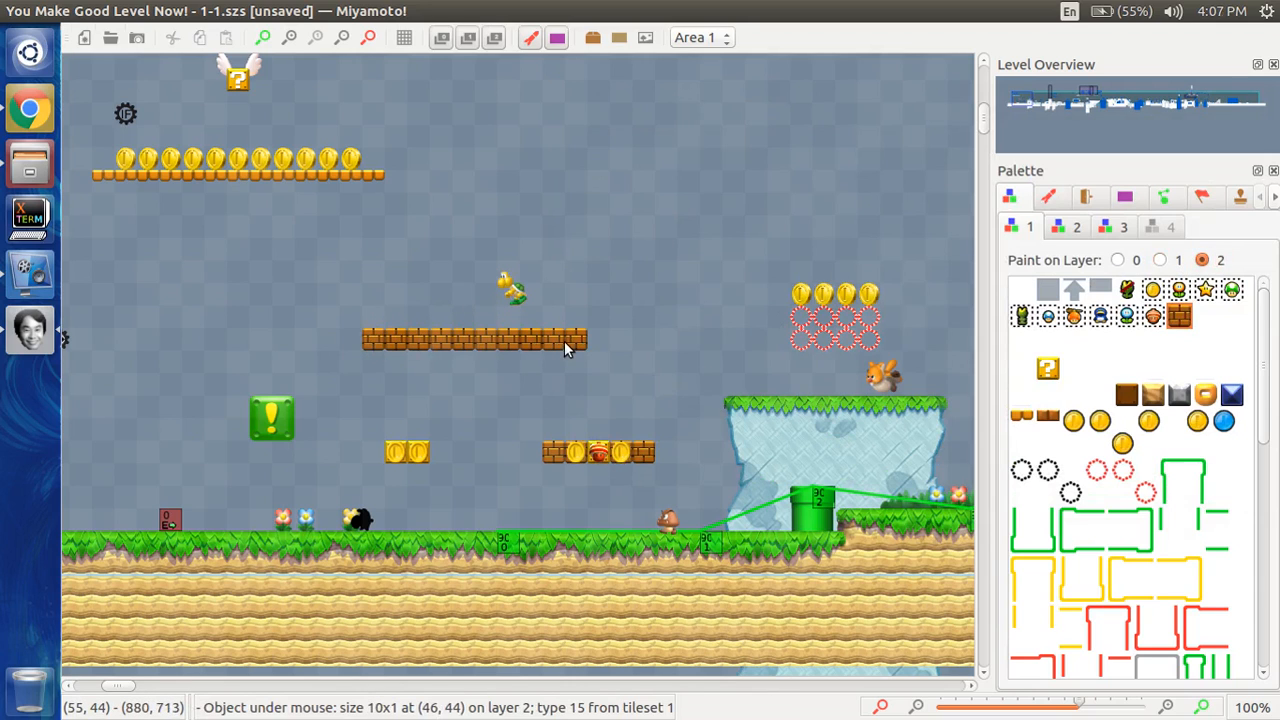
- Move the Koopa Troopa down into the space below the layer 2 brick row, and delete that row
click(516, 289)
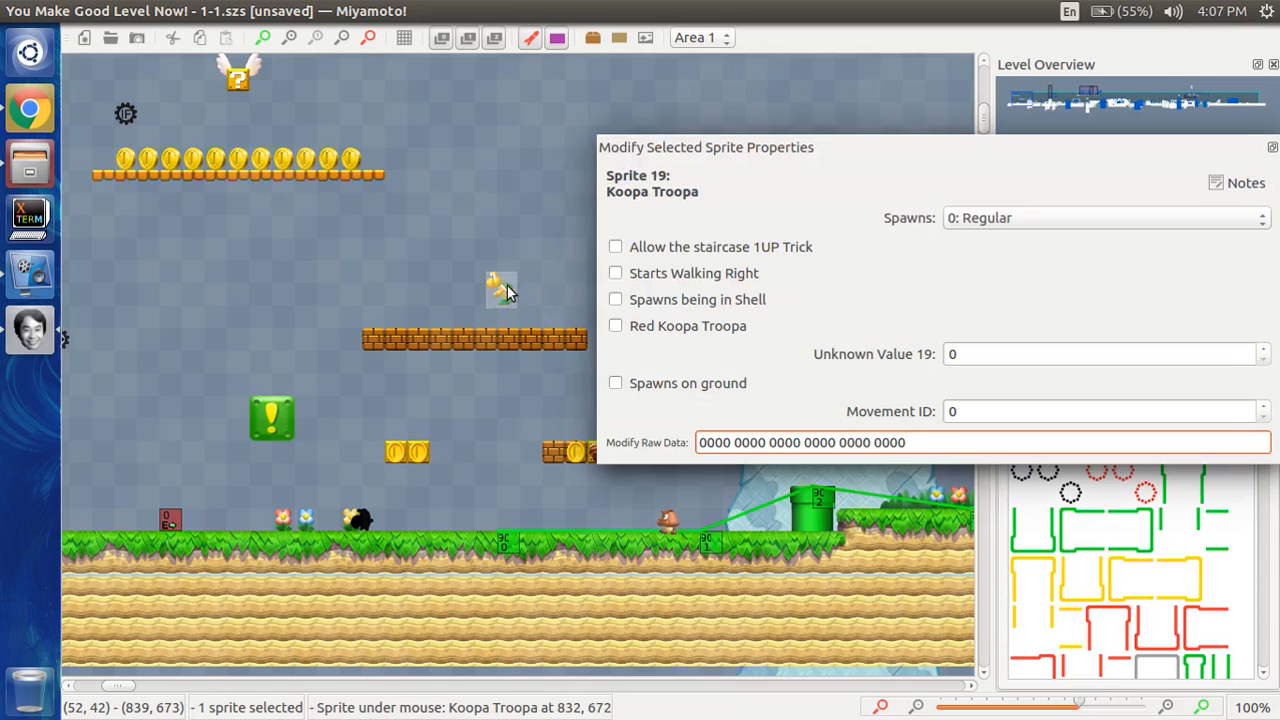
drag(507, 285, 475, 392)
drag(325, 317, 567, 335)
key(Delete)
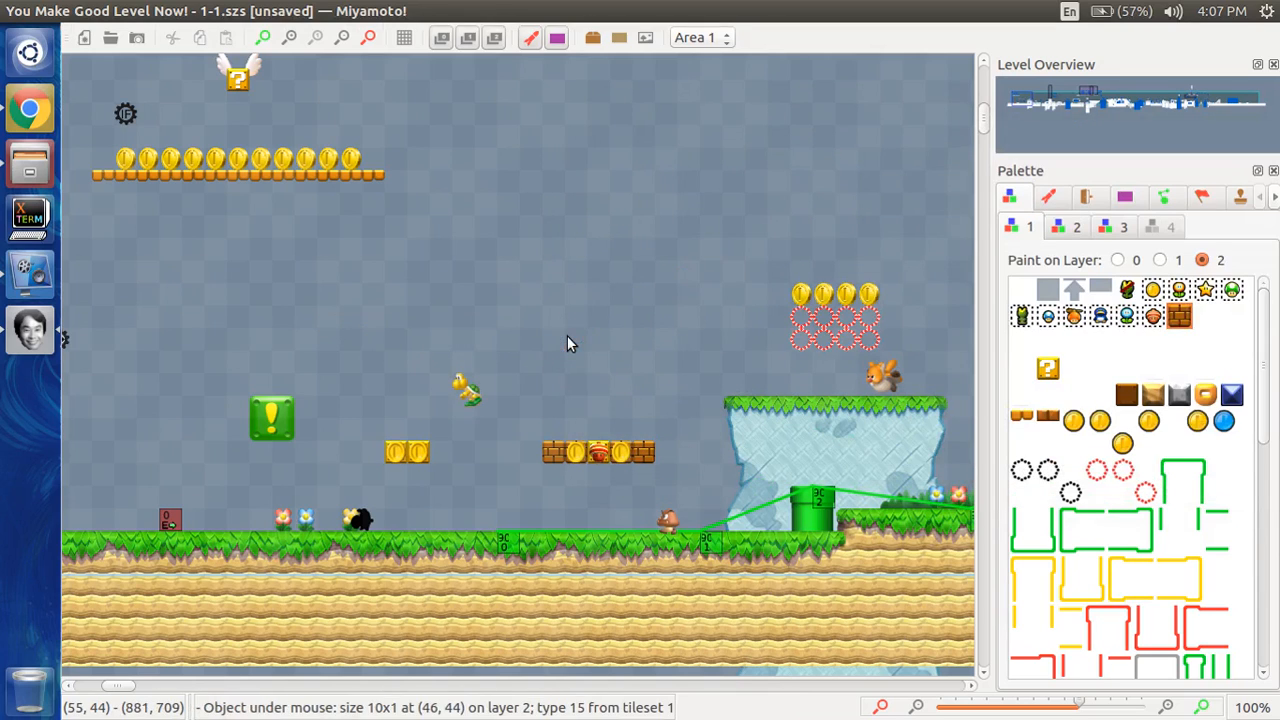
- Paint a 9x2 area of brick blocks on layer 0 above the Koopa Troopa, and reposition the Koopa just beneath it
click(1118, 261)
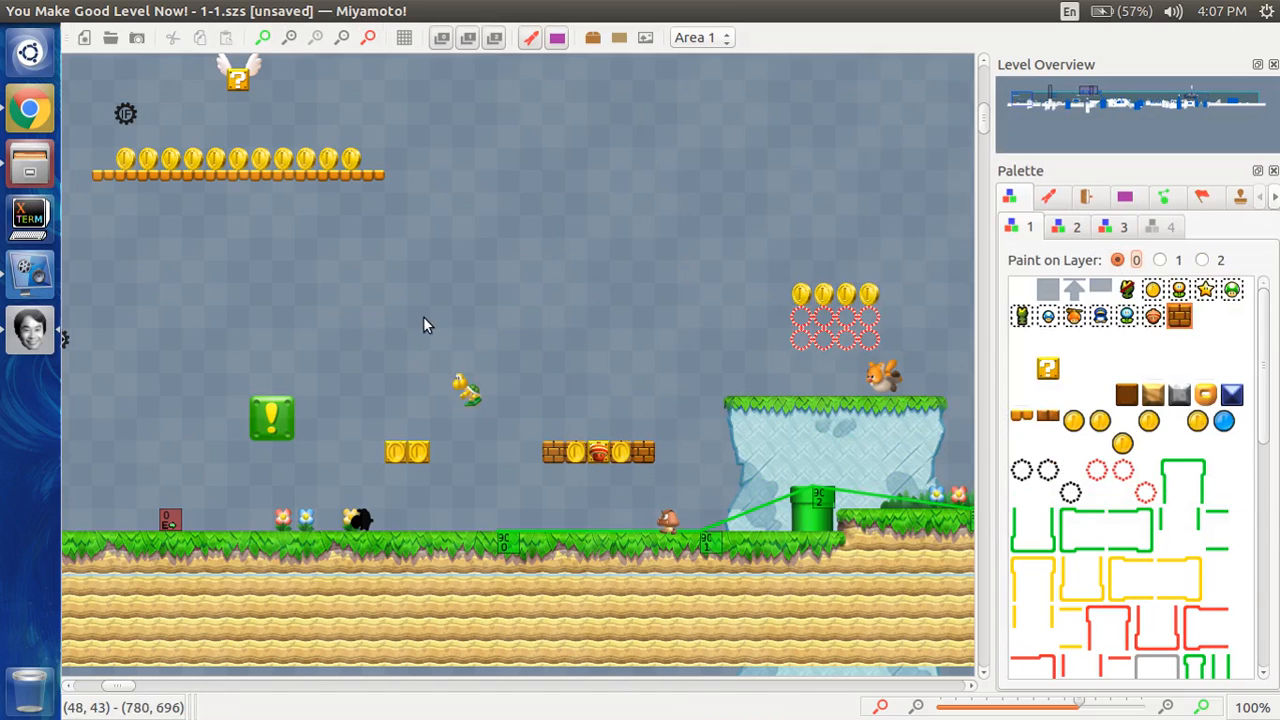
drag(400, 318, 571, 351)
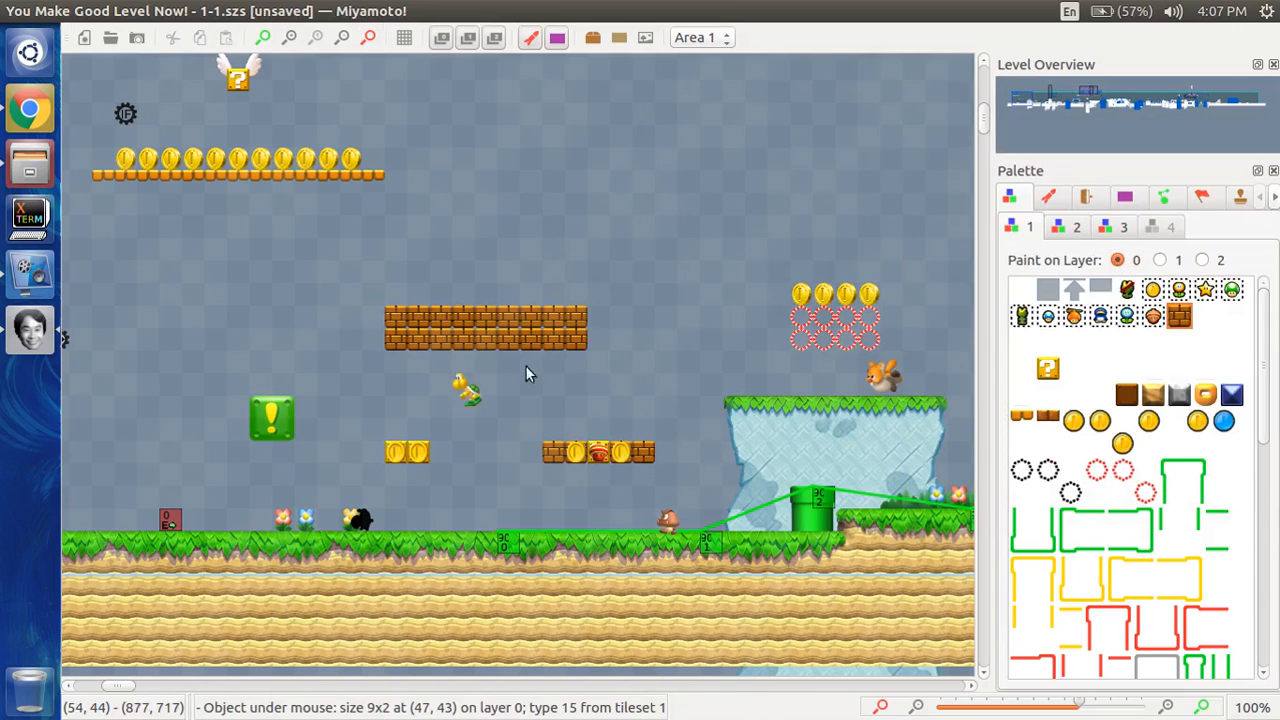
click(467, 392)
mouse_move(467, 393)
mouse_down()
mouse_move(489, 397)
mouse_move(485, 385)
mouse_up()
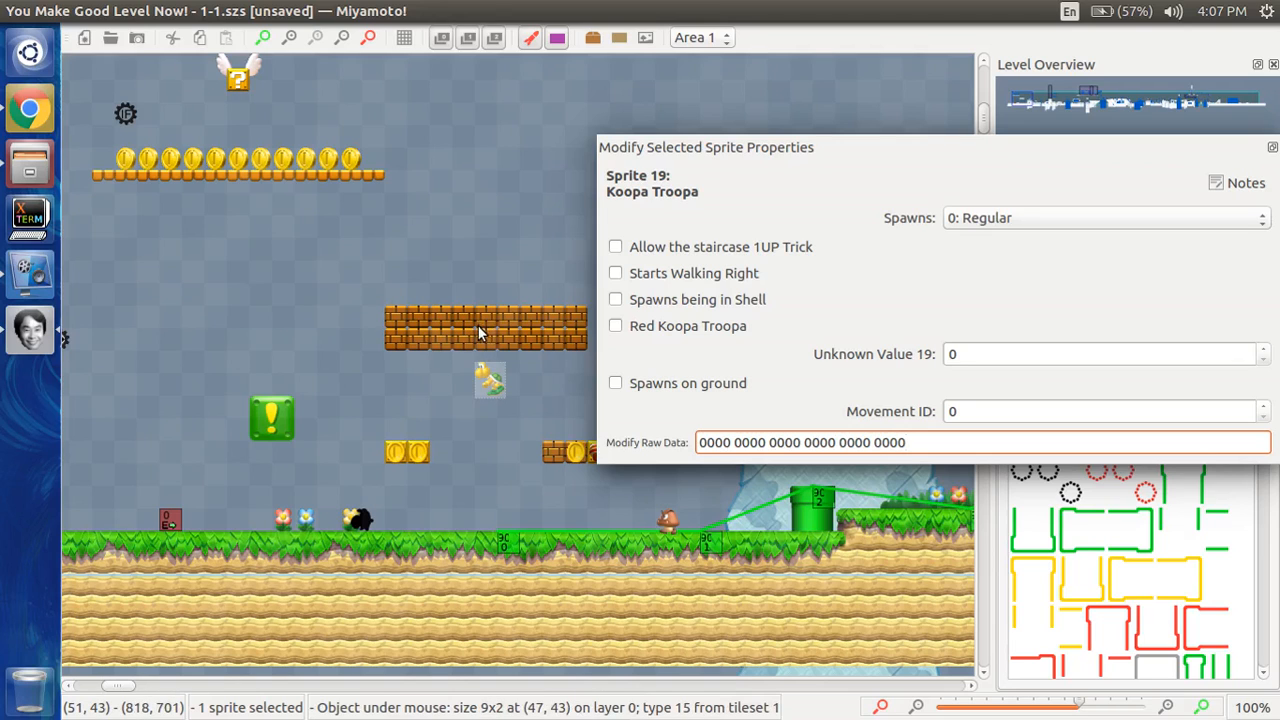
drag(504, 369, 485, 413)
click(519, 369)
click(500, 382)
click(527, 403)
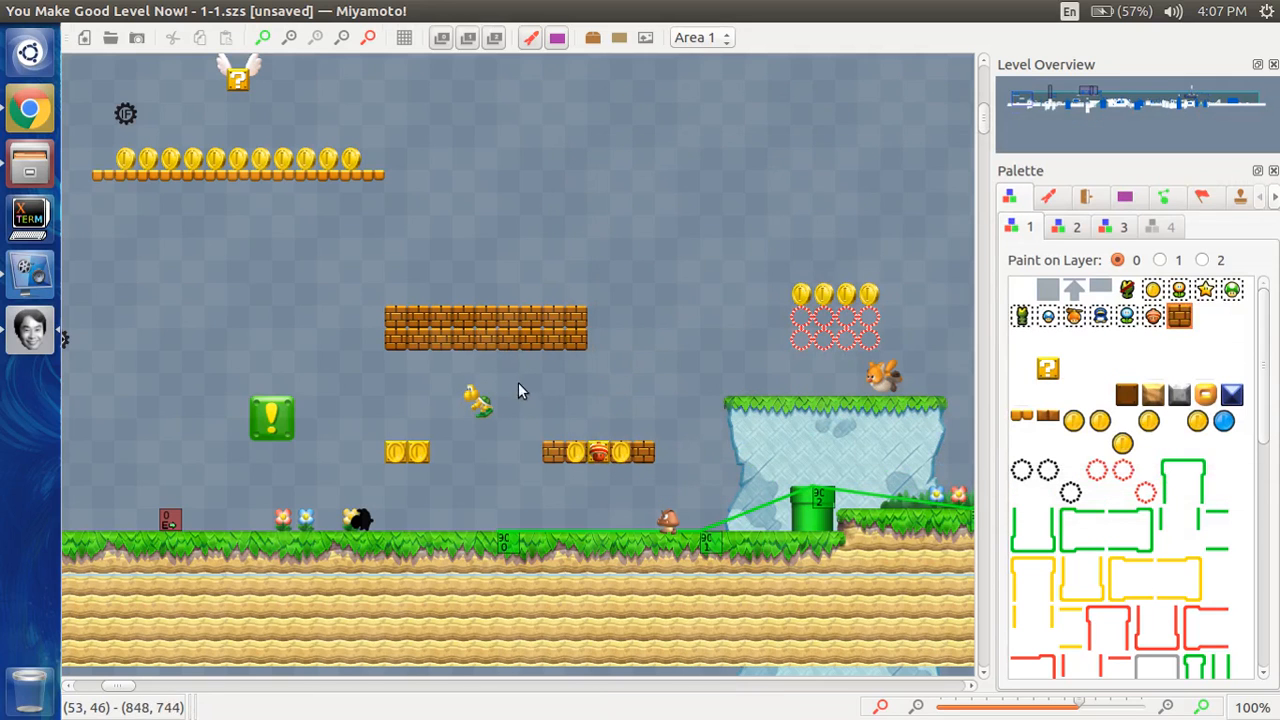
- Select the 9x2 brick area on layer 0 and delete it
click(484, 394)
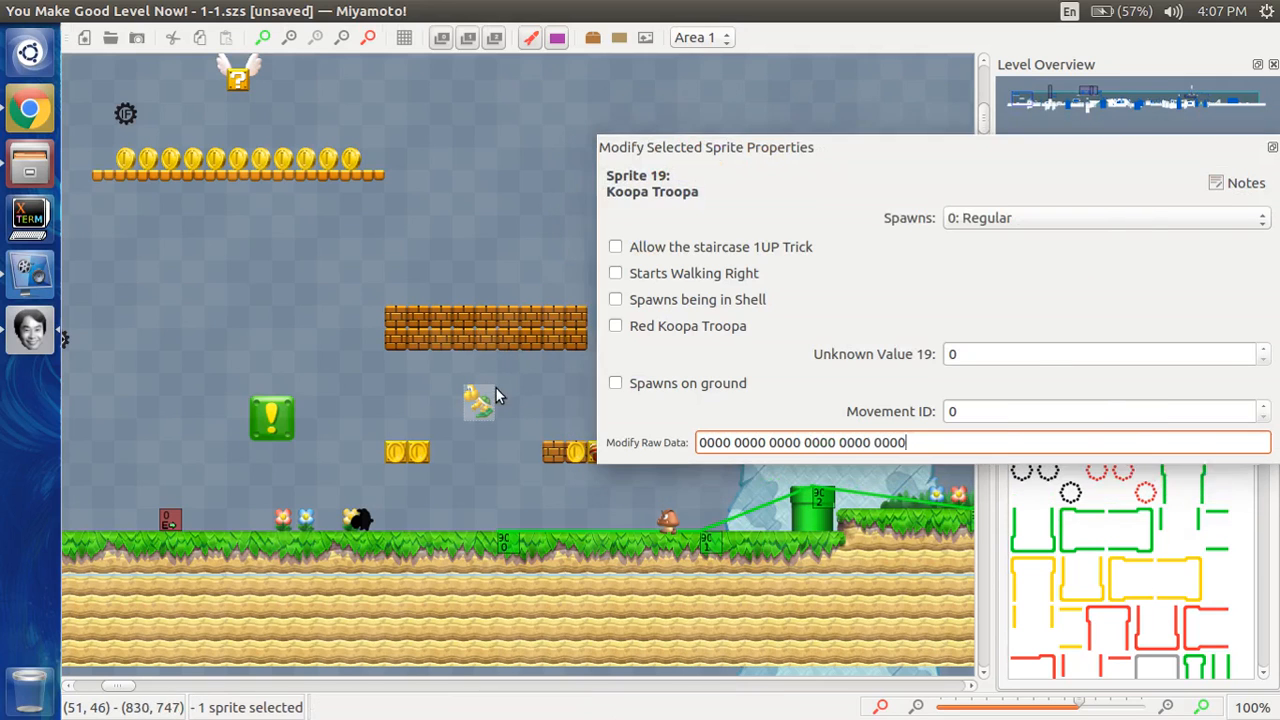
click(501, 362)
click(510, 331)
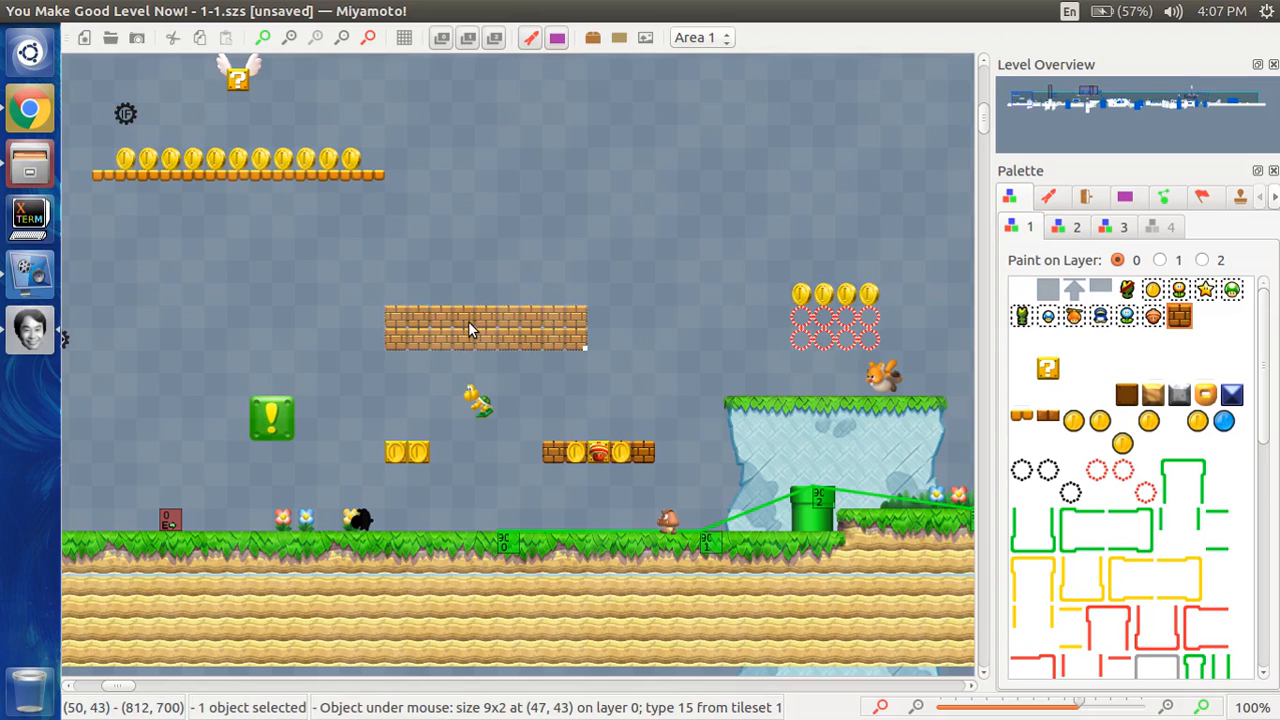
key(Delete)
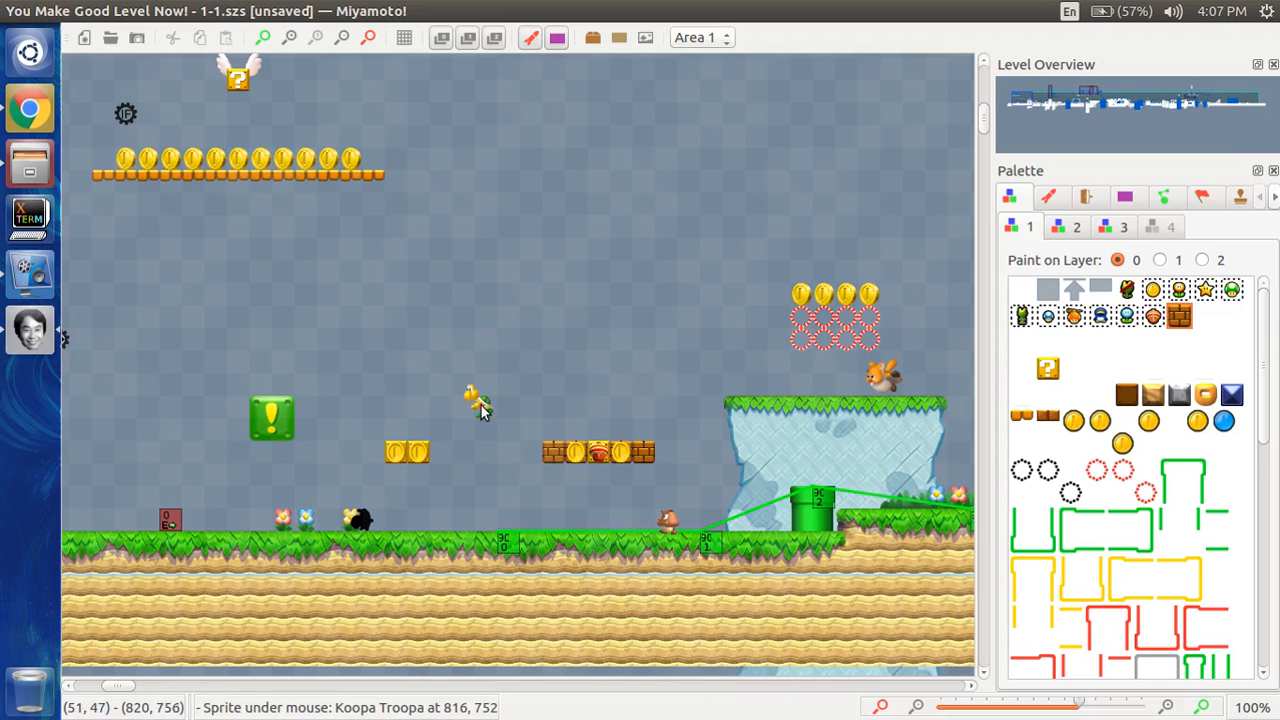
- Set painting back to layer 1, and move the Koopa Troopa down near the ground and delete it
click(1160, 260)
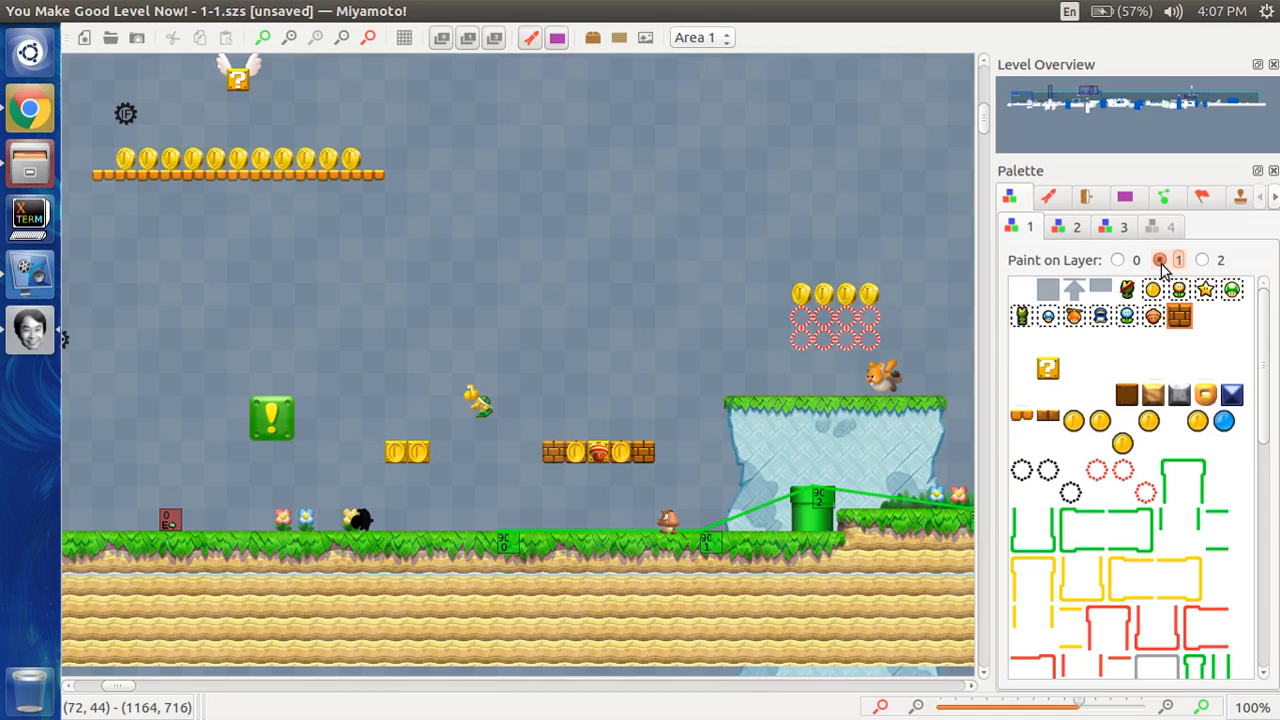
click(482, 402)
drag(484, 402, 505, 508)
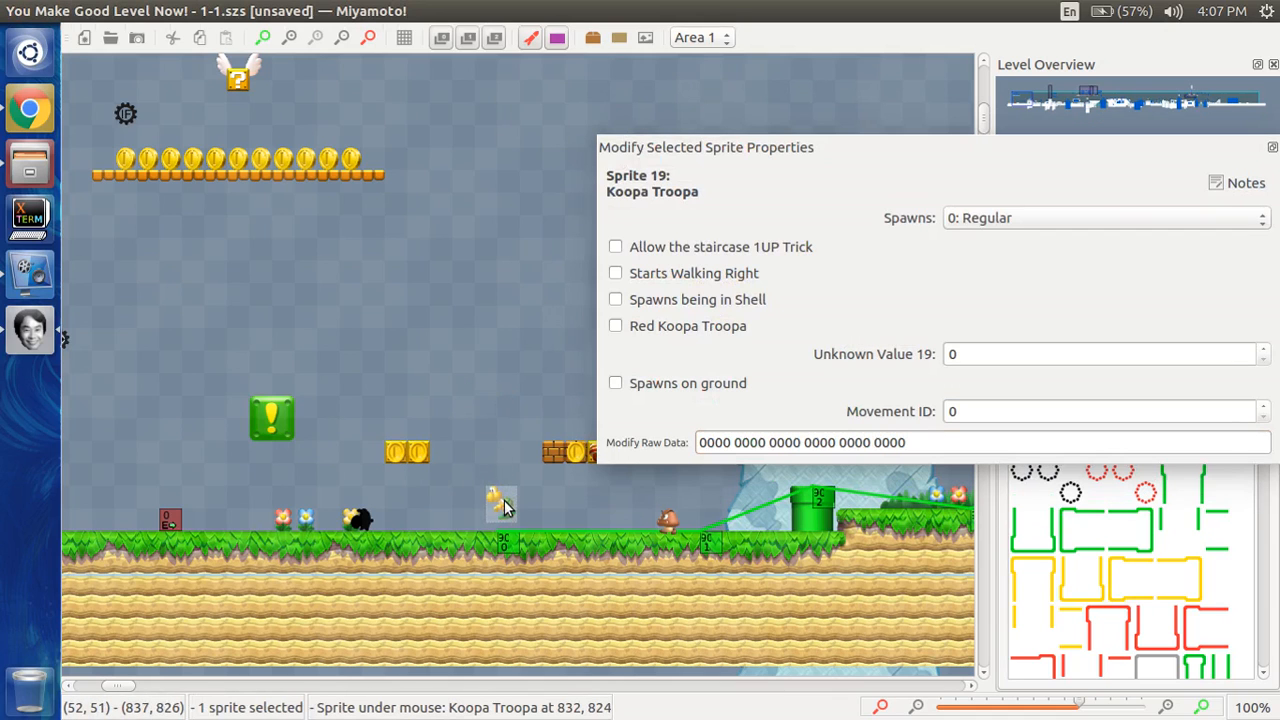
key(Delete)
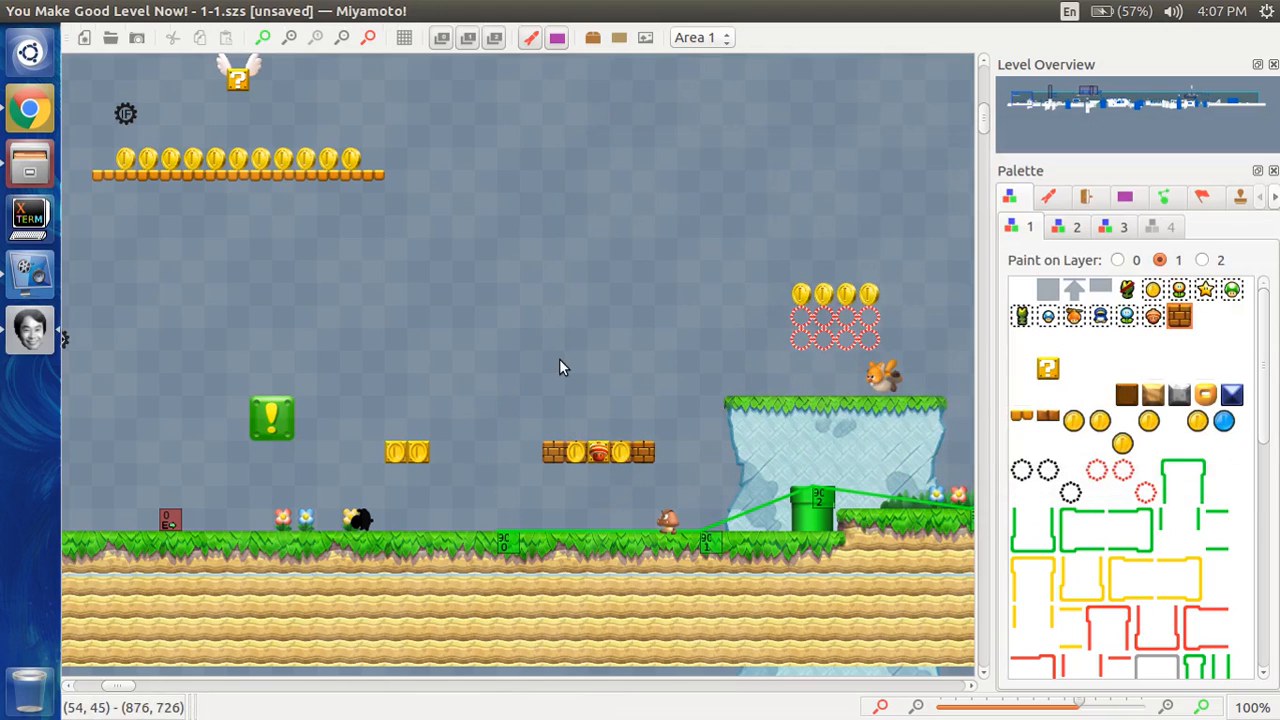
- Show the rock objects of tileset 2 and open the slot 2 tileset for editing
click(1078, 227)
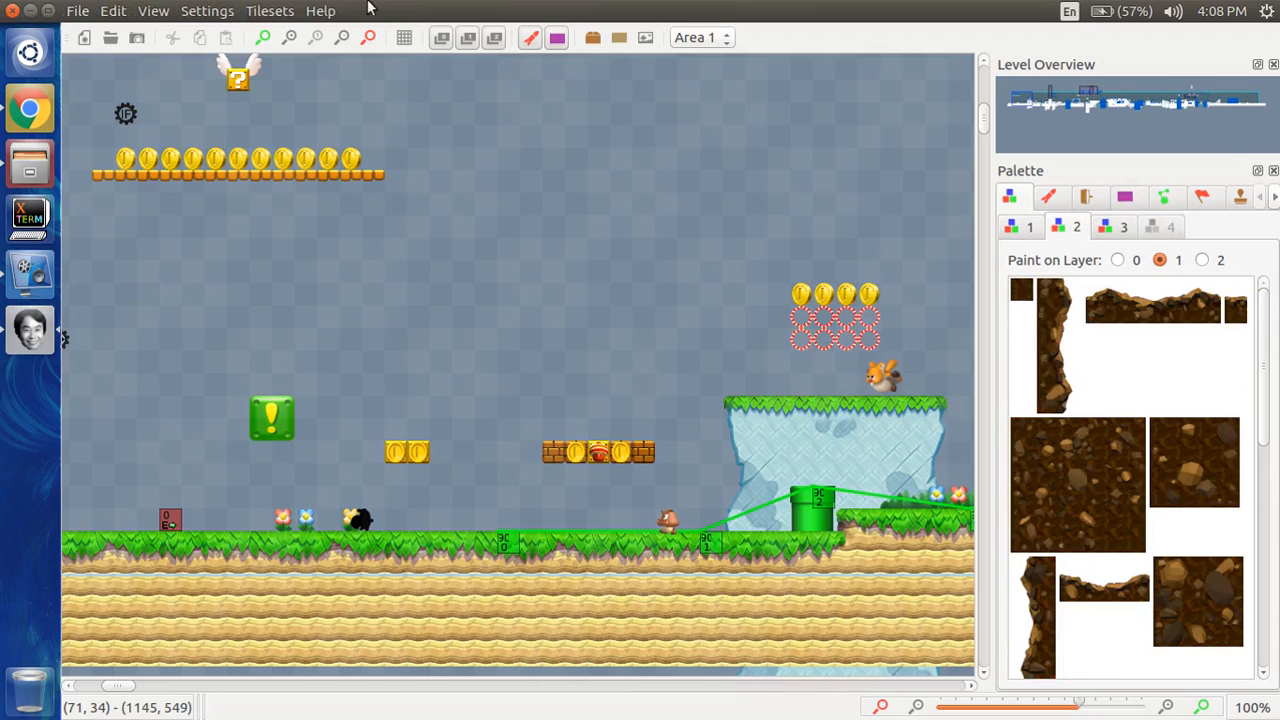
click(282, 10)
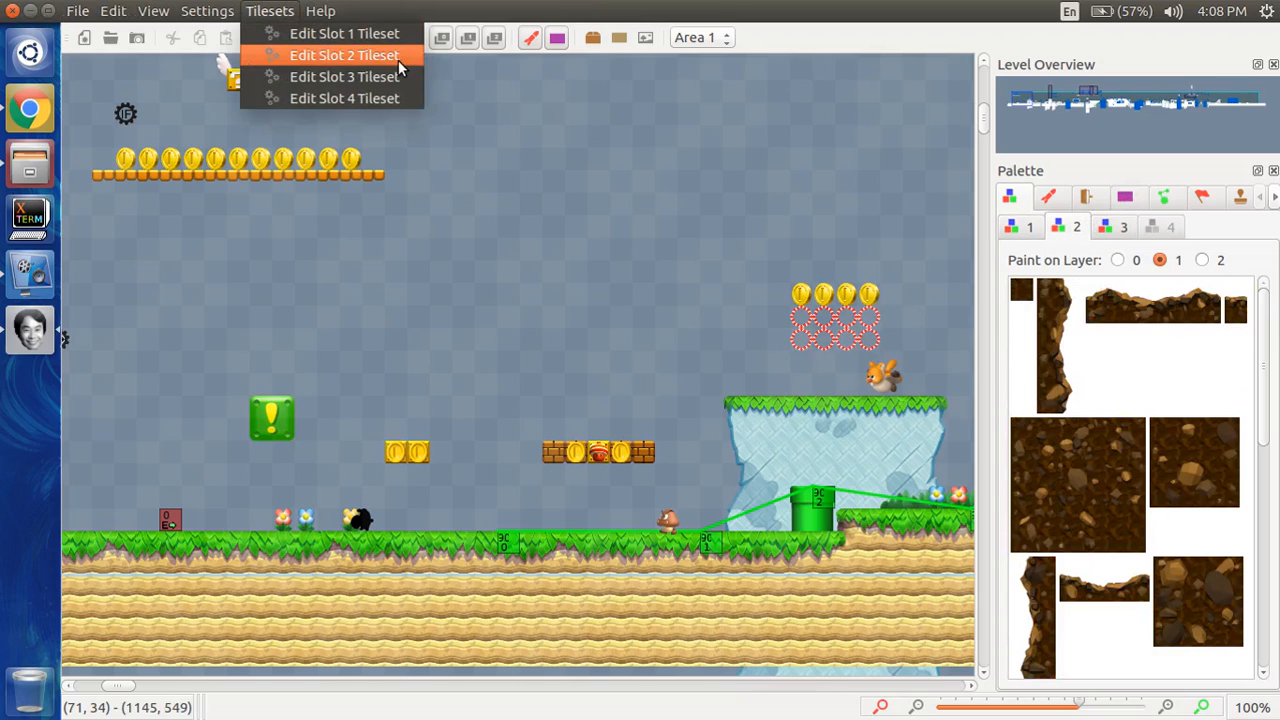
click(1084, 229)
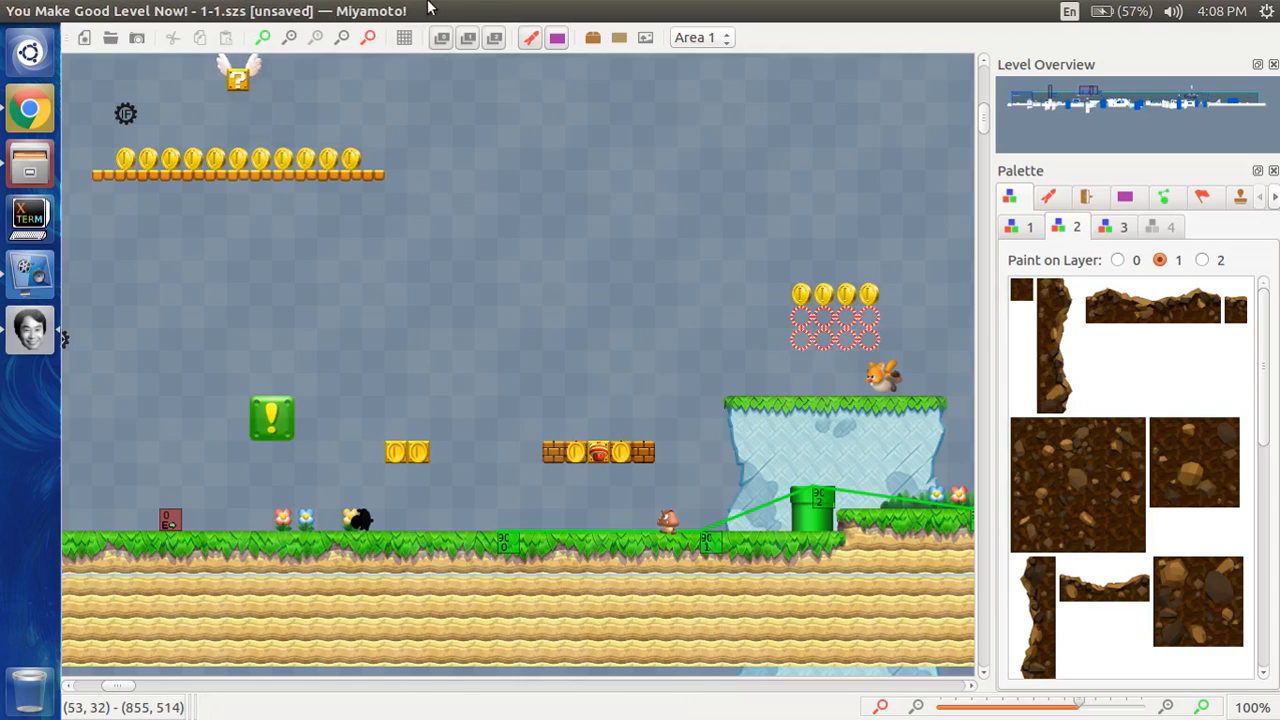
click(286, 10)
click(298, 51)
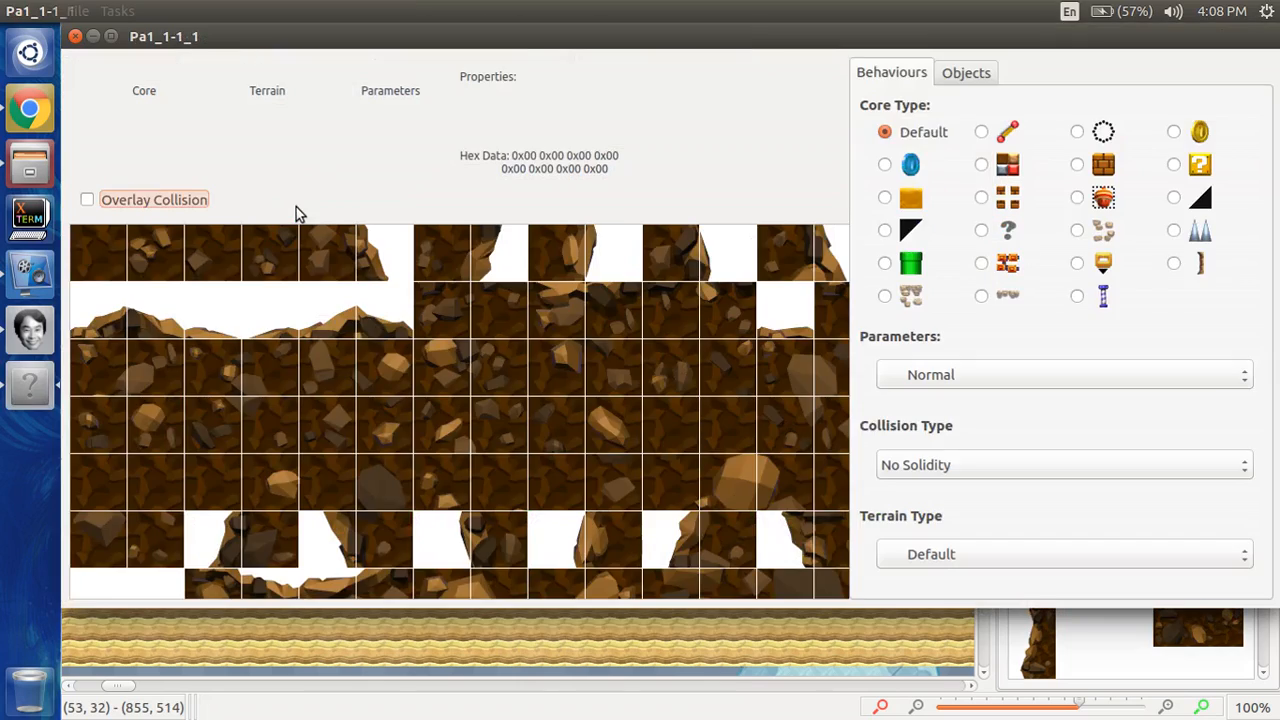
- Look through the tiles of the slot 2 tileset and their behaviour properties in the tileset editor
scroll(339, 295, down, 5)
scroll(339, 295, up, 5)
scroll(339, 295, down, 5)
scroll(339, 295, up, 5)
scroll(339, 295, down, 5)
scroll(339, 295, up, 5)
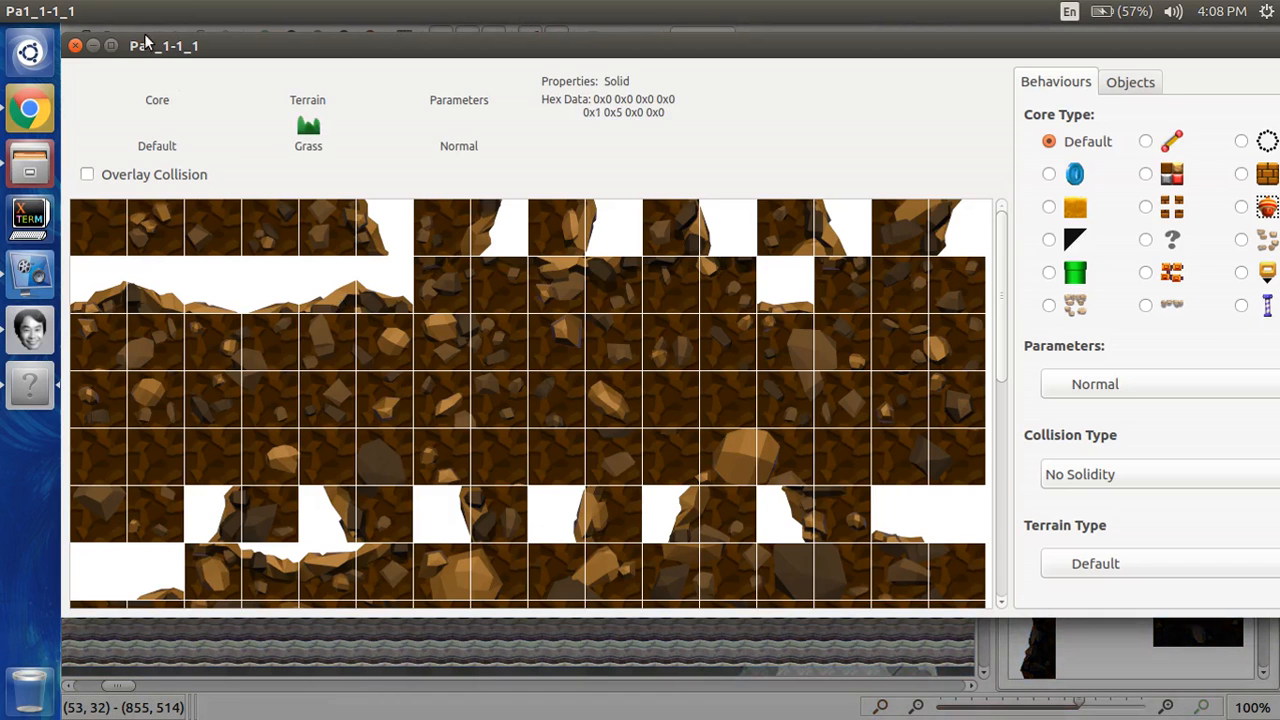
scroll(213, 384, down, 1)
scroll(213, 384, down, 5)
scroll(213, 384, up, 5)
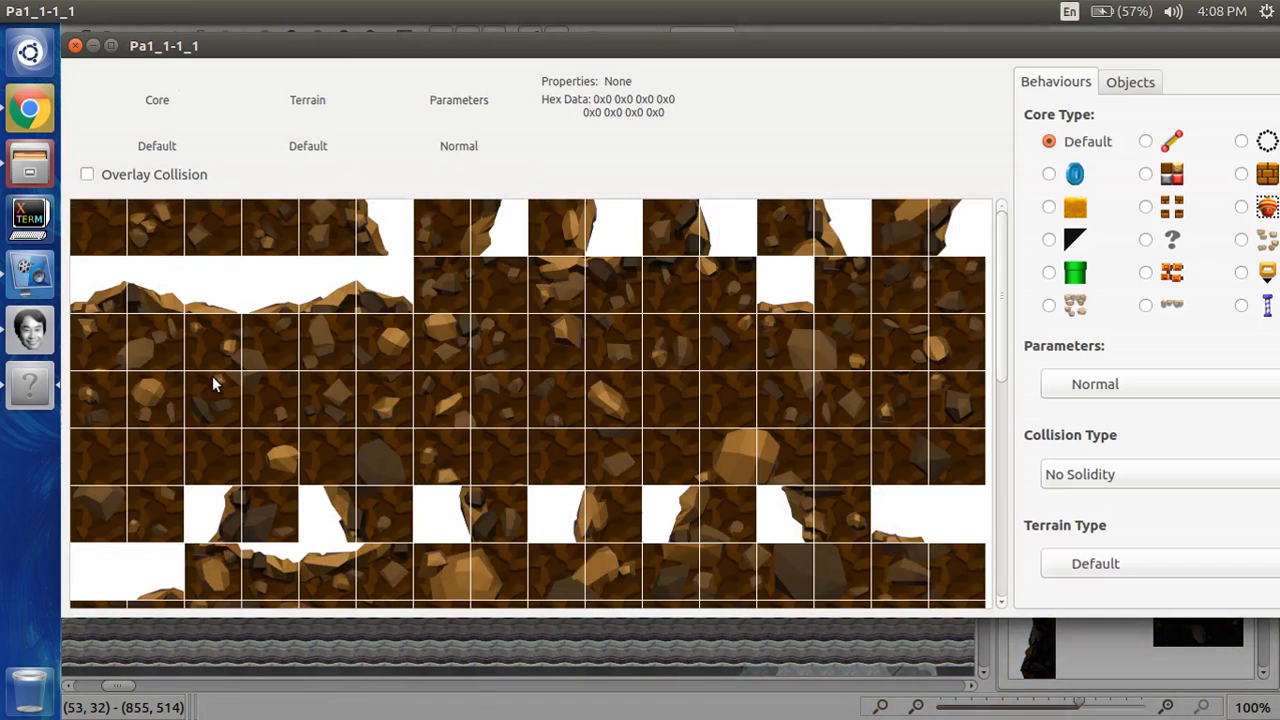
drag(697, 47, 750, 556)
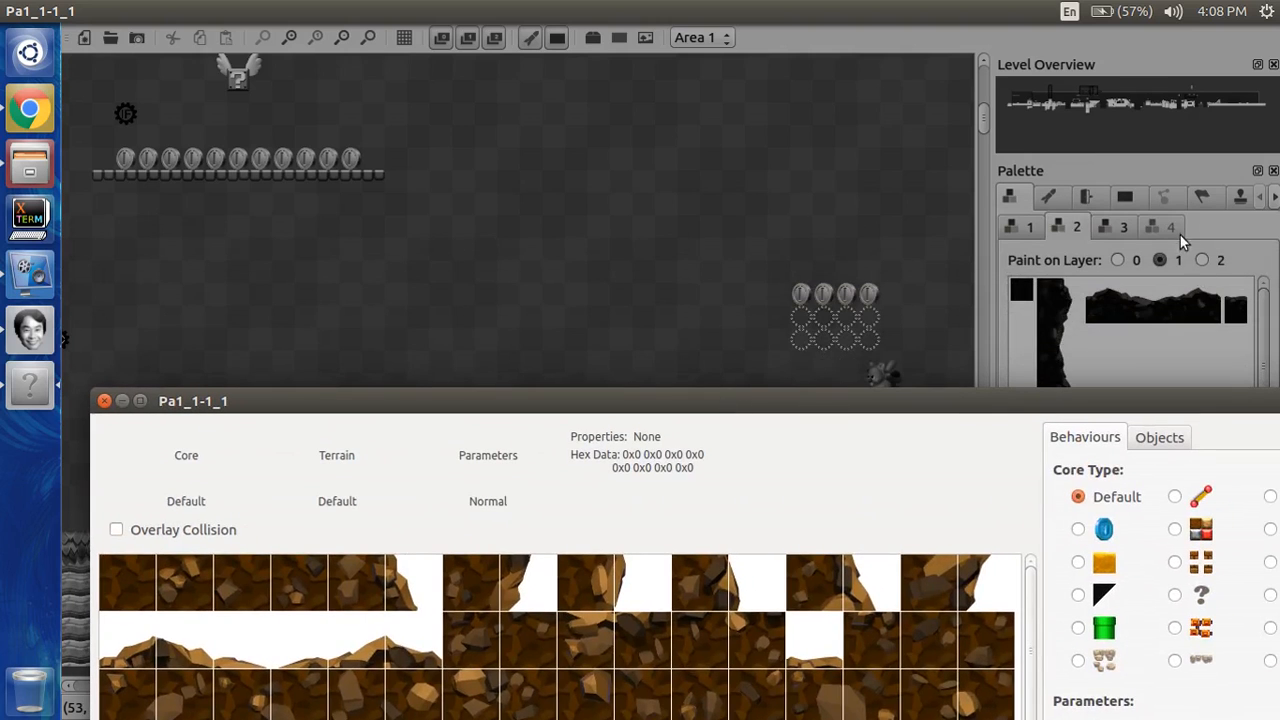
drag(903, 399, 923, 75)
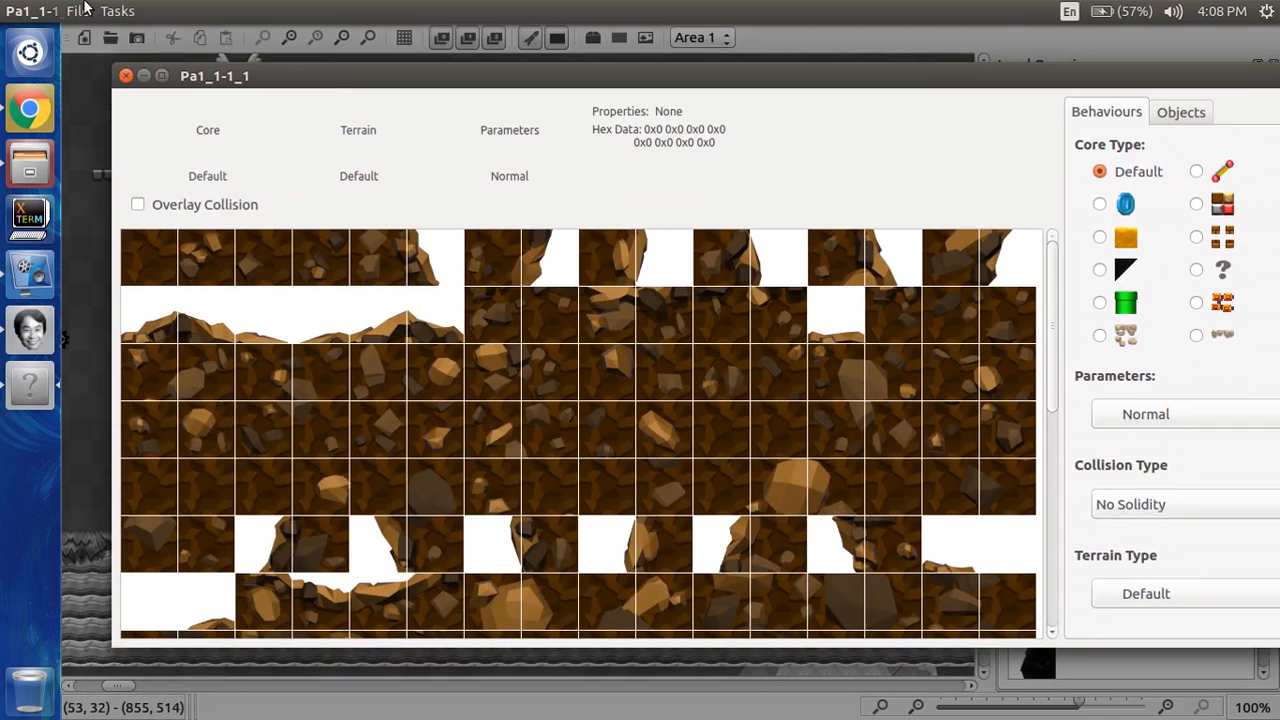
- Export the slot 2 tileset to the home folder as PaTilesetRock.arc
click(78, 11)
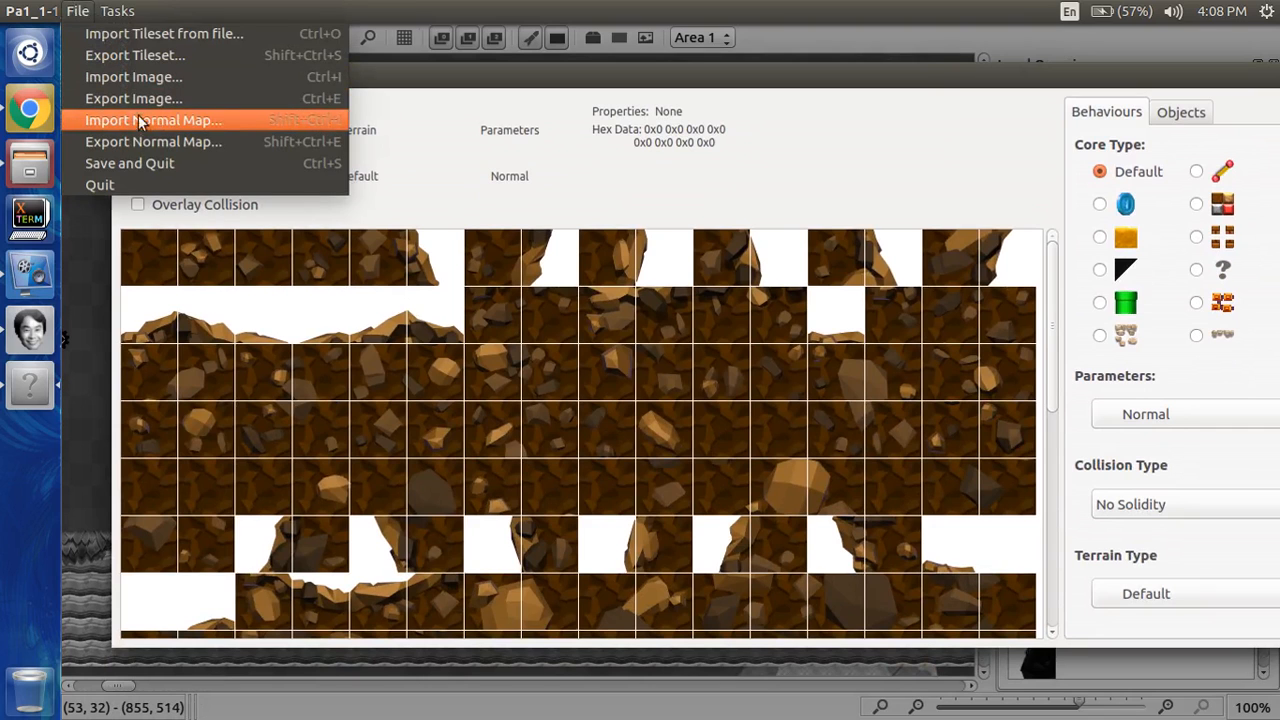
click(135, 55)
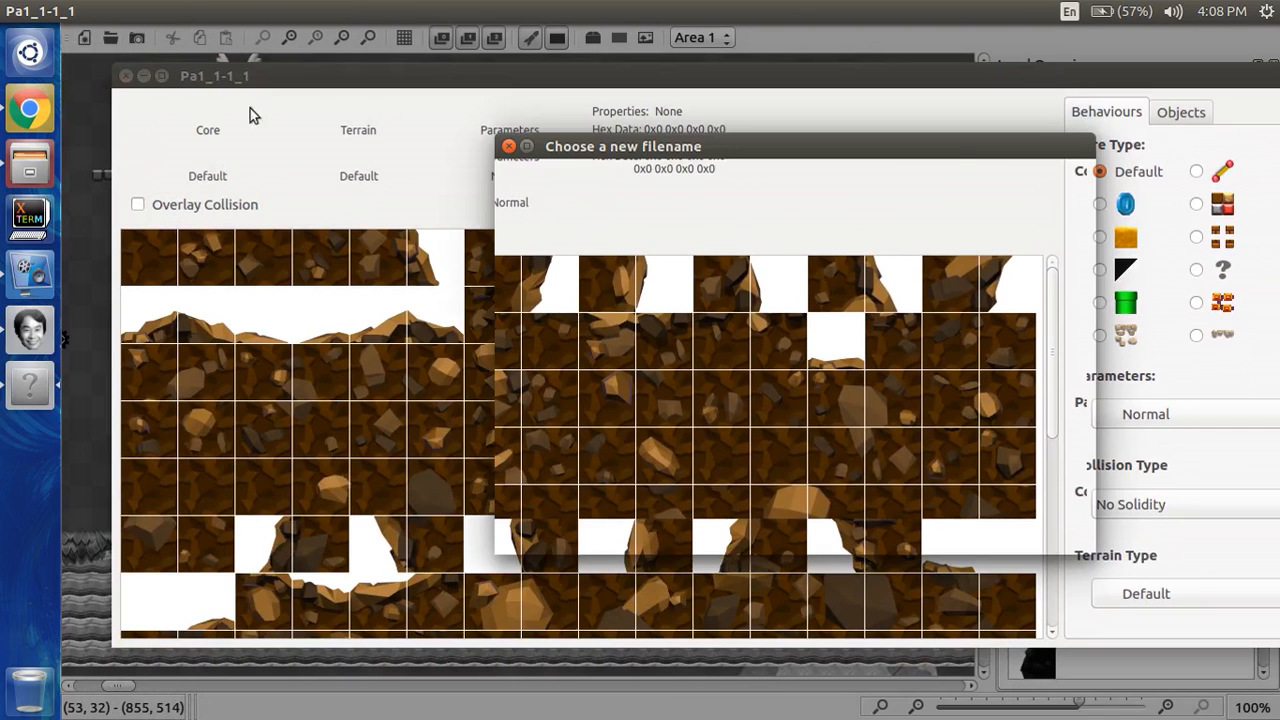
click(524, 240)
click(672, 500)
text(Pa)
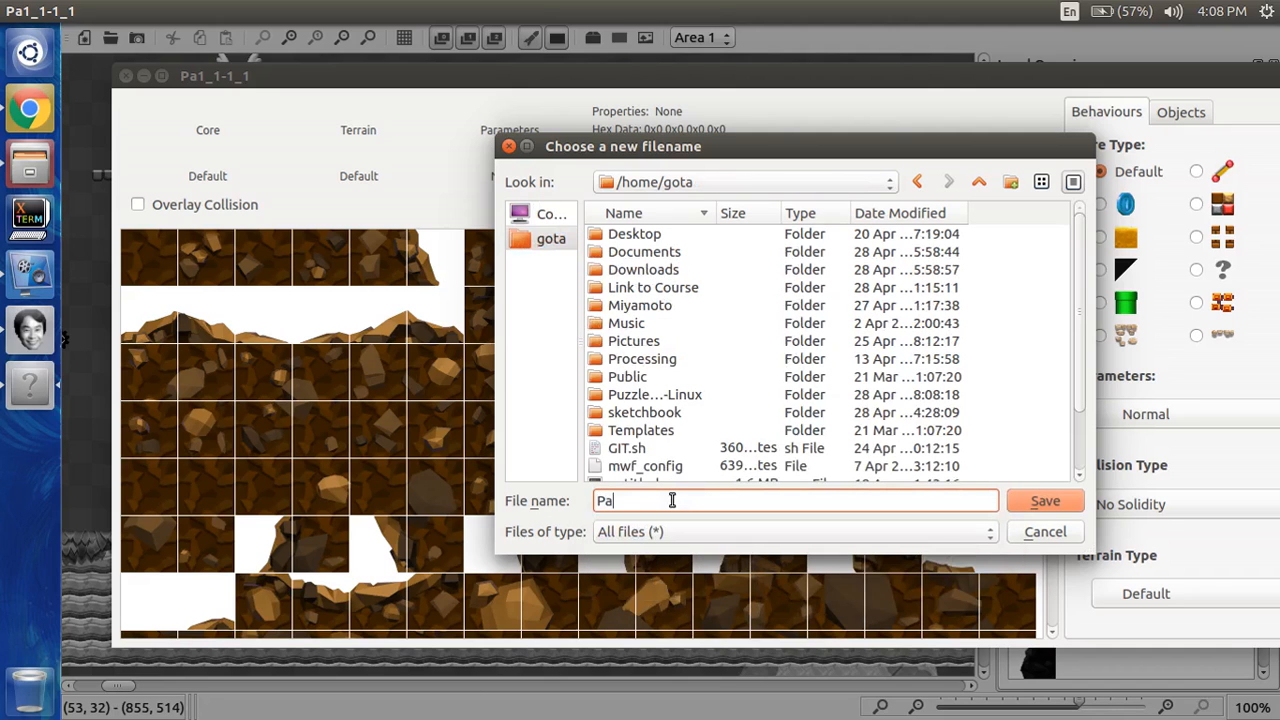
text(Tileset)
text(Rock.arc)
key(Return)
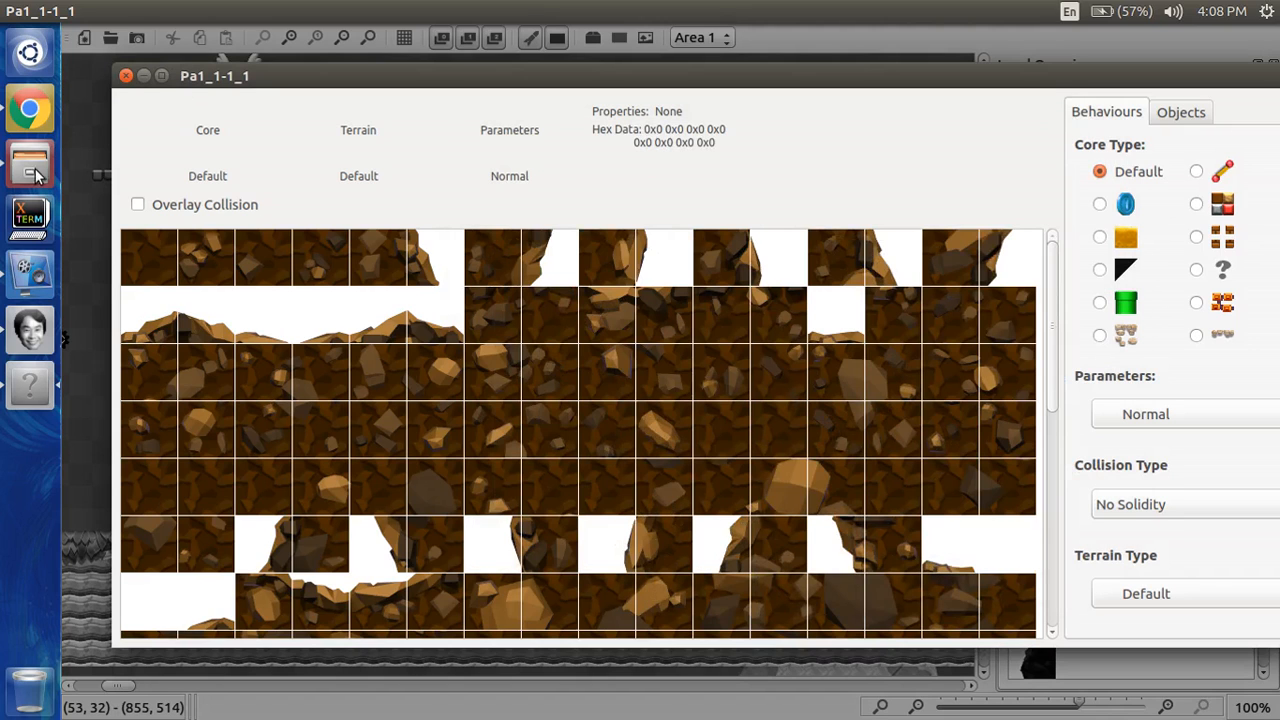
- View the ice and grass tiles further down the tileset, and close the tileset editor
drag(352, 73, 280, 63)
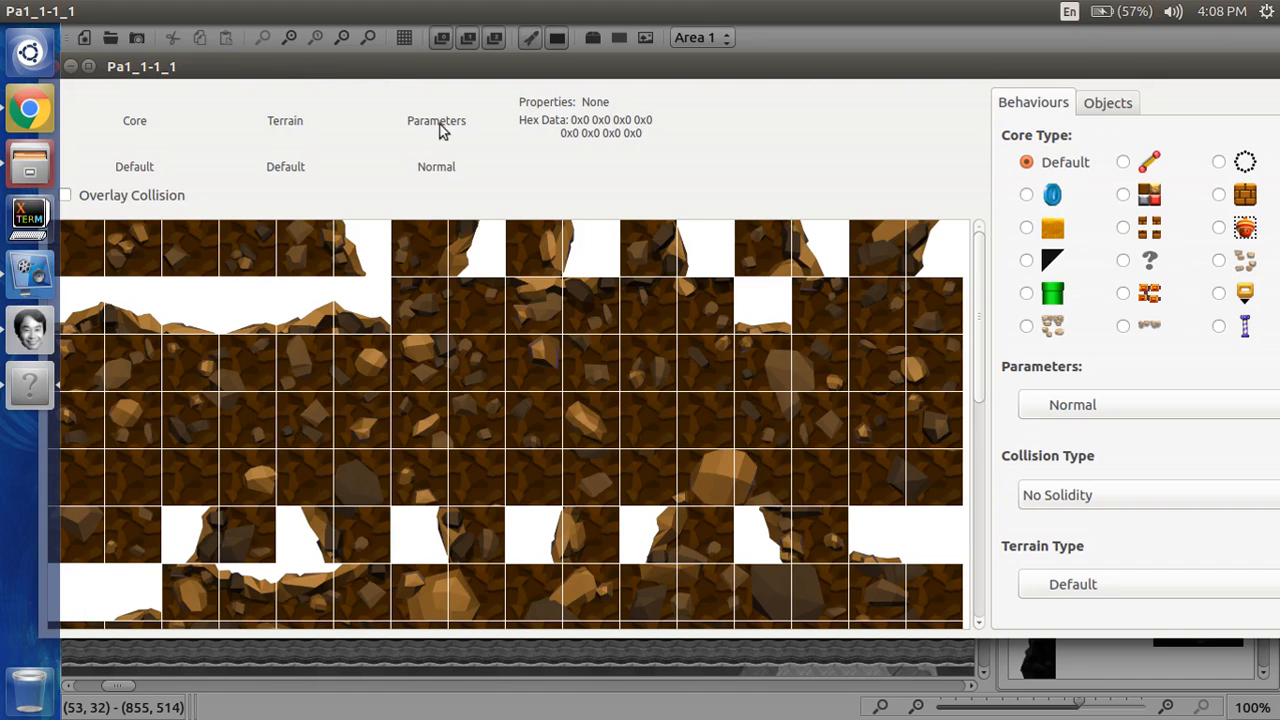
drag(380, 69, 448, 74)
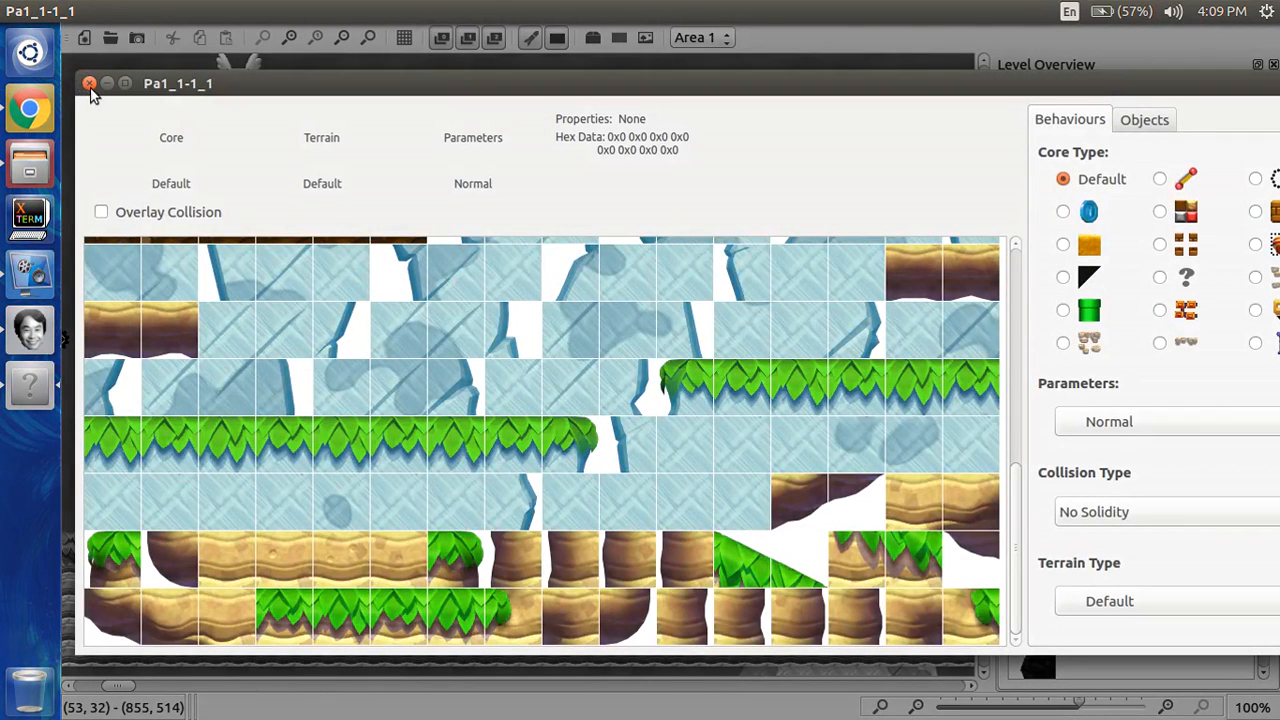
click(90, 85)
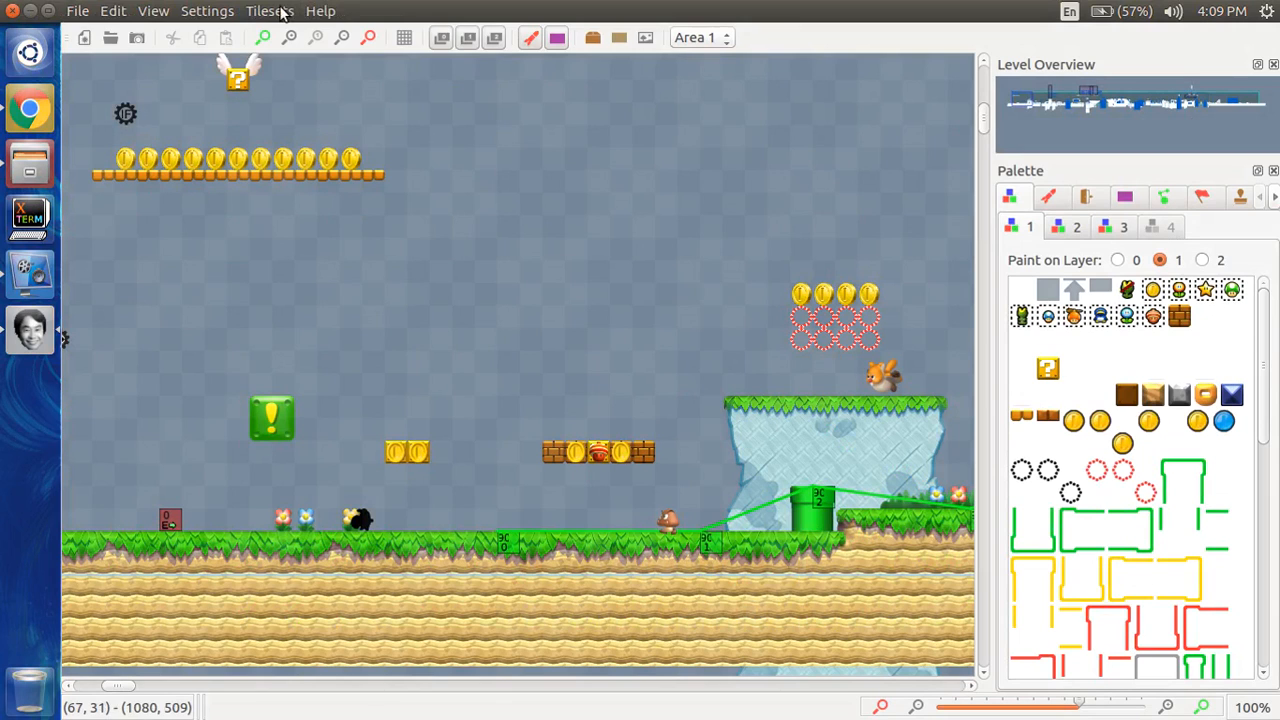
- Show the objects of tileset 2 again and open the slot 4 tileset for editing
click(1066, 228)
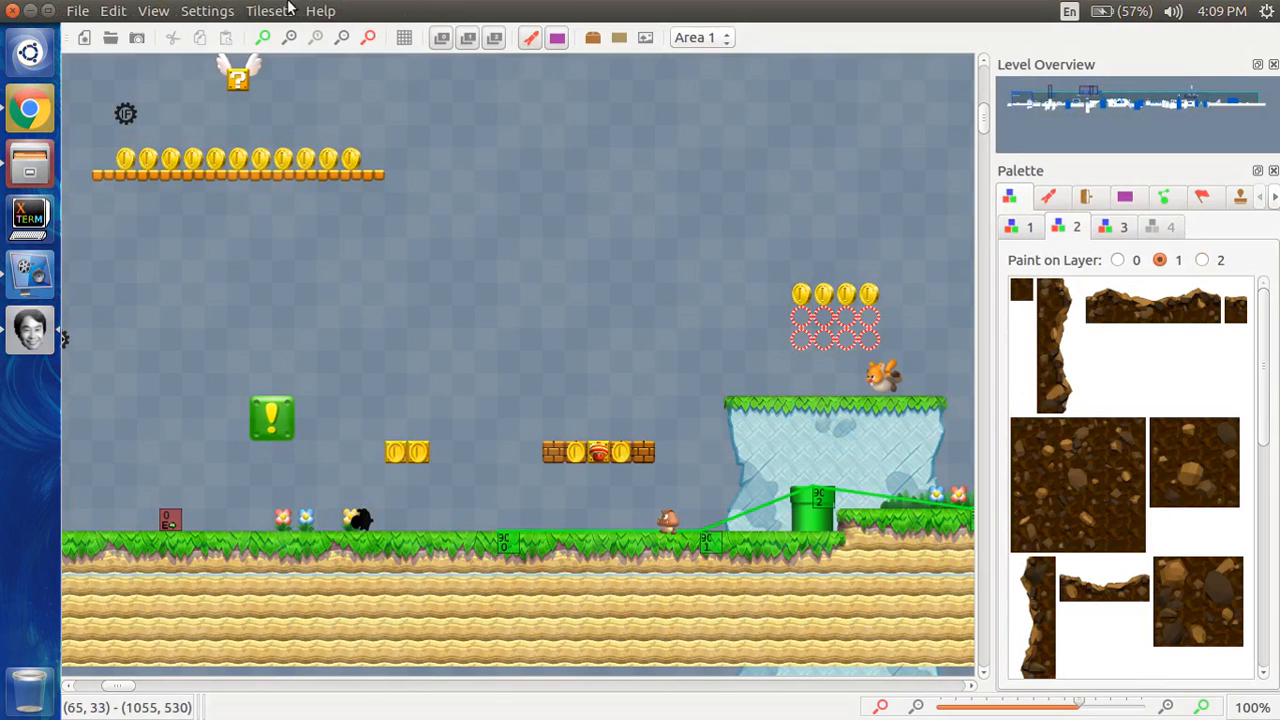
click(272, 10)
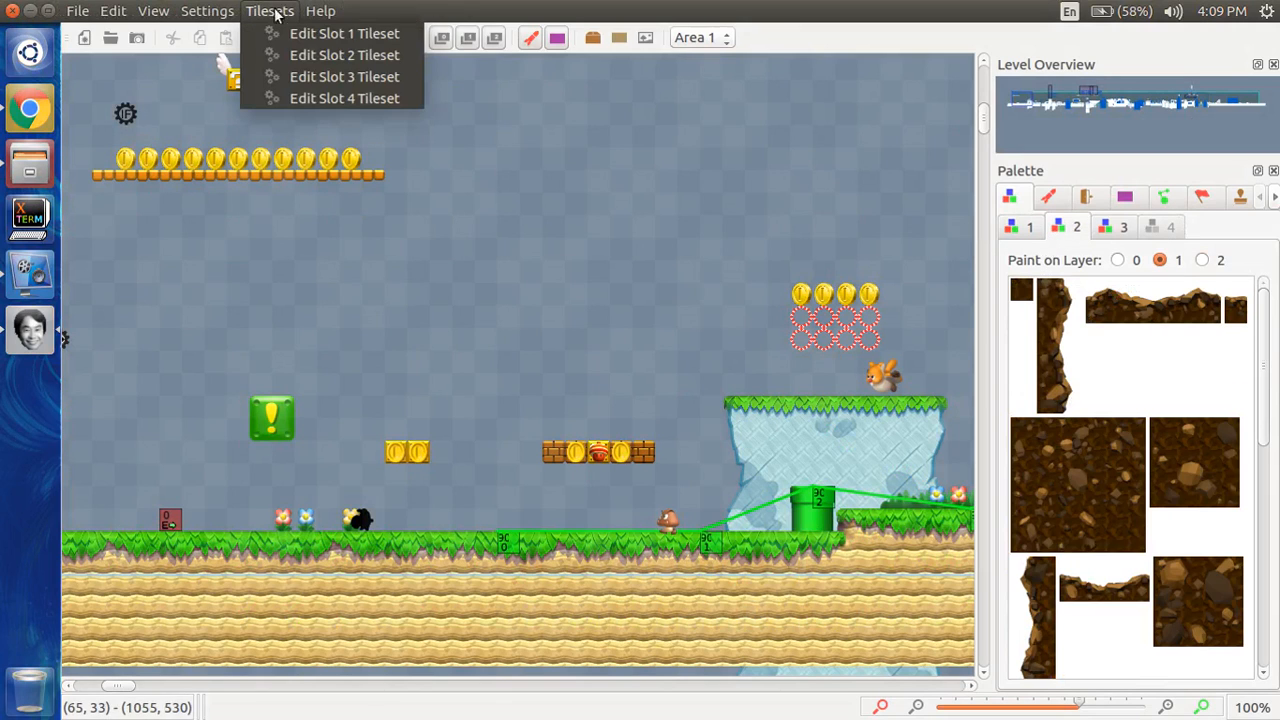
click(302, 97)
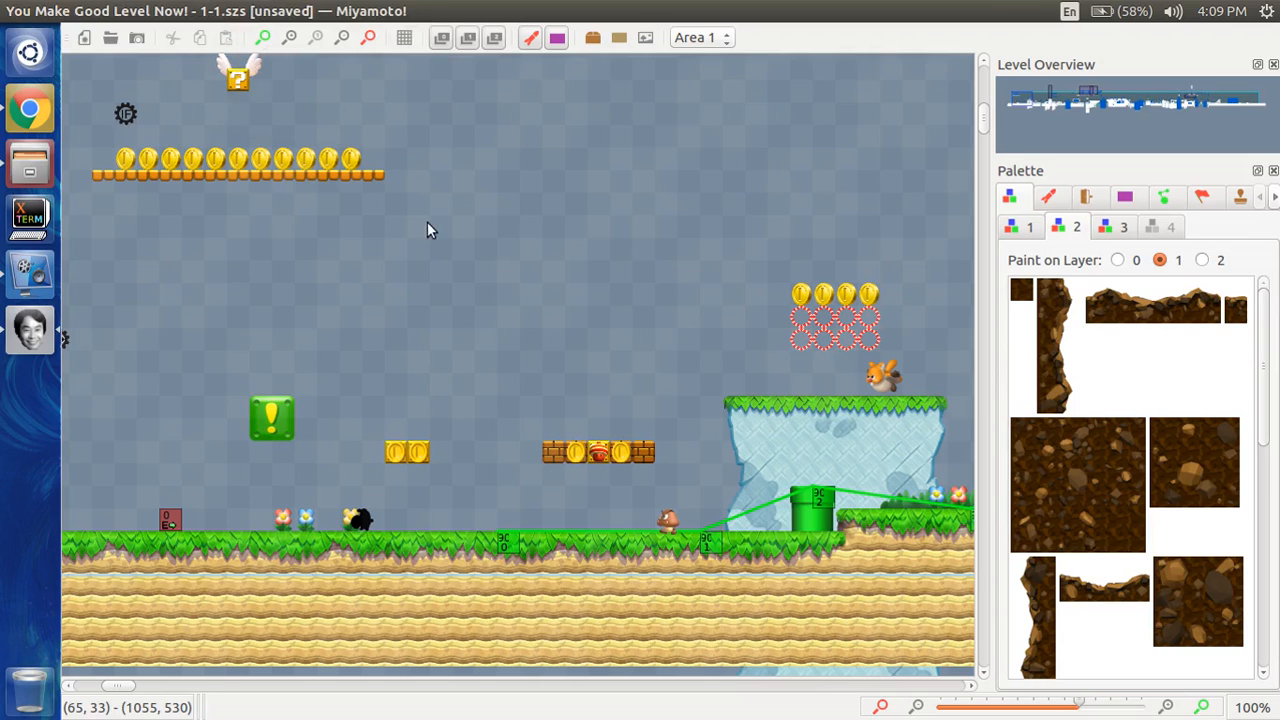
- Name the new slot 4 tileset Pa3_1-1_1 and confirm it
click(803, 390)
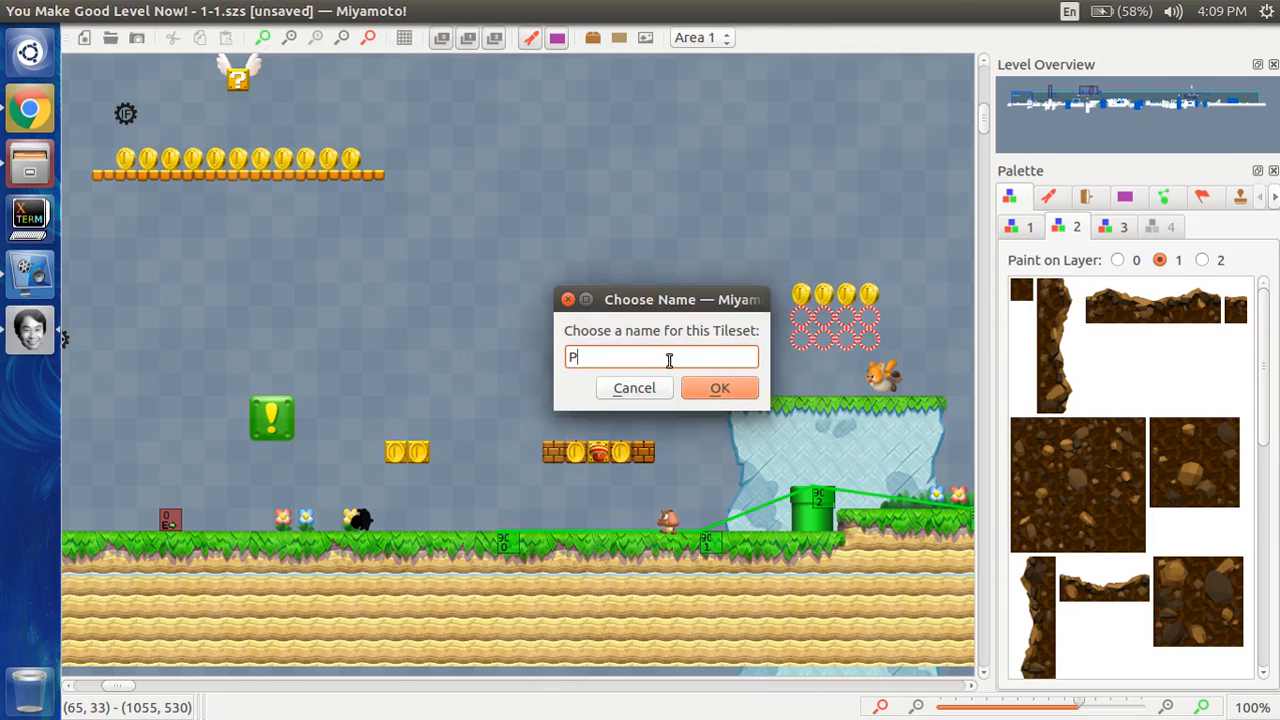
text(a)
text(1-1)
drag(671, 351, 601, 359)
click(659, 361)
text(1)
click(722, 388)
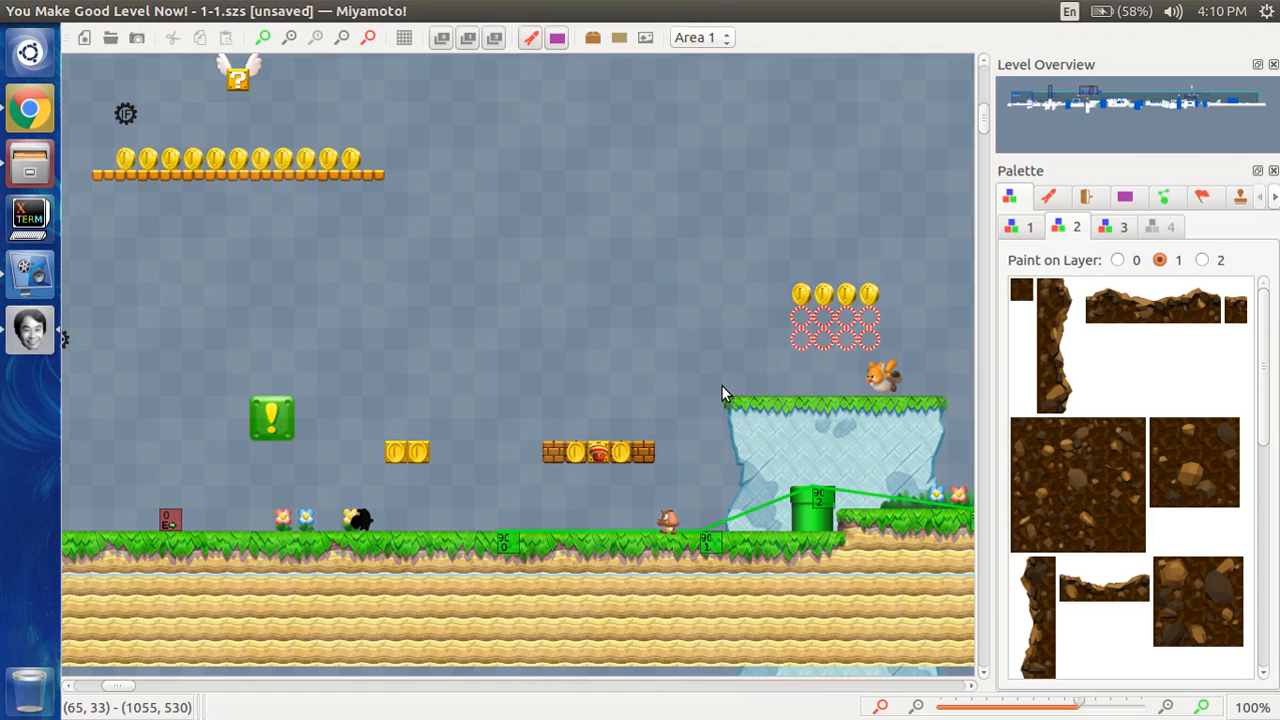
- Import the PaTilesetRandom file from the home folder into the empty slot 4 tileset
drag(248, 36, 296, 99)
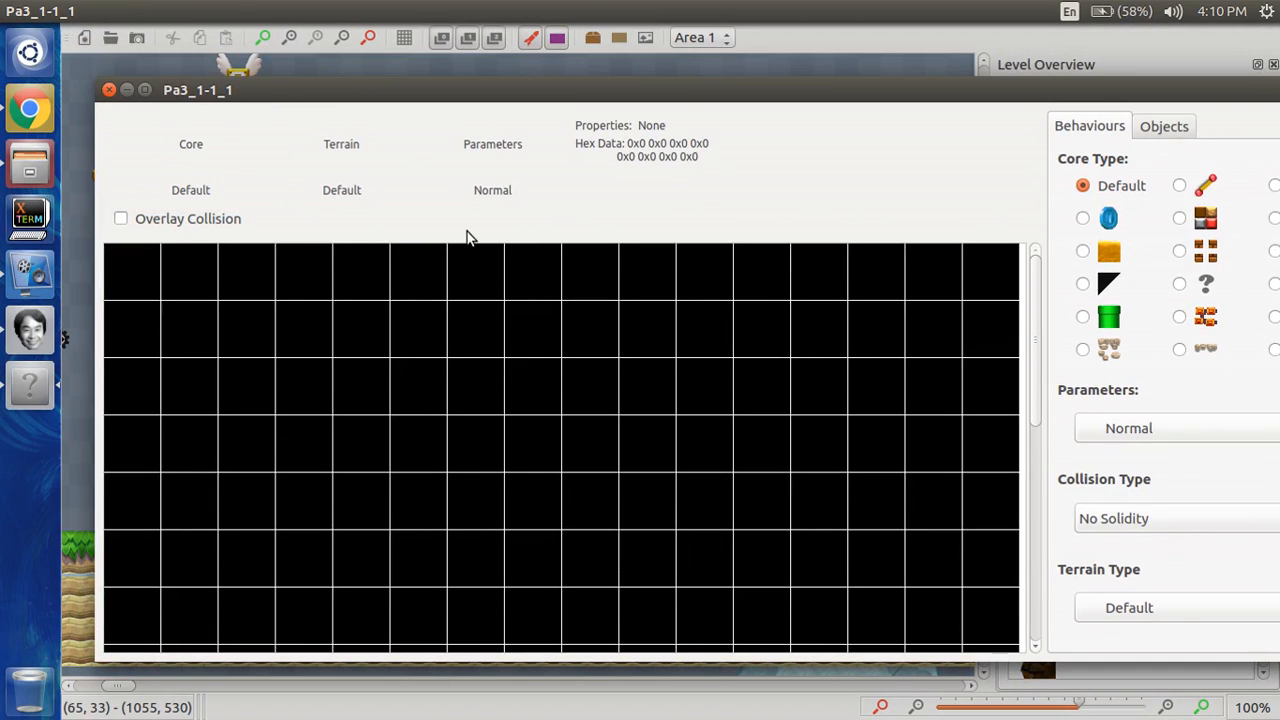
mouse_move(177, 93)
mouse_down()
mouse_move(195, 95)
mouse_move(175, 96)
mouse_up()
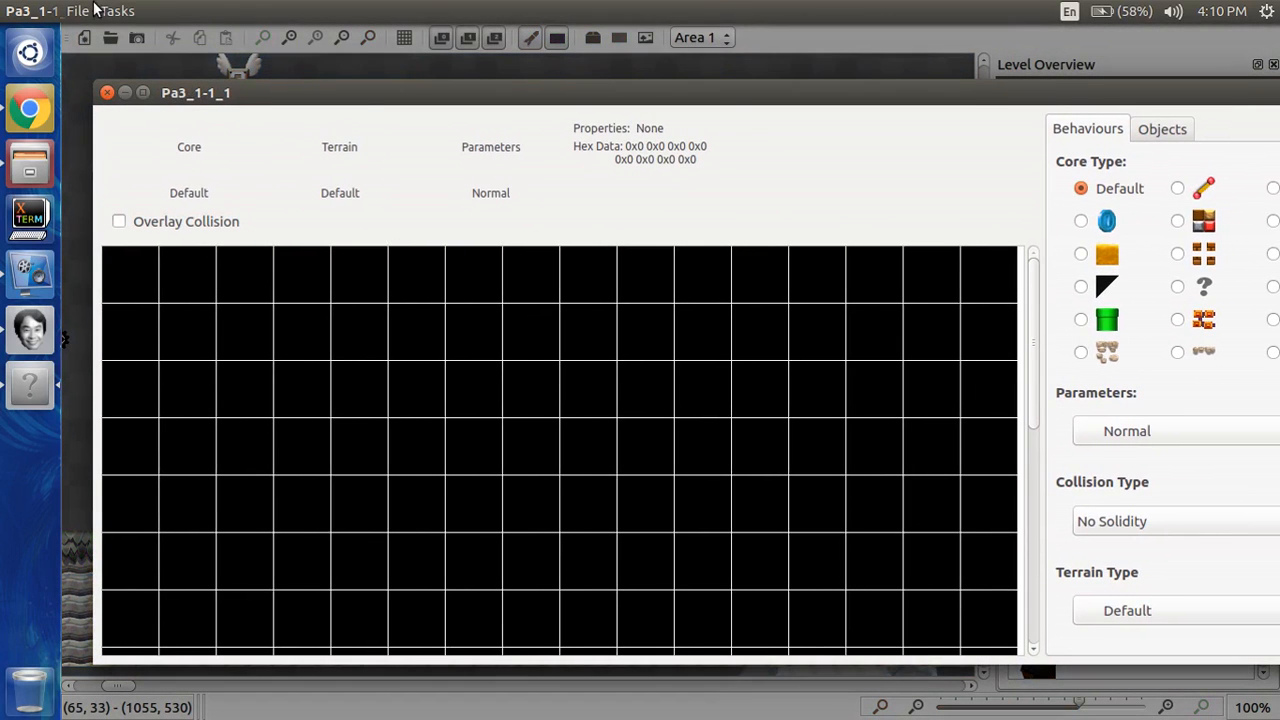
click(88, 10)
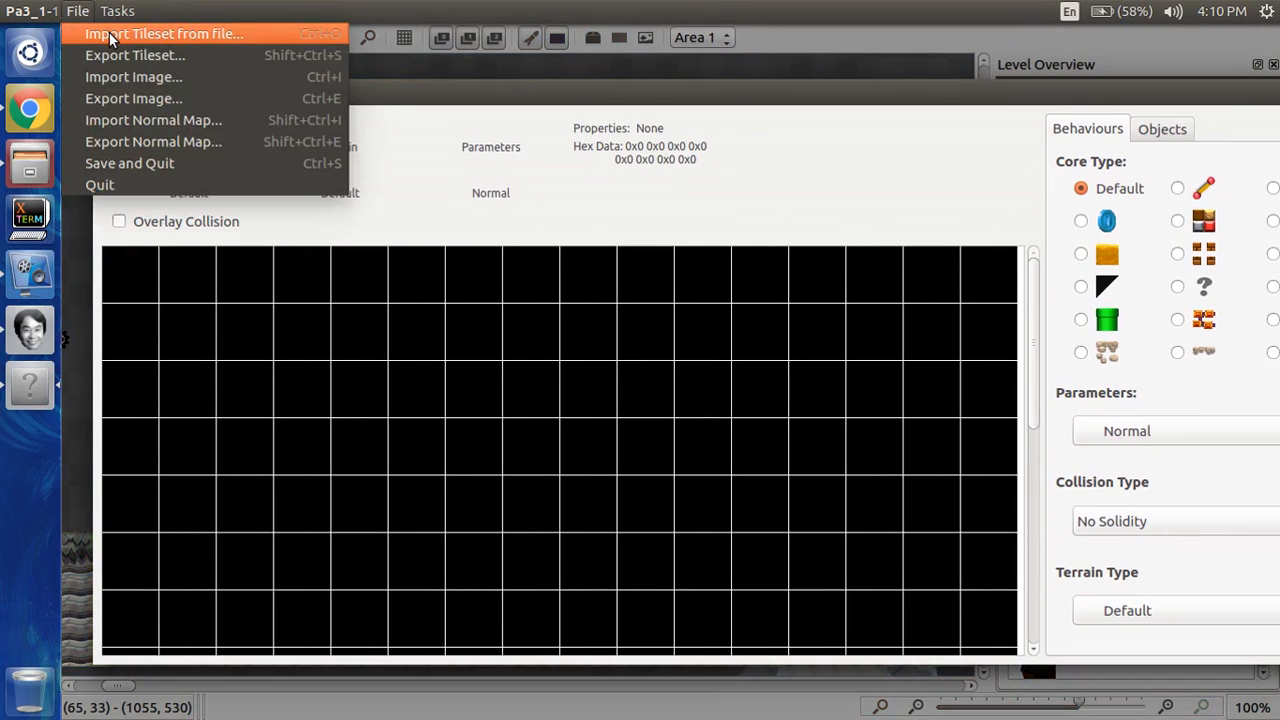
click(110, 38)
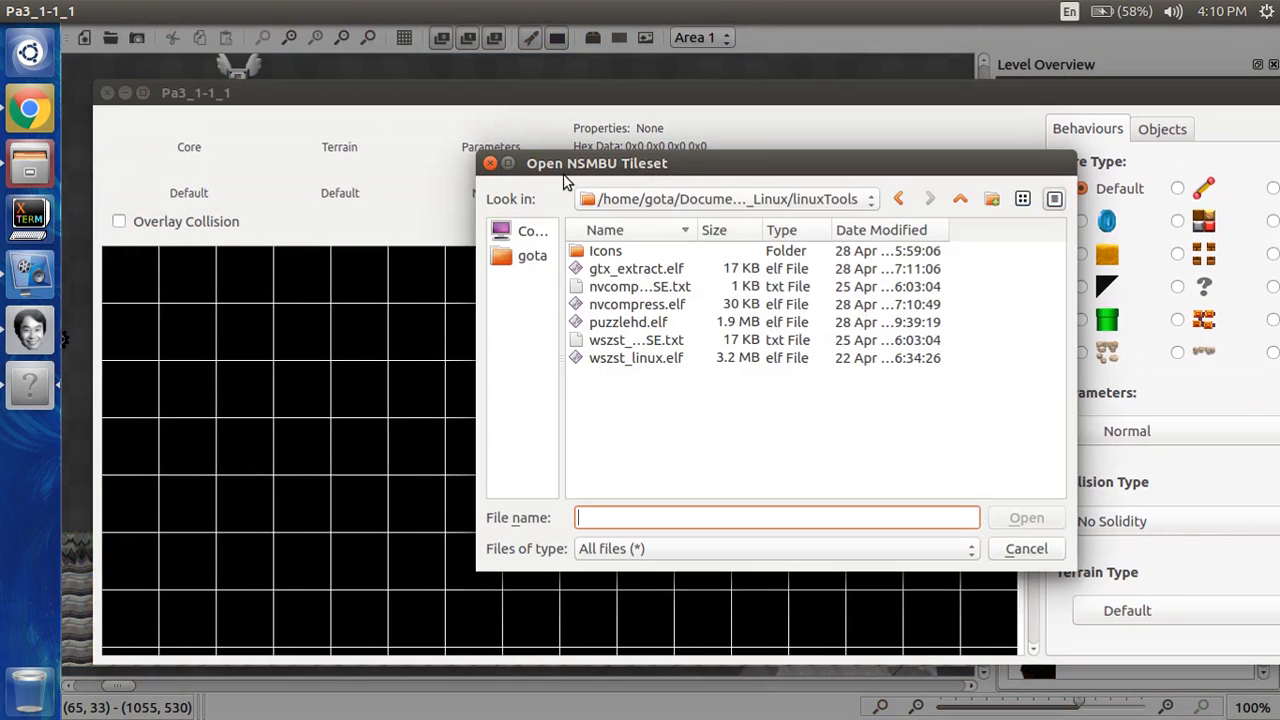
click(526, 255)
scroll(612, 395, down, 2)
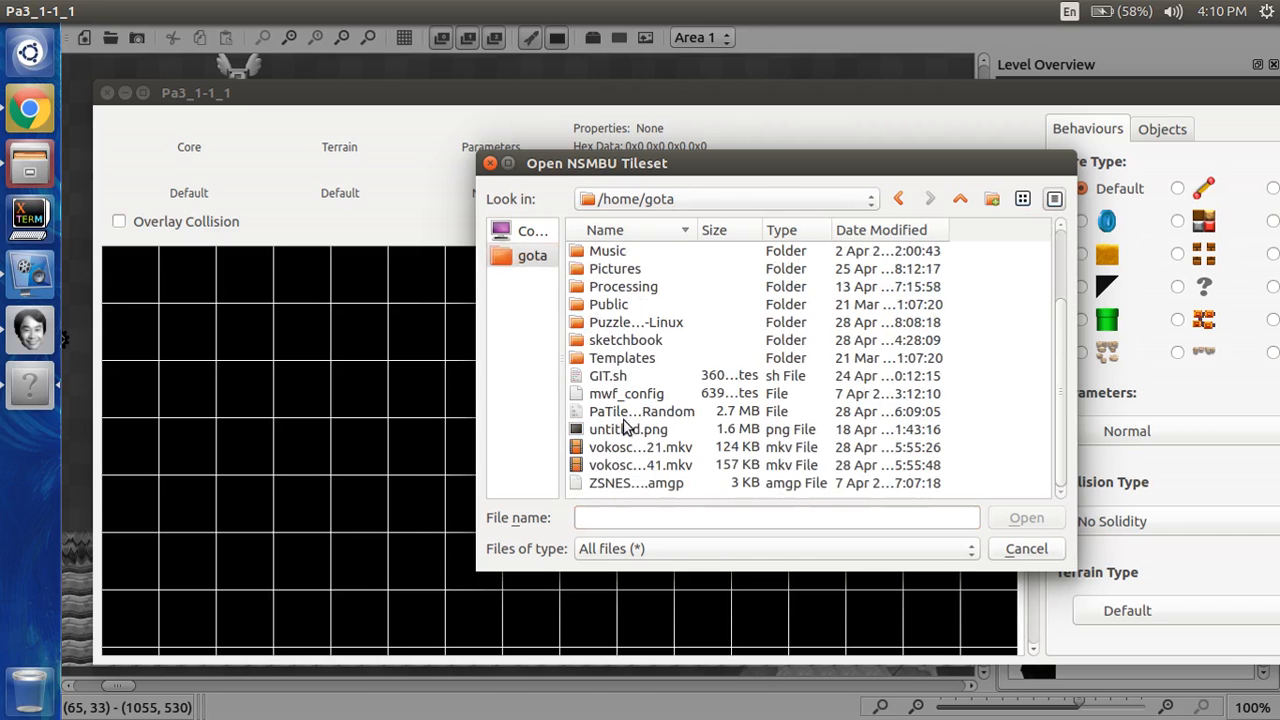
click(625, 411)
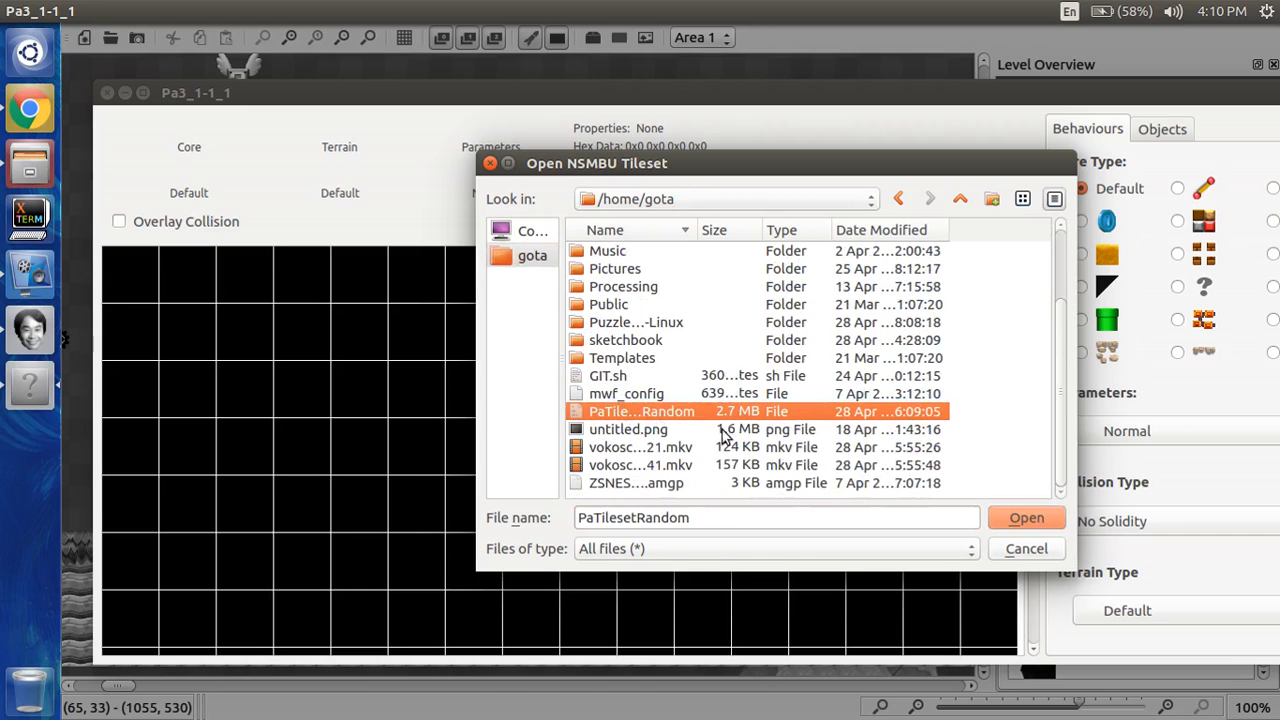
click(1022, 520)
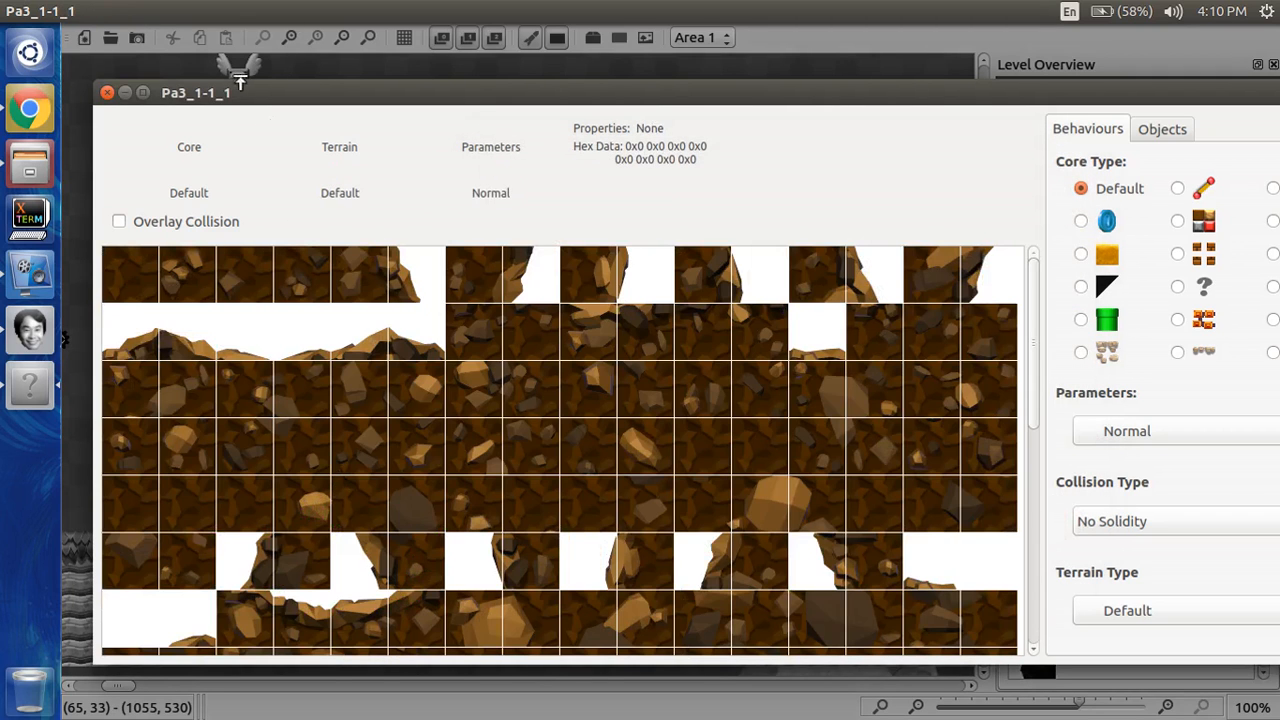
- Save the imported tileset, quit the tileset editor and show the objects of tileset 4
click(78, 11)
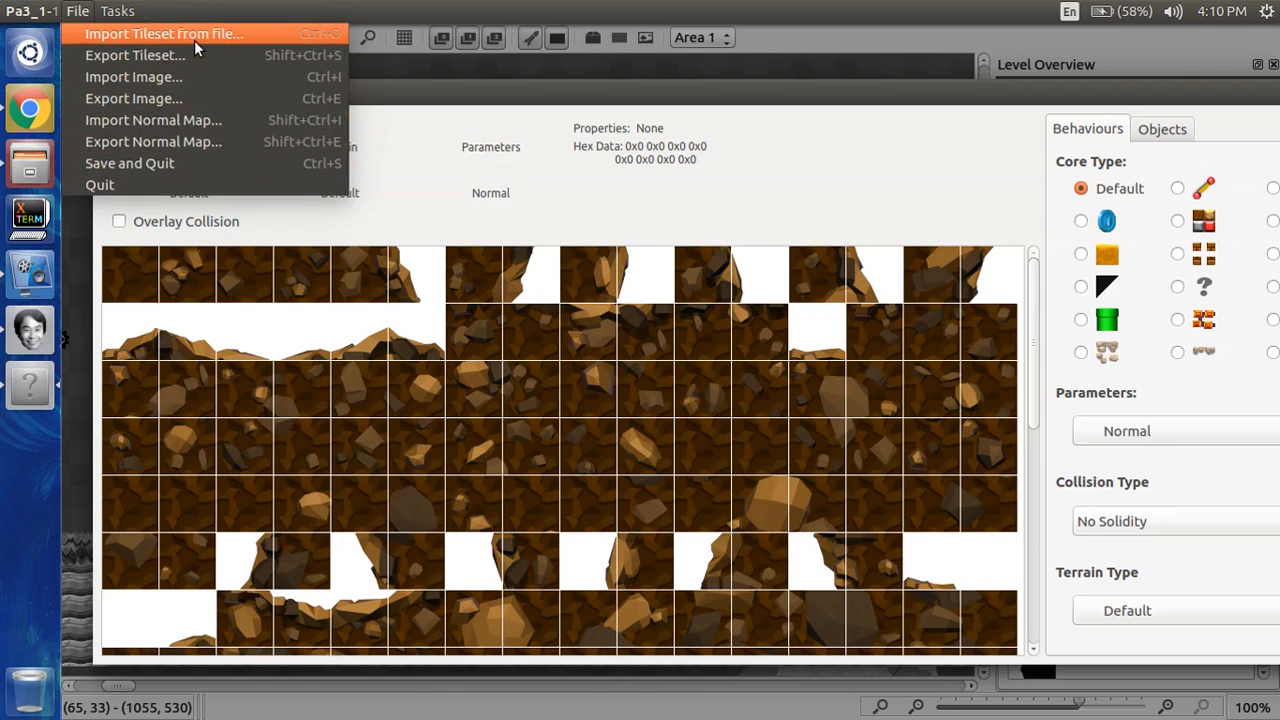
click(210, 162)
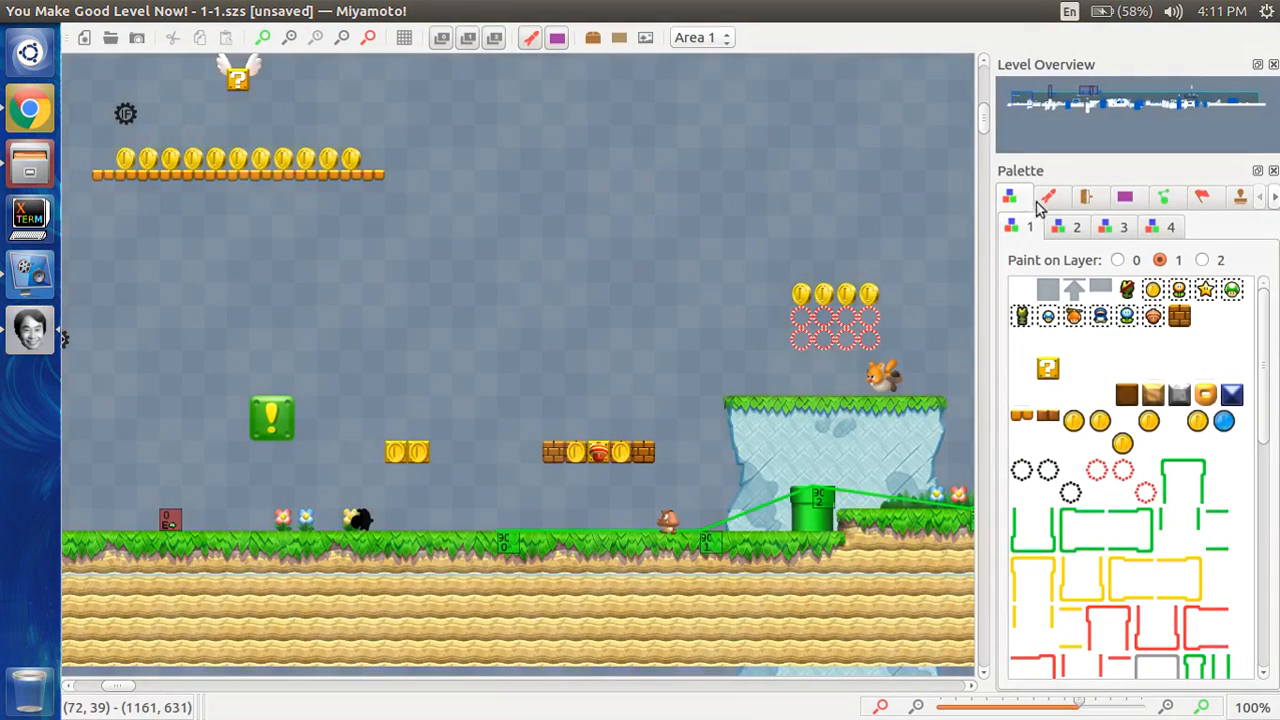
click(1160, 228)
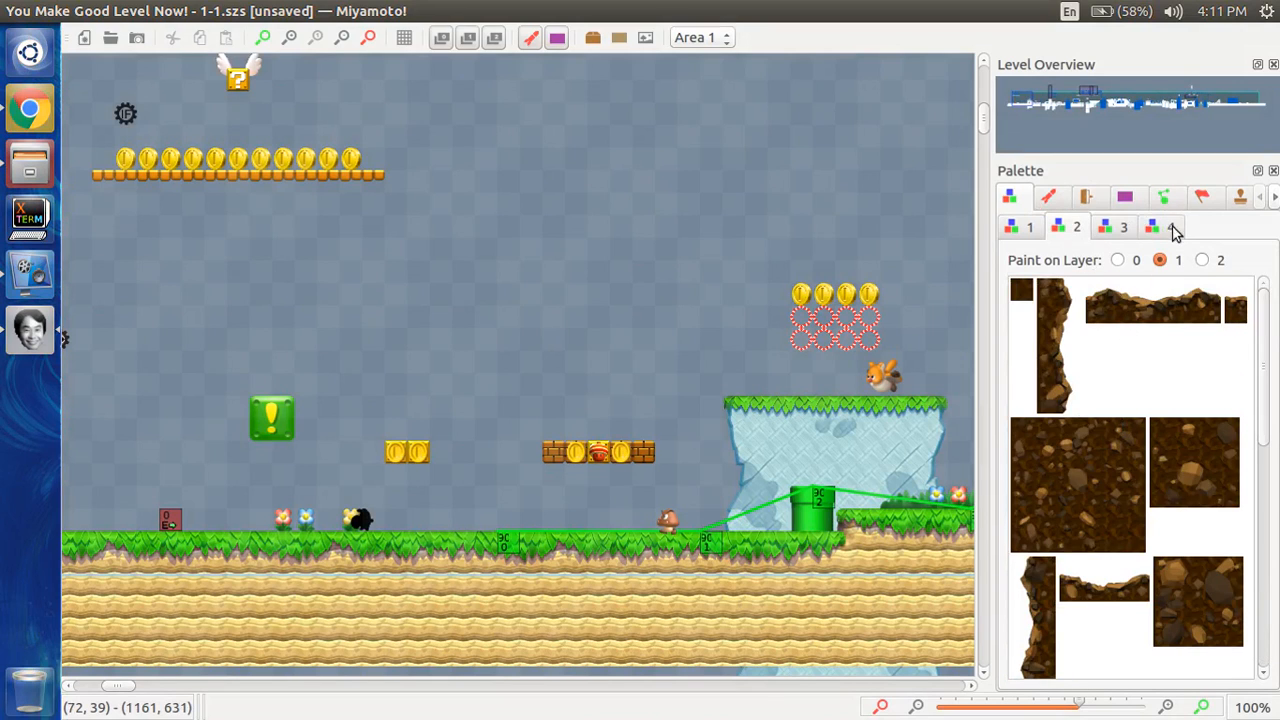
- Paint a 10 by 7 tile rock block from tileset 4 in the sky and add the vertical rock edge beside it
click(1127, 438)
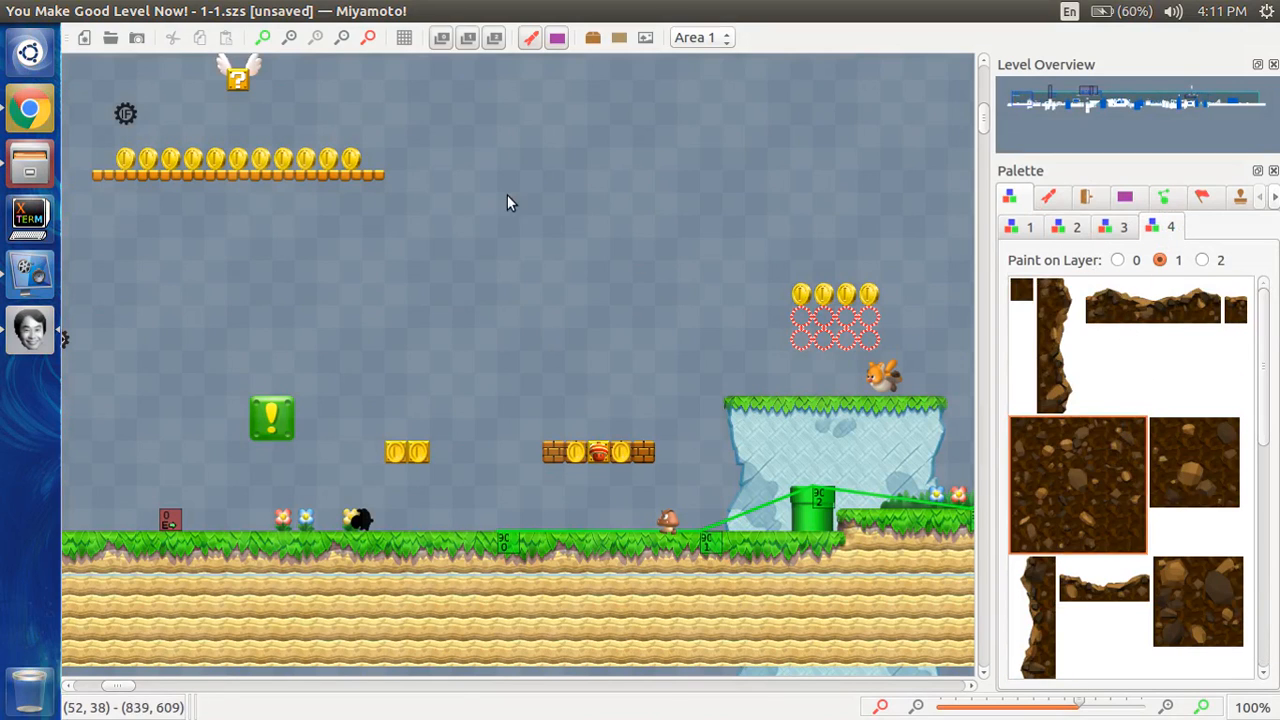
drag(507, 196, 711, 340)
click(1062, 345)
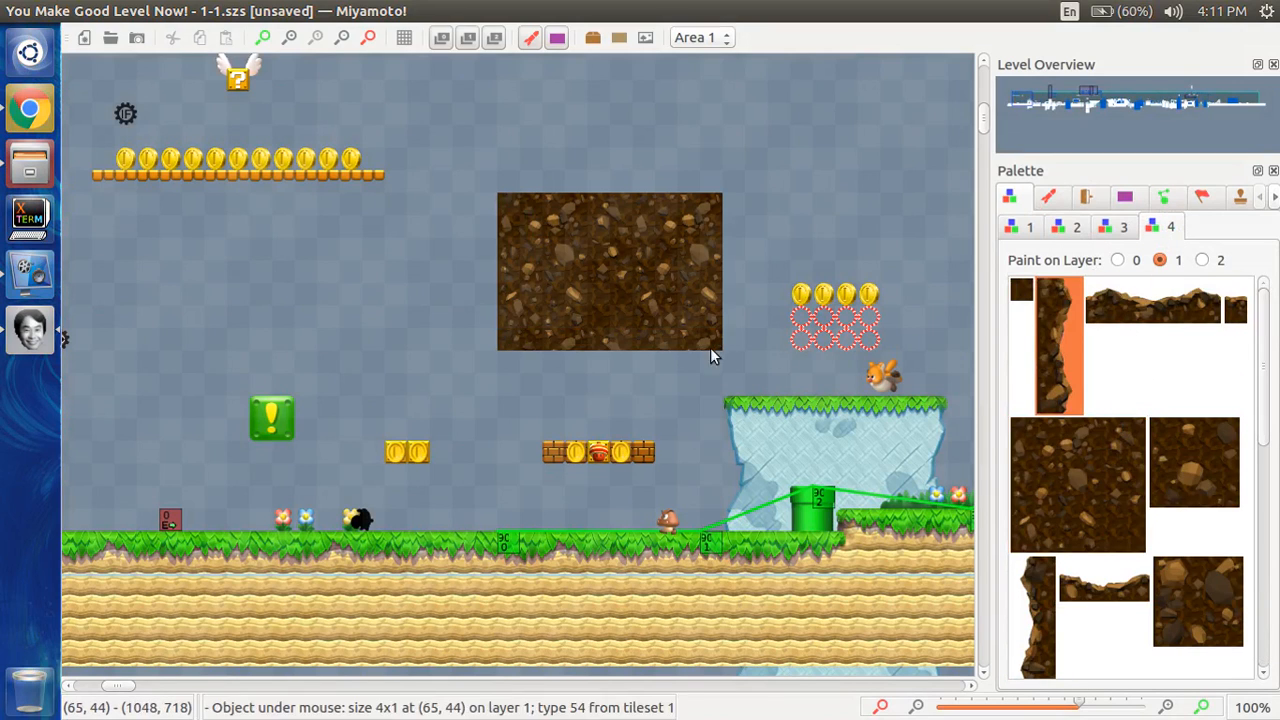
click(718, 234)
click(732, 192)
- Select the rock objects painted in the sky and delete them
scroll(733, 195, right, 3)
scroll(733, 195, down, 1)
drag(736, 198, 592, 286)
click(740, 150)
drag(654, 226, 399, 240)
key(Delete)
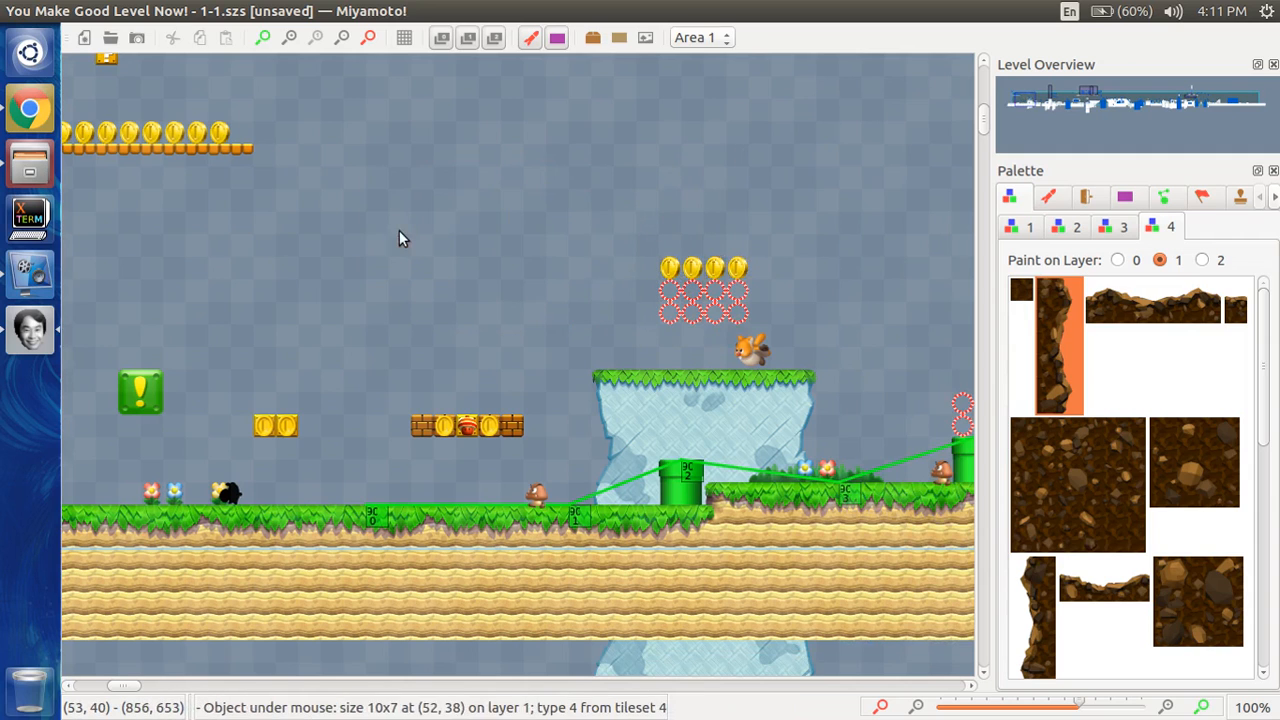
- Paint a grass-topped ice platform from tileset 4 in the sky, with a 3 by 10 tile ice wall reaching down to the ground
scroll(1181, 482, down, 5)
scroll(1181, 476, down, 2)
click(1095, 547)
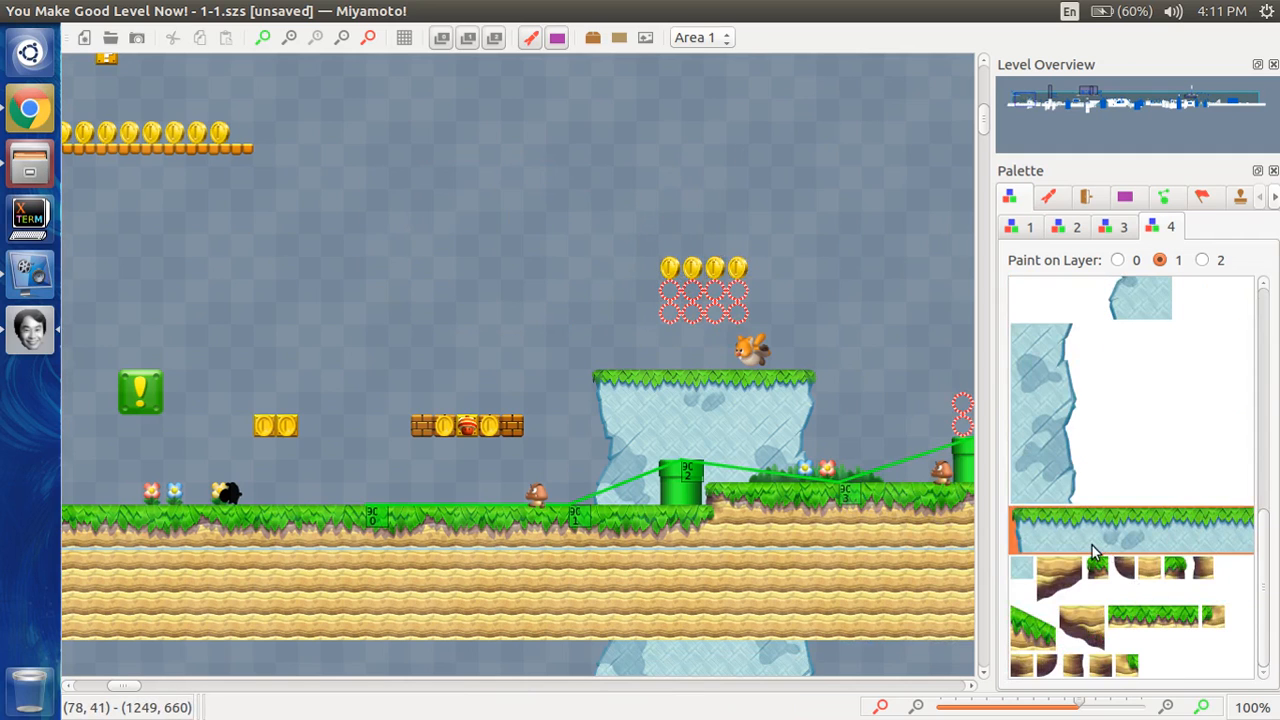
right_click(398, 247)
drag(431, 267, 571, 495)
click(1030, 405)
drag(579, 382, 570, 381)
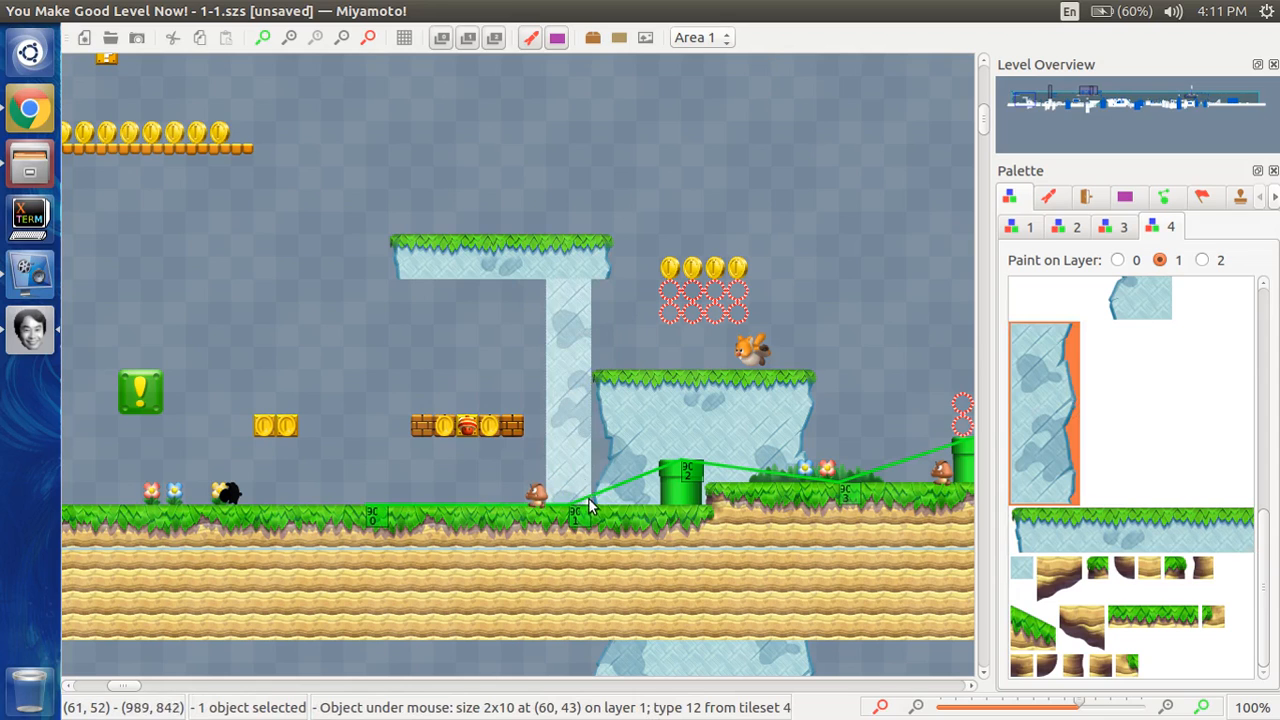
drag(591, 501, 601, 501)
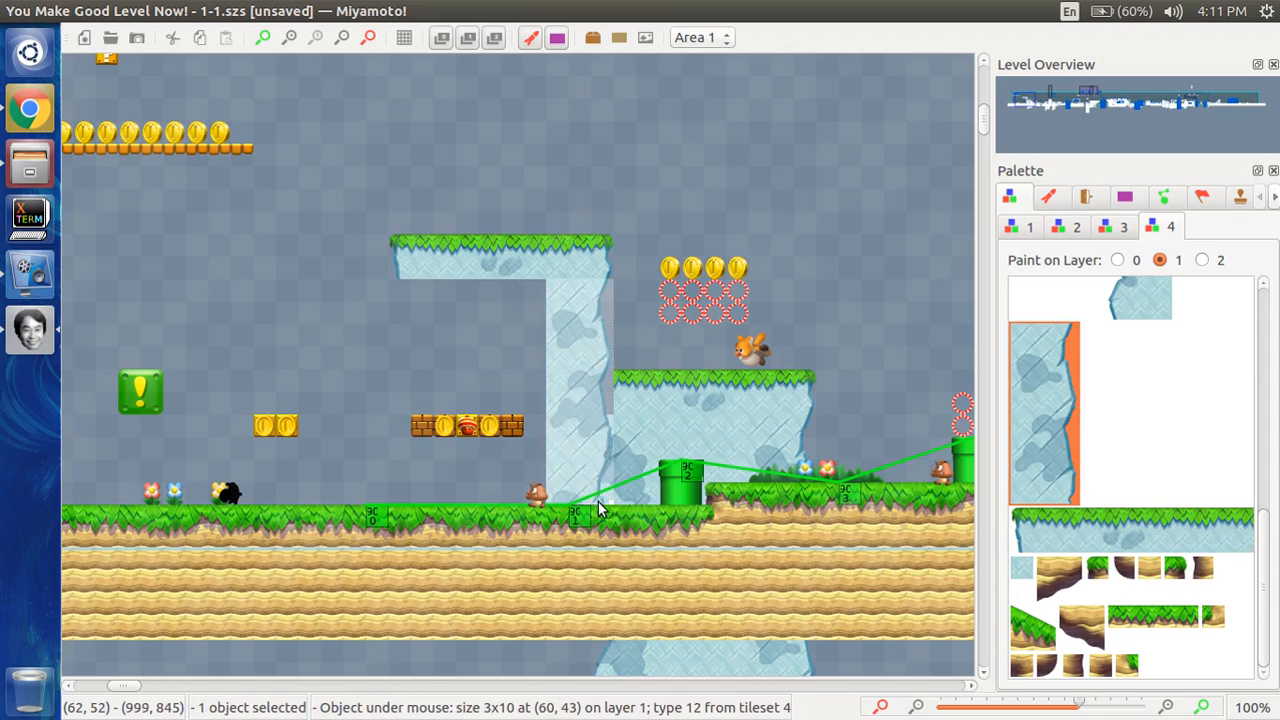
- Select the painted ice platform and ice wall and delete both
click(509, 341)
mouse_move(367, 195)
mouse_down()
mouse_move(628, 311)
mouse_move(607, 302)
mouse_up()
key(Delete)
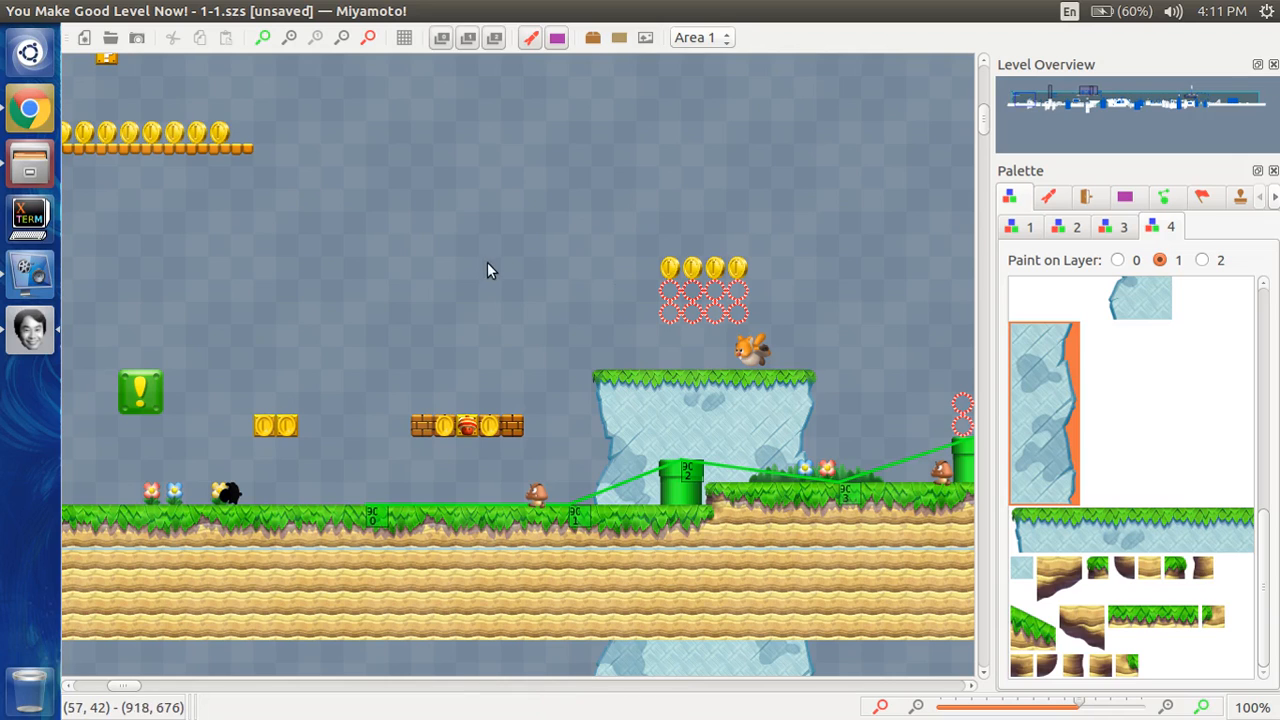
- Switch the palette from the tileset 1 objects to the sprites and clear the koopa search
click(1036, 232)
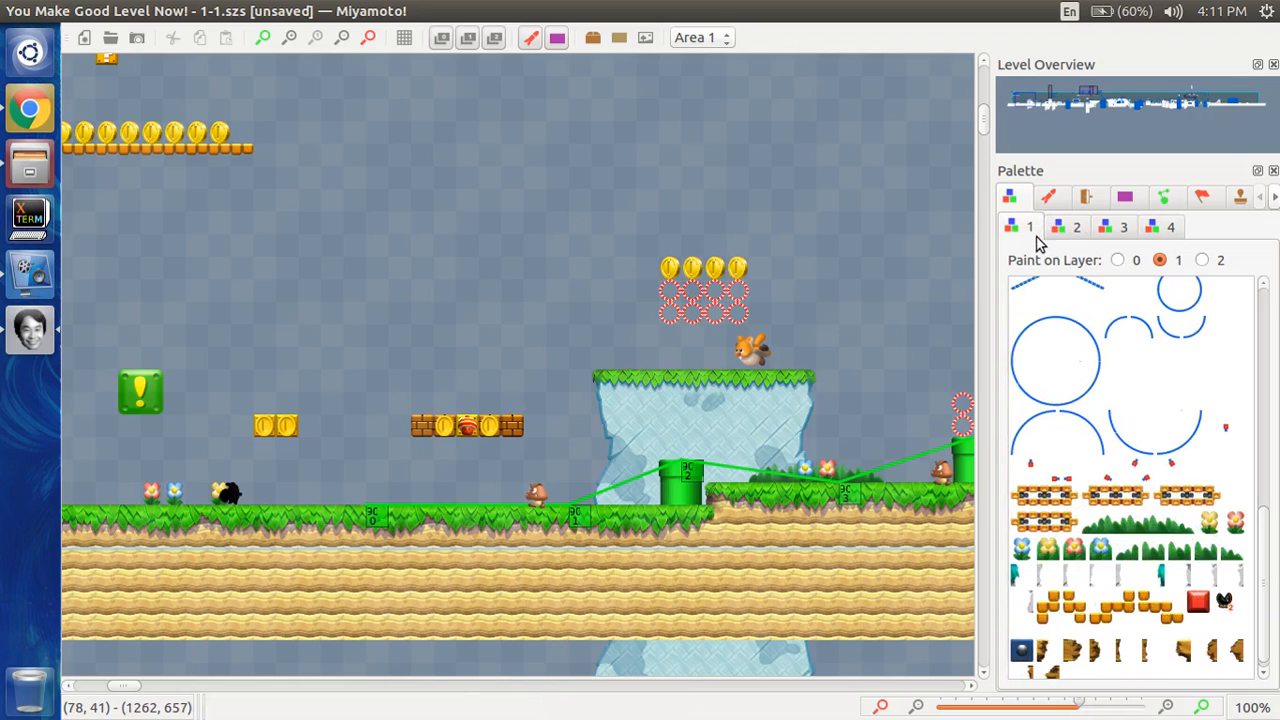
click(1048, 200)
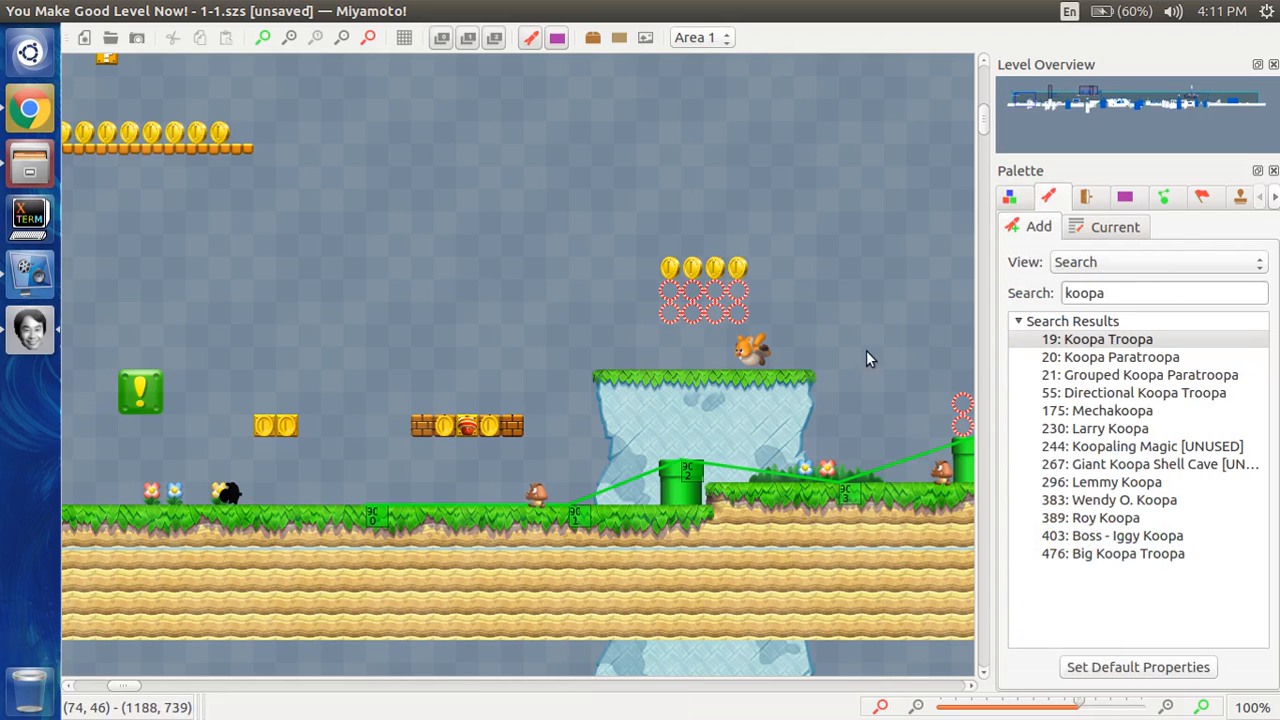
drag(1114, 292, 1070, 292)
key(BackSpace)
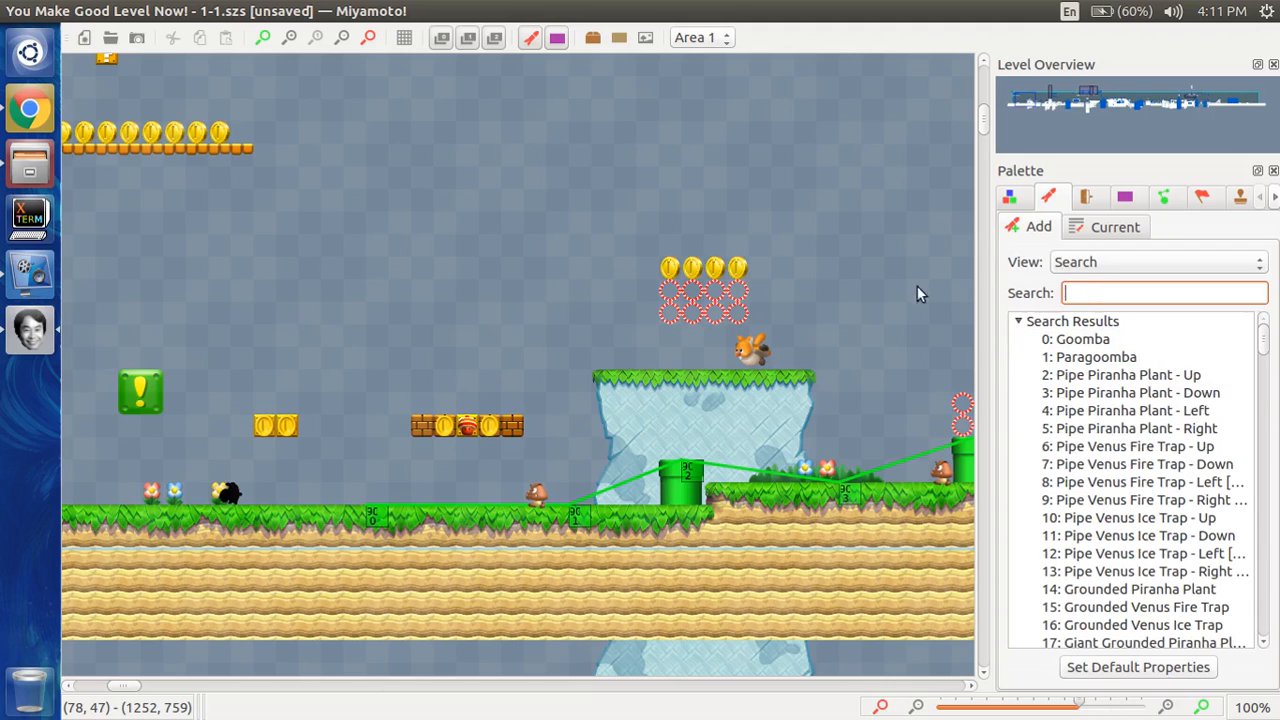
- Find the Lava sprite in the full sprite list, place it in the ground below the flowers, and delete it
scroll(1088, 420, down, 1)
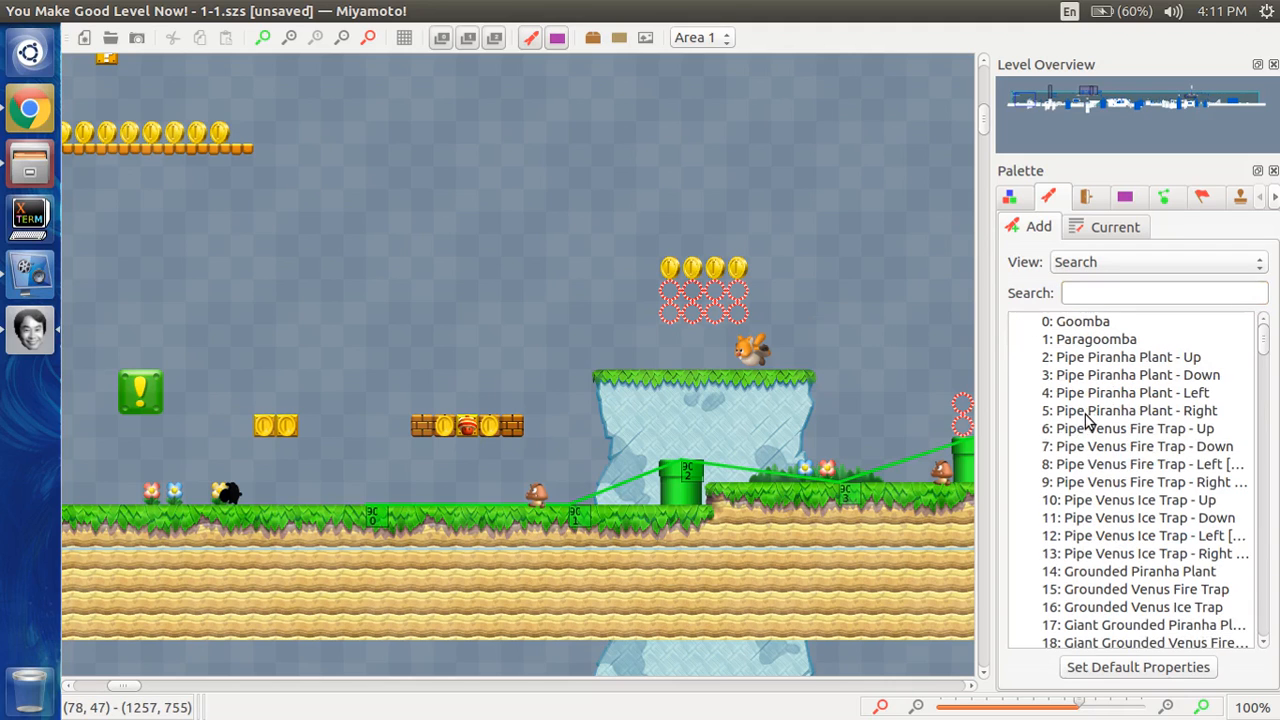
scroll(1052, 408, up, 1)
scroll(1053, 430, down, 9)
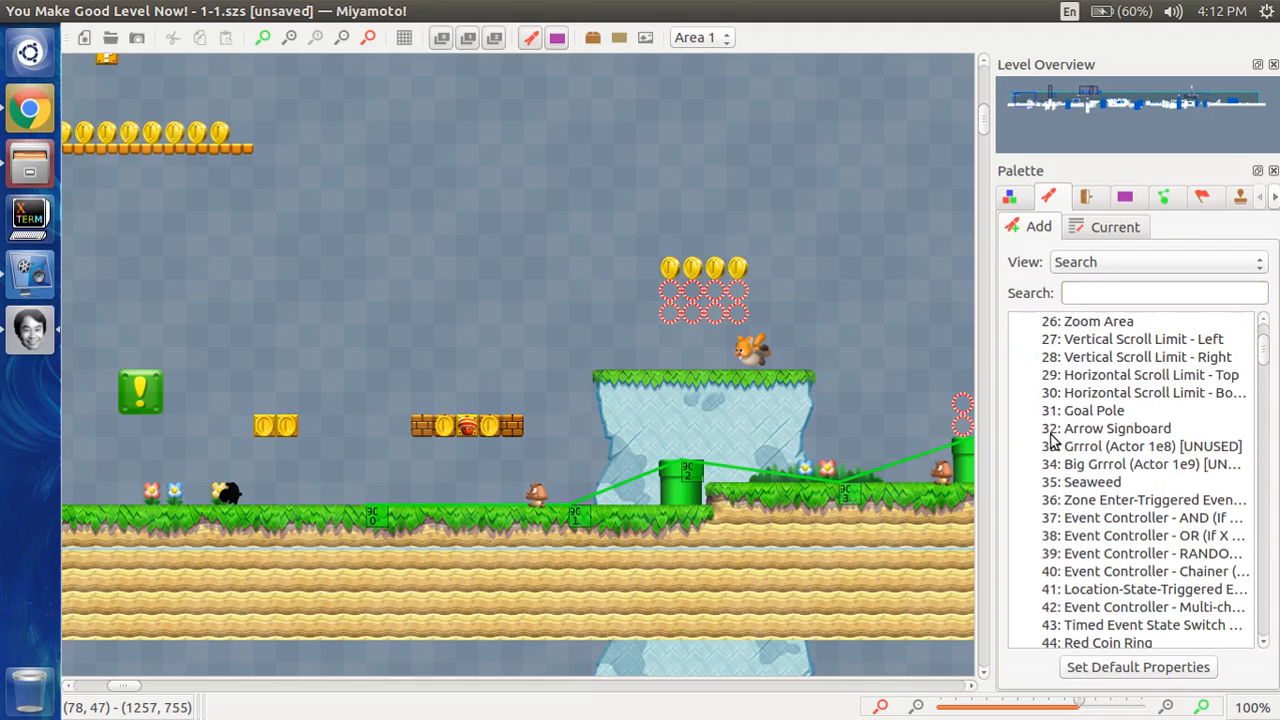
scroll(1052, 437, down, 20)
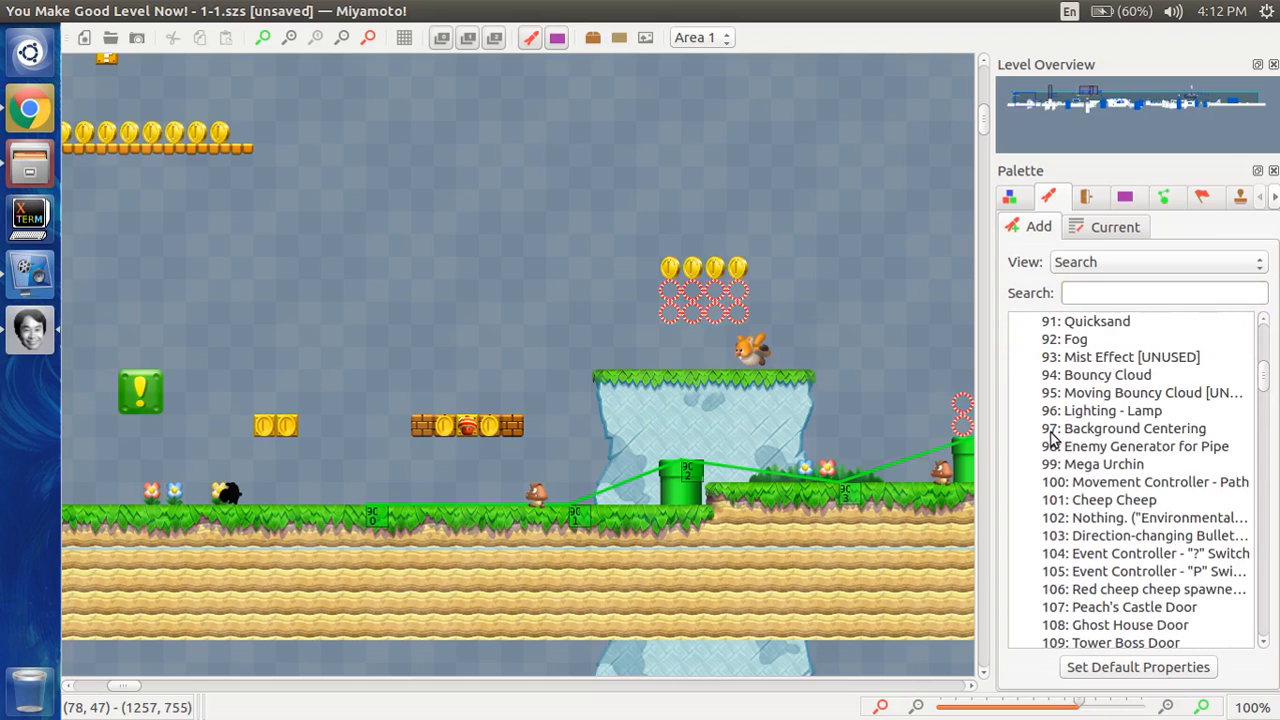
scroll(1052, 440, up, 20)
scroll(1052, 440, down, 20)
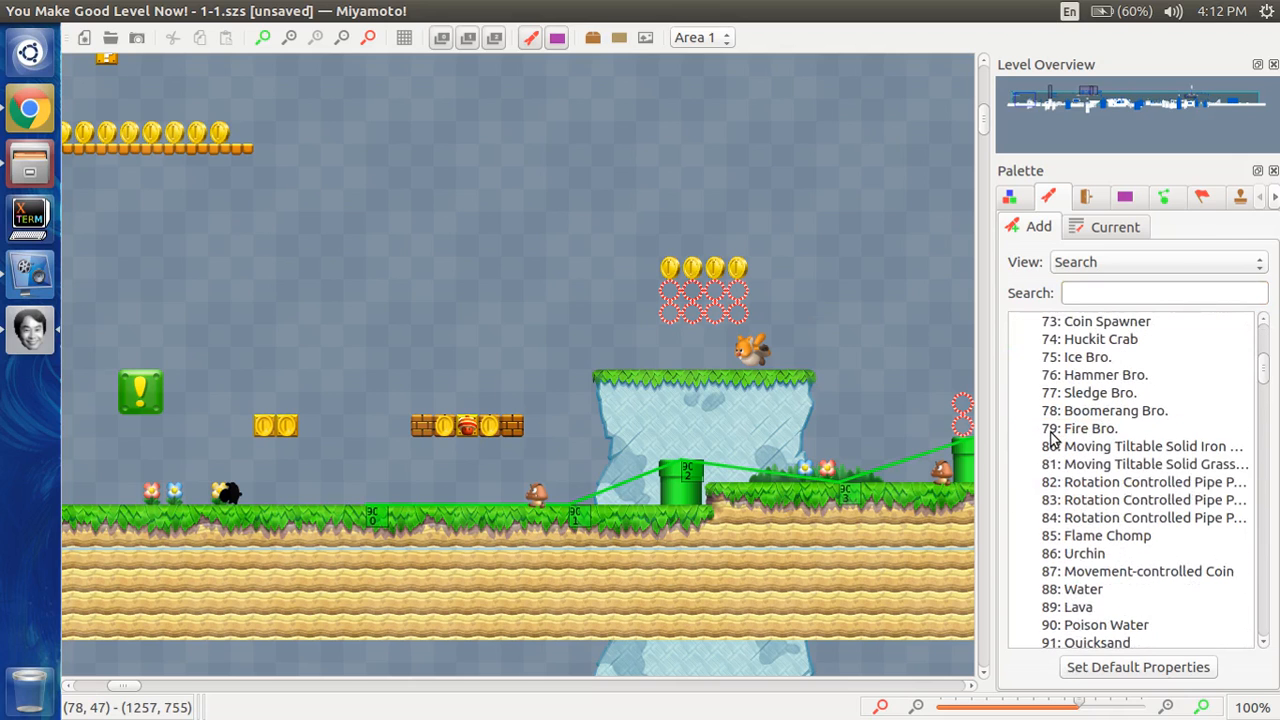
click(1085, 610)
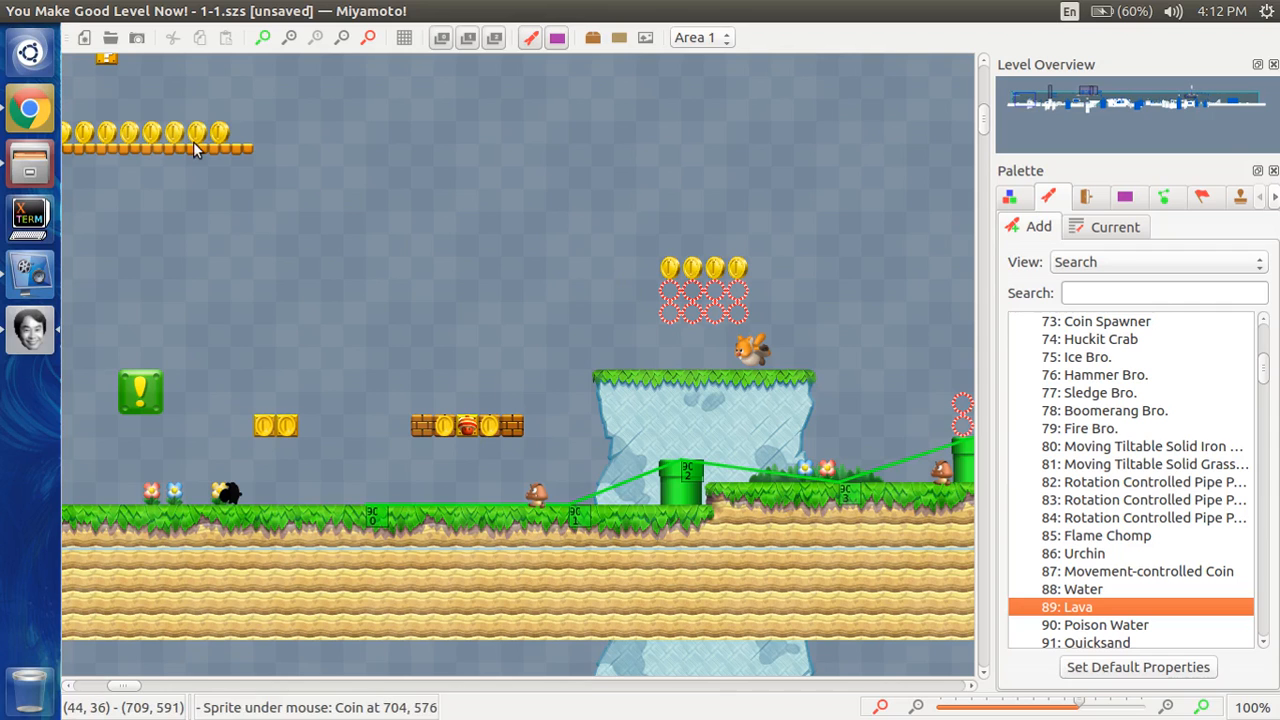
drag(241, 252, 170, 536)
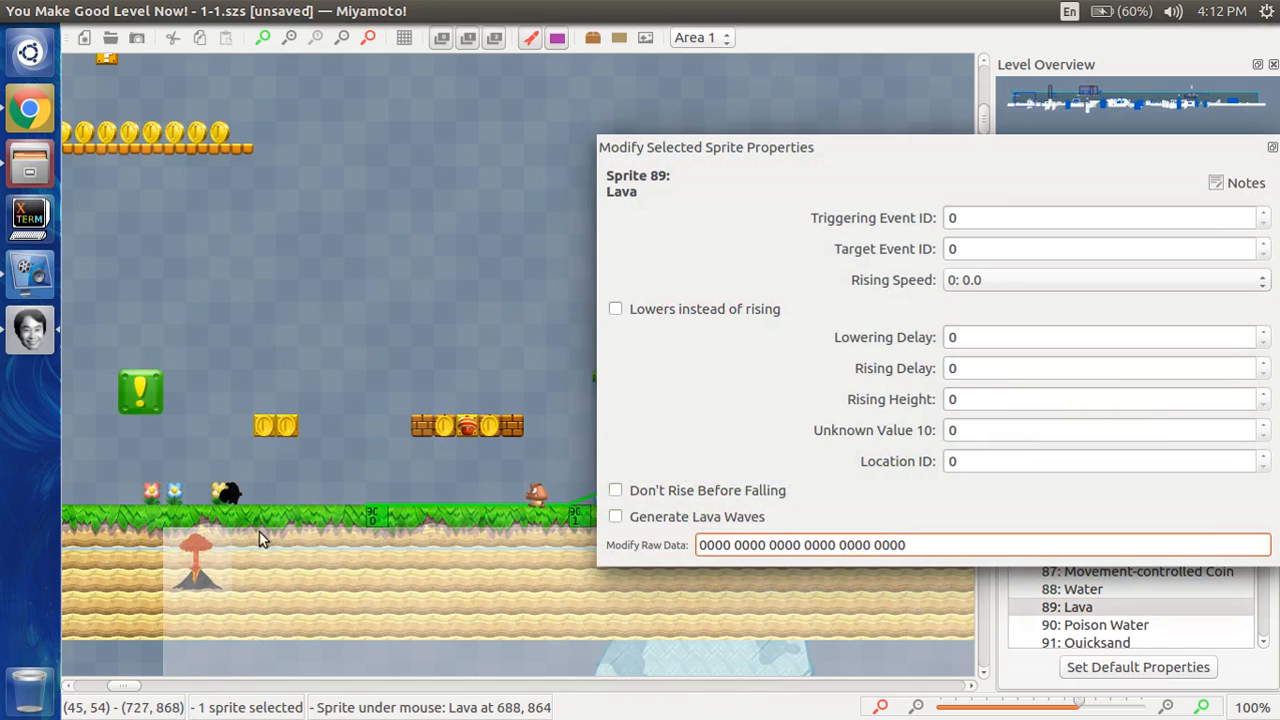
drag(209, 560, 423, 195)
key(Delete)
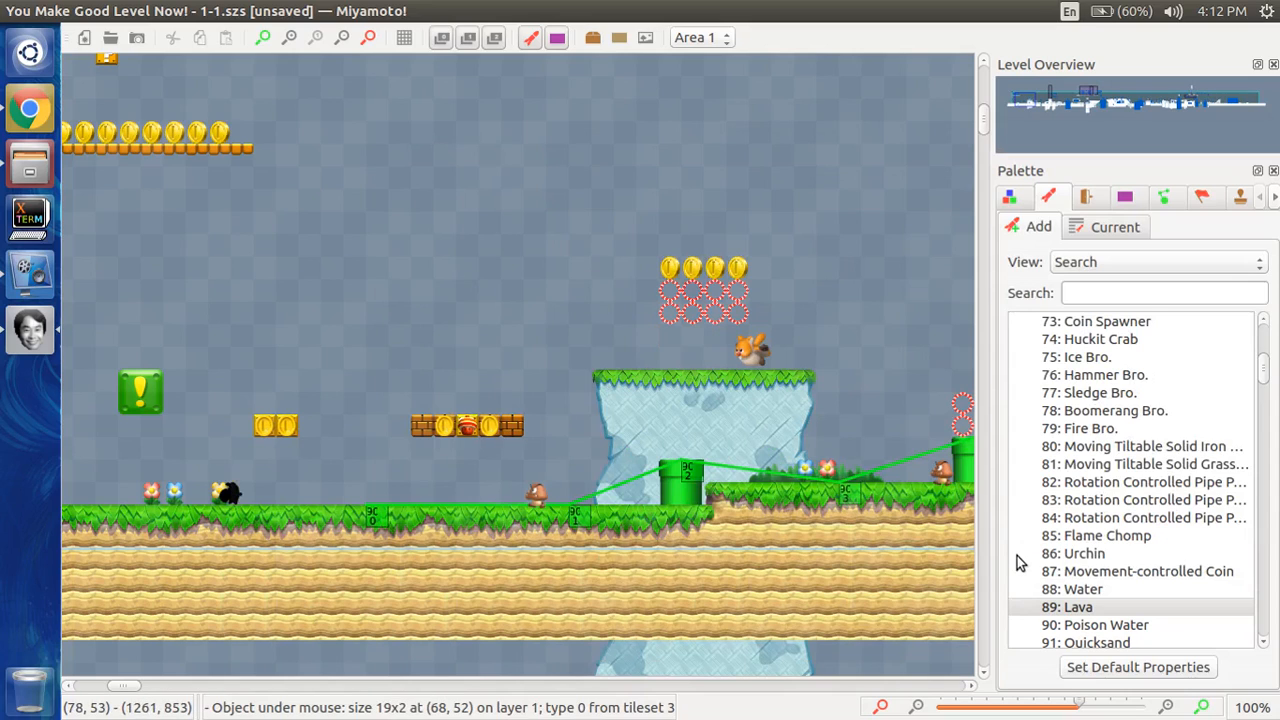
- Place a Coin Spawner sprite in the sky, move it above the brick and coin block row, and delete it
drag(1017, 556, 1099, 325)
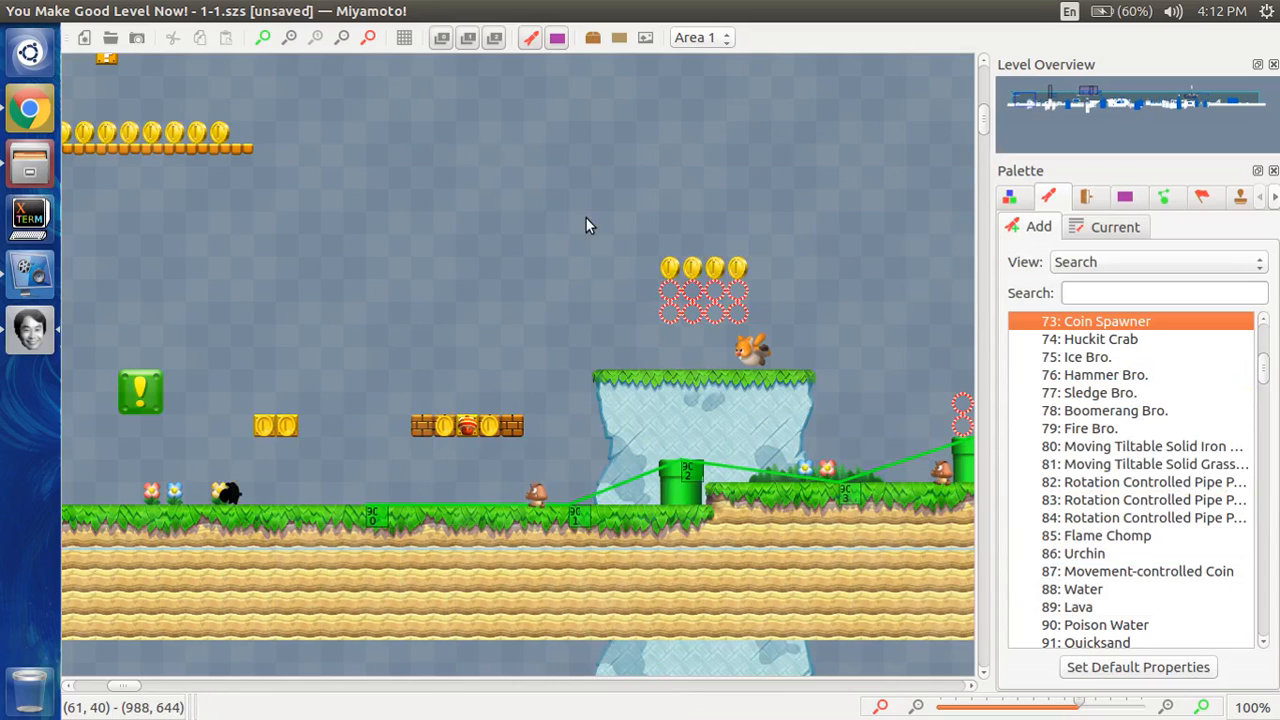
scroll(1197, 512, up, 20)
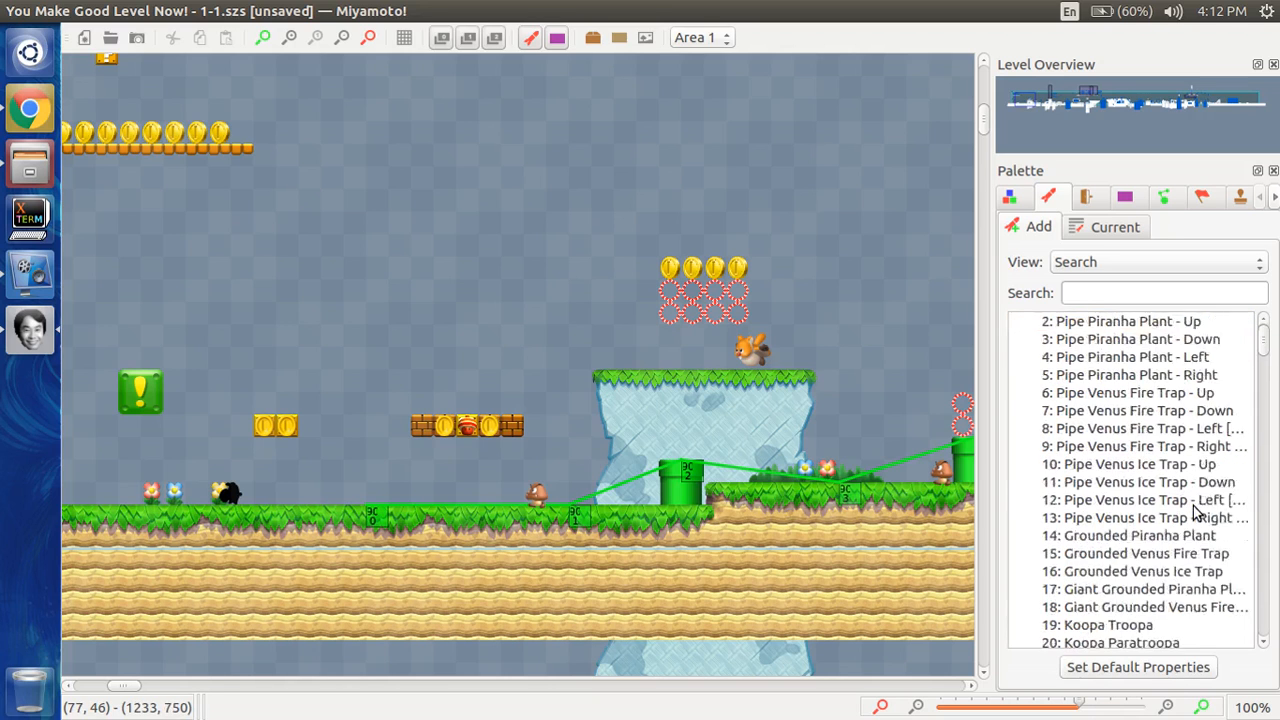
click(666, 181)
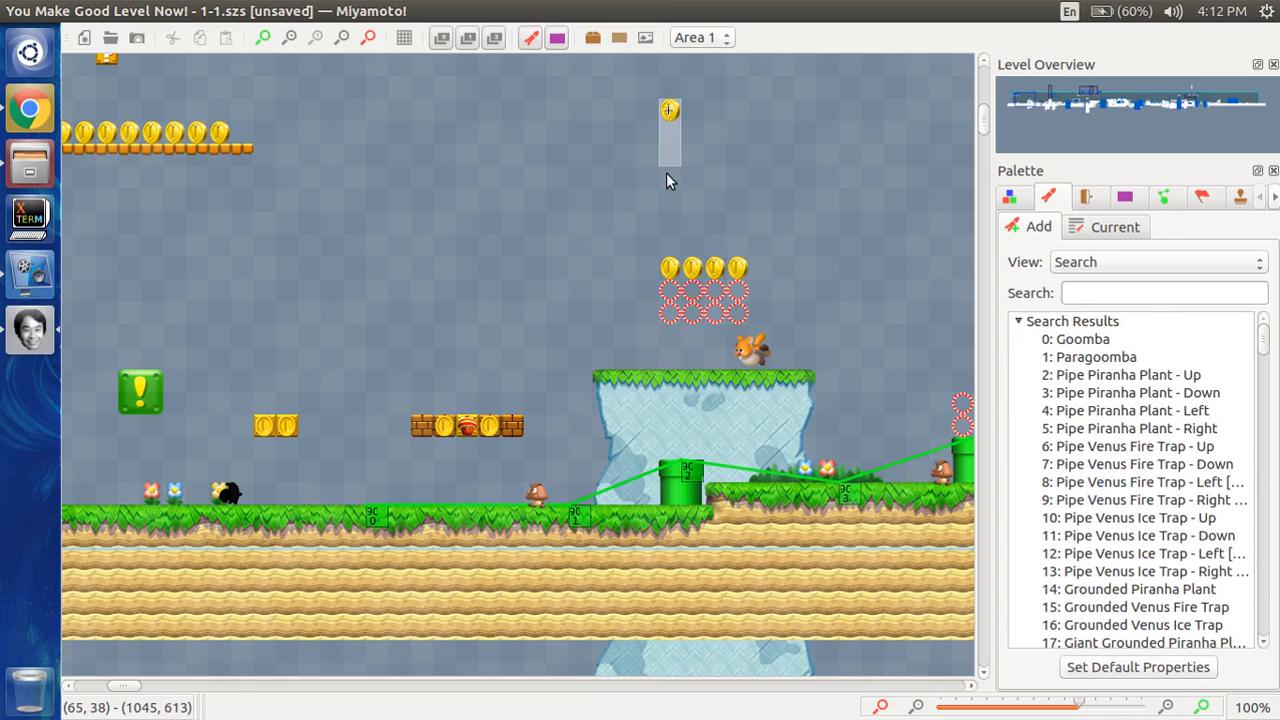
drag(682, 113, 558, 159)
drag(447, 215, 449, 214)
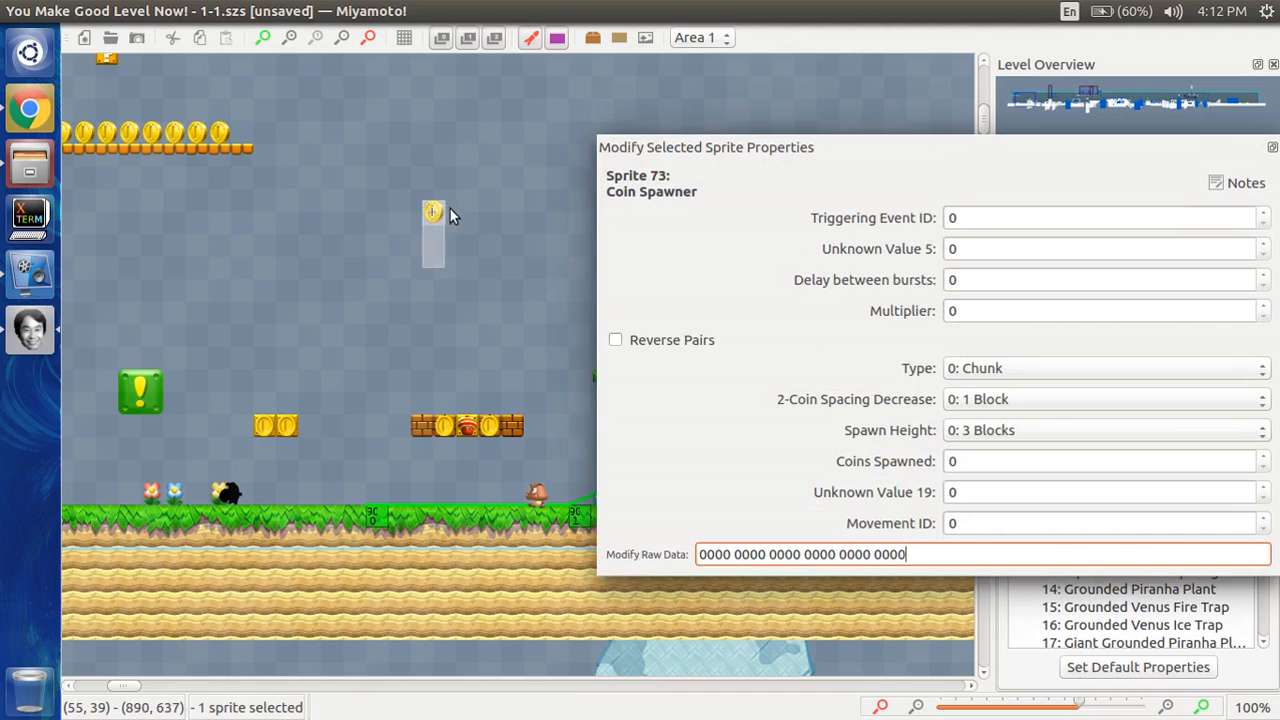
click(430, 220)
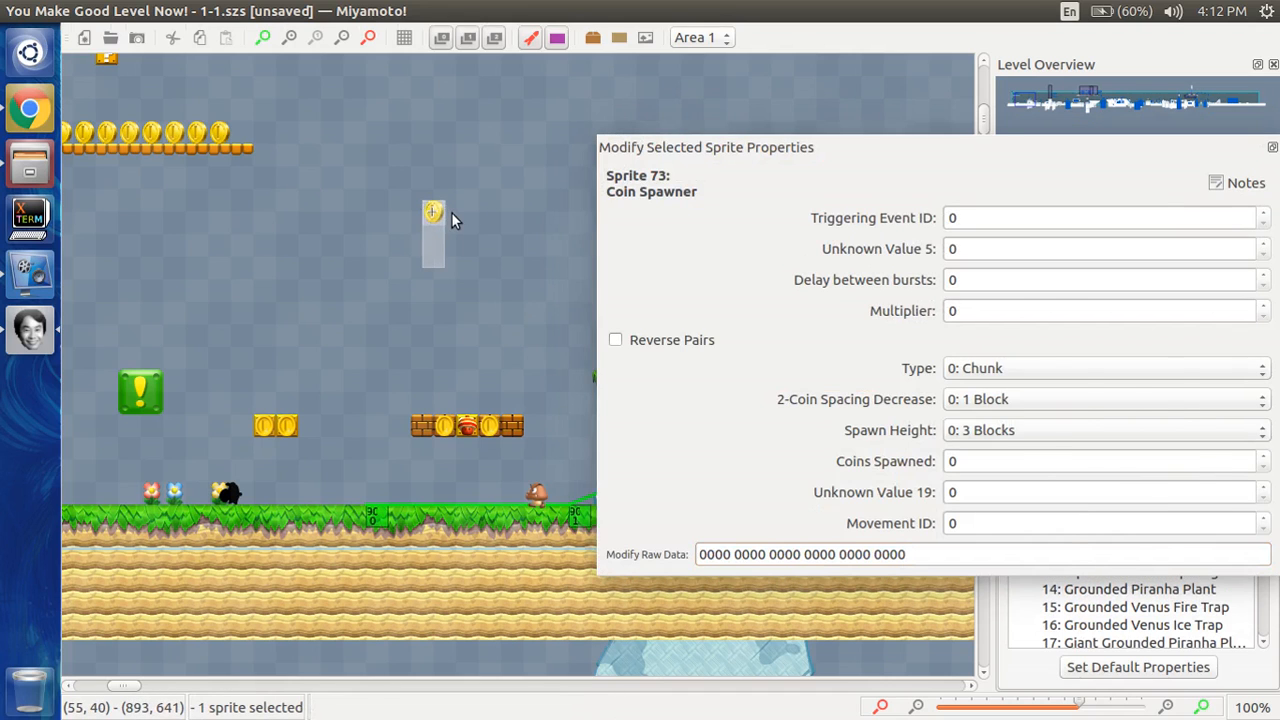
click(451, 215)
drag(501, 267, 547, 300)
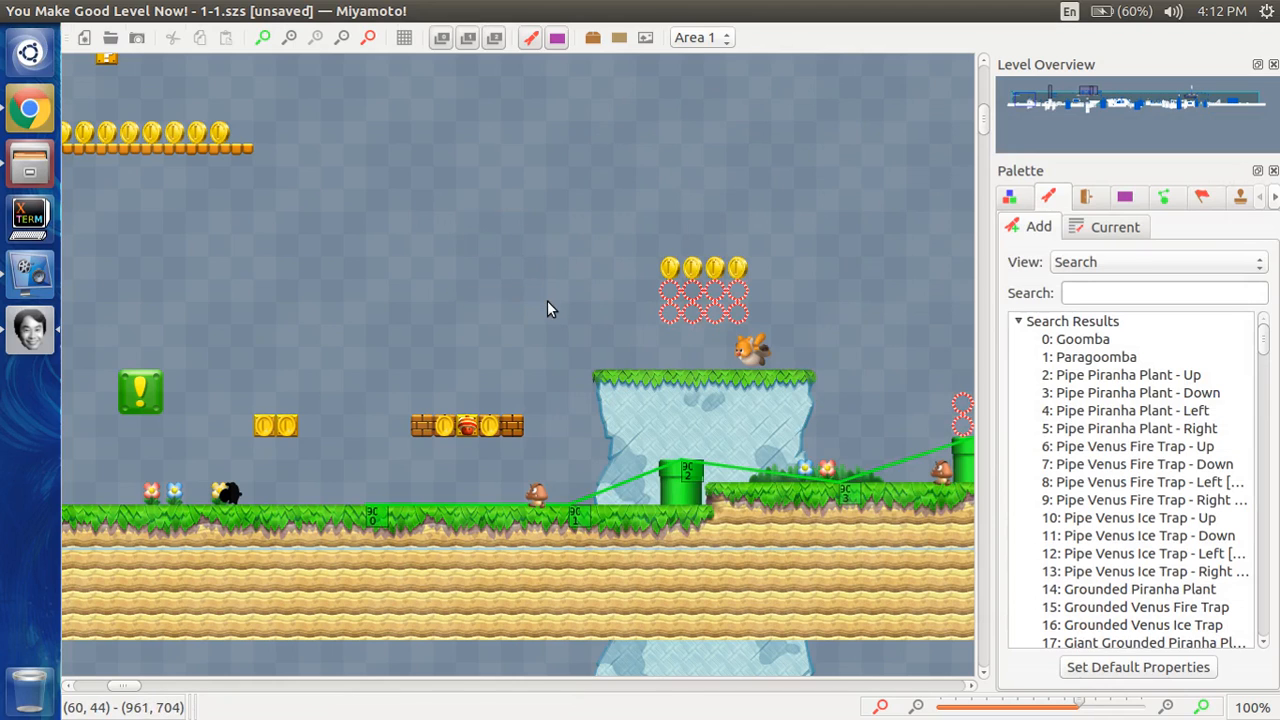
- Place a Goomba sprite on the grass below the two coin blocks and open its properties
click(1095, 340)
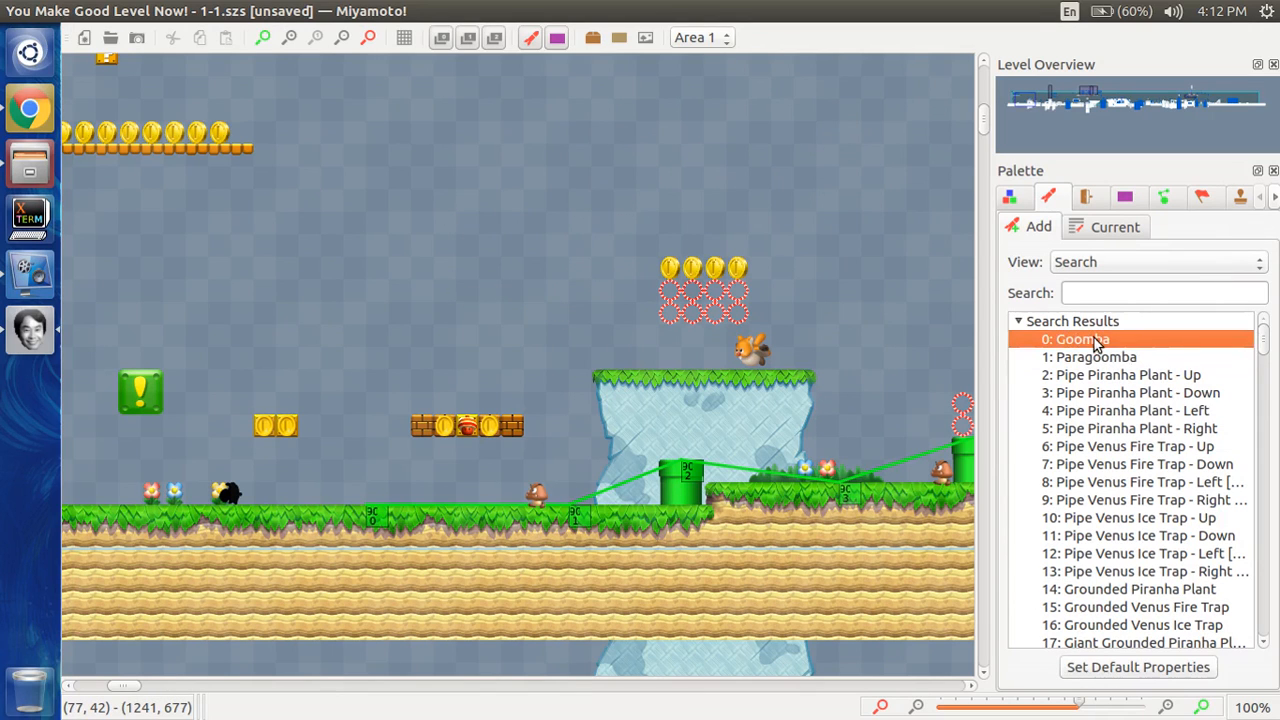
right_click(378, 494)
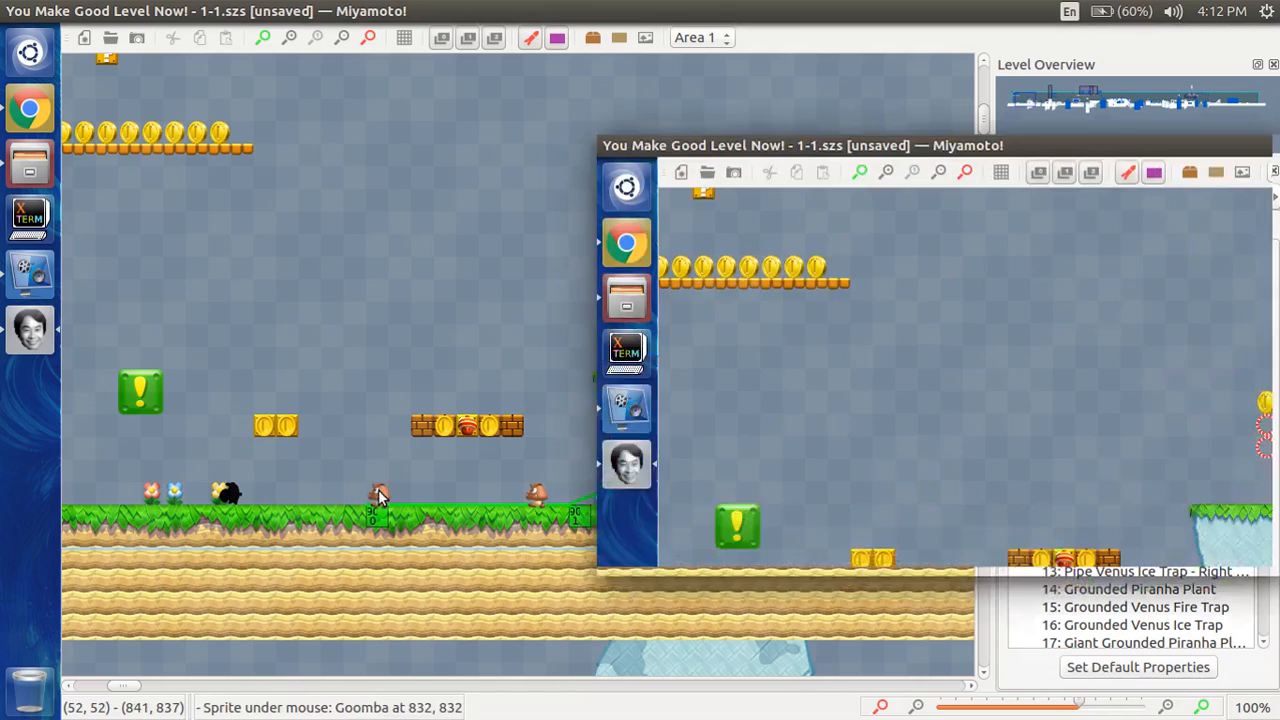
click(378, 494)
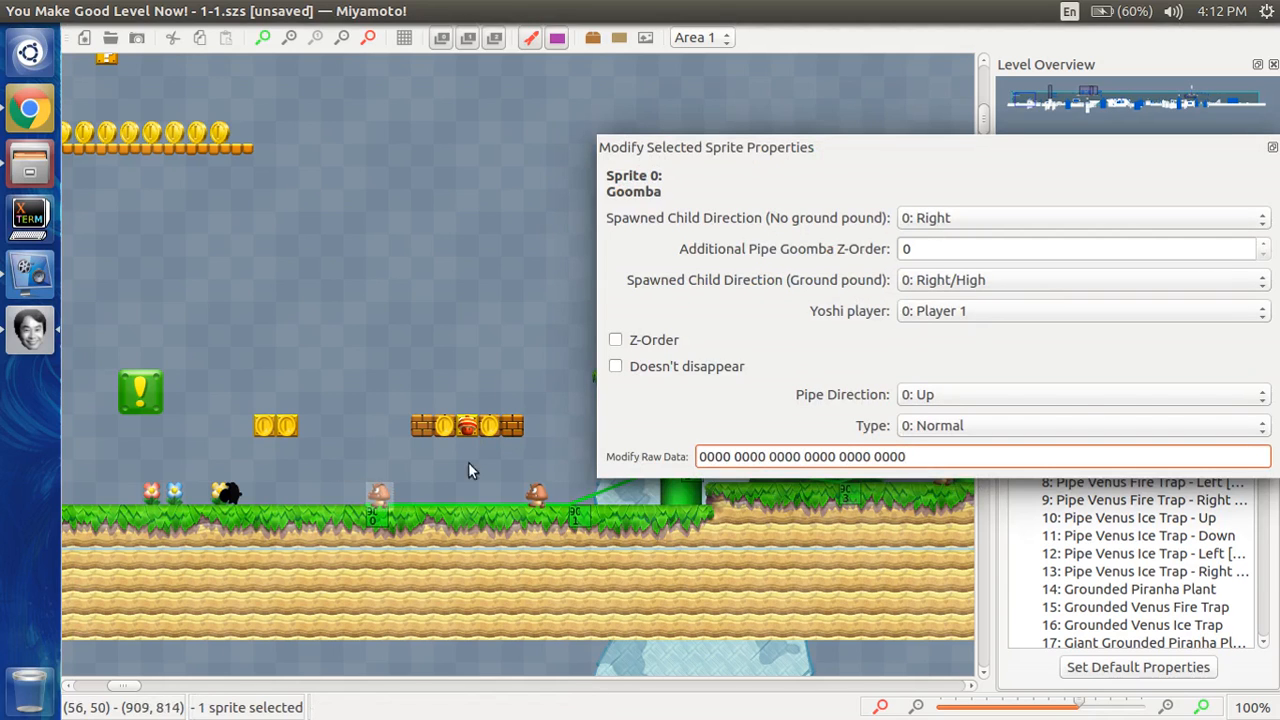
- Look through the placed Goomba's child direction, Yoshi player, pipe direction and type options, and delete the sprite
click(909, 224)
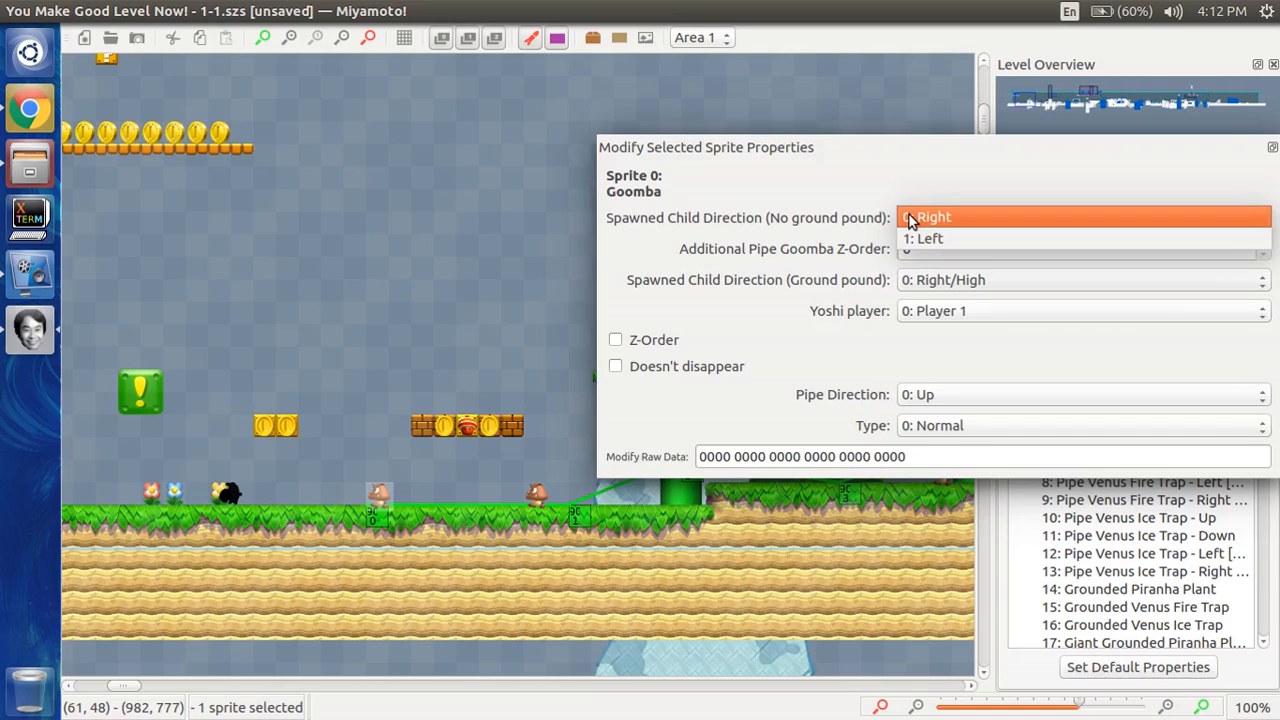
click(871, 222)
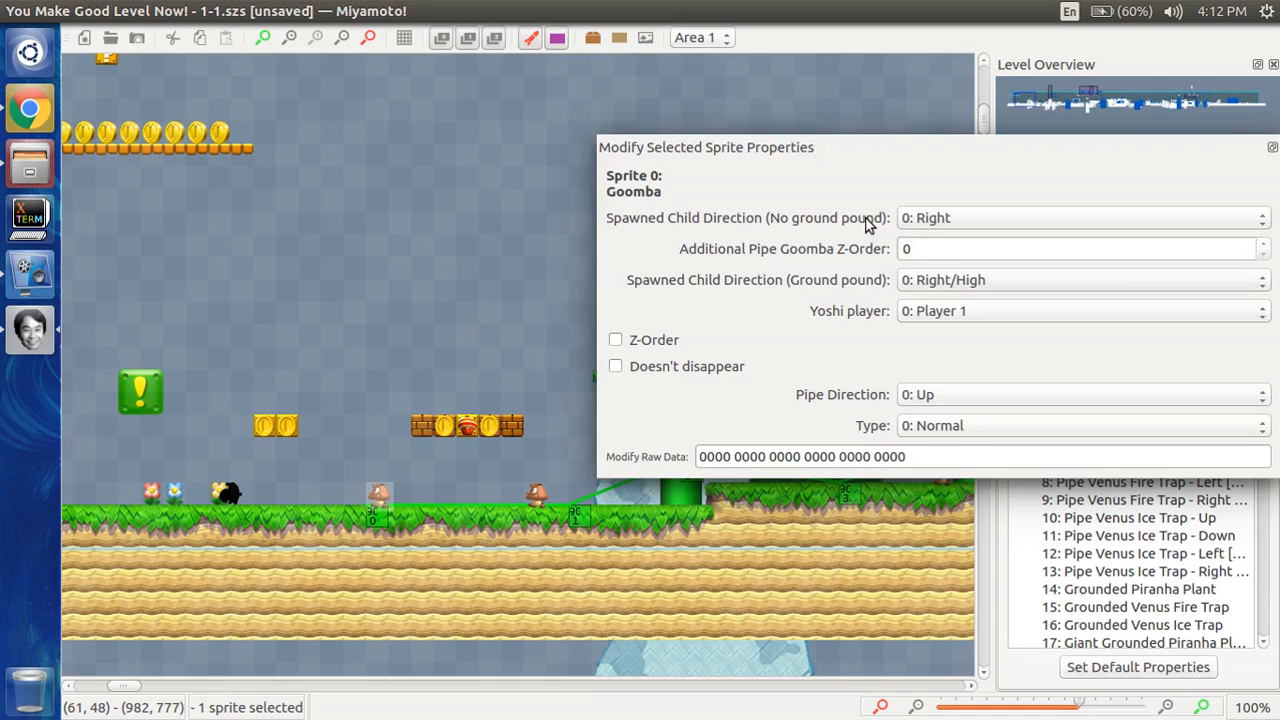
click(930, 284)
click(872, 282)
click(962, 314)
click(826, 322)
click(912, 398)
click(818, 404)
click(897, 428)
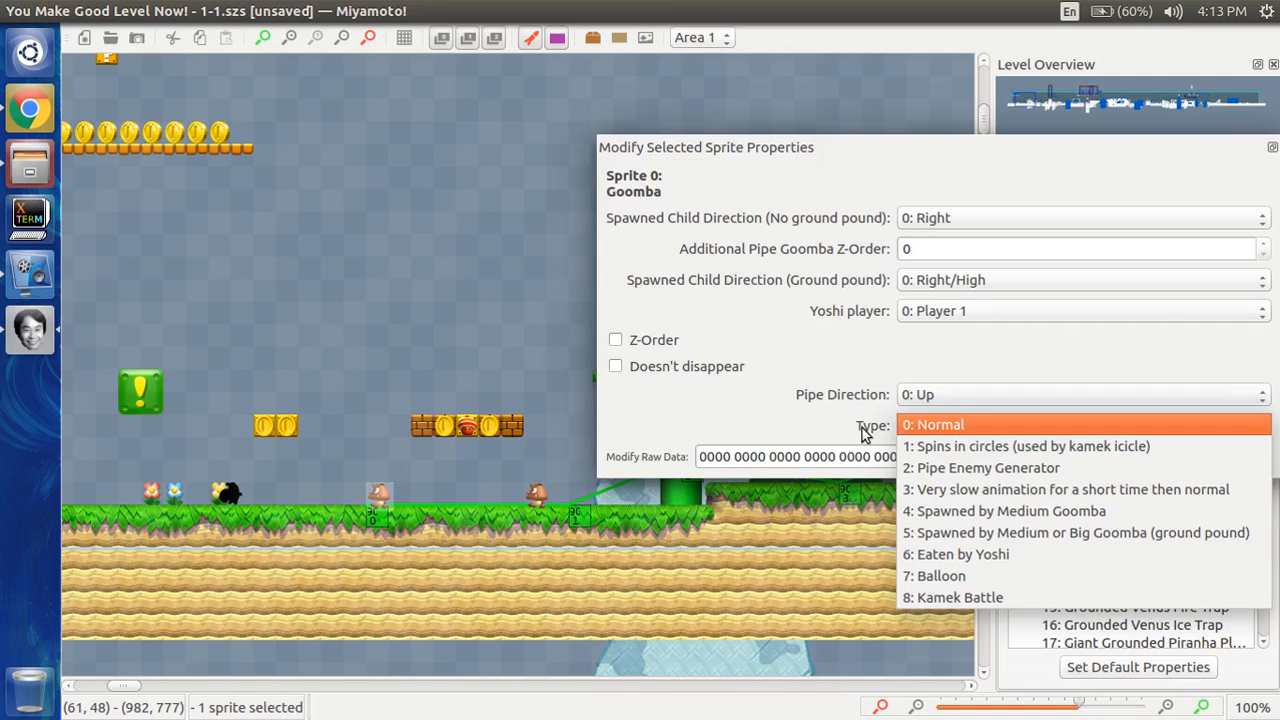
click(865, 432)
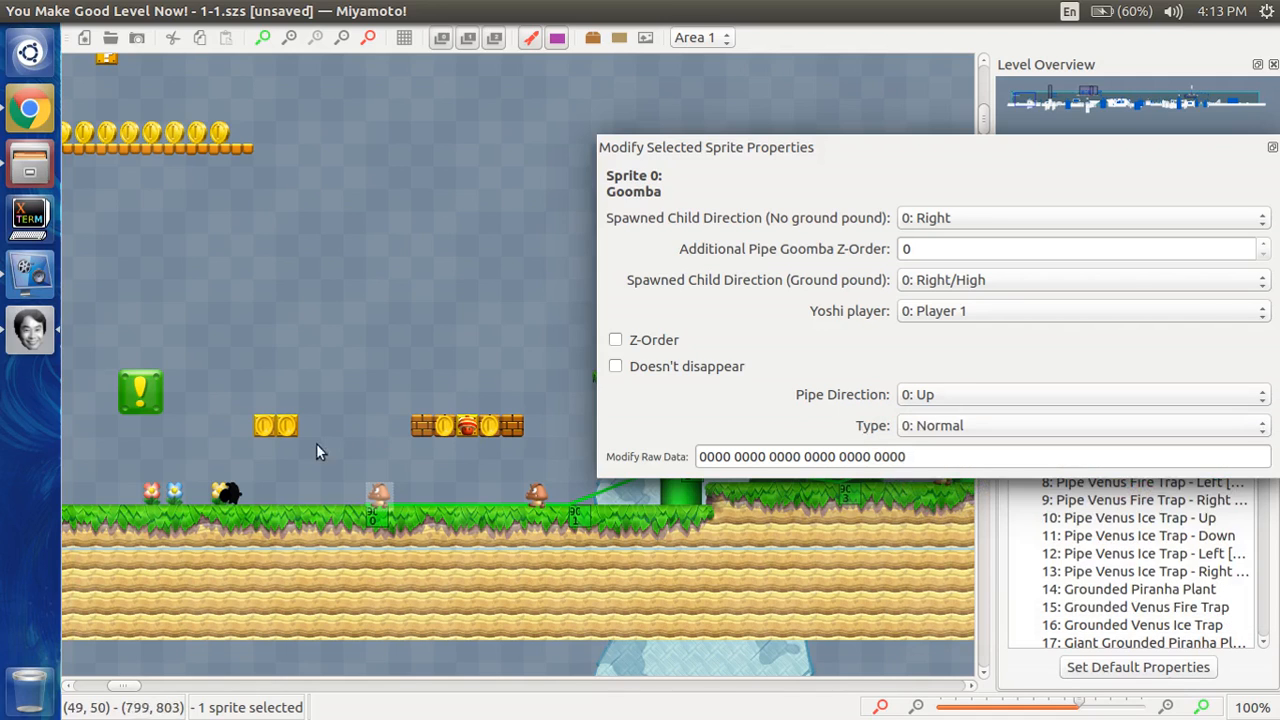
key(Delete)
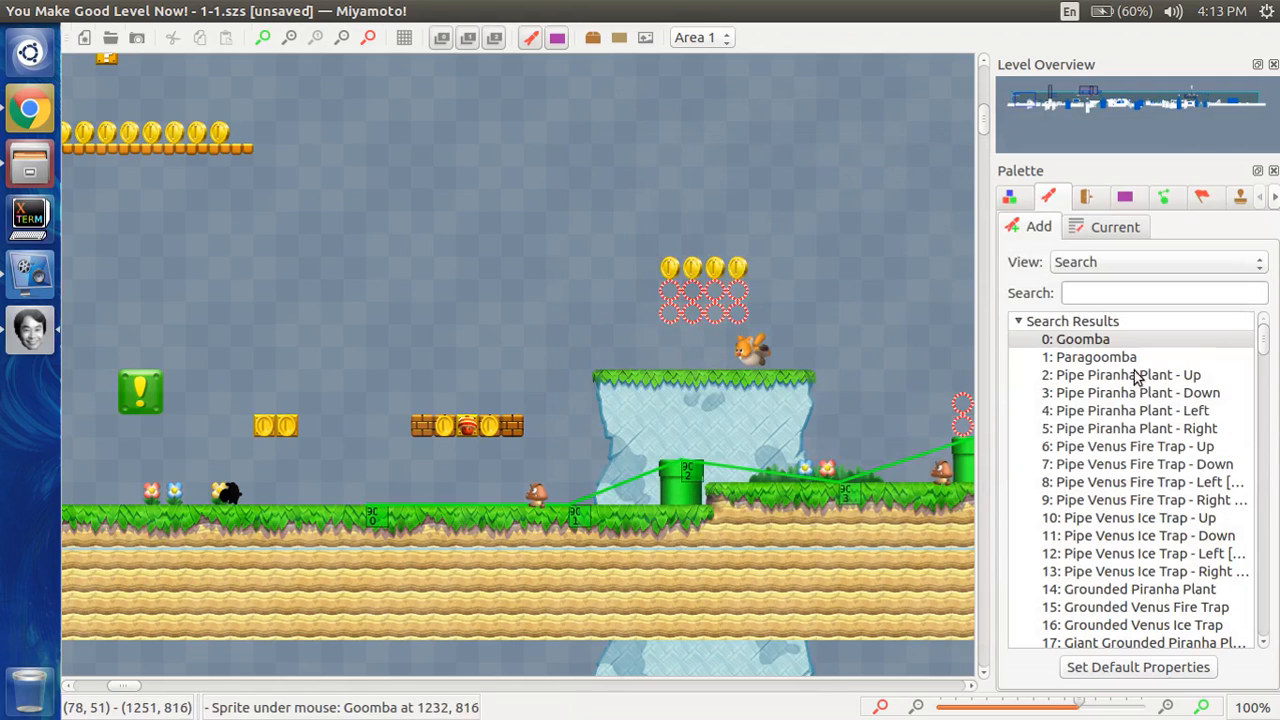
- Find the Buzzy Beetle in the sprite list, place it in the sky, and move it onto the leftmost brick of the block row
scroll(1110, 415, down, 2)
scroll(1110, 415, down, 4)
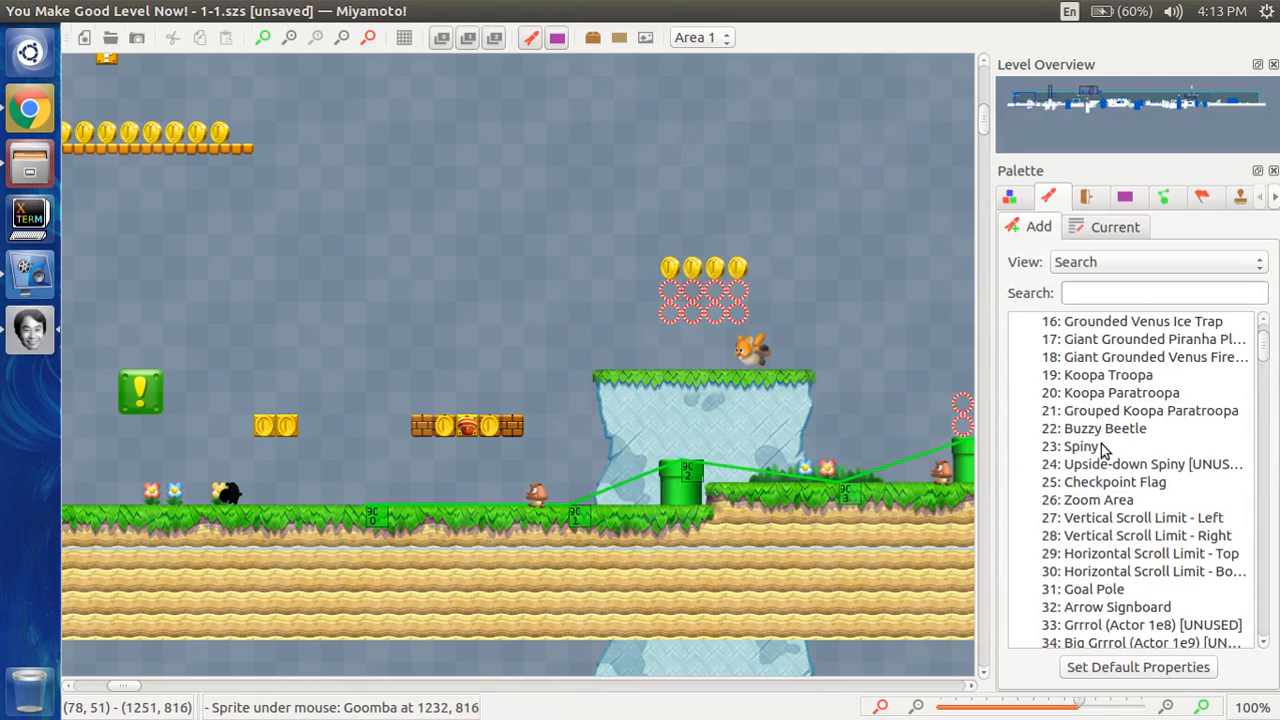
click(1100, 449)
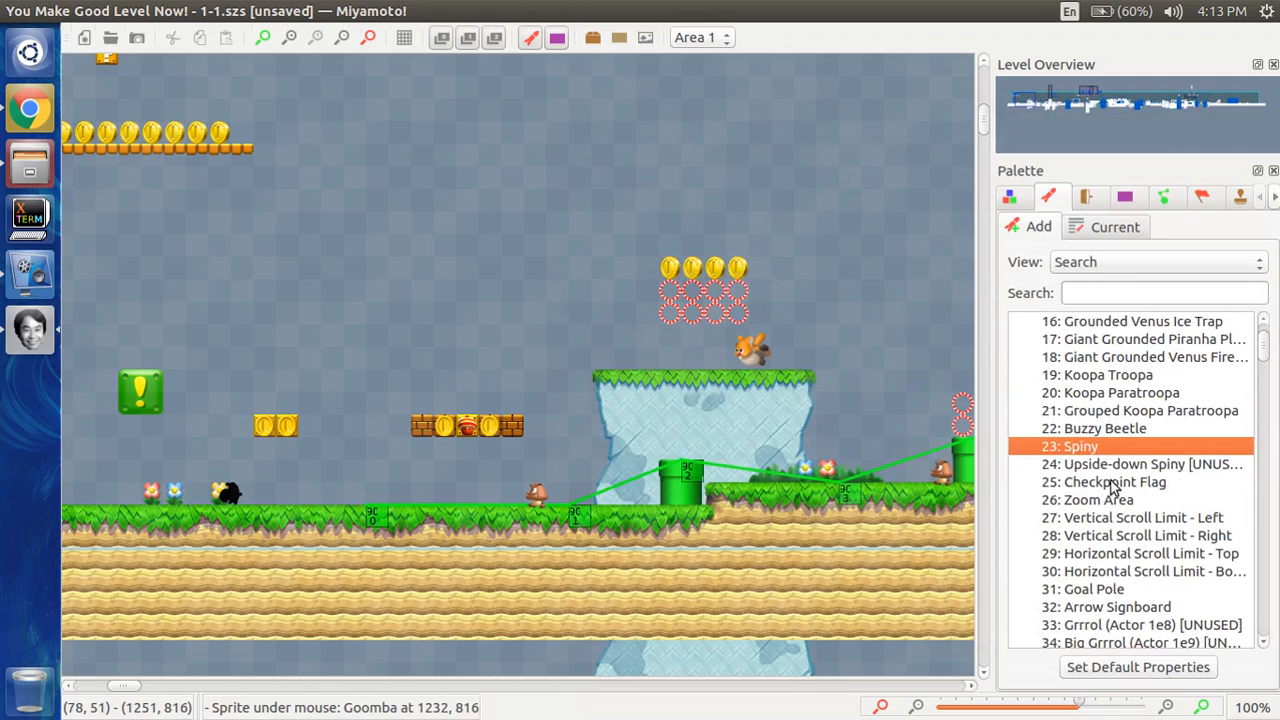
click(1066, 430)
click(466, 244)
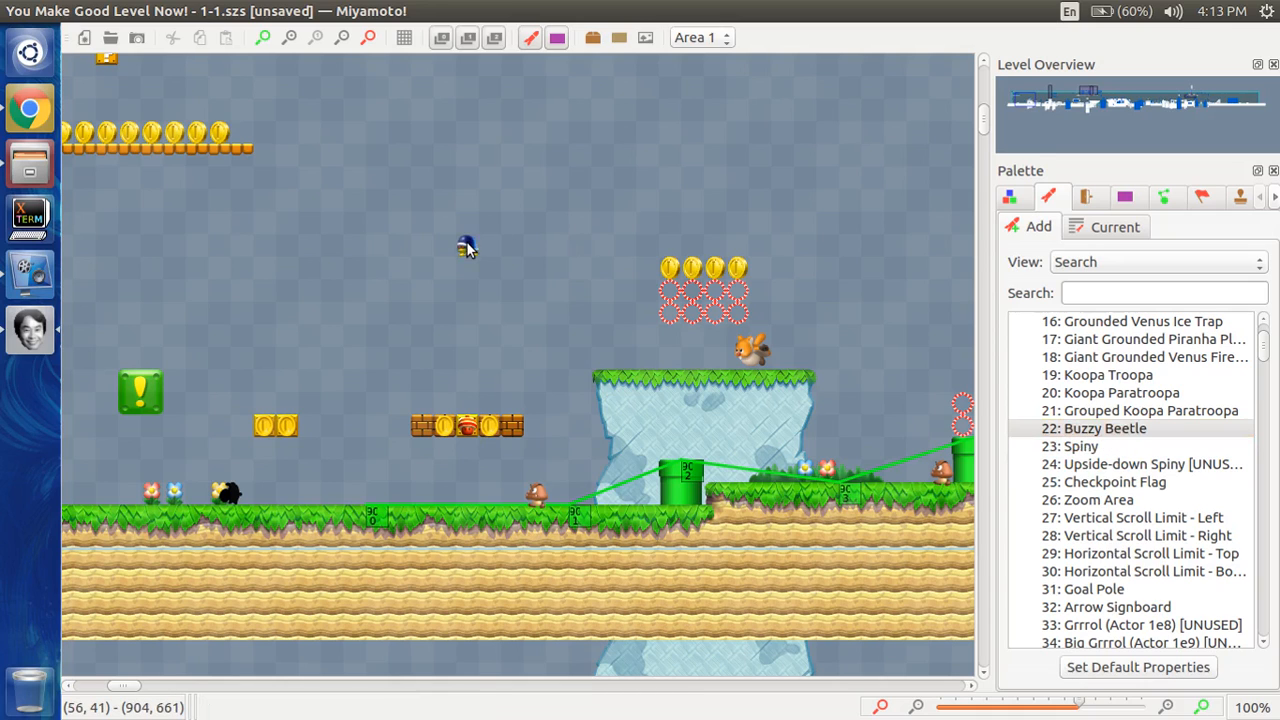
drag(466, 244, 426, 402)
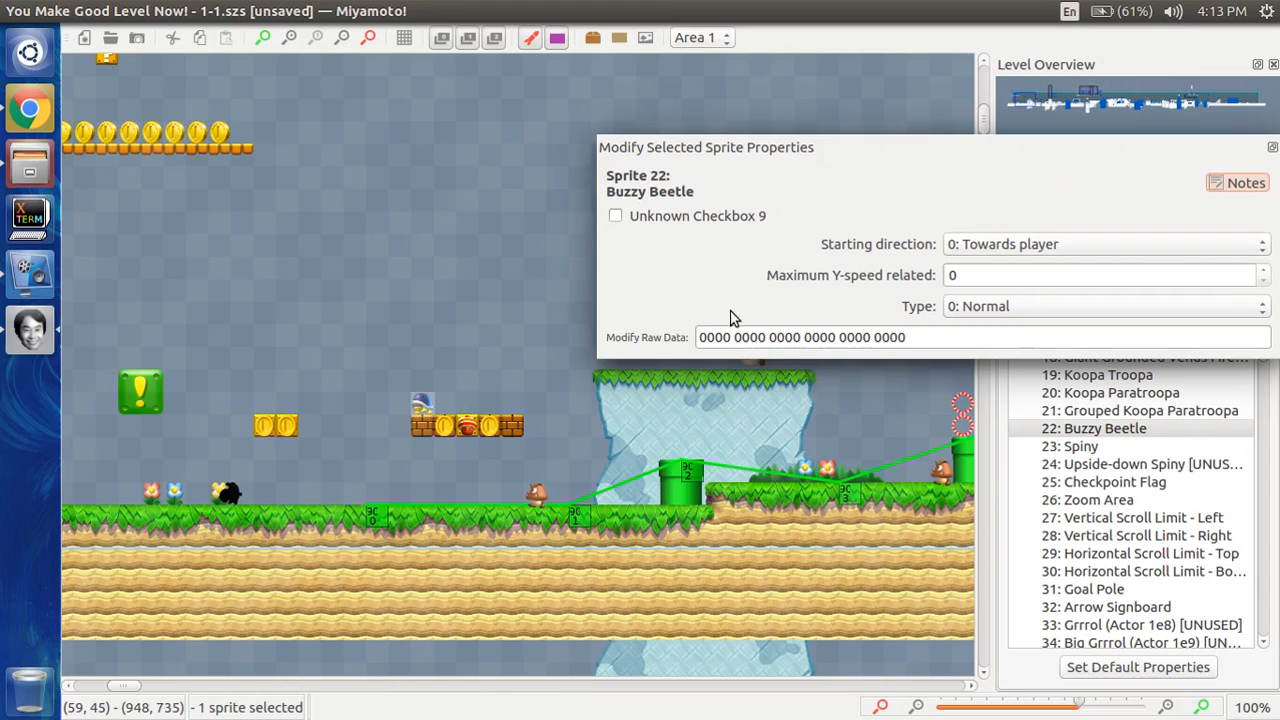
- Try the Right starting direction on the Buzzy Beetle, and set it back to Towards player
click(987, 250)
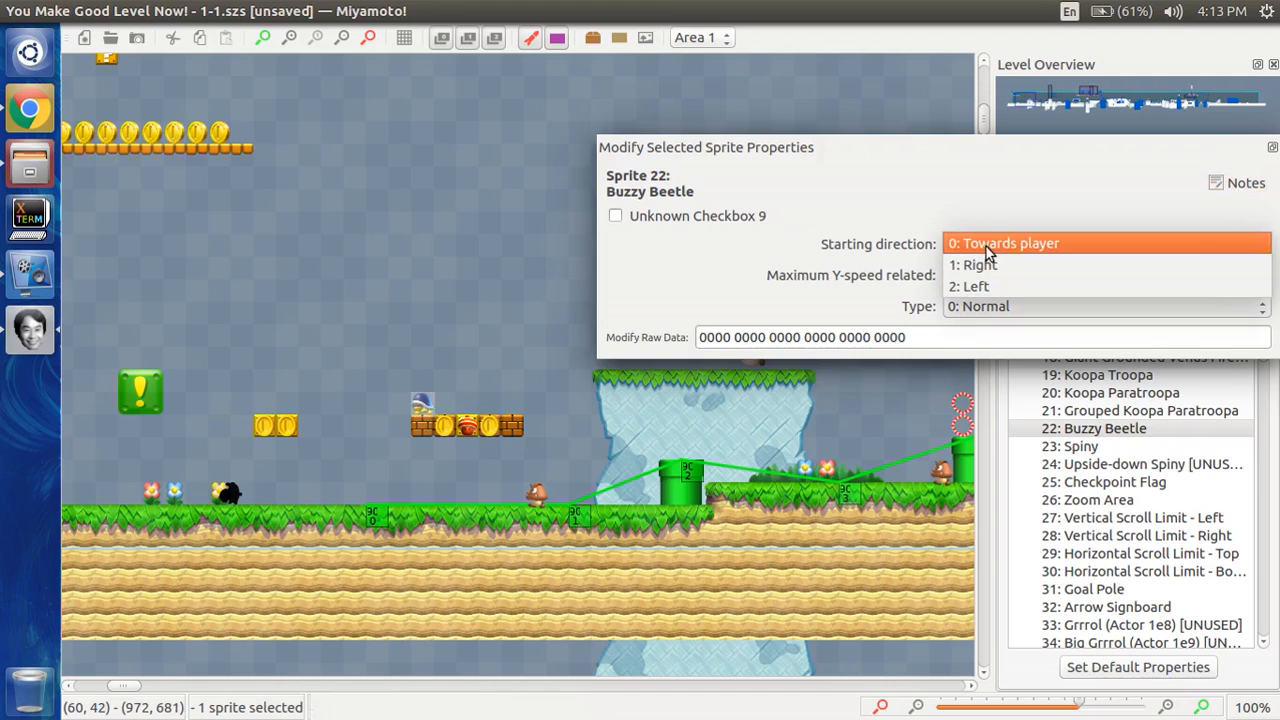
click(986, 265)
click(995, 256)
click(994, 249)
click(444, 408)
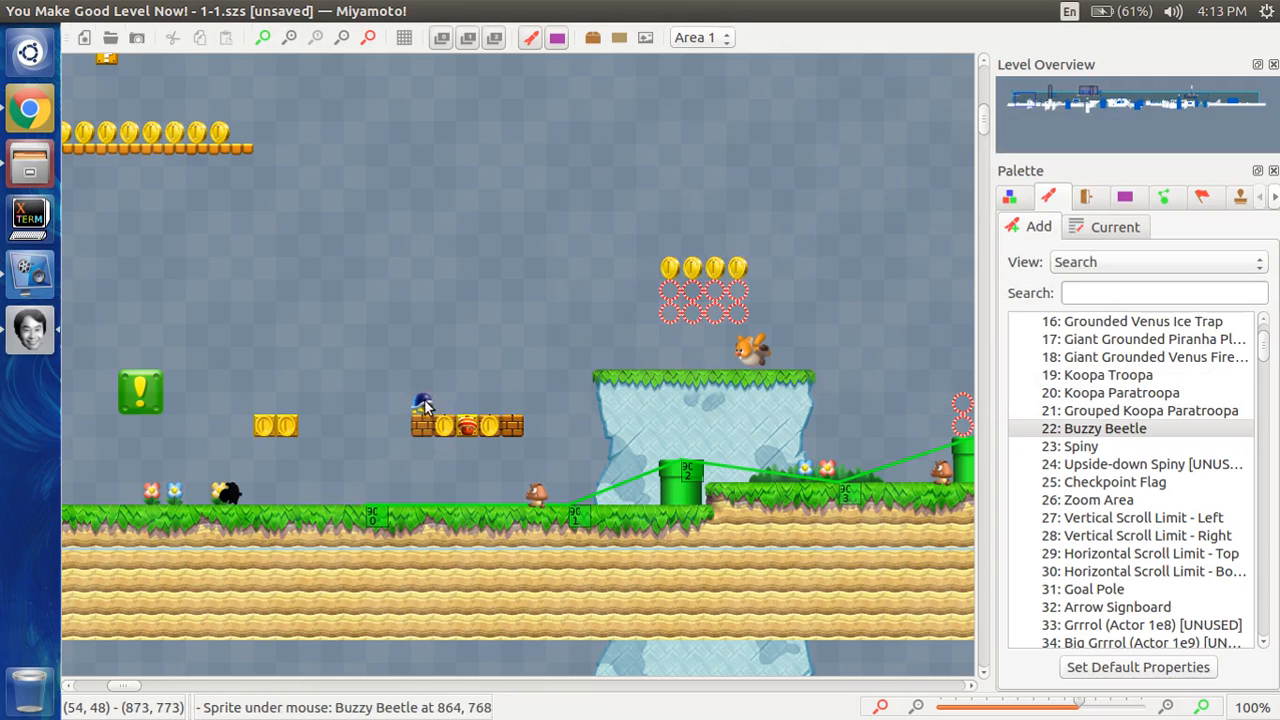
click(1012, 249)
click(1000, 221)
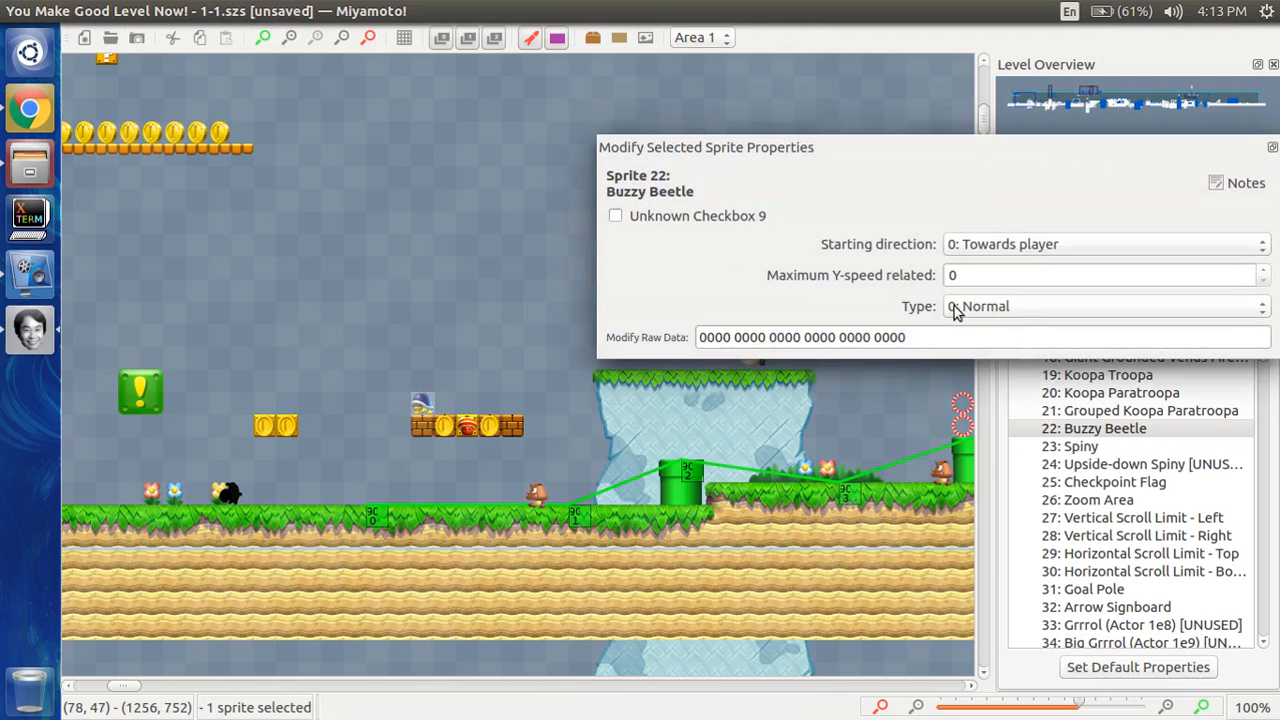
- Try the Upside Down, Shell and Upside-Down Shell types on the Buzzy Beetle, and return it to Shell
click(1010, 306)
click(1012, 327)
click(1013, 317)
click(1010, 327)
click(1006, 317)
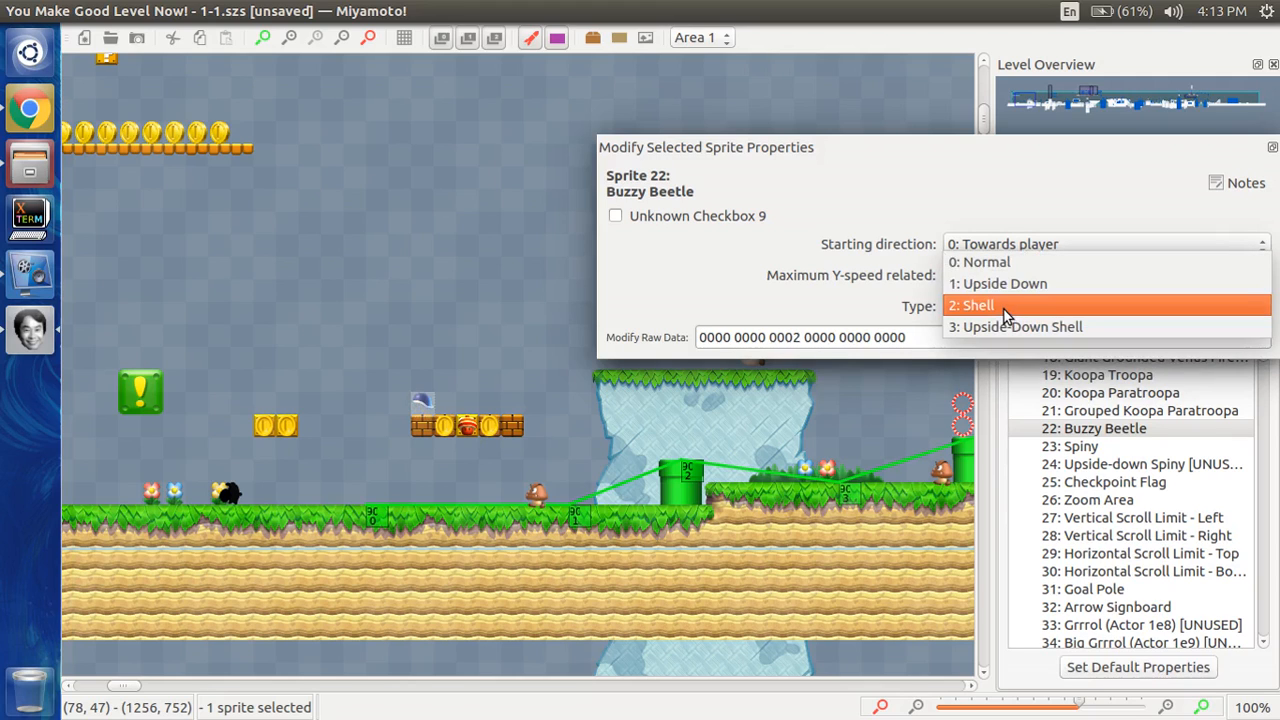
click(1003, 308)
click(1006, 312)
click(1009, 328)
click(1002, 313)
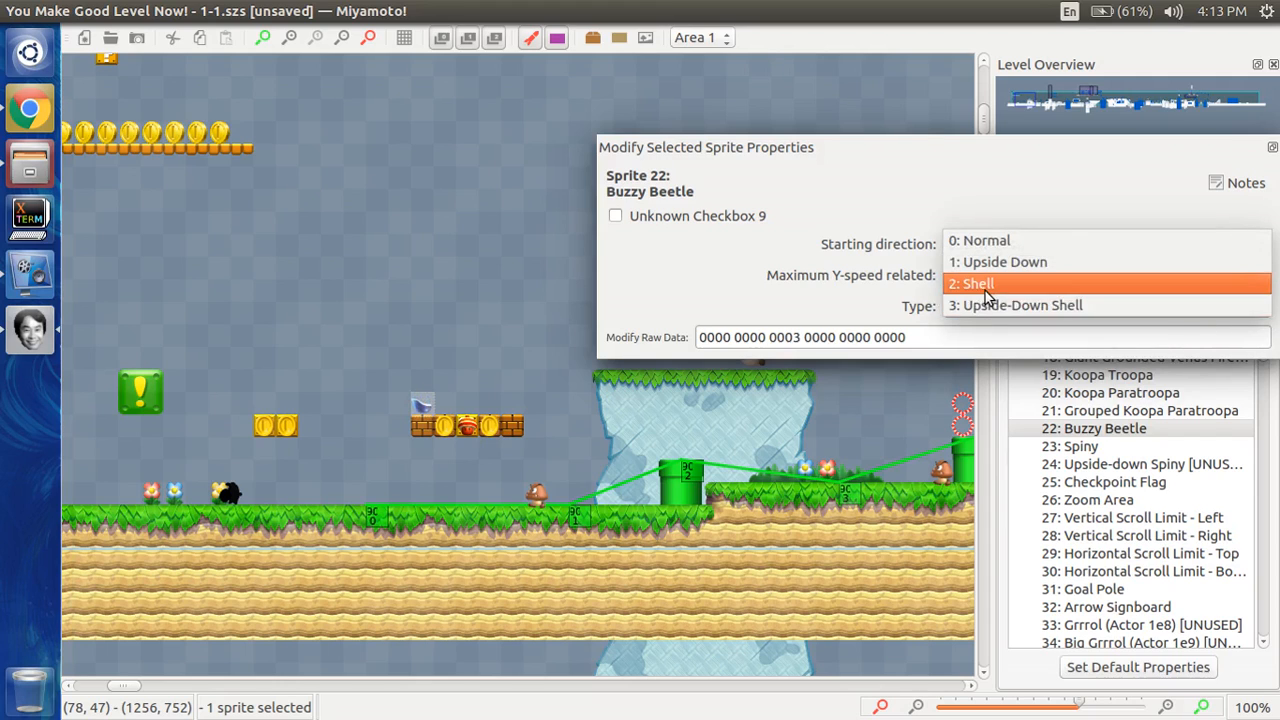
click(985, 291)
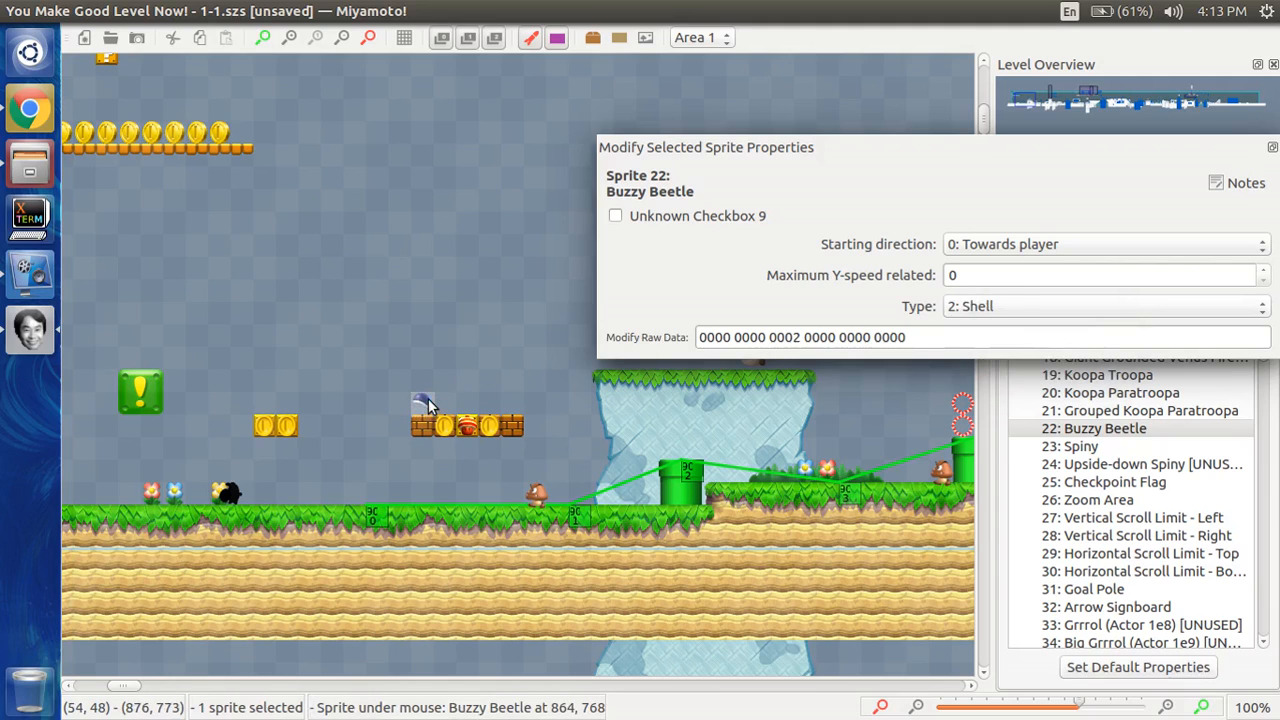
- Set the Buzzy Beetle's type to Upside-Down Shell, deselect it to inspect its image, and delete the sprite
click(960, 310)
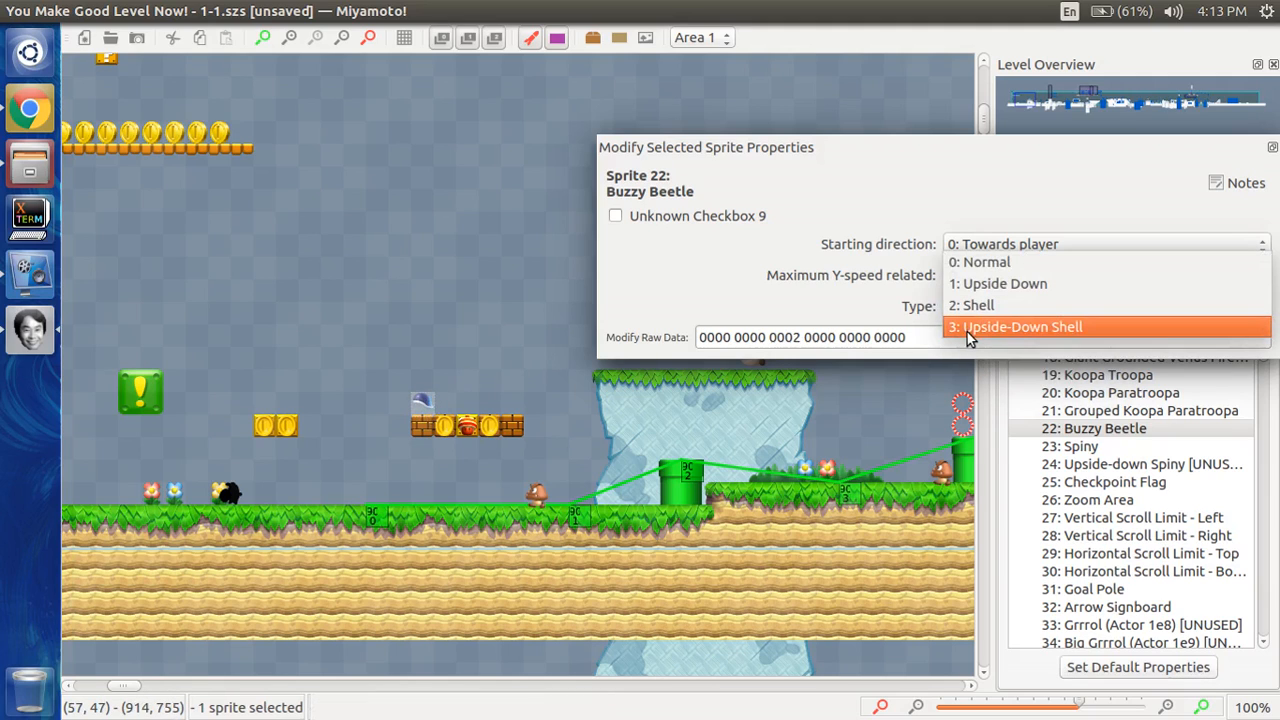
click(967, 332)
click(433, 383)
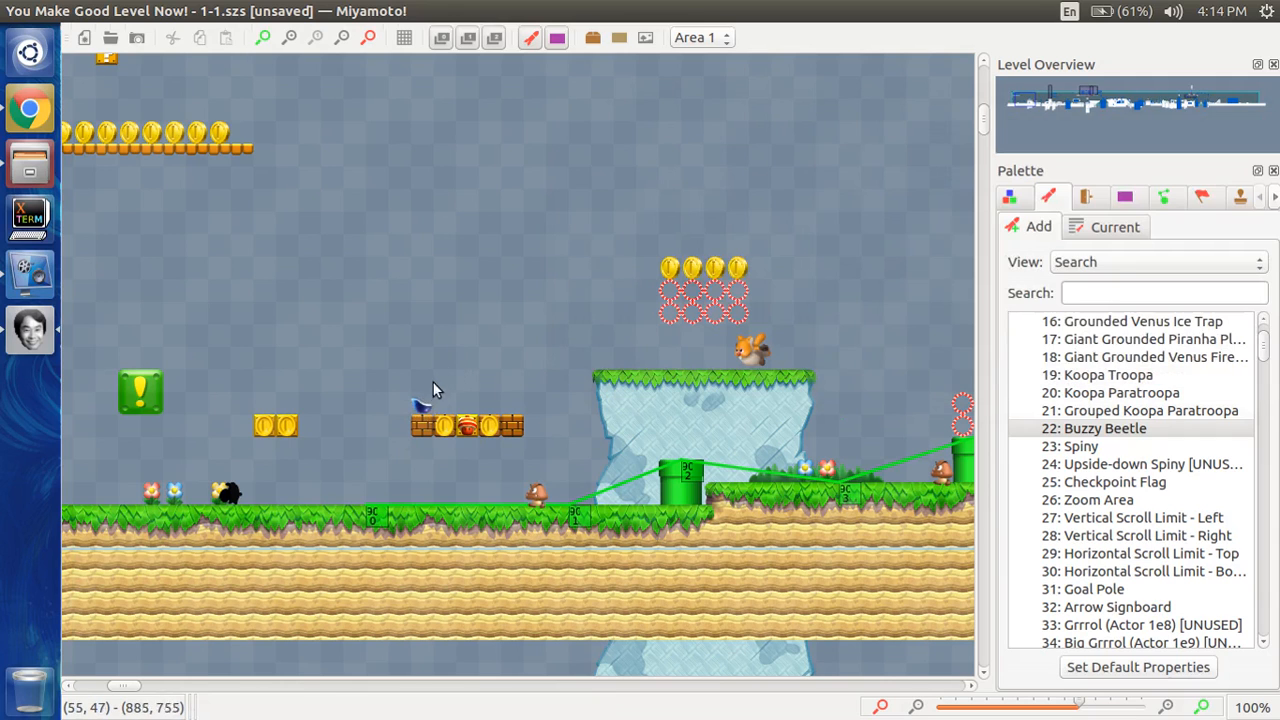
click(421, 398)
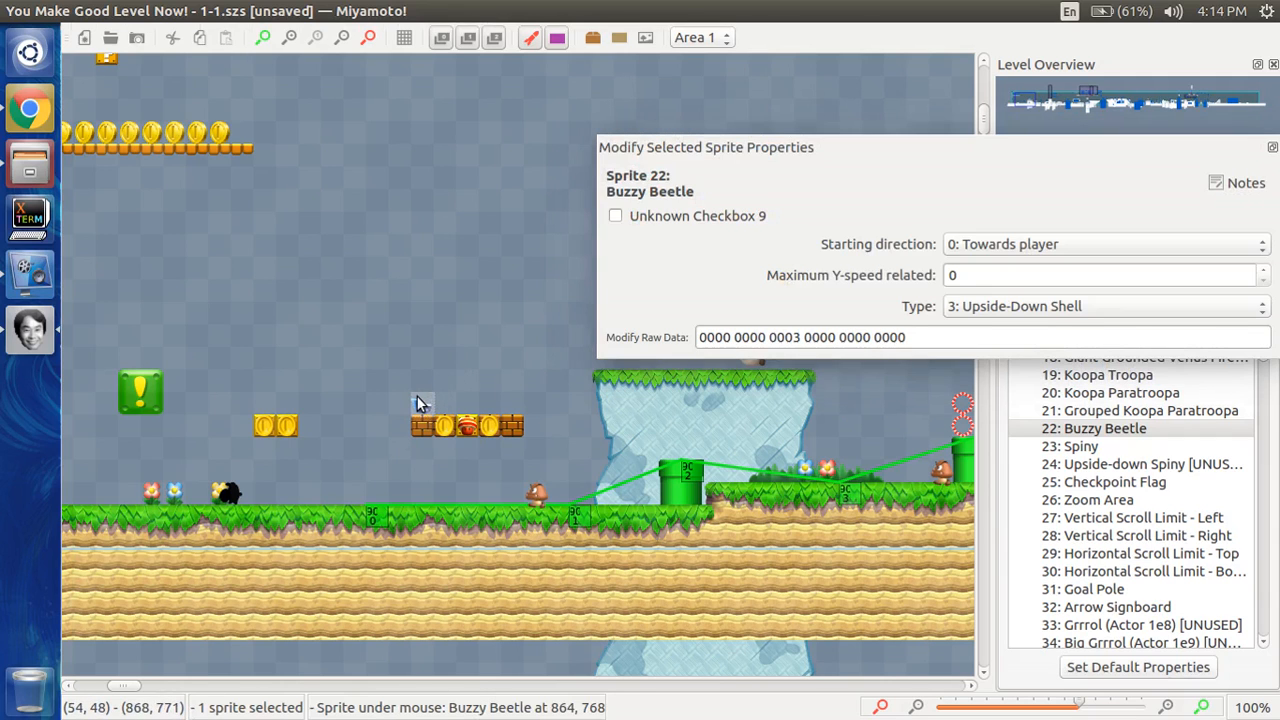
click(419, 403)
- Find the Urchin in the sprite list, place it in the sky, and move it above the leftmost brick of the block row
click(1147, 448)
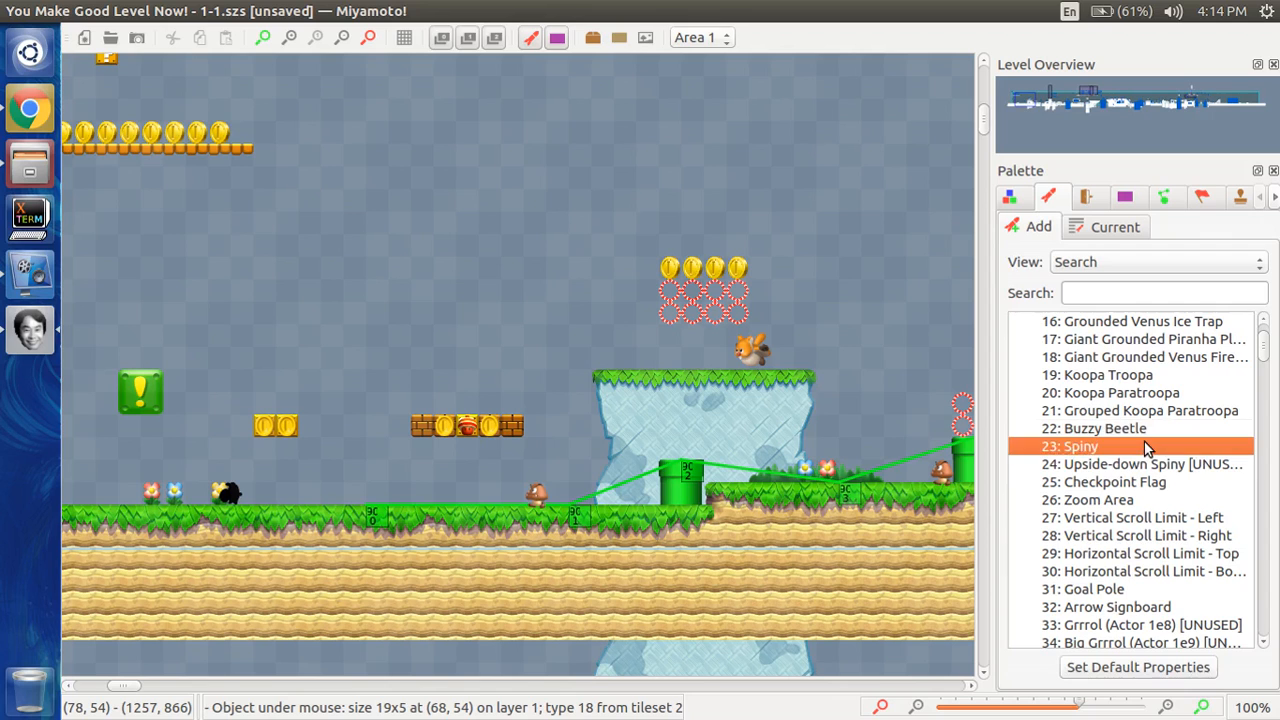
scroll(1138, 431, down, 18)
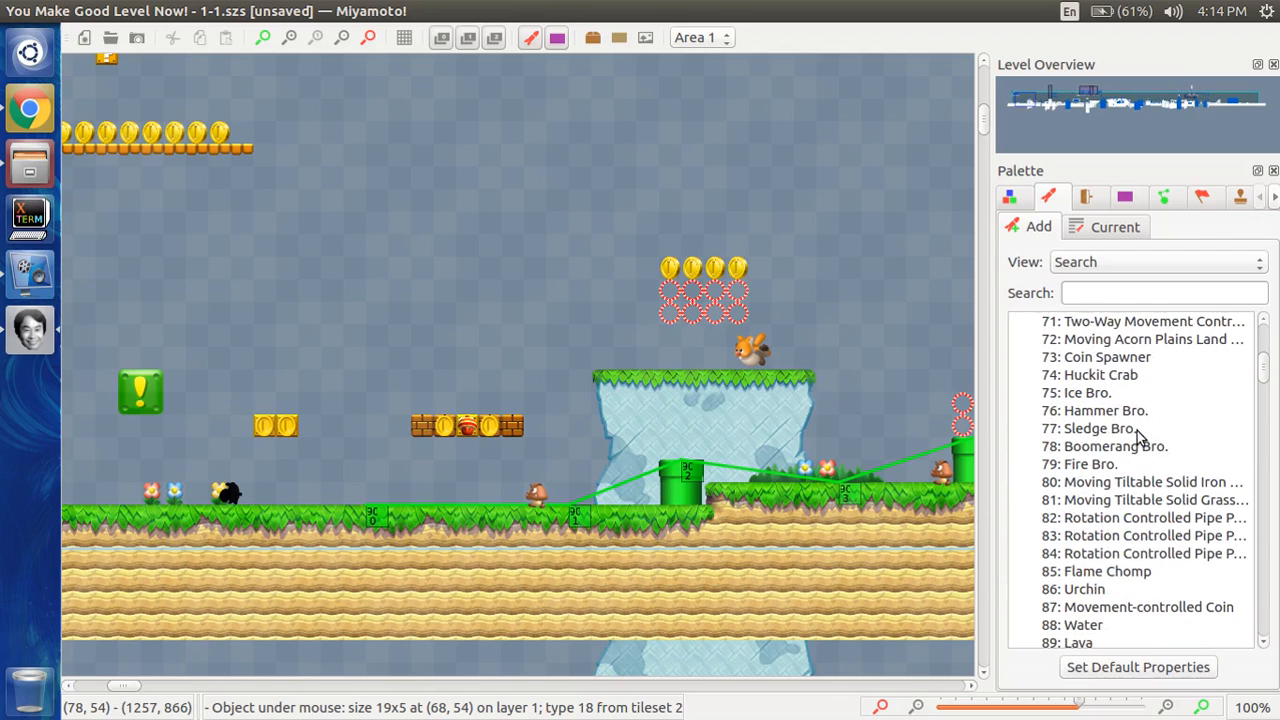
click(1098, 590)
right_click(501, 258)
drag(504, 262, 400, 271)
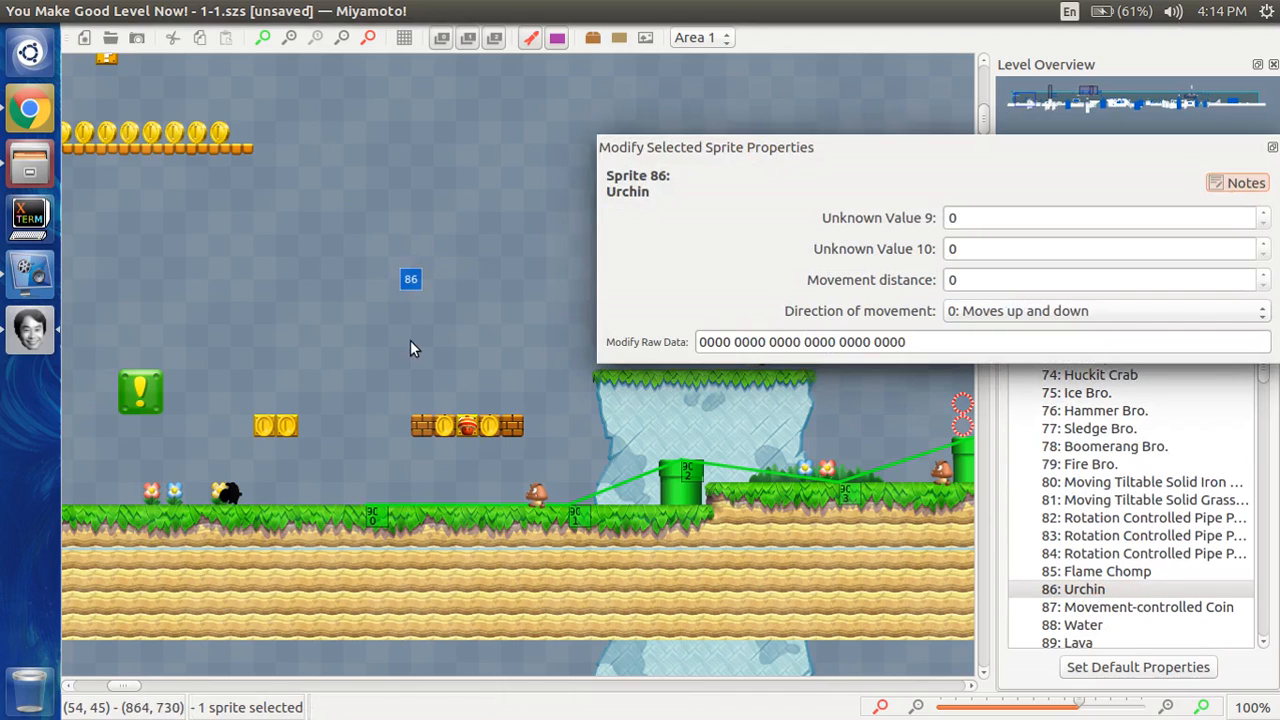
drag(415, 277, 425, 322)
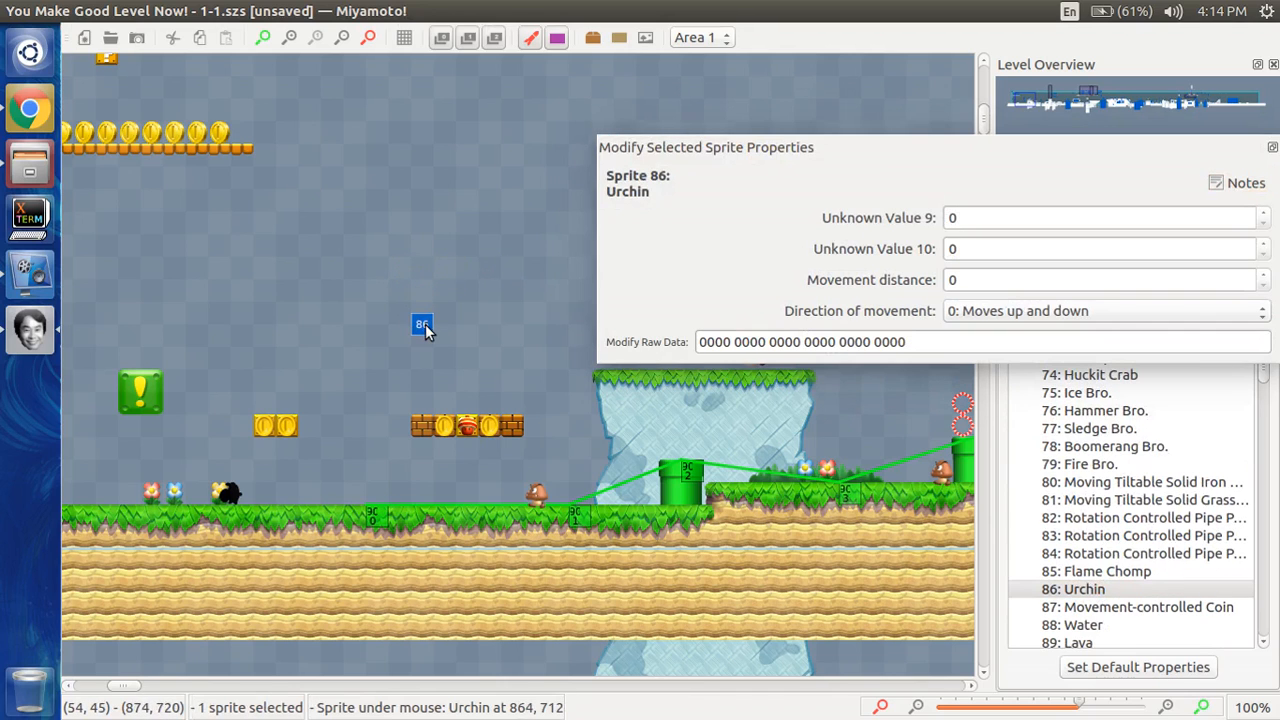
- Try a movement distance of 5 on the Urchin, look through its movement directions, and delete the sprite
click(973, 281)
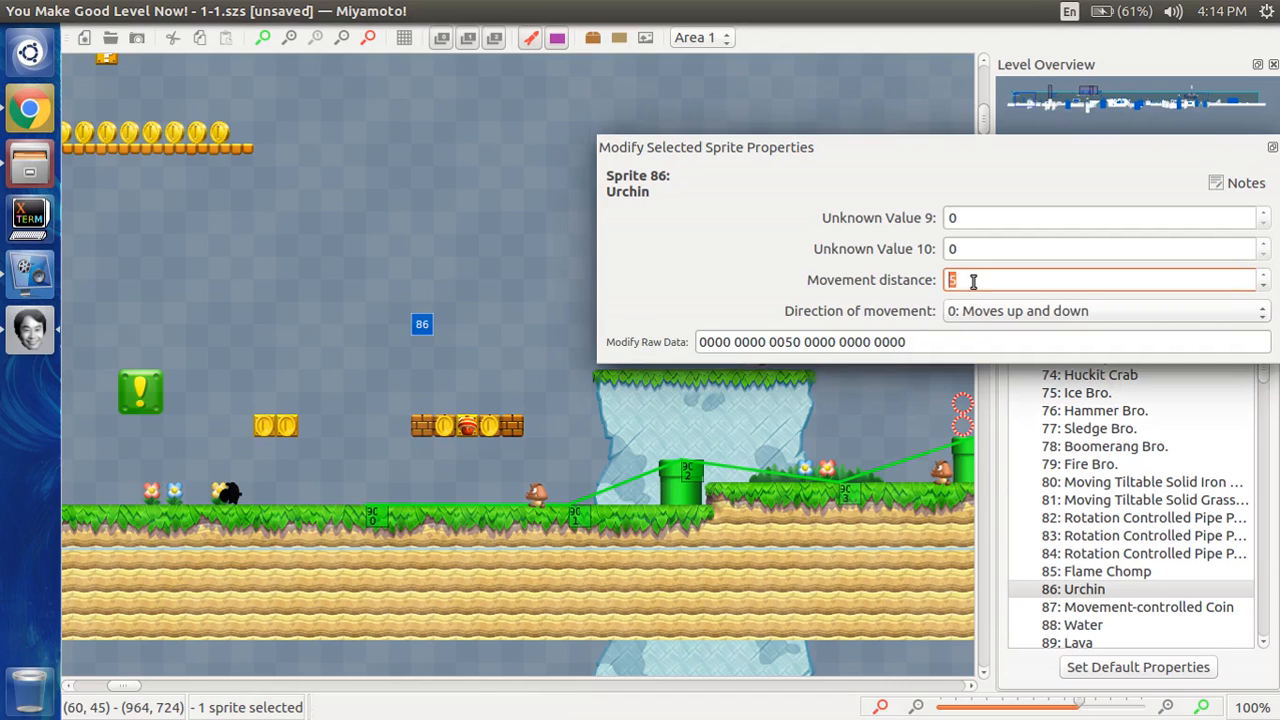
click(996, 312)
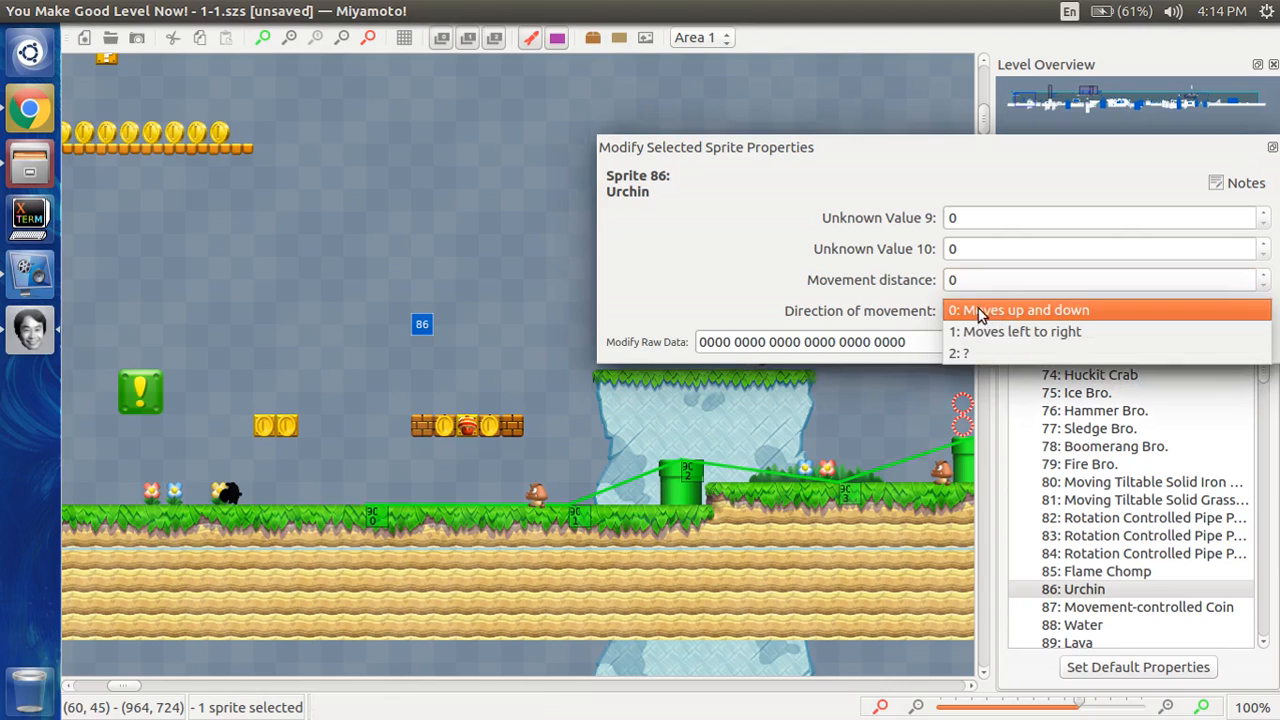
click(988, 303)
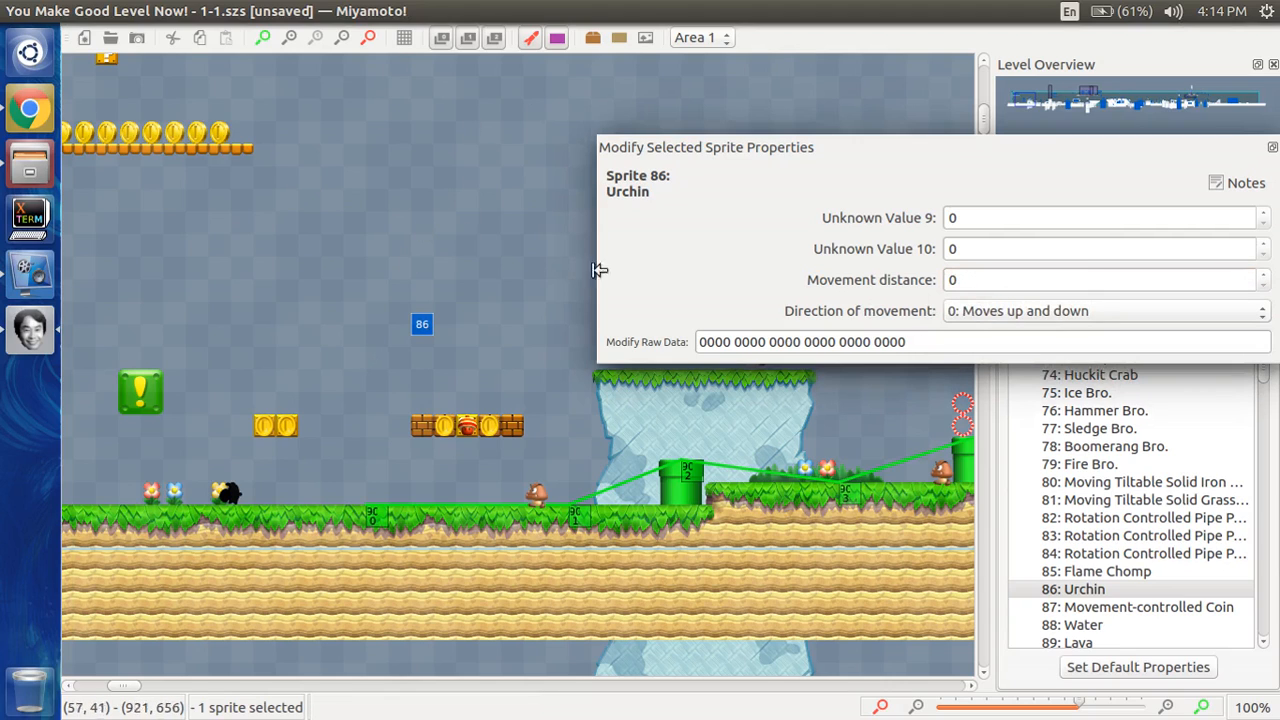
click(470, 302)
click(423, 331)
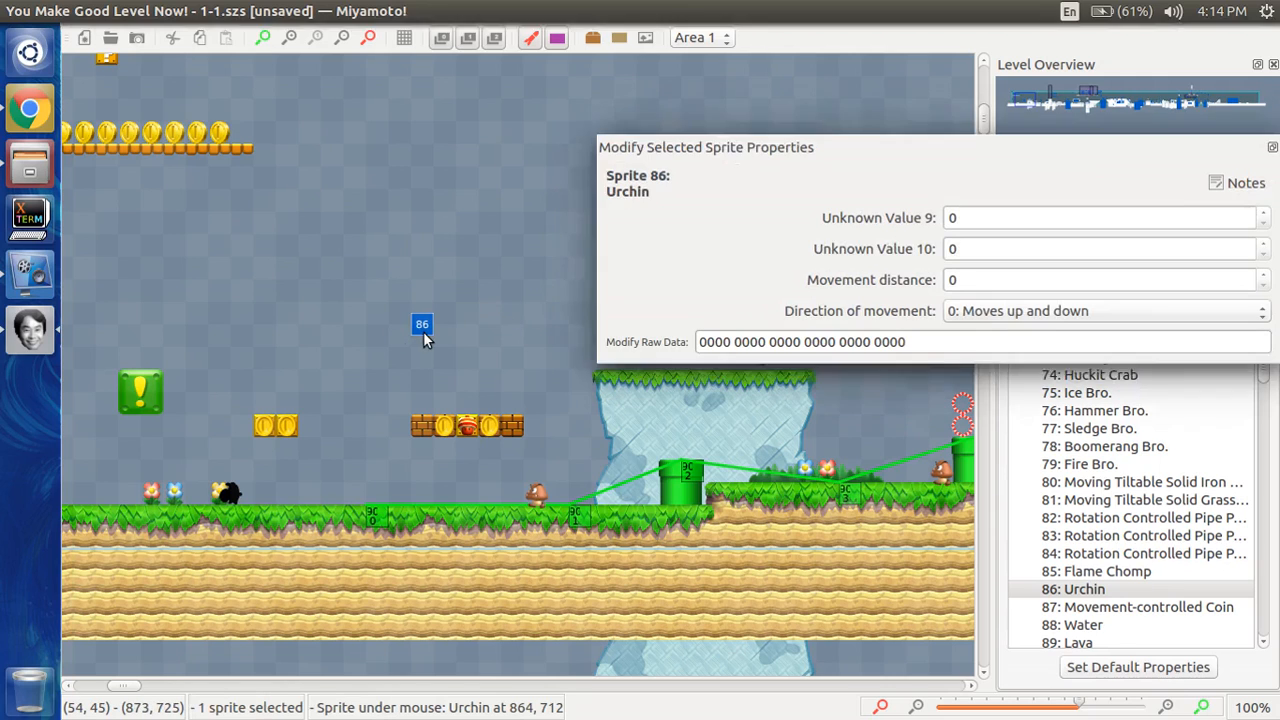
key(Delete)
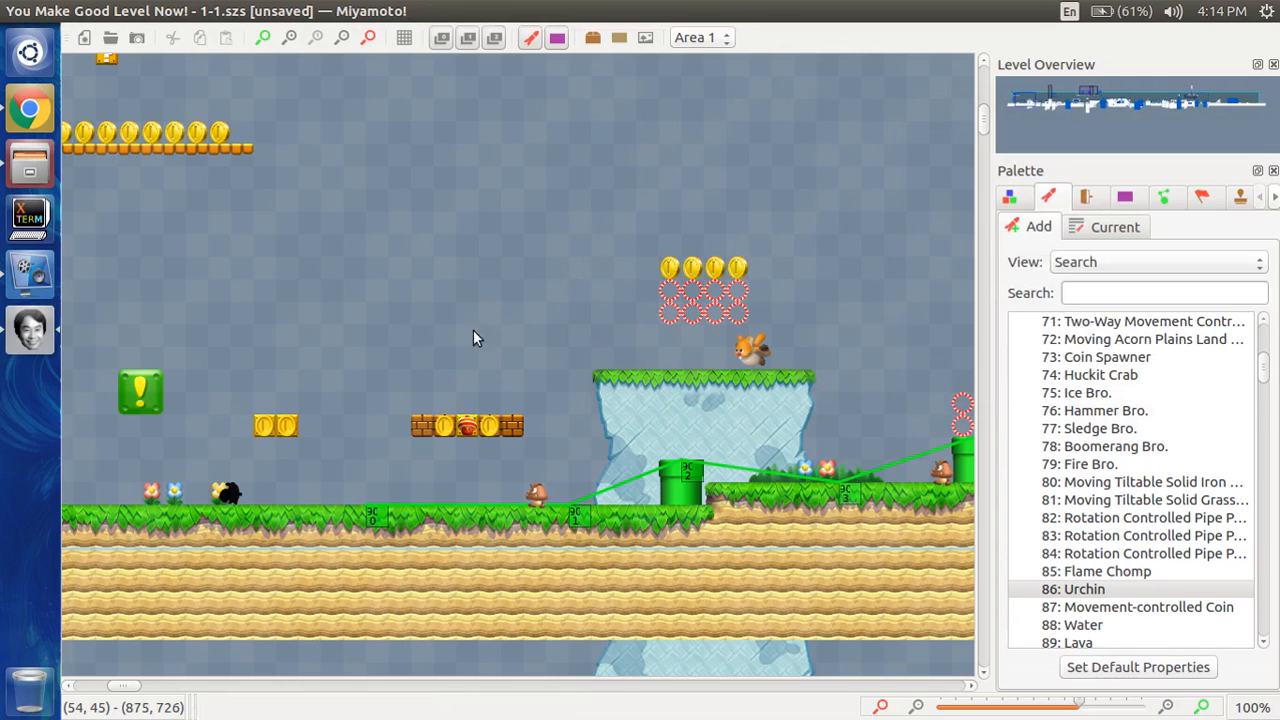
- Switch the palette to the entrances and open the properties of entrance 0 near the start of the level
scroll(1250, 335, up, 20)
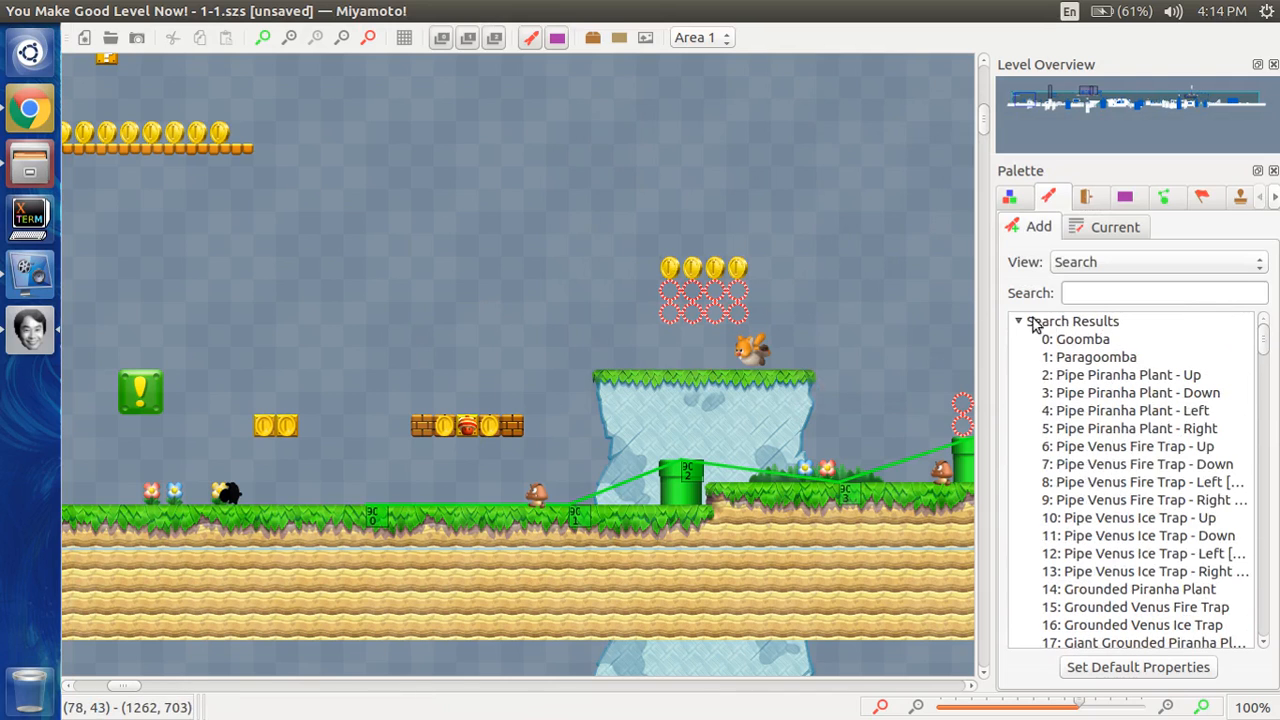
click(1086, 200)
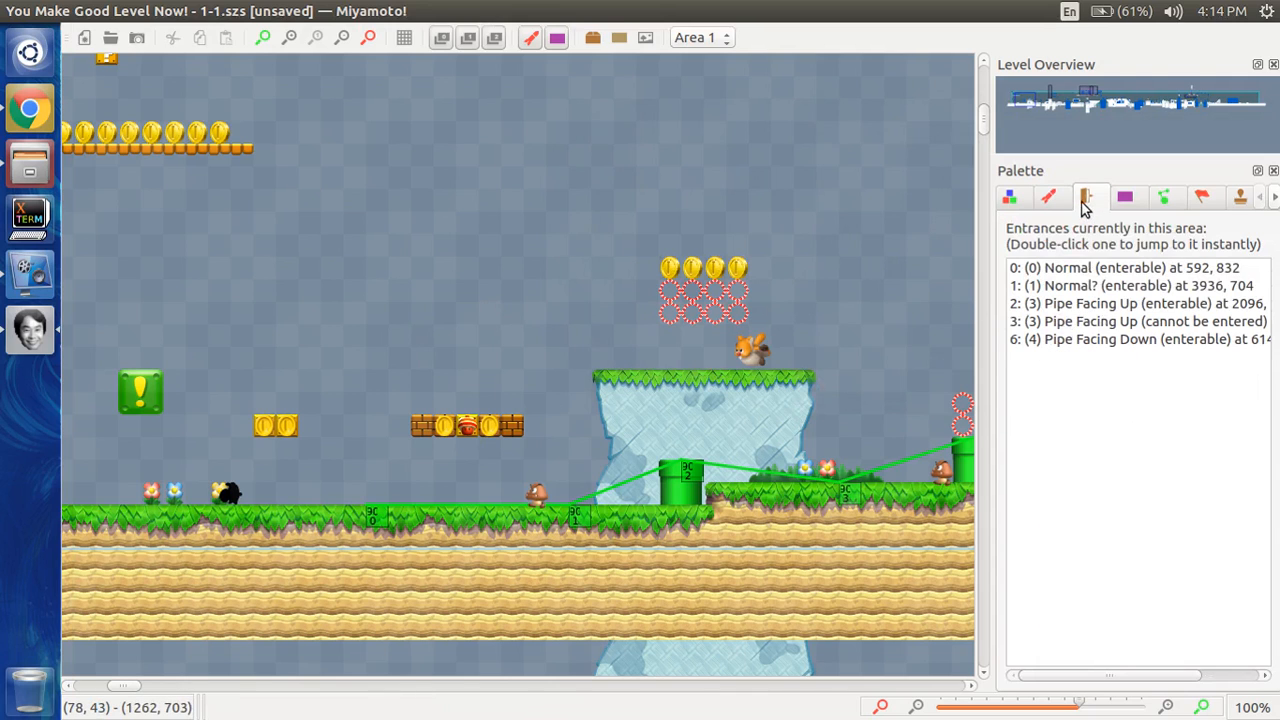
scroll(421, 350, left, 7)
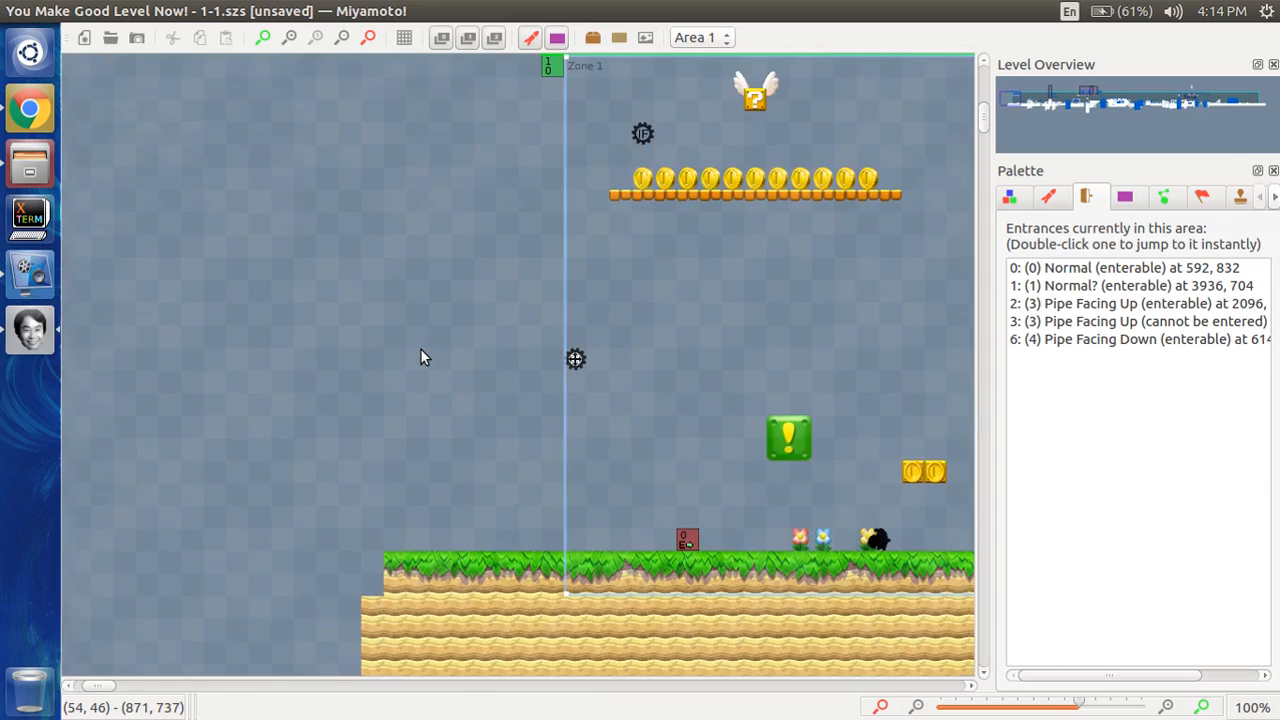
scroll(421, 350, down, 2)
scroll(420, 357, right, 8)
scroll(420, 357, up, 3)
scroll(420, 357, left, 3)
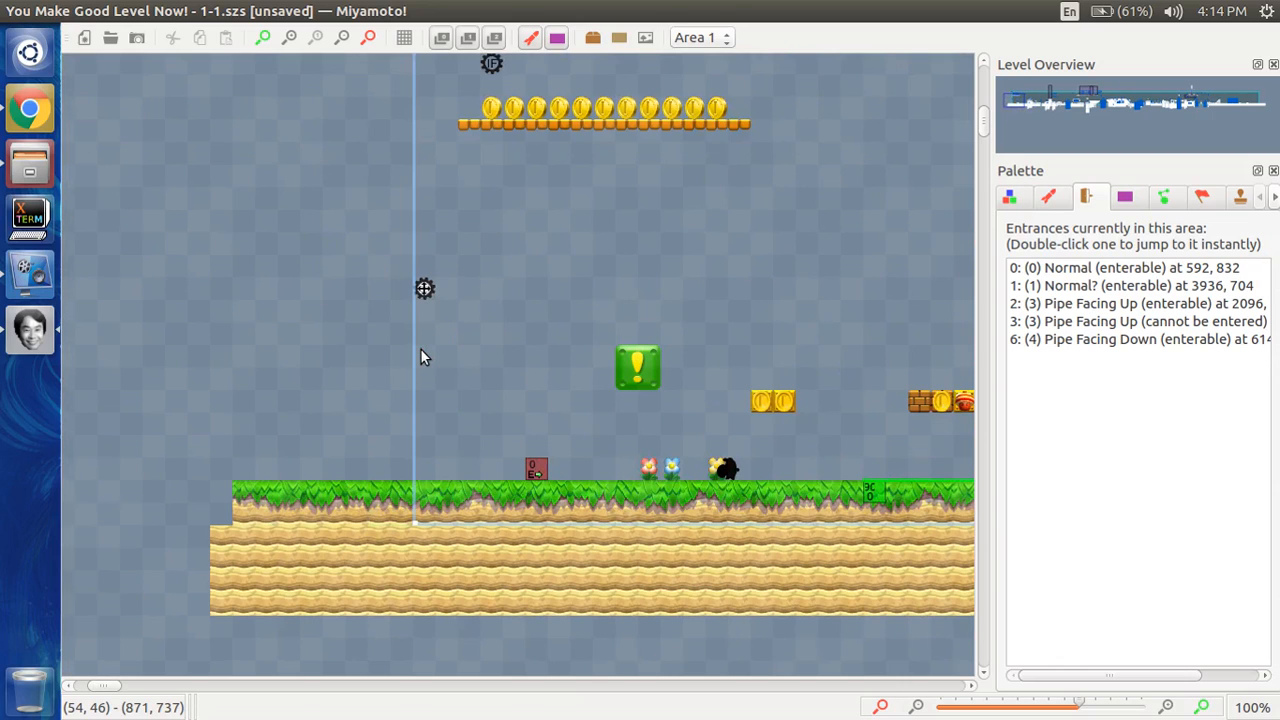
double_click(535, 470)
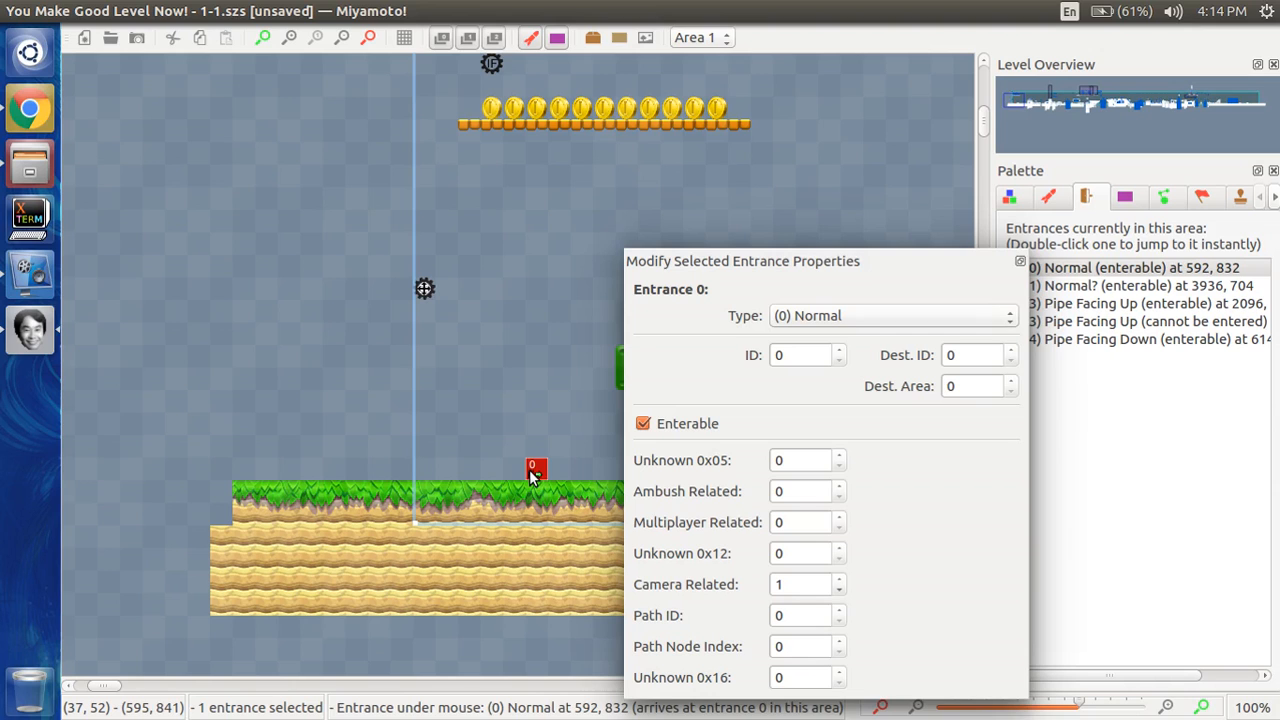
- Deselect entrance 0, reopen its properties to examine the Enterable option, and deselect it again
click(540, 445)
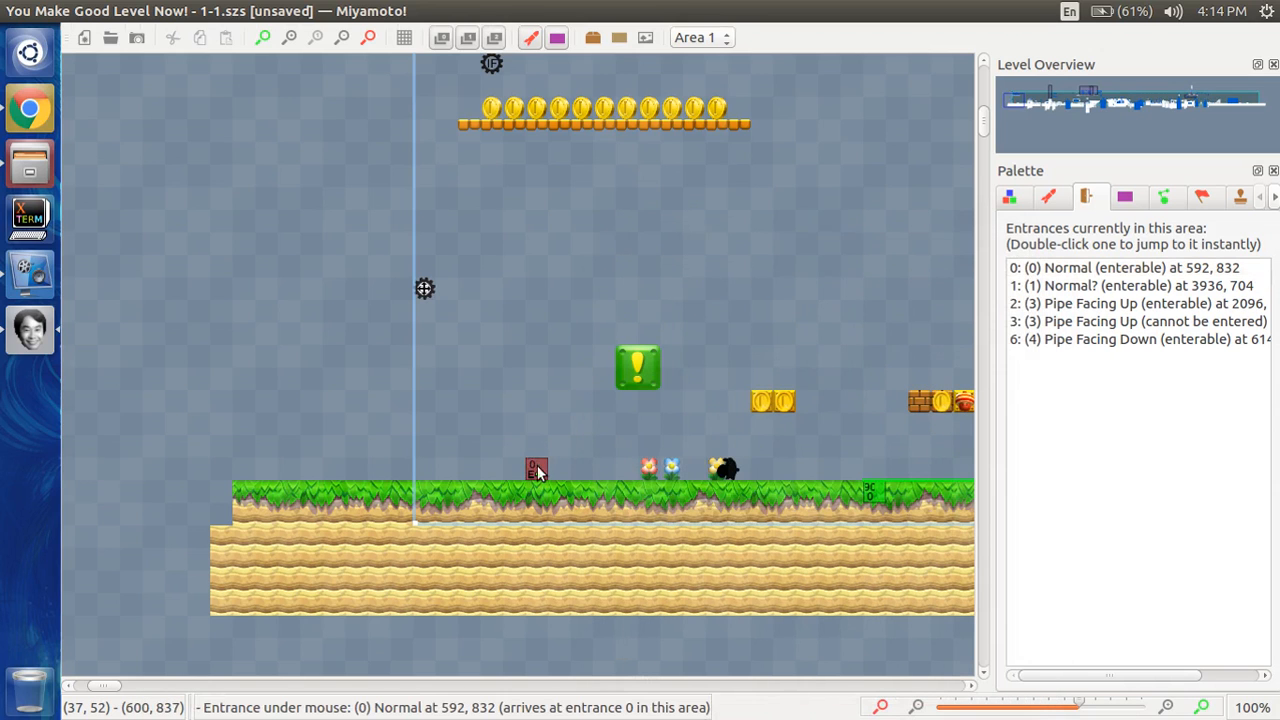
click(538, 472)
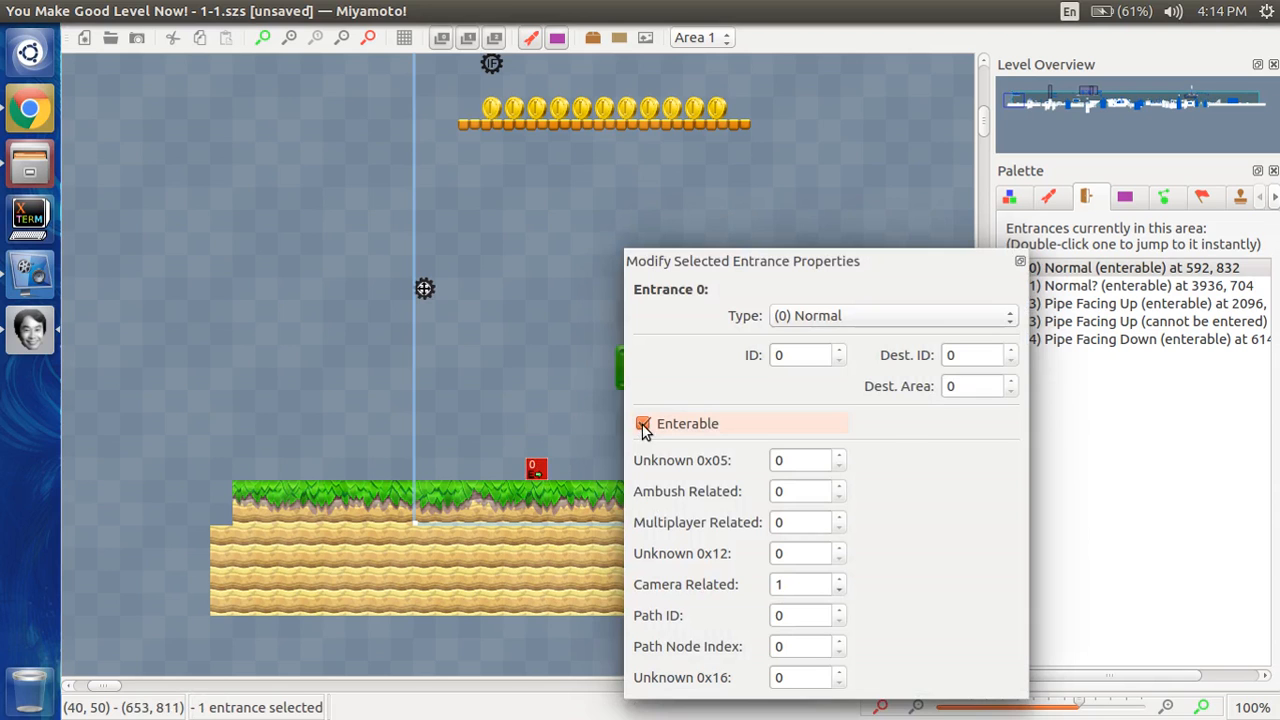
click(532, 415)
- Find the upward-facing pipe entrance 3 further along the level, inspect its properties, and deselect it
scroll(532, 416, right, 3)
scroll(531, 412, right, 15)
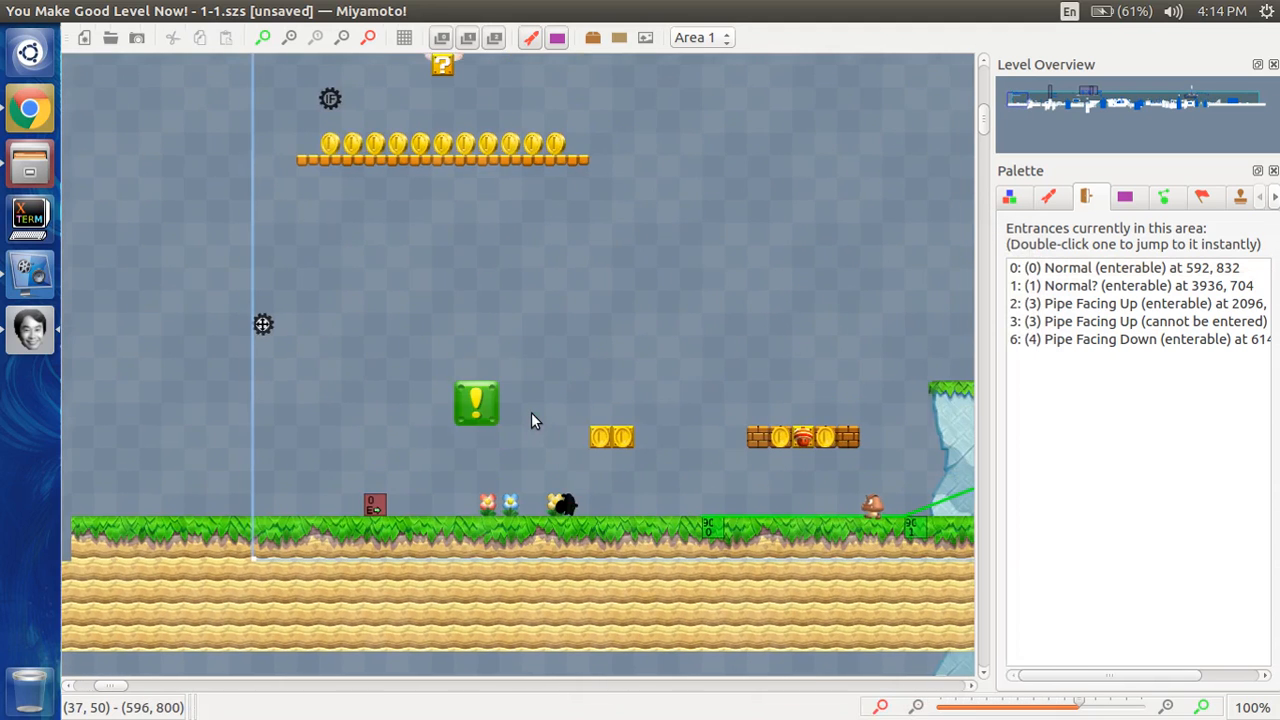
scroll(531, 412, right, 15)
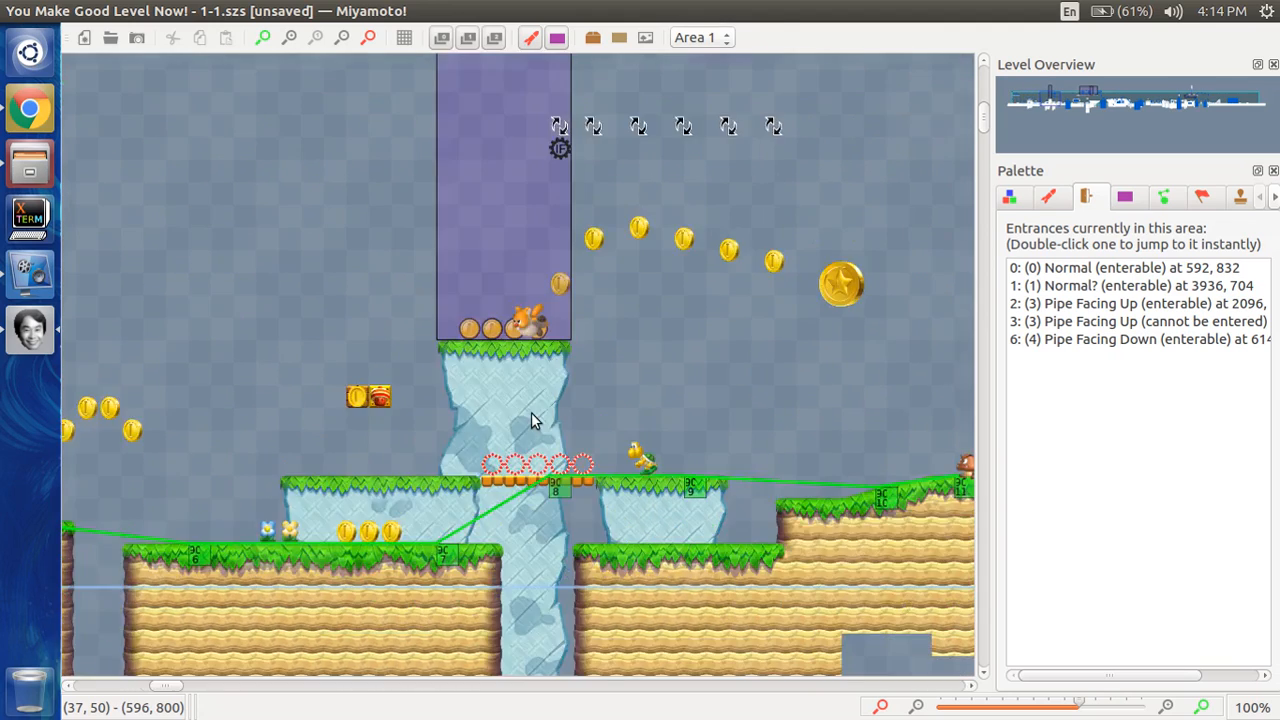
scroll(531, 412, right, 15)
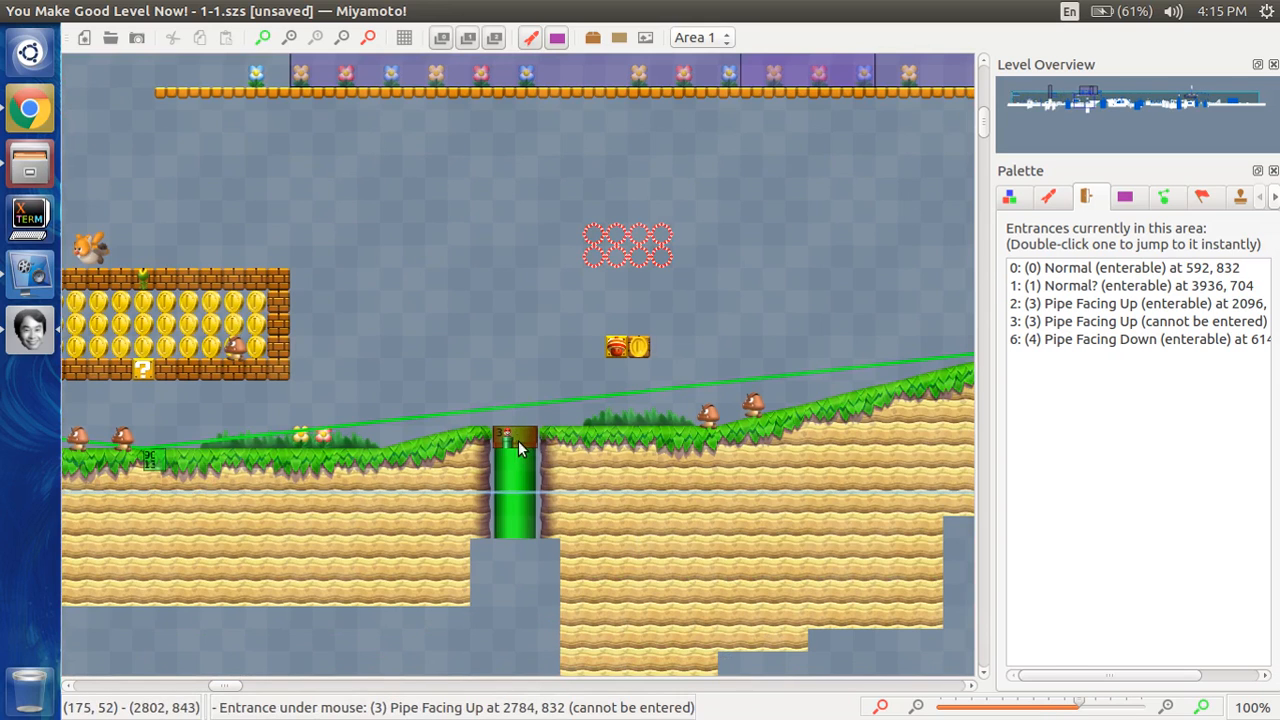
double_click(518, 440)
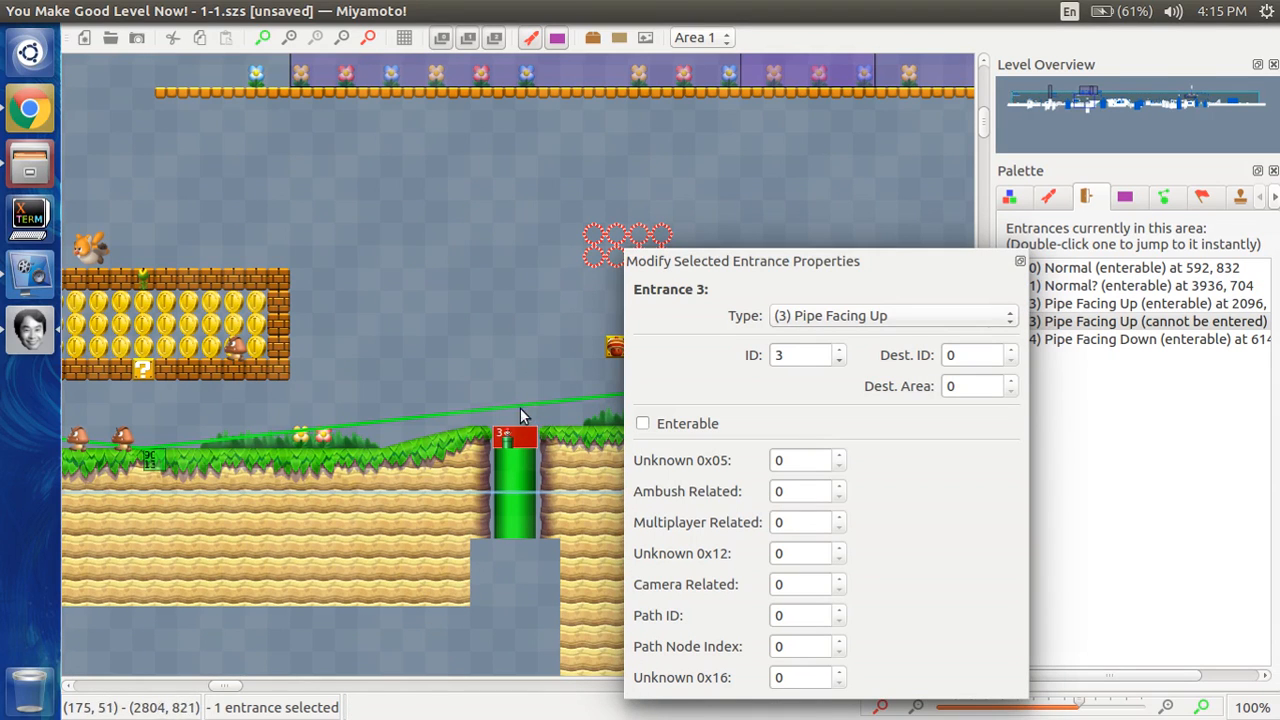
mouse_move(656, 432)
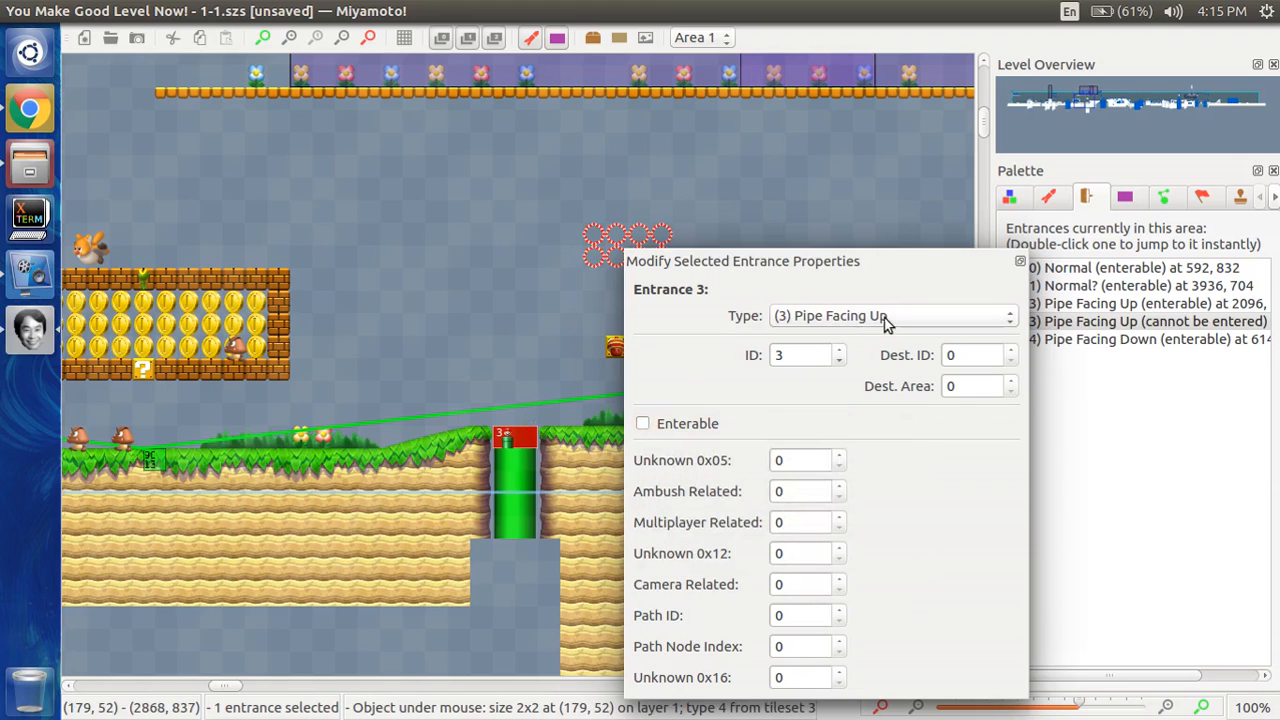
click(439, 342)
- Revisit entrance 0 at the start of the level, and look back along the level past the pipe entrances
scroll(436, 342, left, 10)
scroll(437, 343, left, 15)
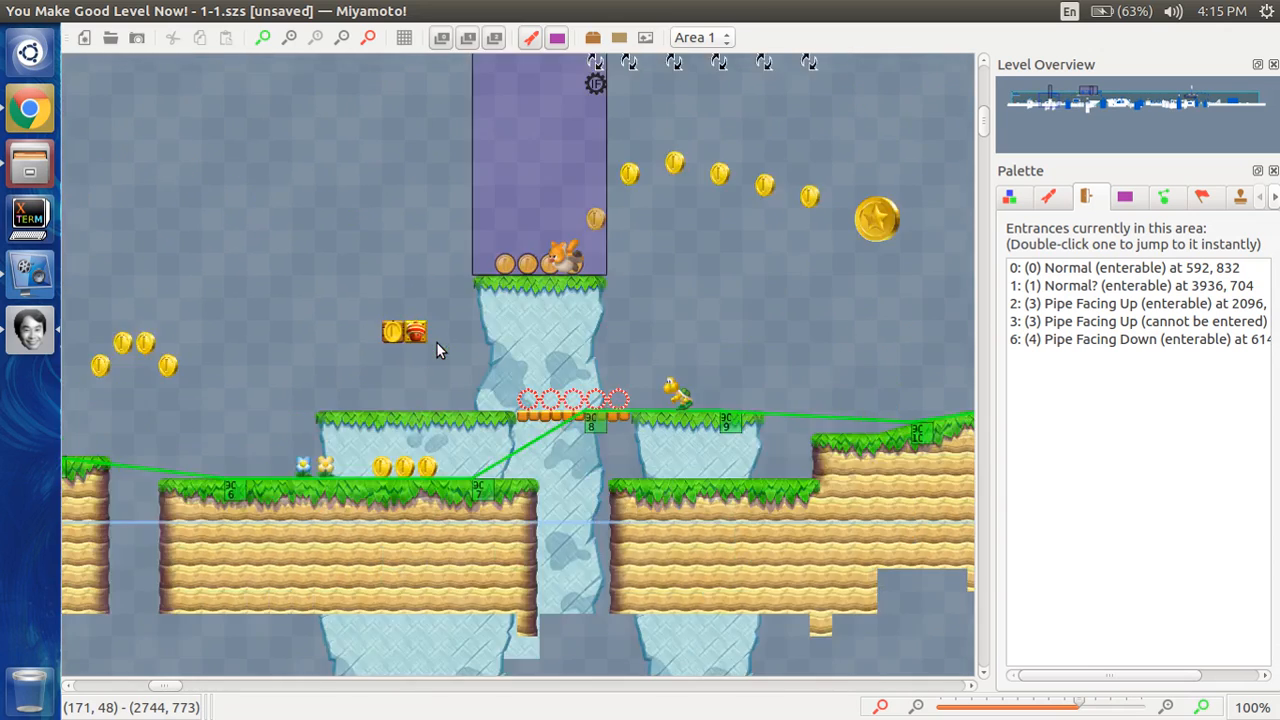
scroll(422, 350, right, 2)
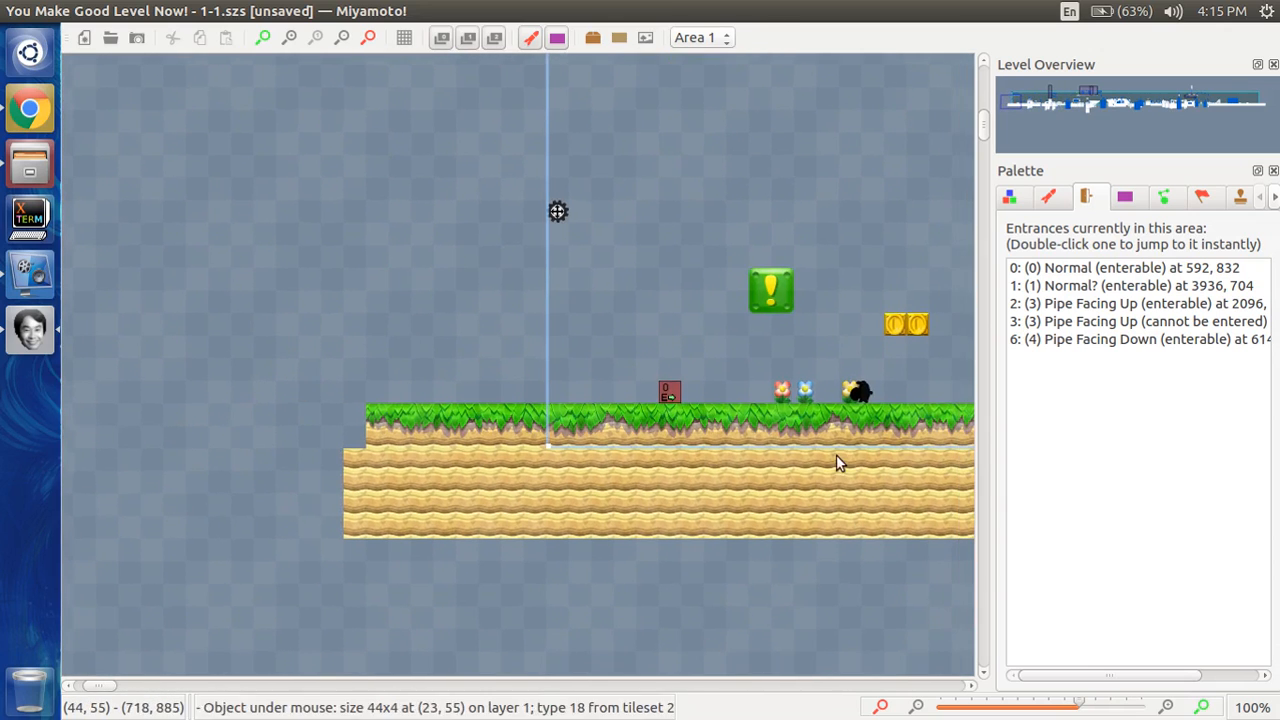
click(672, 392)
click(598, 392)
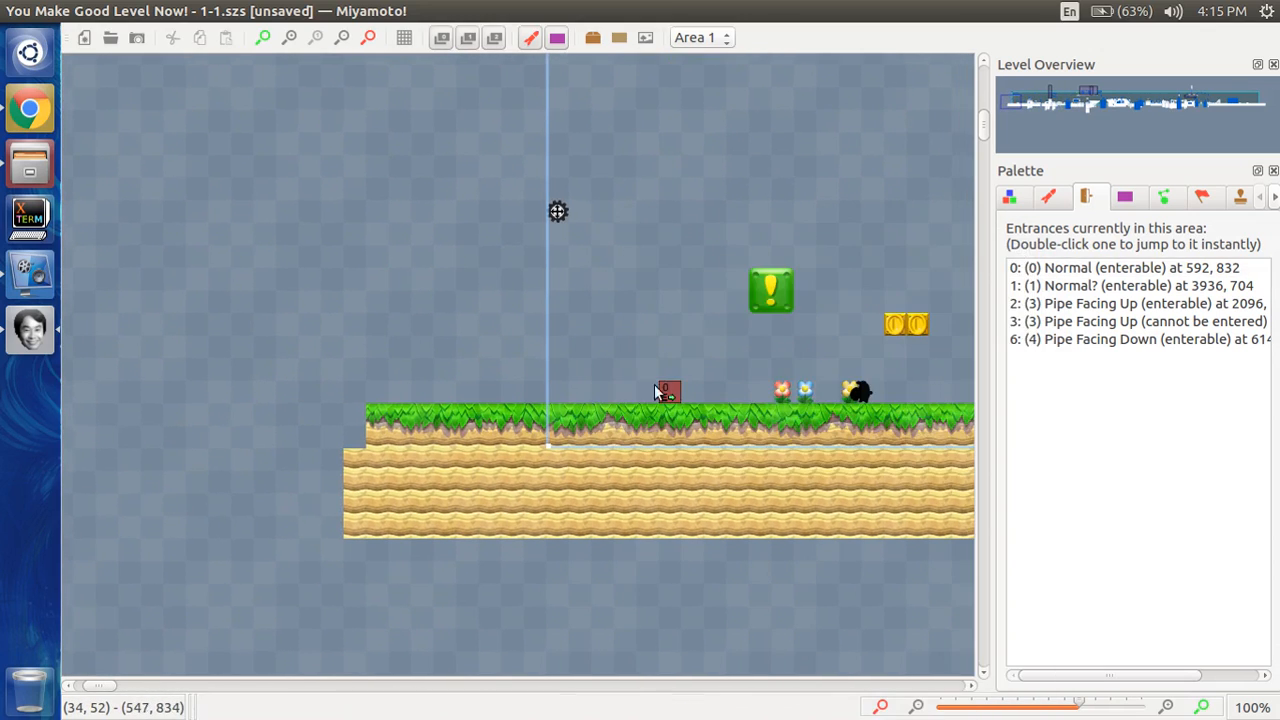
scroll(685, 395, right, 5)
scroll(681, 391, right, 20)
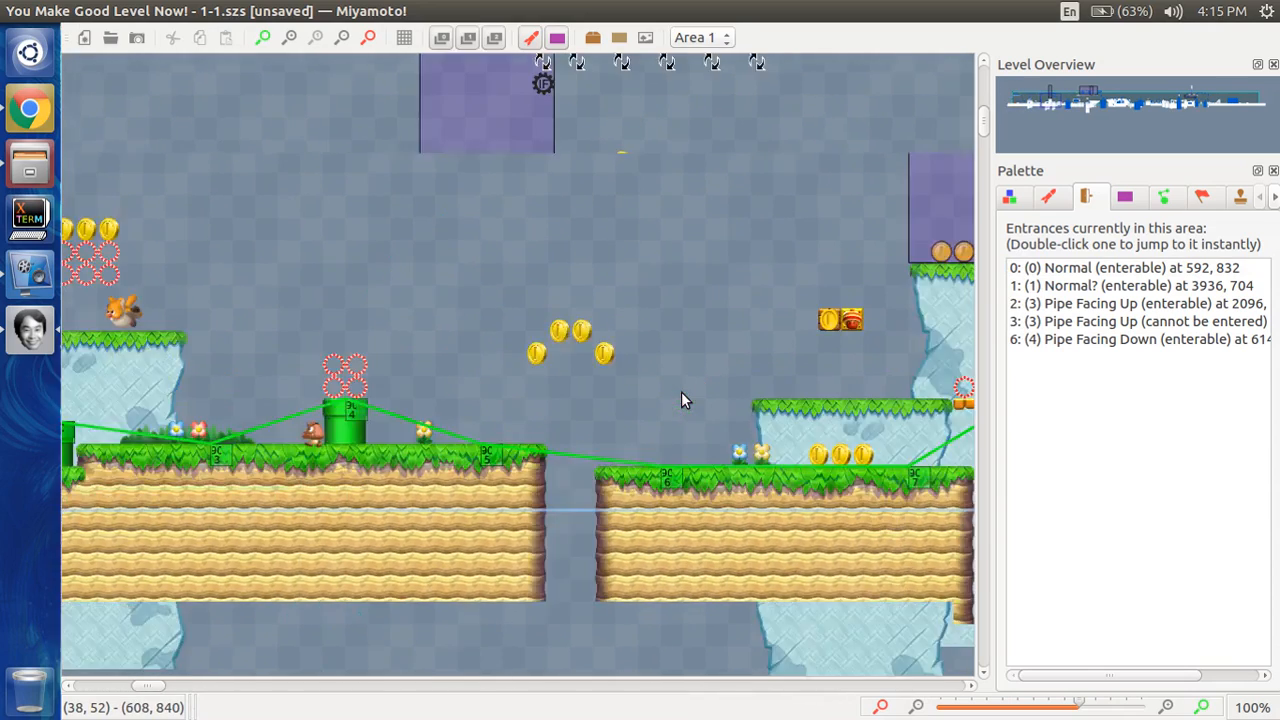
scroll(681, 391, right, 15)
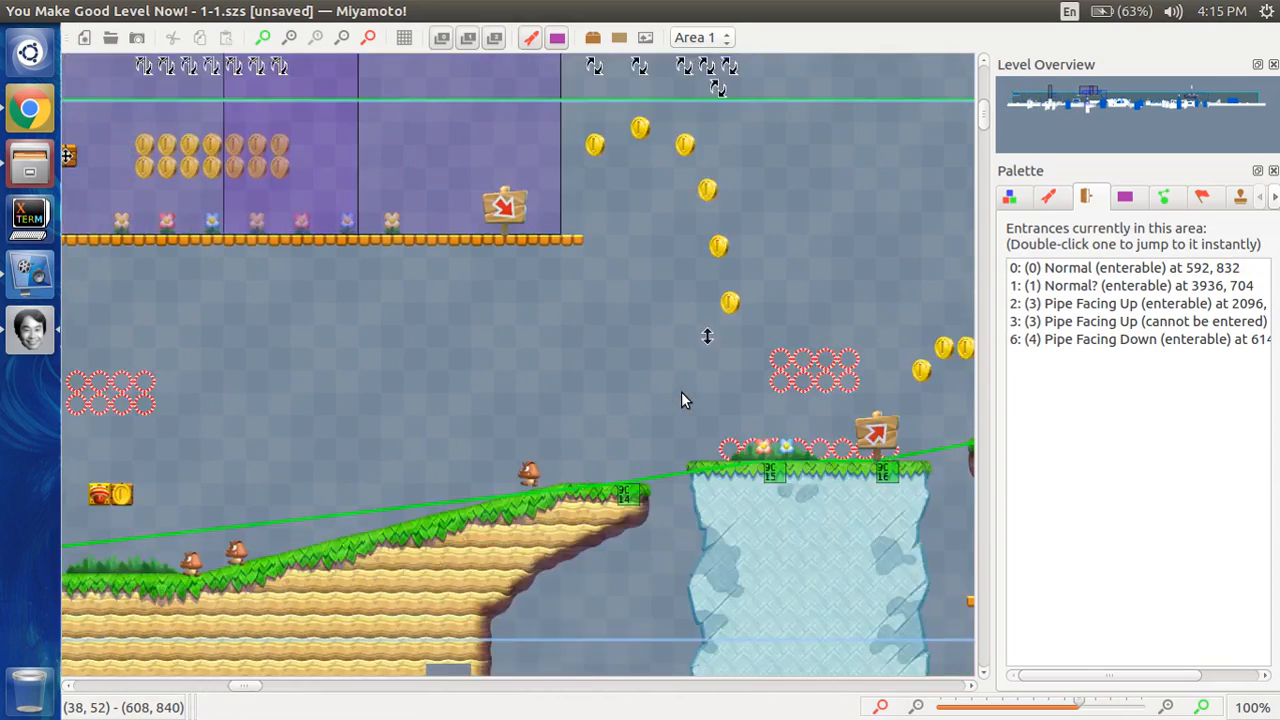
- List the sprites currently in the area, jump to the coin at 560, 576 to view its properties, and deselect it
click(1050, 197)
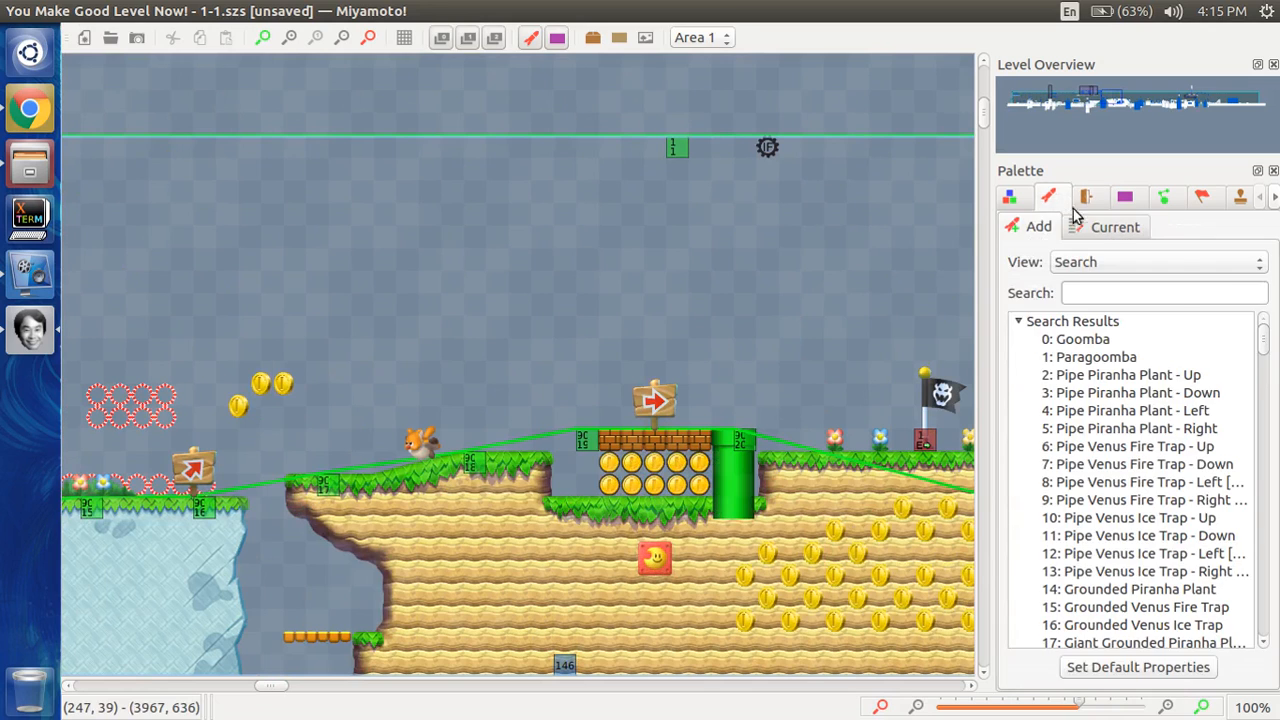
click(1091, 228)
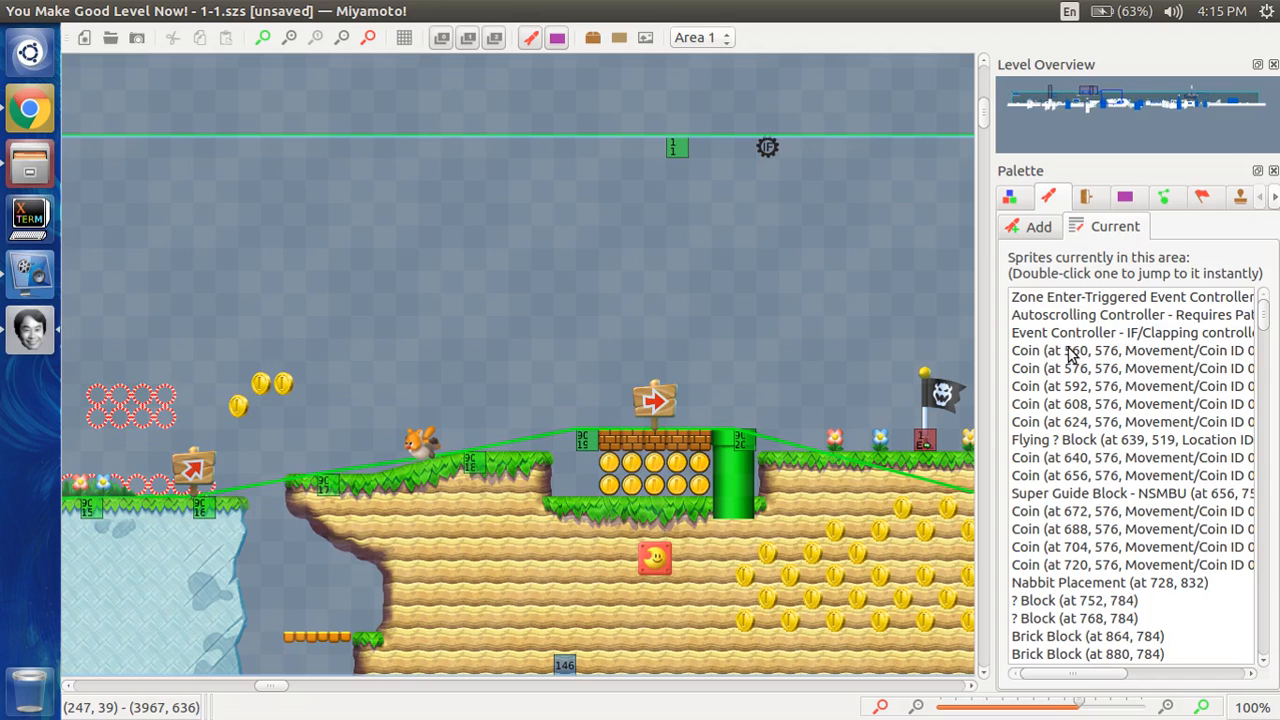
mouse_move(1070, 355)
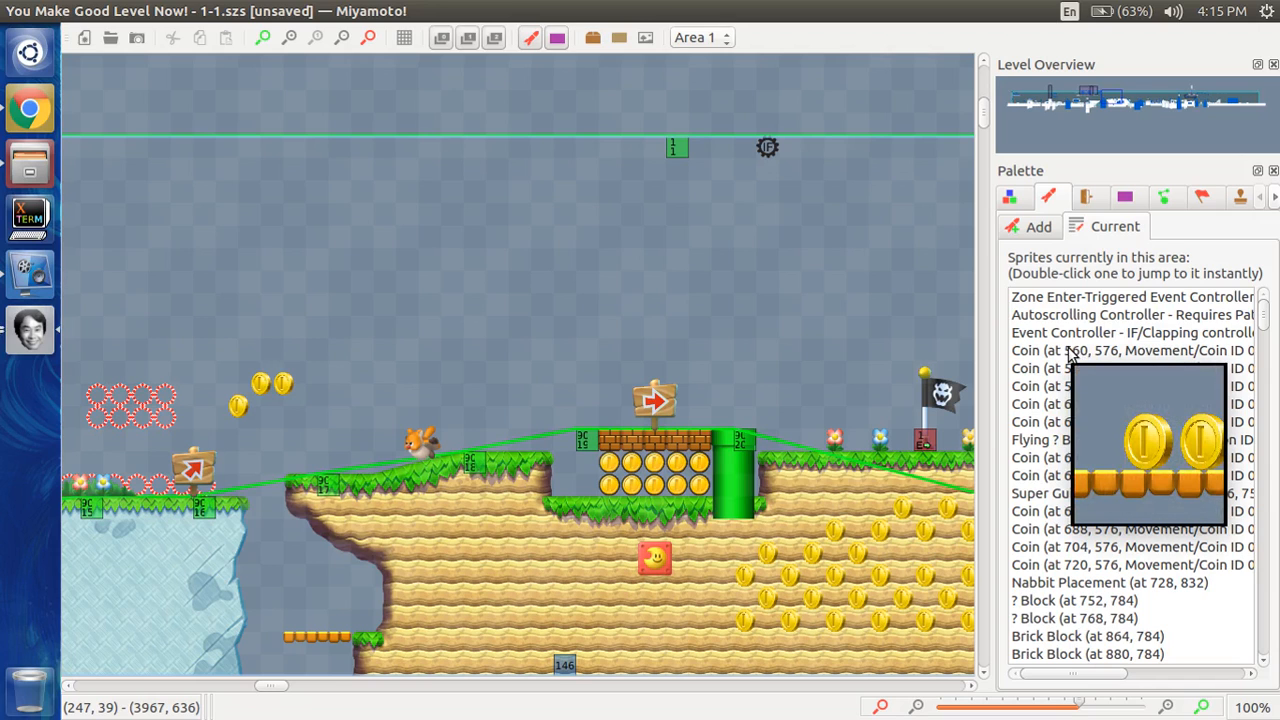
double_click(1070, 351)
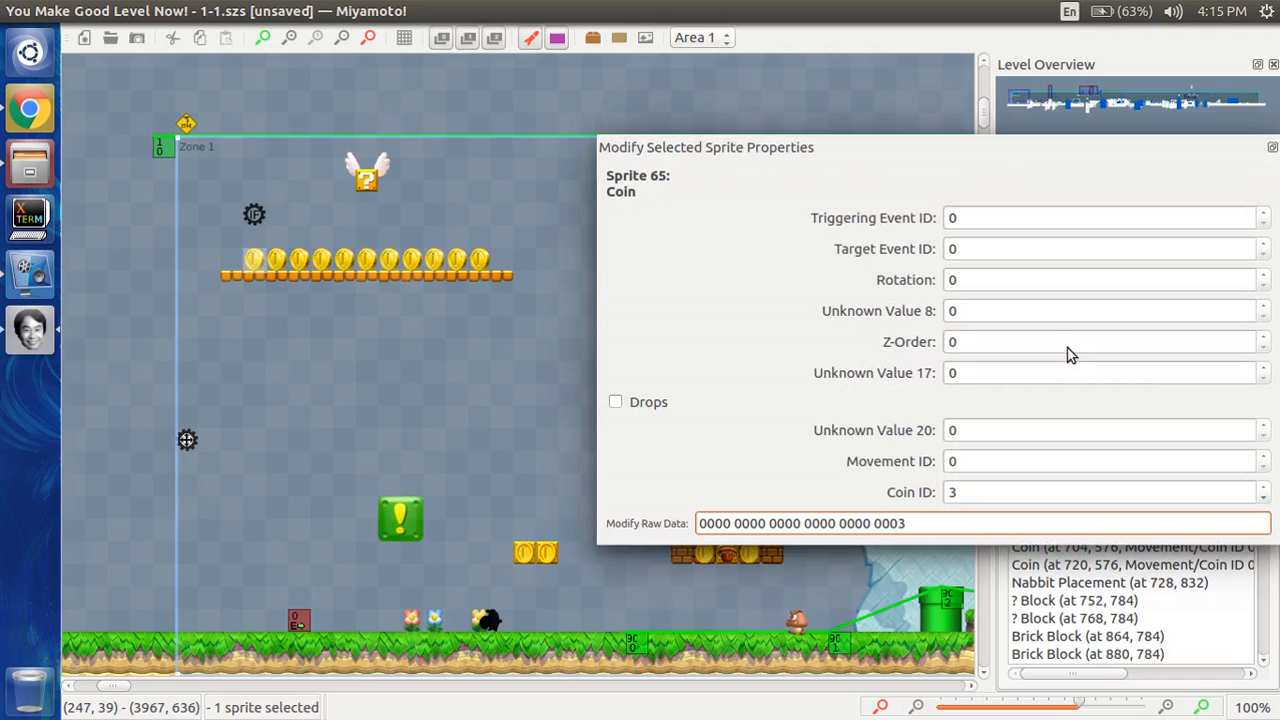
click(242, 304)
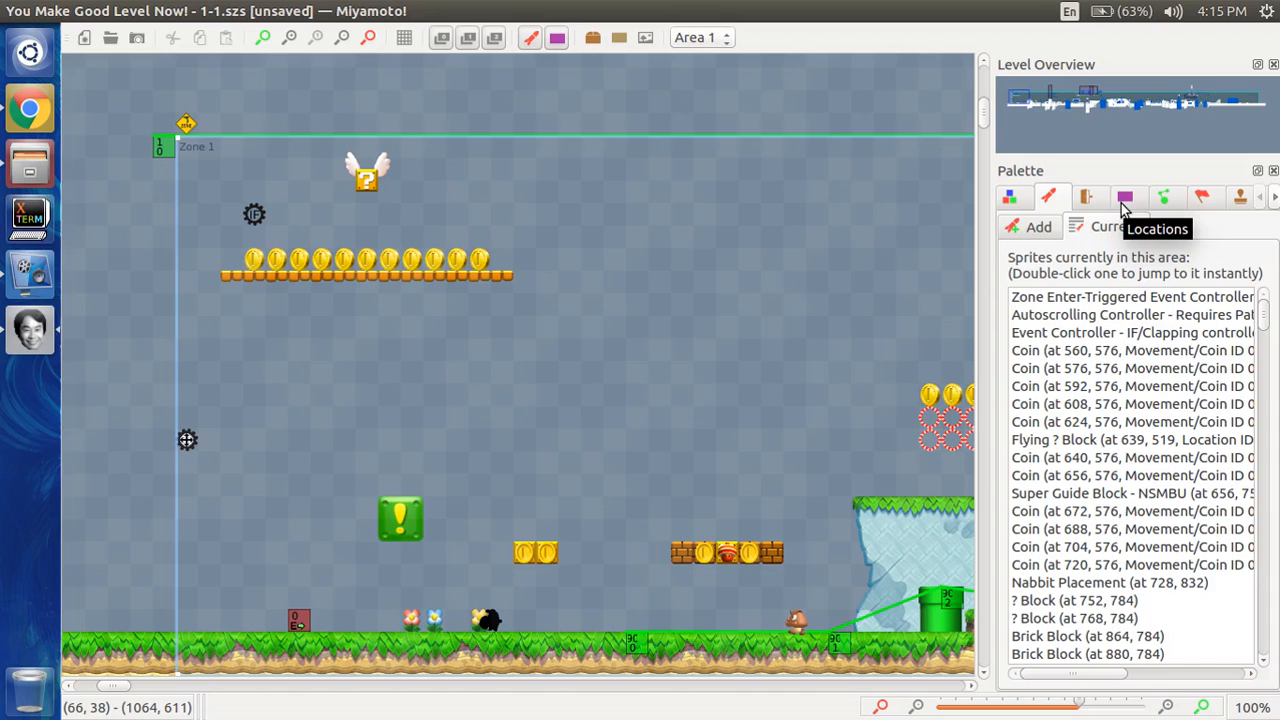
- Switch the palette to the locations, inspect the properties of location 4 above the tall ice pillar, and deselect it
click(1122, 201)
scroll(727, 330, right, 5)
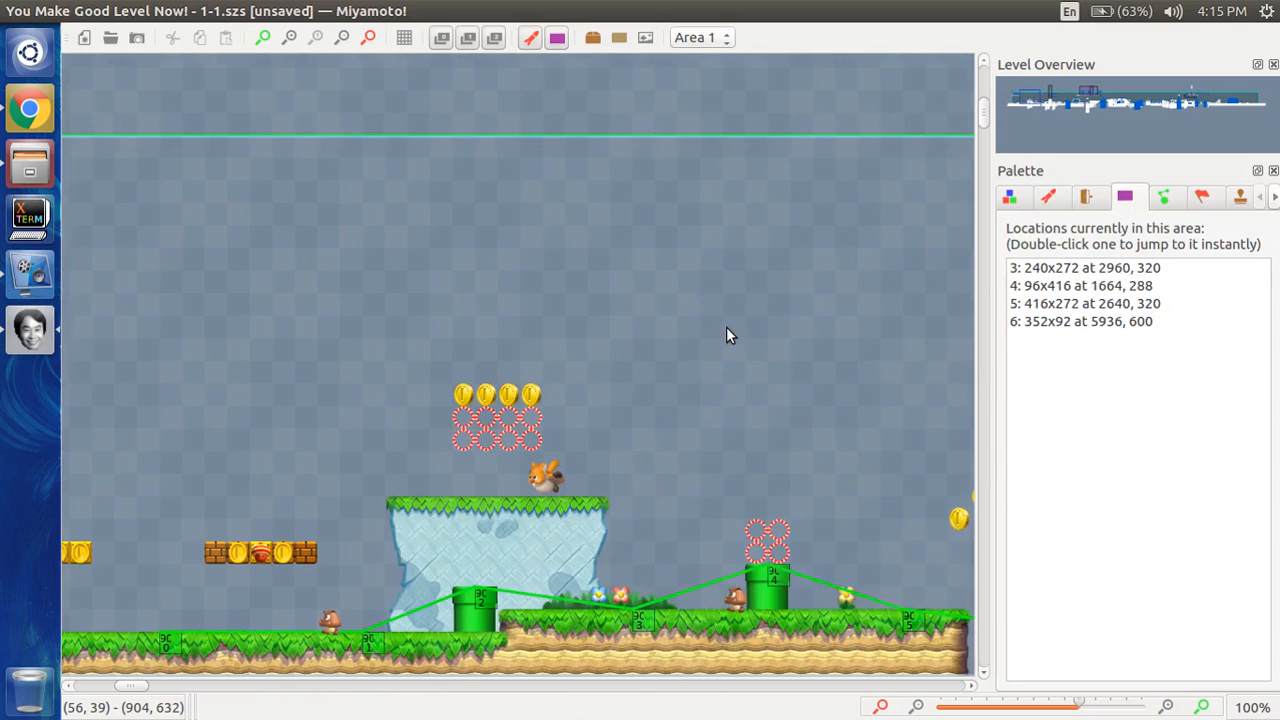
scroll(727, 335, right, 10)
scroll(727, 335, down, 2)
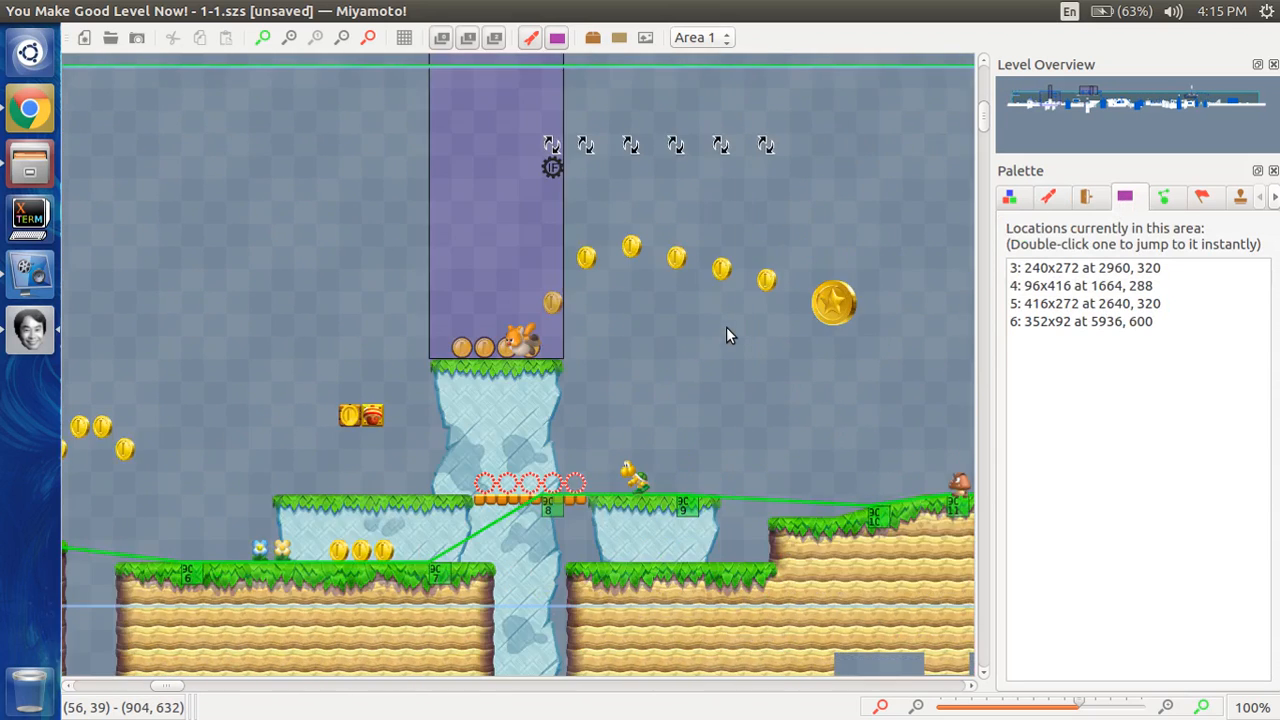
scroll(726, 327, up, 3)
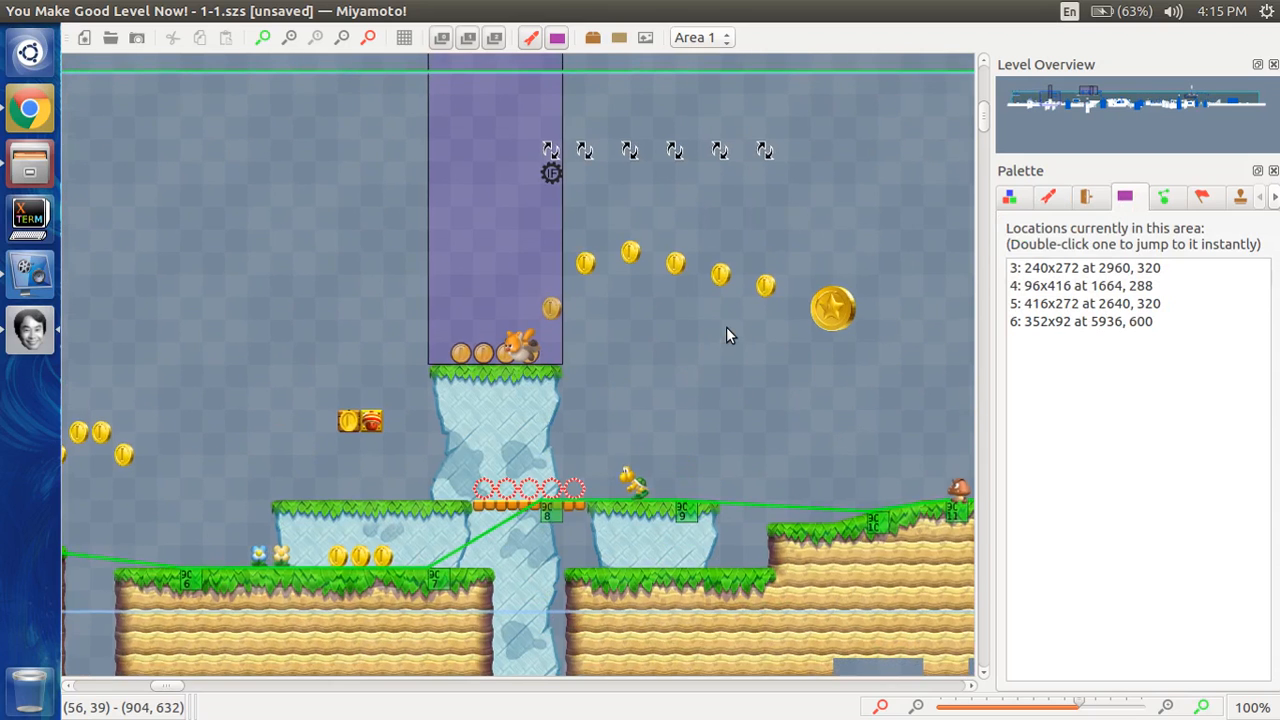
scroll(726, 327, right, 1)
click(440, 358)
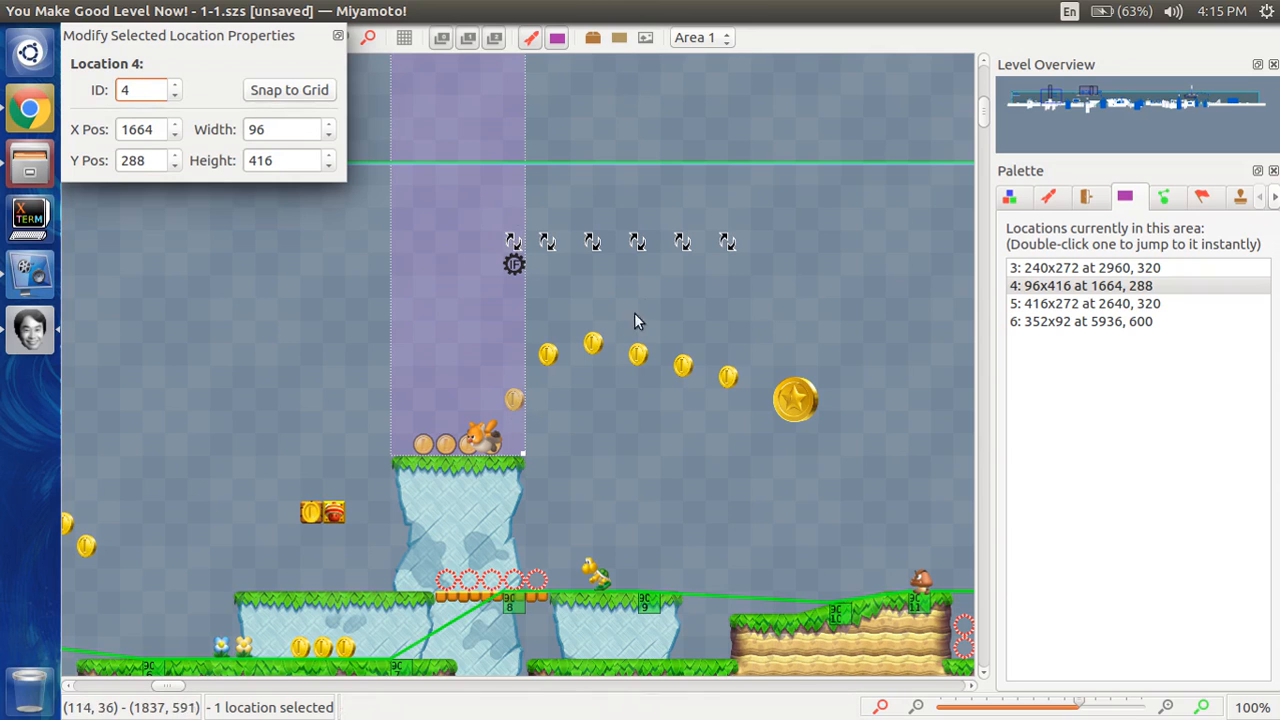
click(715, 302)
- Examine the overlapping locations that cover the coins and flowers on the long high platform
scroll(718, 341, right, 3)
scroll(718, 341, up, 1)
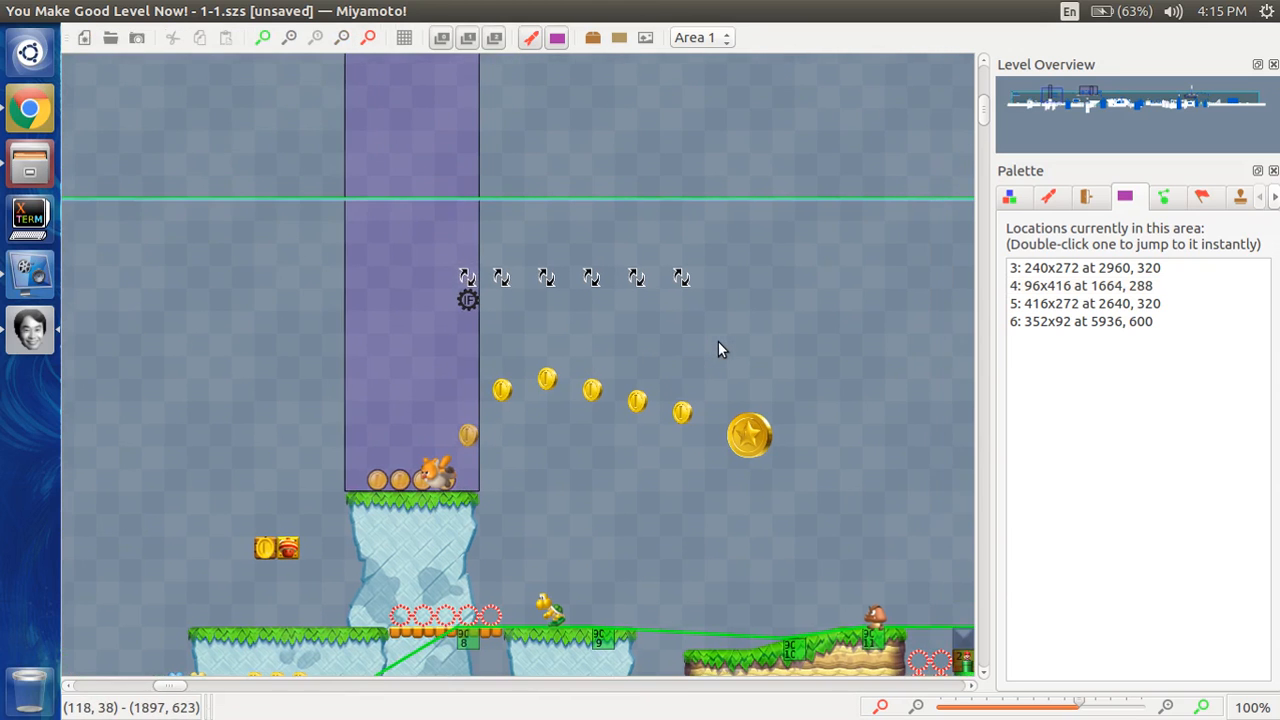
scroll(718, 348, right, 15)
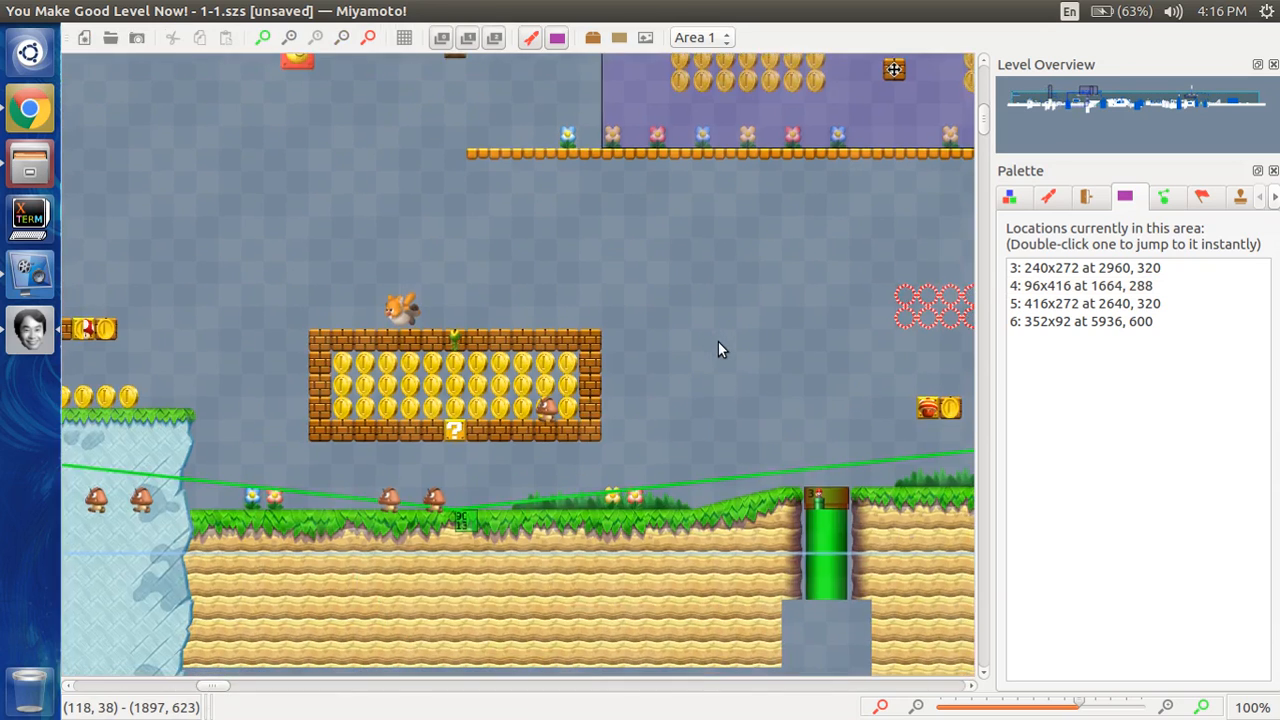
scroll(718, 348, right, 4)
scroll(718, 348, up, 5)
scroll(718, 348, left, 5)
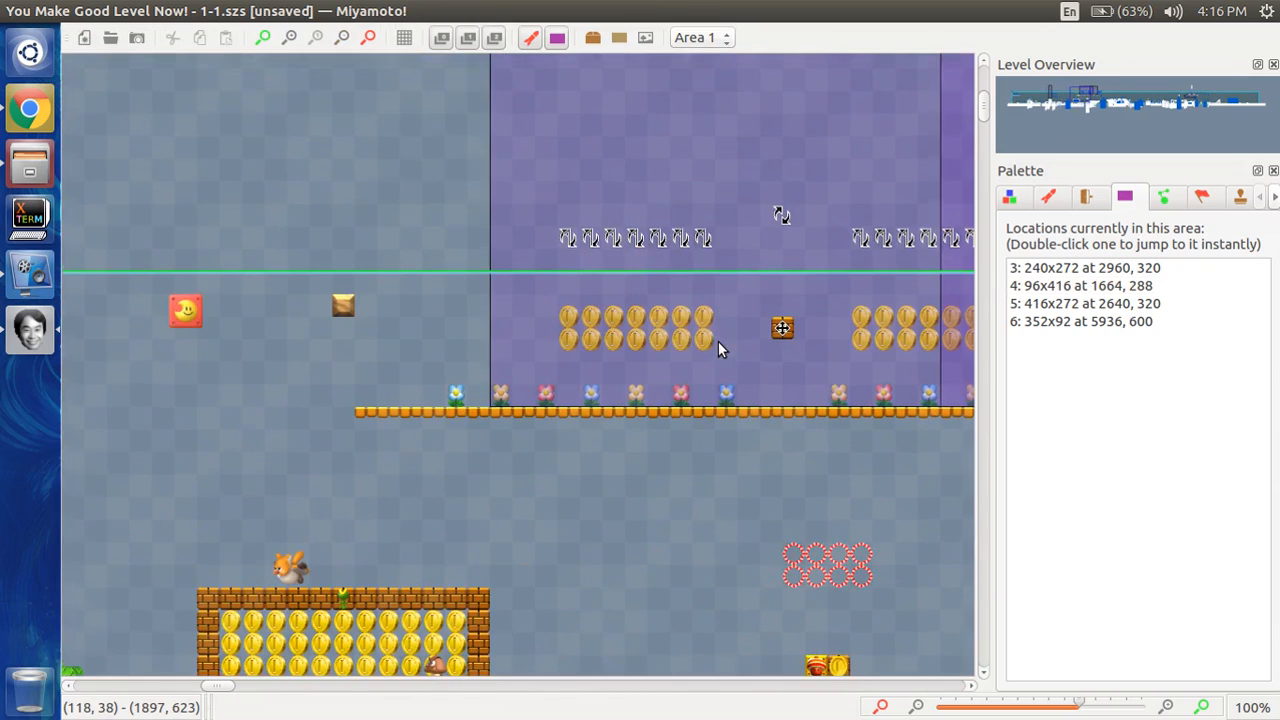
scroll(718, 348, right, 8)
scroll(675, 248, down, 2)
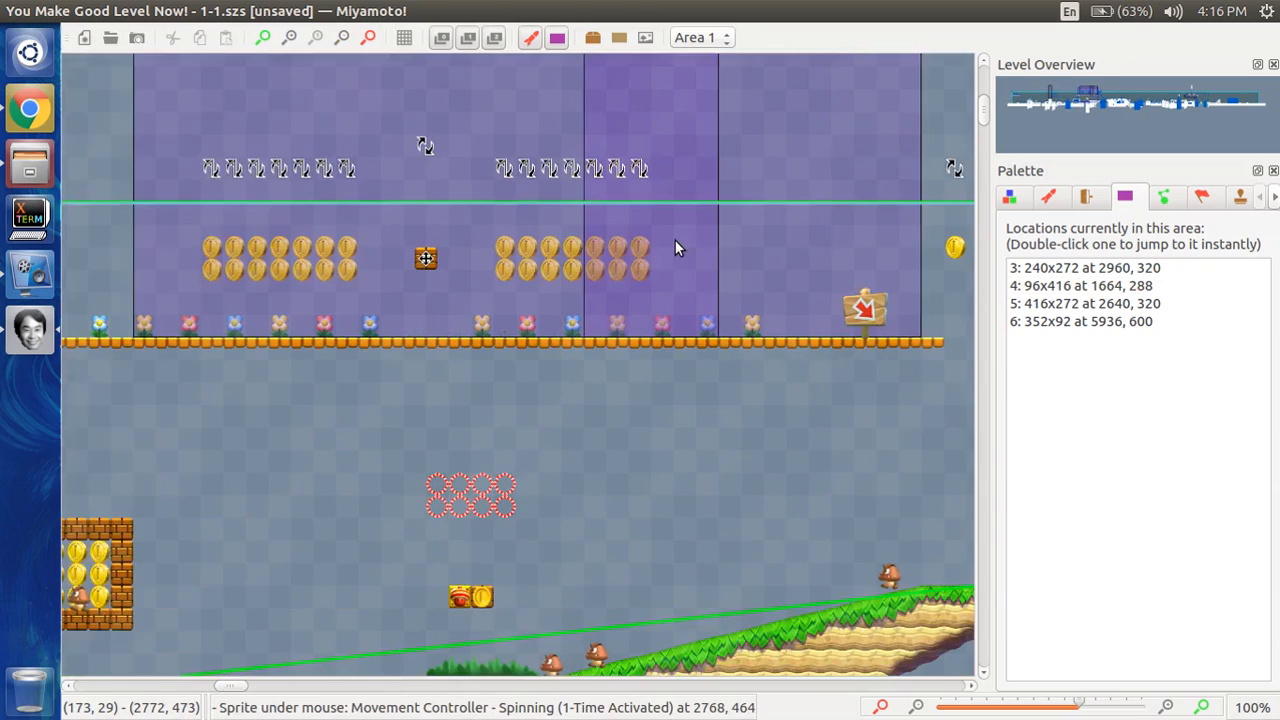
scroll(675, 248, right, 10)
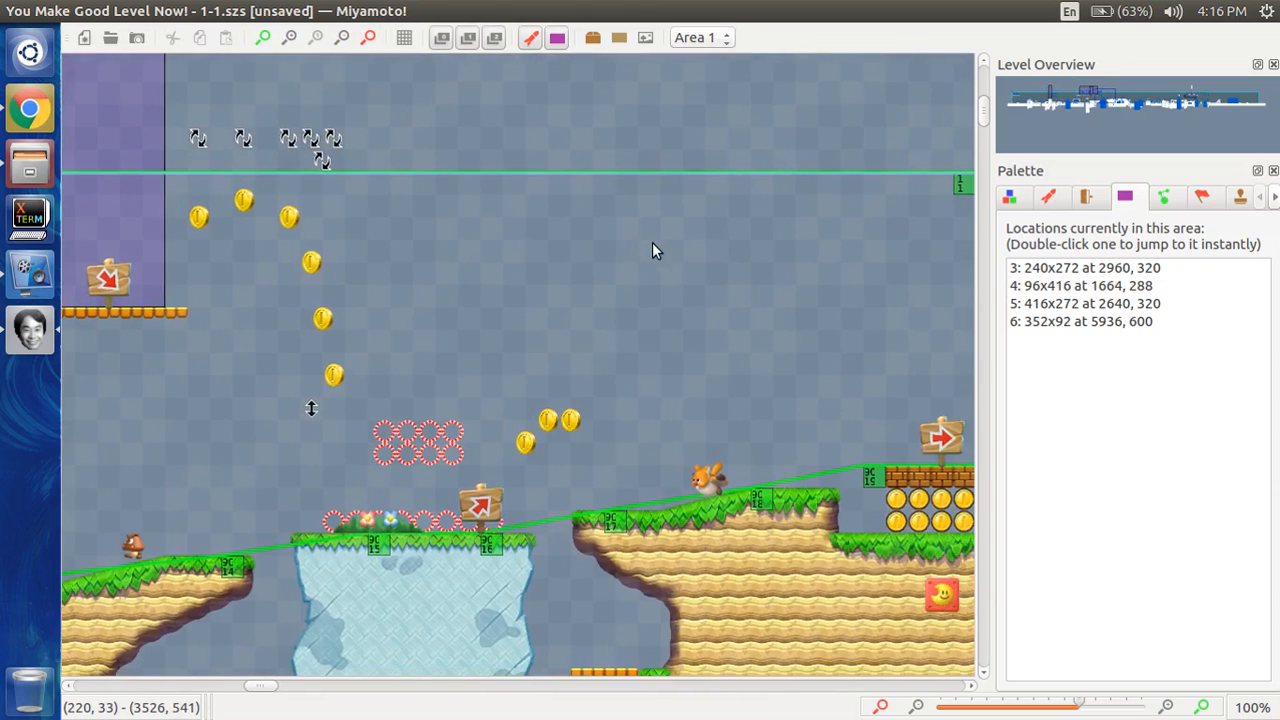
- Find location 6 below the platform near the end of the level, inspect its properties, and deselect it
scroll(652, 248, right, 12)
scroll(652, 248, down, 2)
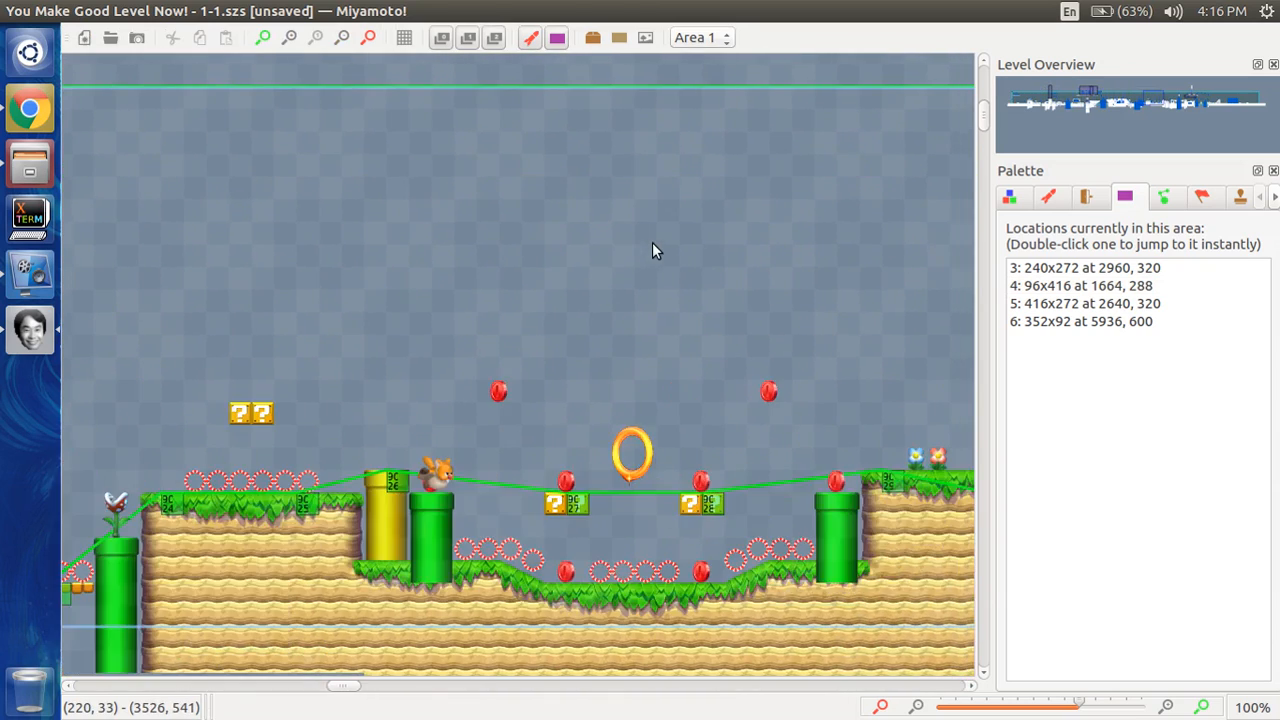
scroll(652, 248, right, 15)
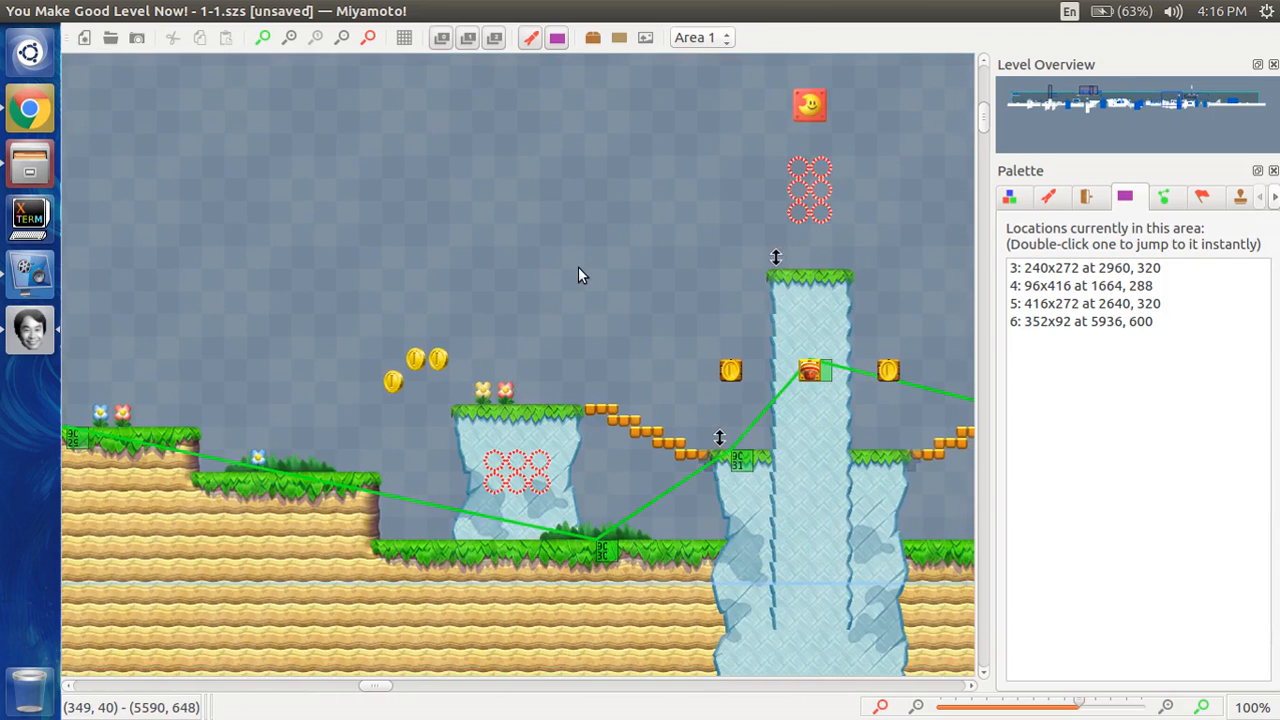
scroll(651, 340, left, 3)
scroll(651, 340, up, 3)
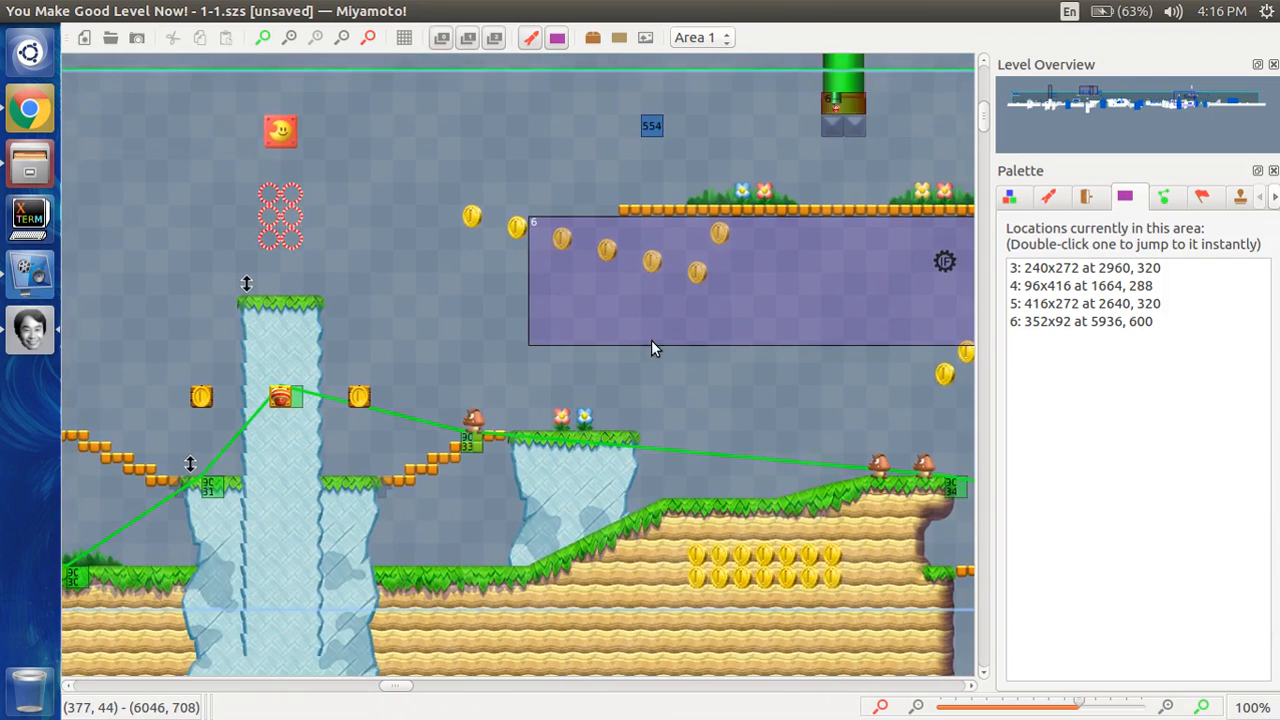
scroll(759, 454, right, 20)
scroll(759, 454, down, 1)
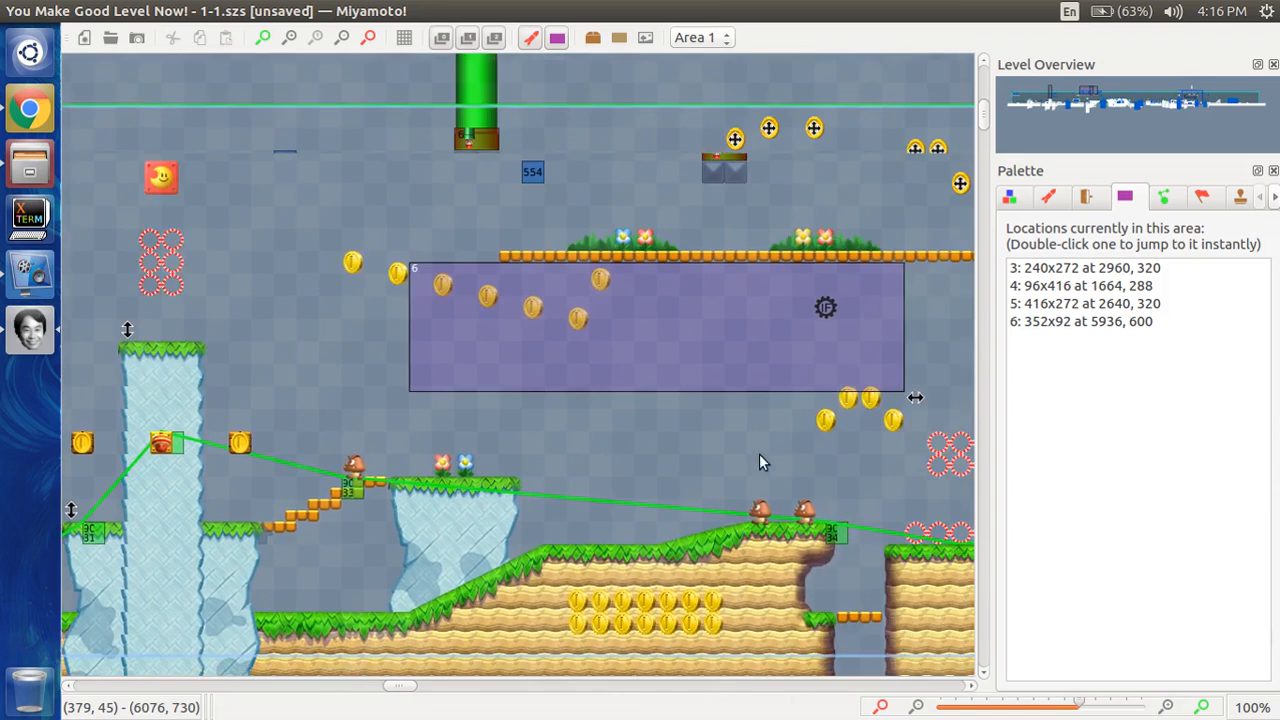
click(556, 320)
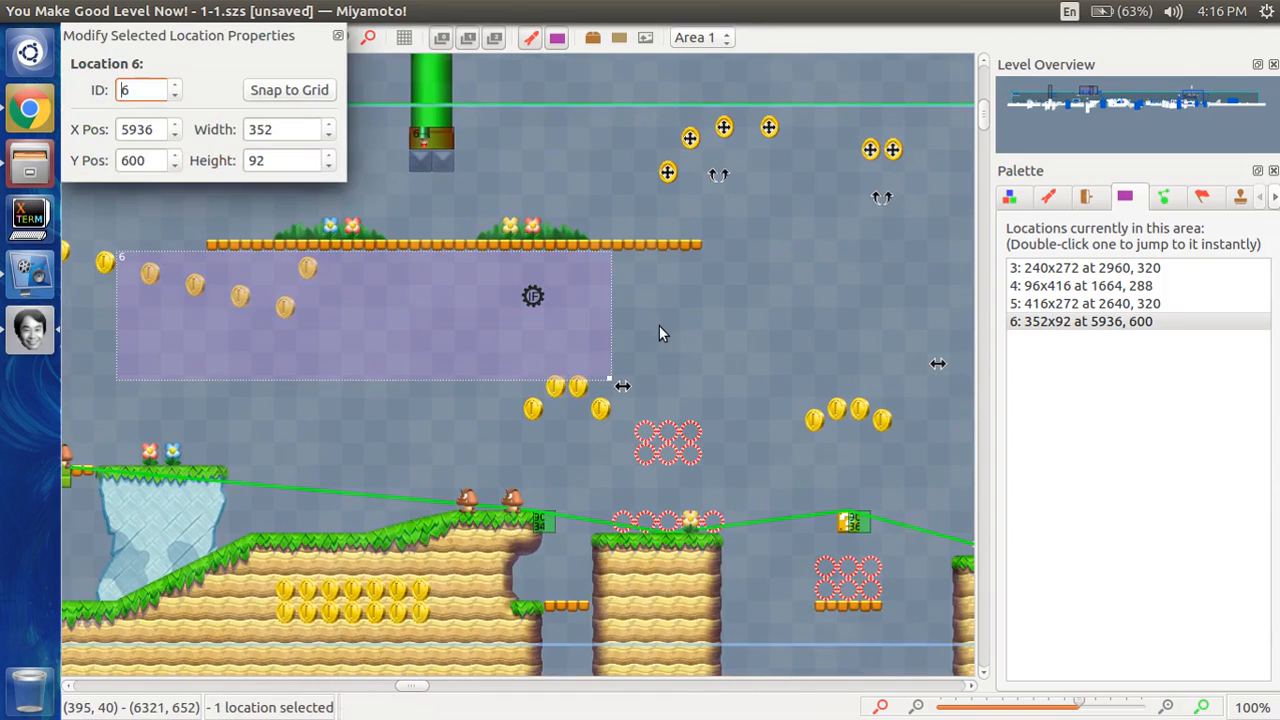
click(659, 325)
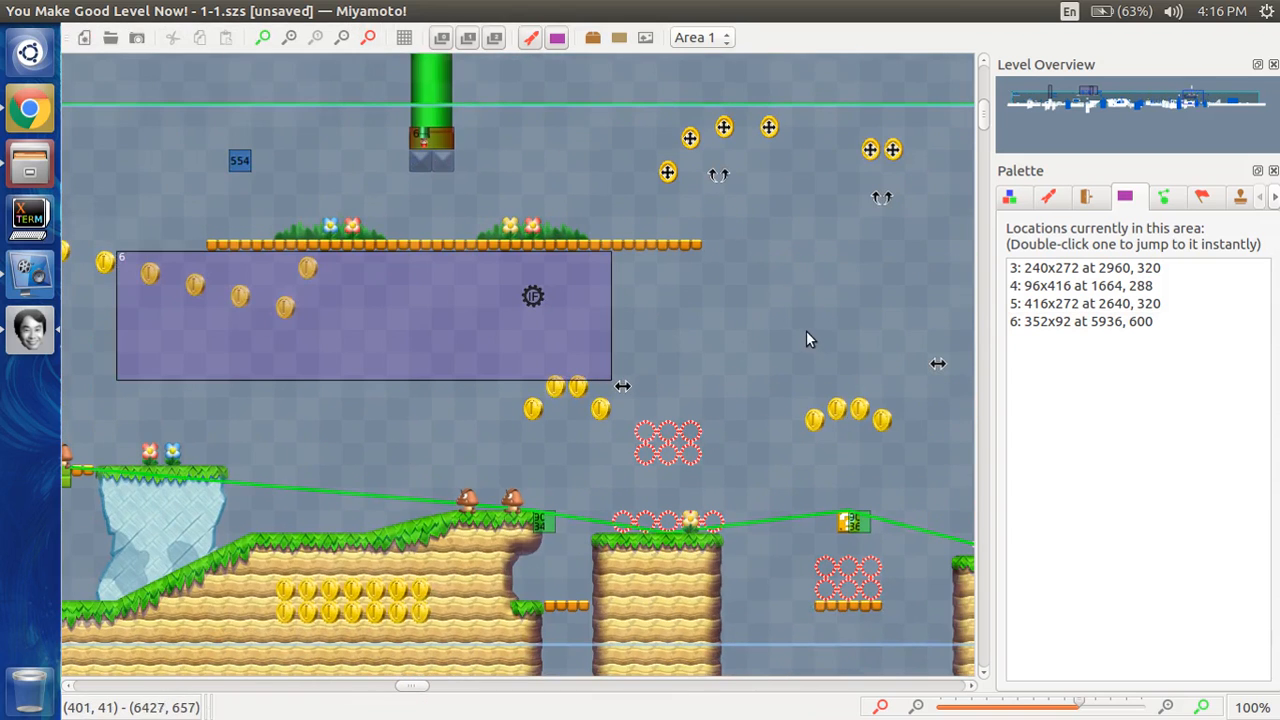
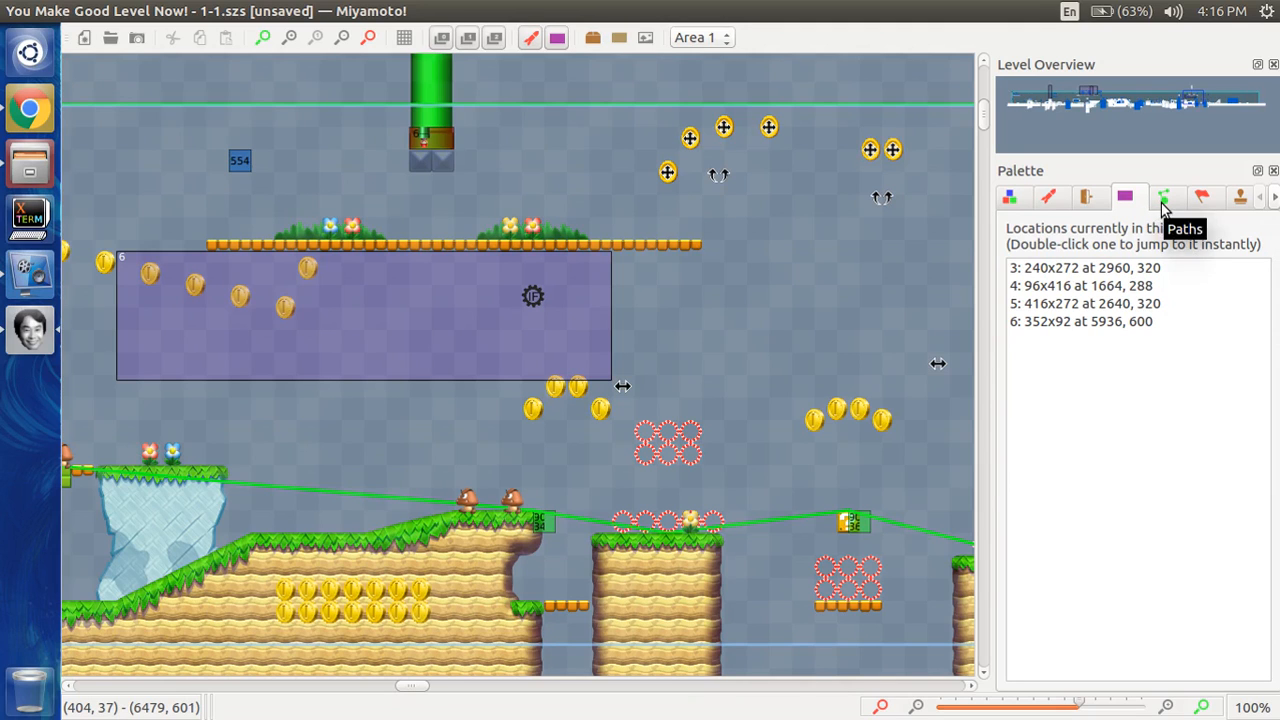
- Switch the palette to the paths and follow the green path 90 back to its first node near the level start
click(1163, 200)
click(1125, 197)
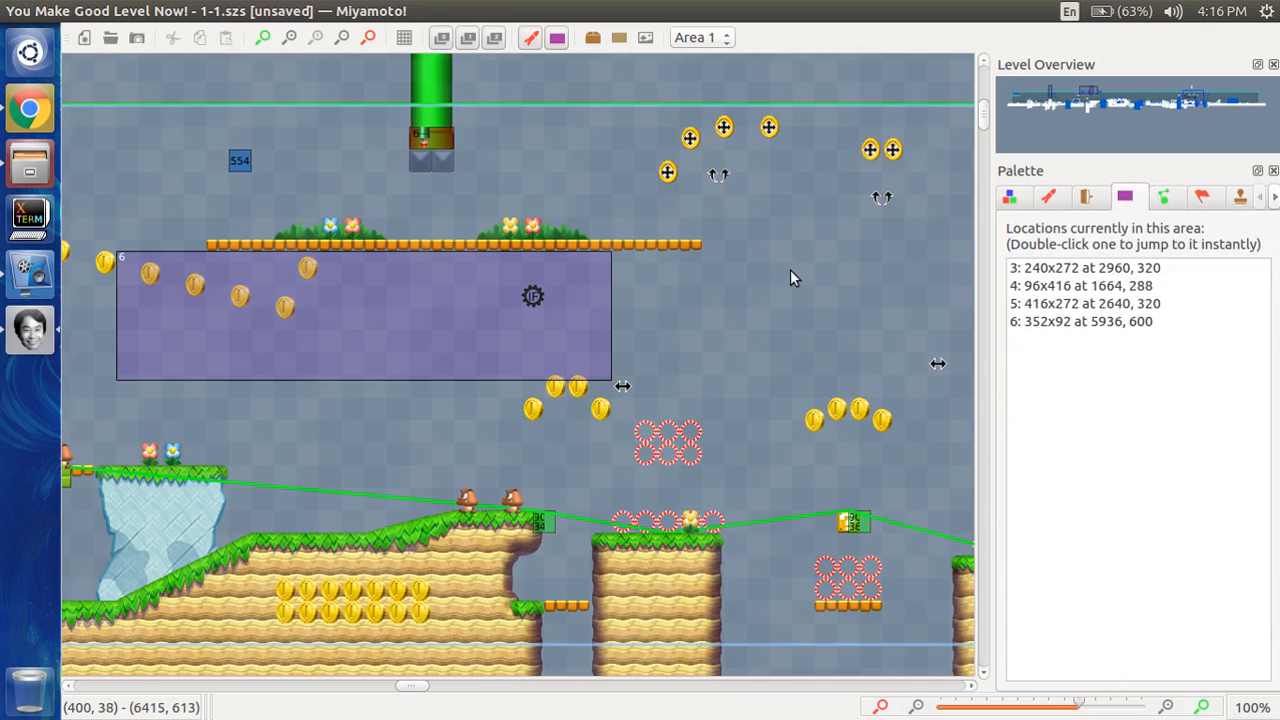
scroll(790, 278, left, 10)
scroll(790, 278, left, 10)
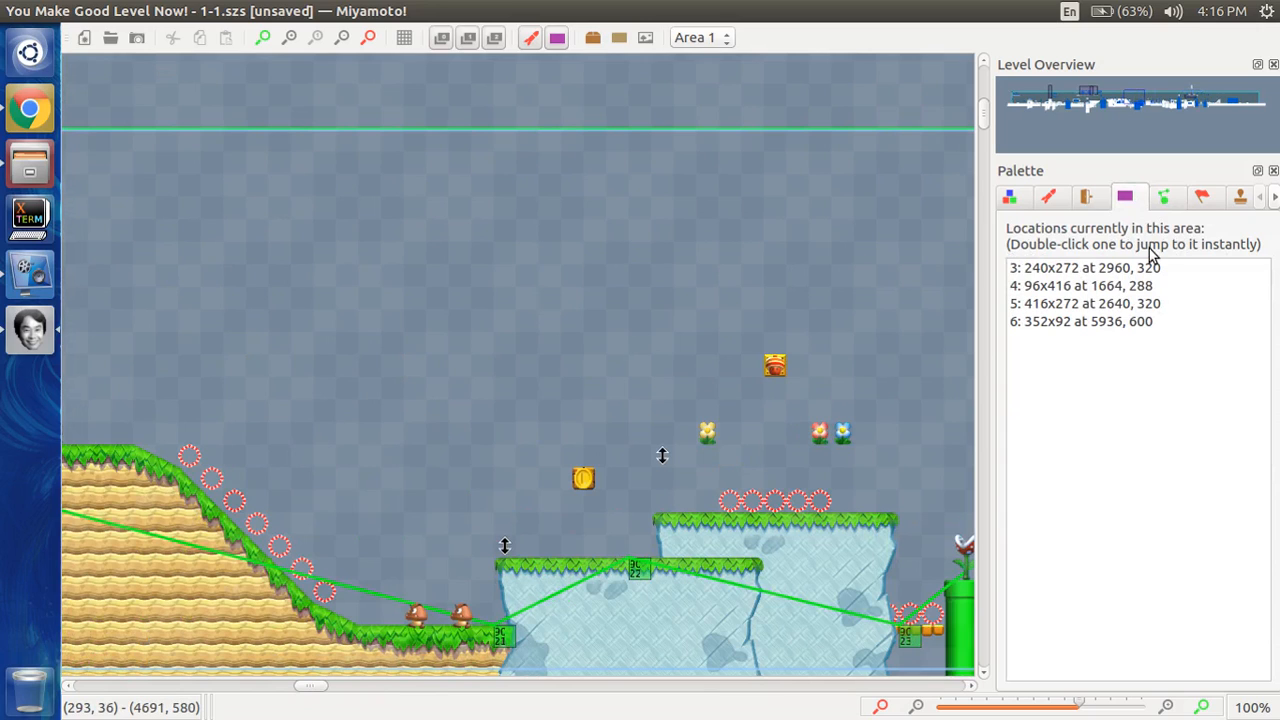
click(1163, 196)
scroll(787, 275, left, 1)
scroll(787, 273, left, 5)
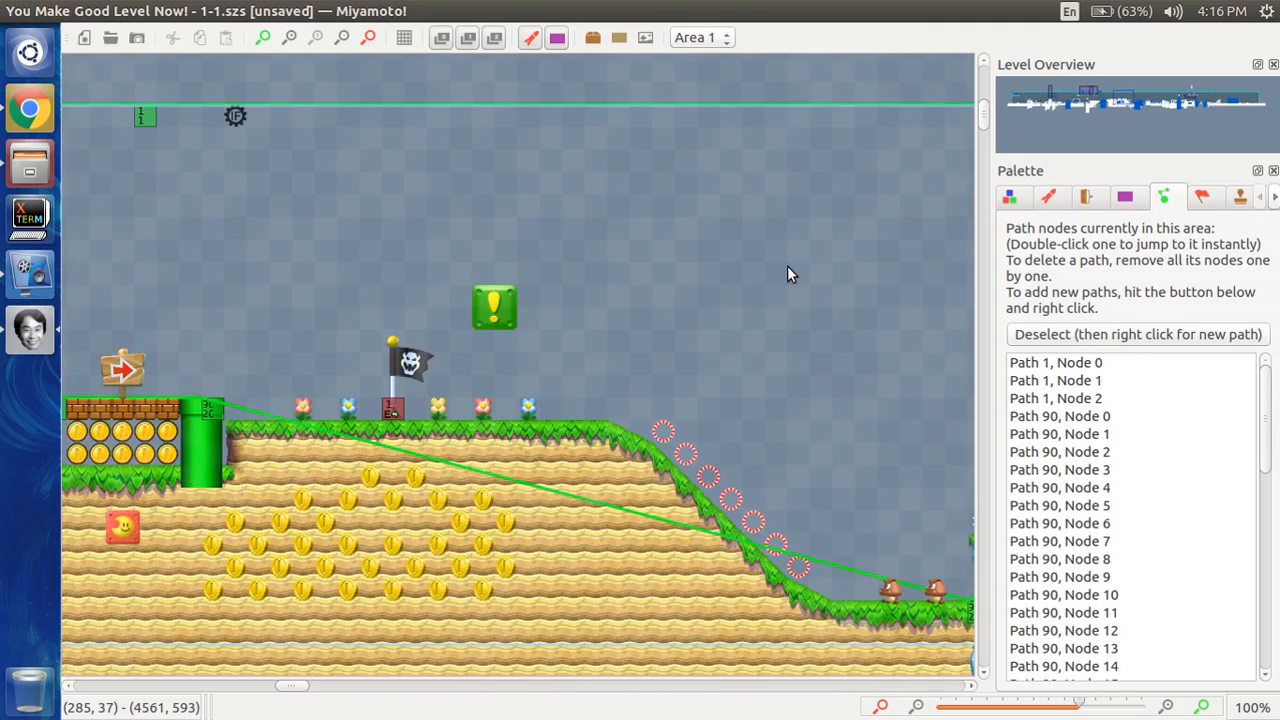
scroll(787, 273, left, 10)
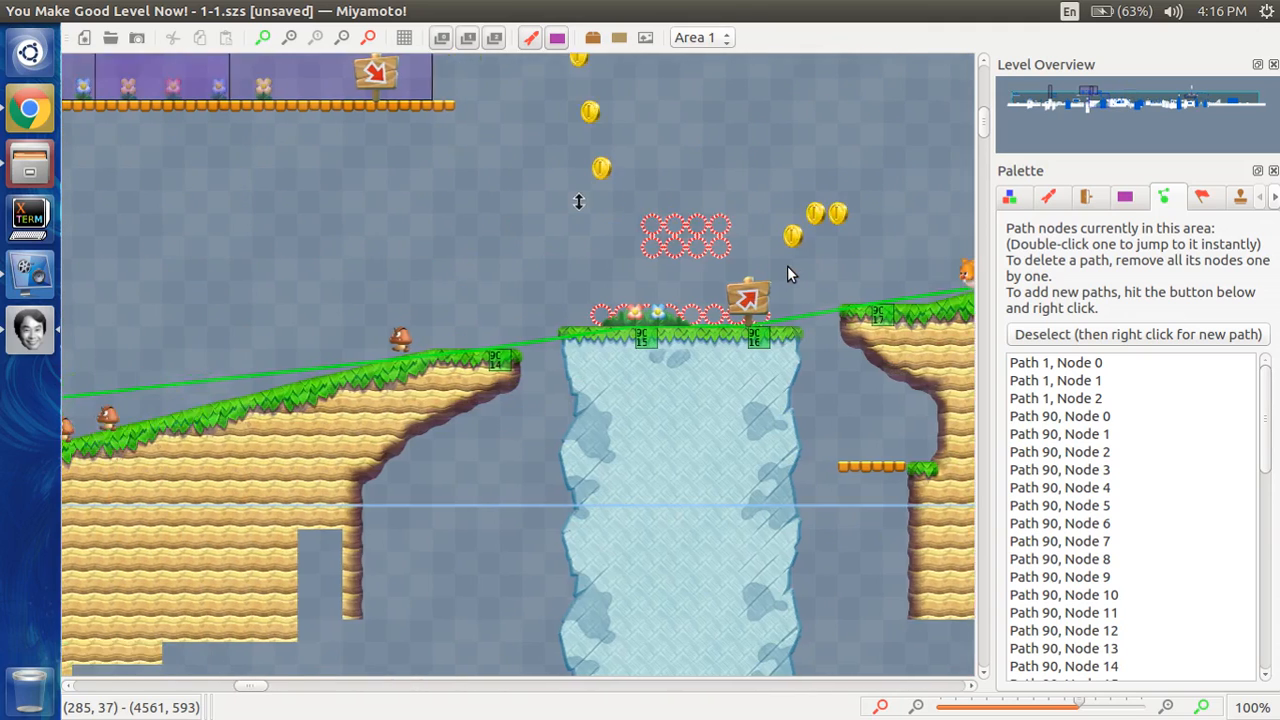
scroll(787, 273, left, 15)
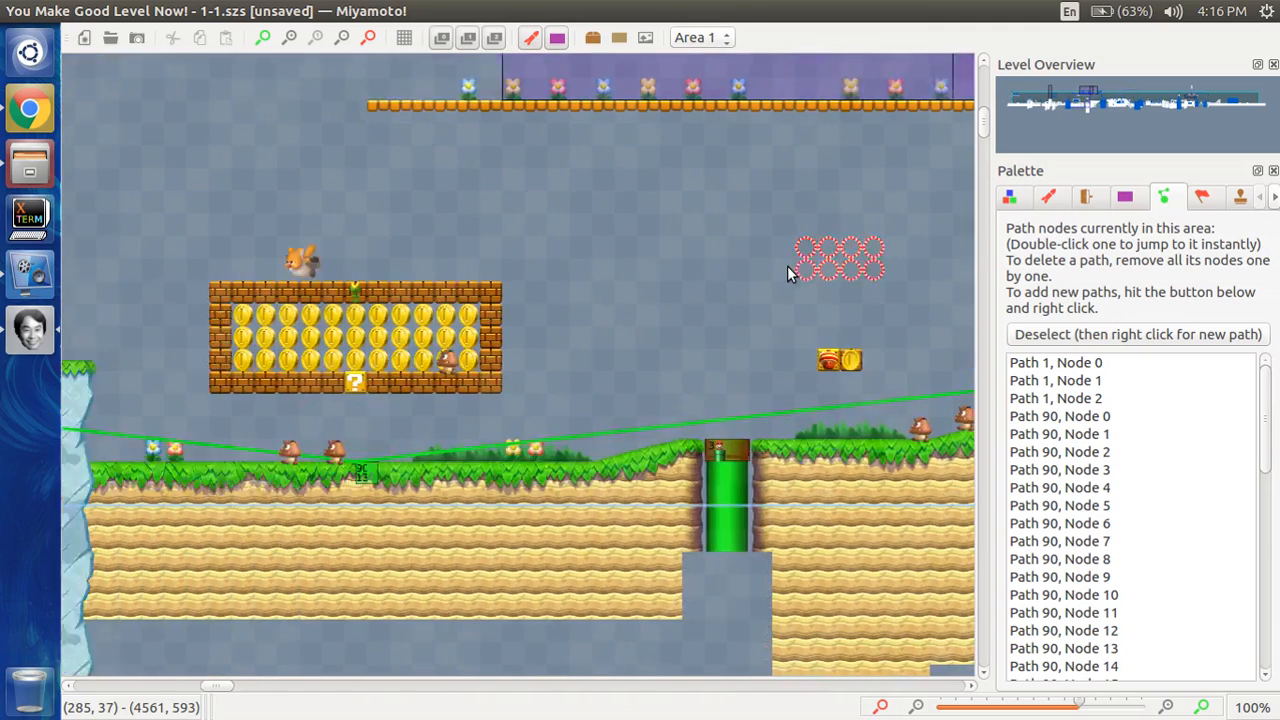
scroll(787, 273, left, 10)
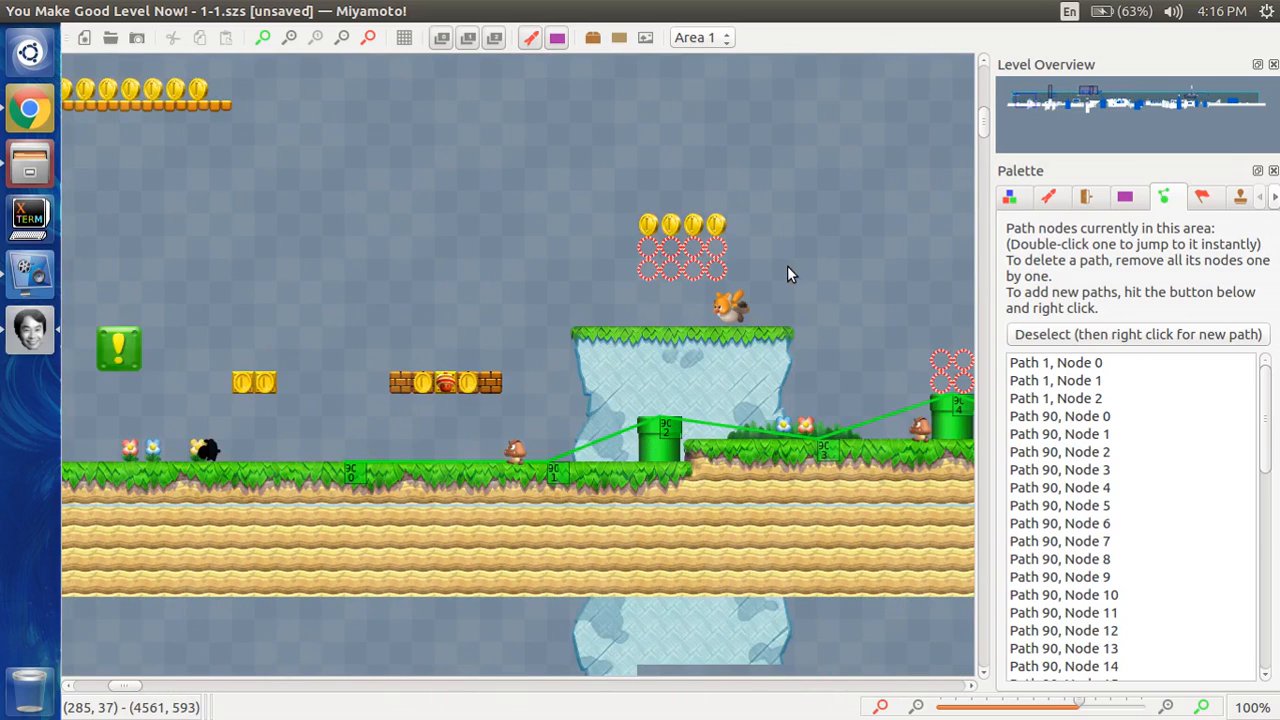
- Follow path 1 along the zone's upper edge from its first node to node 2
scroll(656, 438, up, 3)
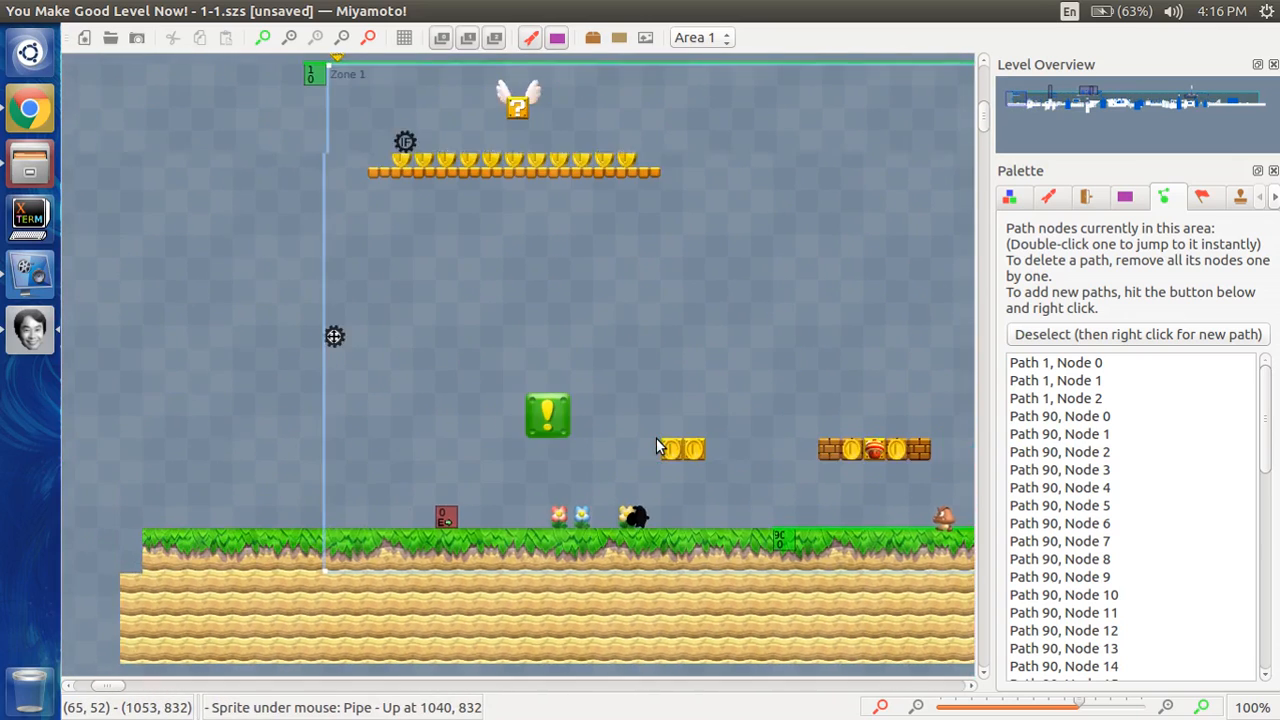
scroll(656, 438, right, 3)
scroll(440, 395, left, 3)
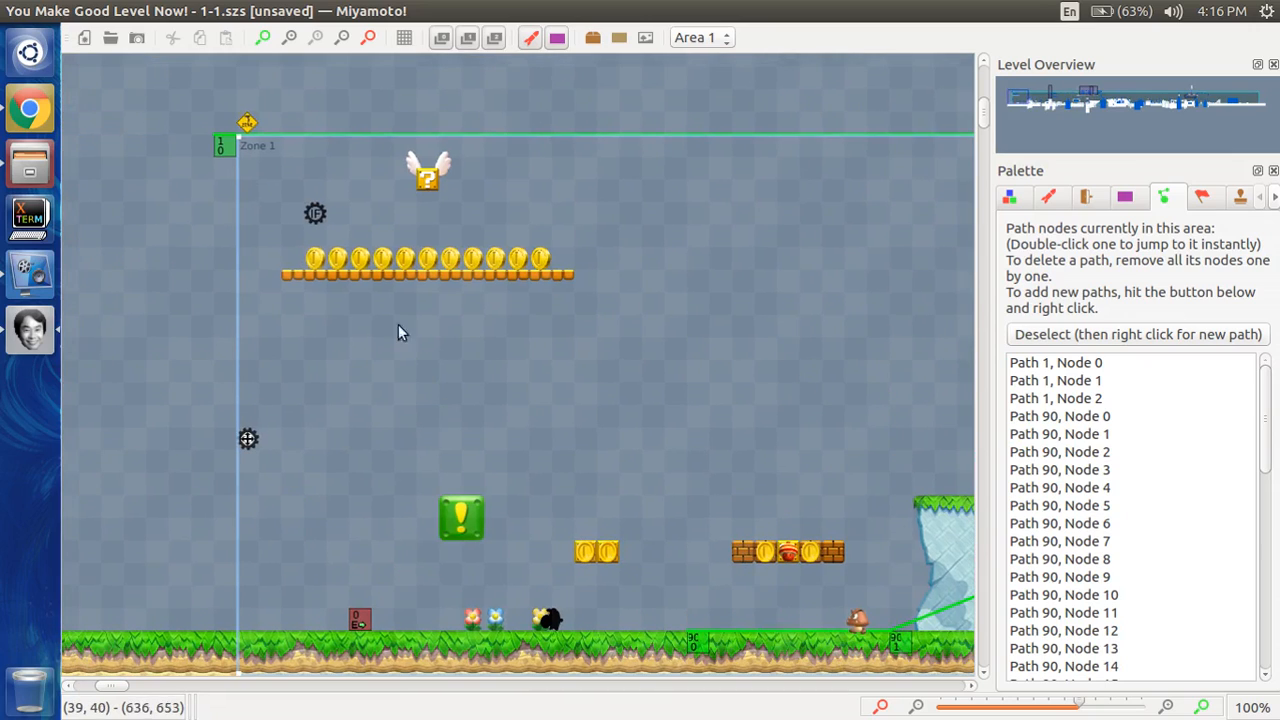
scroll(431, 185, right, 15)
scroll(431, 181, down, 1)
scroll(431, 181, right, 15)
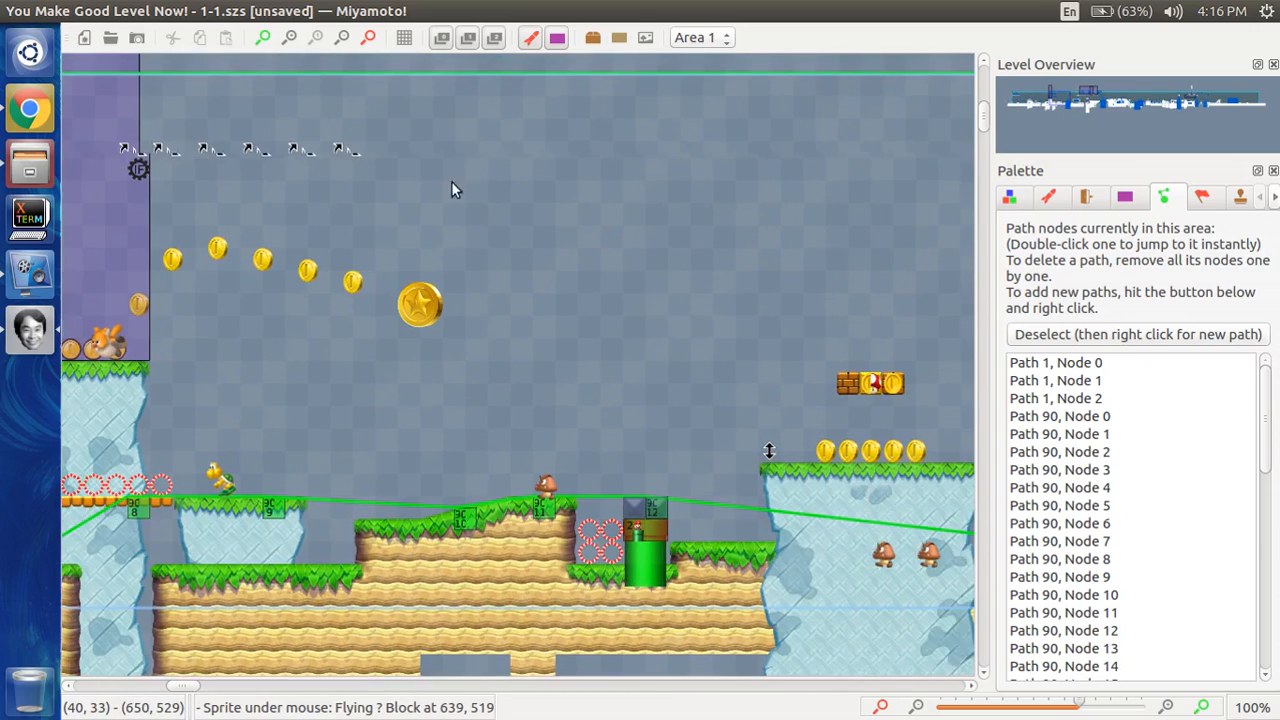
mouse_move(1230, 98)
mouse_down()
mouse_move(1204, 91)
mouse_move(1196, 106)
mouse_move(1218, 108)
mouse_up()
scroll(738, 137, up, 2)
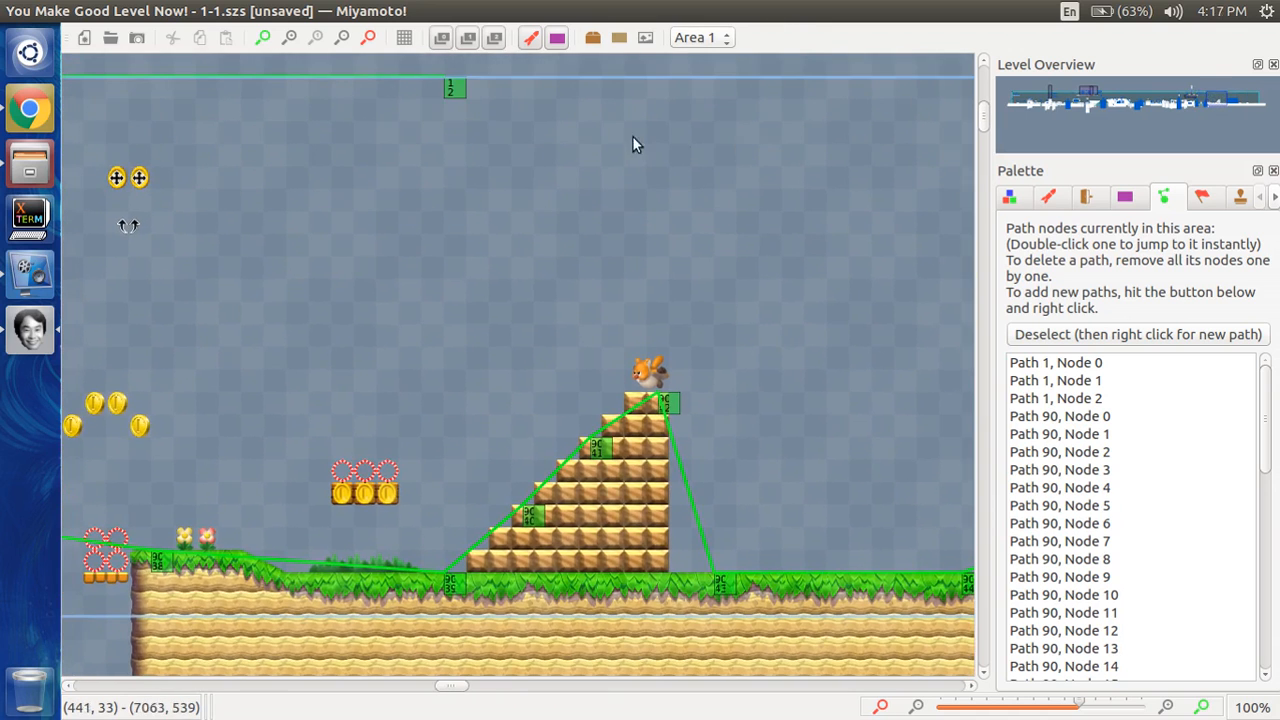
click(451, 93)
click(503, 227)
- Examine path 90 along the ground back toward the level's start, including the properties of node 26
scroll(503, 227, left, 20)
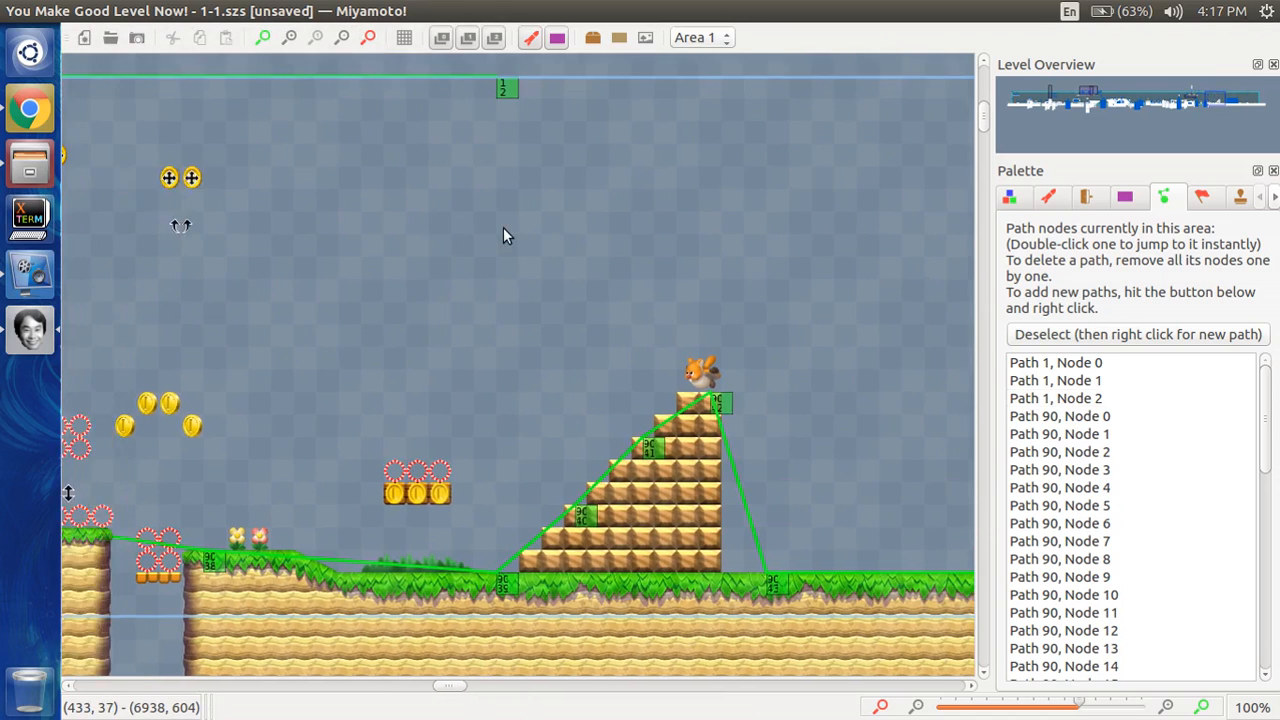
scroll(503, 227, down, 1)
click(424, 403)
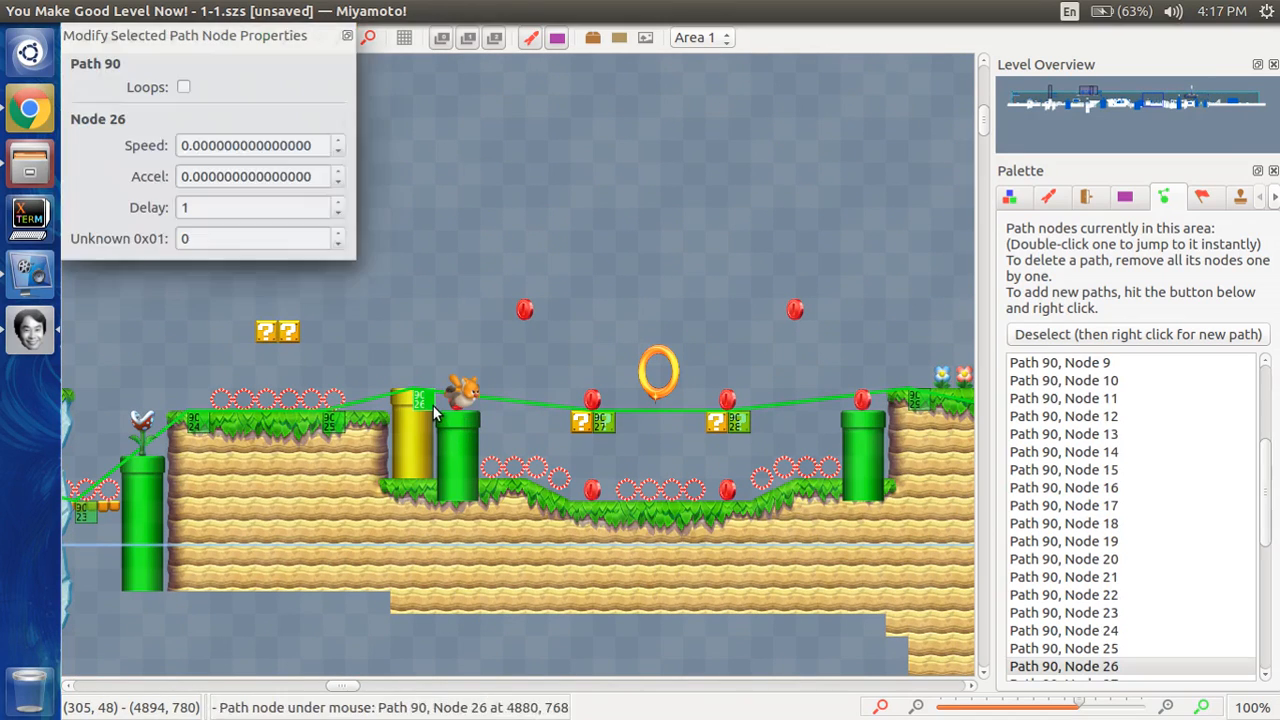
click(445, 354)
scroll(447, 360, left, 20)
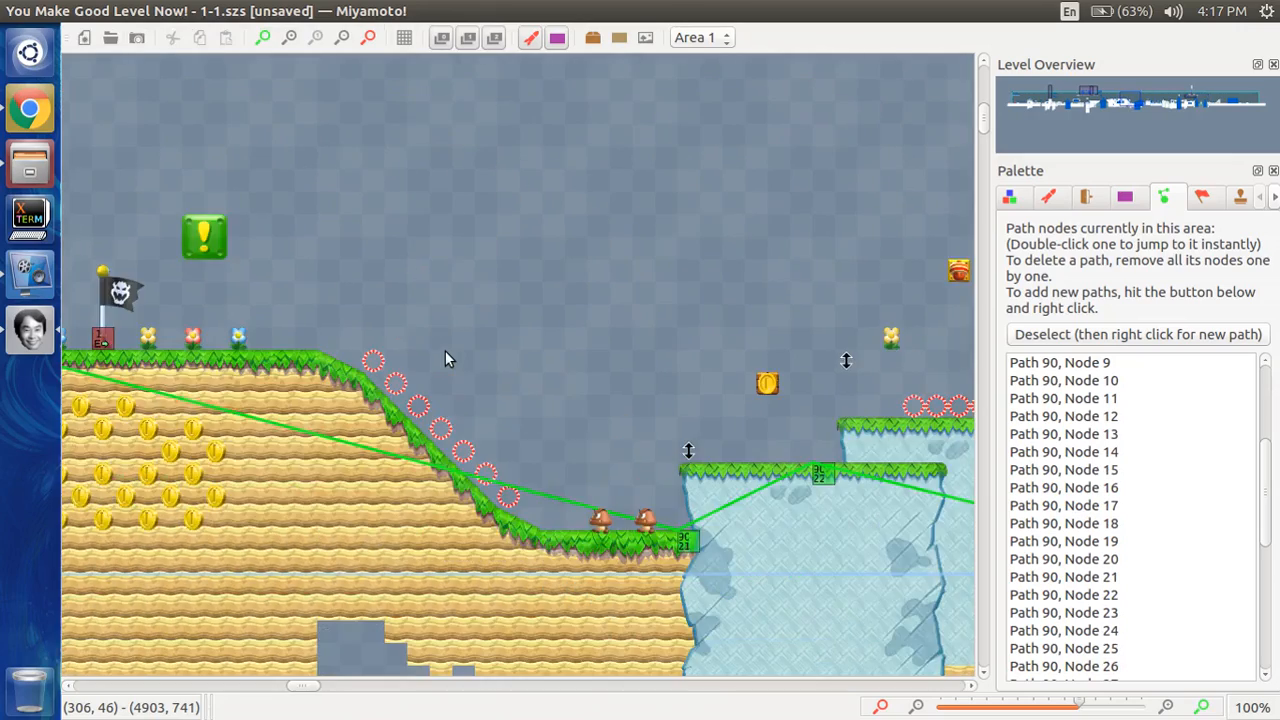
scroll(447, 360, left, 20)
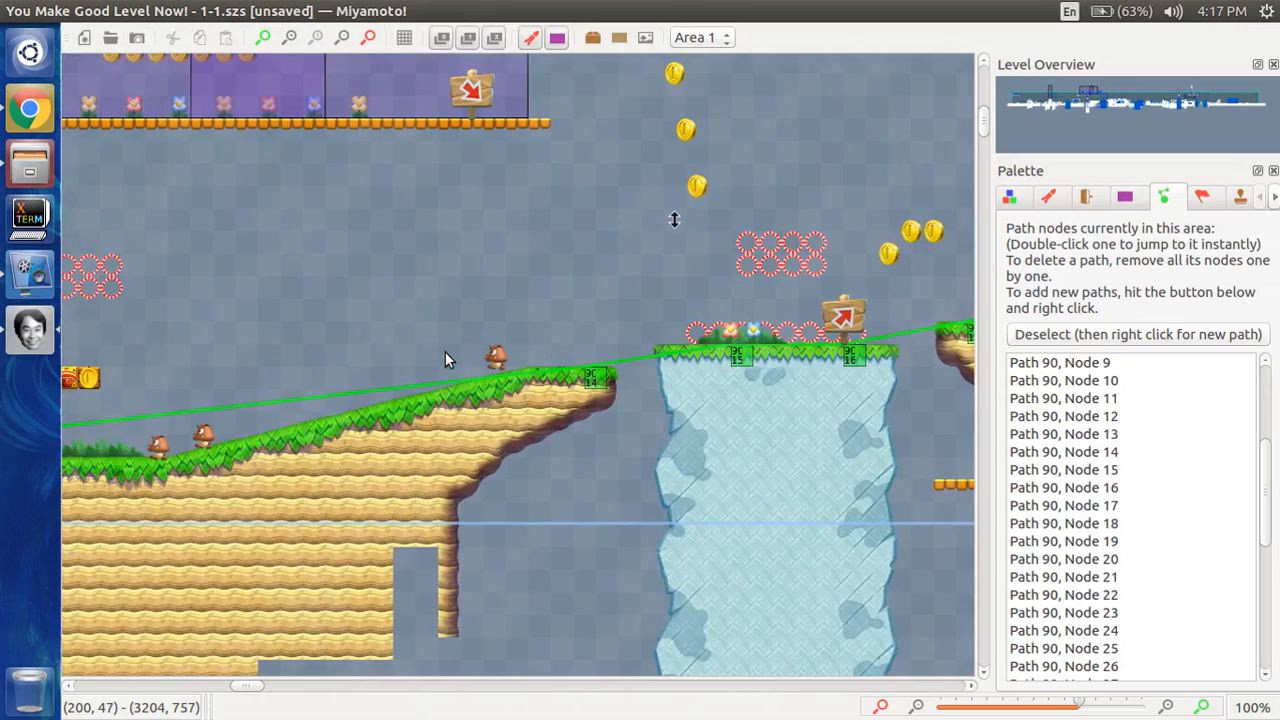
scroll(445, 360, left, 20)
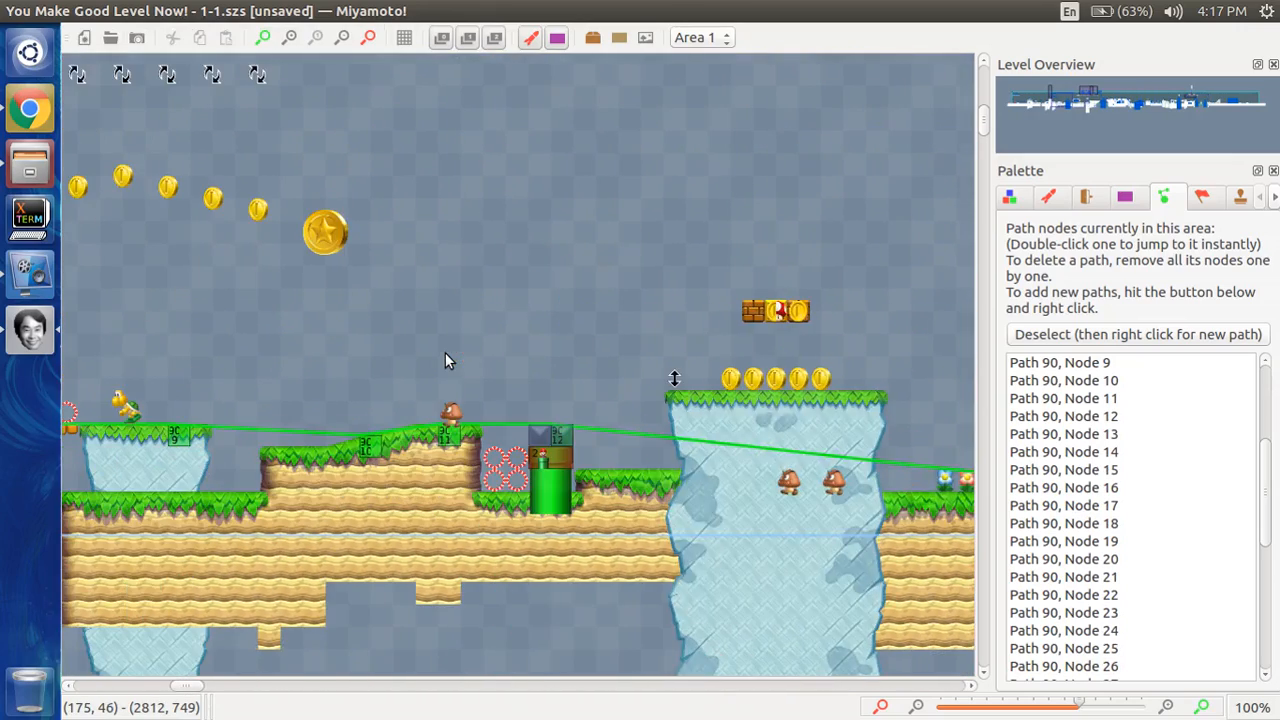
scroll(447, 360, left, 20)
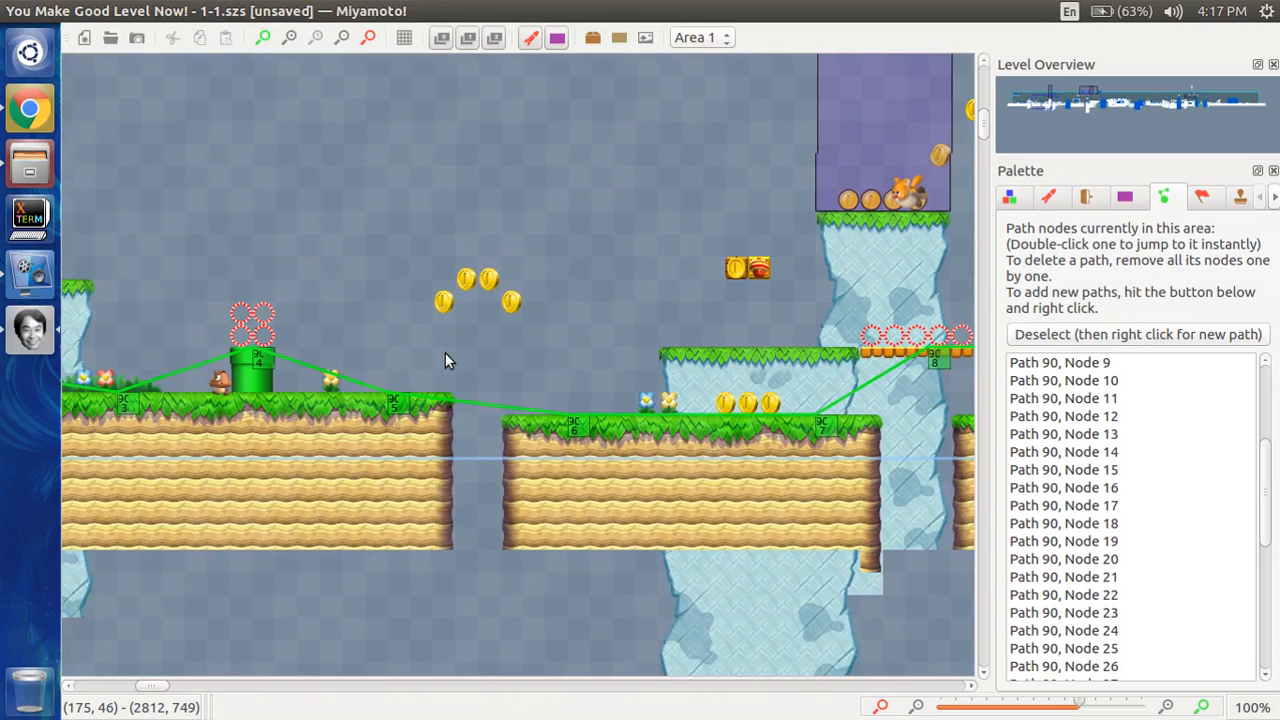
scroll(446, 358, left, 20)
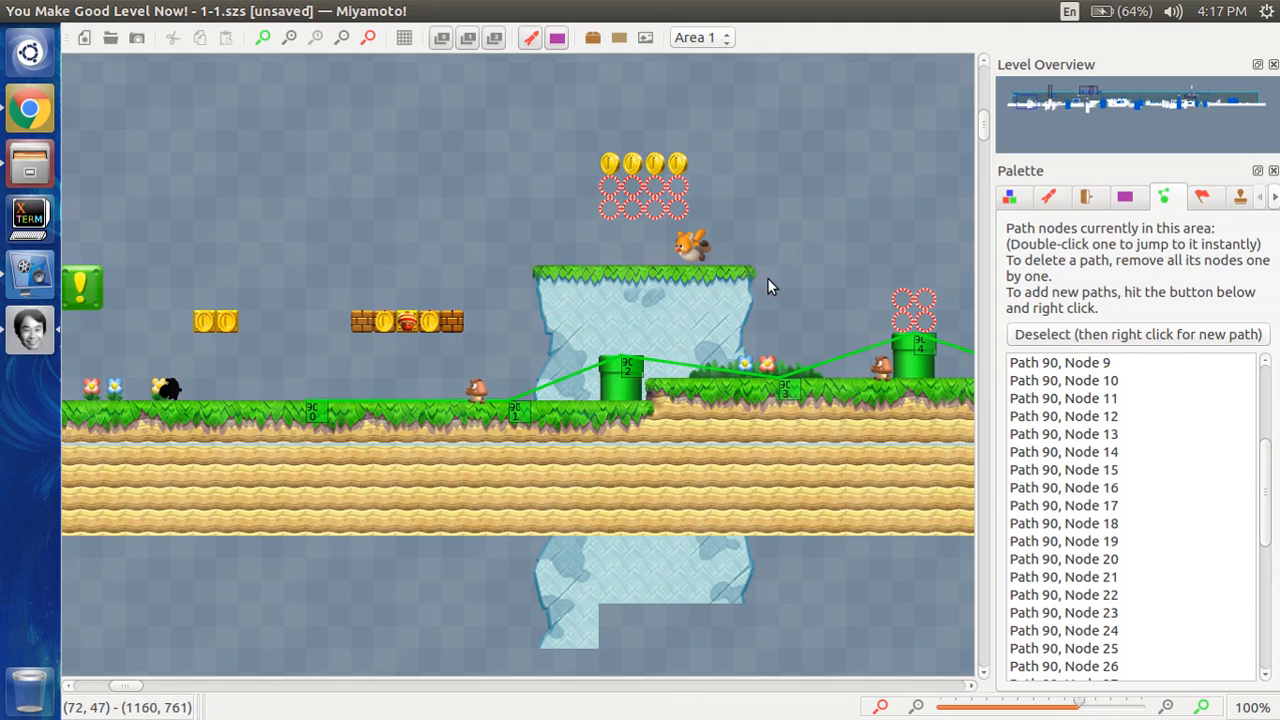
scroll(768, 278, right, 2)
scroll(768, 278, down, 1)
scroll(768, 287, right, 6)
scroll(768, 287, down, 1)
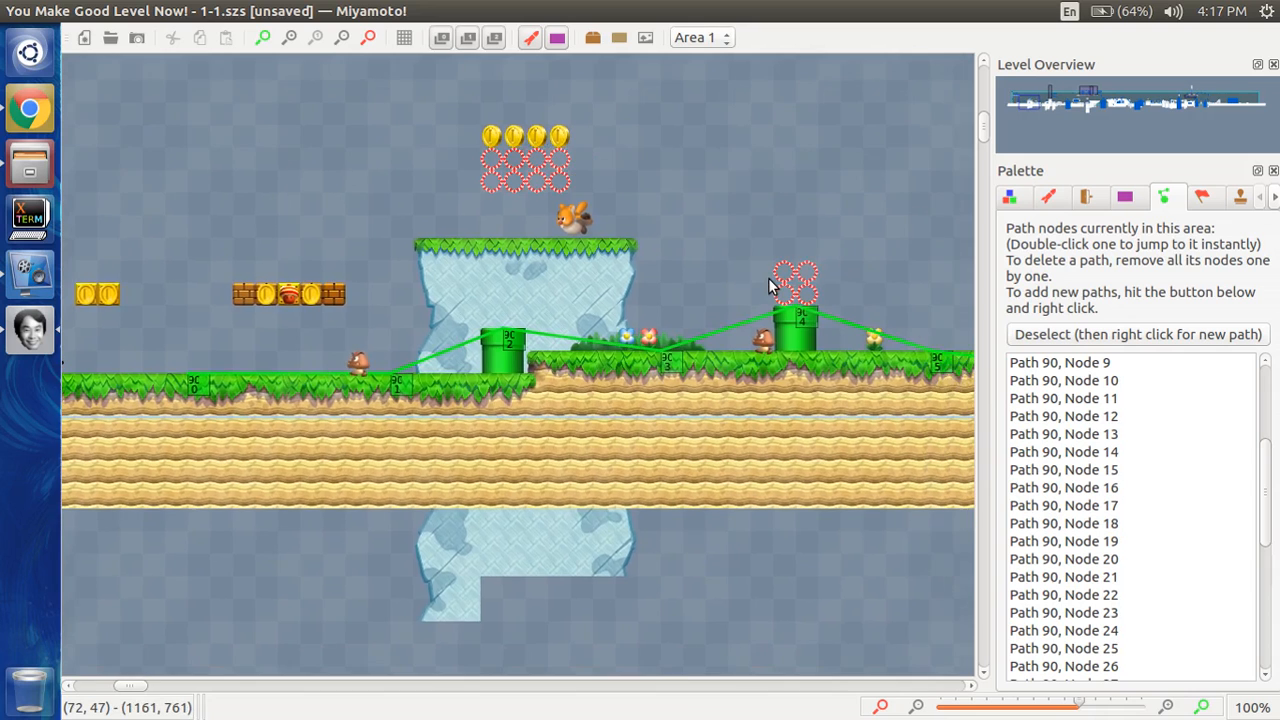
scroll(768, 287, right, 4)
scroll(768, 287, left, 7)
scroll(768, 287, up, 4)
scroll(768, 287, left, 3)
scroll(768, 287, up, 1)
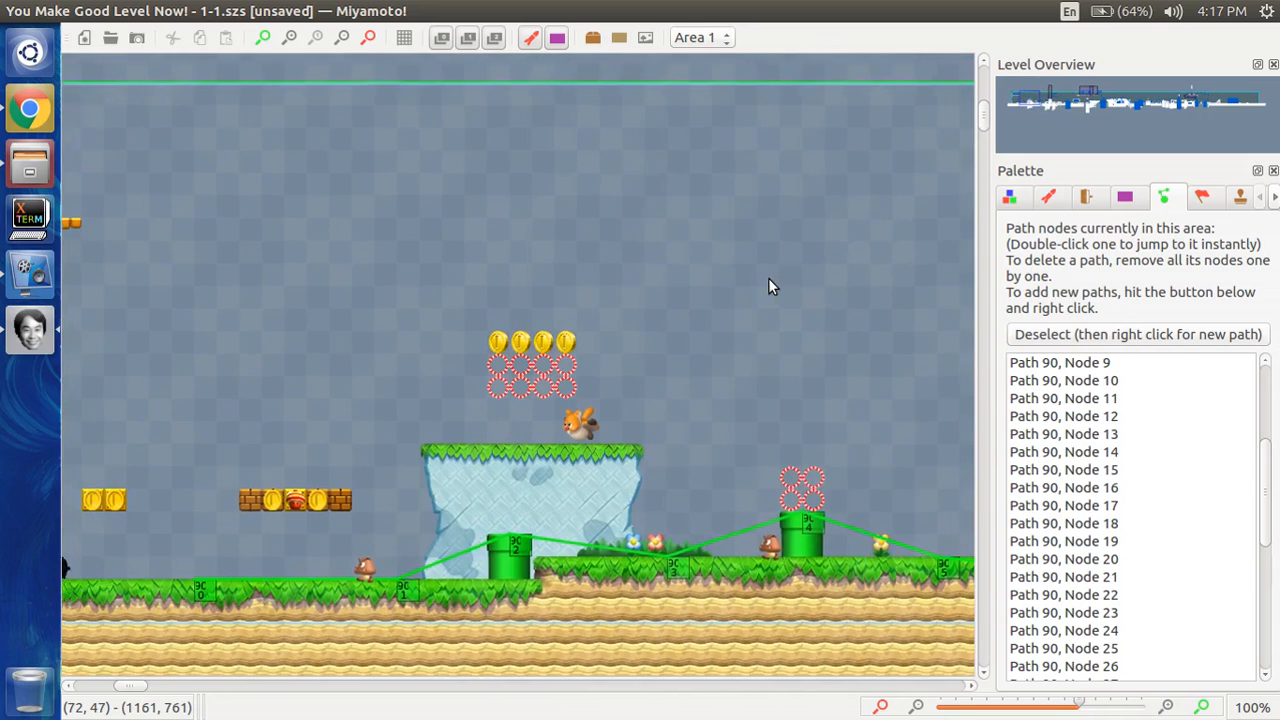
scroll(768, 287, down, 2)
scroll(768, 285, left, 1)
scroll(768, 285, up, 2)
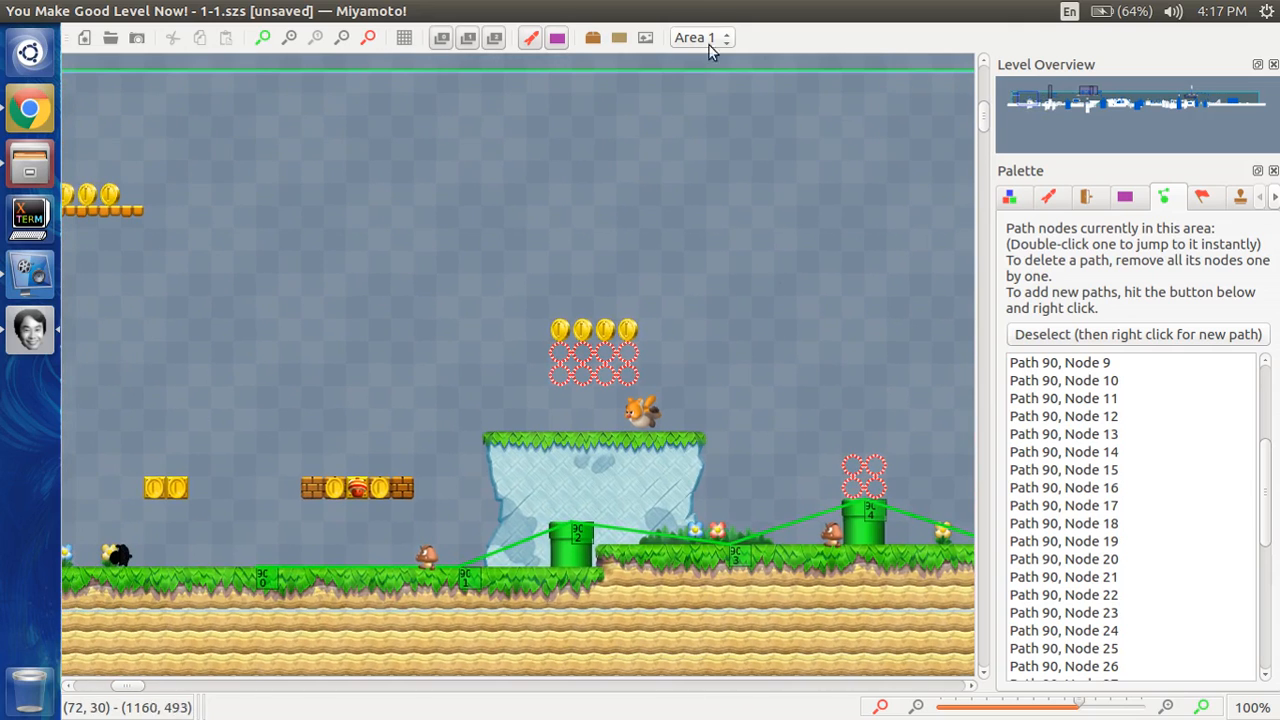
drag(716, 158, 806, 260)
- Show the list of sprites currently in the area
click(1018, 196)
click(1042, 197)
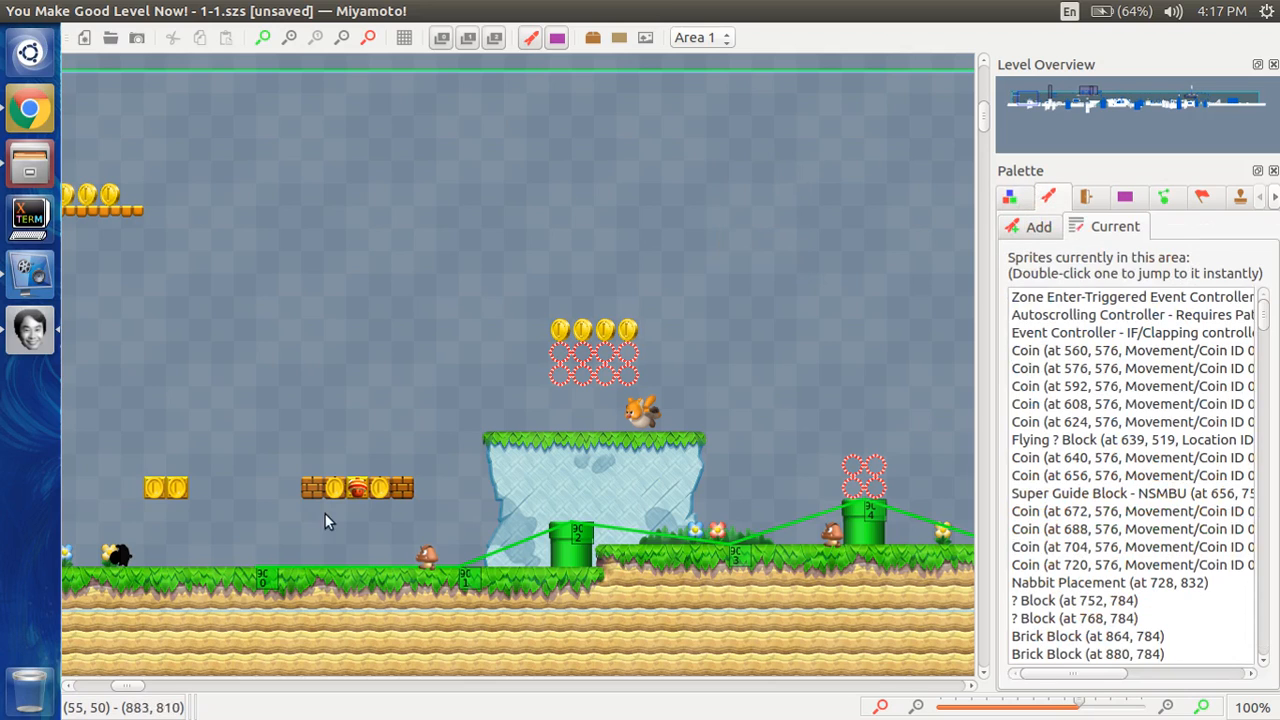
drag(341, 254, 581, 271)
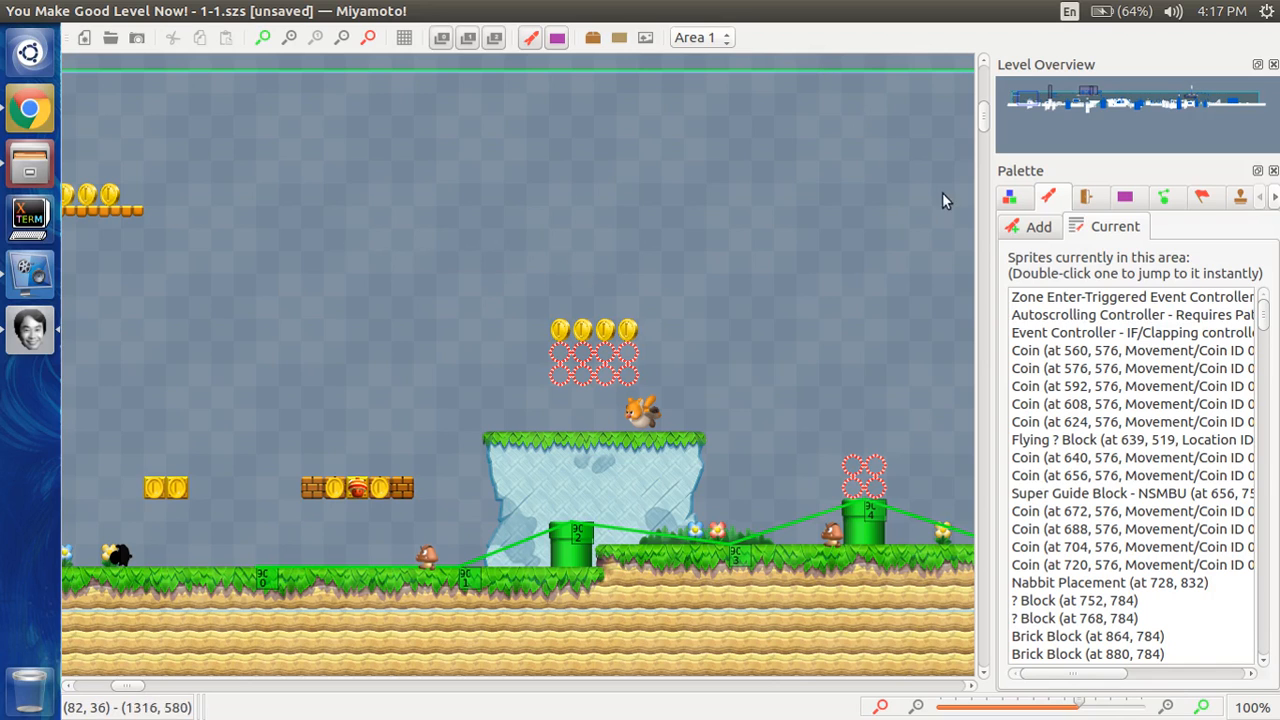
scroll(1133, 420, down, 5)
scroll(1133, 420, up, 5)
click(1048, 232)
- Review the lists of entrances and locations in the area, and return to the path nodes list
click(1085, 204)
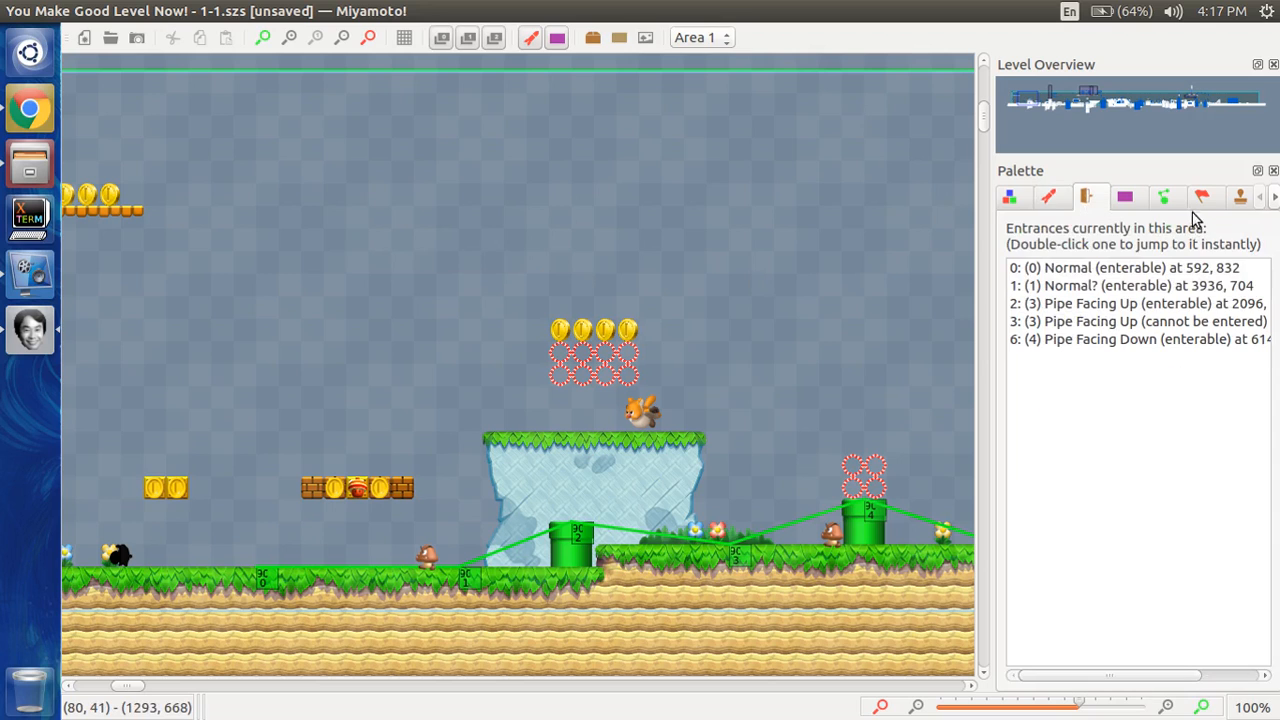
click(1166, 204)
click(1130, 205)
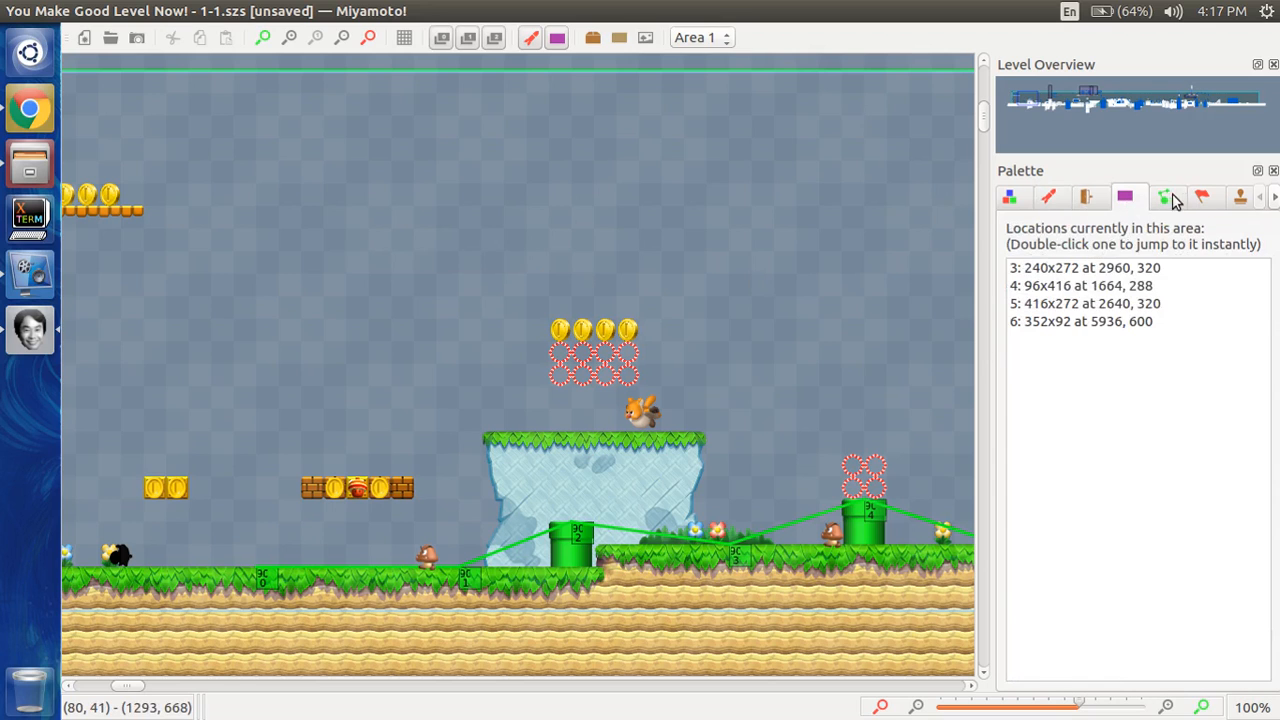
click(1172, 202)
- Show the event states upon level launch and widen the State column to fit the full event names
click(1273, 200)
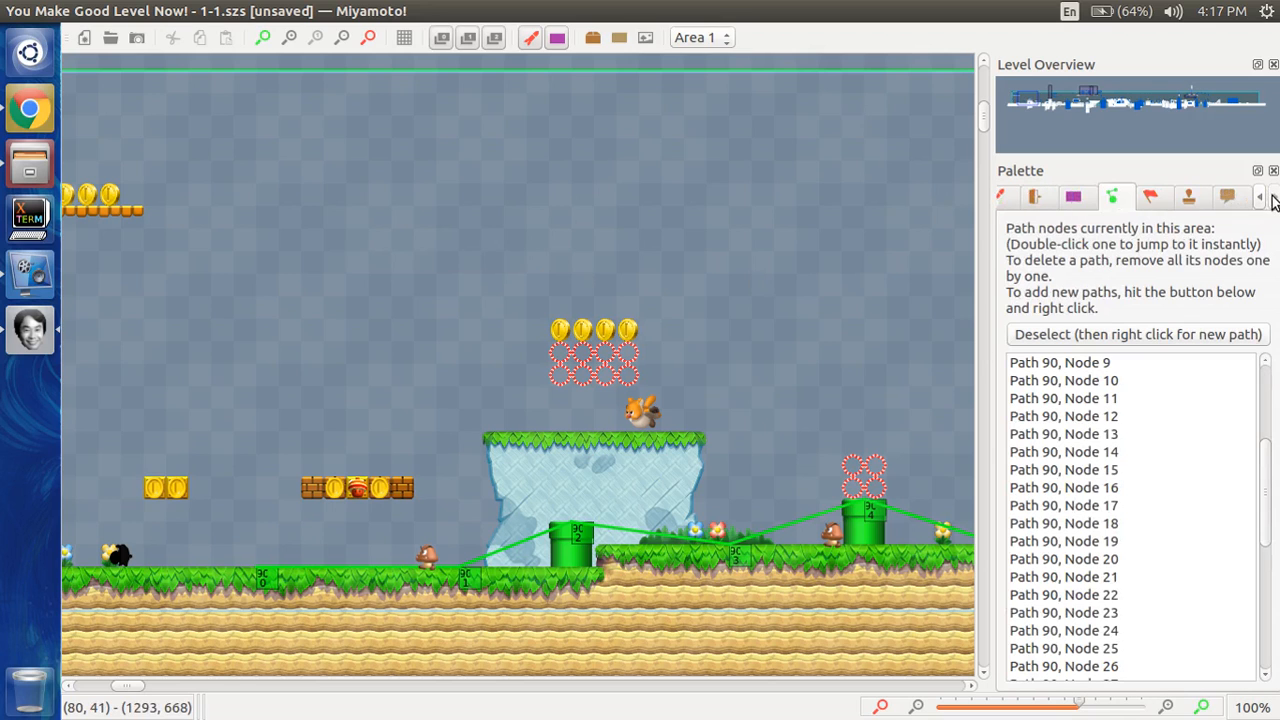
click(1150, 196)
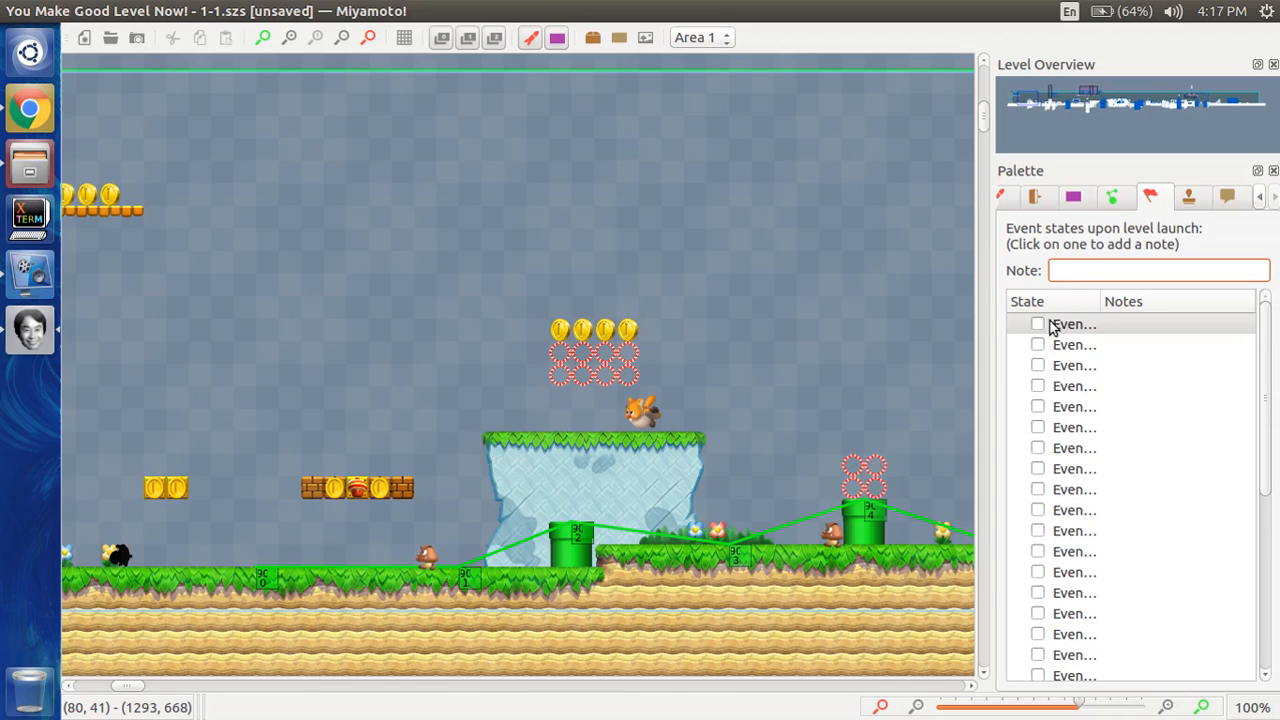
click(1102, 305)
drag(1102, 305, 1188, 309)
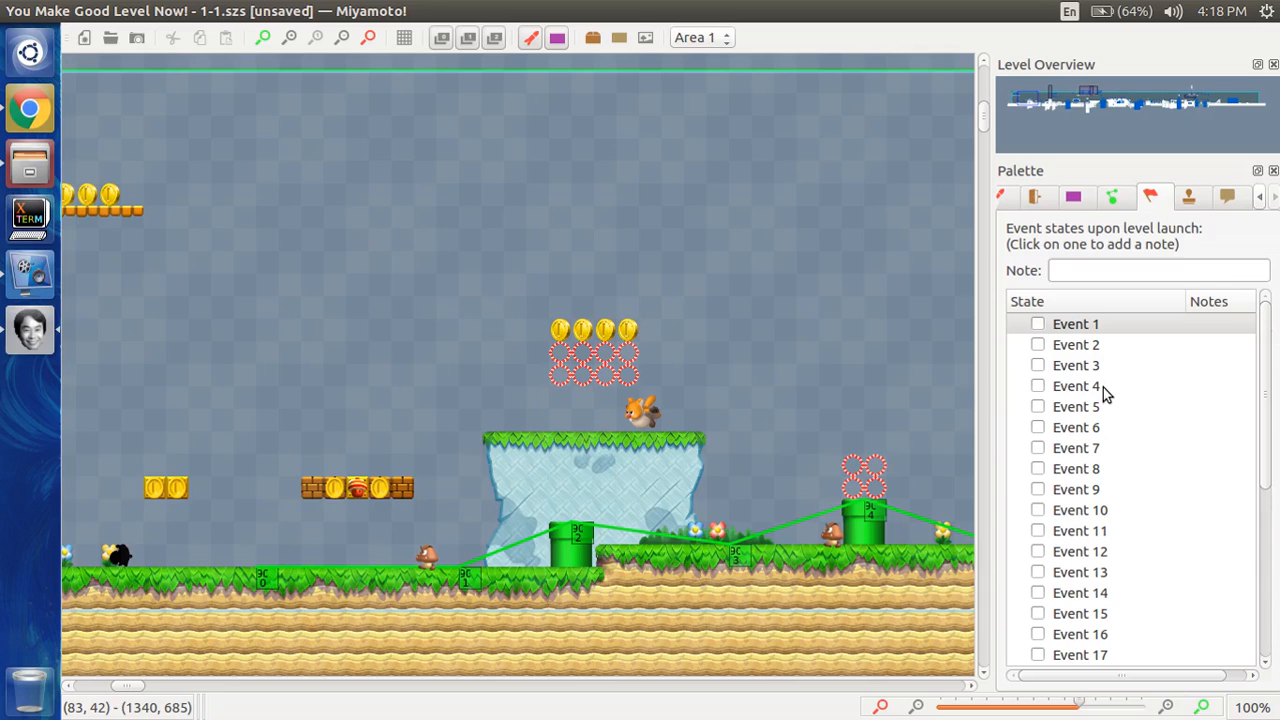
- Show the list of available stamps and dismiss the incoming chat notifications
click(1190, 197)
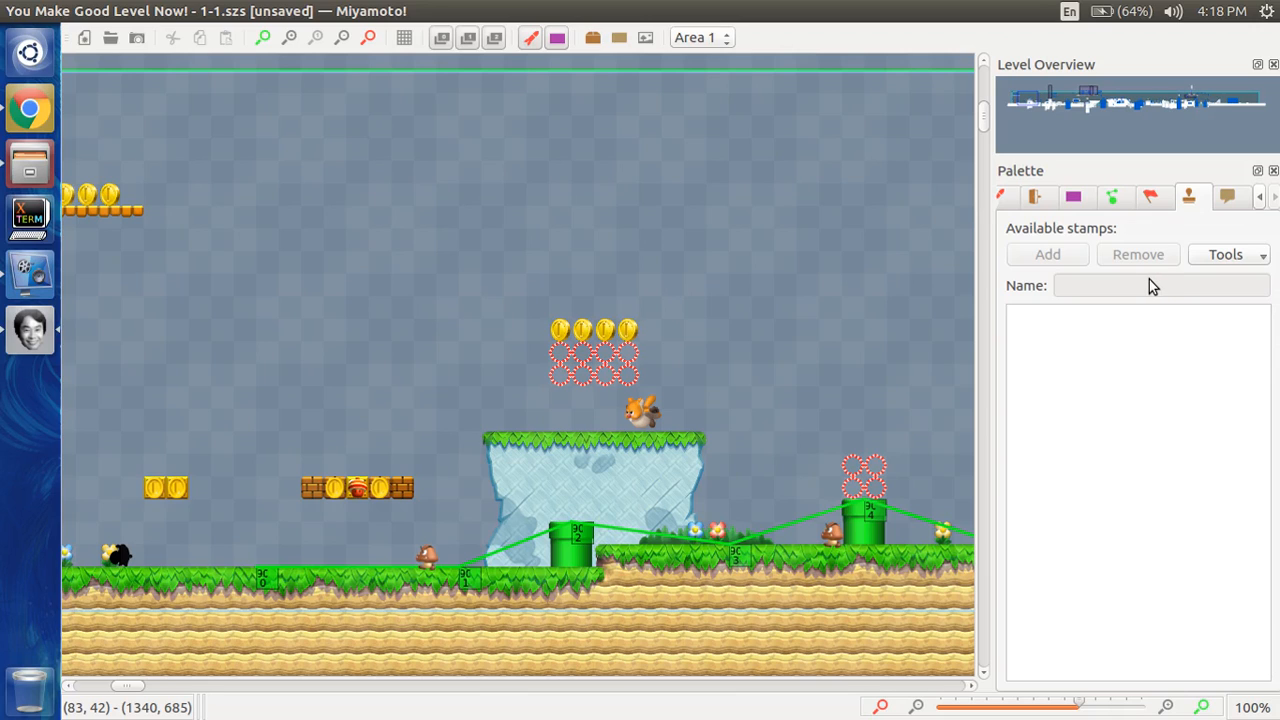
drag(834, 271, 879, 387)
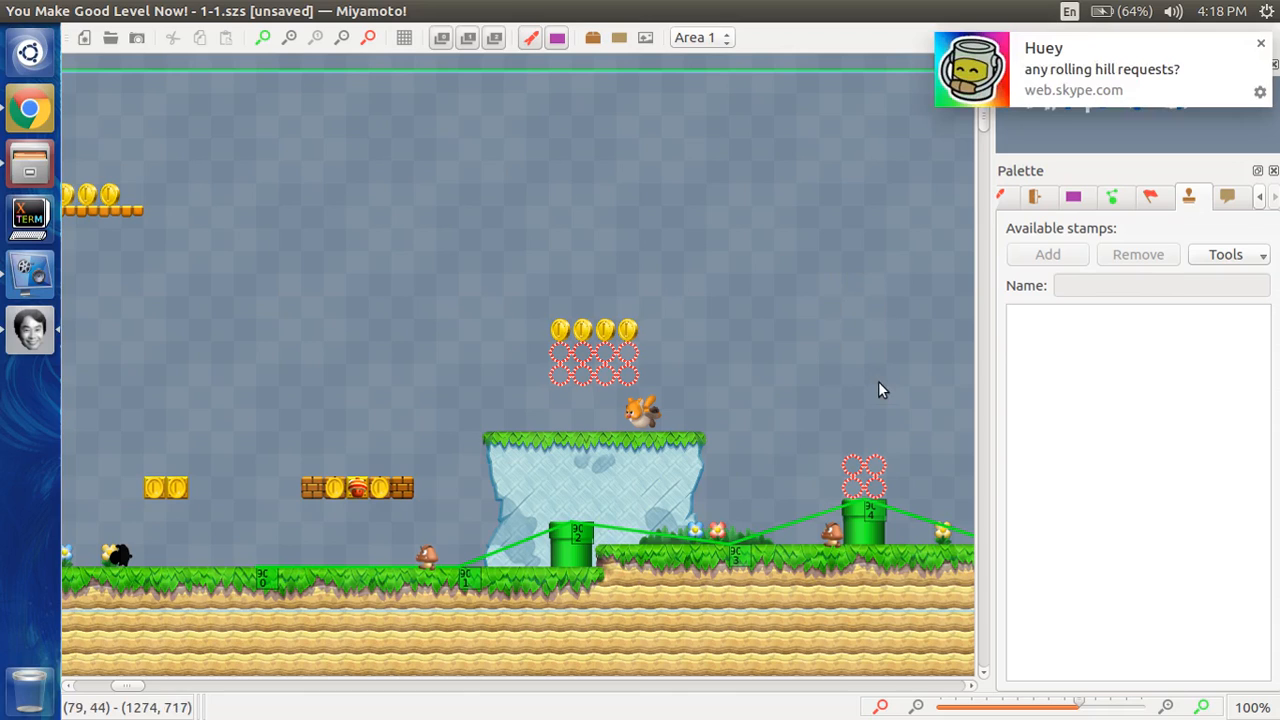
click(1261, 45)
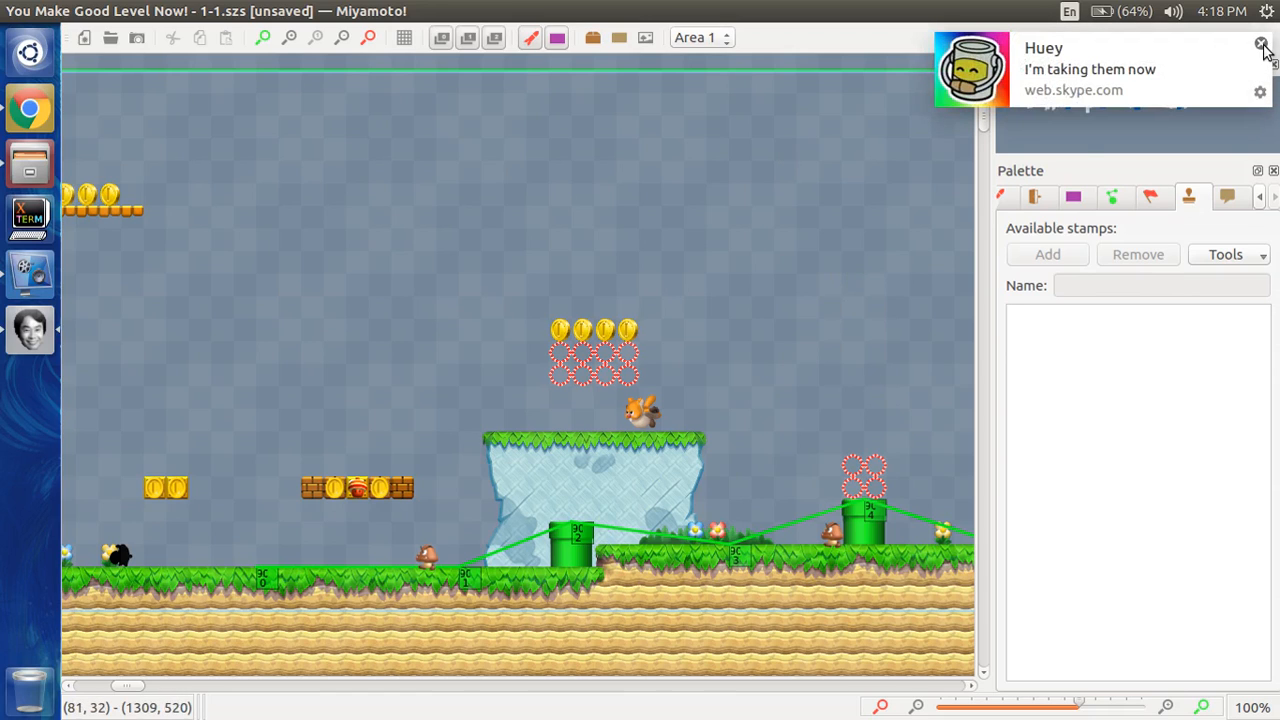
click(1262, 45)
- Show the list of comments in the area, and return to the objects of tileset 1
click(1229, 198)
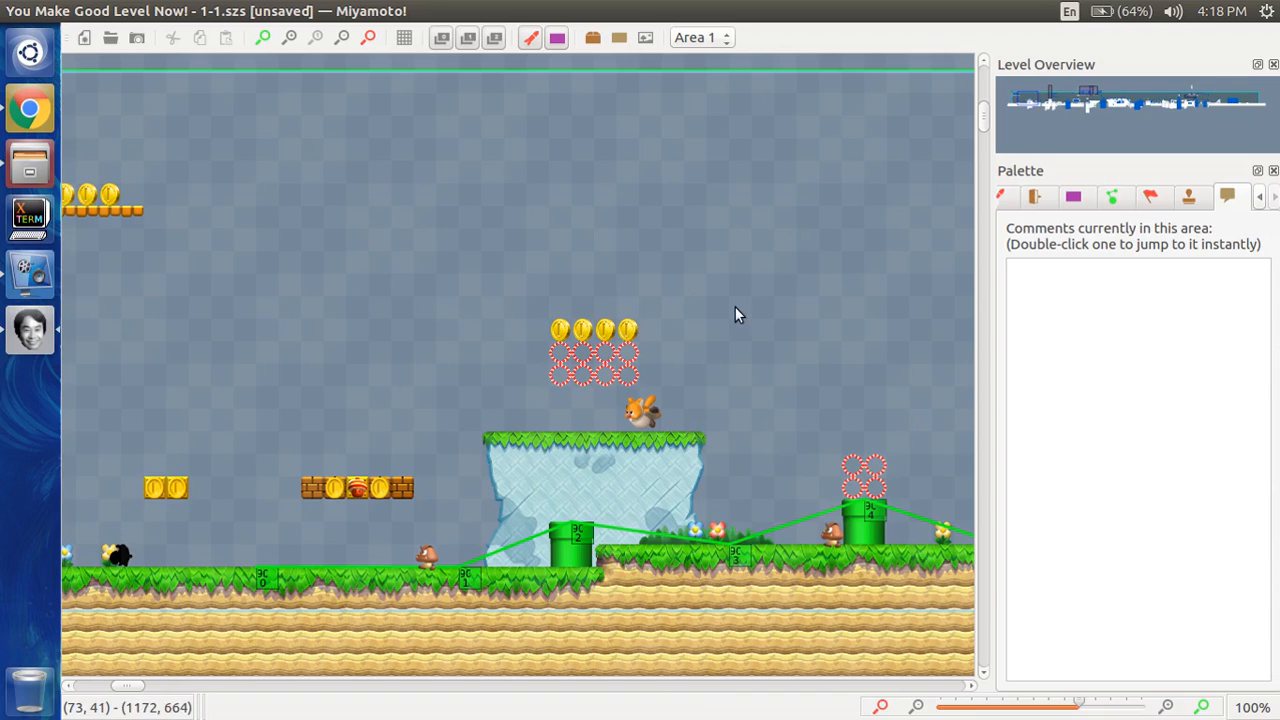
drag(698, 343, 753, 370)
drag(811, 378, 833, 391)
click(1003, 196)
click(1003, 196)
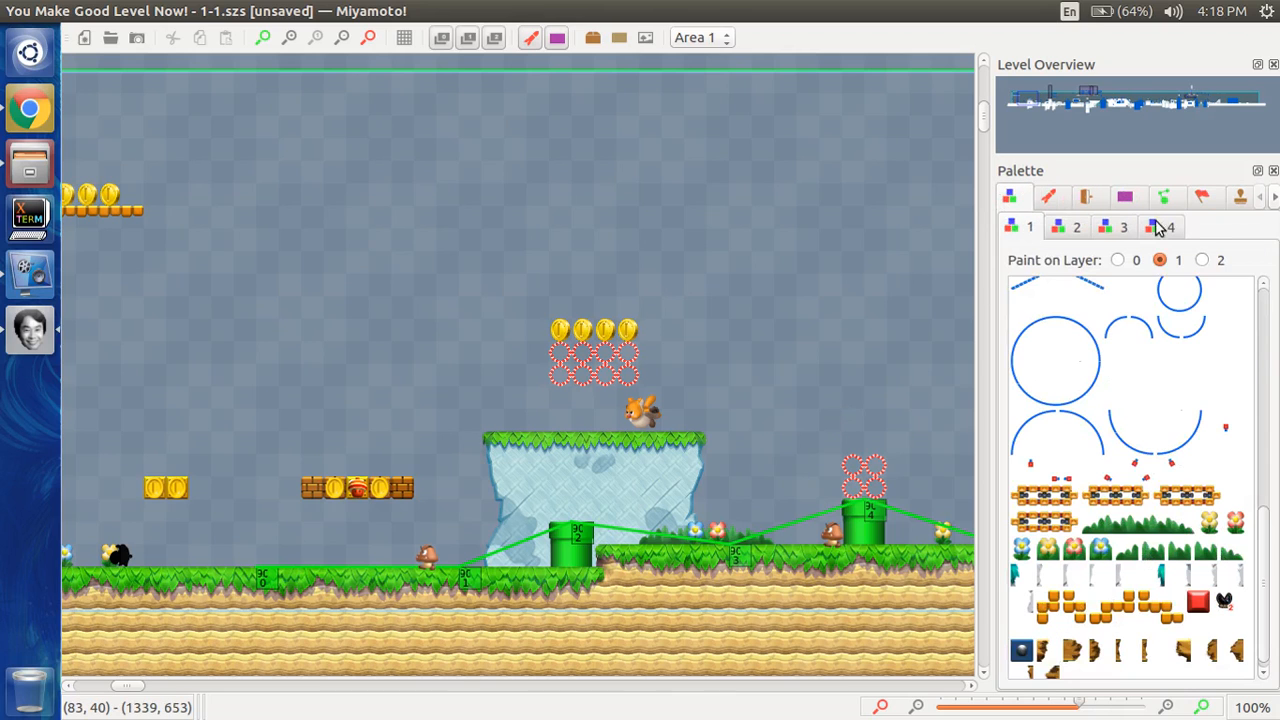
- Zoom the level view out to 75%, and on to the 7.5% minimum to see the whole level
scroll(895, 226, left, 3)
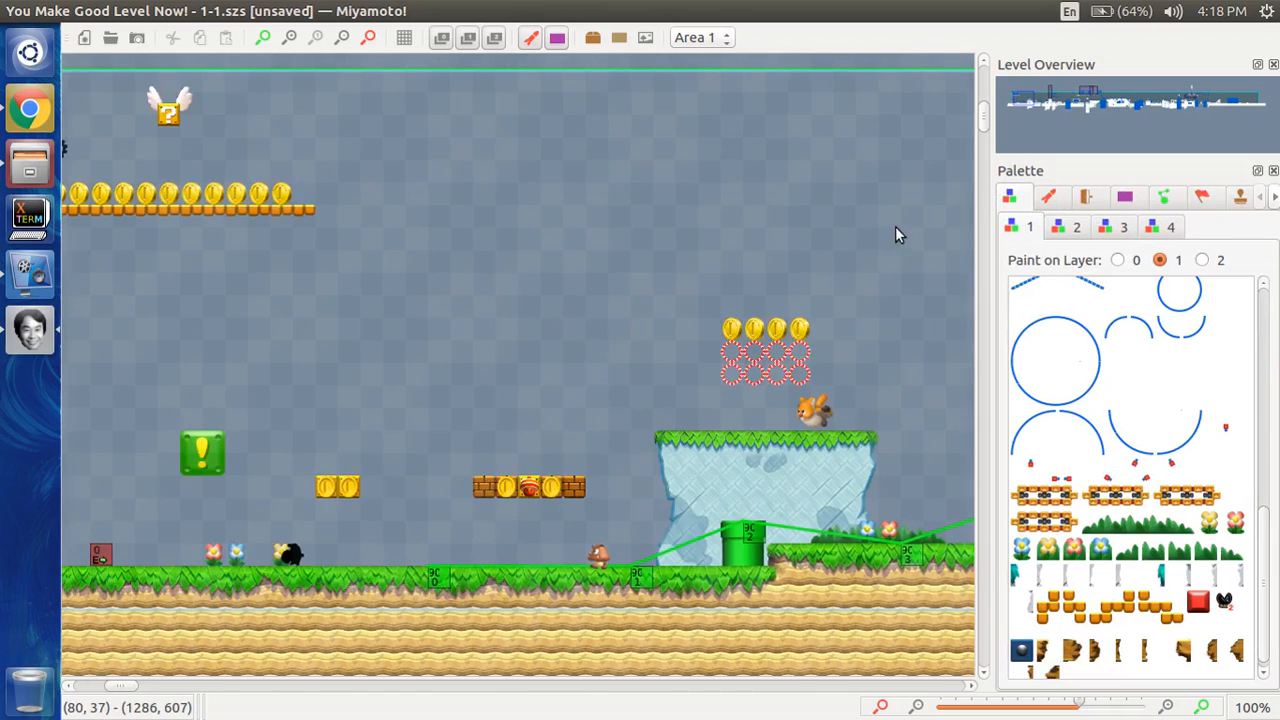
scroll(895, 226, left, 6)
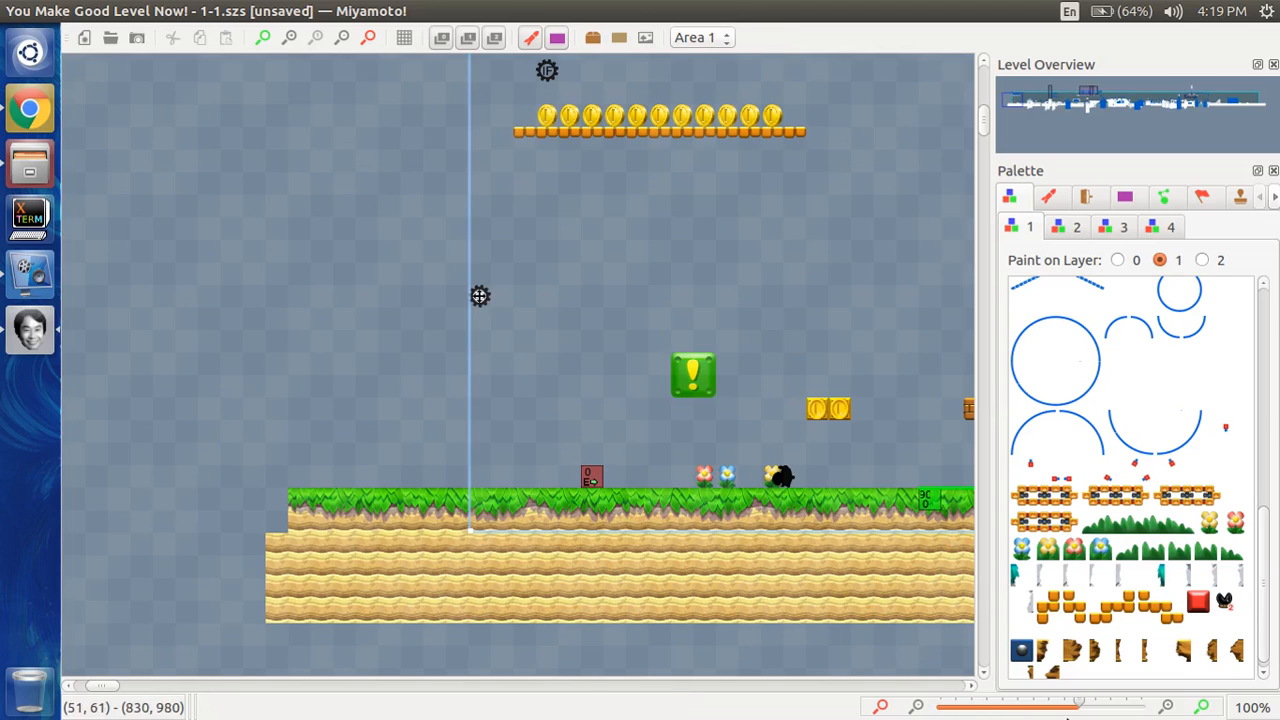
drag(1080, 708, 1047, 712)
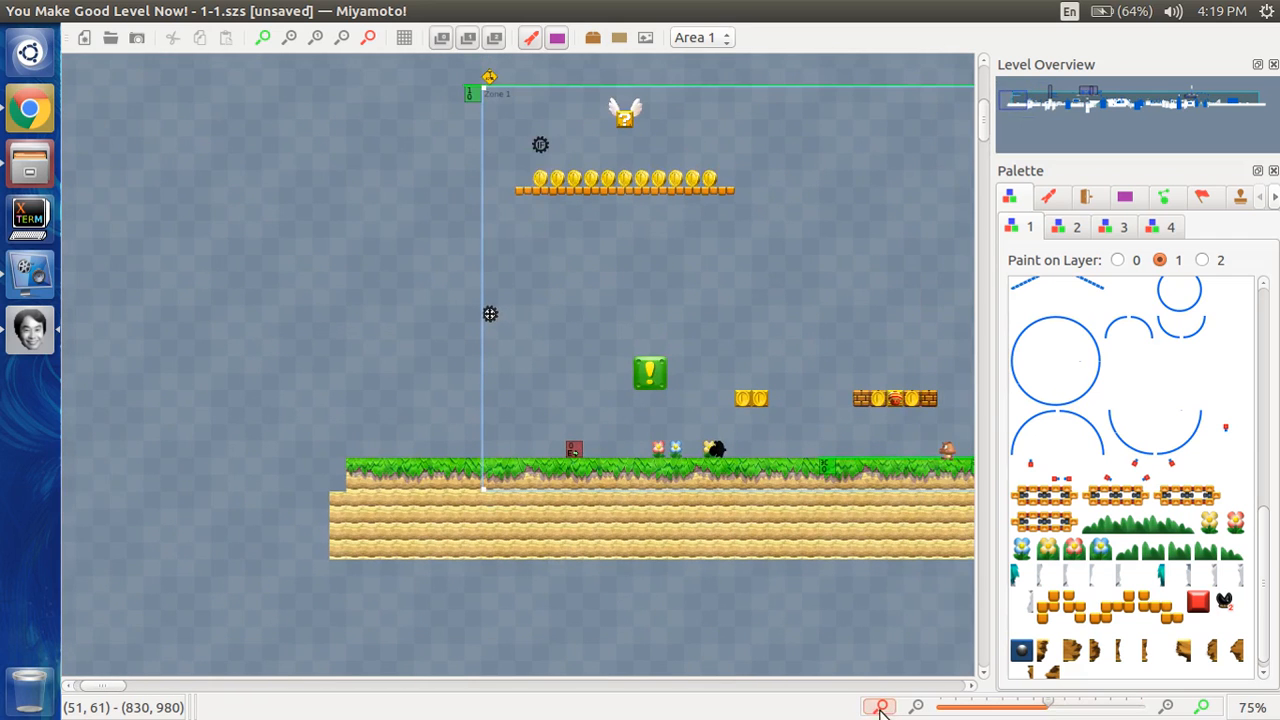
click(880, 709)
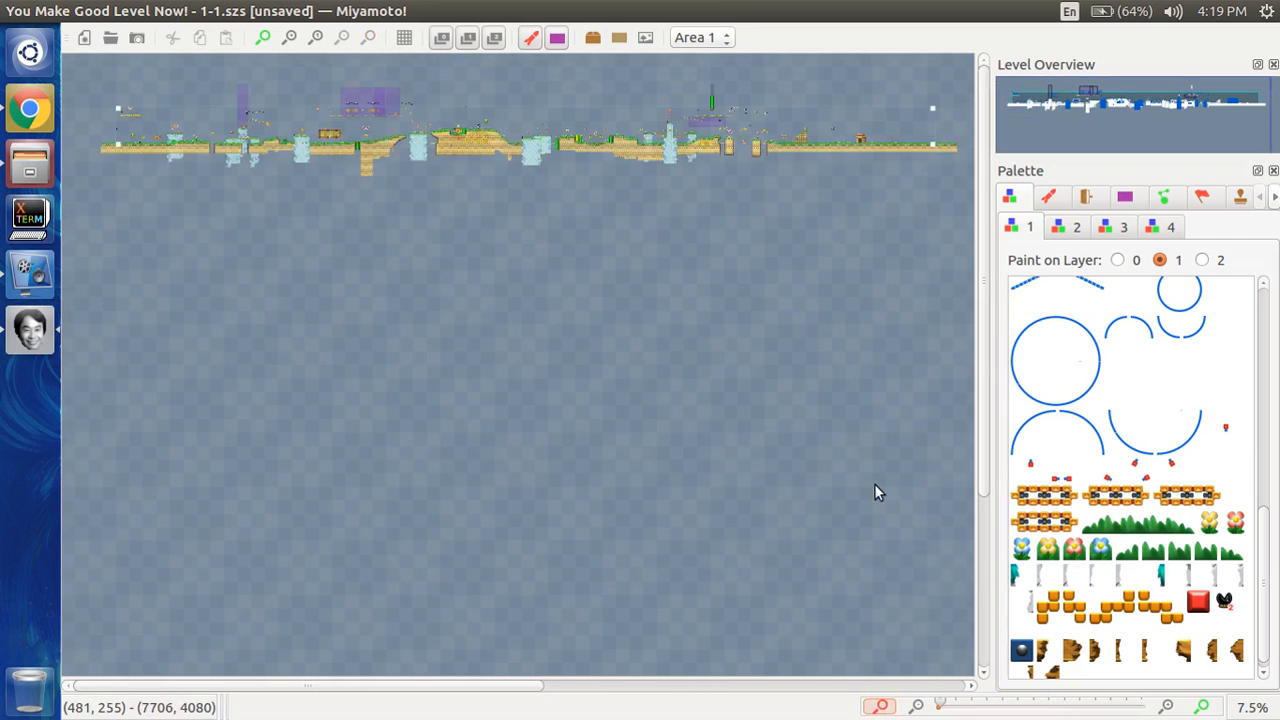
scroll(874, 483, right, 7)
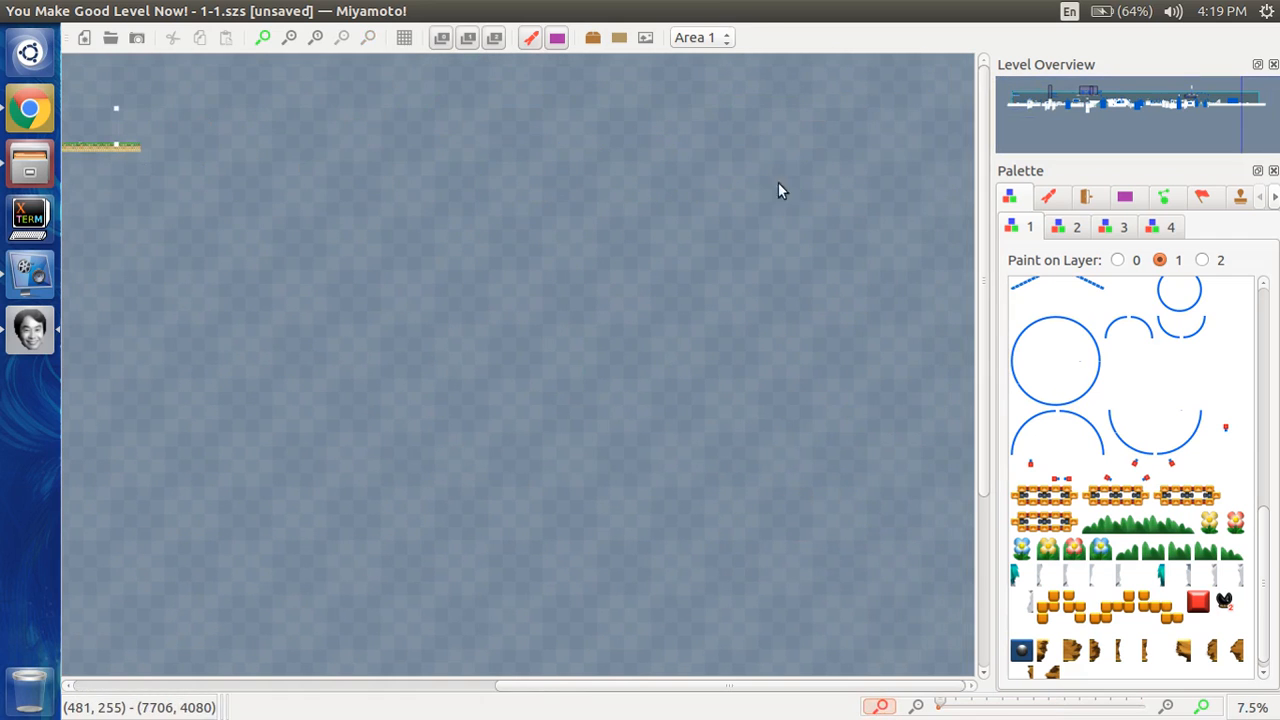
- Zoom in to the 400% maximum and bring node 6 of path 90 into view
click(1204, 707)
scroll(725, 616, up, 13)
scroll(725, 616, left, 8)
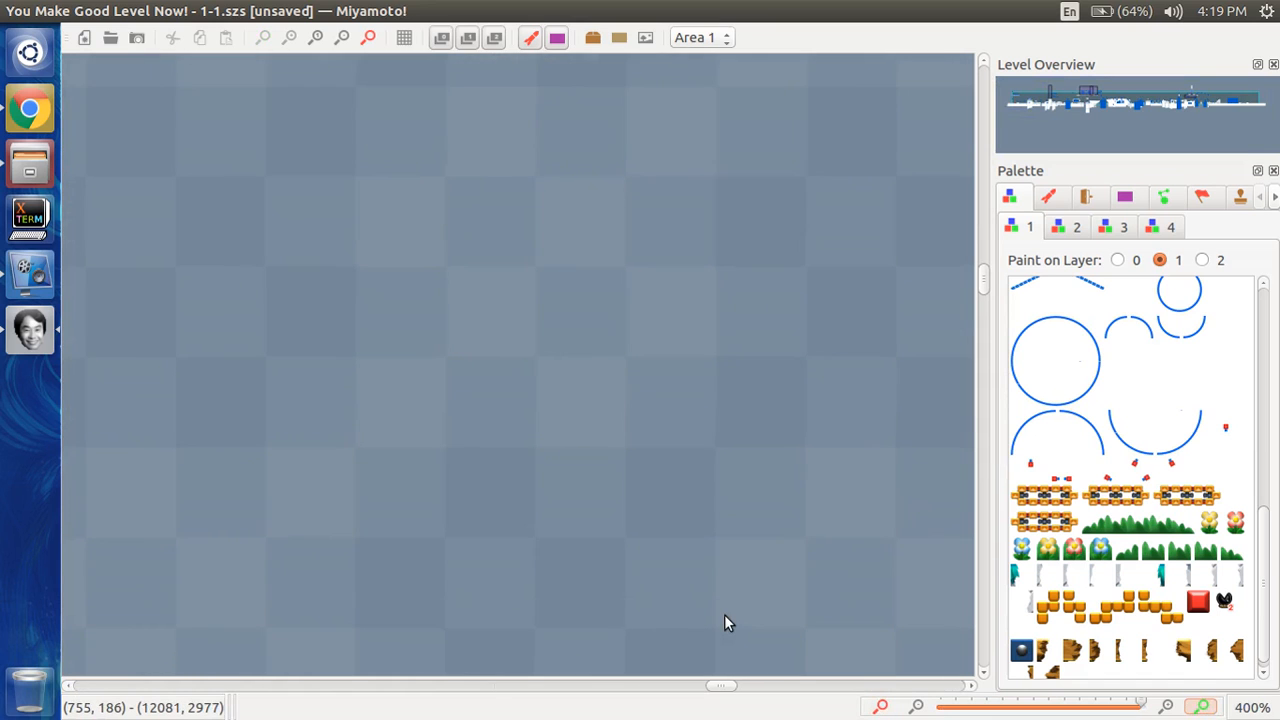
drag(1045, 90, 1041, 102)
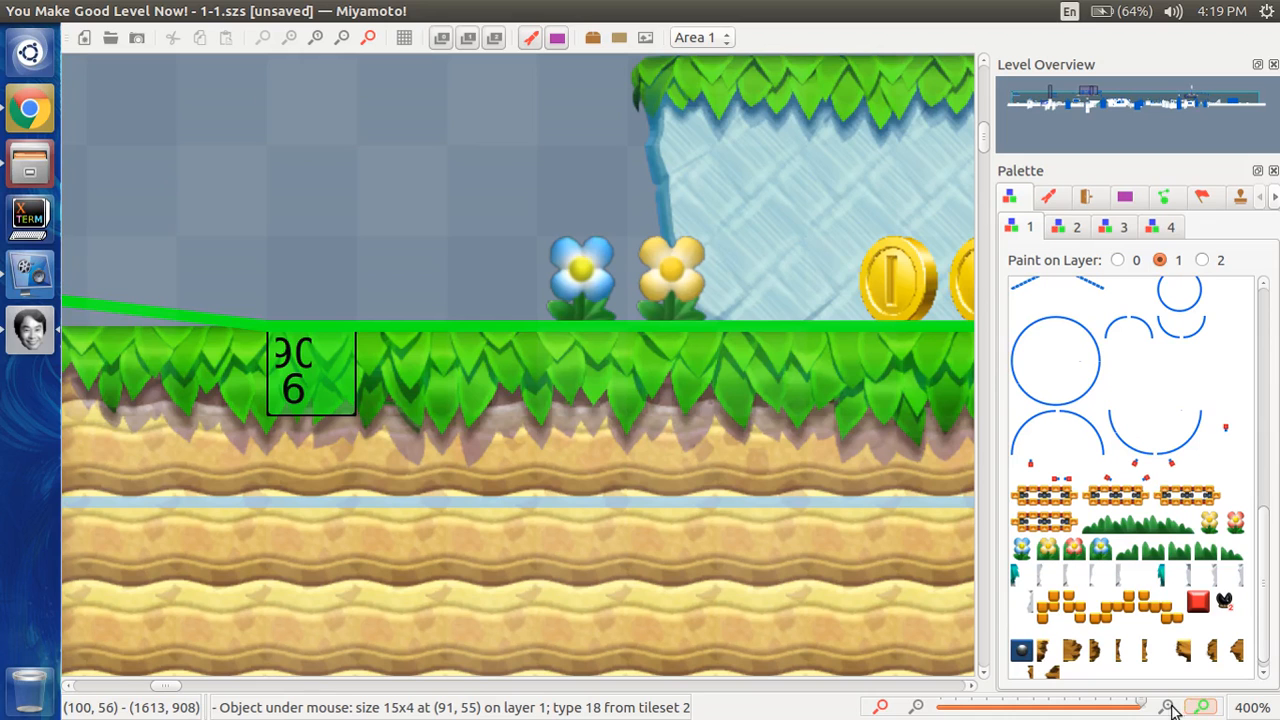
- Reduce the zoom level stepwise to 150% around node 6 of path 90
click(916, 707)
click(916, 707)
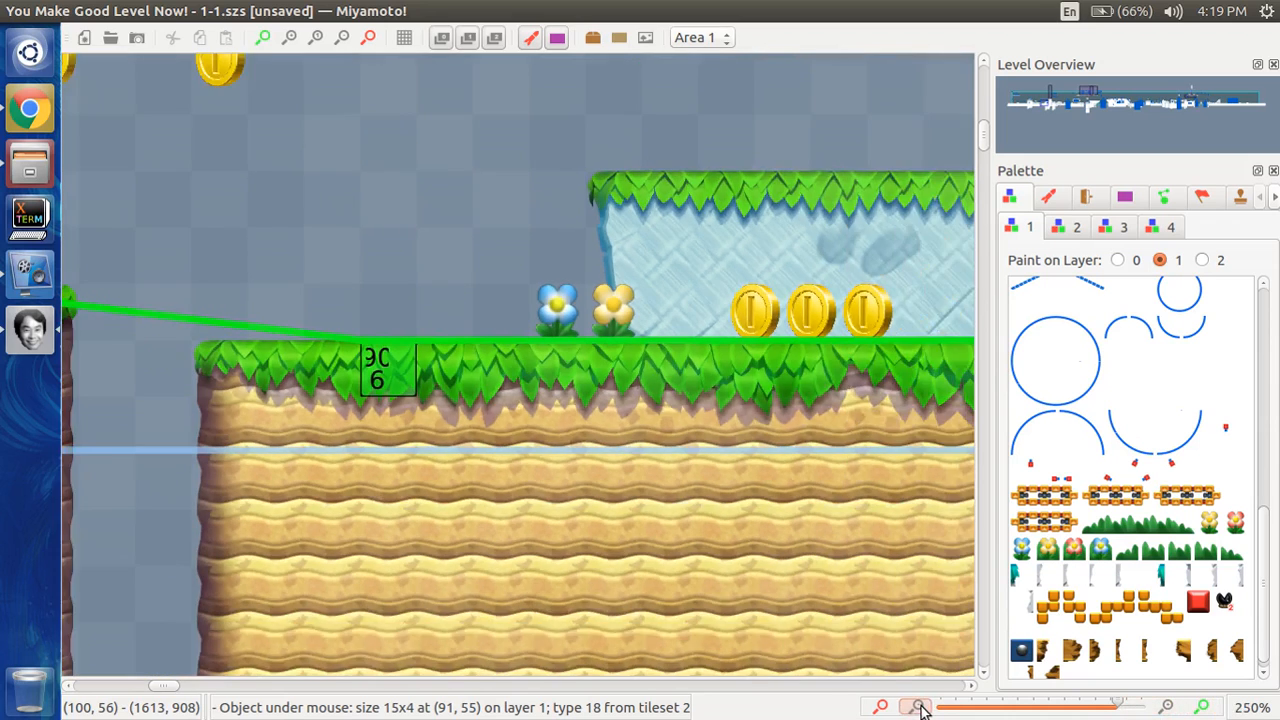
click(916, 707)
click(916, 707)
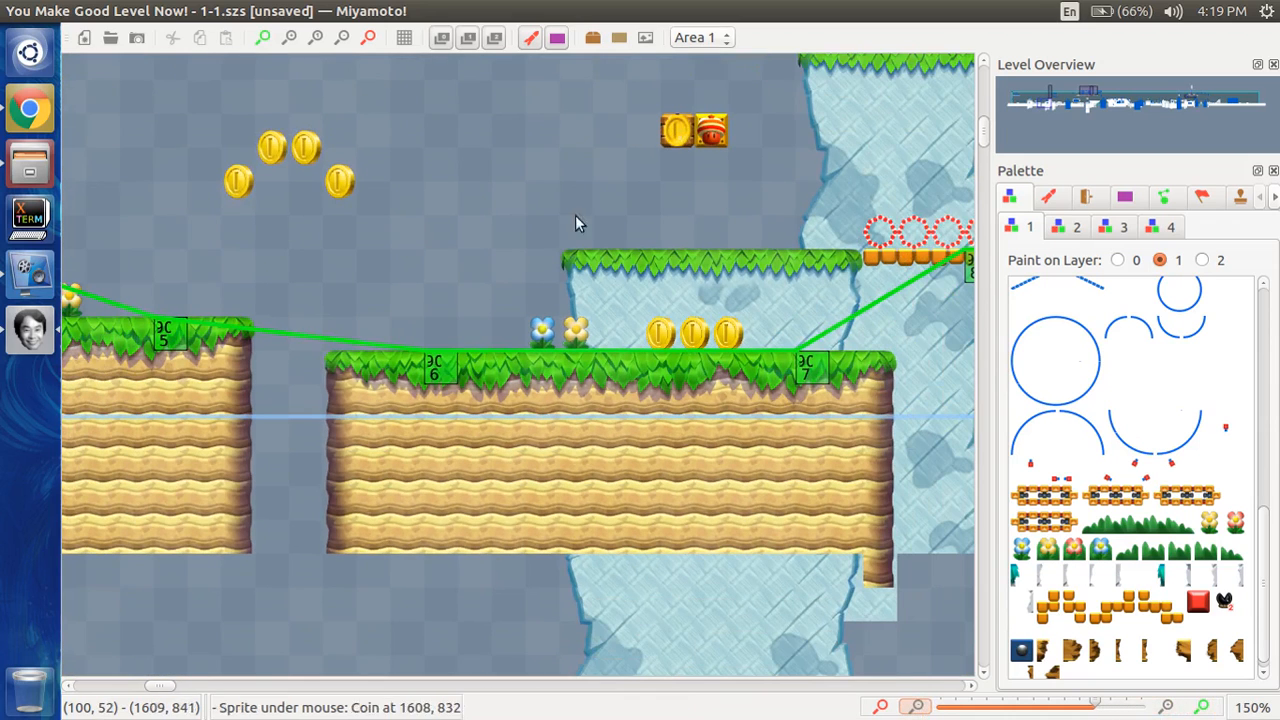
- Reset the level view to 100% zoom and bring the stretch around nodes 8 to 12 of path 90 into view
click(316, 40)
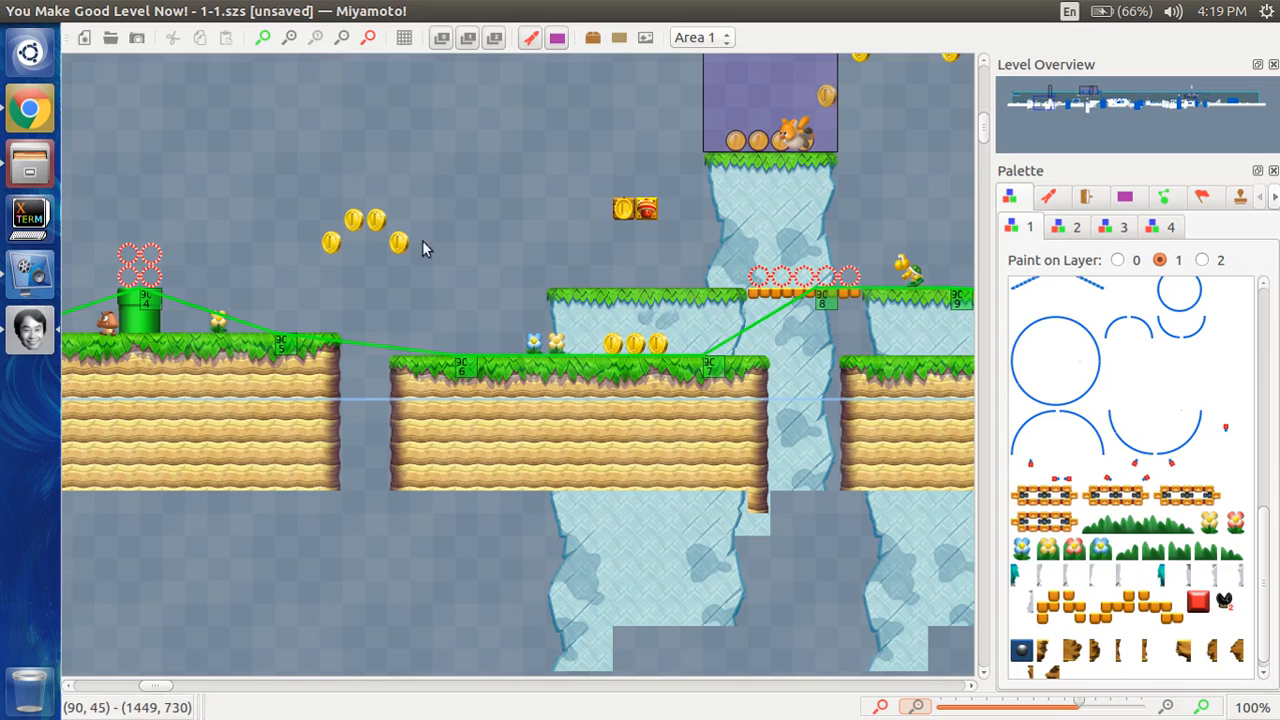
scroll(432, 267, up, 3)
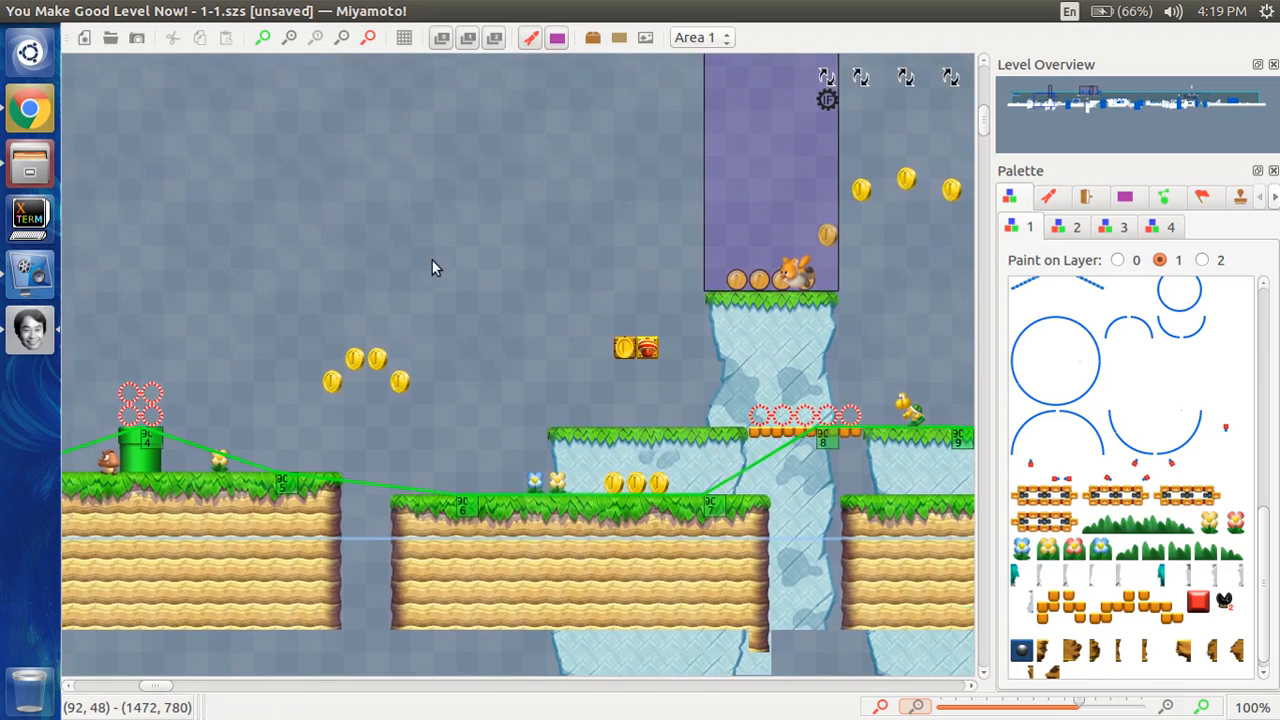
scroll(433, 260, right, 12)
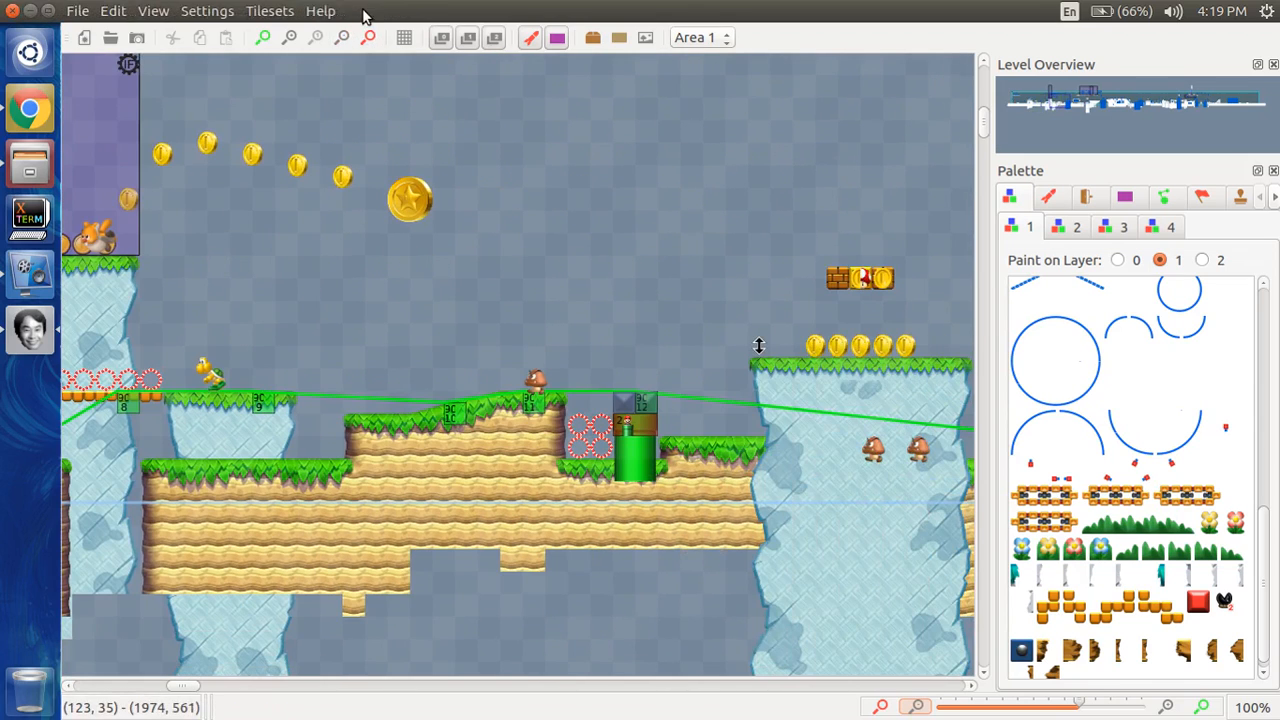
- Cycle the level grid through hidden and dashed lines back to the checkerboard pattern
click(404, 44)
scroll(519, 198, left, 5)
scroll(519, 198, left, 15)
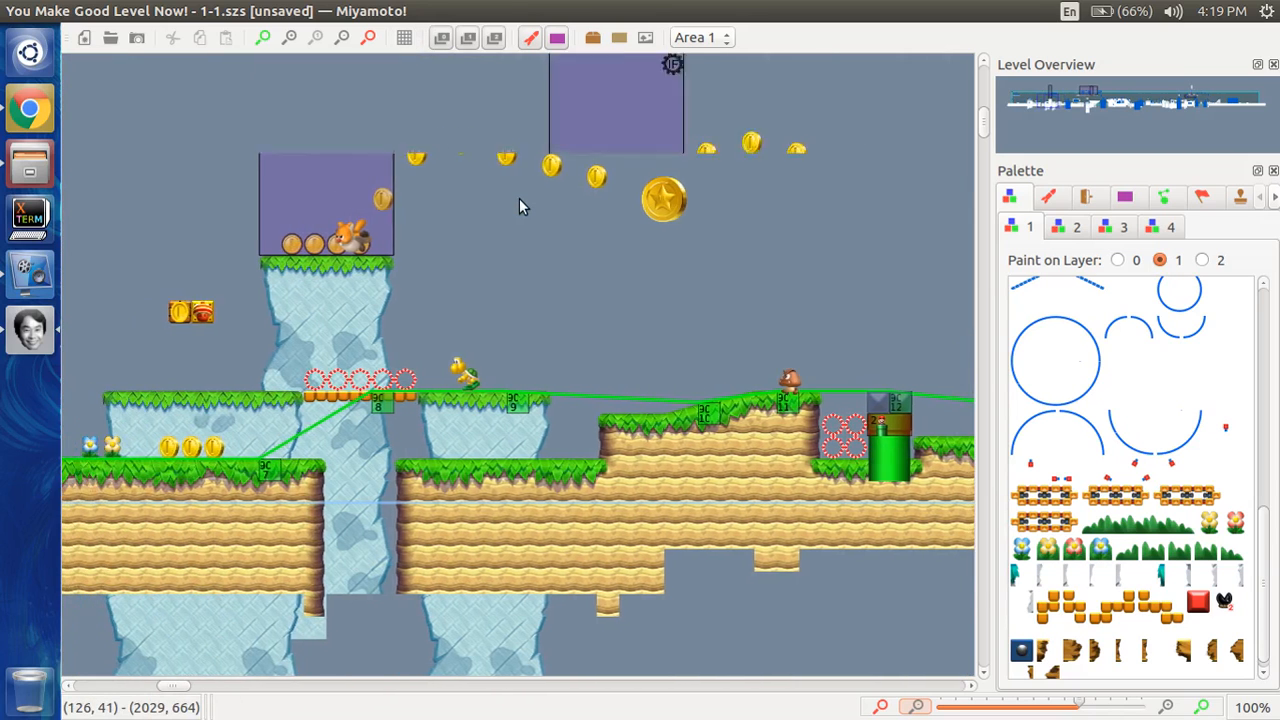
scroll(519, 206, left, 2)
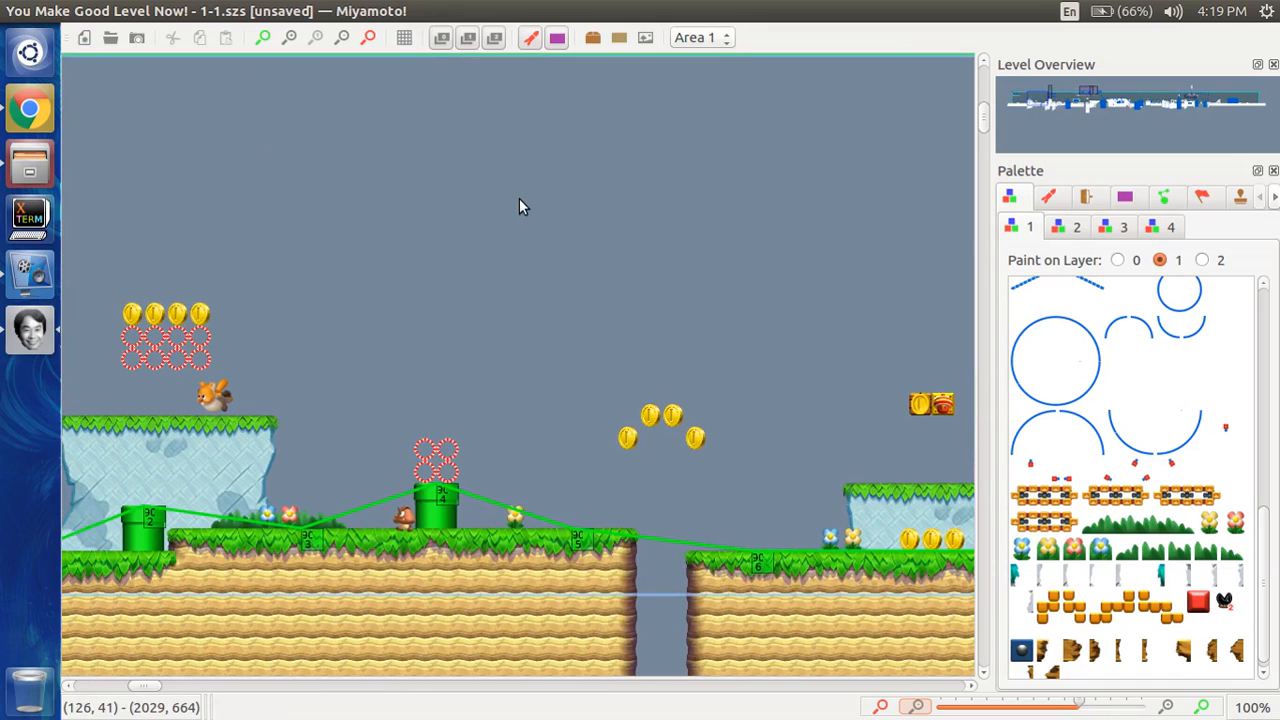
click(416, 45)
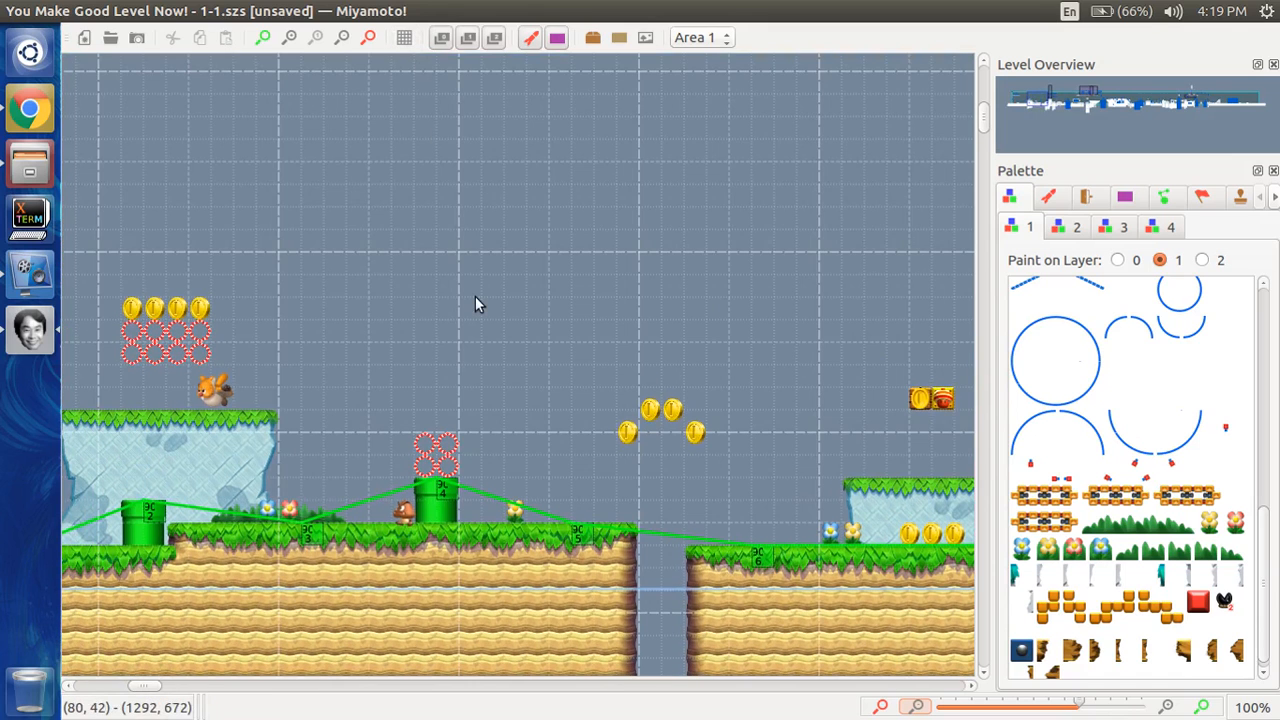
scroll(475, 296, up, 1)
scroll(470, 260, left, 4)
click(404, 43)
scroll(462, 327, left, 6)
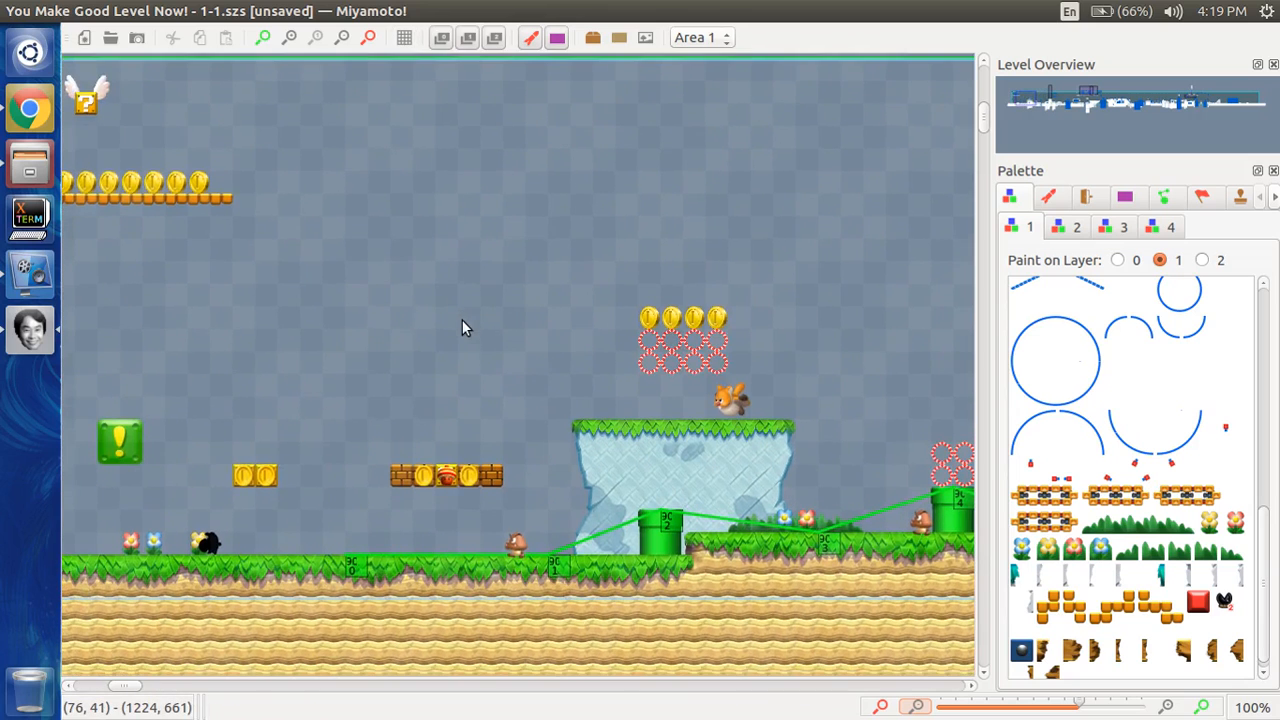
- Draw a few selection rectangles in the empty sky between the star coin and the brick blocks
scroll(462, 327, right, 6)
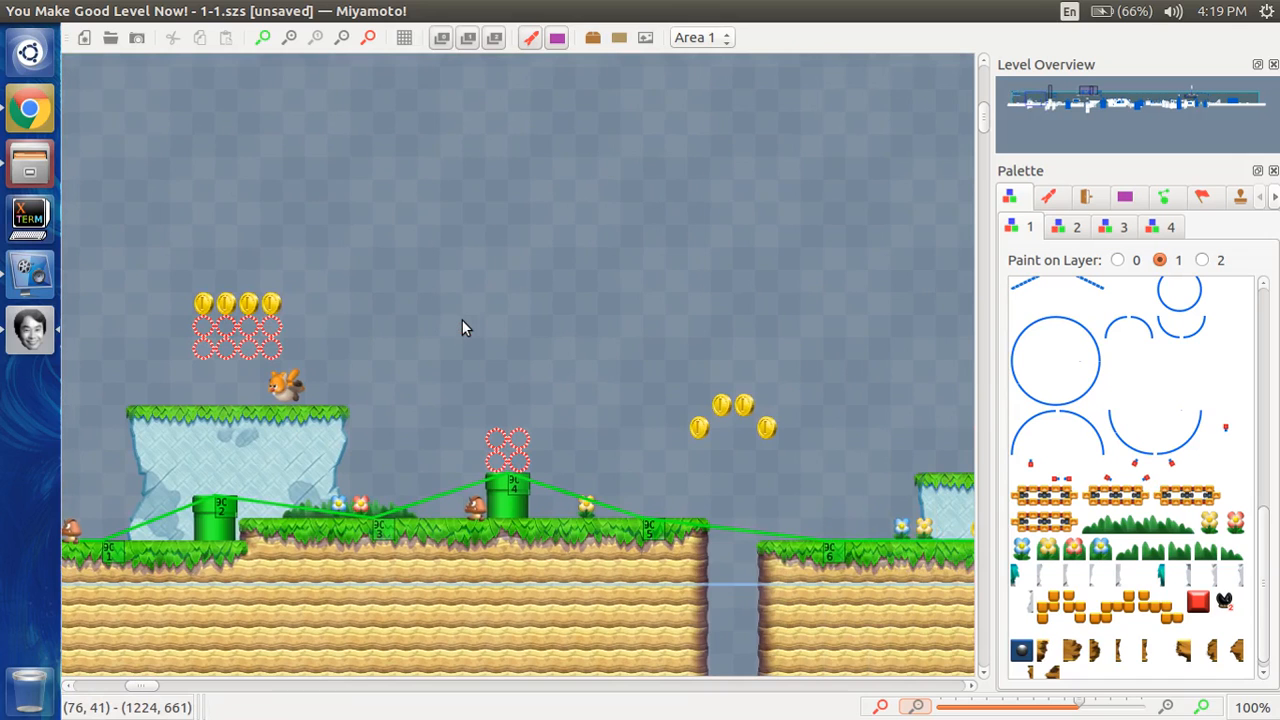
scroll(462, 328, right, 9)
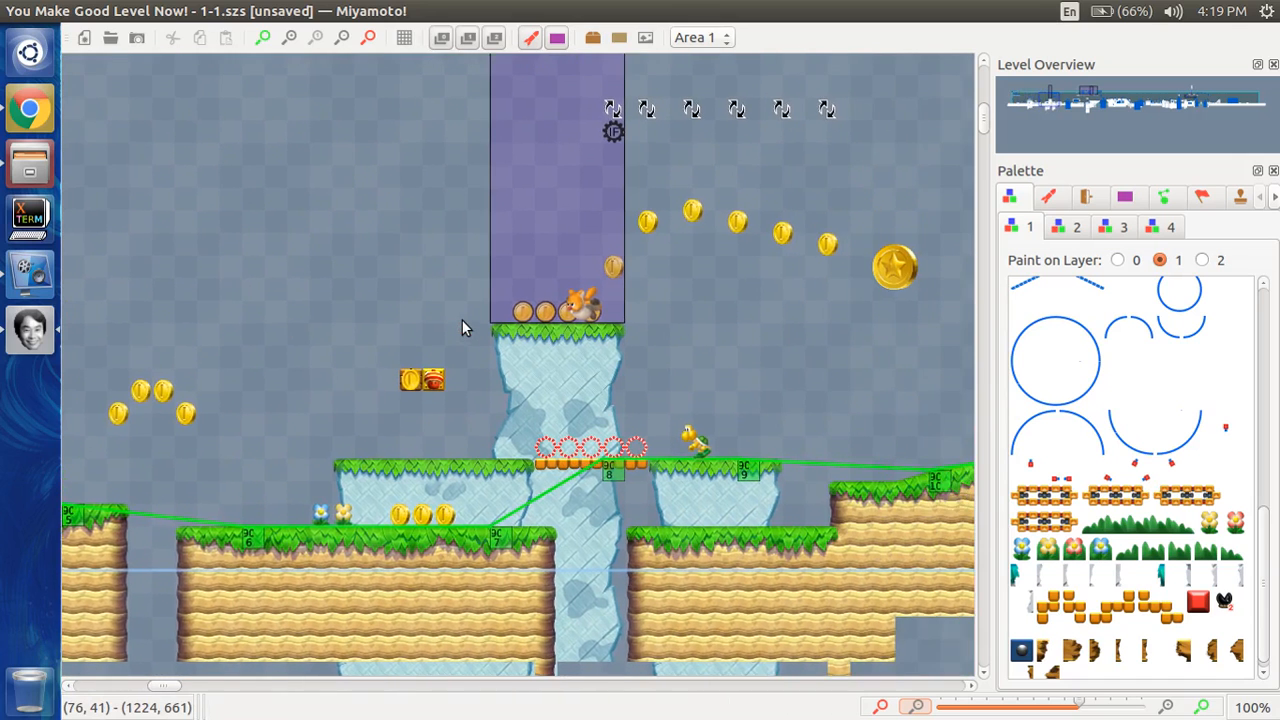
scroll(462, 328, right, 6)
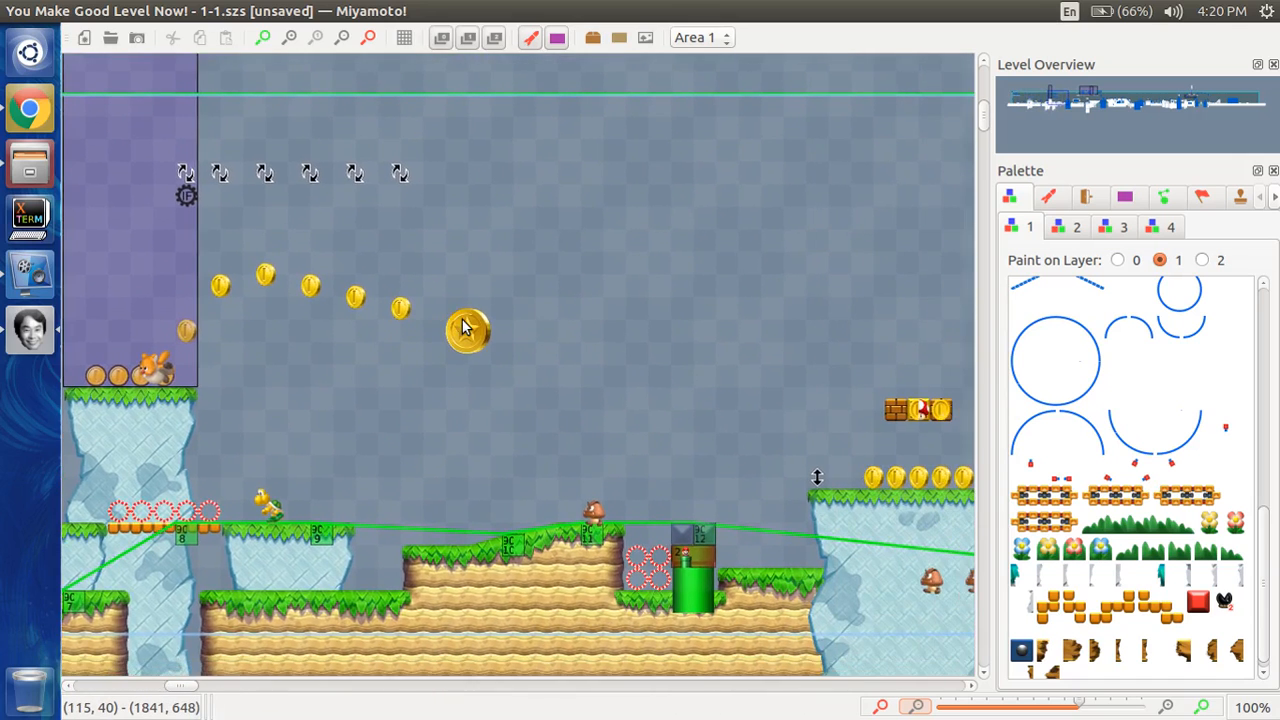
scroll(462, 318, right, 2)
drag(608, 215, 662, 316)
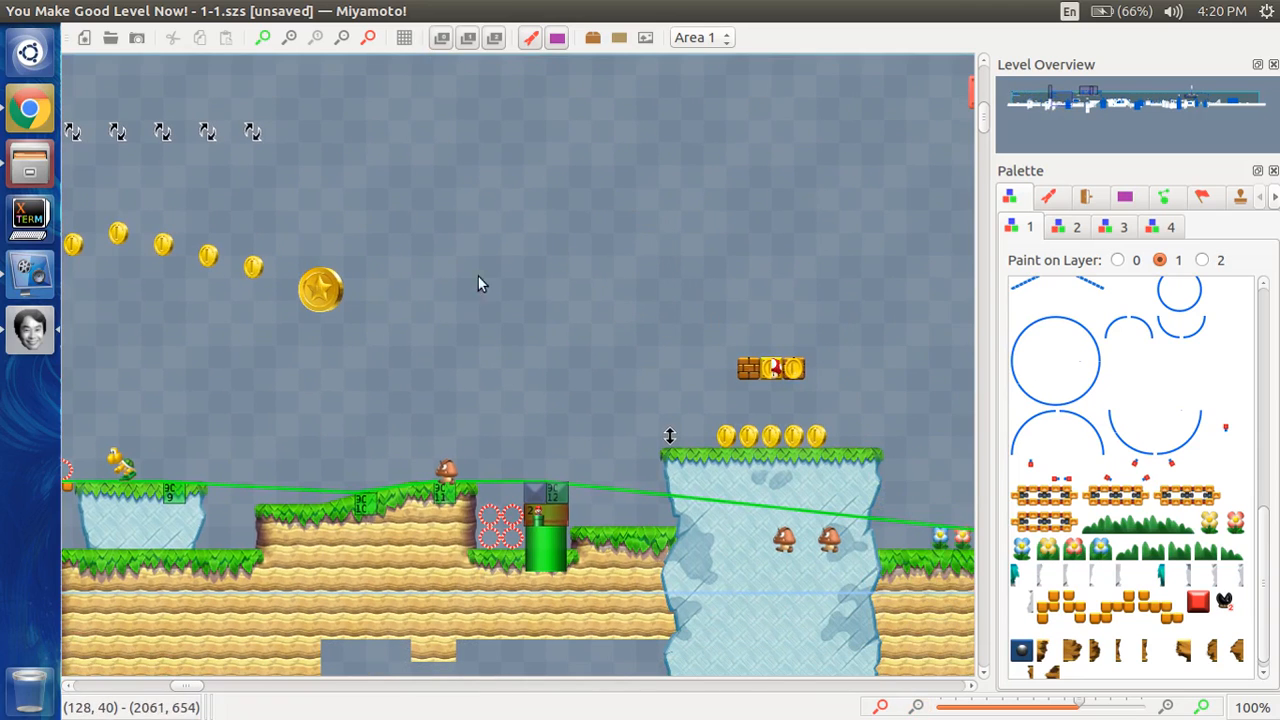
drag(460, 243, 594, 369)
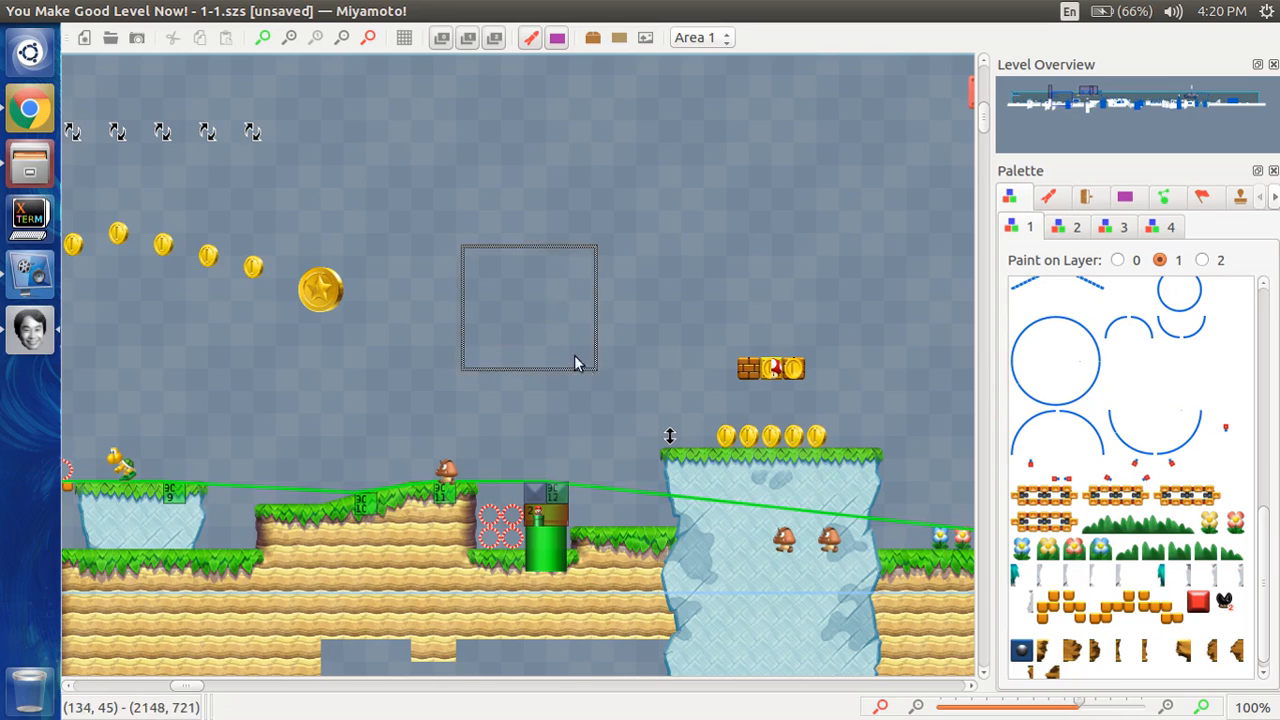
drag(438, 229, 509, 322)
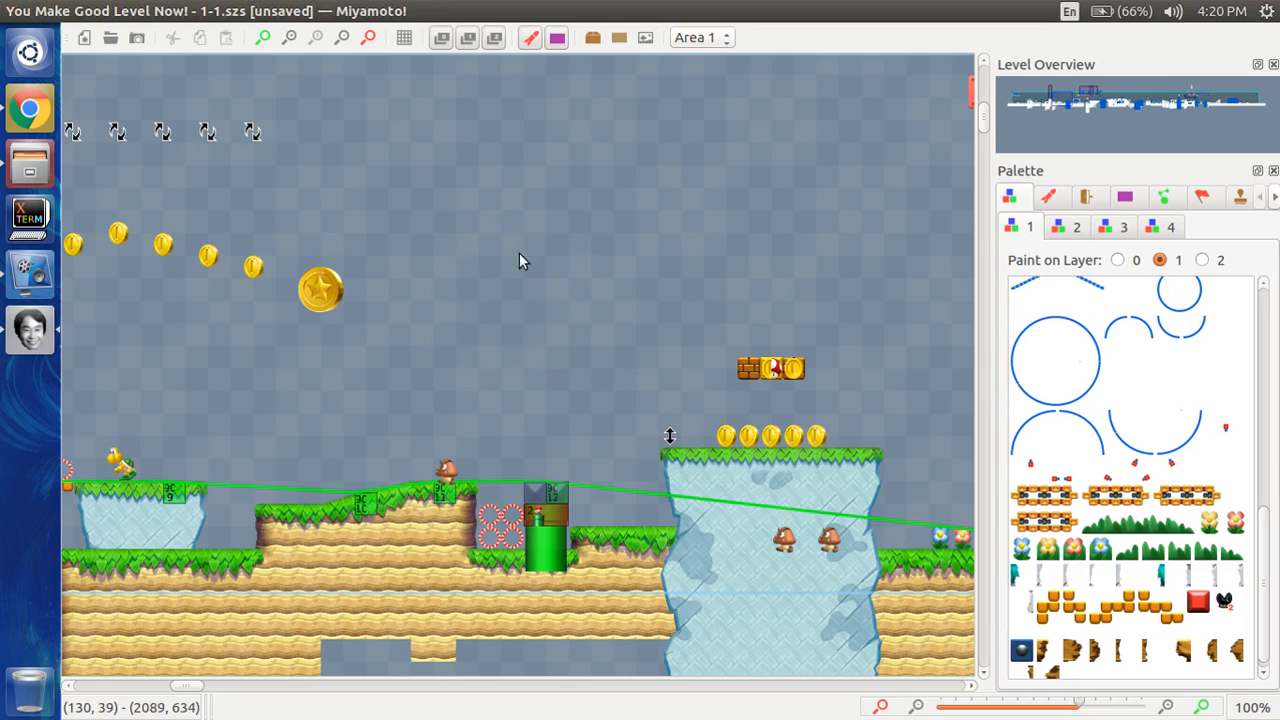
- Browse the available backgrounds for Zone 1 from None to Lava (Secondary), and close the background settings without changes
scroll(560, 298, left, 3)
scroll(560, 298, up, 2)
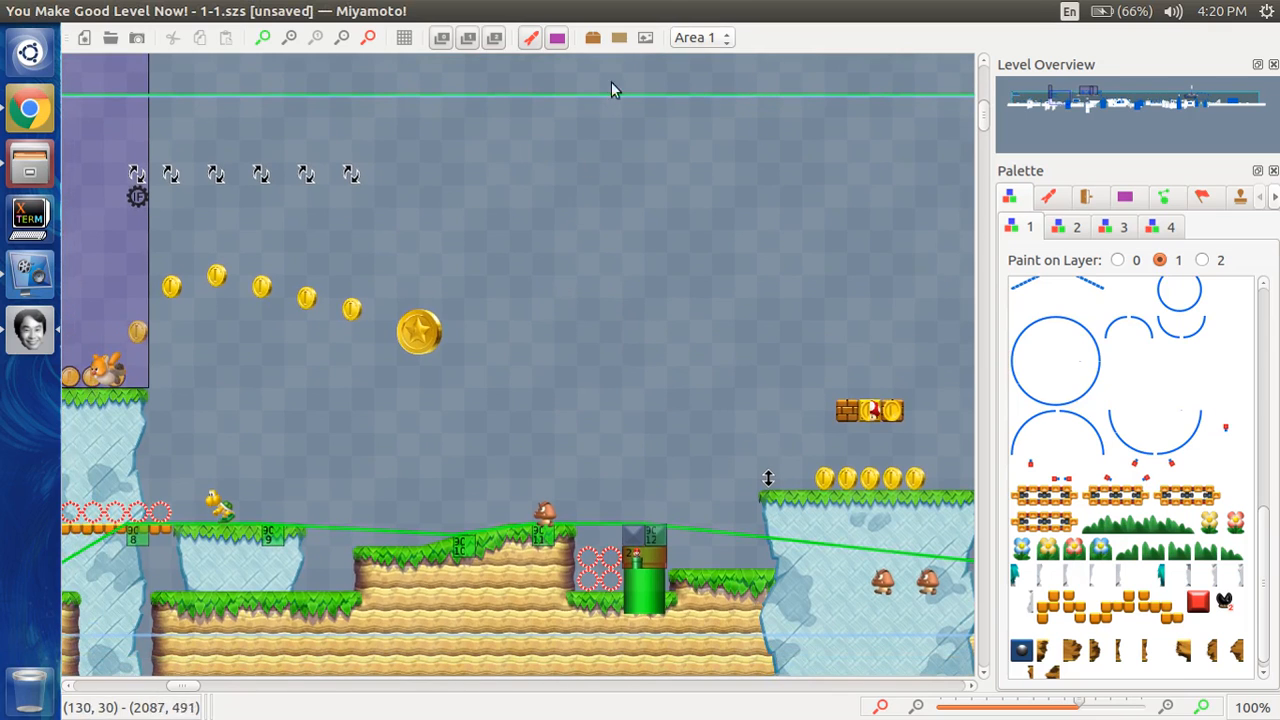
click(638, 40)
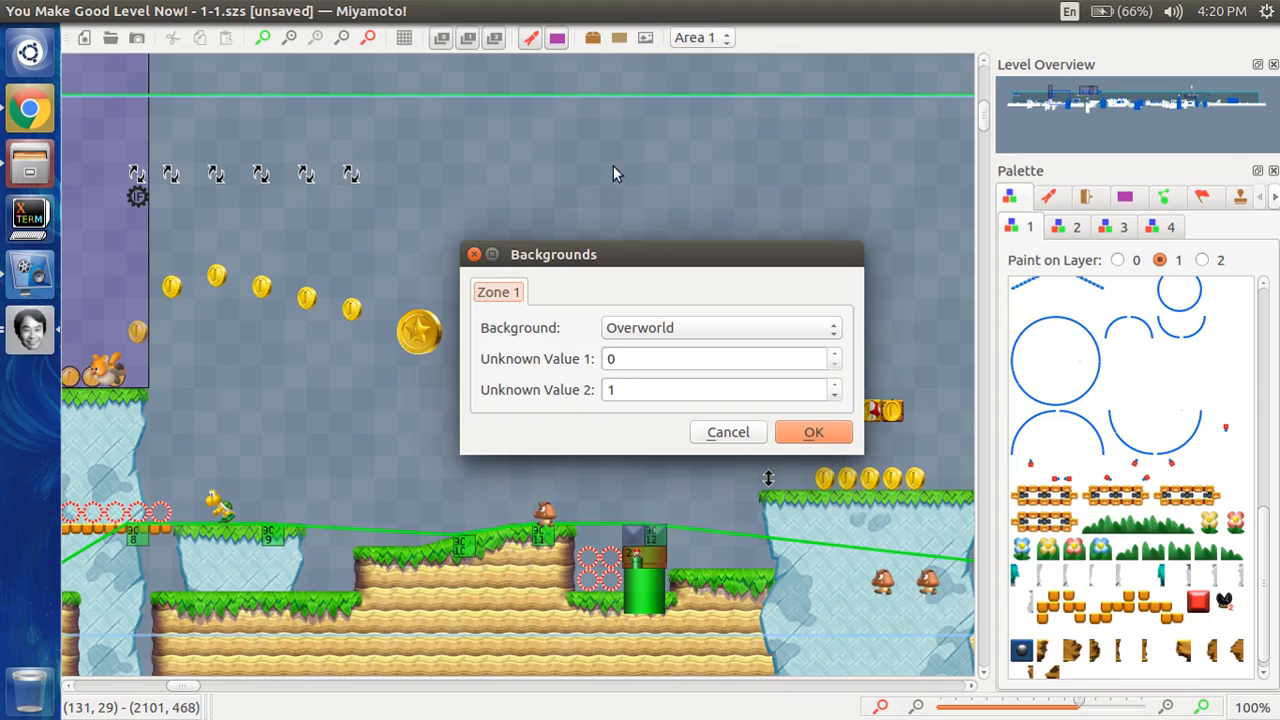
click(631, 330)
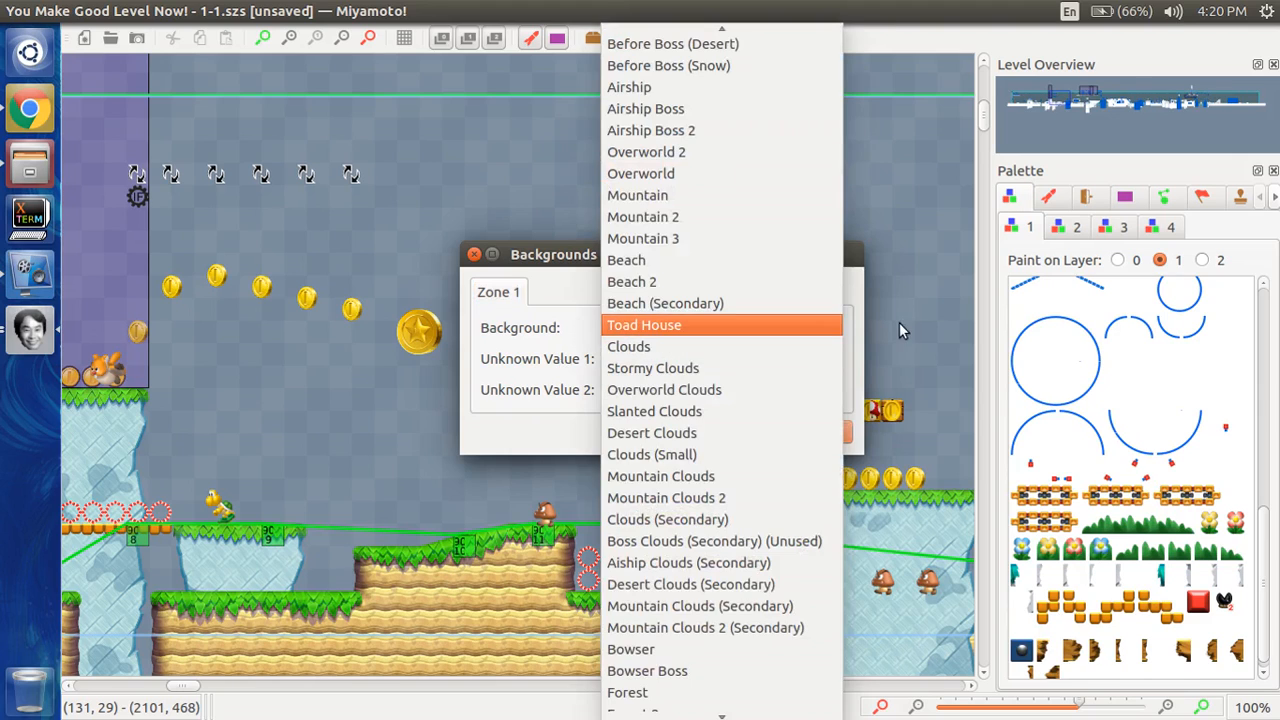
scroll(777, 314, down, 20)
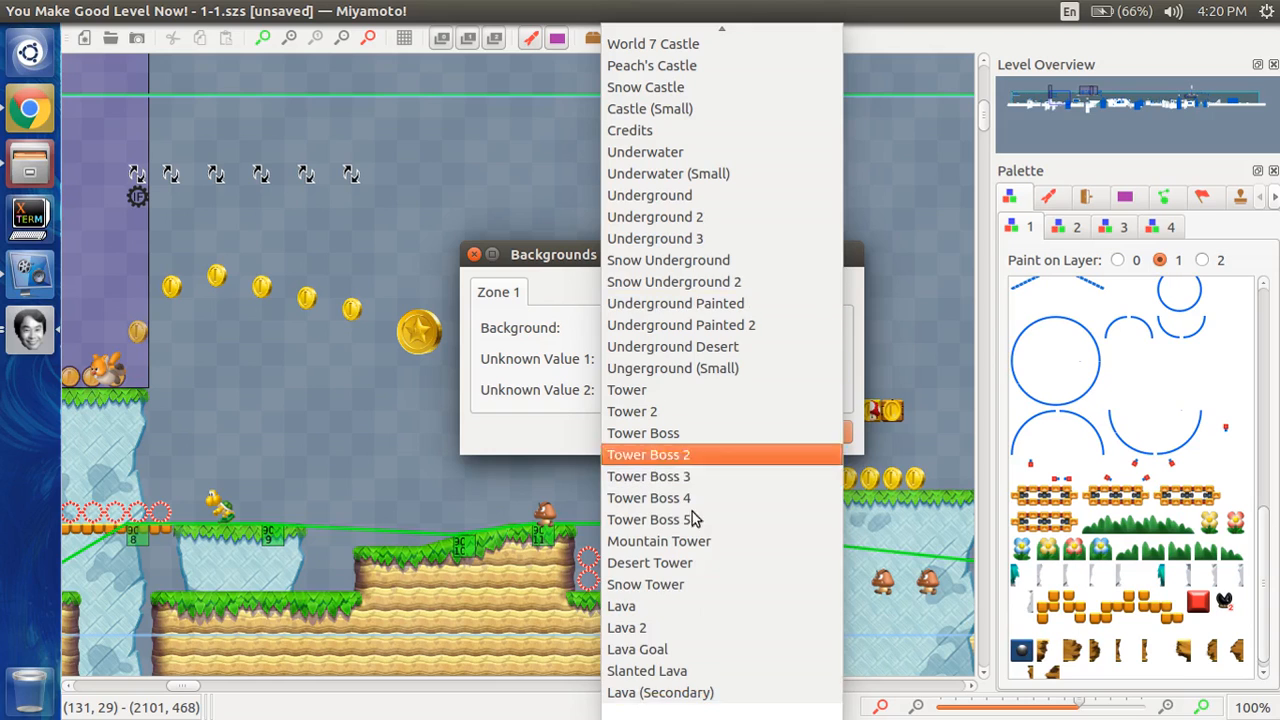
scroll(718, 690, up, 20)
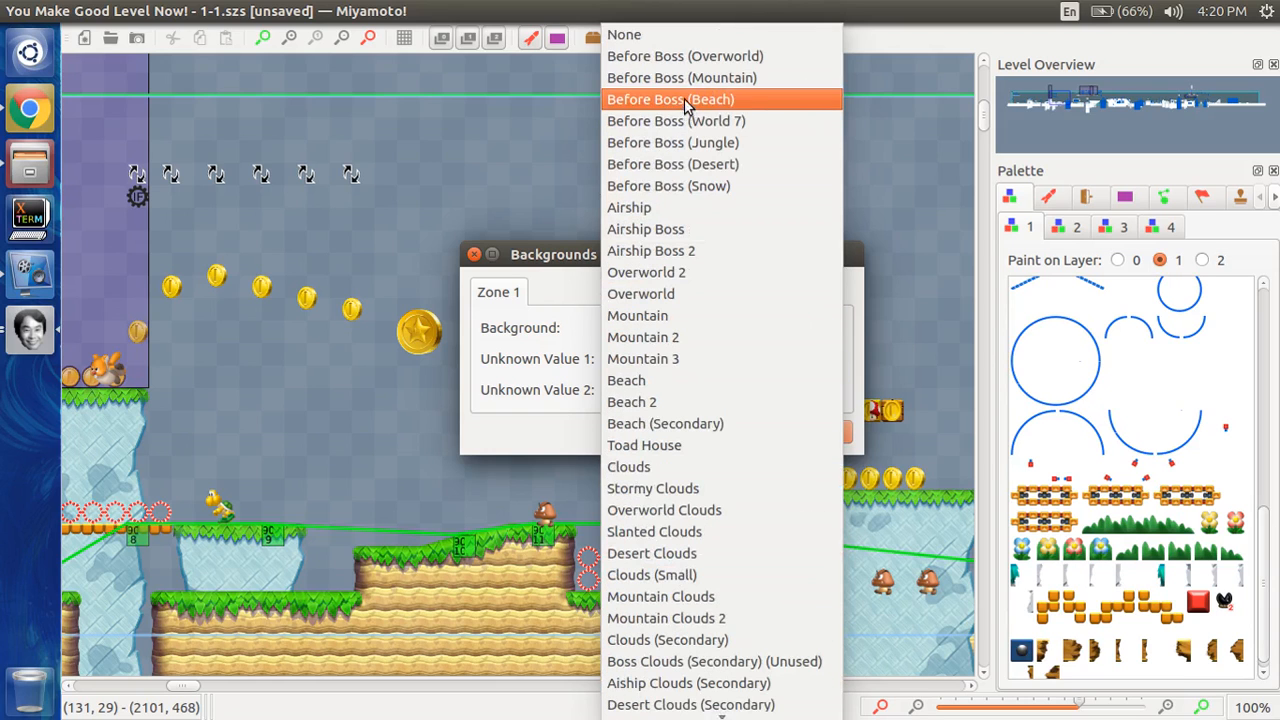
click(548, 260)
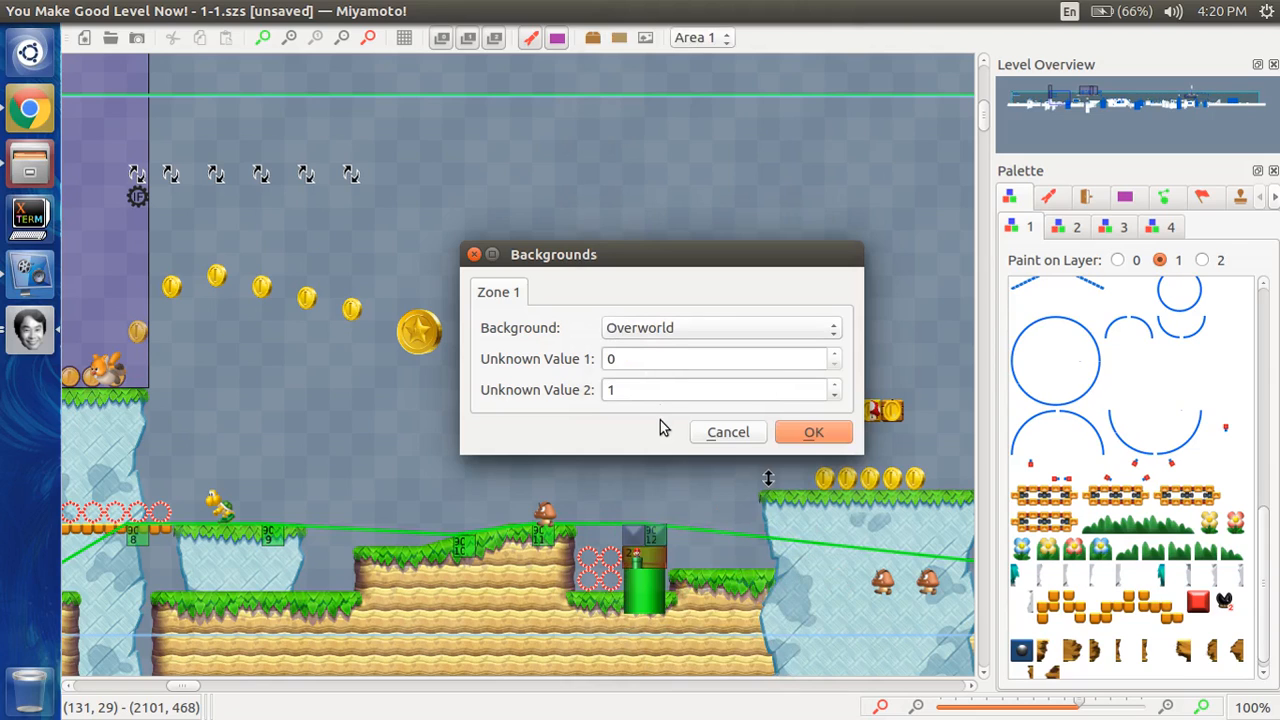
click(727, 430)
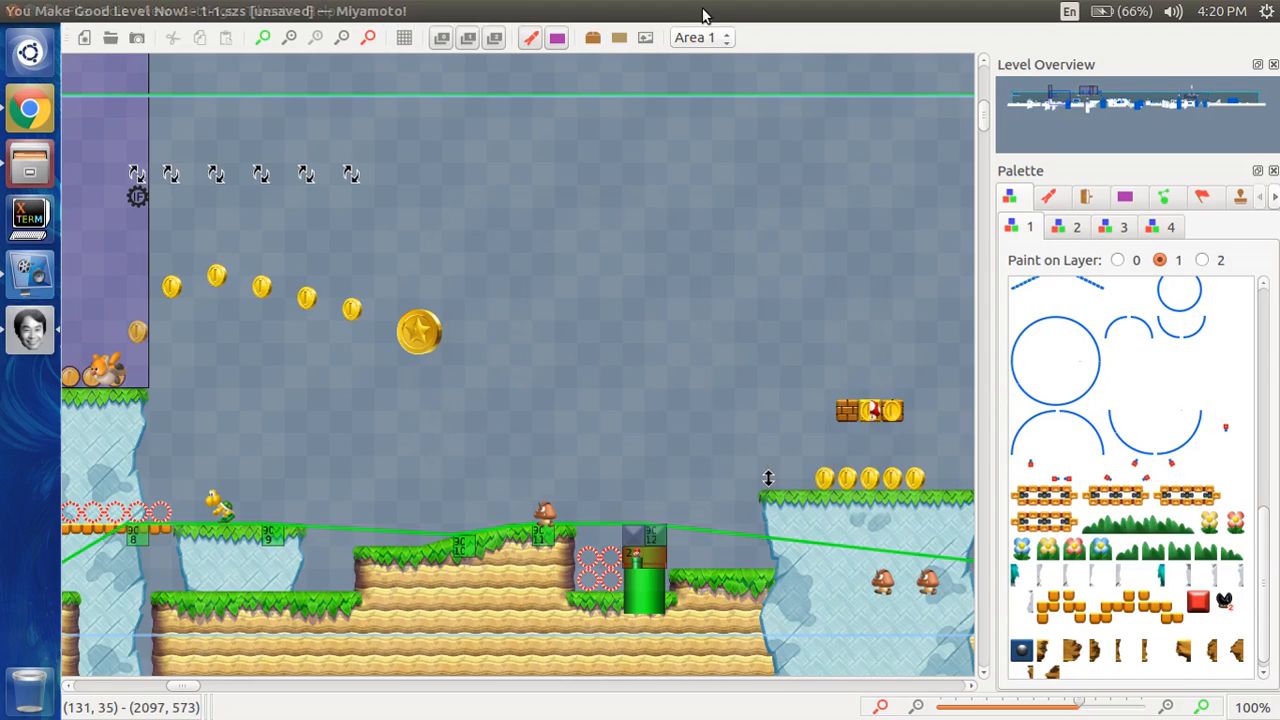
- View the settings of Zone 1, close them, and bring the zone's upper-left corner at the level start into view
click(621, 42)
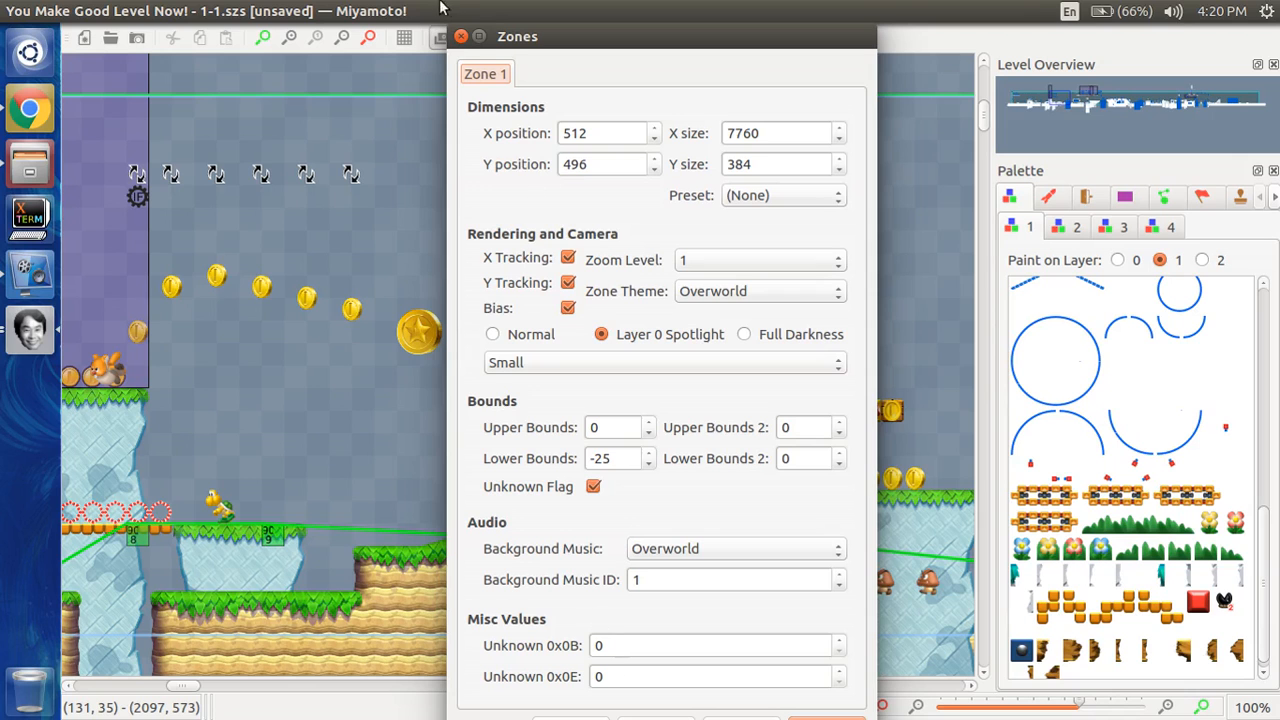
click(461, 37)
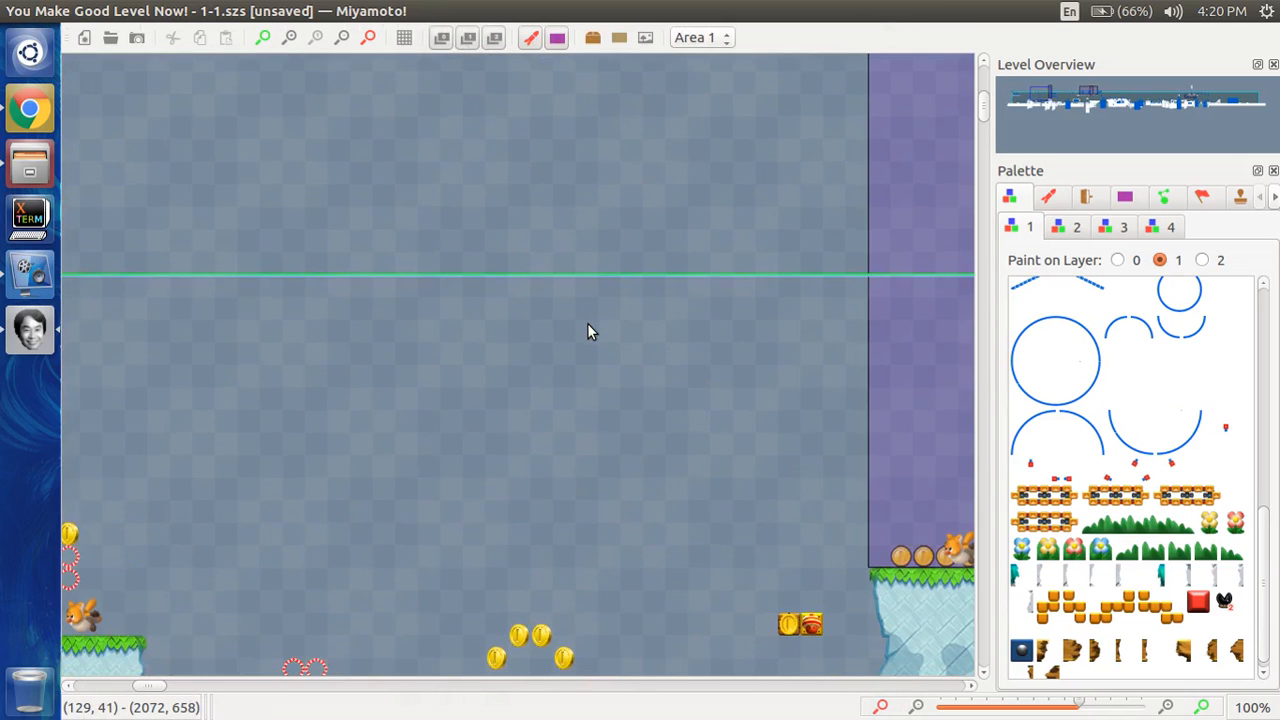
scroll(587, 323, left, 1)
scroll(587, 323, up, 1)
scroll(577, 321, right, 1)
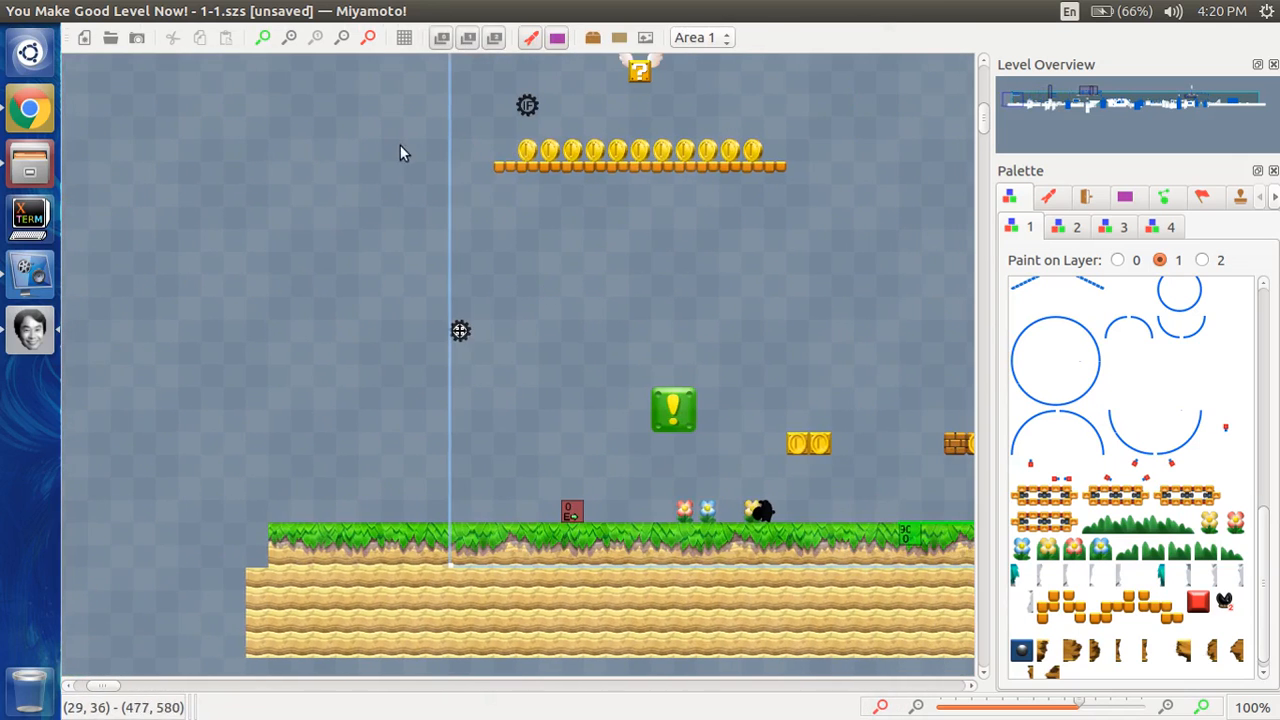
scroll(645, 401, up, 2)
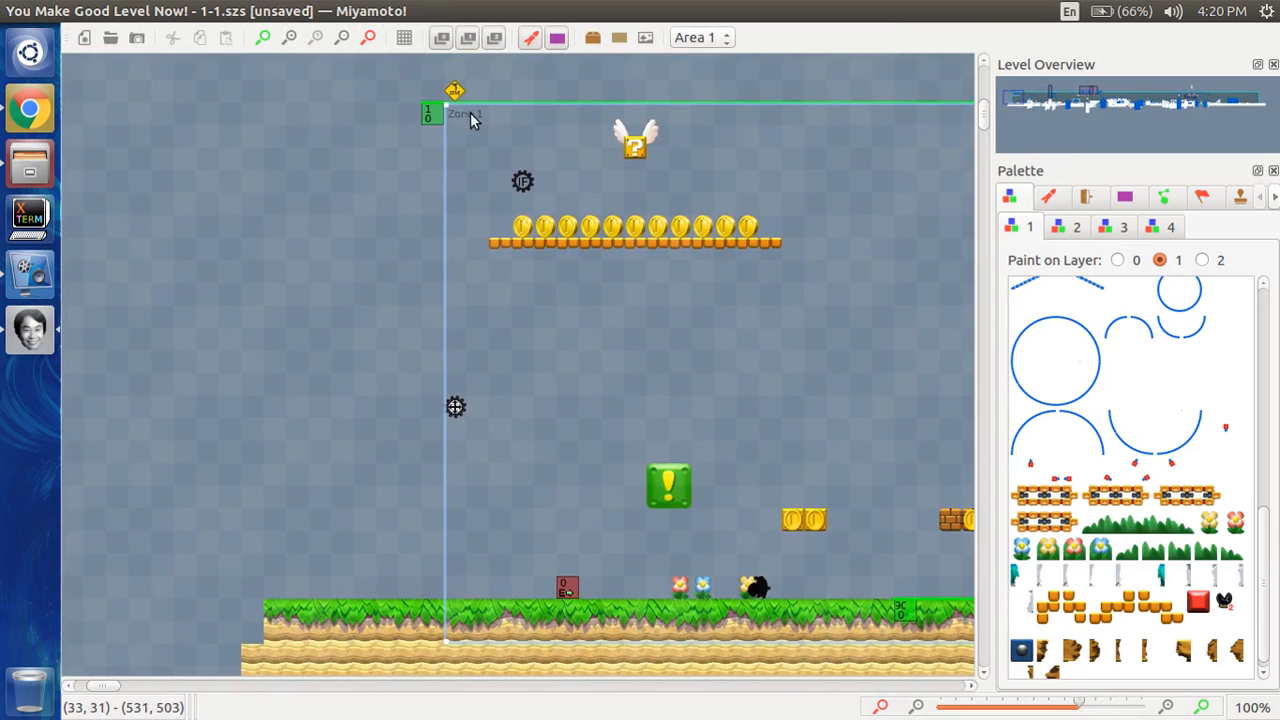
- Examine the upper, left and lower boundaries of Zone 1 and the ground extending past them near the level start
drag(472, 113, 499, 144)
scroll(505, 158, down, 1)
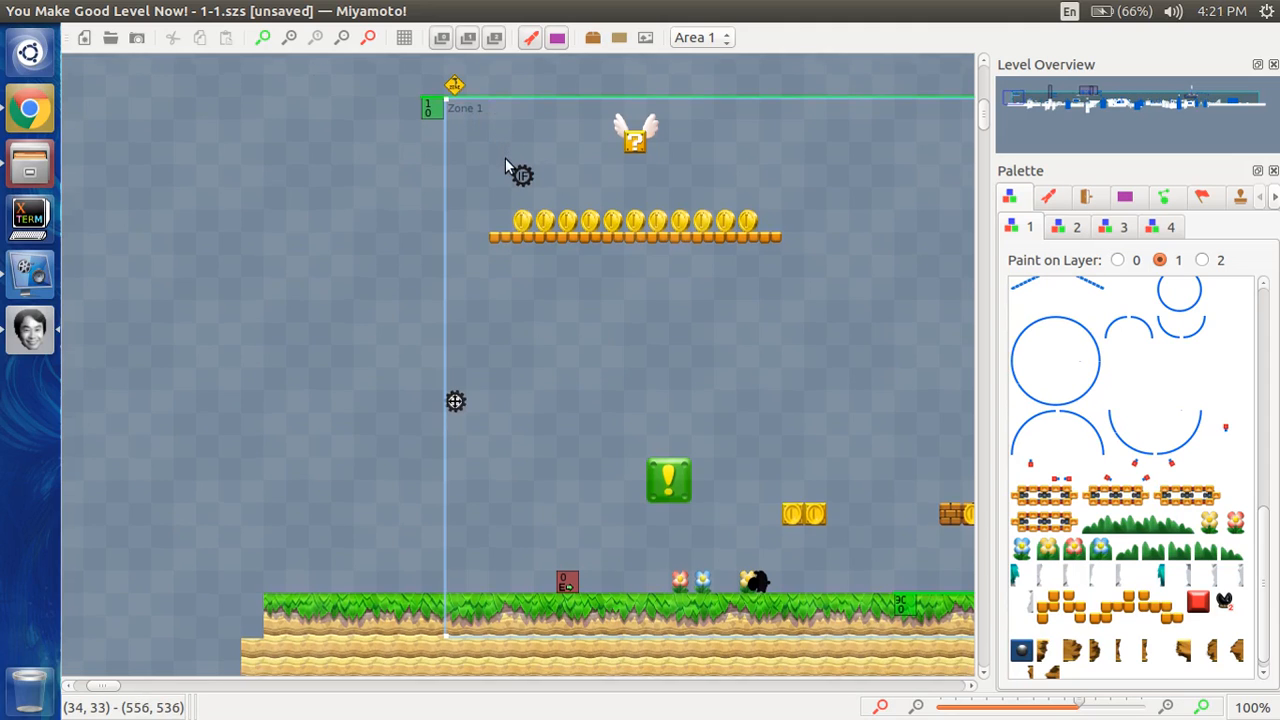
scroll(505, 158, right, 3)
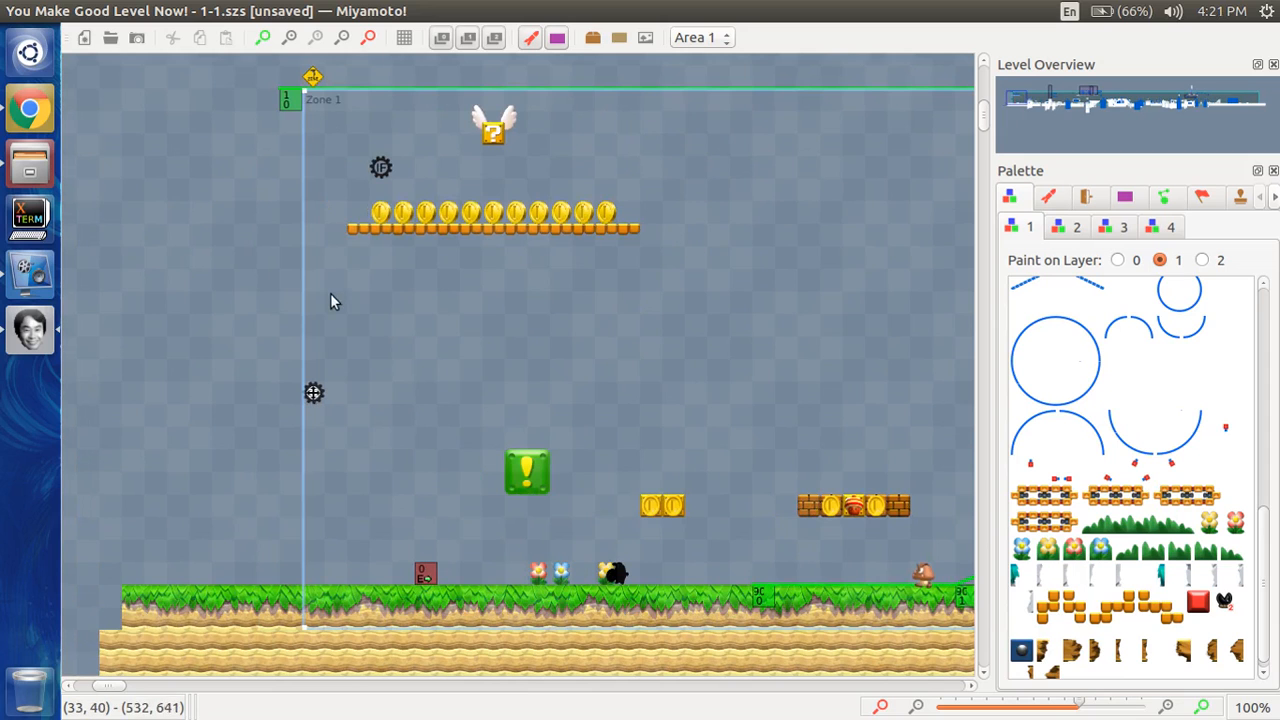
scroll(508, 370, down, 5)
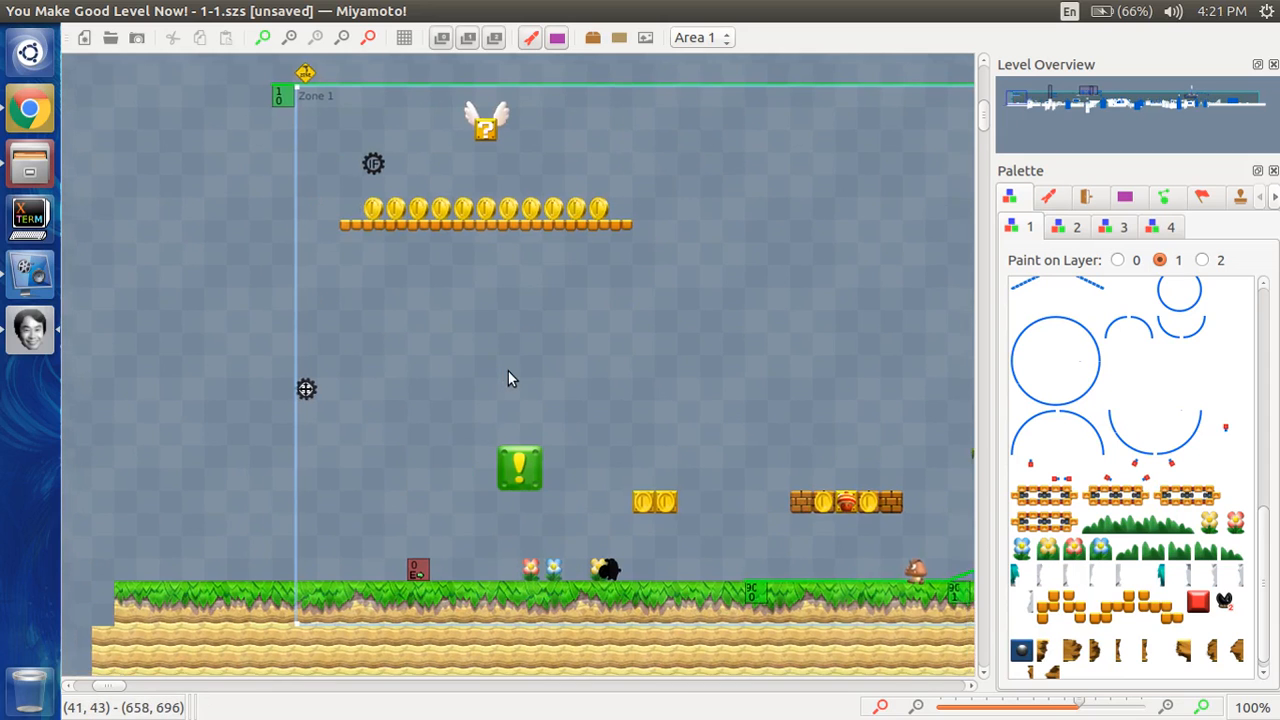
scroll(508, 370, right, 2)
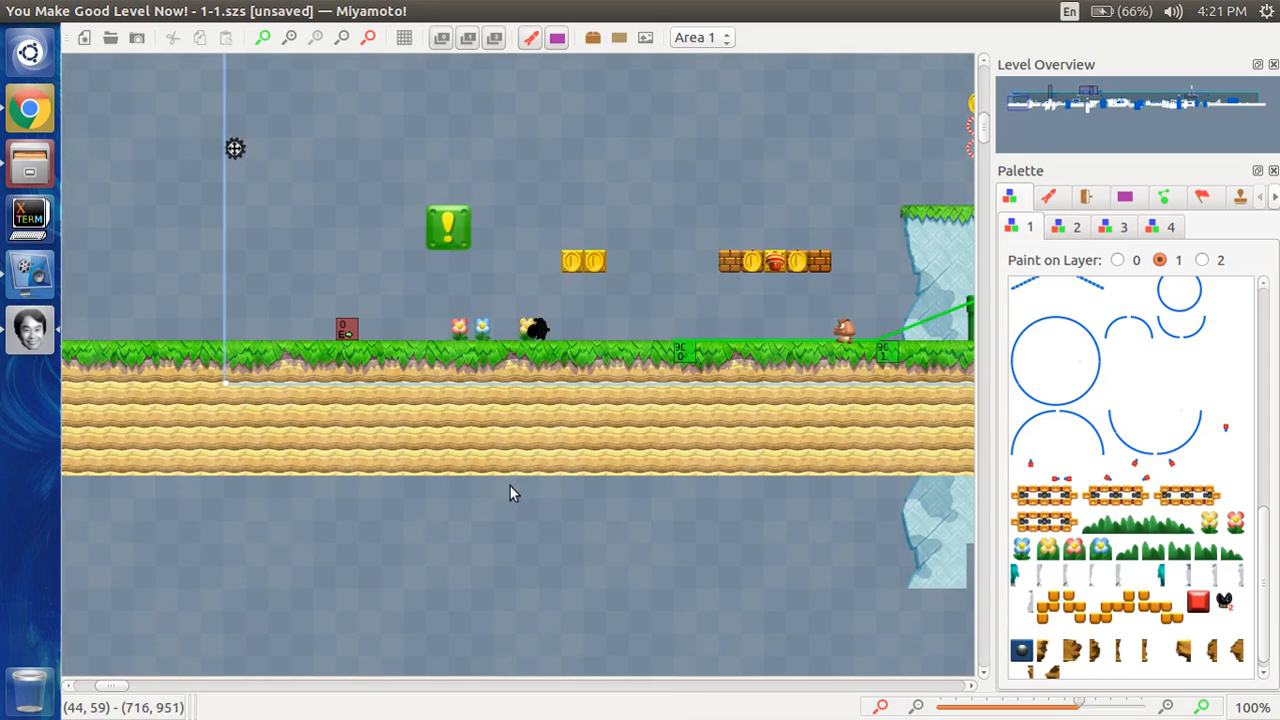
scroll(499, 397, up, 1)
scroll(499, 390, up, 3)
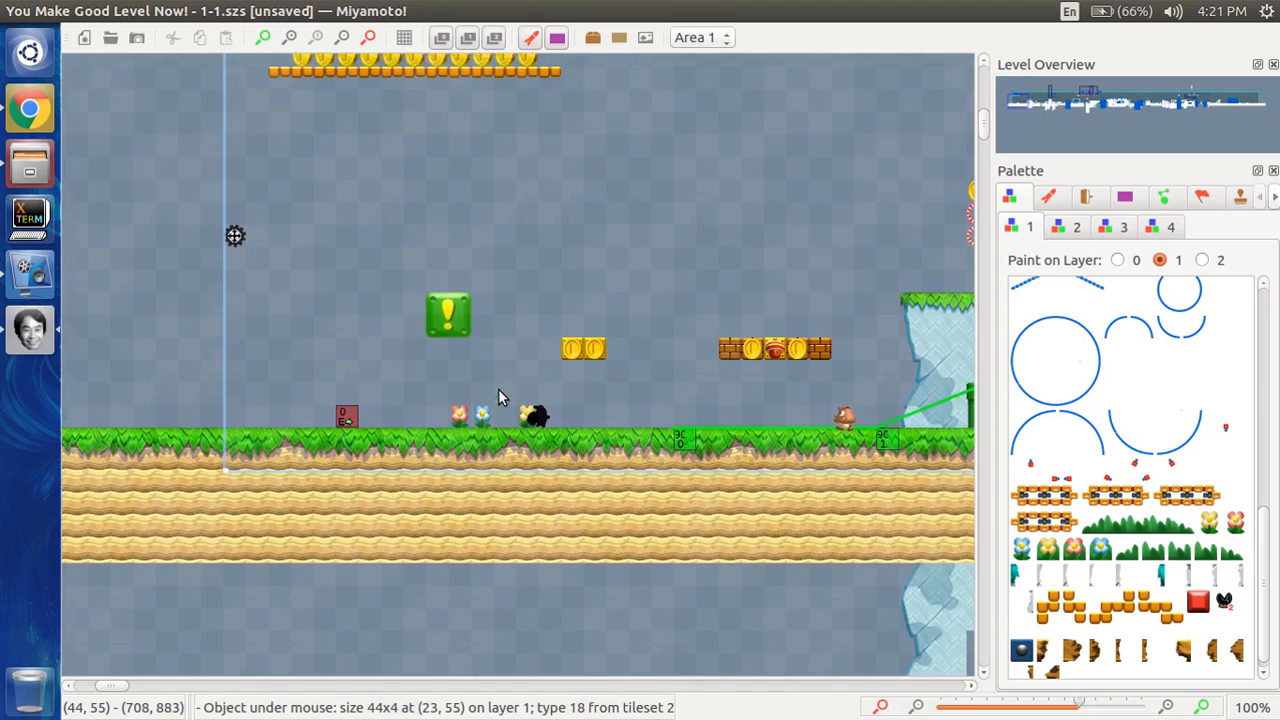
scroll(230, 300, up, 5)
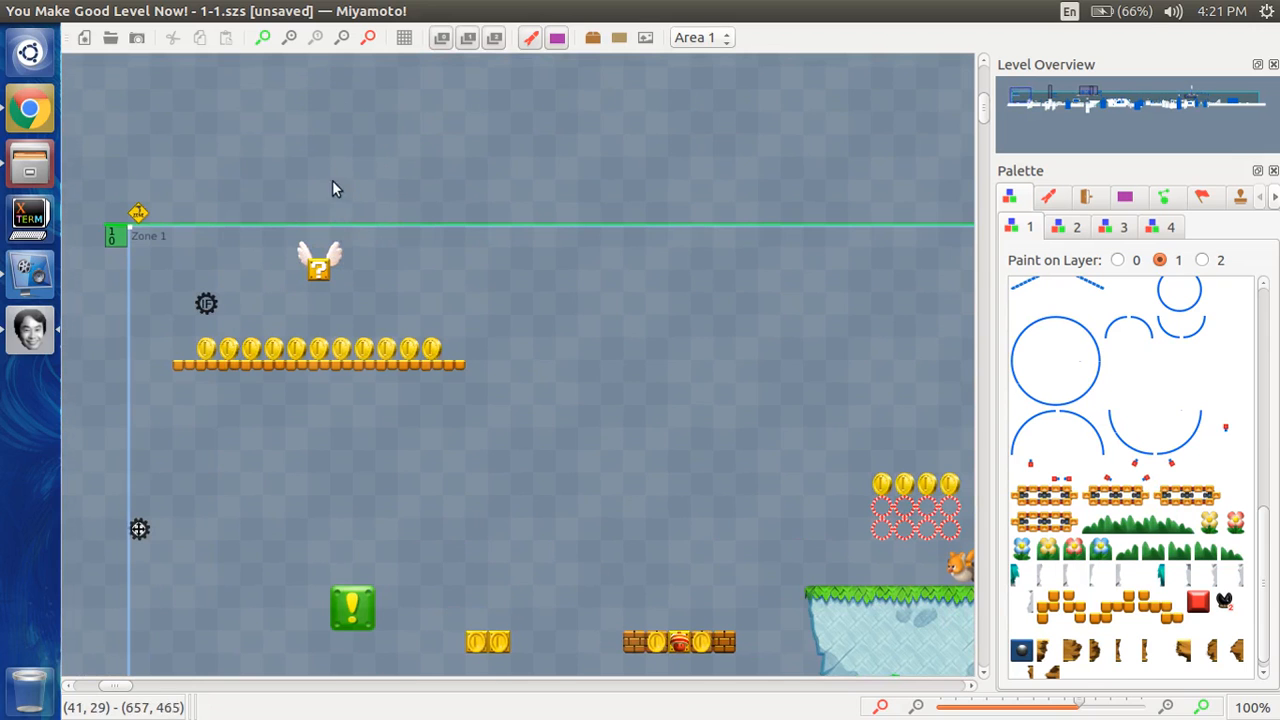
scroll(382, 238, down, 3)
scroll(381, 230, down, 5)
scroll(381, 230, right, 5)
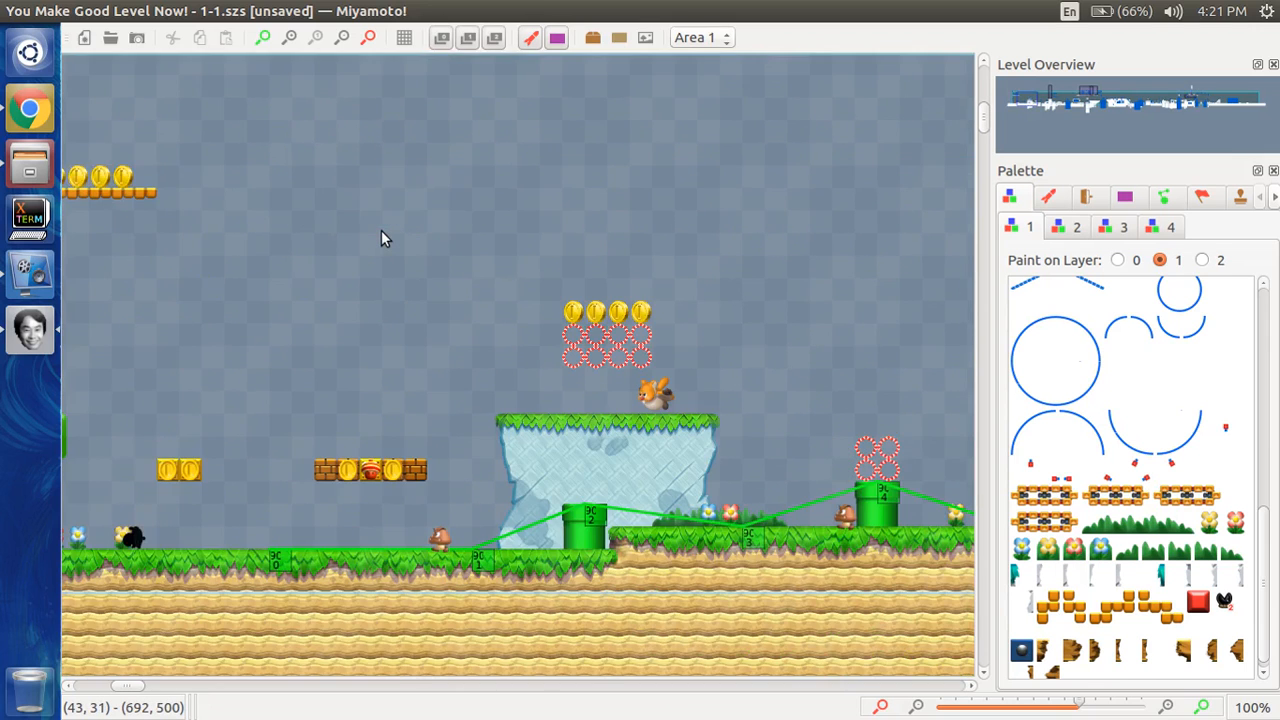
scroll(403, 236, down, 1)
scroll(403, 236, right, 3)
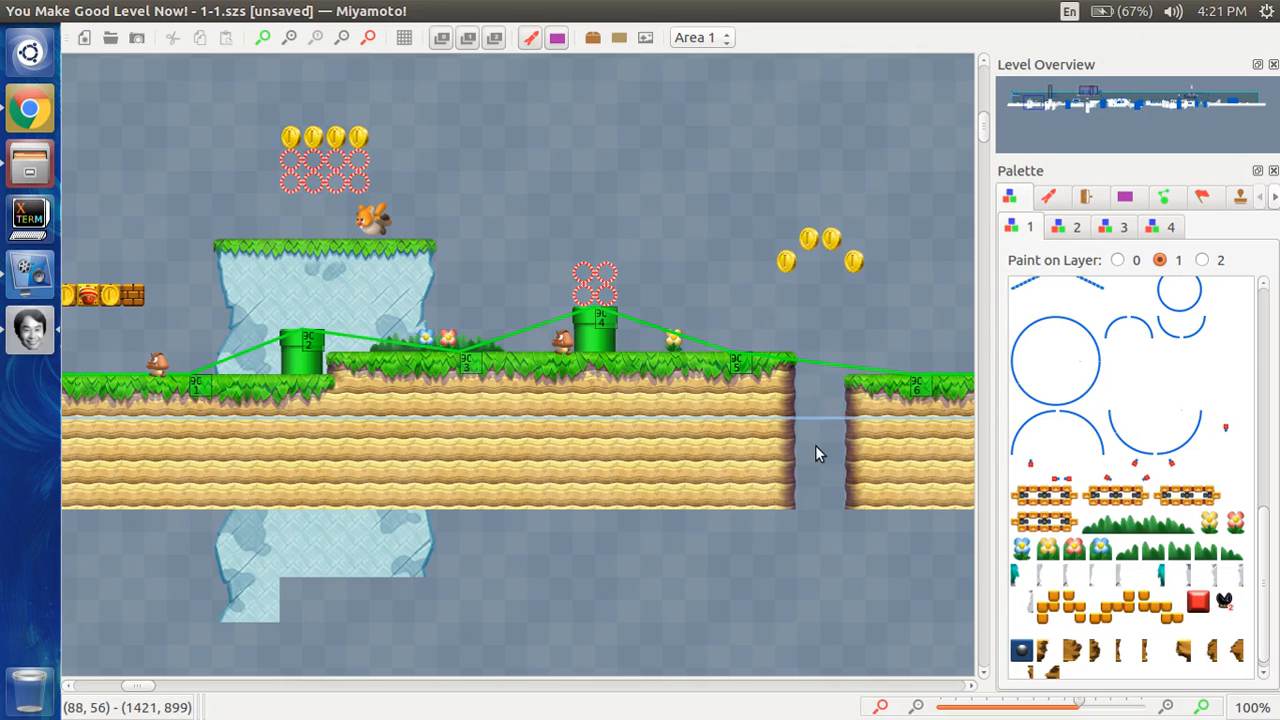
scroll(815, 445, up, 5)
scroll(815, 453, down, 5)
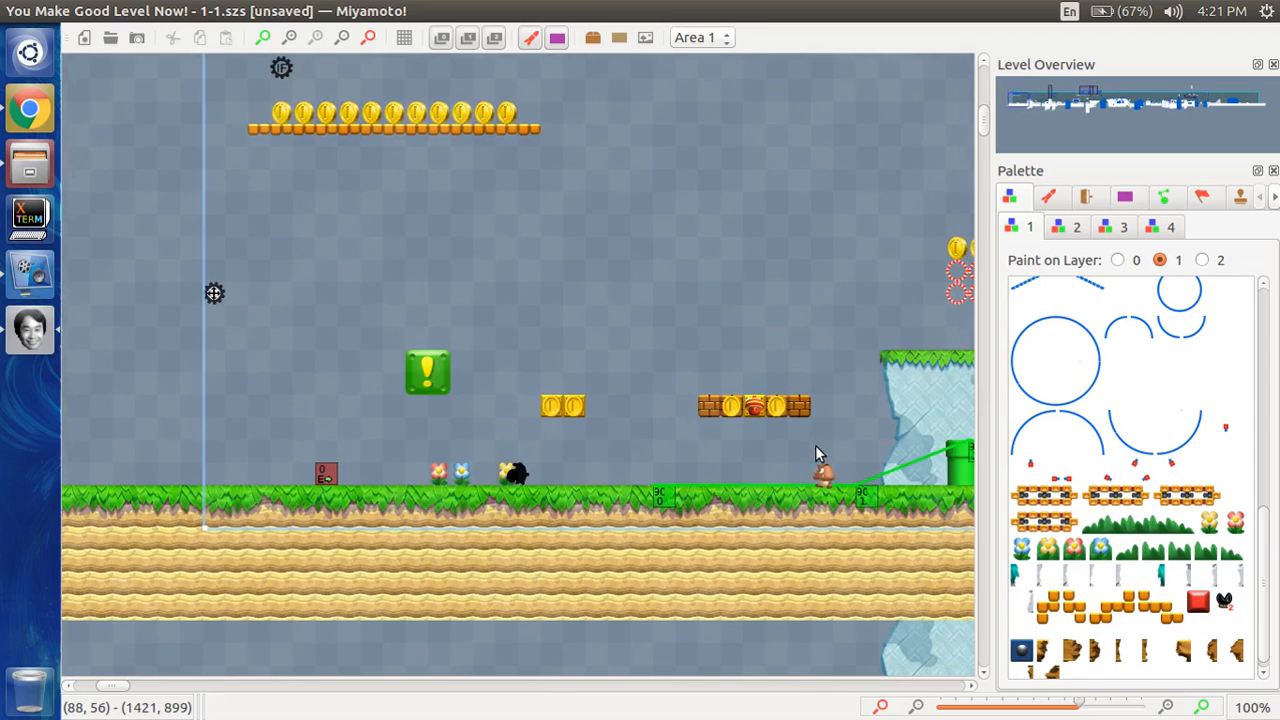
- Open the zone settings for Zone 1 and reposition the dialog over the level start
scroll(815, 453, left, 5)
scroll(815, 453, up, 2)
scroll(815, 445, up, 1)
scroll(815, 445, left, 1)
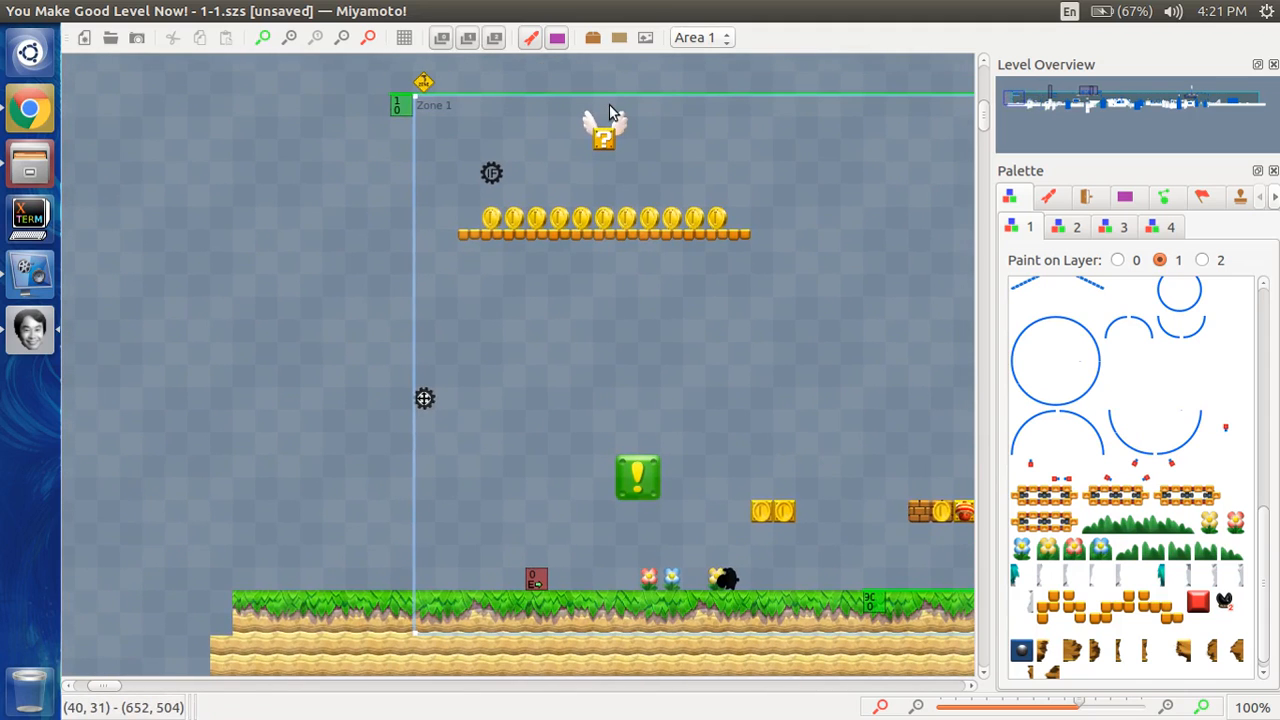
scroll(586, 95, right, 8)
click(615, 39)
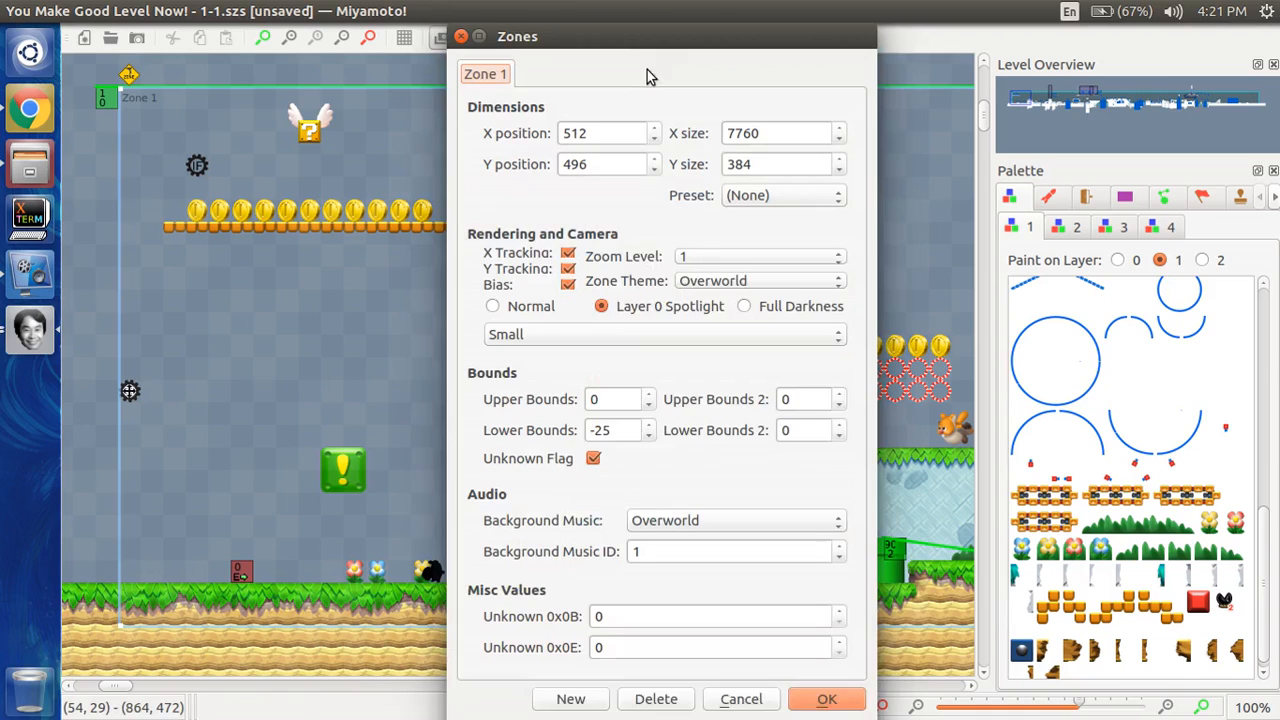
click(656, 718)
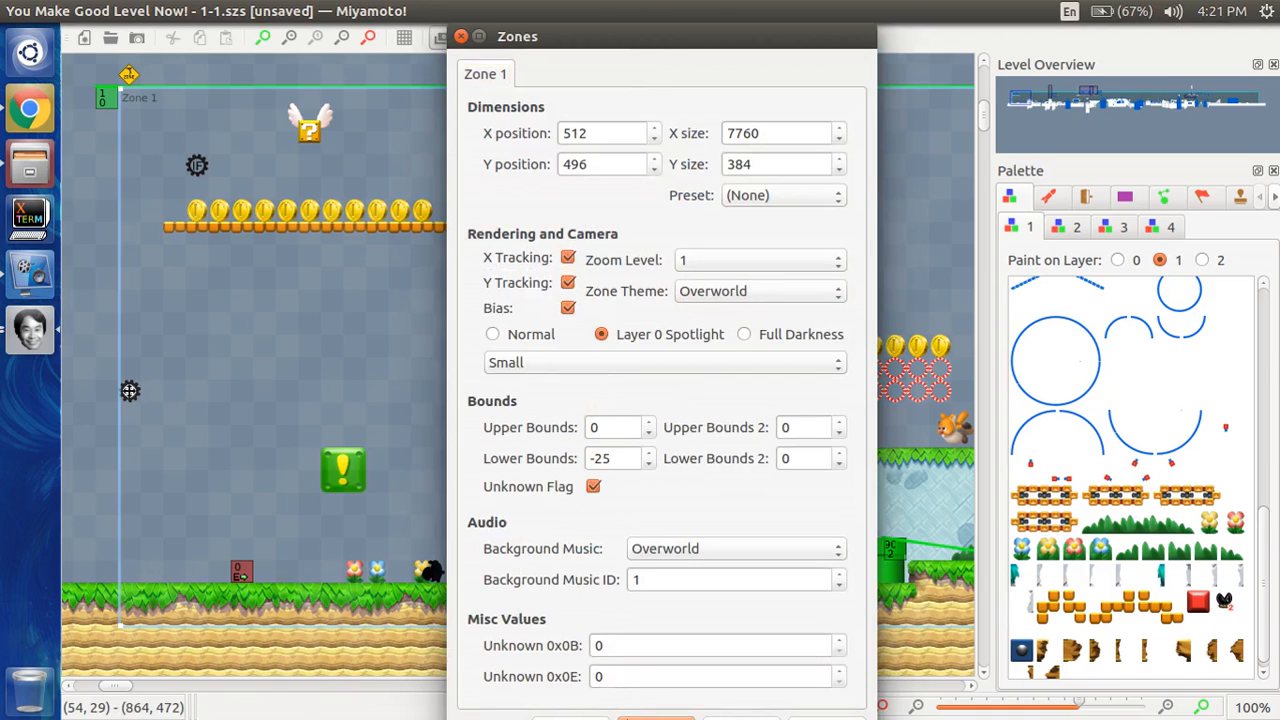
drag(840, 40, 832, 6)
click(733, 718)
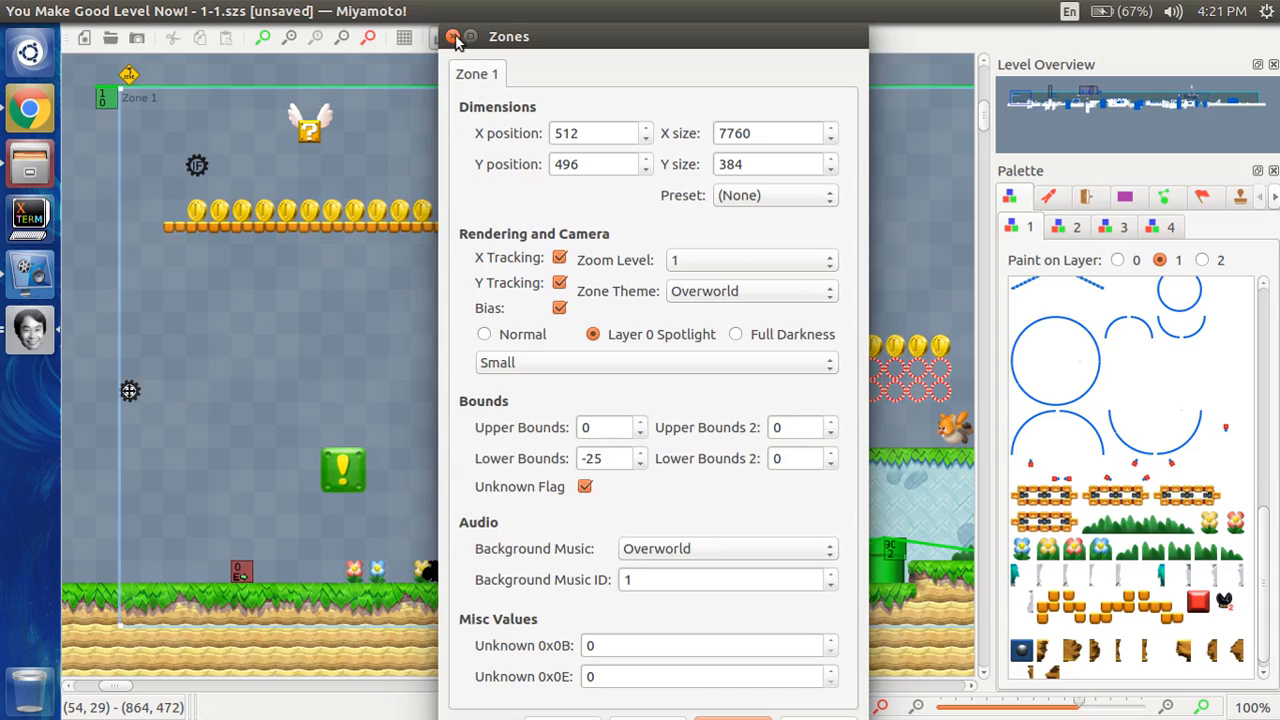
- Examine Zone 1's X and Y position, X and Y size, and the list of available dimension presets
click(616, 134)
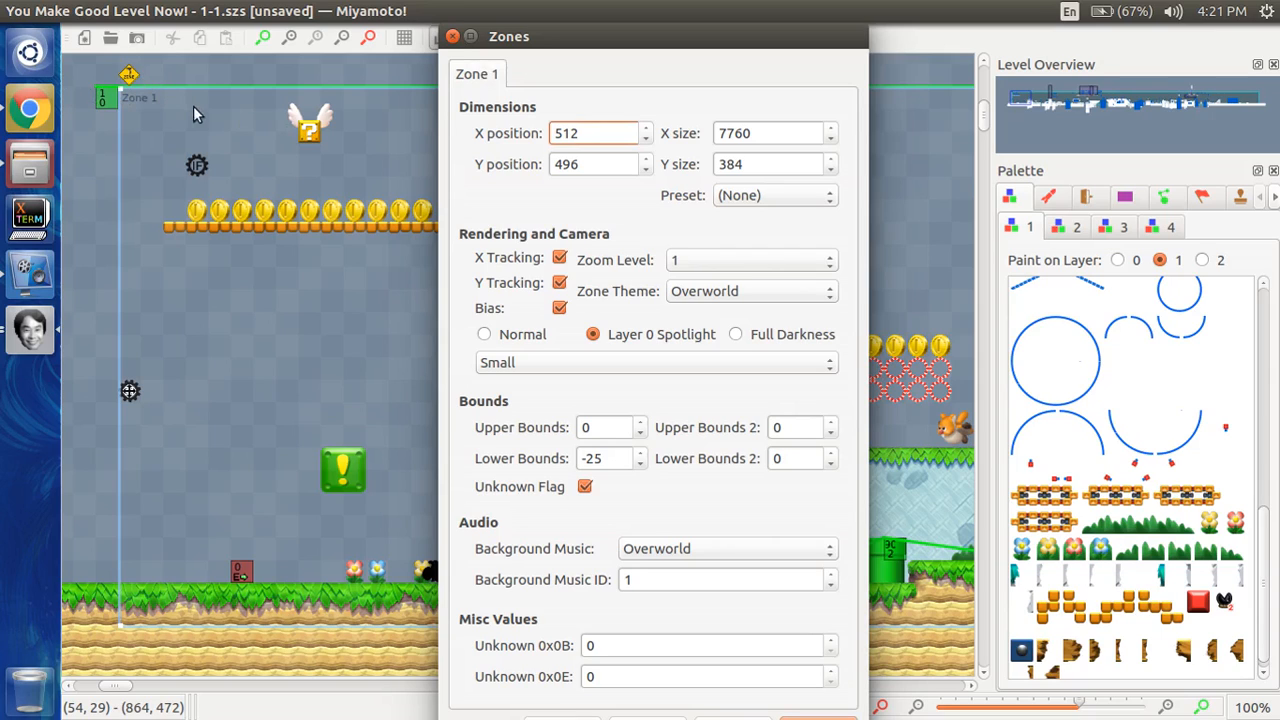
click(610, 168)
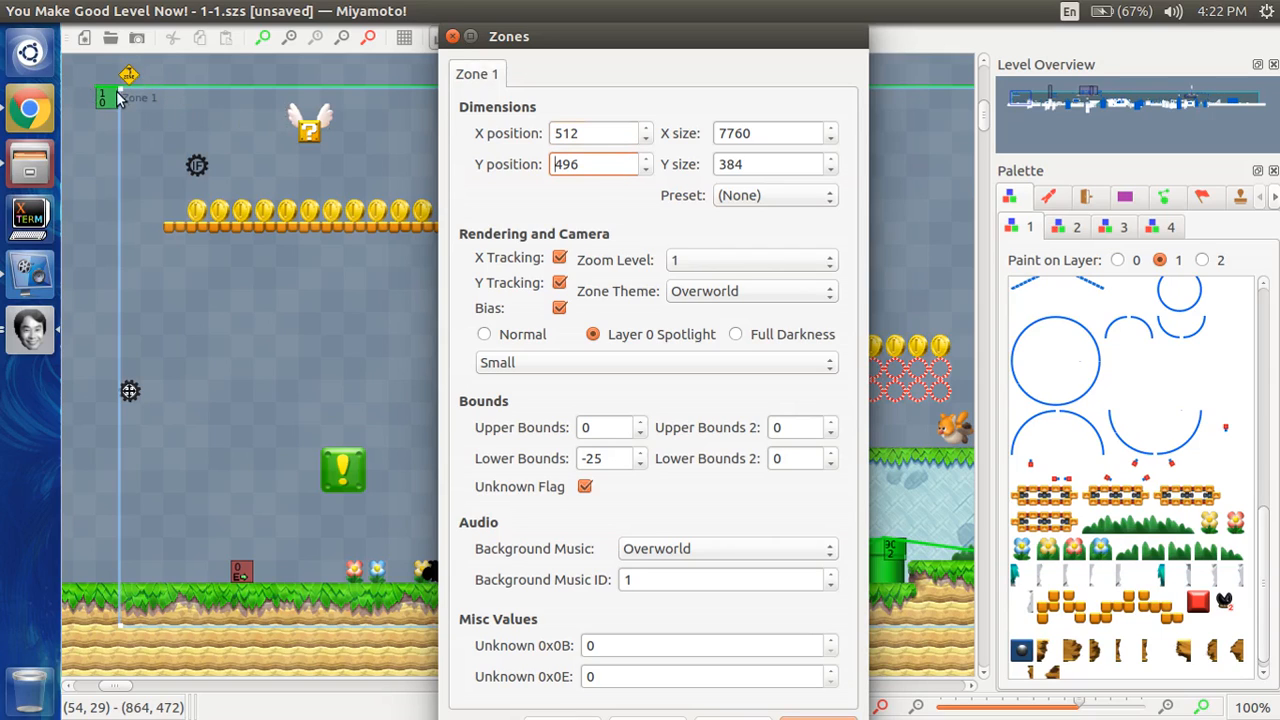
click(779, 128)
click(757, 164)
click(798, 195)
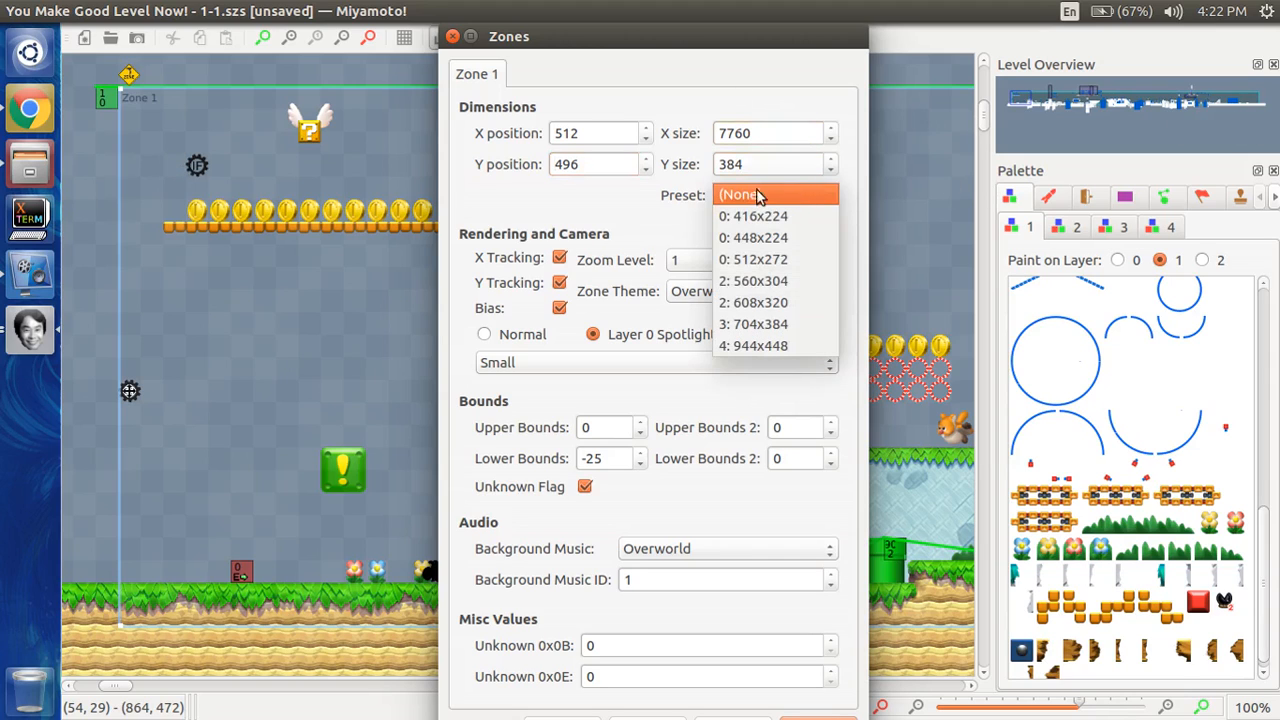
click(690, 201)
click(740, 196)
click(645, 195)
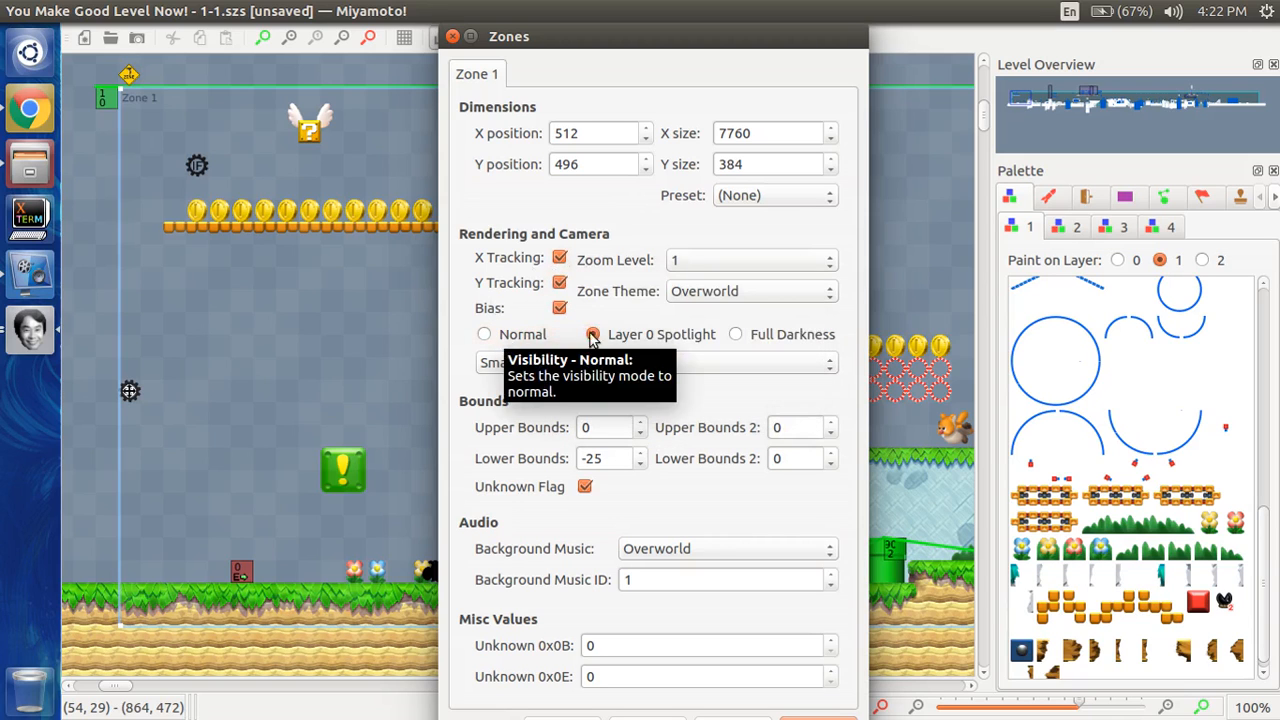
- Check Zone 1's spotlight size choices and background music setting, and close the zone settings without changes
click(705, 363)
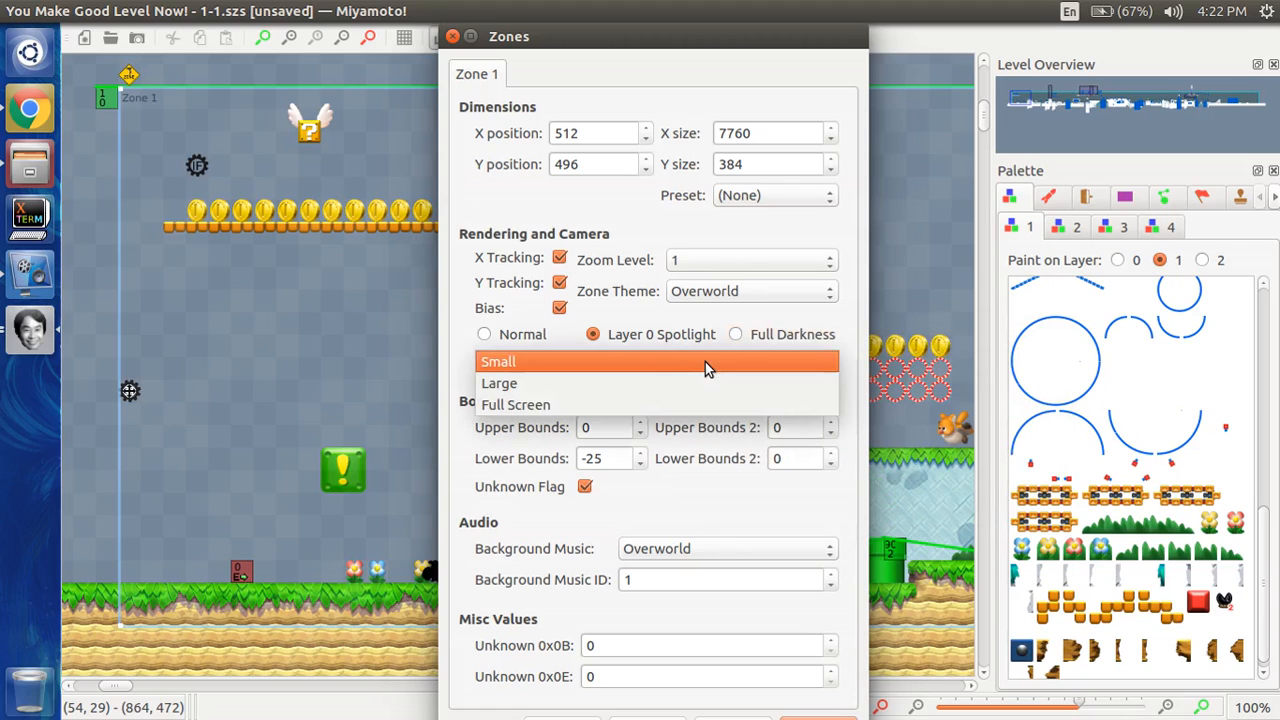
click(598, 360)
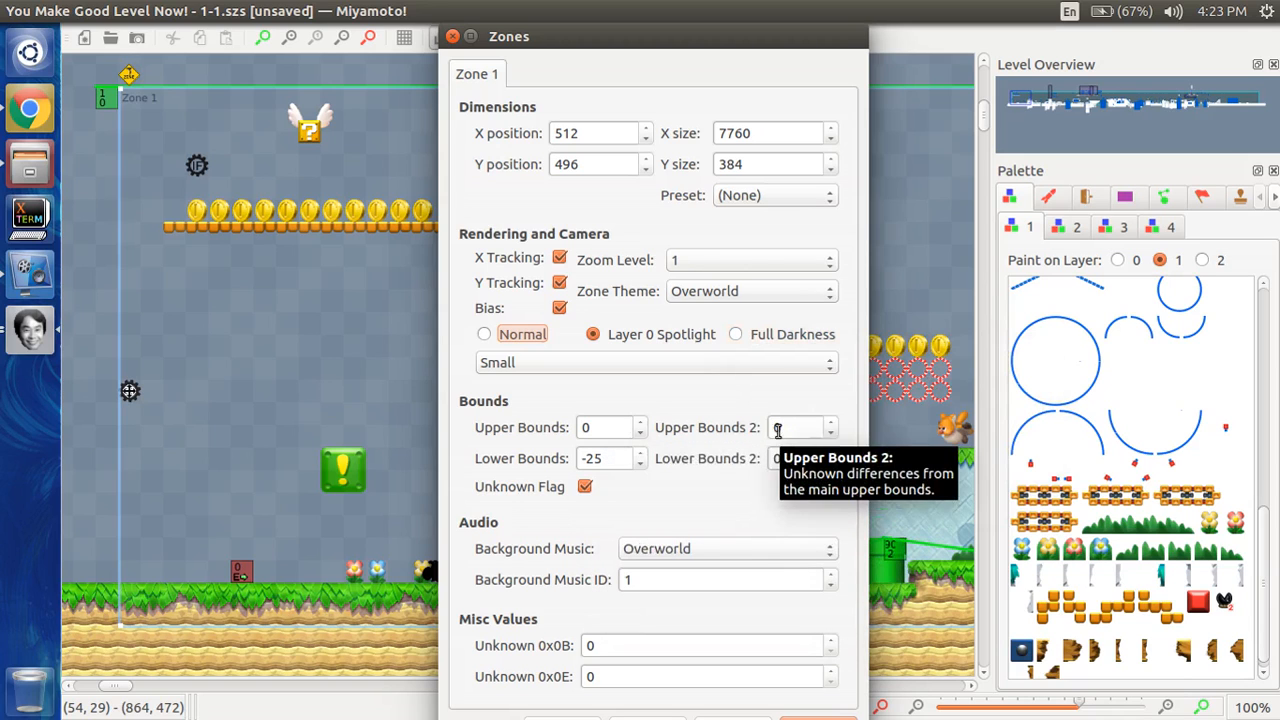
click(654, 549)
click(572, 566)
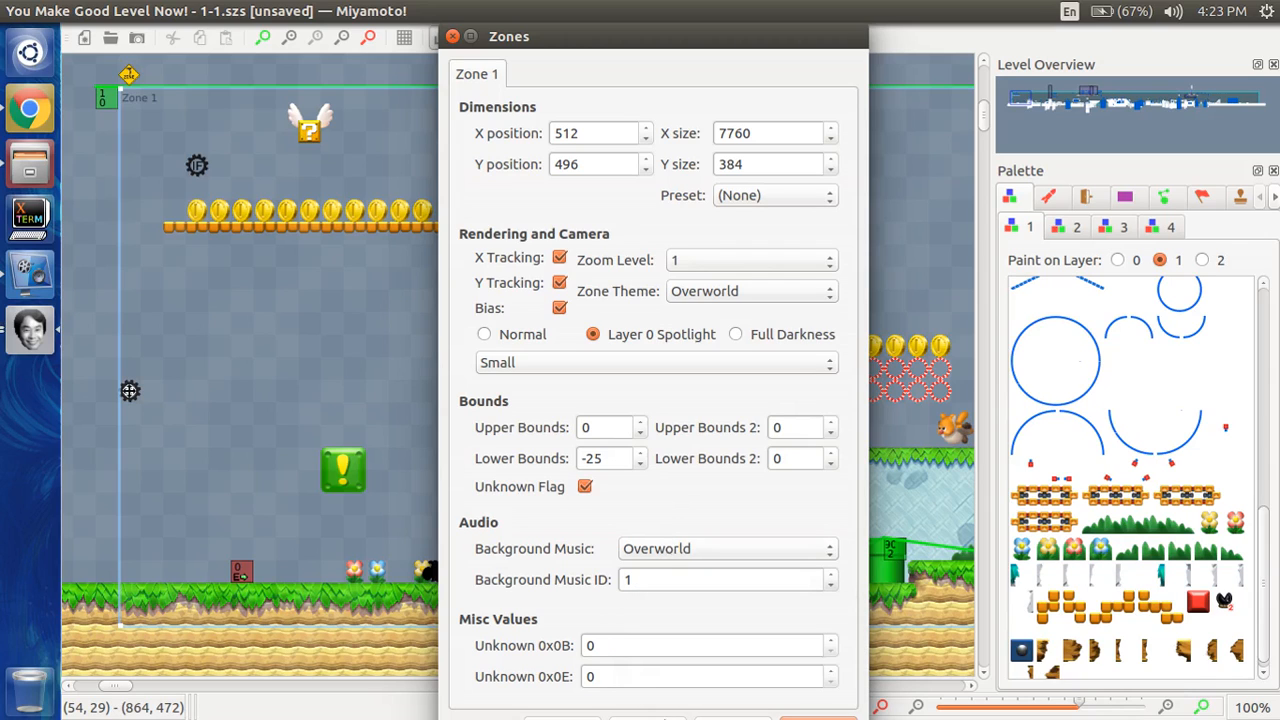
click(452, 36)
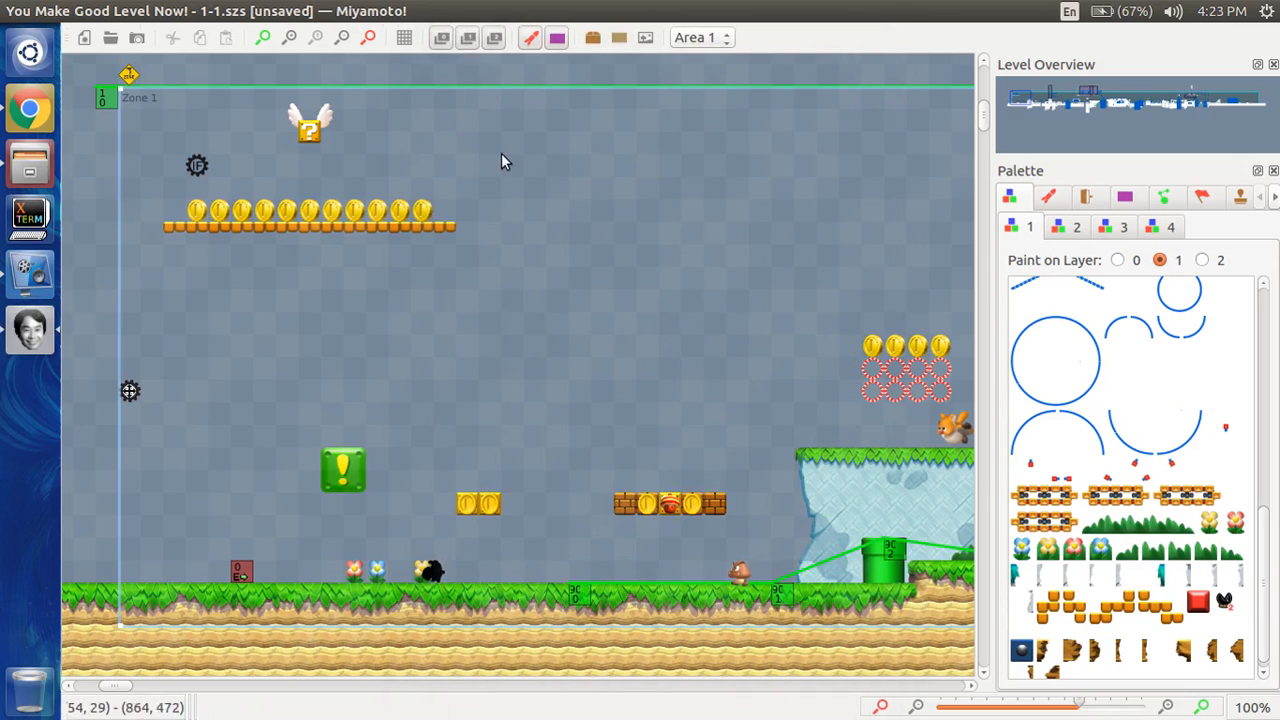
- Open the area options and view the tilesets offered for the Interactive Suite and the Standard Suite
click(592, 40)
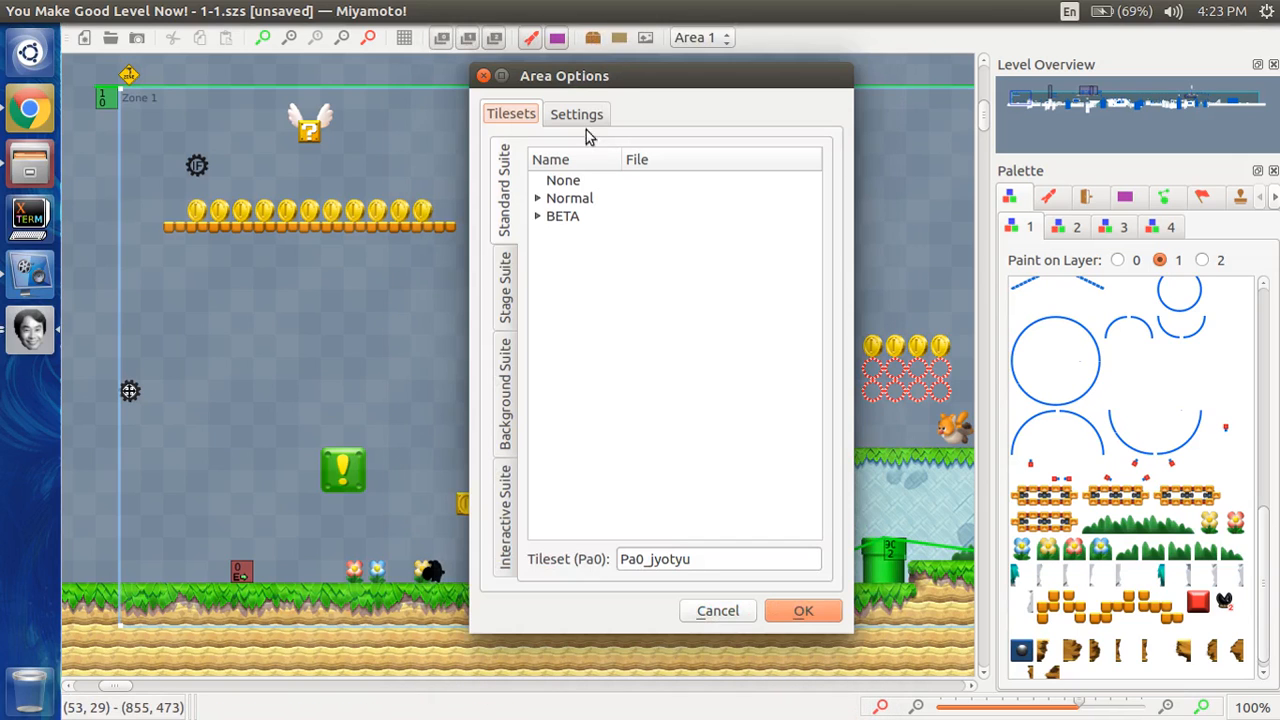
click(518, 558)
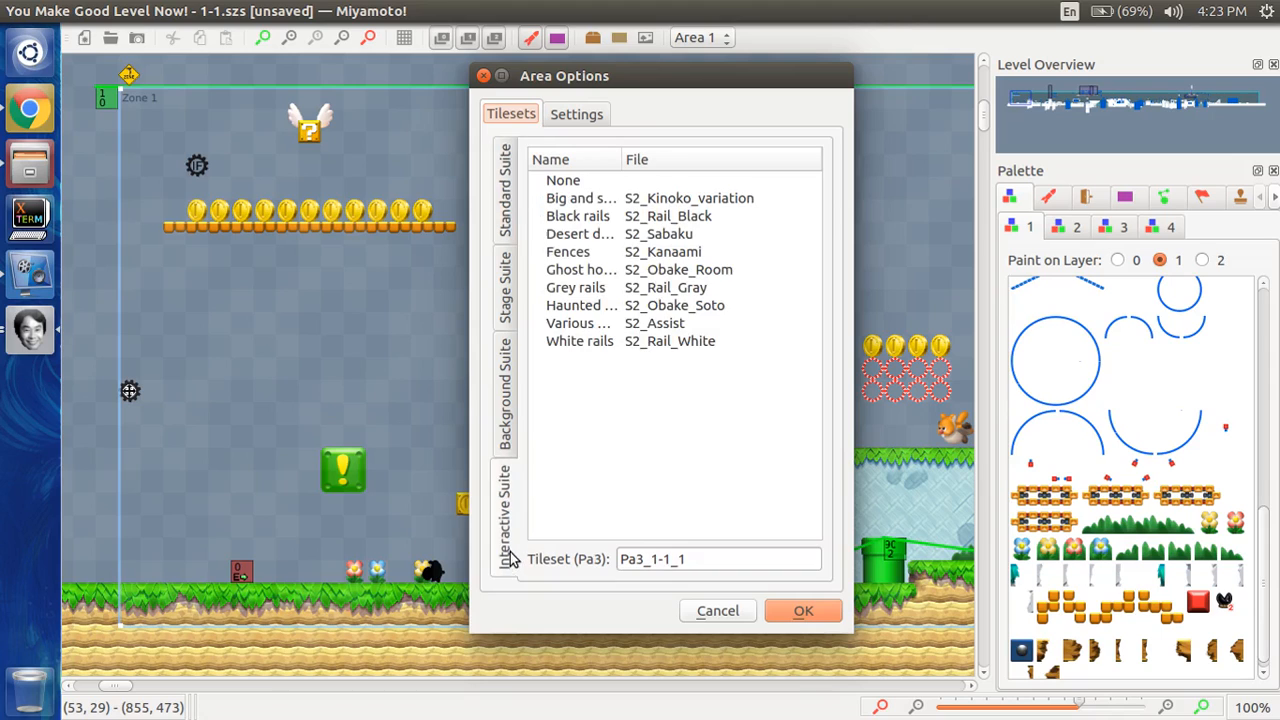
click(505, 207)
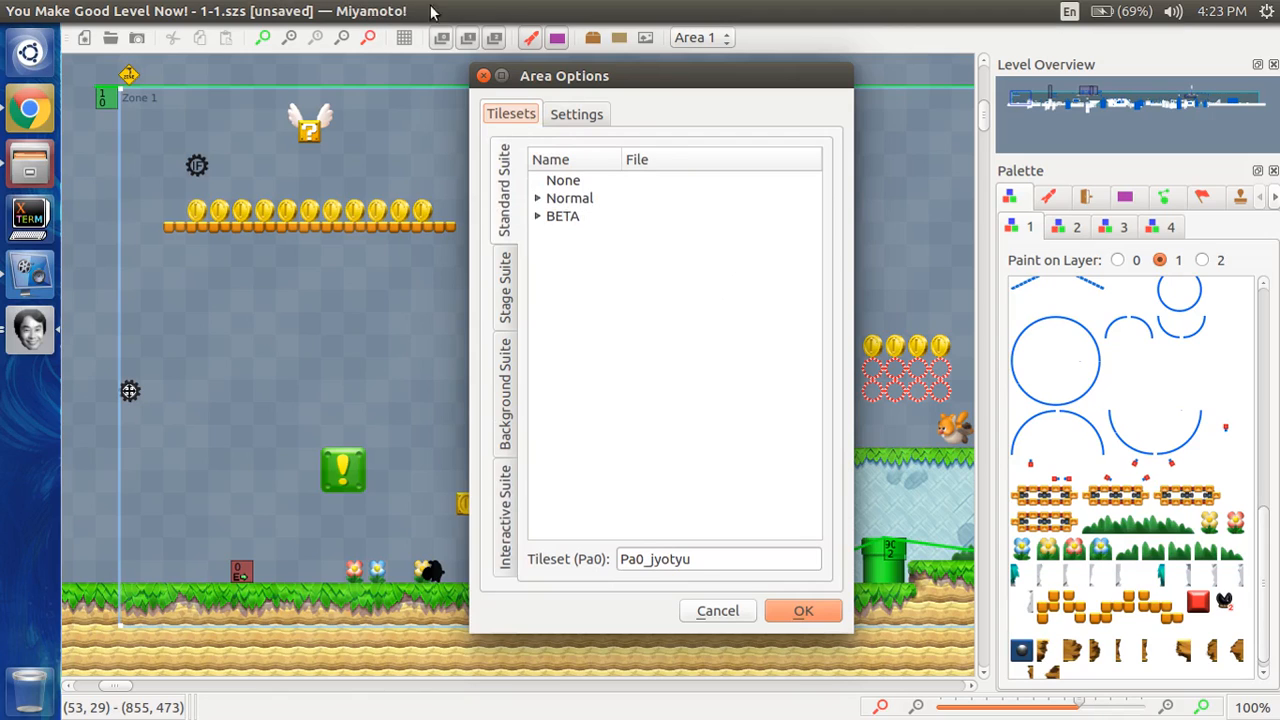
- Examine the area's unknown values, Timer and Time Limit 2 settings, and close the area options without changes
click(561, 121)
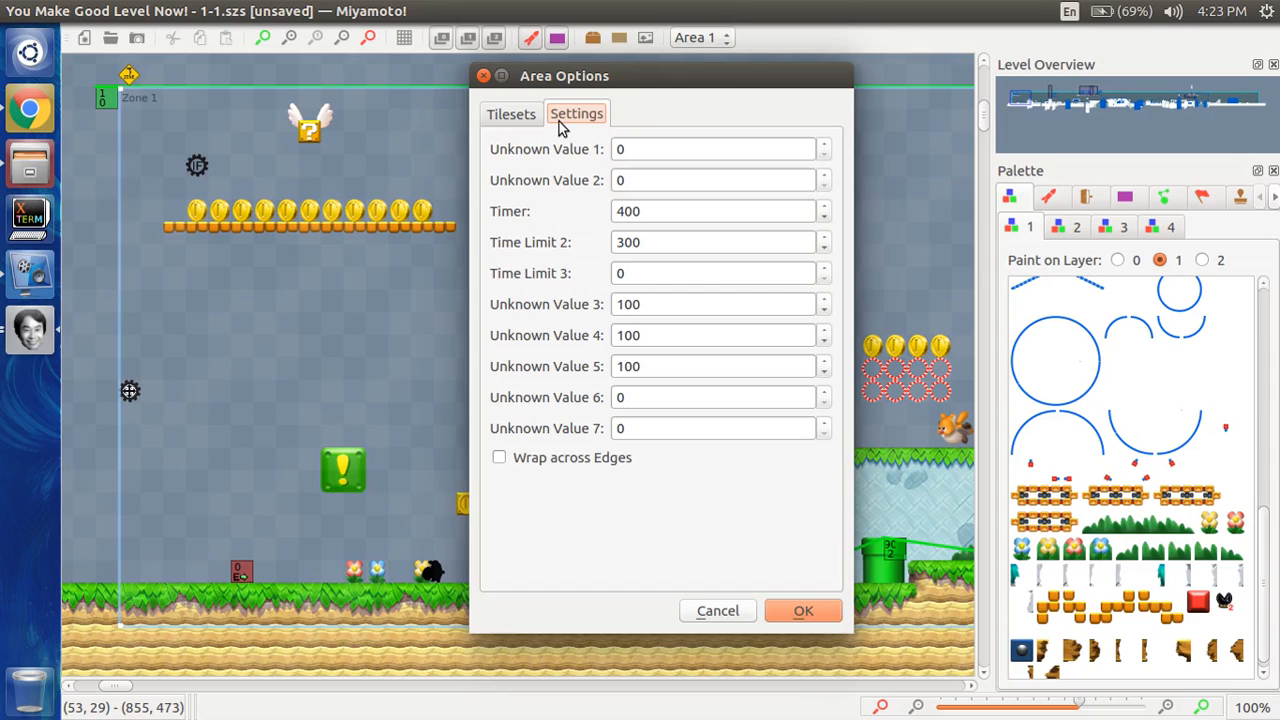
click(639, 155)
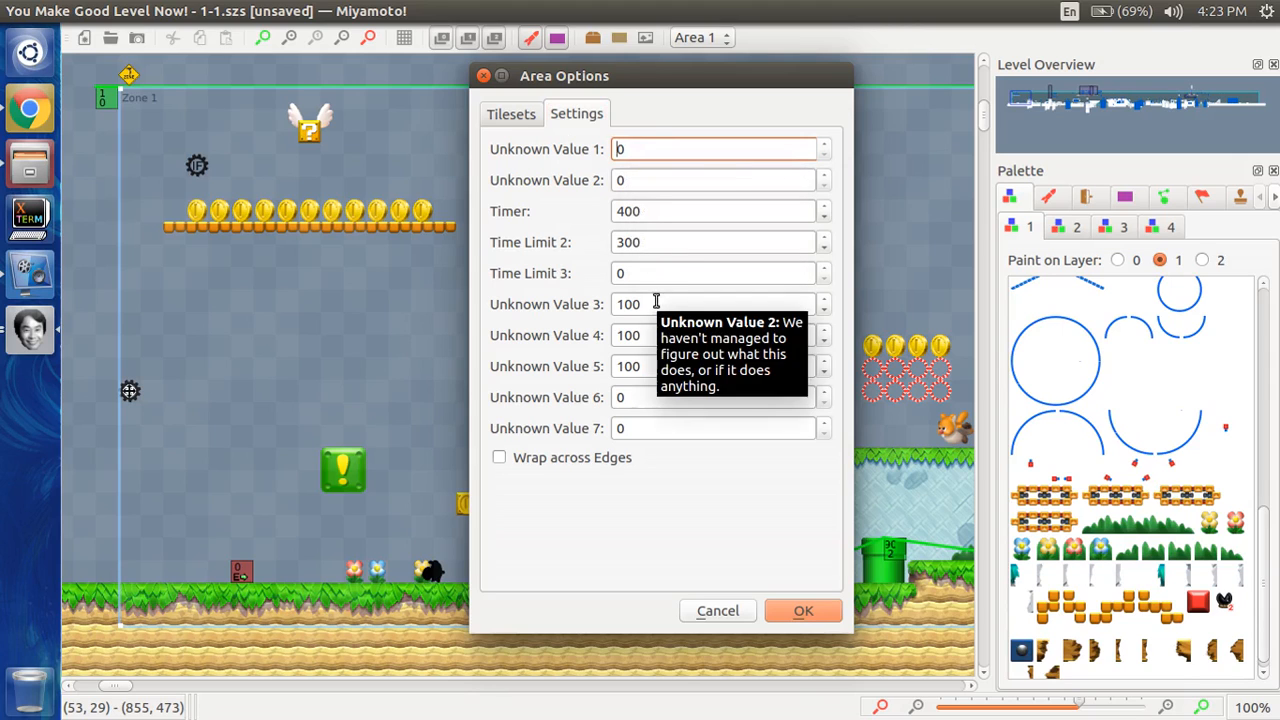
click(659, 214)
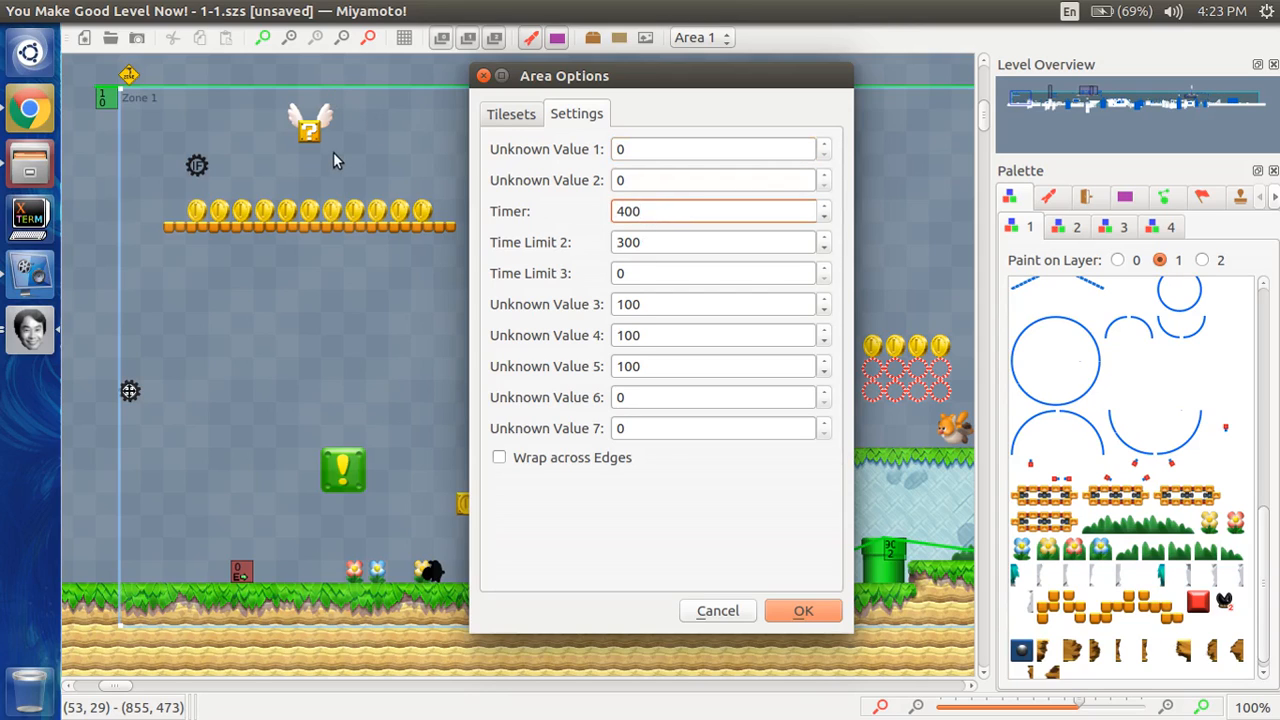
drag(659, 214, 586, 216)
click(674, 216)
drag(671, 210, 614, 242)
click(646, 210)
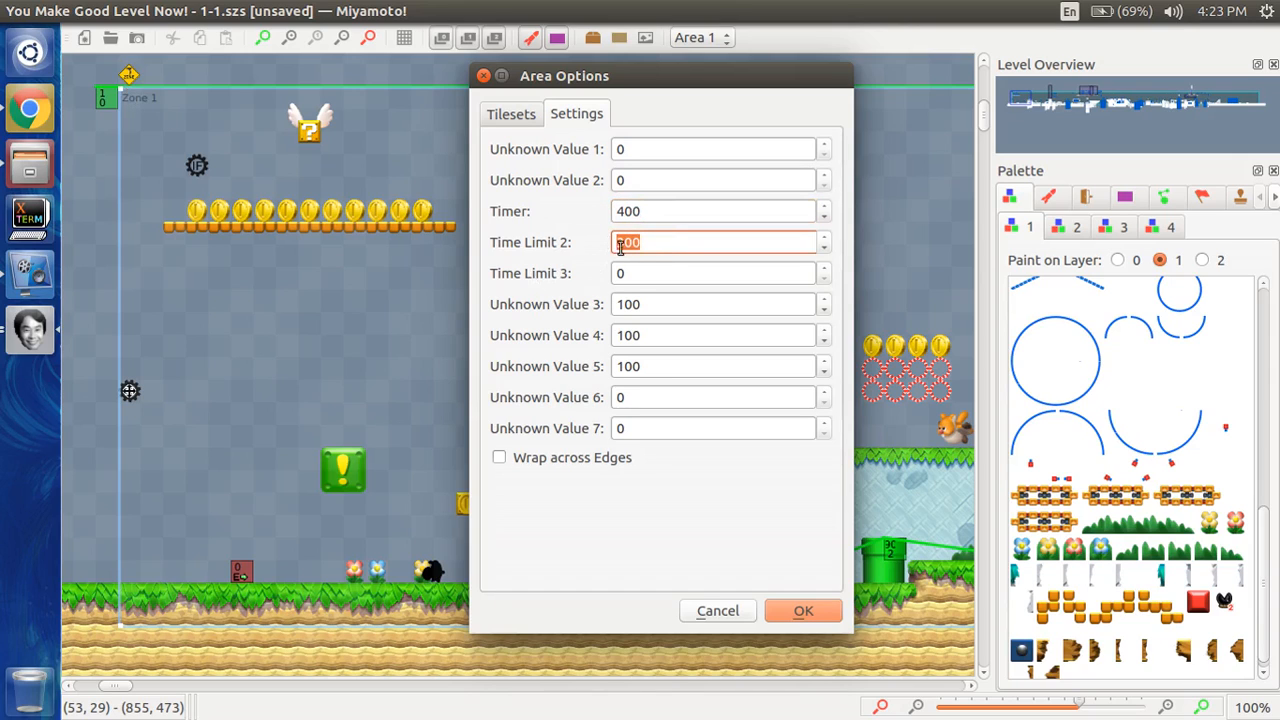
click(658, 247)
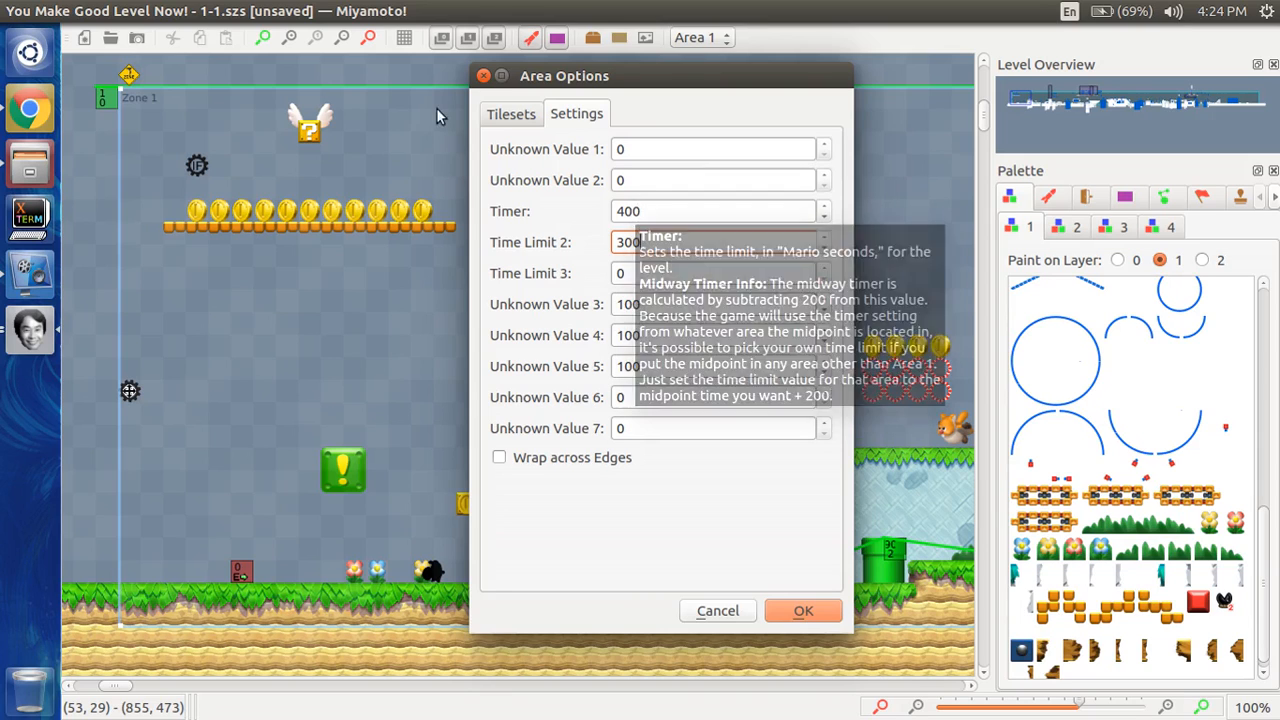
click(483, 76)
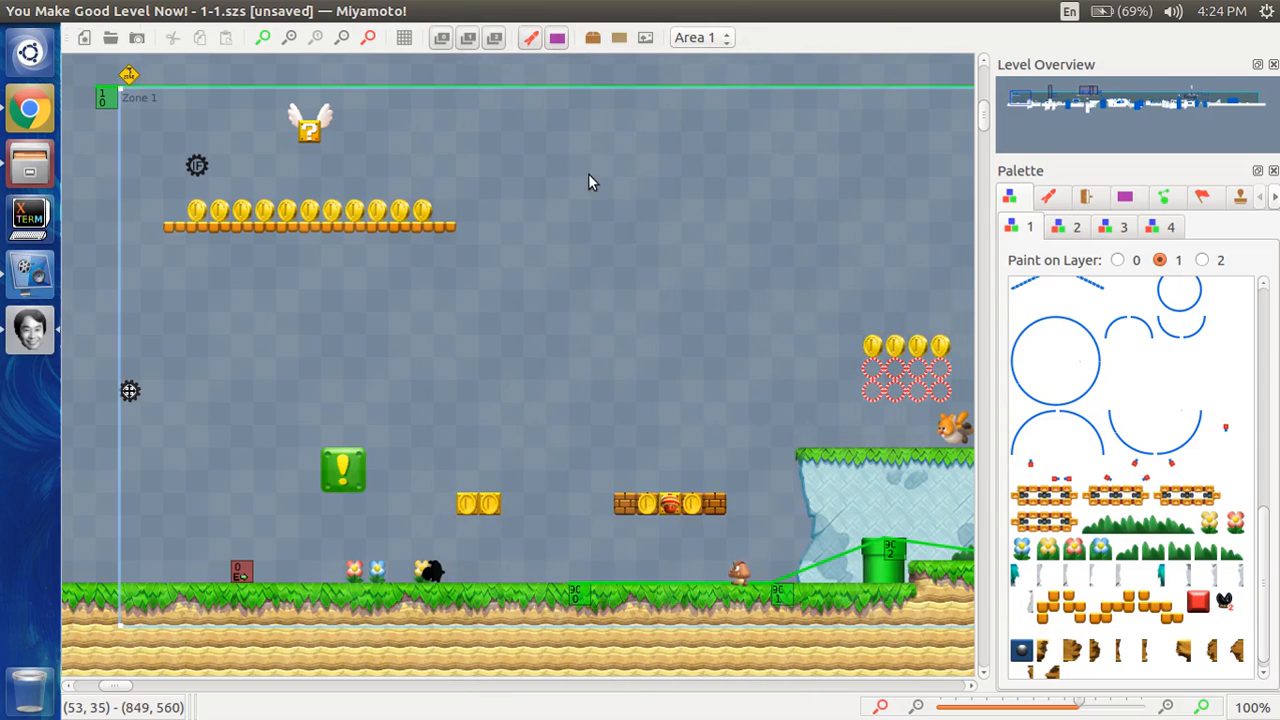
- Inspect the properties of the IF event controller sprite and of location 4 above the tall rock pillar
scroll(588, 180, down, 1)
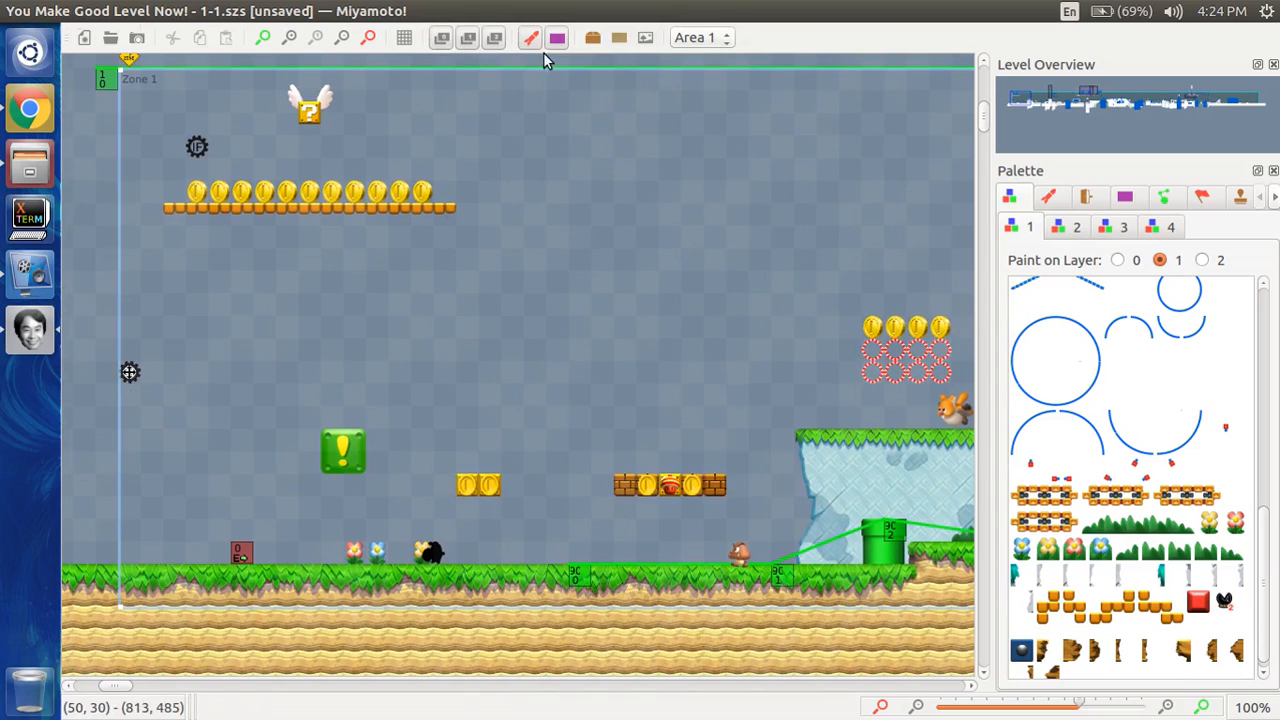
scroll(574, 172, right, 3)
scroll(574, 172, up, 1)
scroll(576, 181, right, 20)
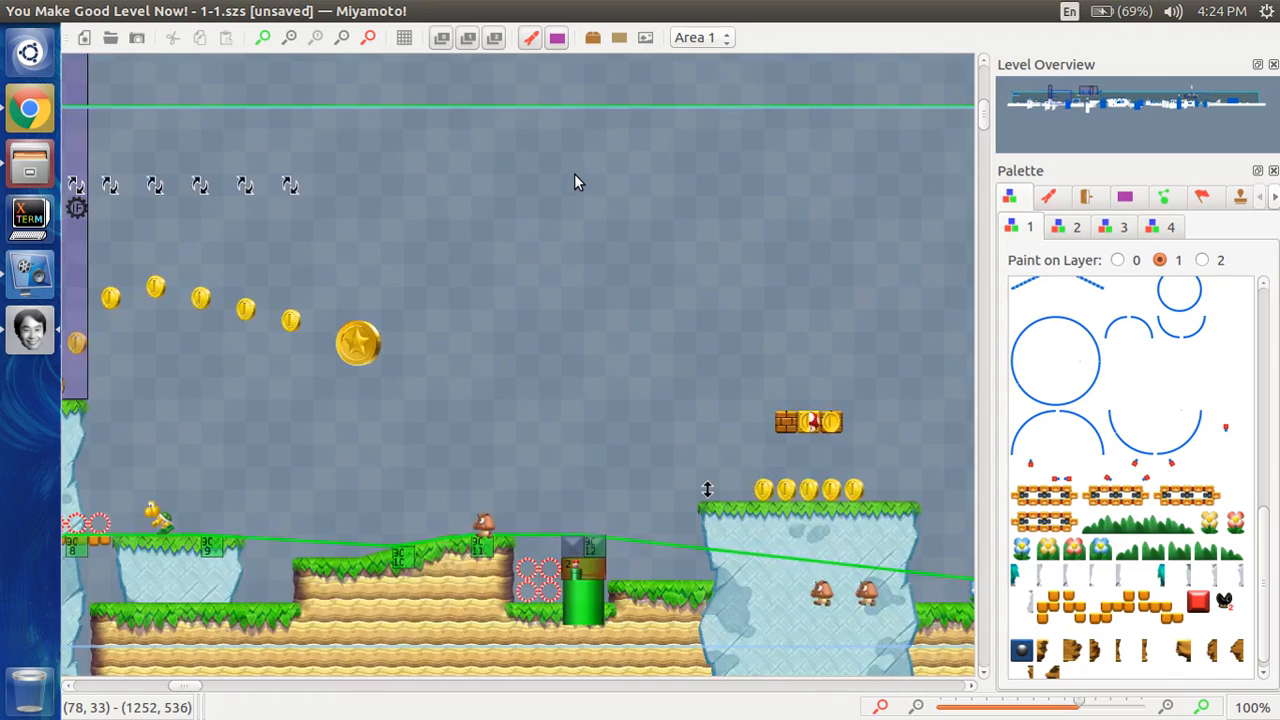
scroll(574, 182, down, 15)
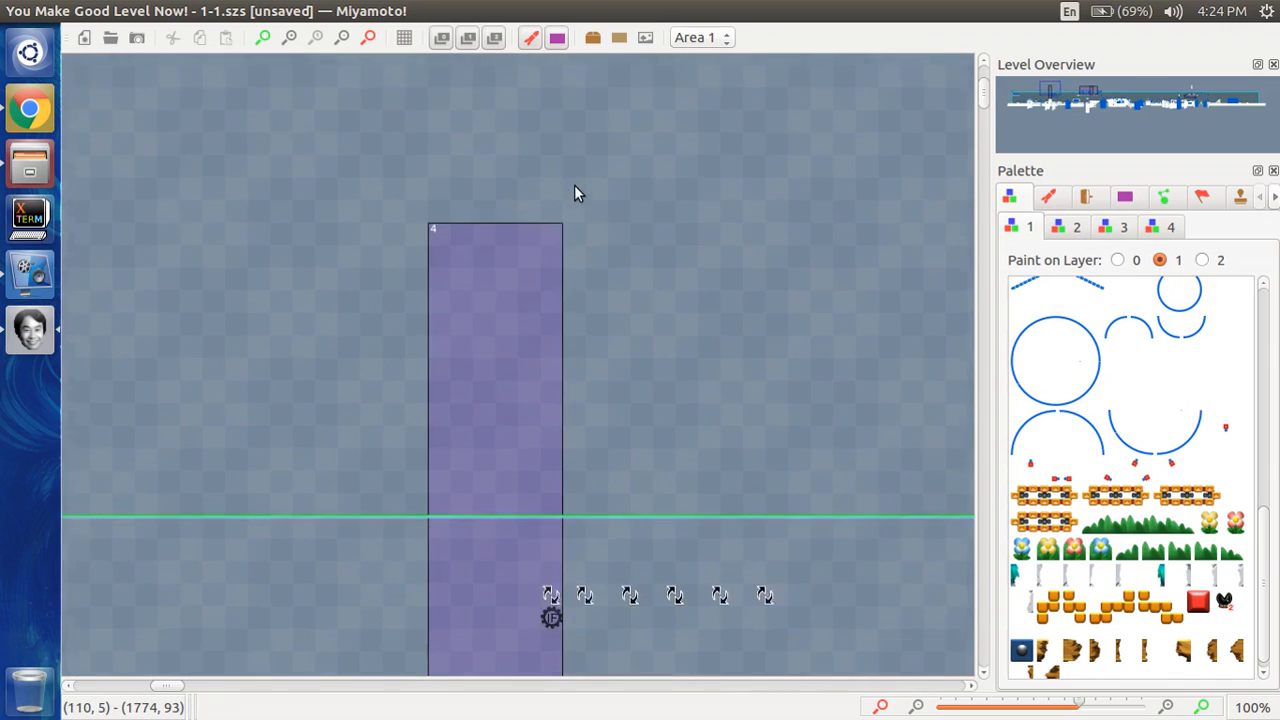
click(557, 197)
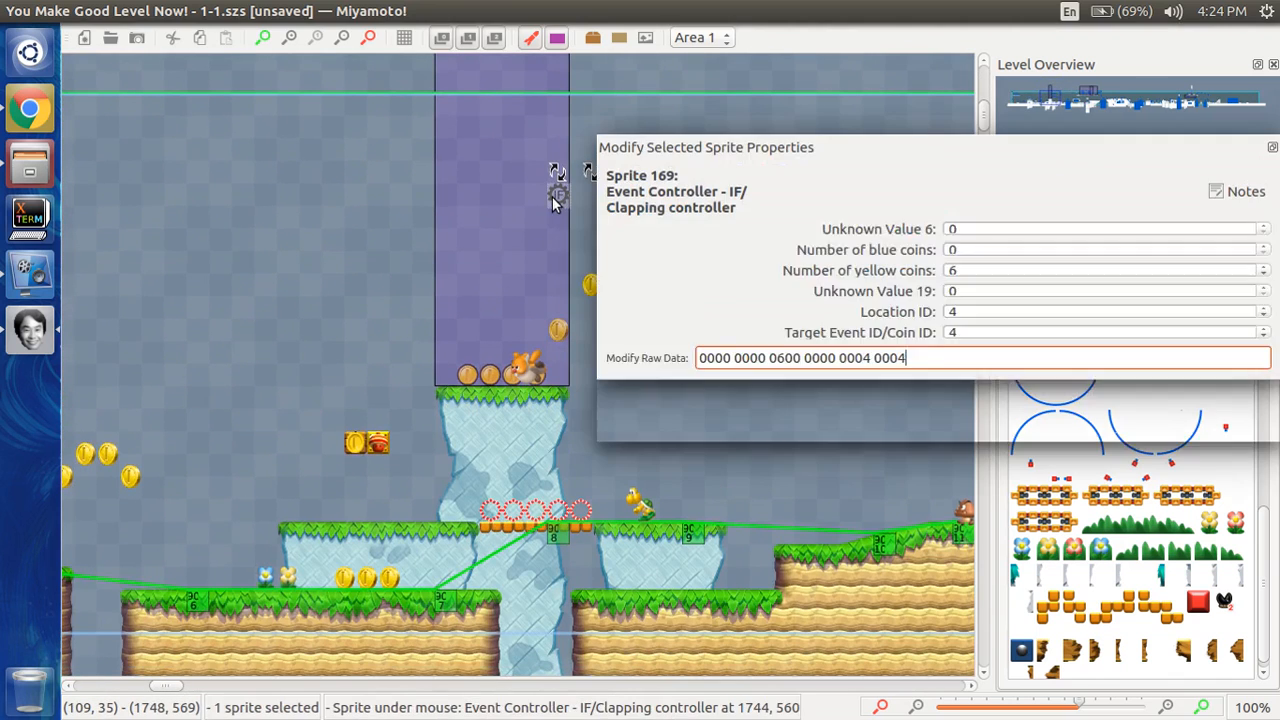
click(536, 195)
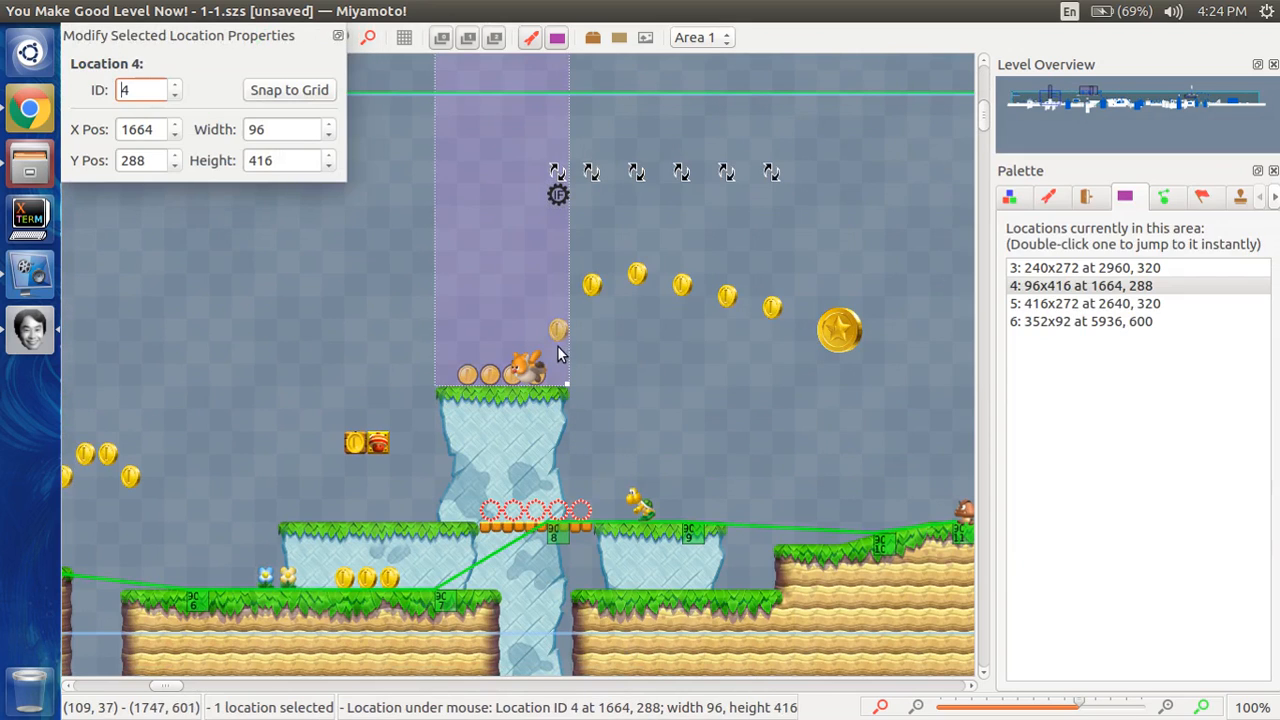
click(524, 376)
click(489, 375)
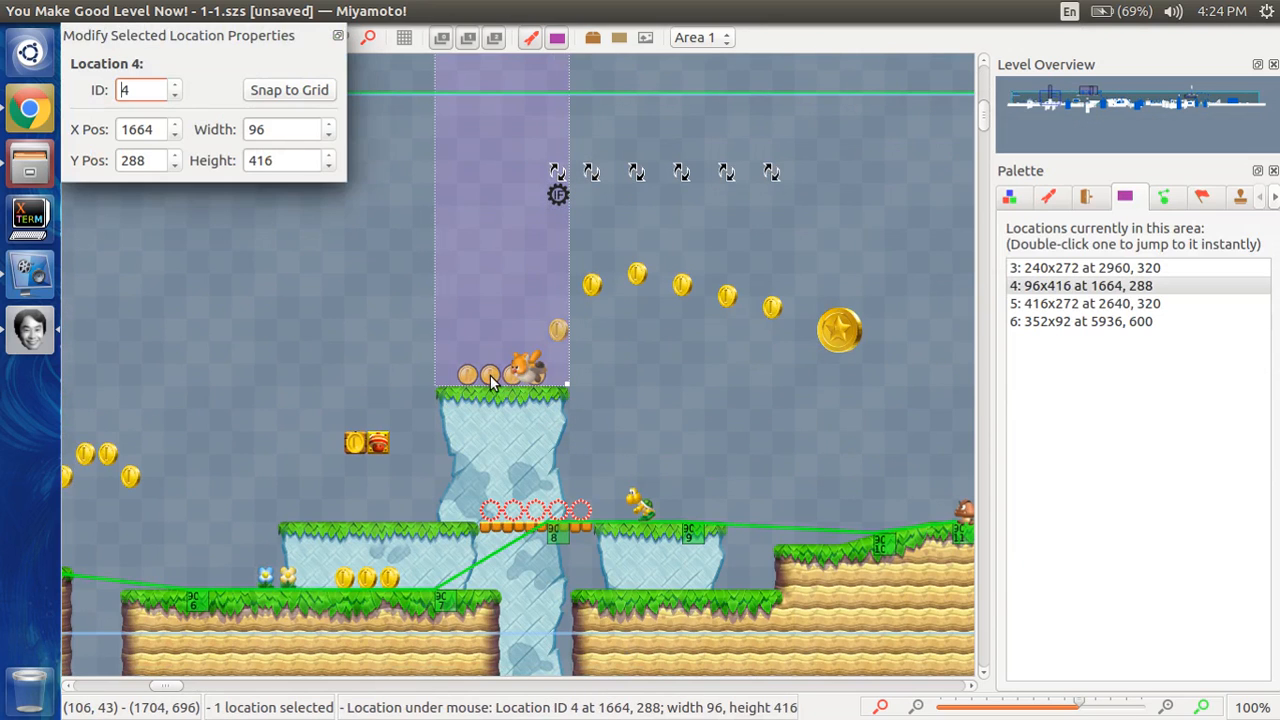
- Hide the locations to reach the coins on top of the rock pillar, and show the locations again
click(558, 38)
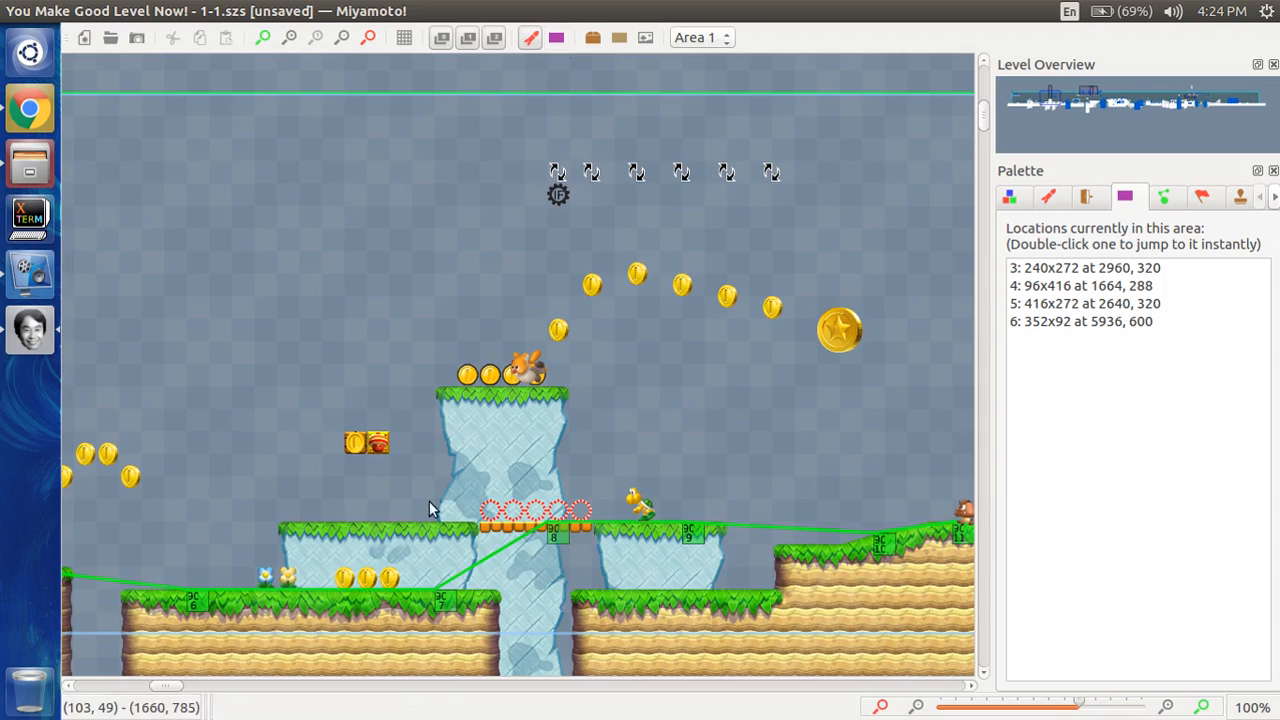
click(492, 372)
click(414, 428)
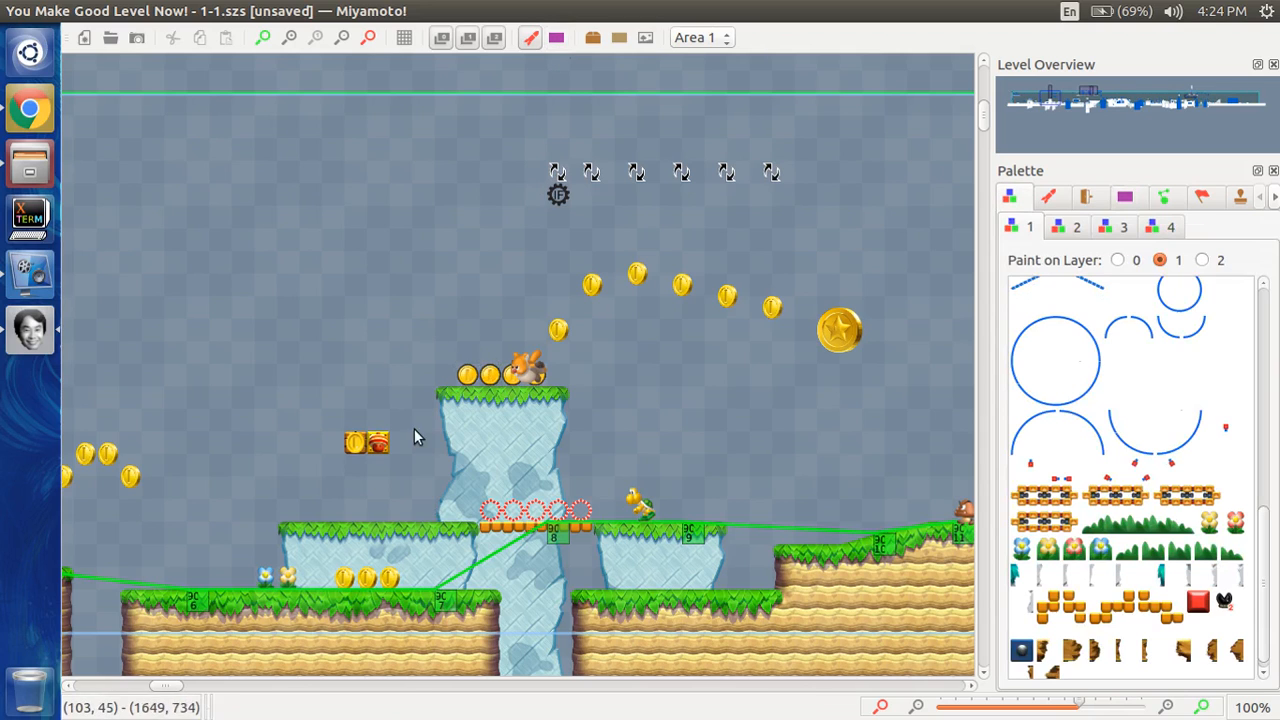
click(565, 44)
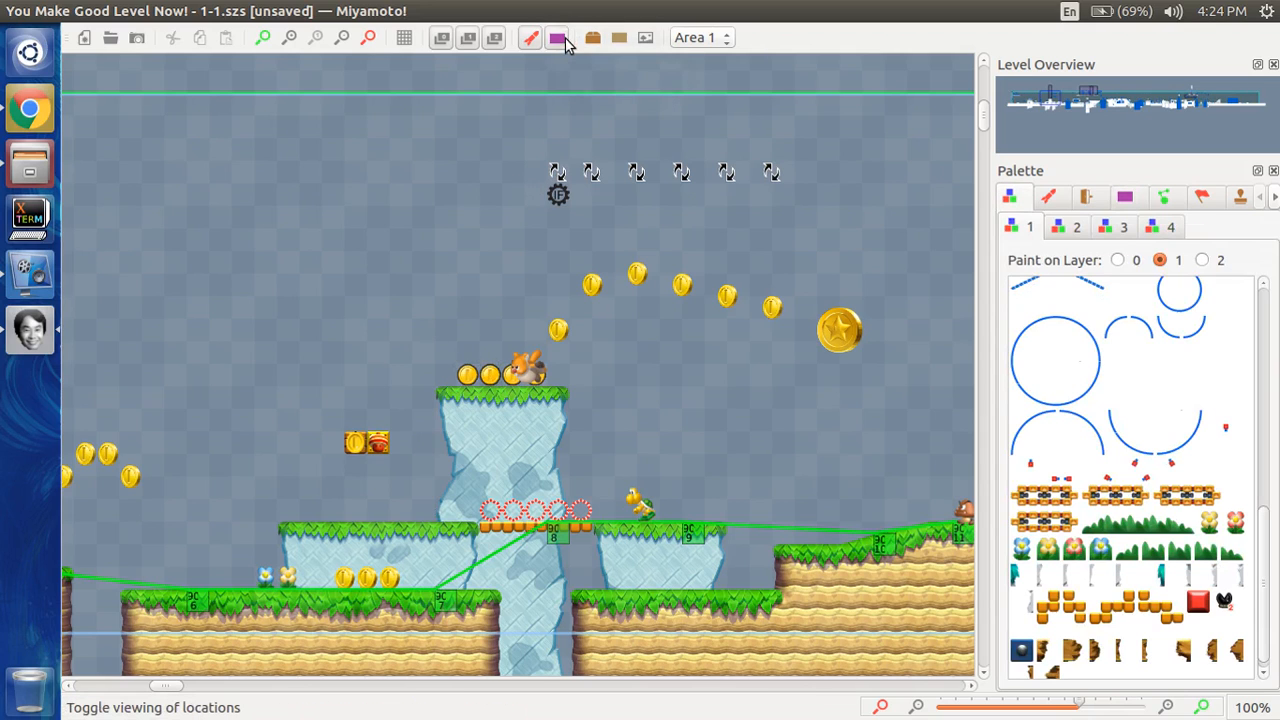
- Hide all sprites around the rock pillar and show them again
scroll(643, 279, down, 5)
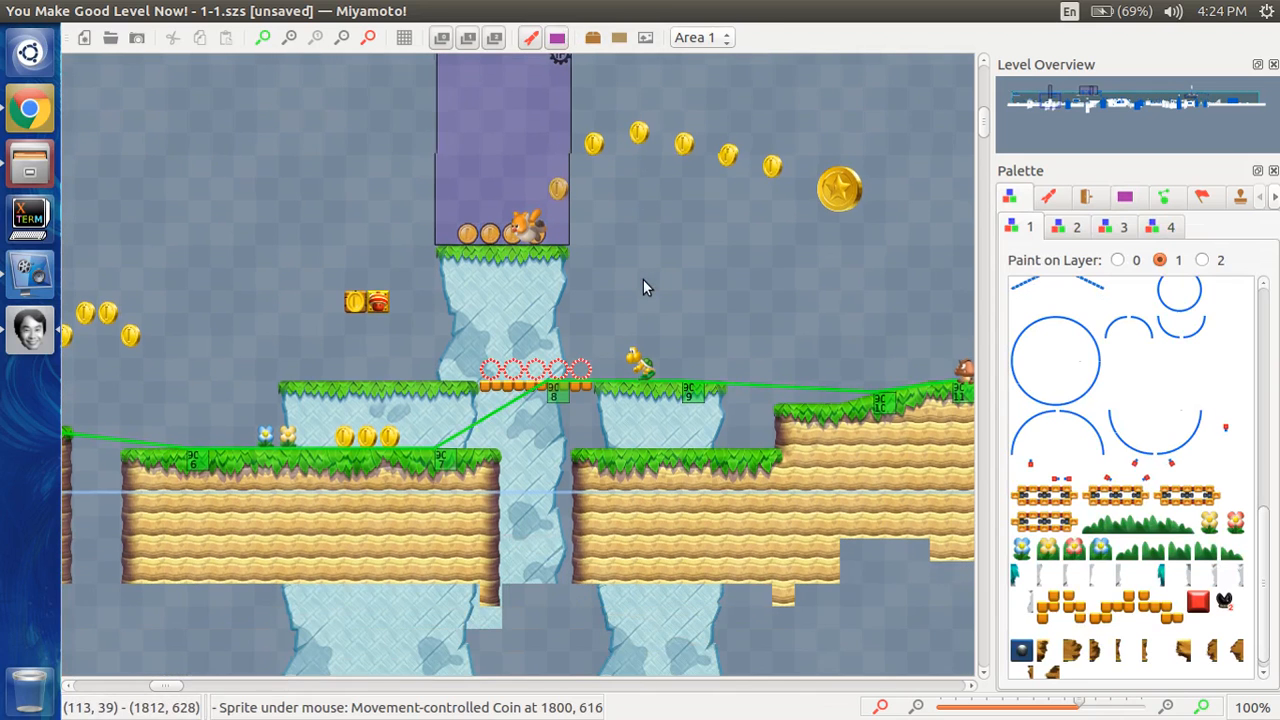
scroll(598, 211, left, 1)
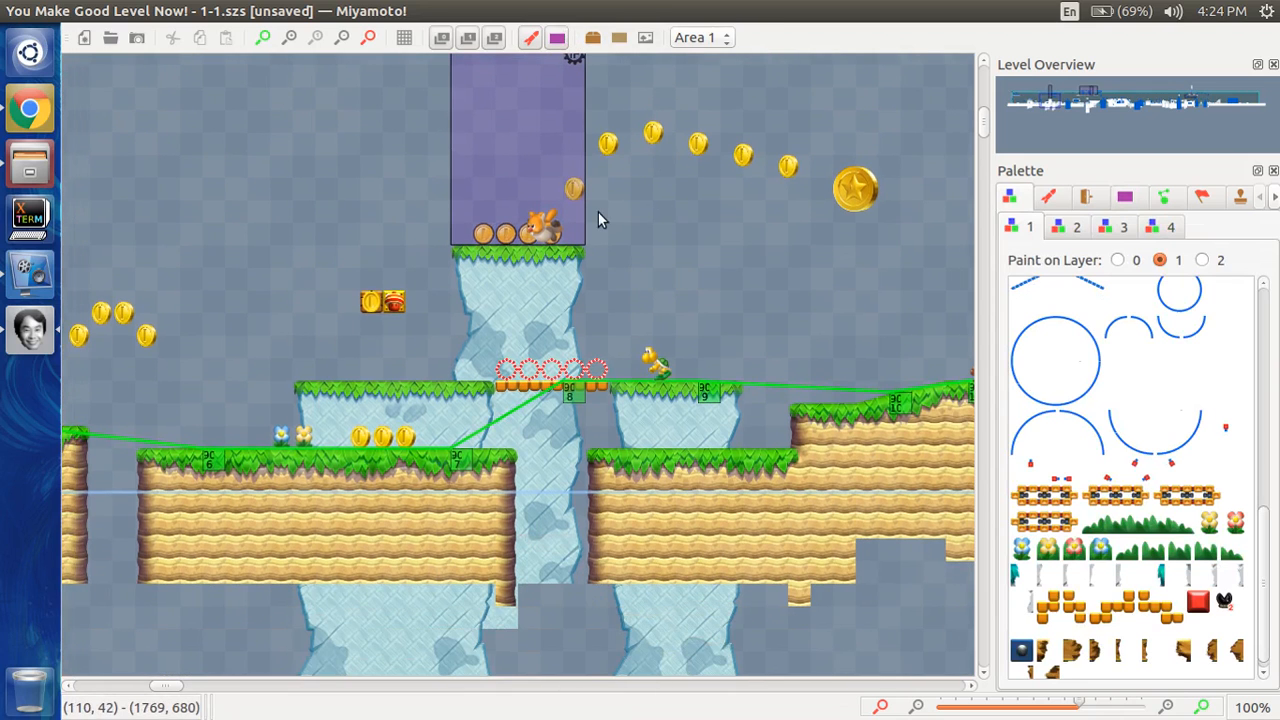
click(531, 38)
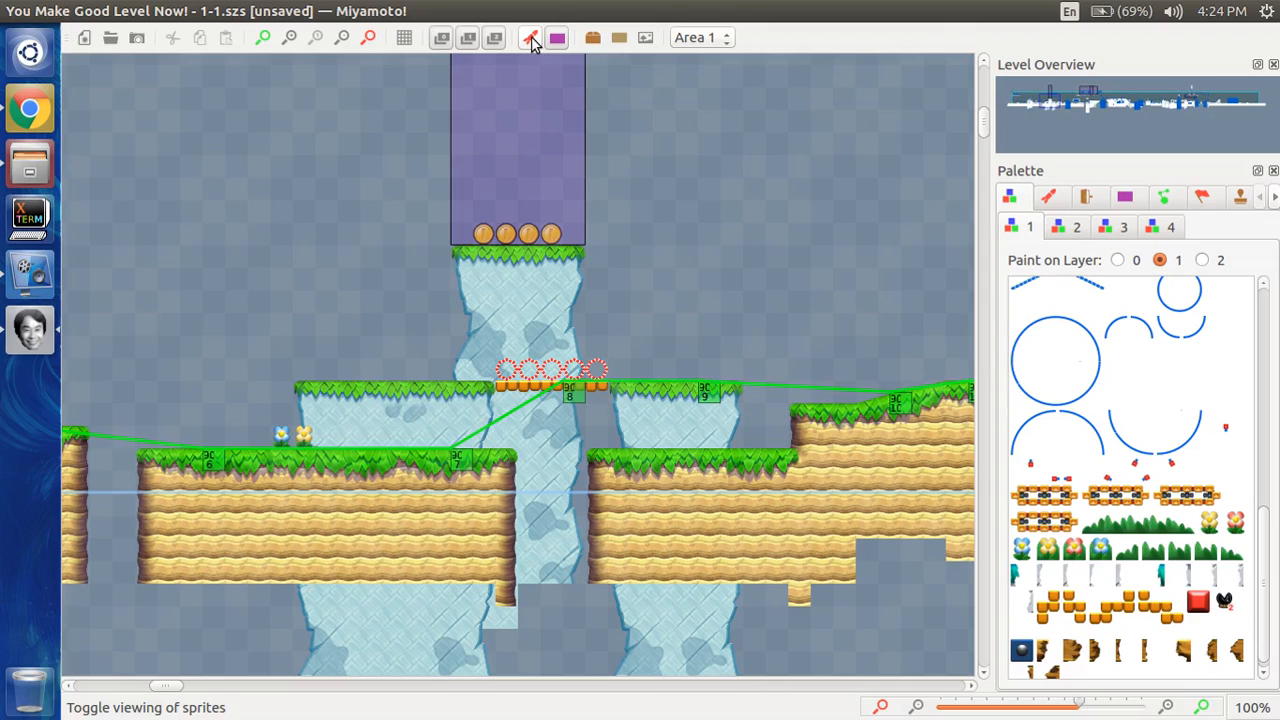
click(531, 38)
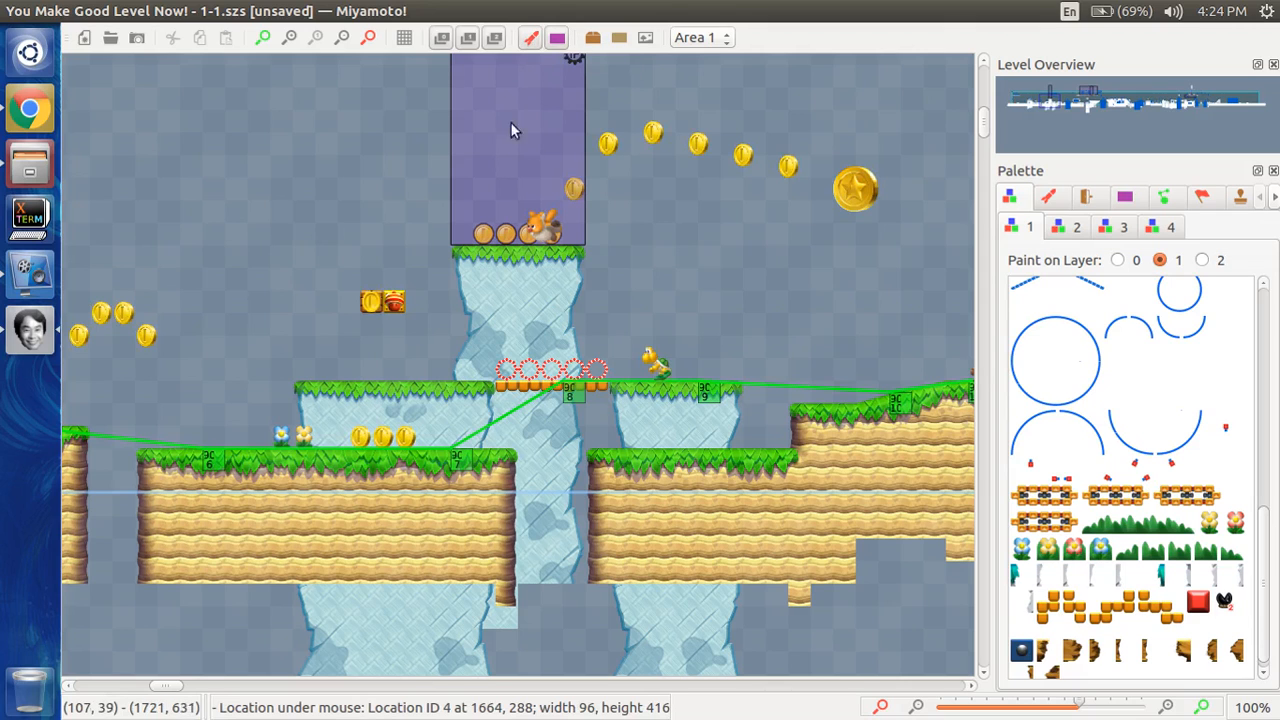
- Hide object layers 2, 1 and 0 one at a time around the rock pillar, showing each again before the following one
click(494, 40)
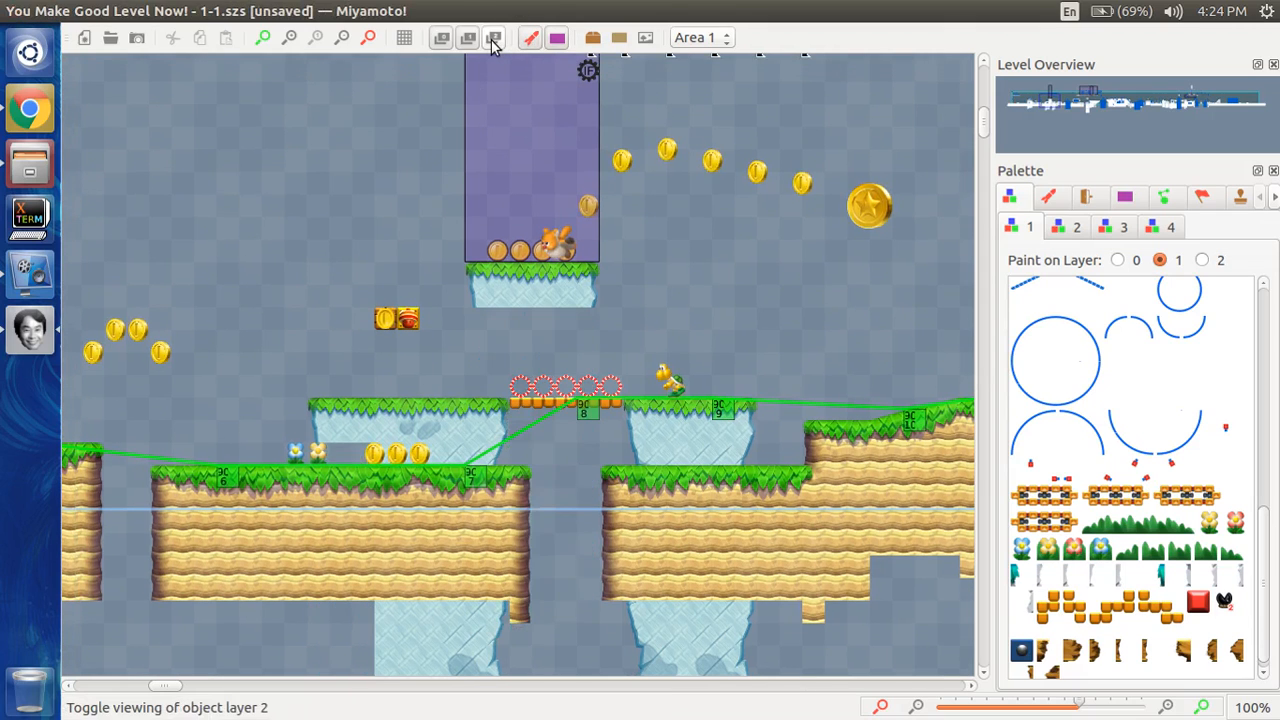
click(494, 40)
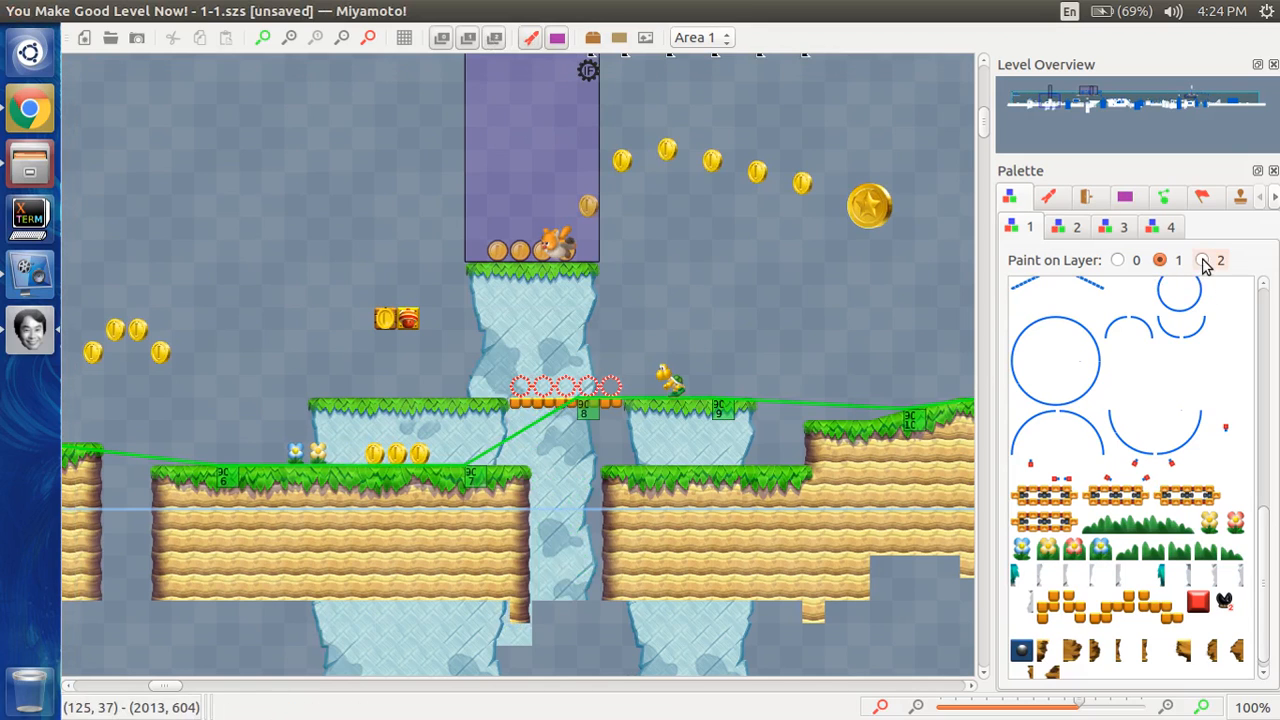
click(467, 38)
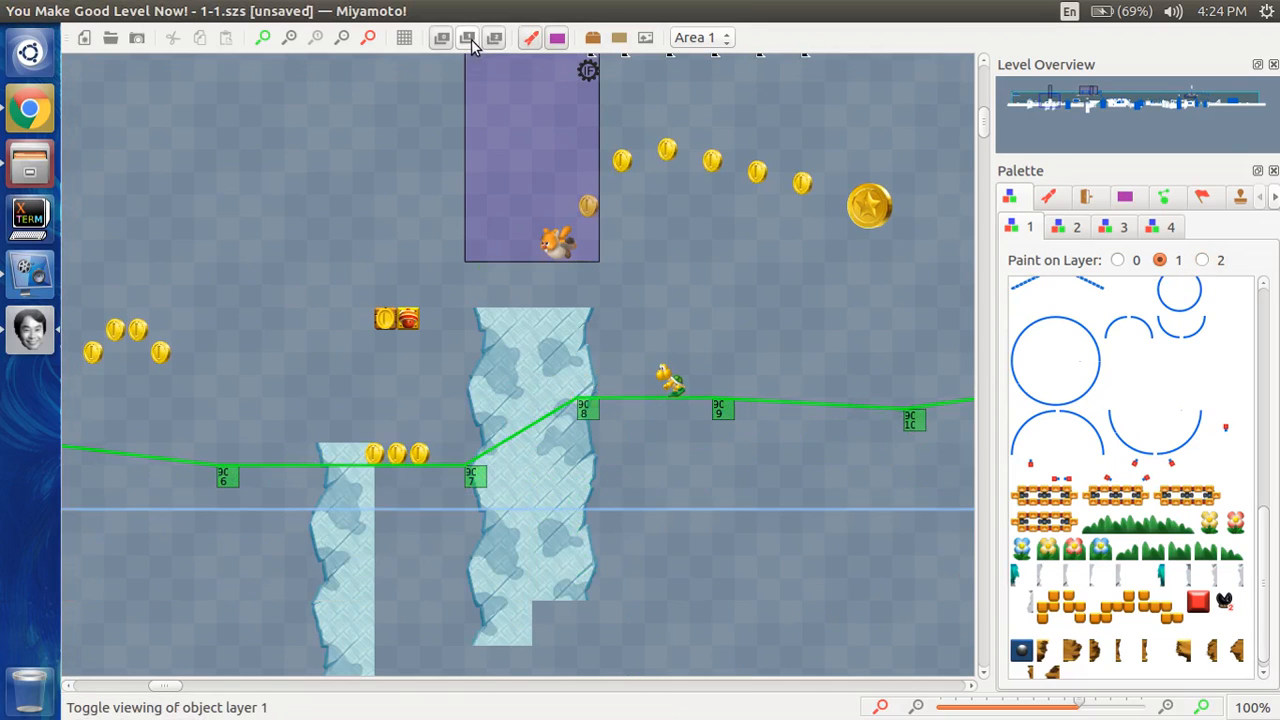
click(467, 38)
click(438, 40)
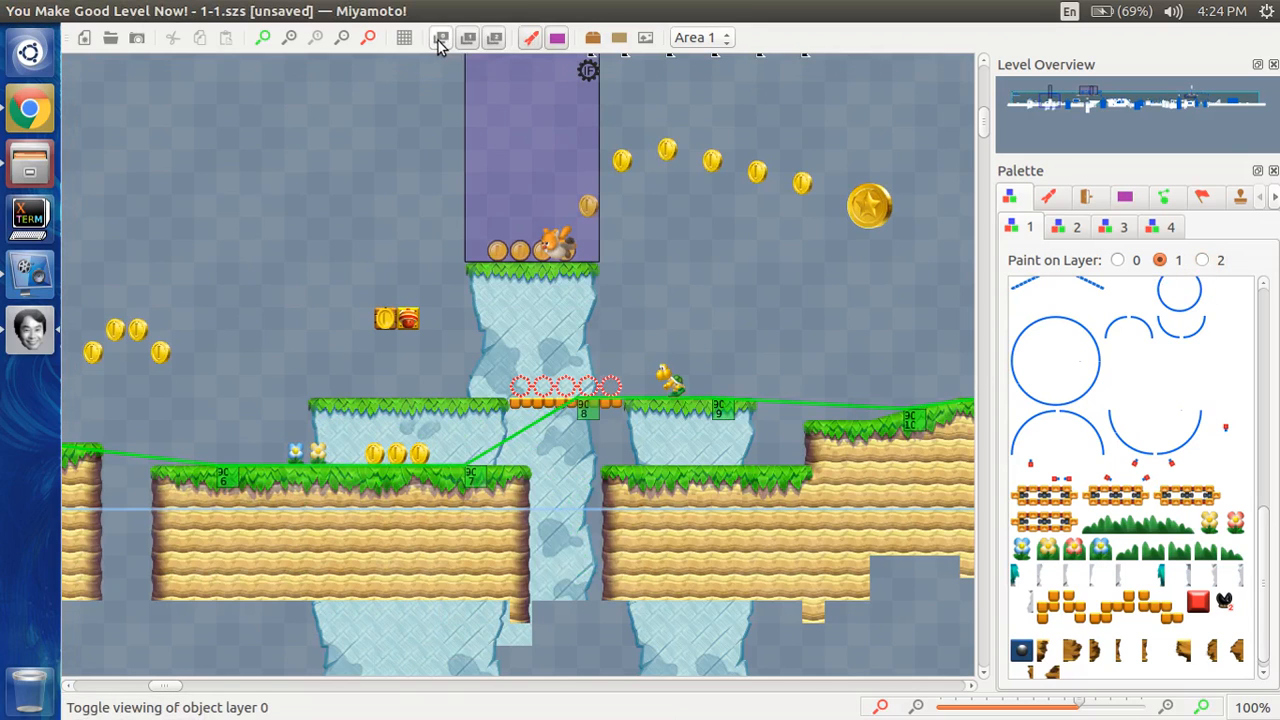
click(443, 43)
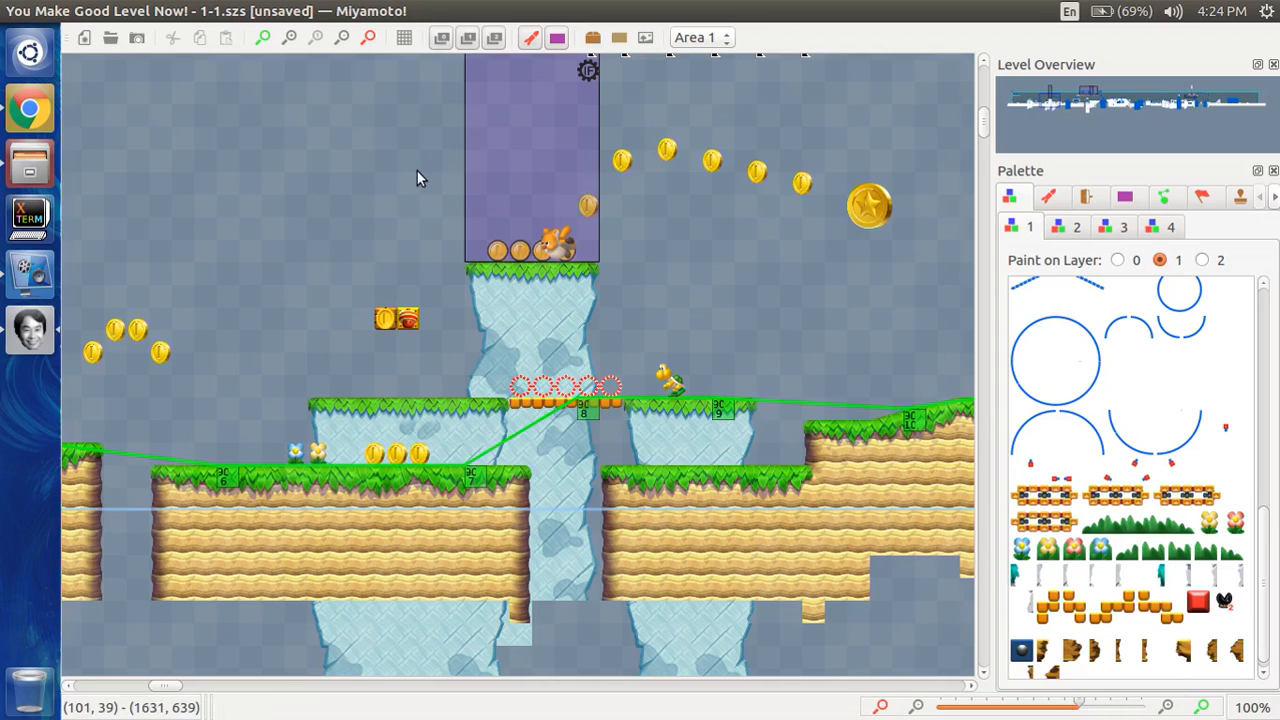
- Hide object layer 0 at the underground coin cavern near the checkpoint flag, and show the layer again
scroll(417, 172, left, 4)
scroll(417, 172, up, 1)
scroll(417, 178, right, 10)
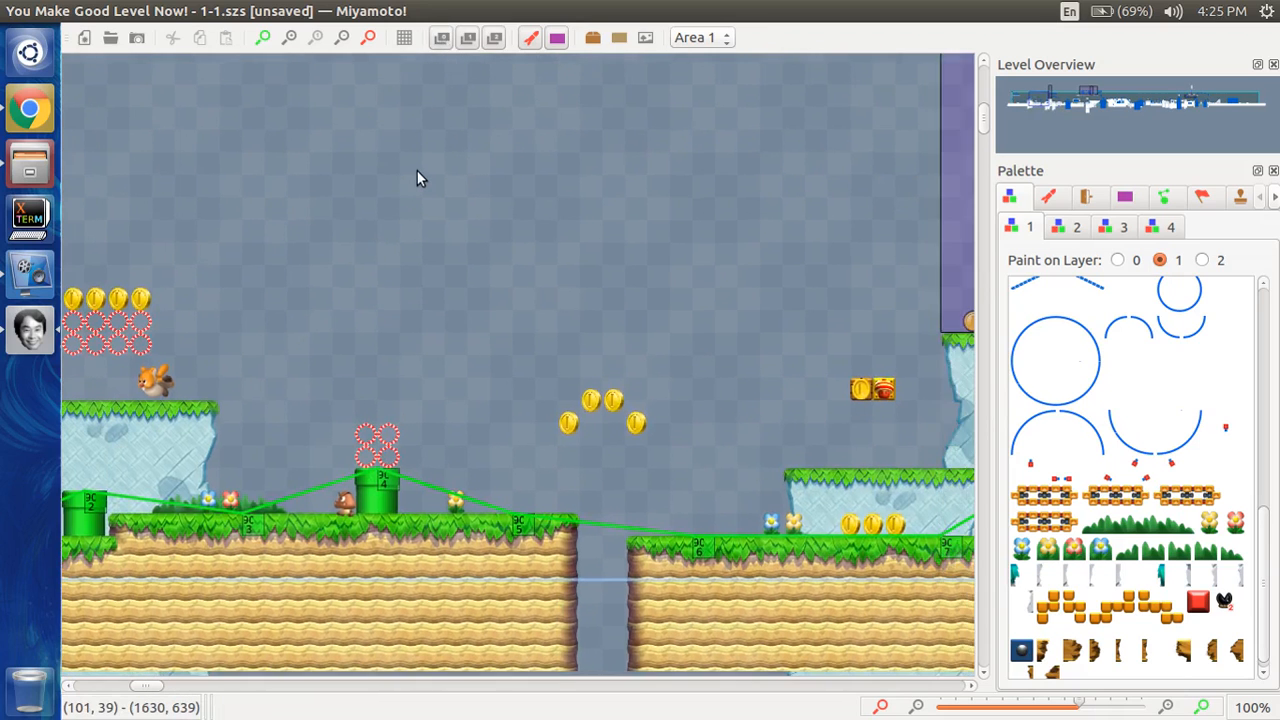
scroll(418, 178, right, 10)
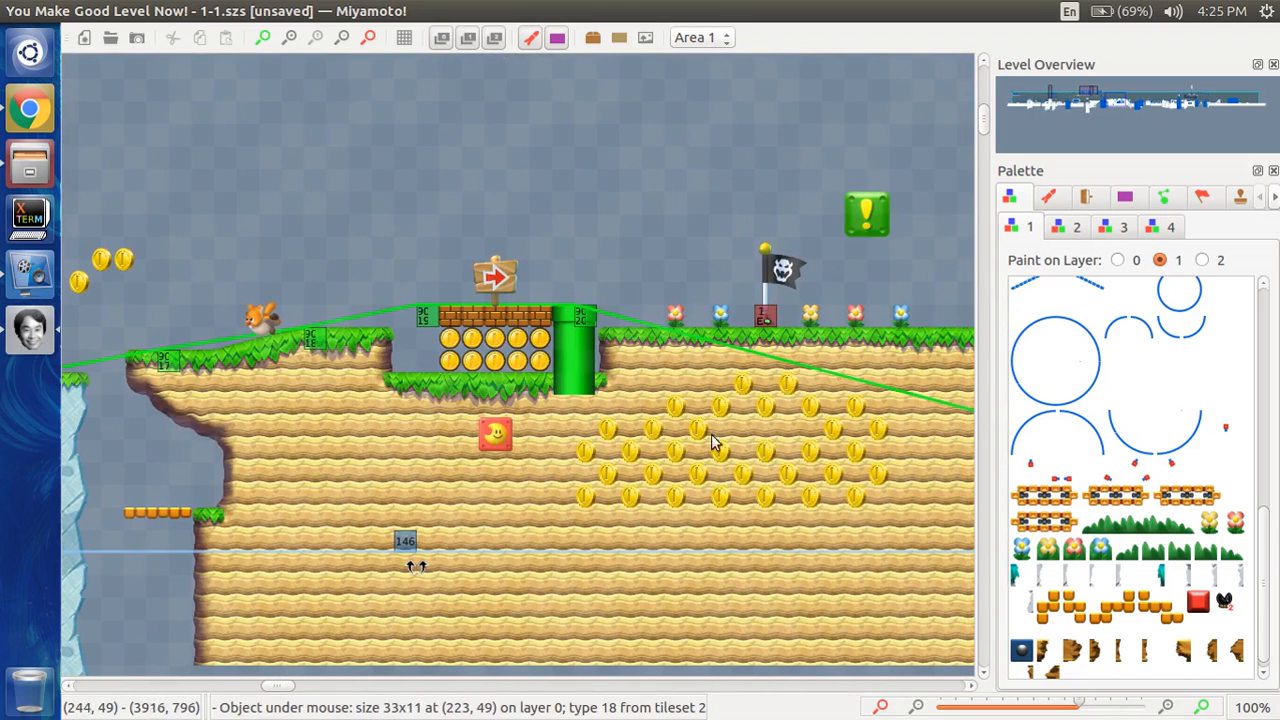
click(438, 43)
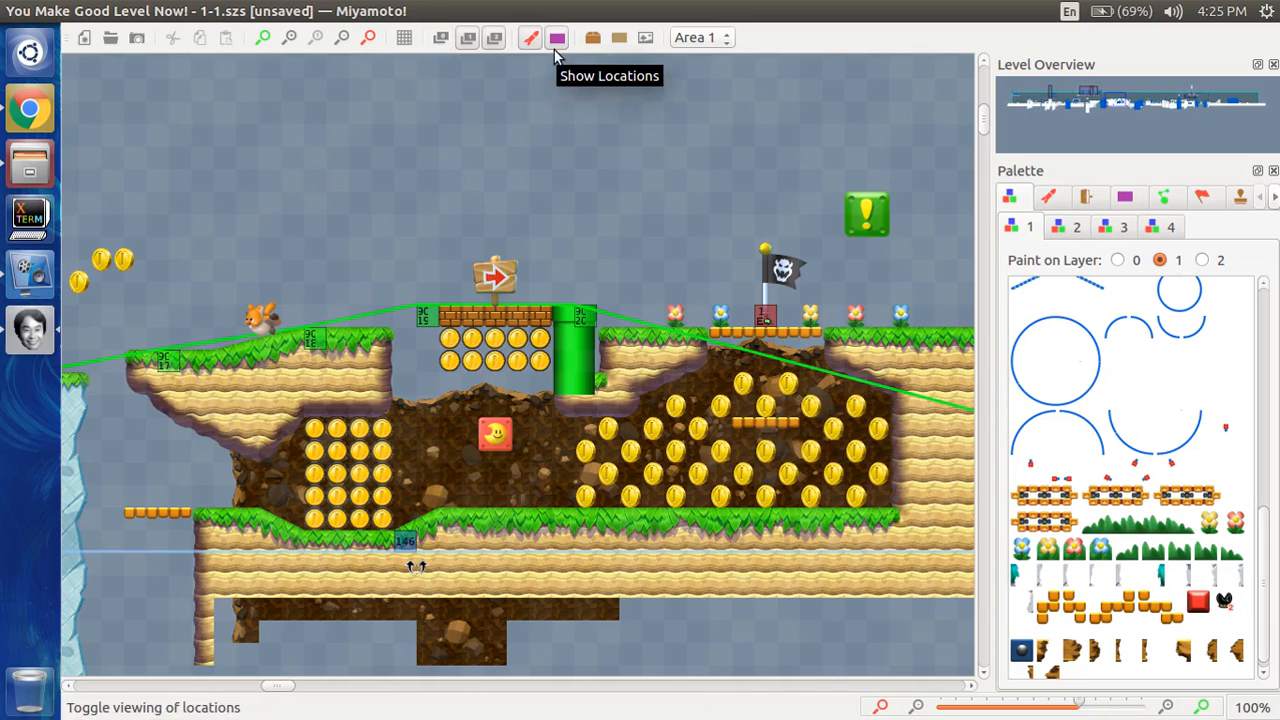
click(440, 44)
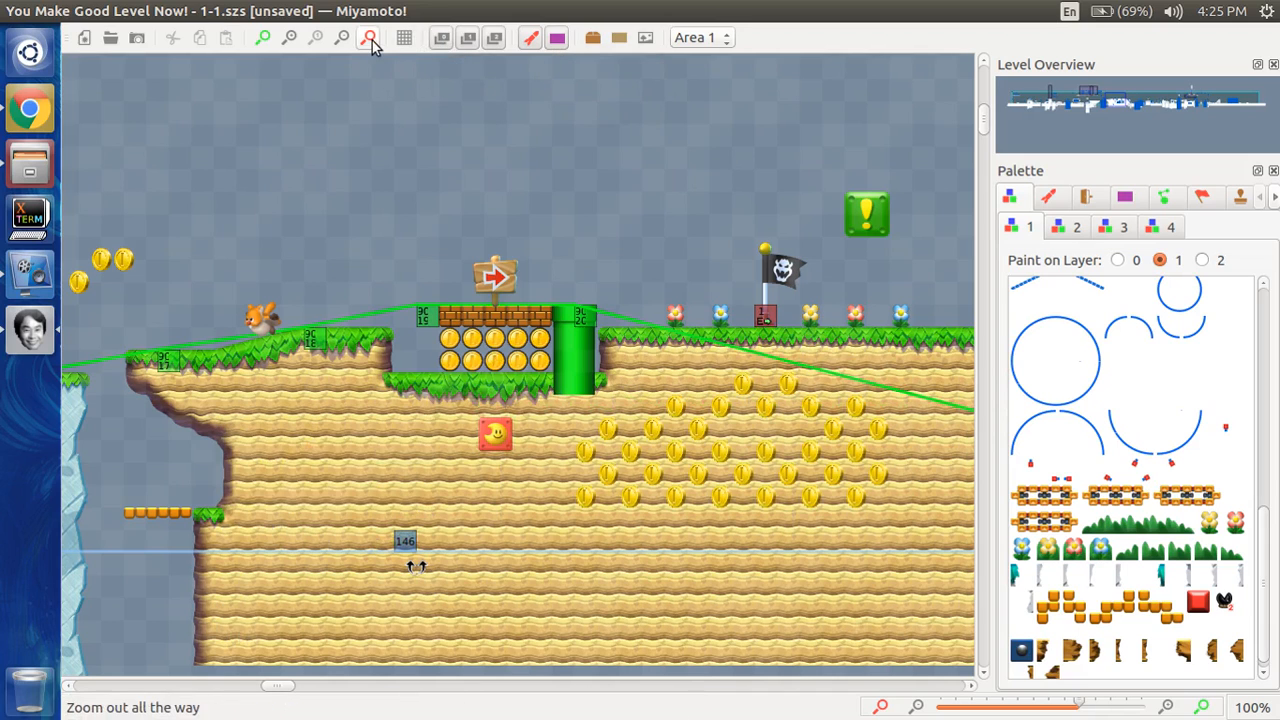
- Paint a 2x1 brick object on layer 1 in the air near the level start, and cut it to the clipboard
scroll(267, 211, left, 3)
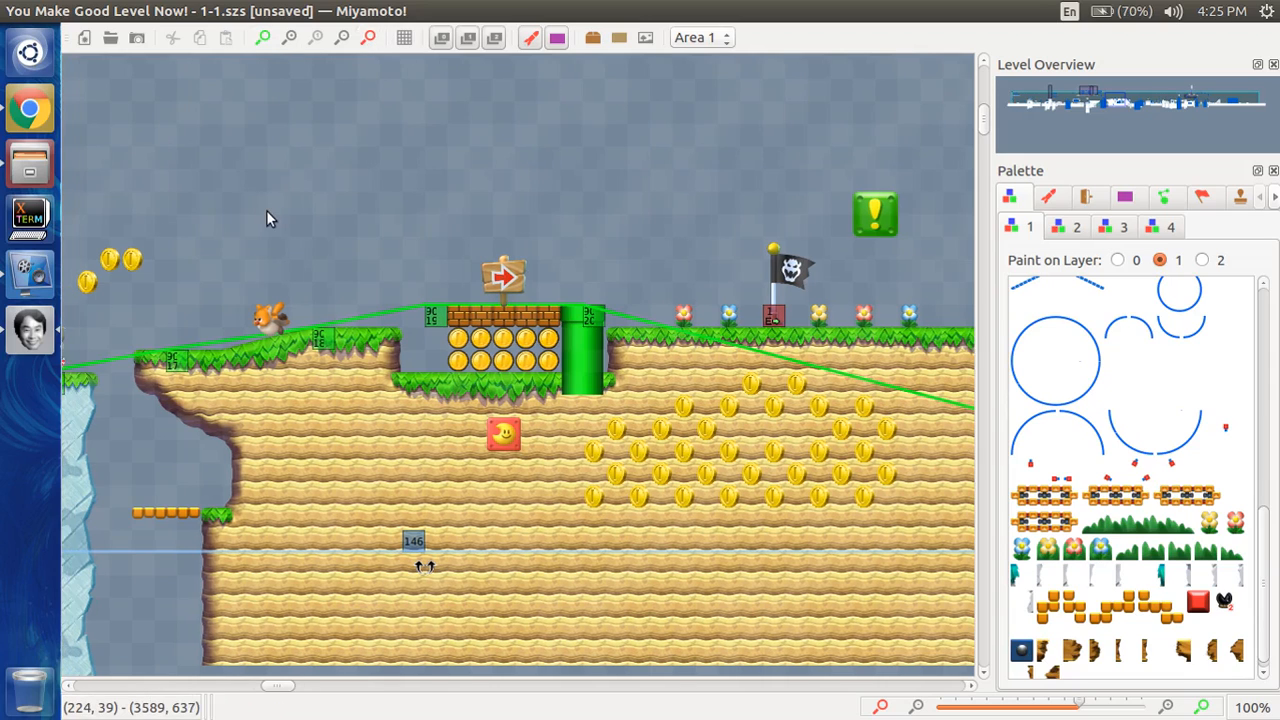
scroll(267, 211, up, 1)
scroll(266, 218, left, 10)
scroll(266, 218, up, 1)
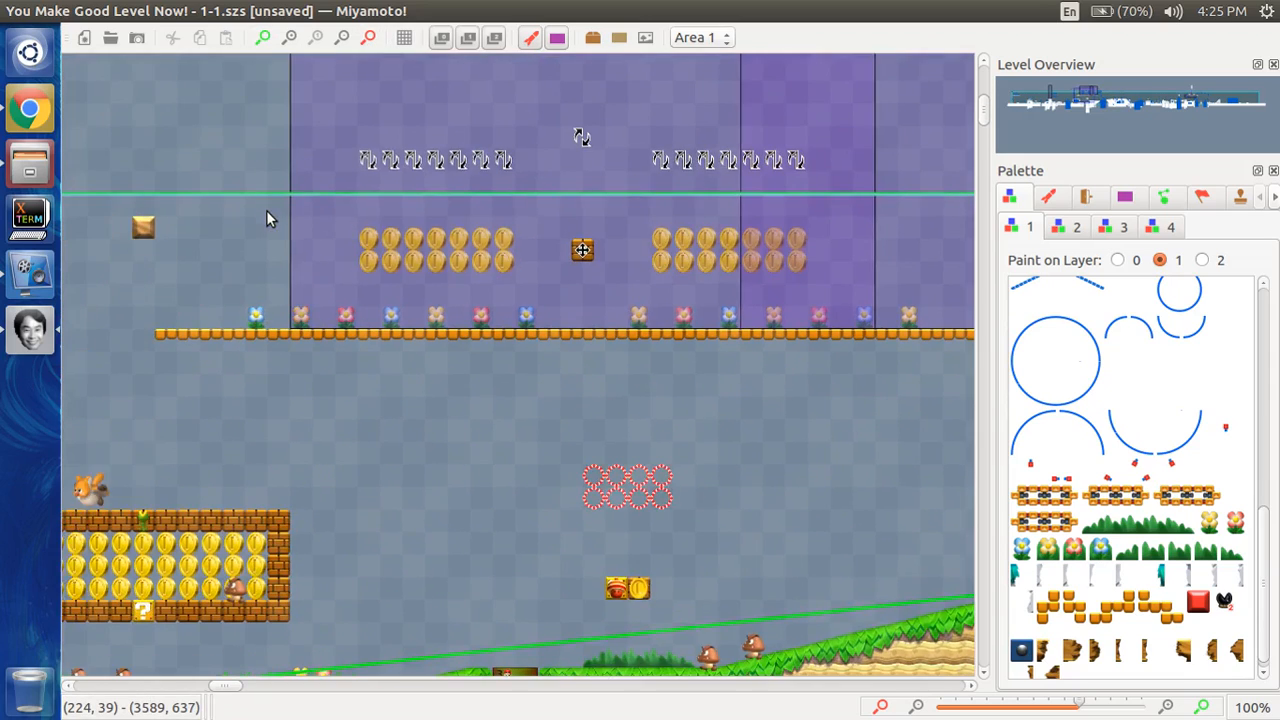
scroll(267, 218, left, 10)
scroll(267, 218, down, 1)
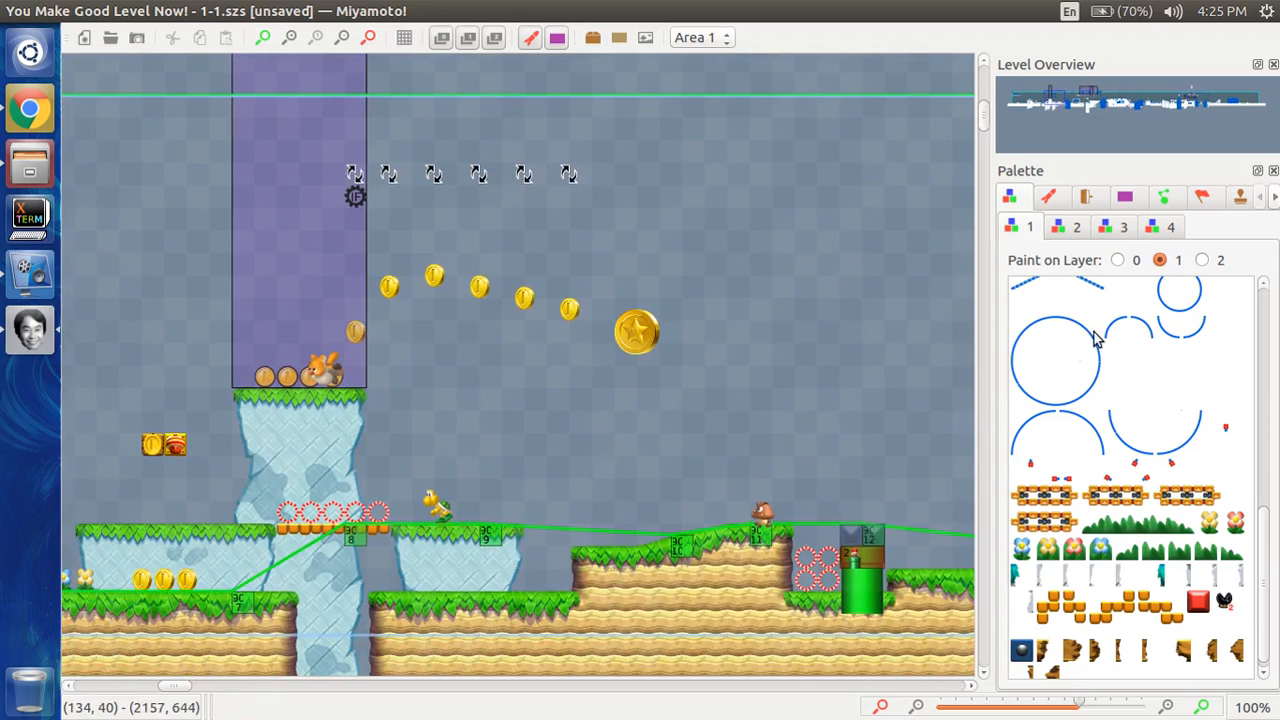
scroll(1083, 477, up, 5)
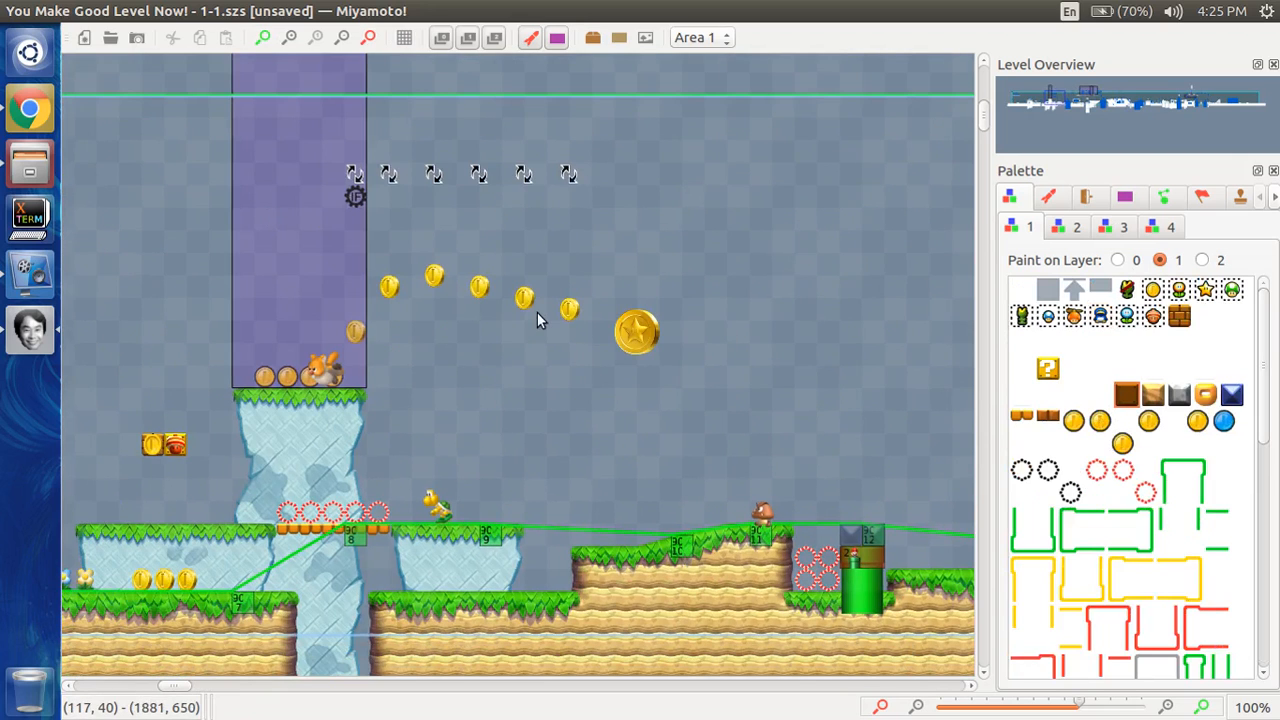
scroll(537, 316, left, 10)
scroll(537, 316, up, 1)
scroll(537, 320, left, 10)
scroll(537, 320, down, 1)
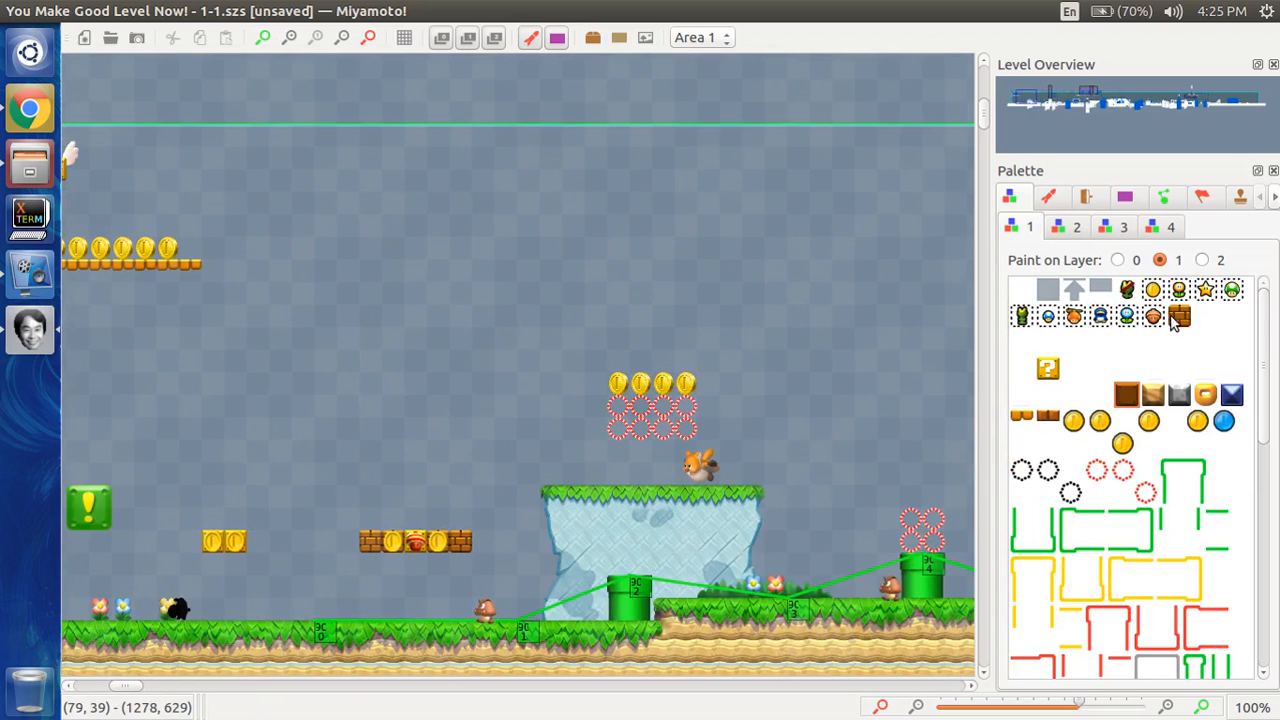
click(470, 246)
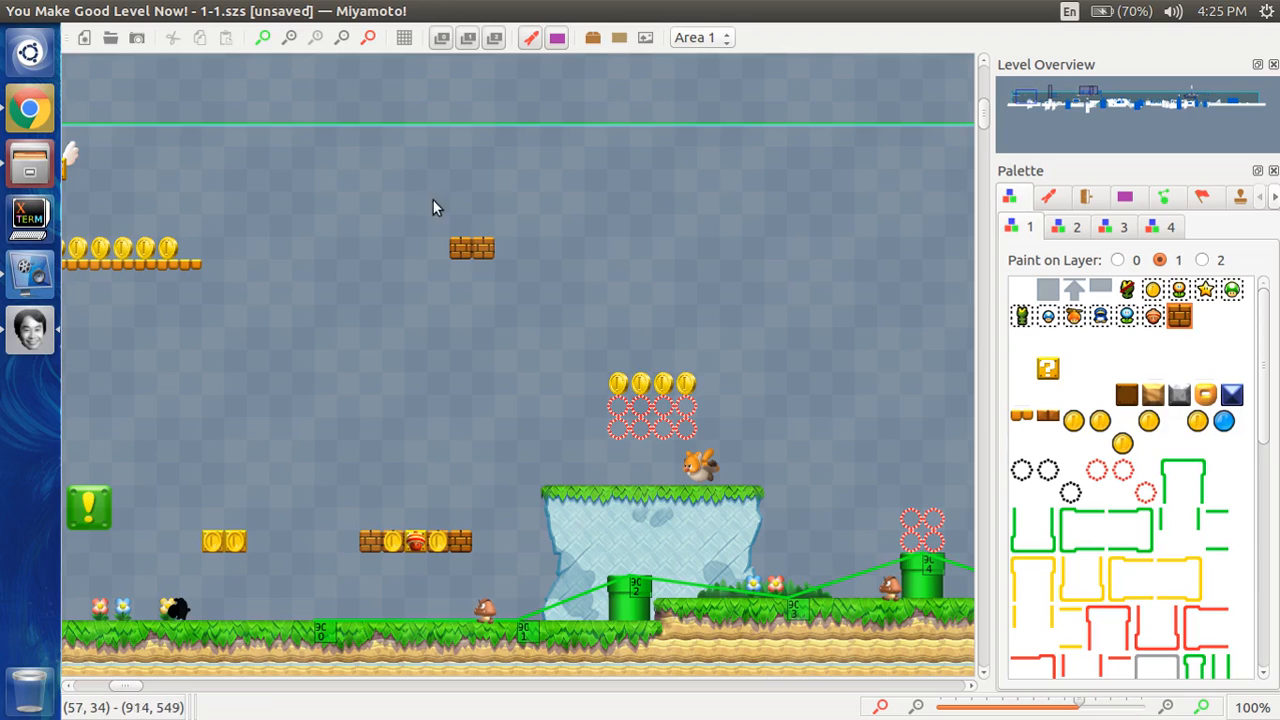
click(171, 38)
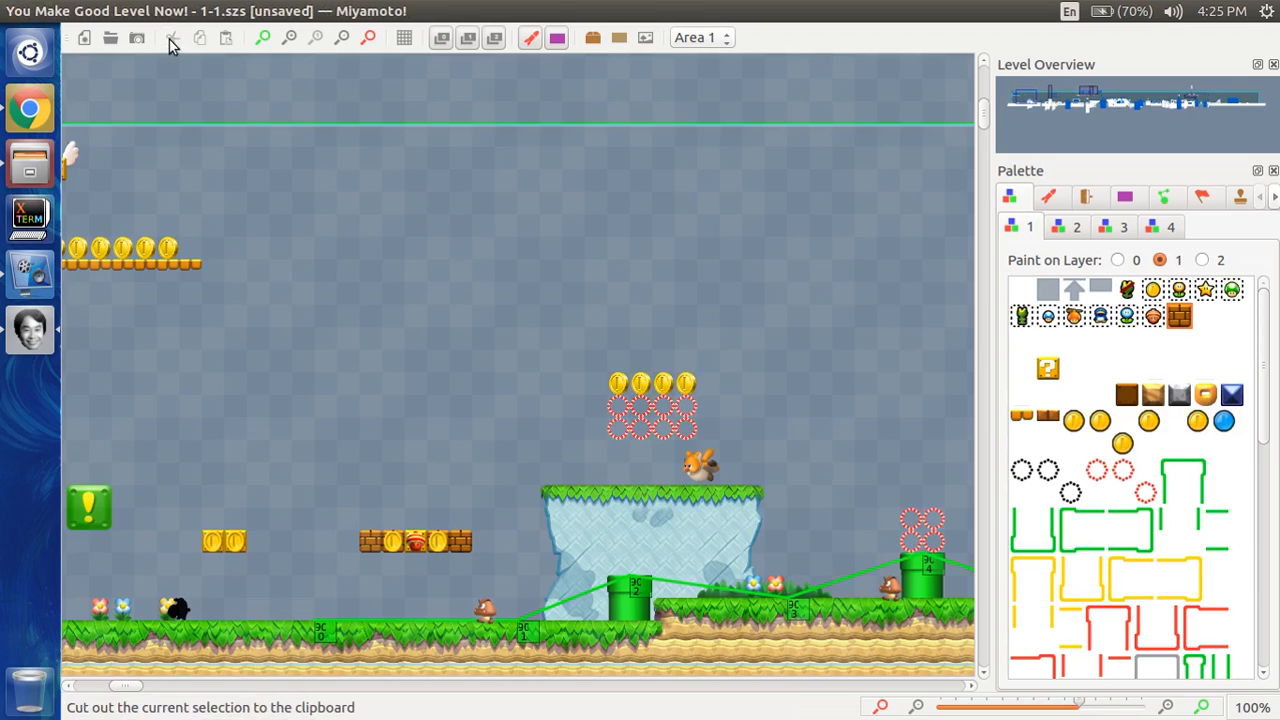
- Paste the cut bricks into the empty space left of Zone 1, move them closer to the zone, and delete them
scroll(395, 300, up, 3)
scroll(395, 300, left, 20)
scroll(395, 300, up, 1)
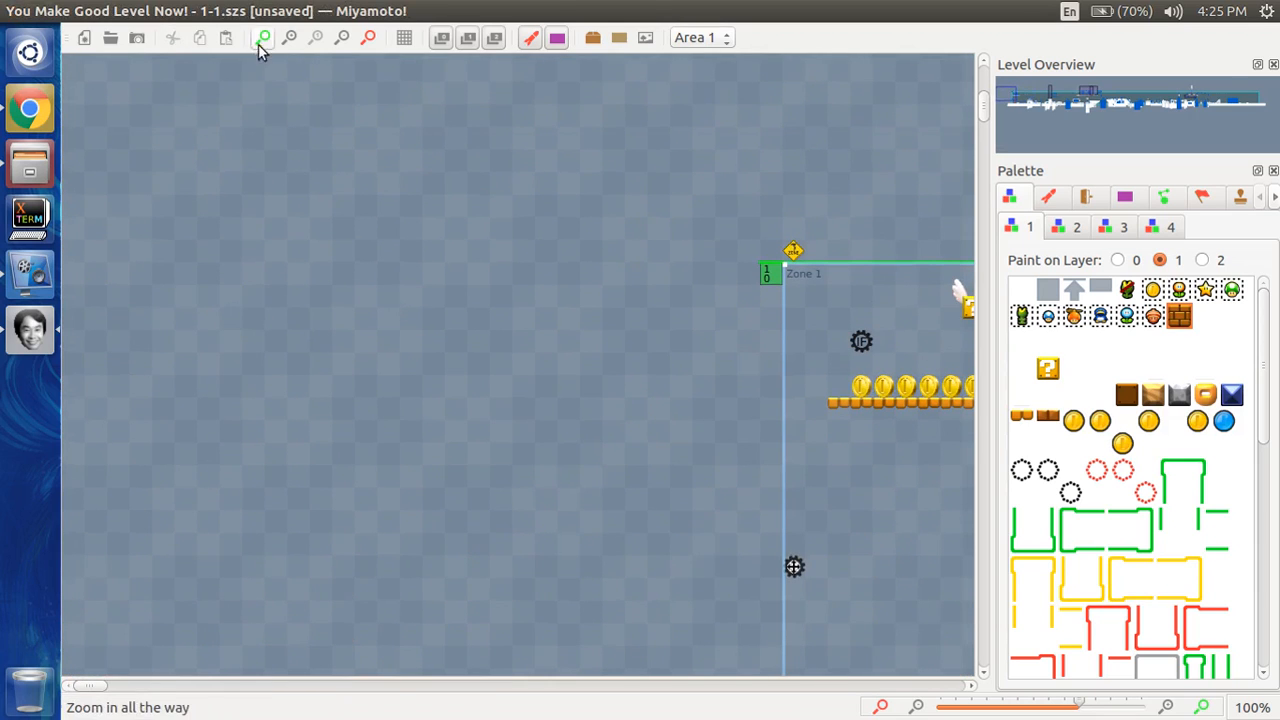
click(227, 40)
scroll(248, 180, up, 5)
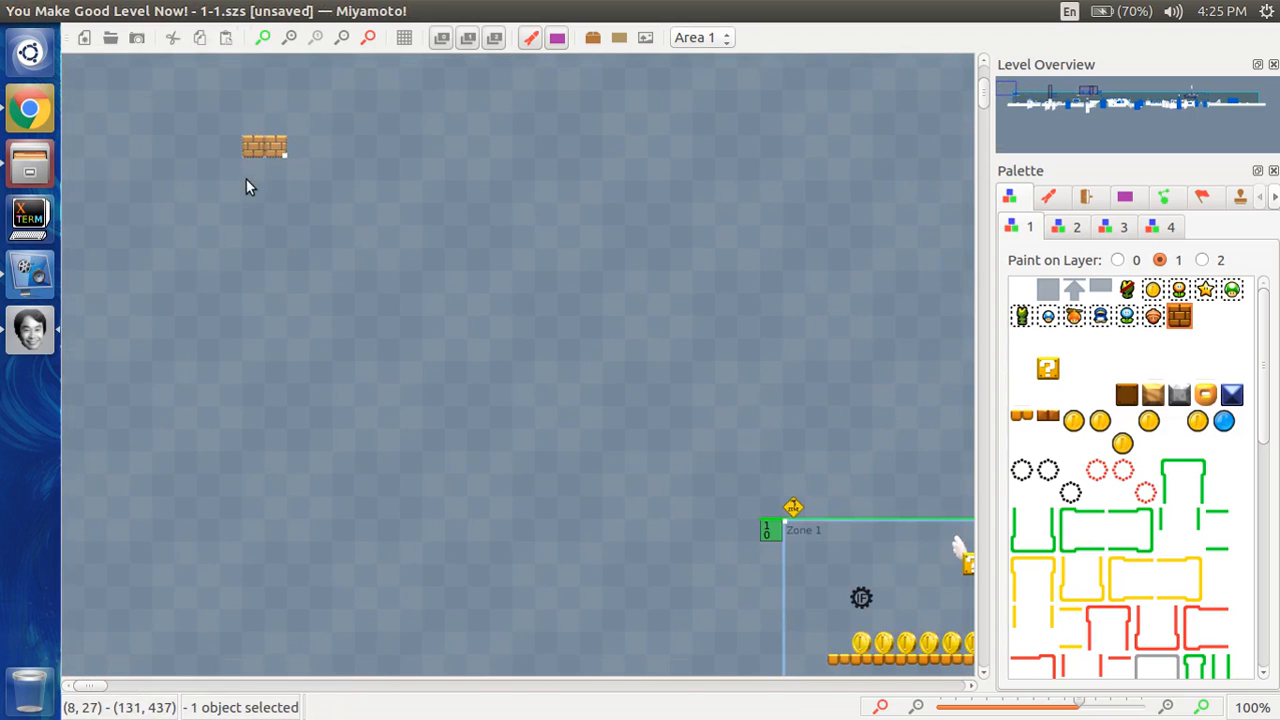
drag(256, 148, 531, 368)
key(Delete)
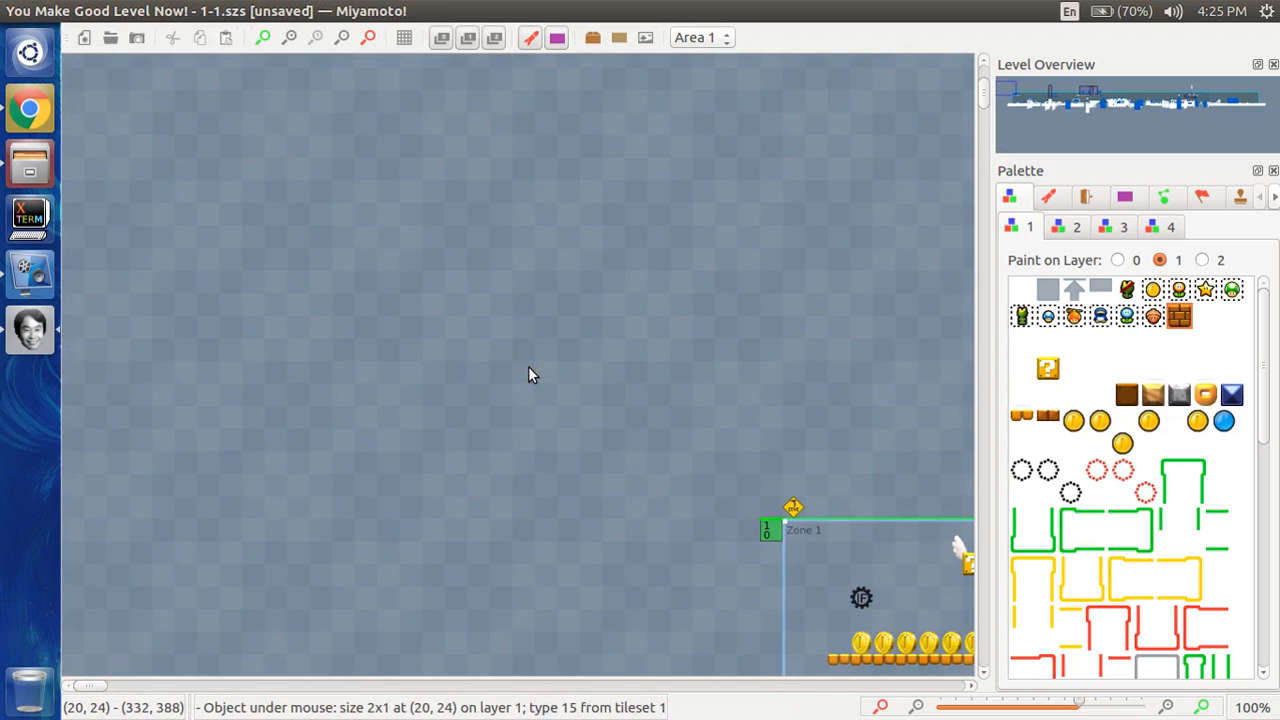
- Place a single brick block in the empty space left of Zone 1 and copy it to the clipboard
right_click(229, 267)
click(229, 266)
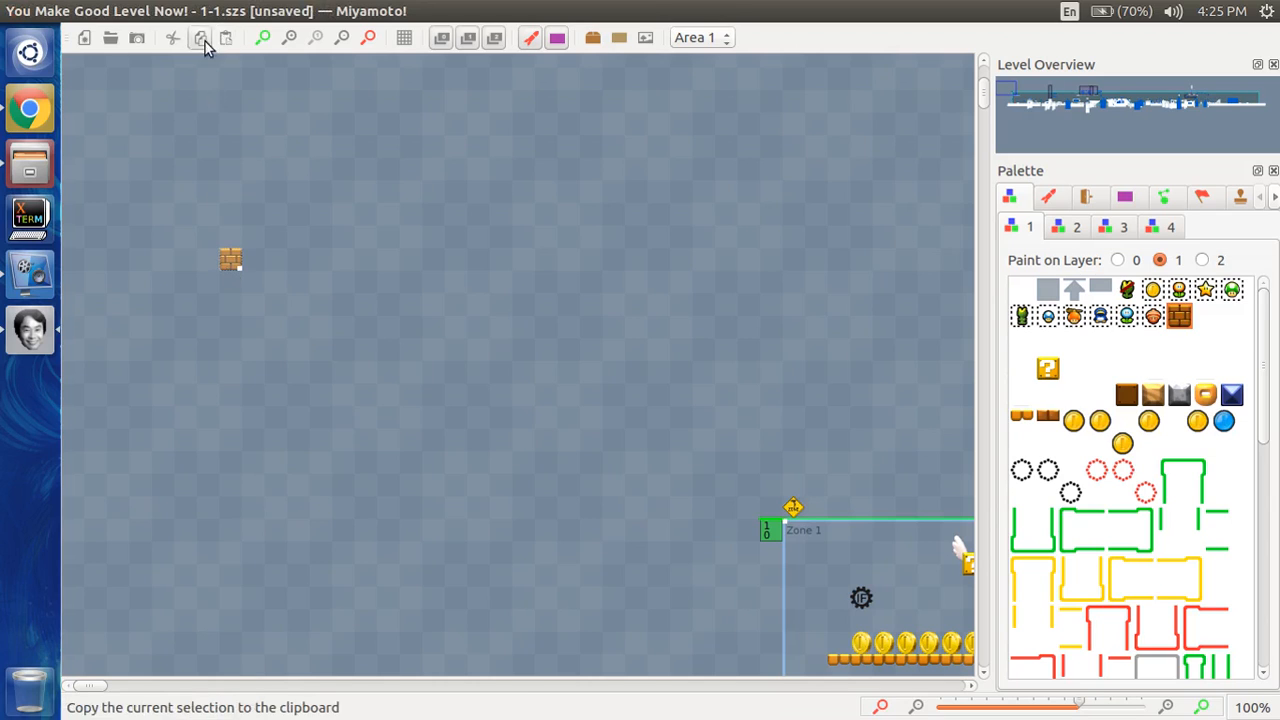
right_click(331, 326)
key(Delete)
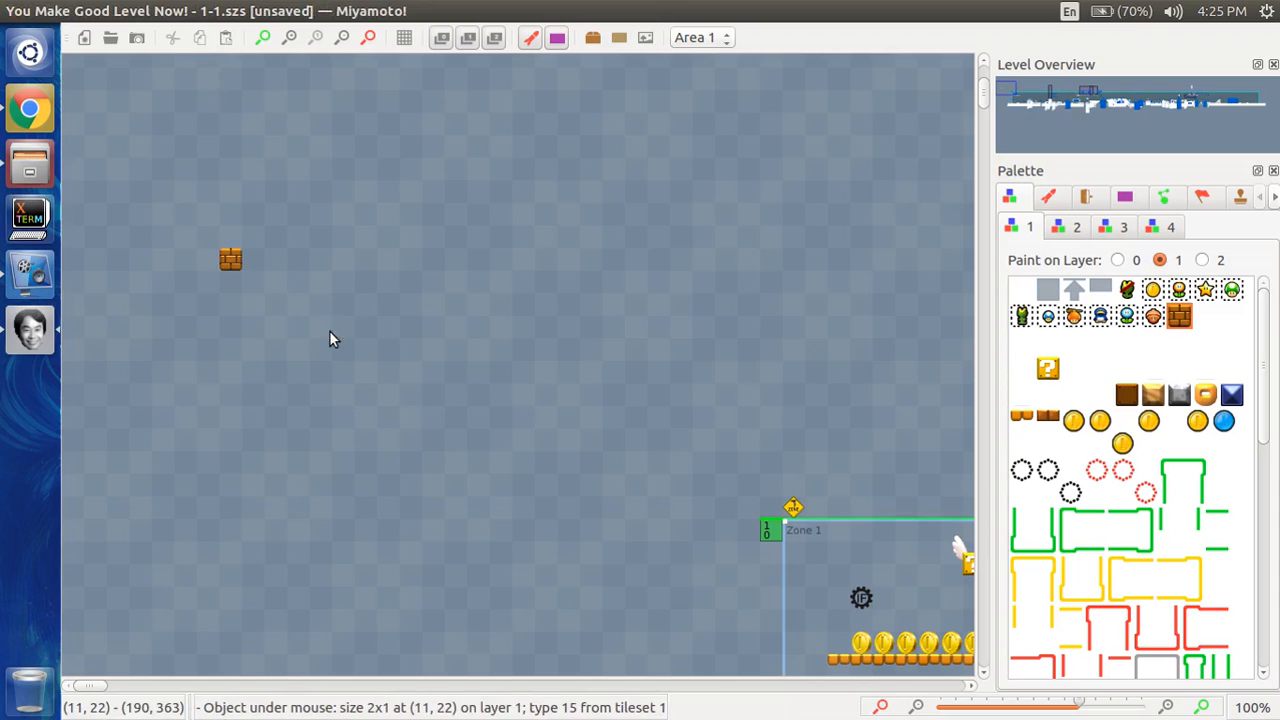
- Paste a copy of the single brick, move it away from the original, and delete both bricks
click(226, 37)
scroll(229, 137, up, 1)
drag(227, 83, 404, 352)
key(Delete)
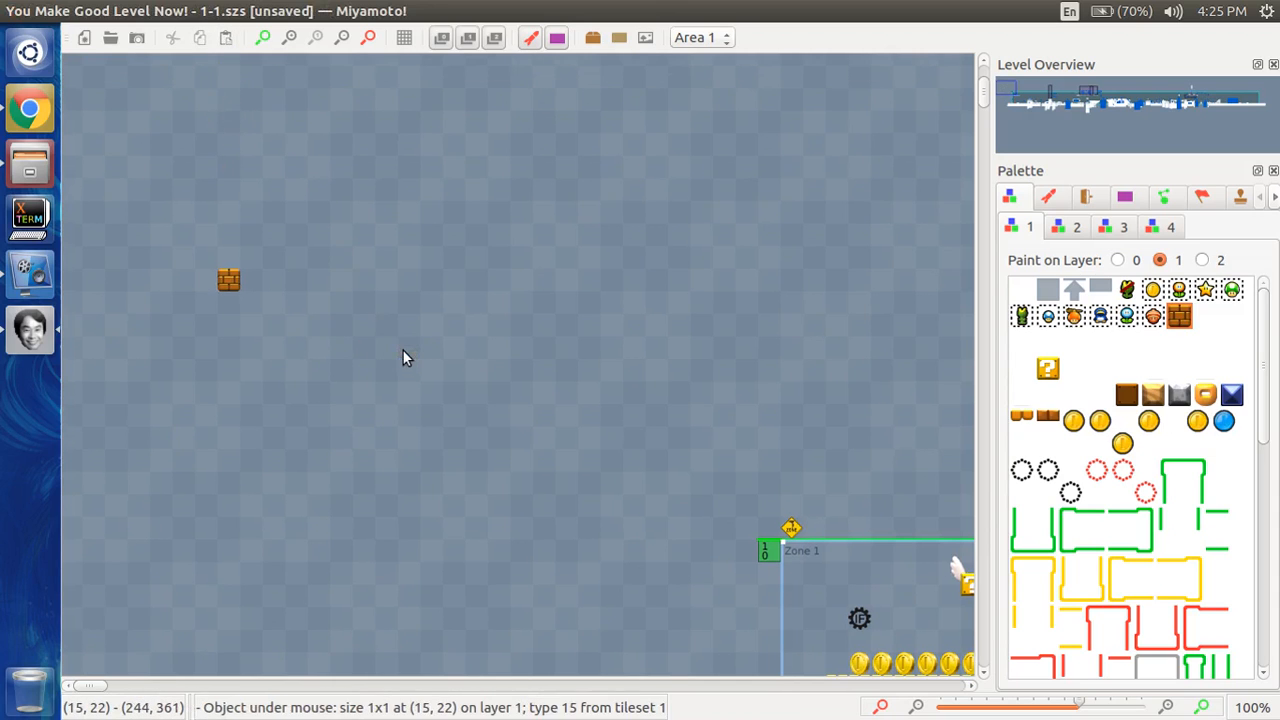
click(229, 281)
key(Delete)
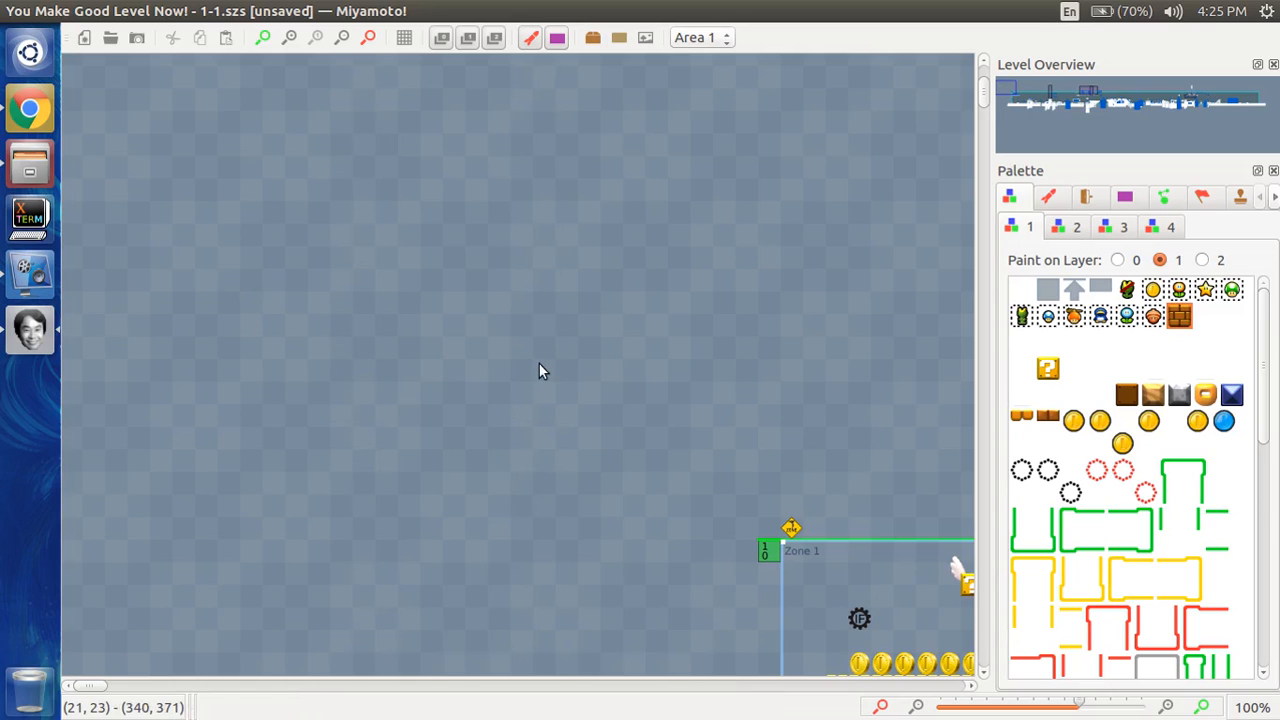
- Go through the screenshot sources Current Screen, All Zones and Zone 1 at the level start, and cancel without taking a screenshot
scroll(218, 150, down, 5)
scroll(218, 150, right, 5)
scroll(212, 146, down, 3)
scroll(212, 146, right, 6)
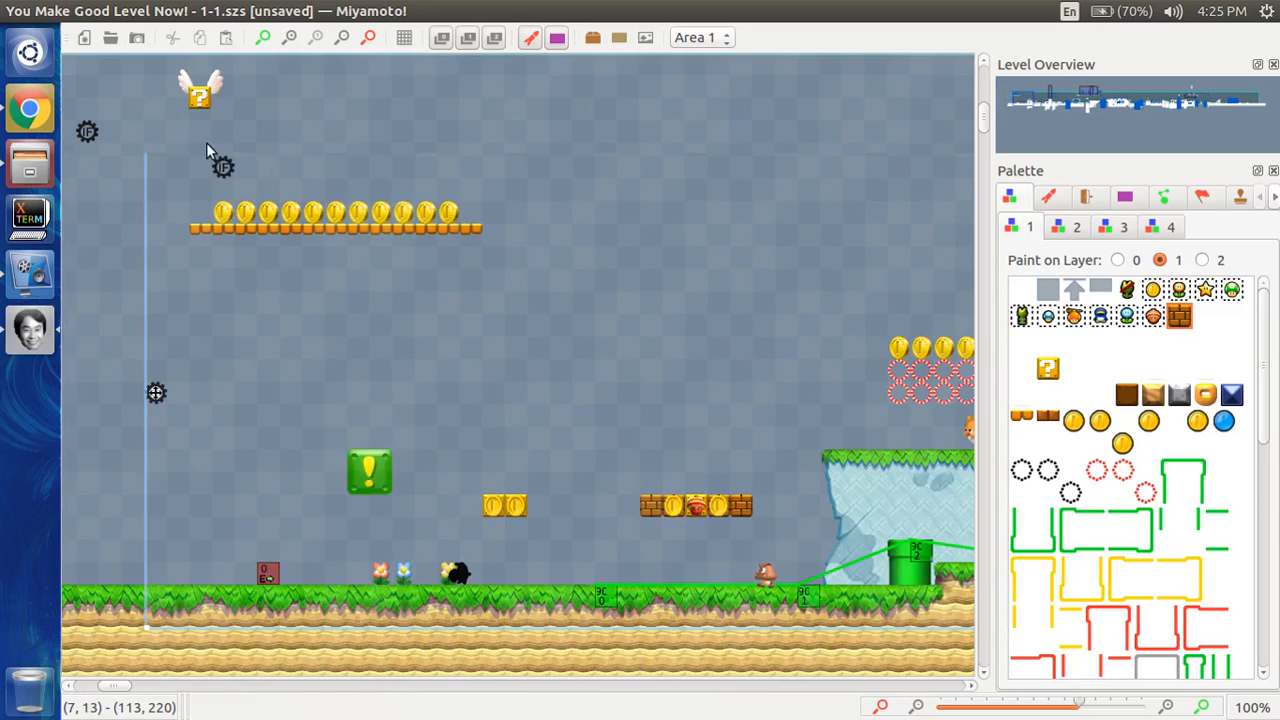
click(136, 45)
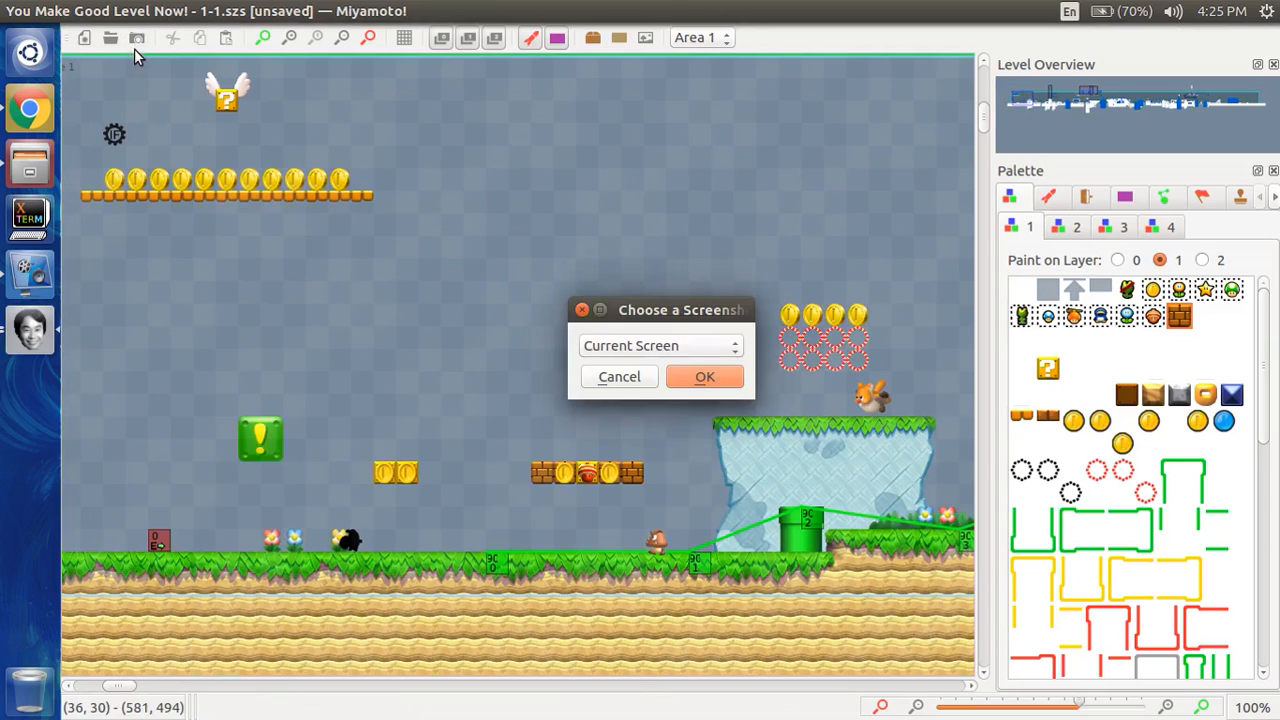
click(684, 352)
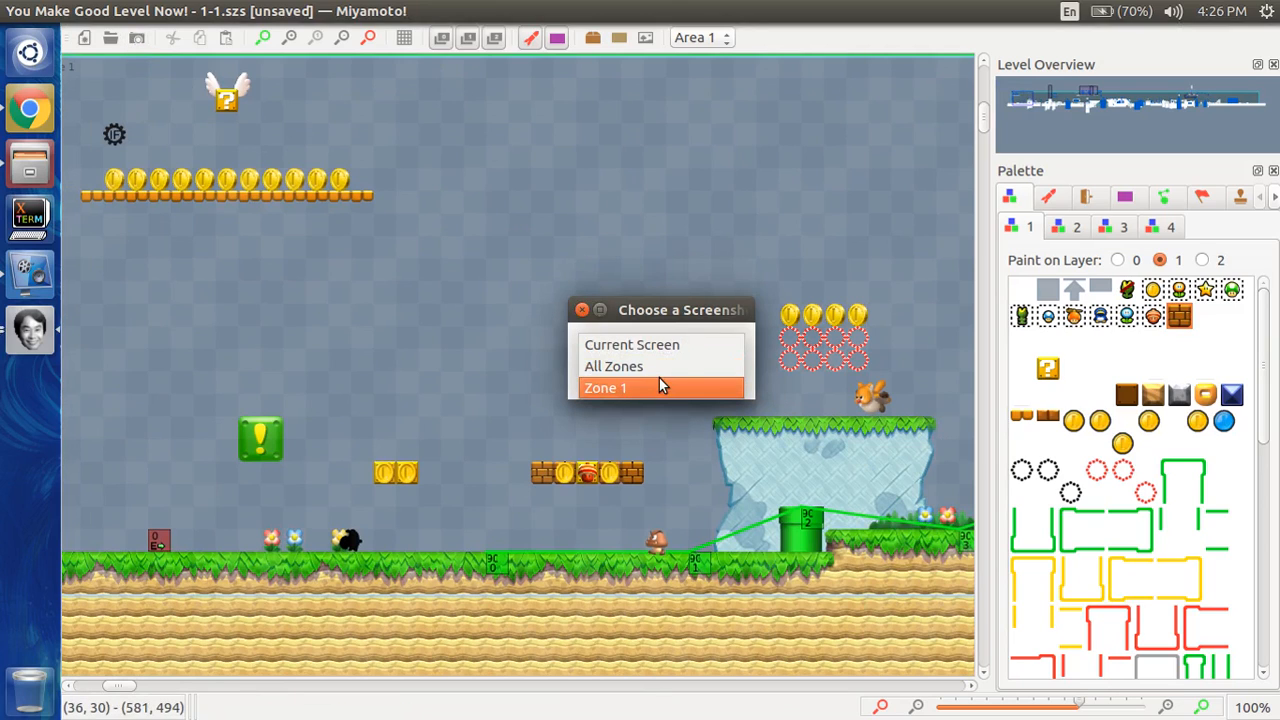
click(680, 350)
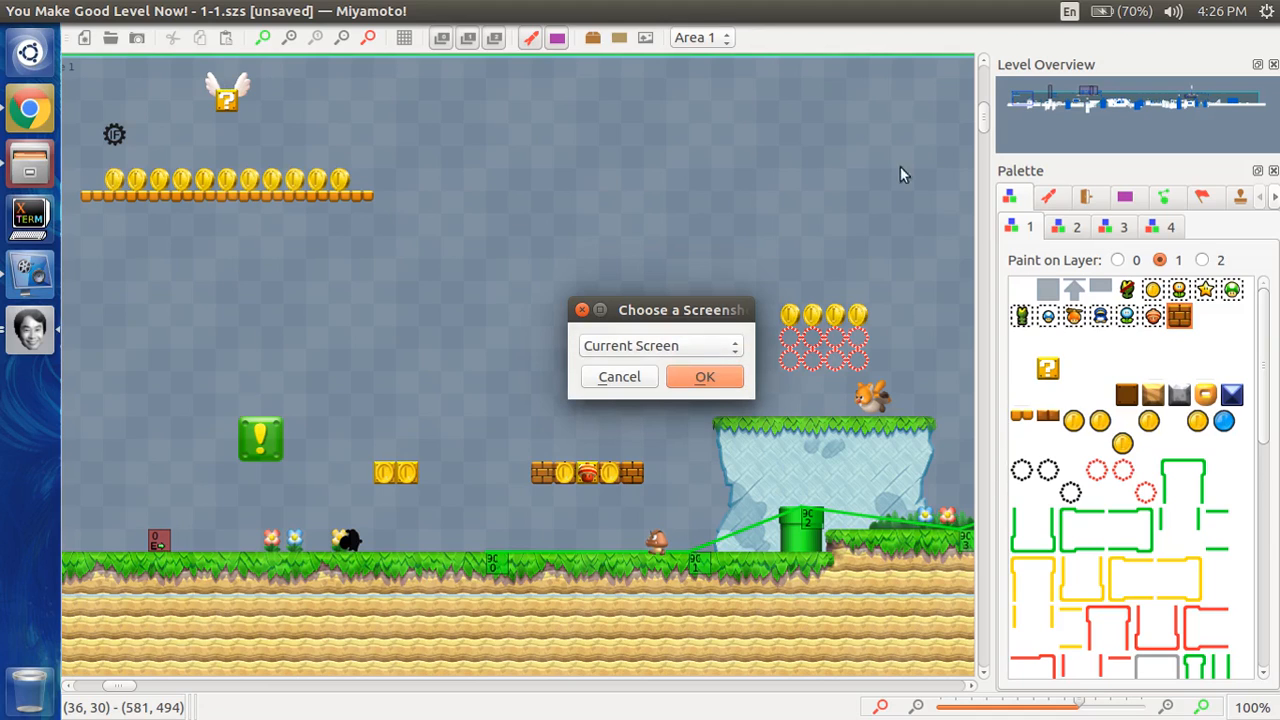
click(588, 341)
click(603, 368)
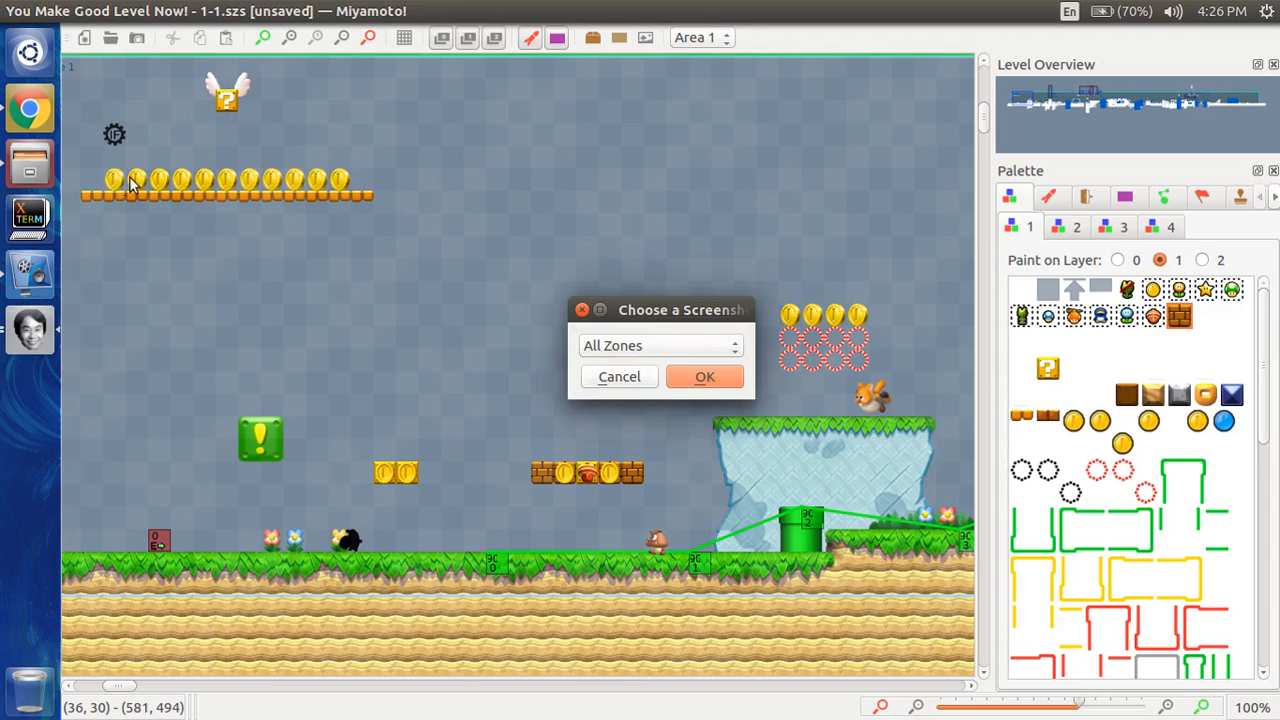
click(683, 342)
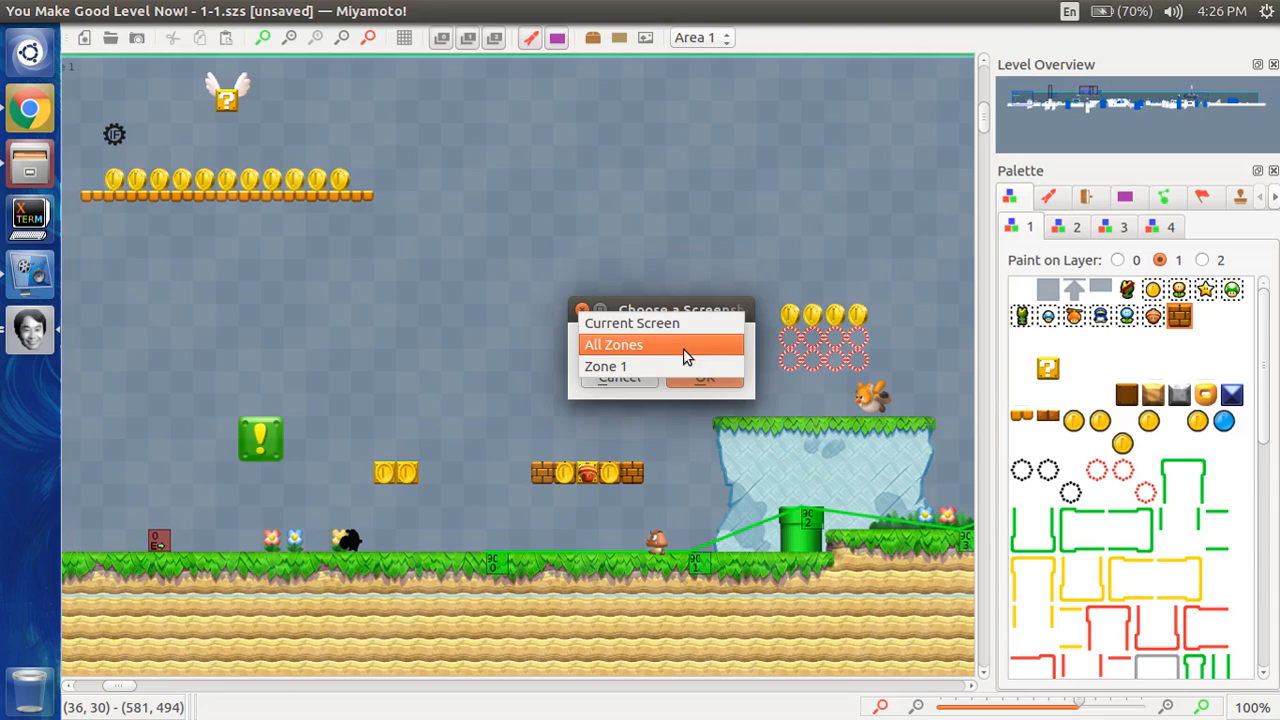
click(669, 369)
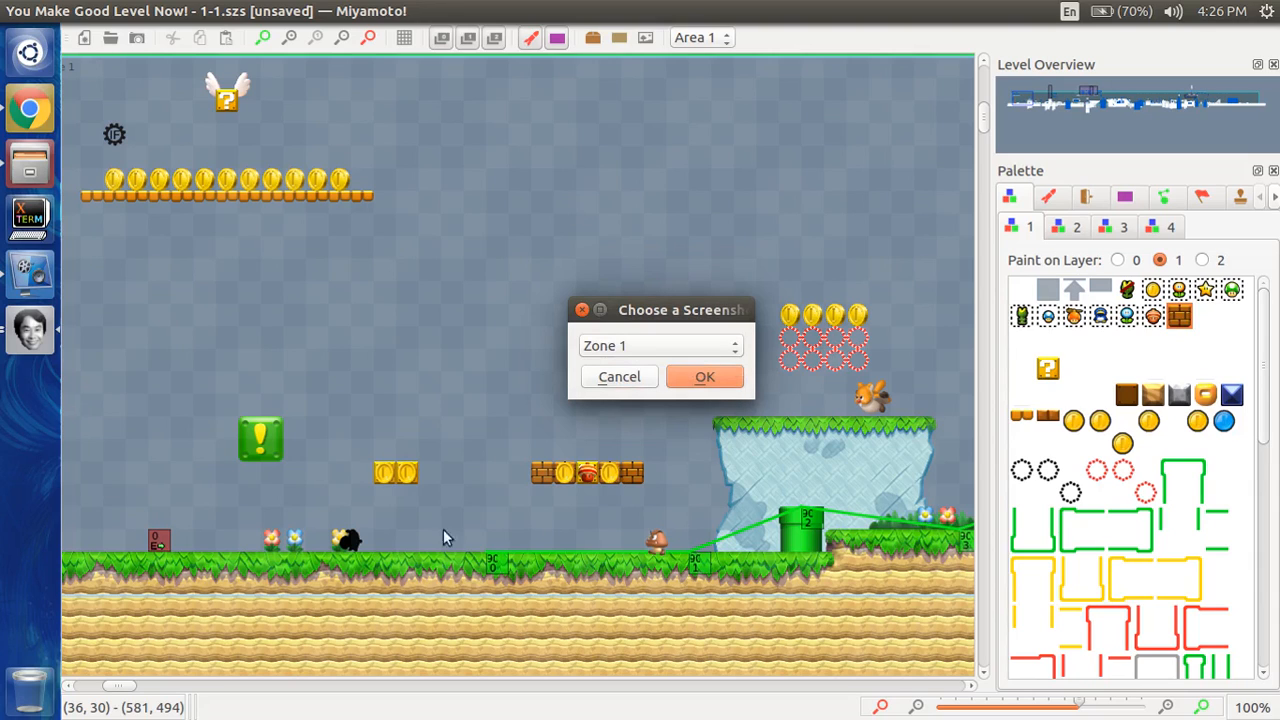
click(612, 381)
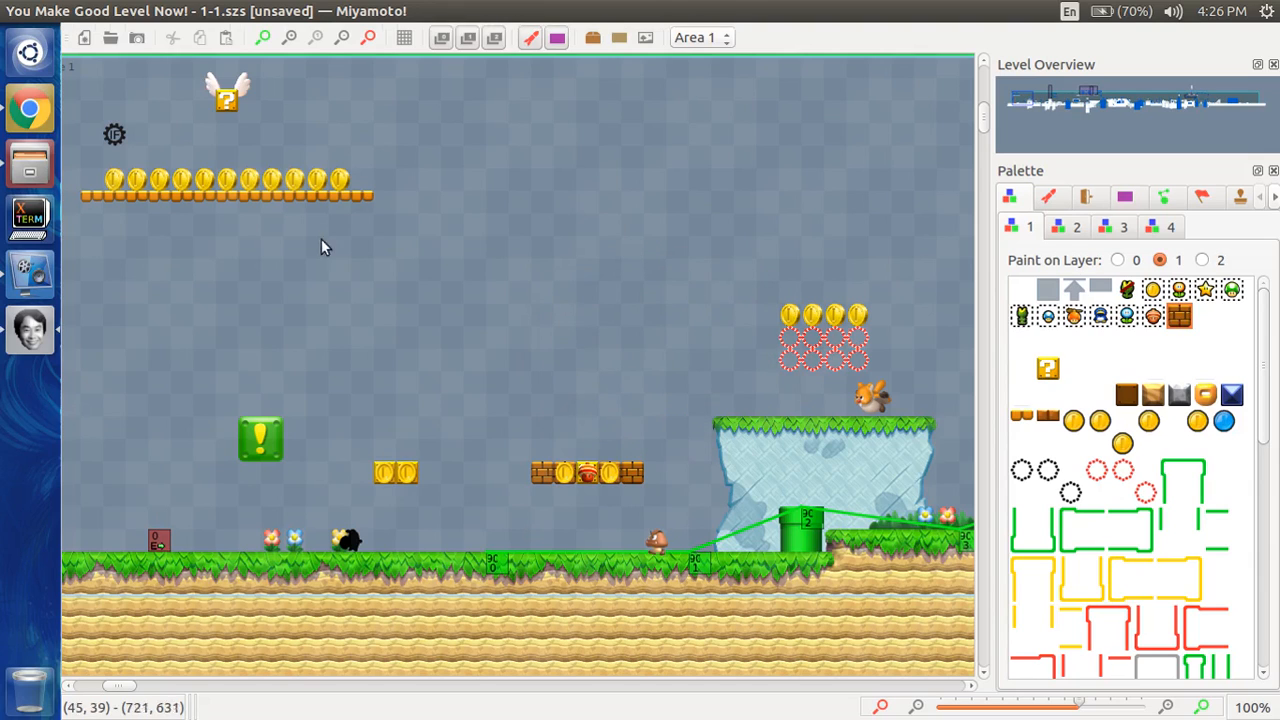
- Open the first Layer-Cake Desert level (Layer-Cake Desert-1) from world W2 in place of level 1-1
click(110, 40)
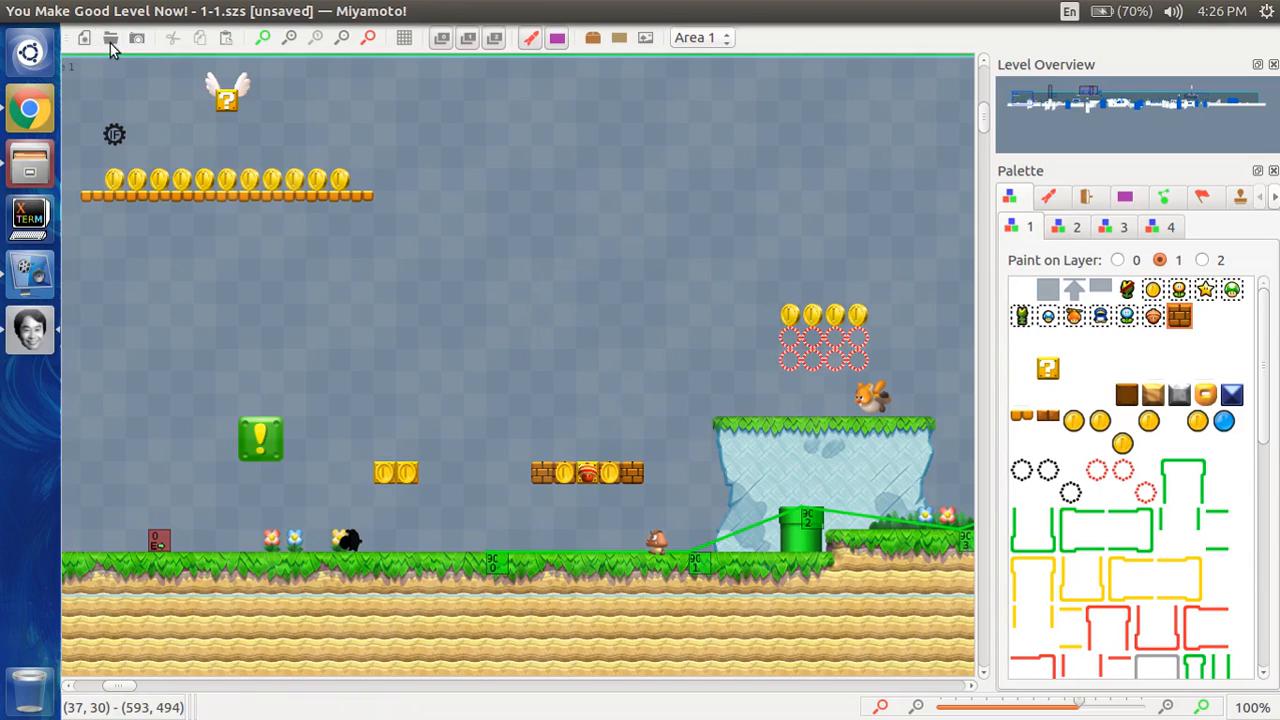
click(616, 391)
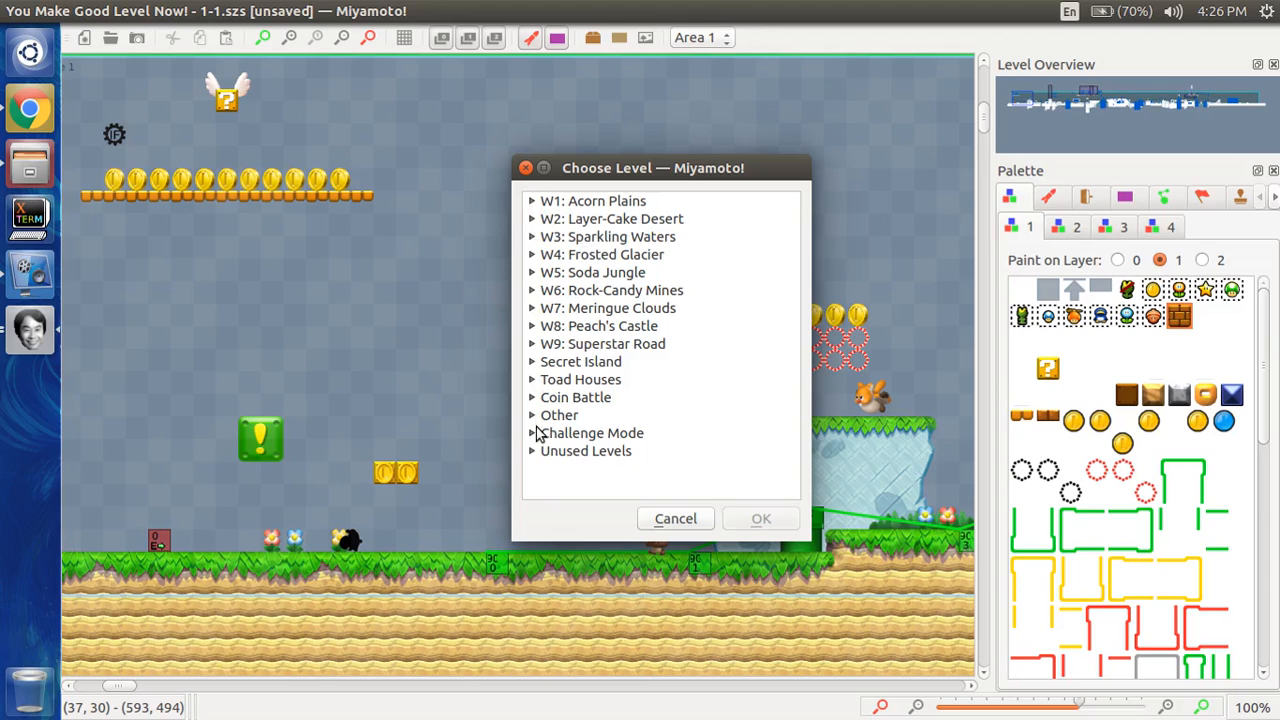
click(532, 219)
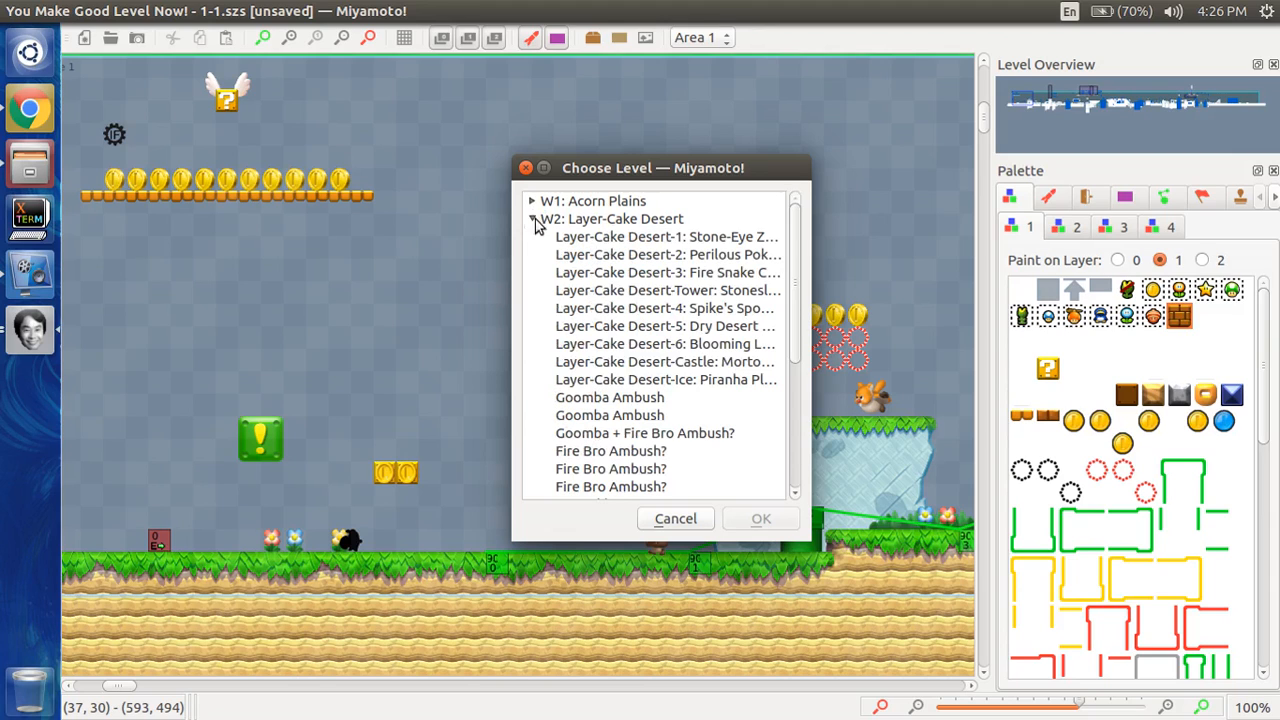
scroll(716, 332, down, 5)
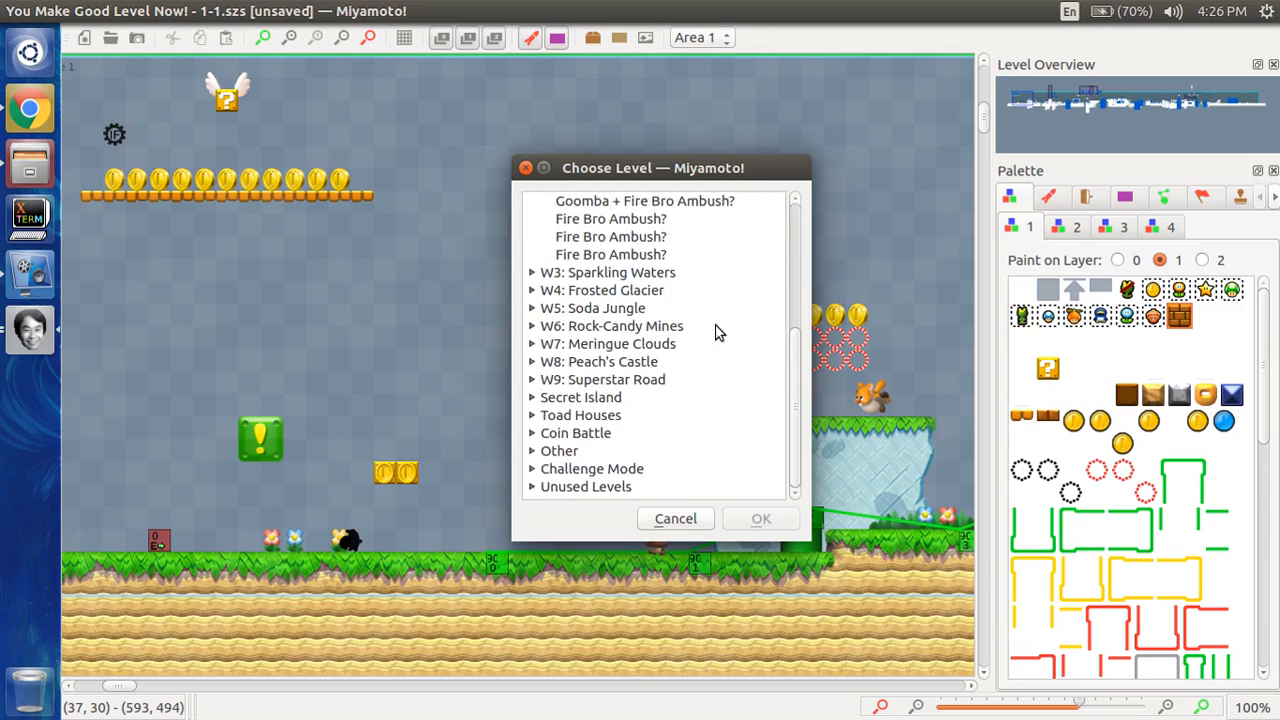
scroll(704, 326, up, 5)
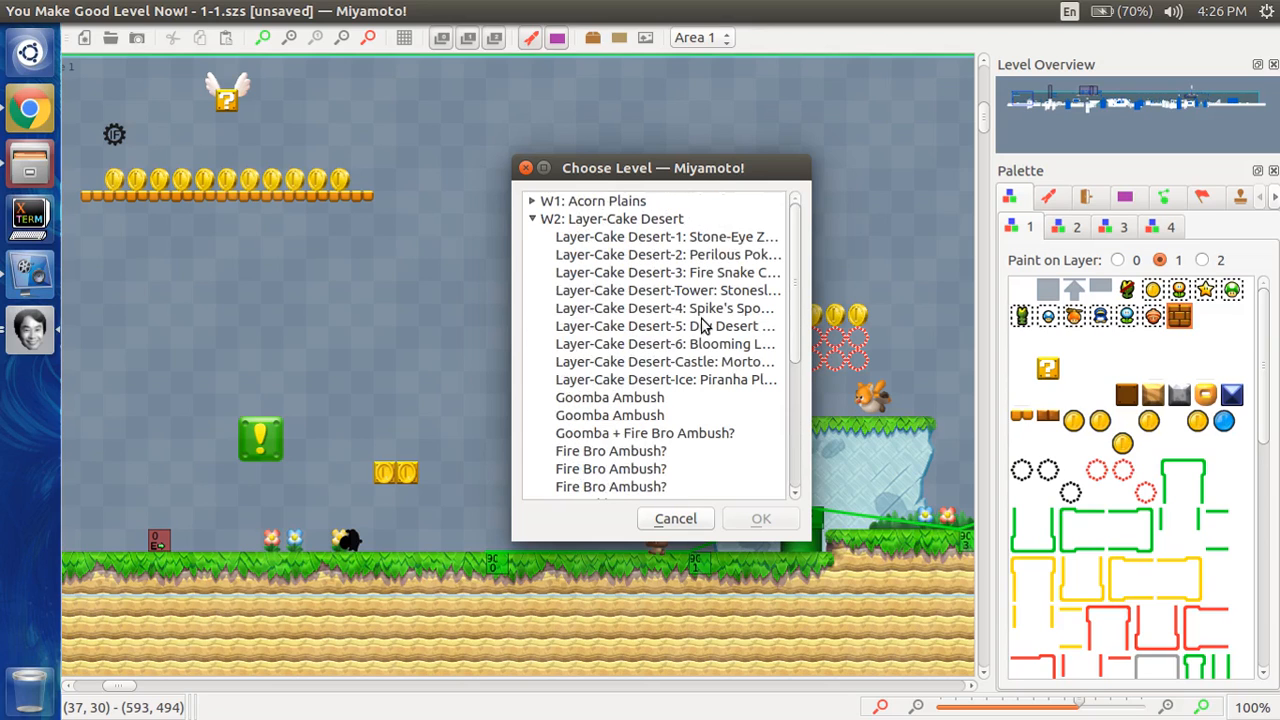
double_click(658, 240)
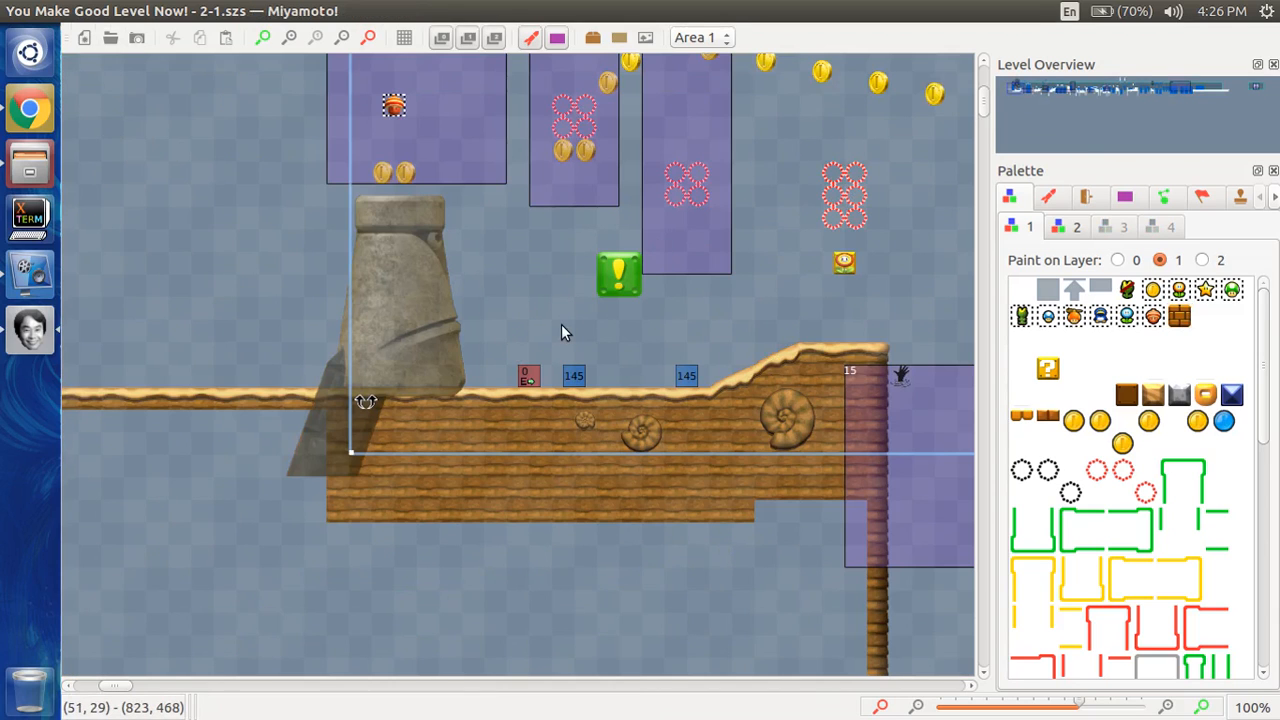
- Examine the opening stretch of level 2-1, including the stone statues, coins, locations and the level entrance
scroll(561, 326, right, 2)
scroll(561, 326, right, 6)
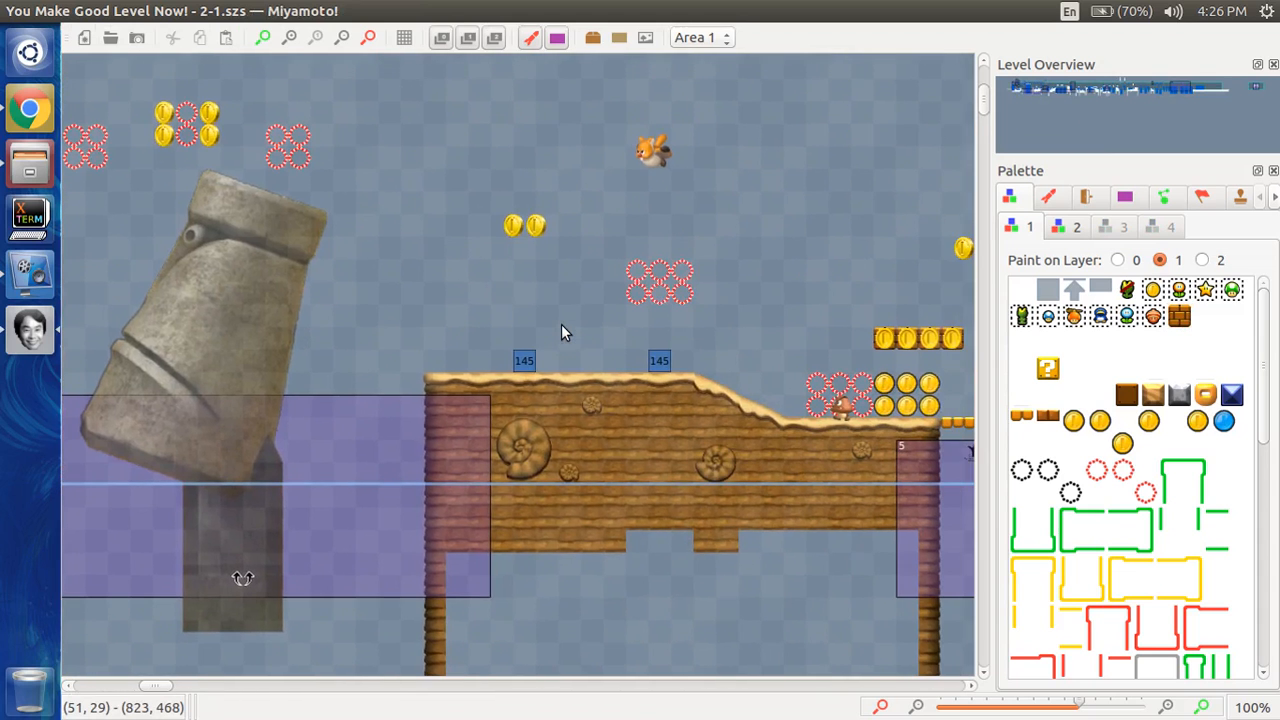
scroll(561, 326, left, 3)
scroll(561, 333, up, 2)
scroll(561, 333, left, 2)
scroll(561, 333, right, 3)
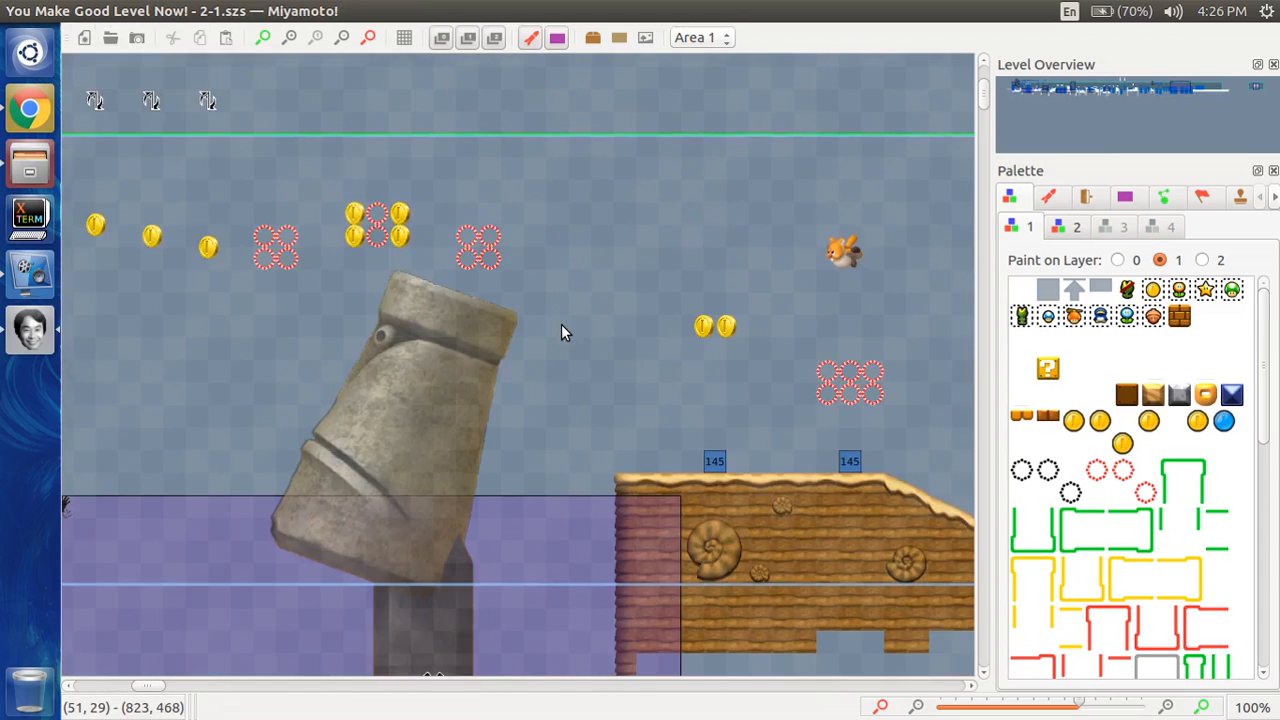
scroll(561, 325, right, 6)
scroll(561, 325, down, 1)
scroll(561, 325, left, 10)
scroll(561, 325, down, 1)
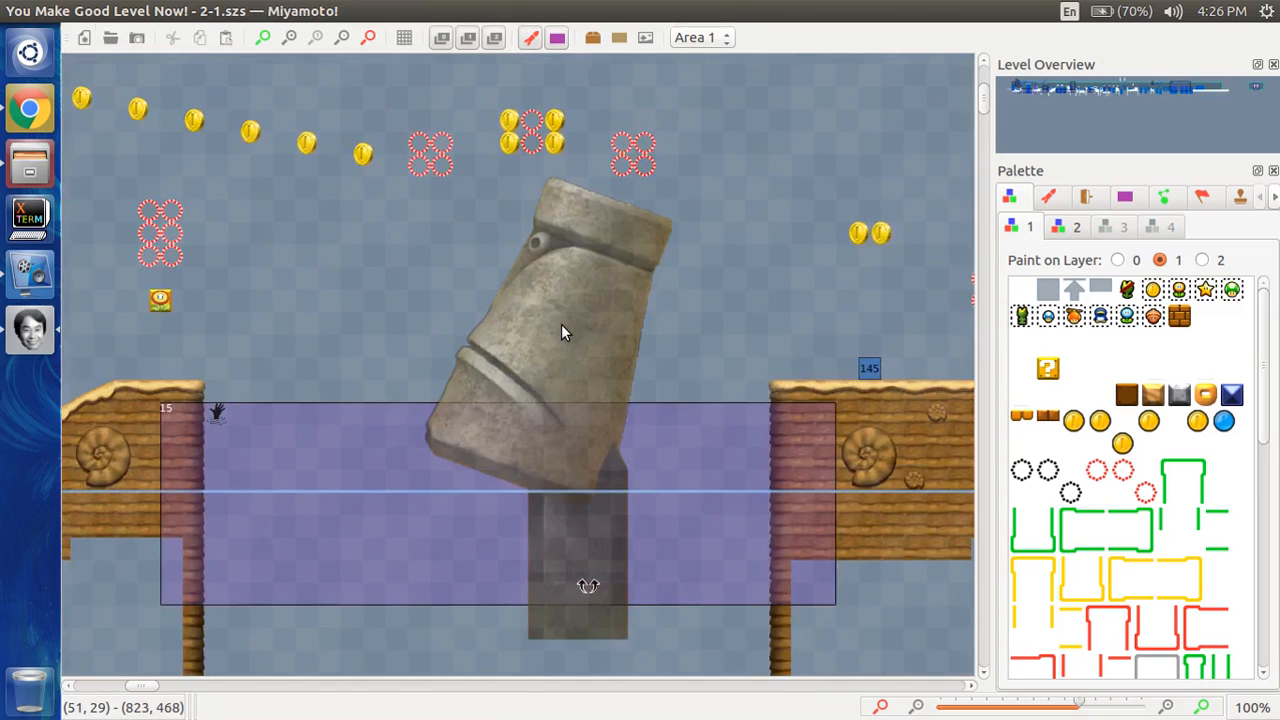
scroll(561, 333, left, 8)
scroll(561, 333, down, 2)
scroll(561, 333, right, 4)
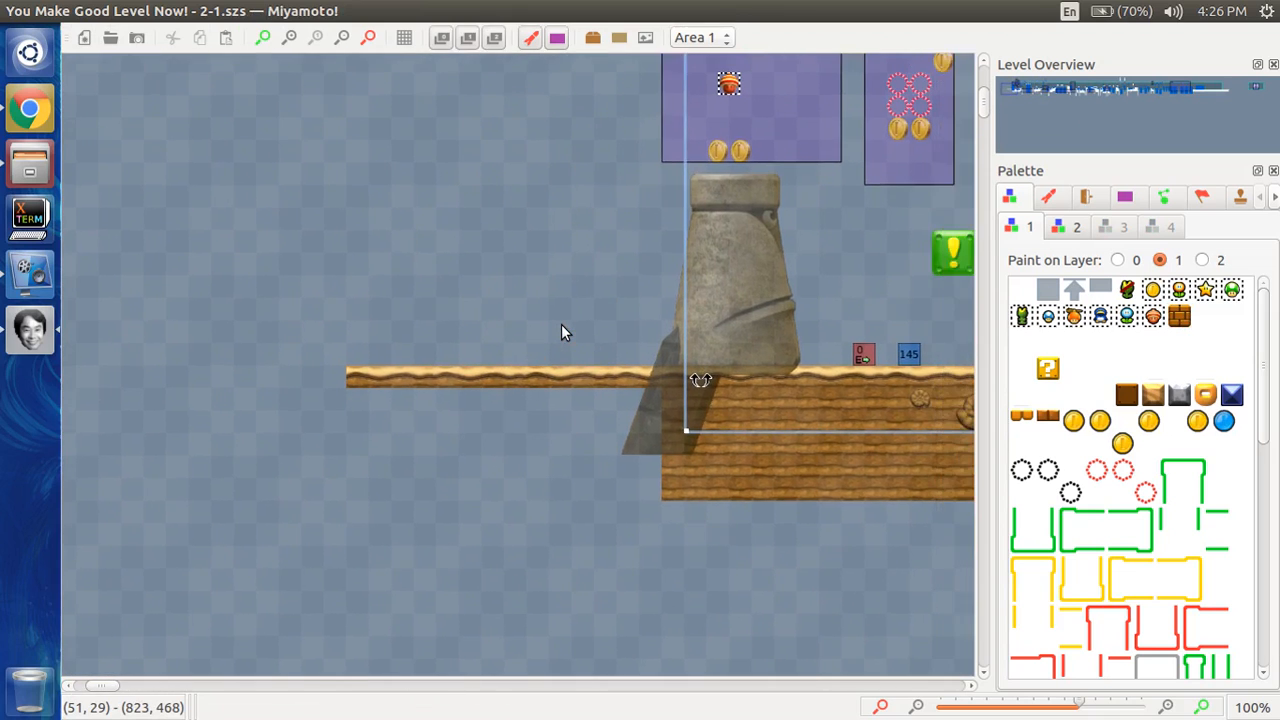
scroll(561, 333, up, 2)
scroll(561, 333, right, 5)
scroll(561, 333, up, 1)
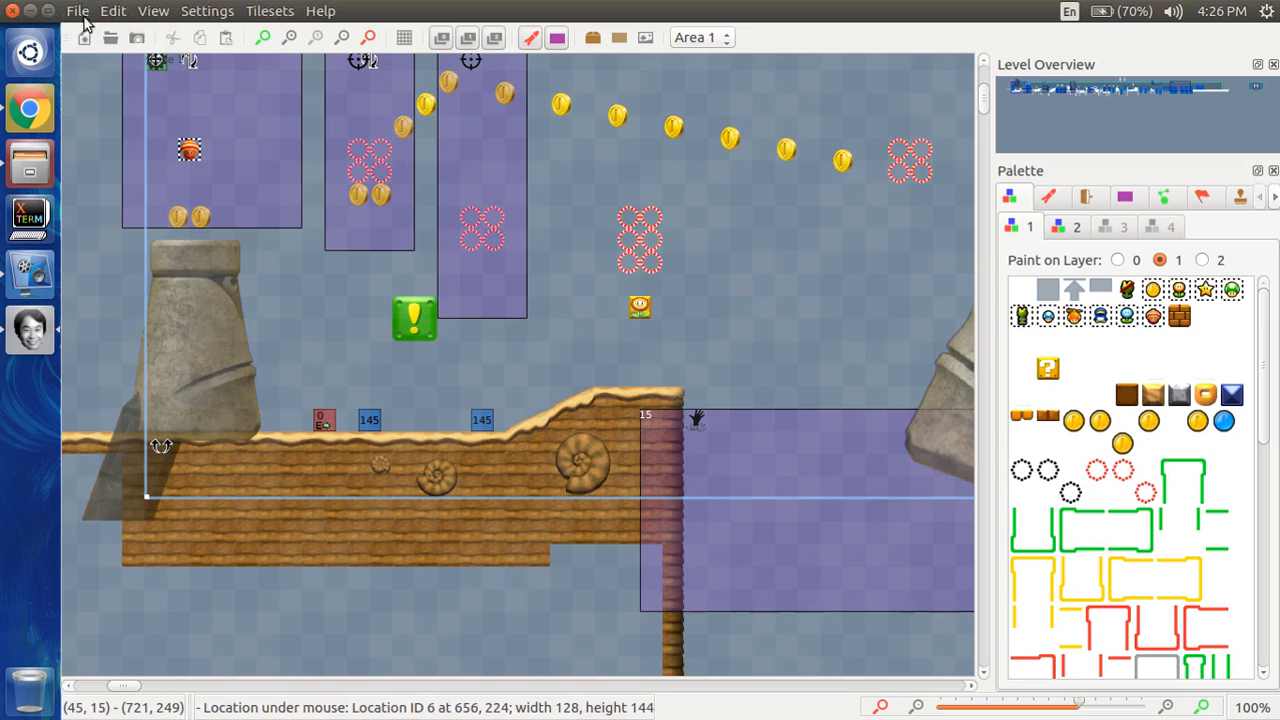
- Create a new empty level and review the commands for editing the tilesets in slots 1 to 4
click(84, 40)
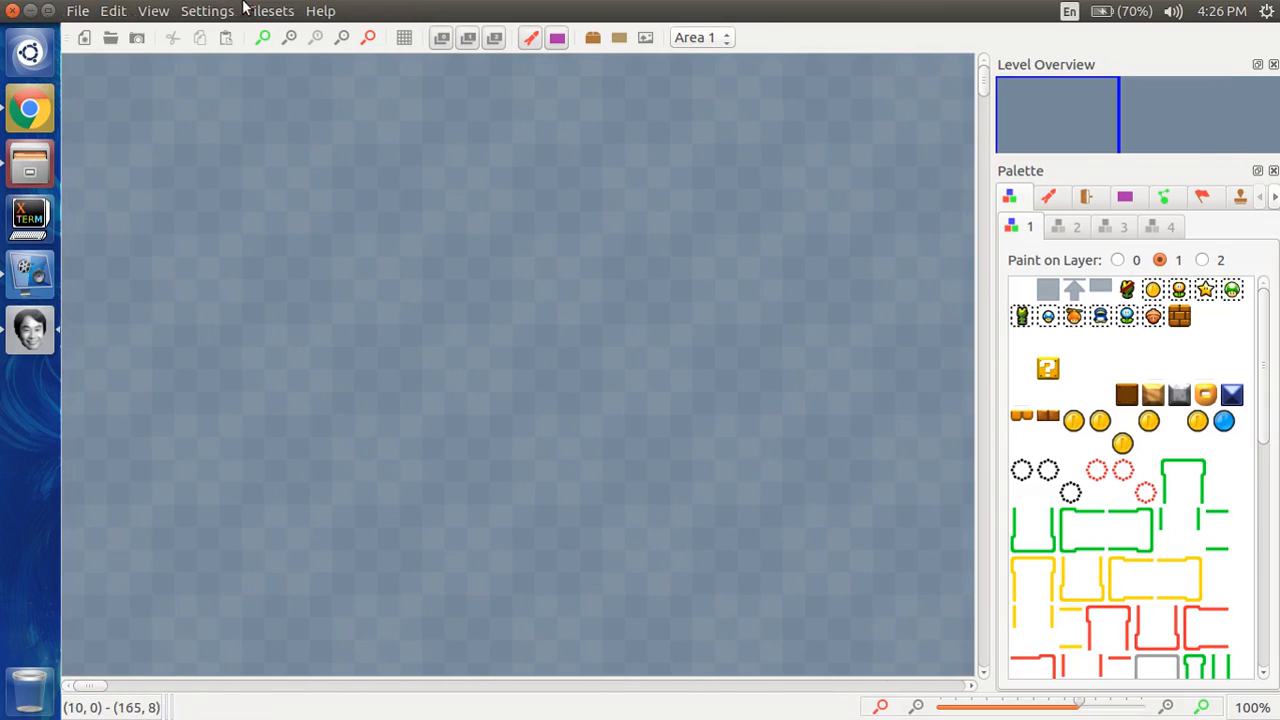
click(320, 11)
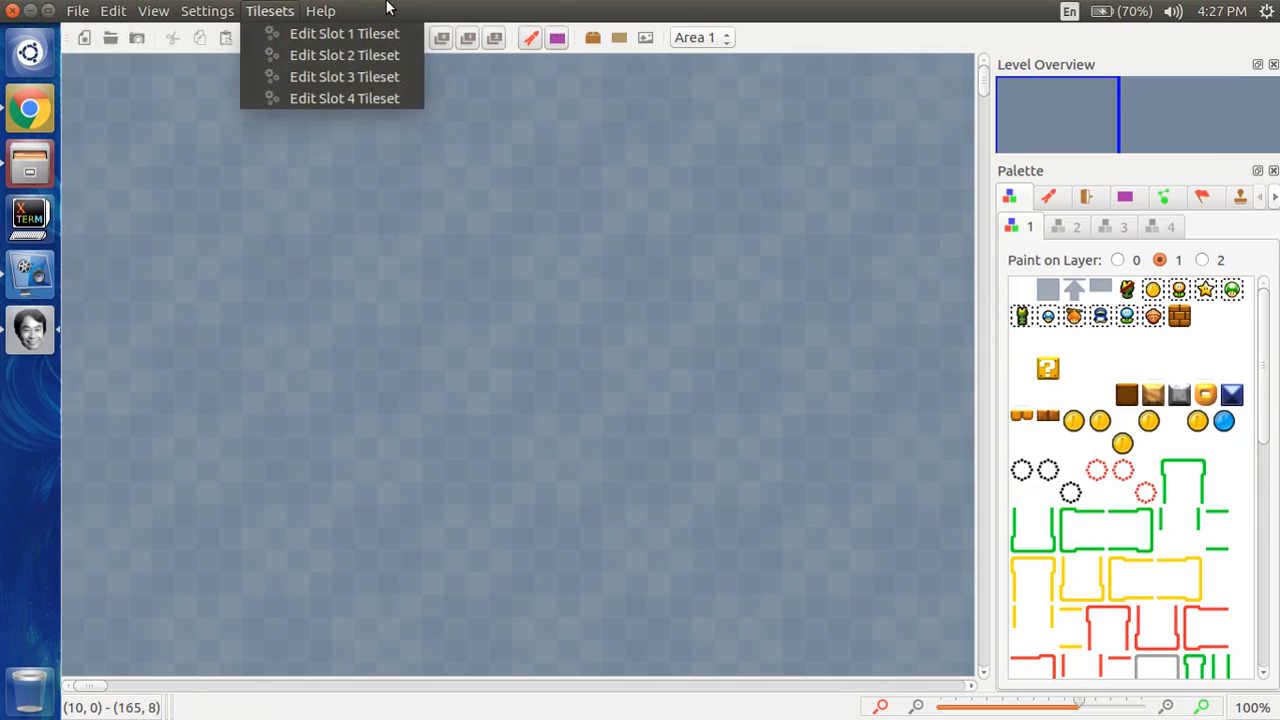
click(281, 8)
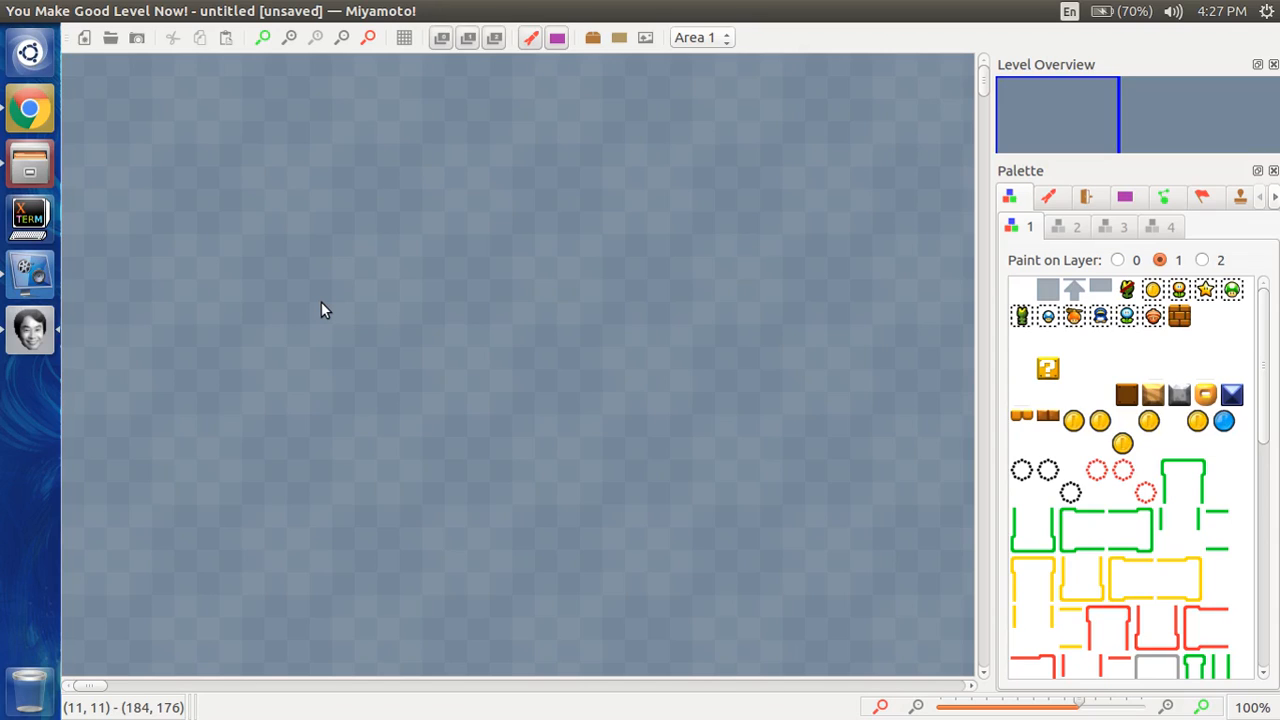
- Open the About Miyamoto! information and read through its description, credits and TODO list
click(334, 10)
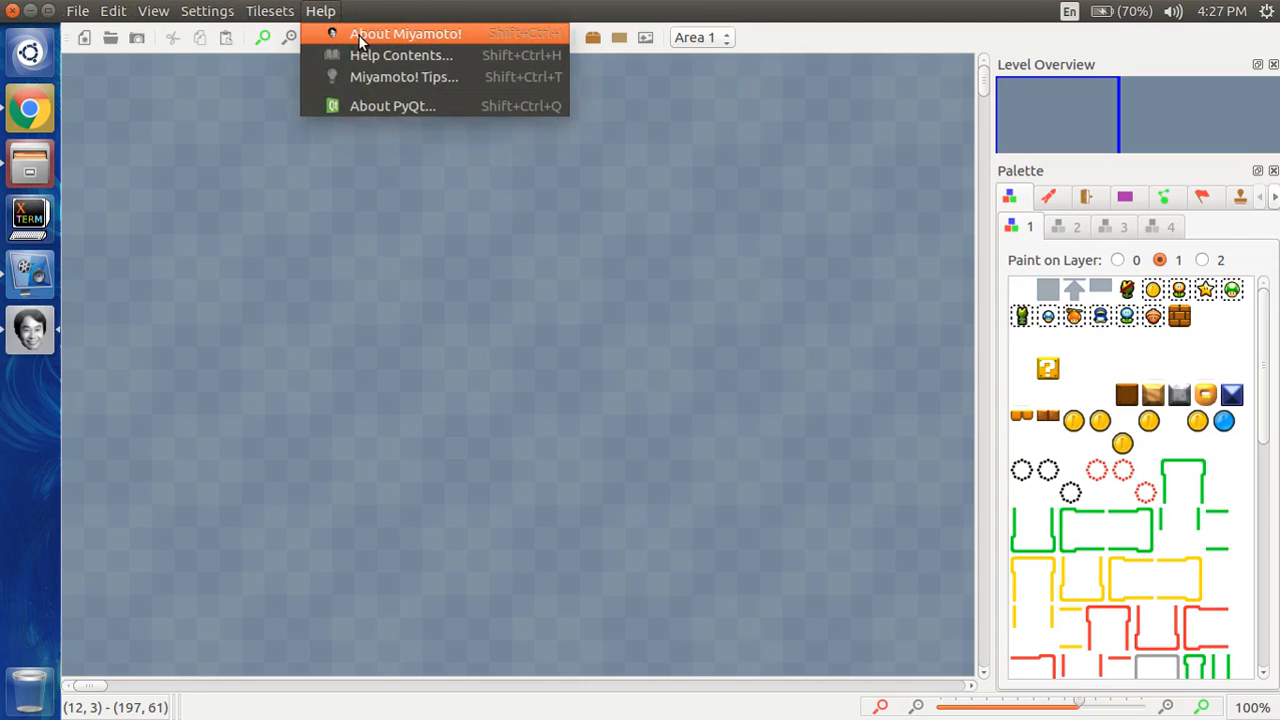
click(360, 38)
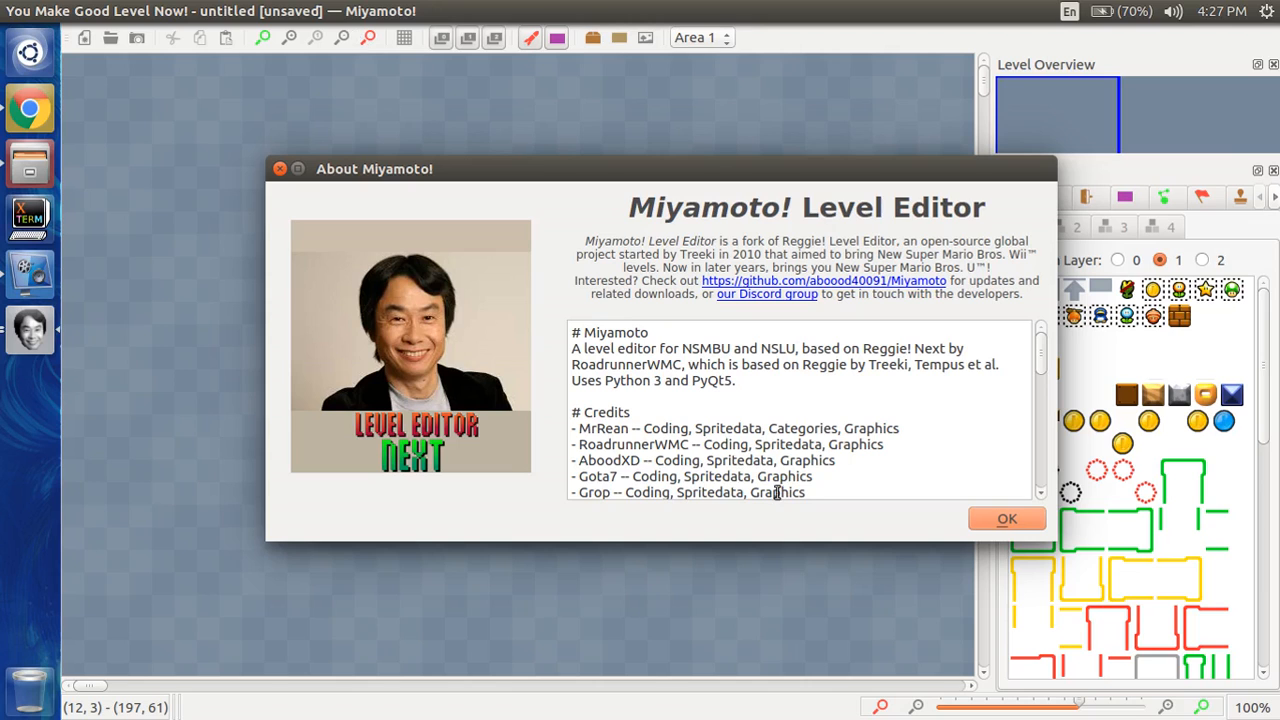
scroll(777, 437, down, 8)
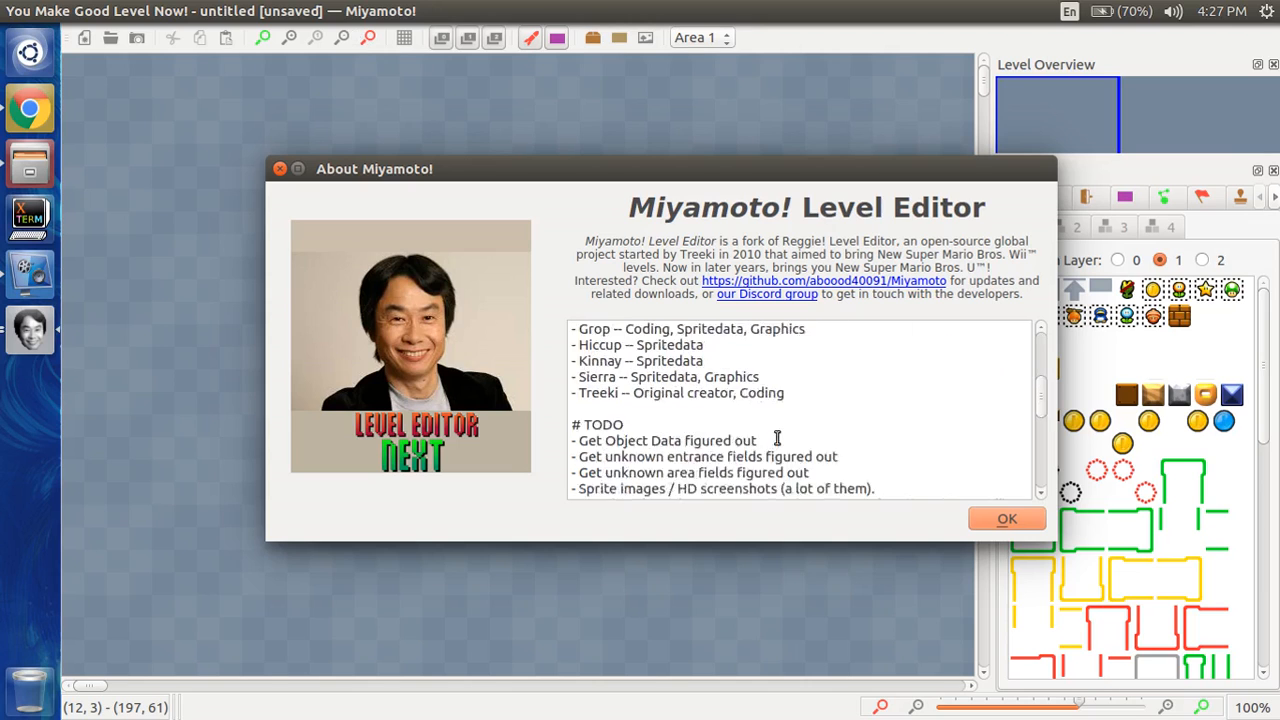
scroll(772, 437, up, 8)
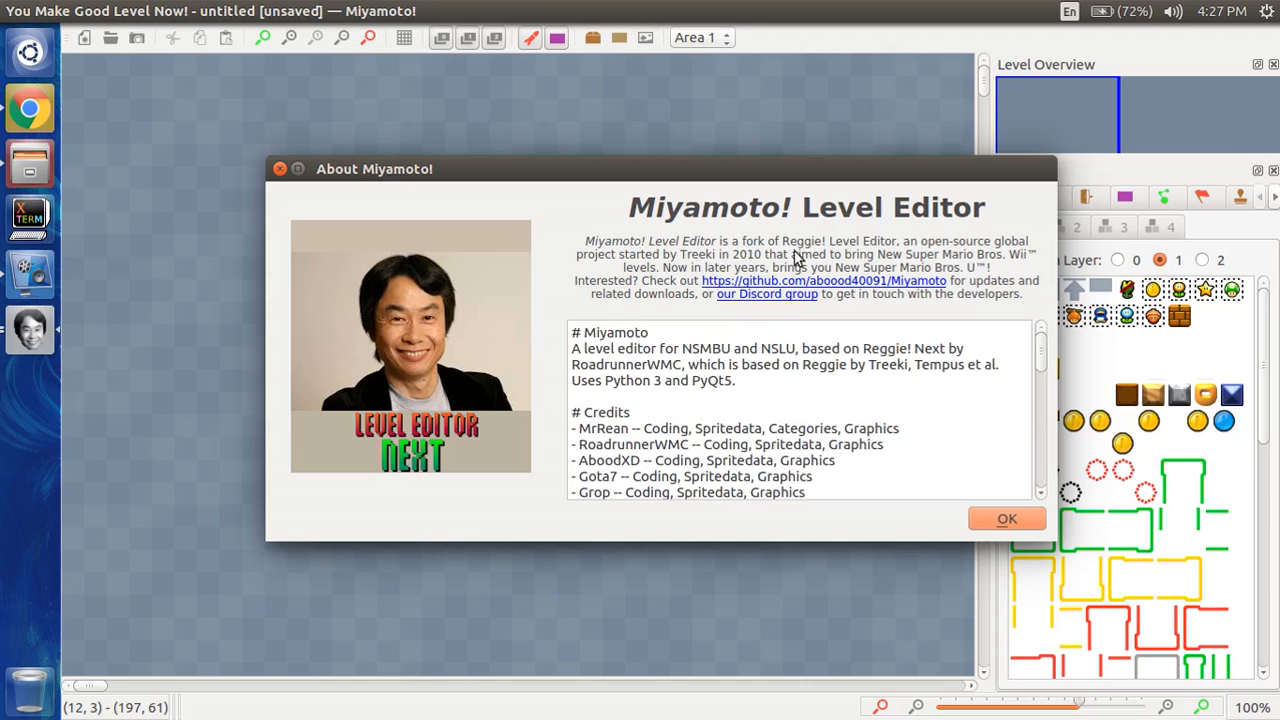
scroll(636, 363, down, 1)
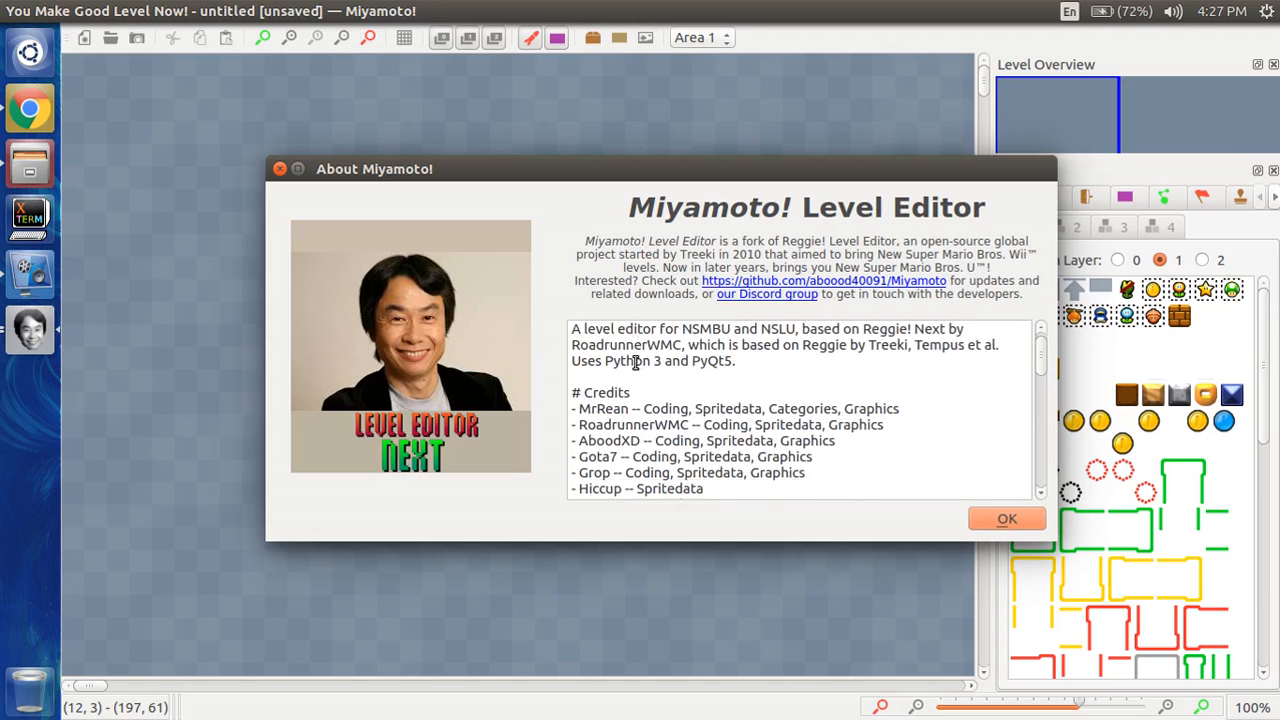
drag(576, 360, 743, 336)
click(736, 378)
scroll(735, 378, up, 1)
scroll(736, 378, up, 2)
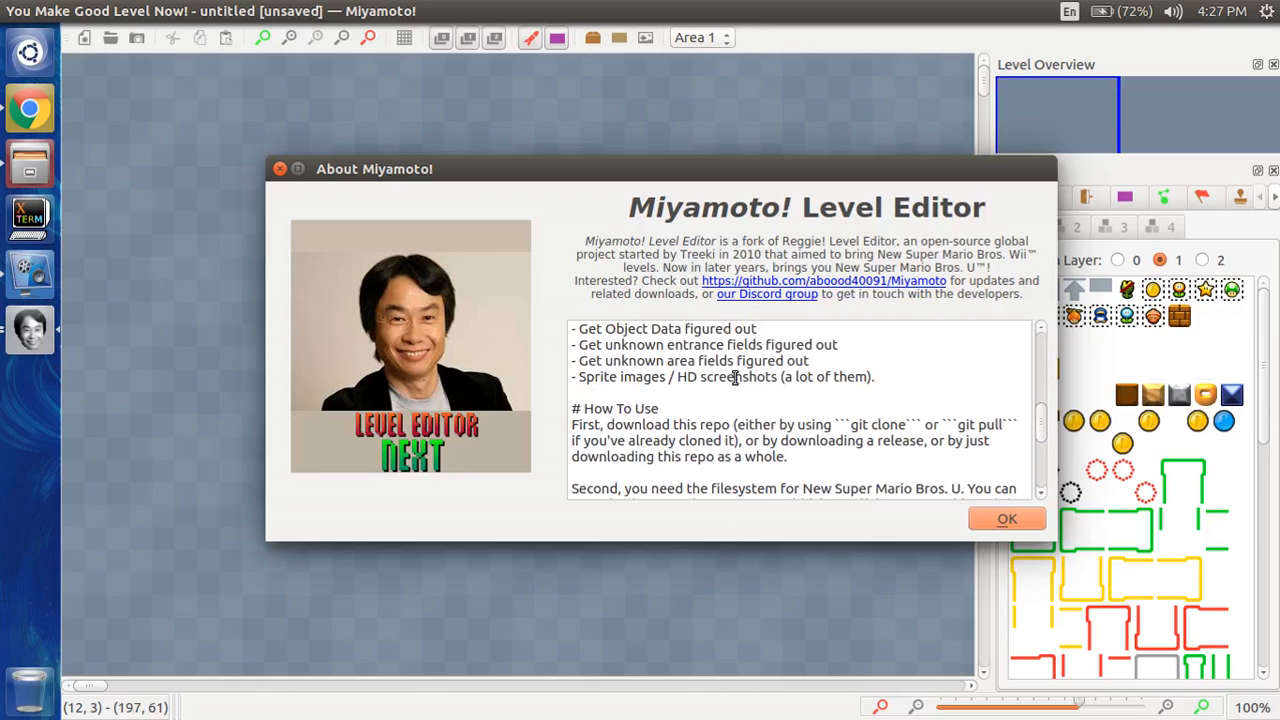
drag(832, 387, 714, 362)
click(713, 368)
scroll(713, 368, up, 5)
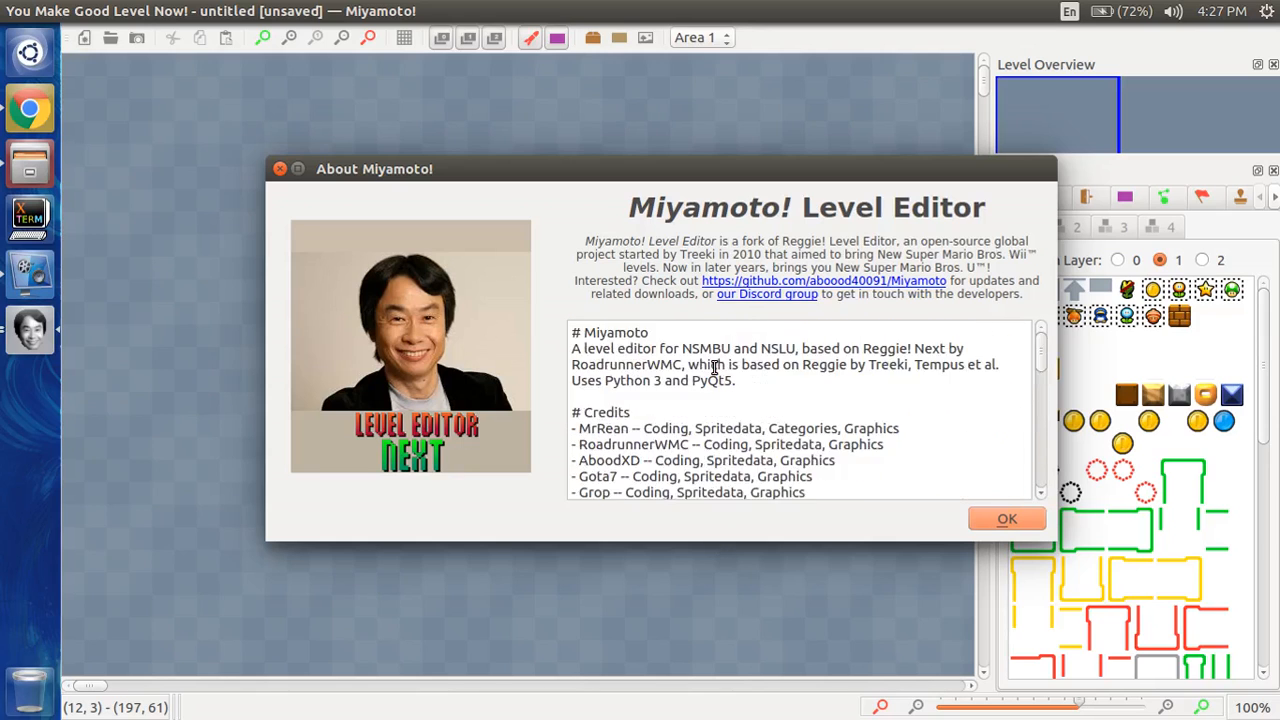
- Find readme.md in the Miyamoto_Linux folder, and return to the About Miyamoto! text to read its How To Use section
click(8, 173)
click(925, 345)
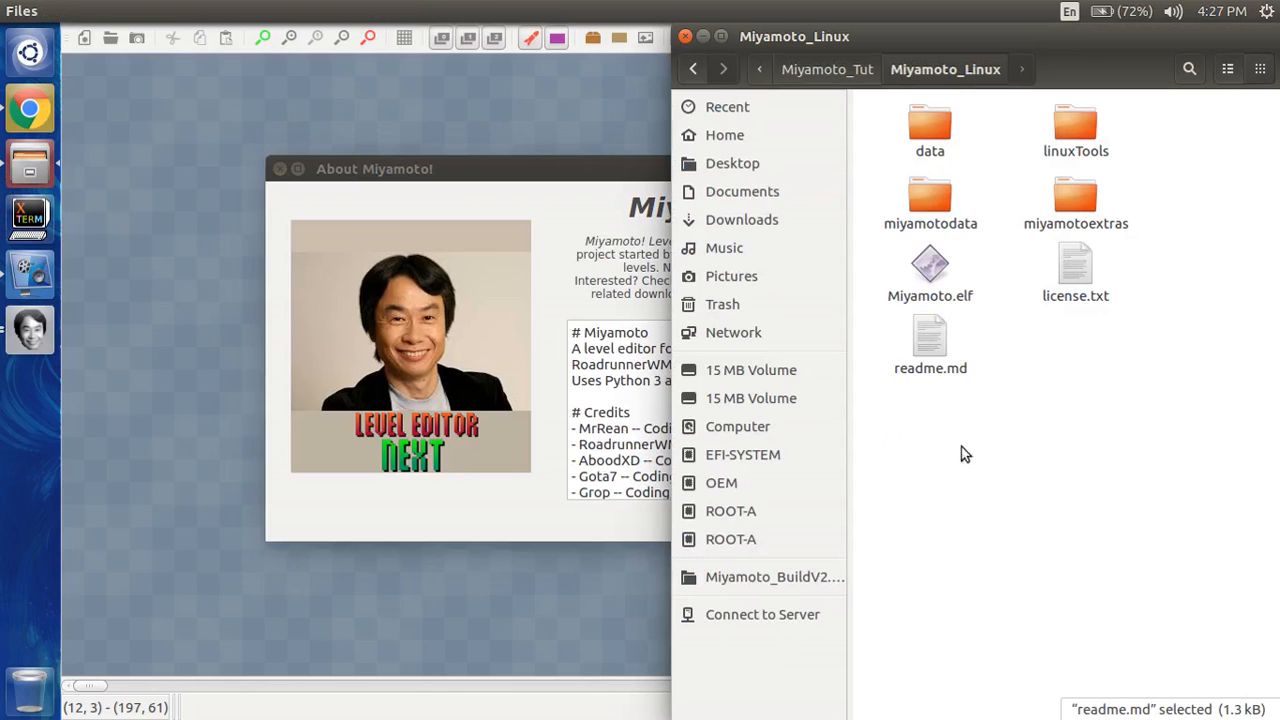
click(663, 409)
scroll(660, 410, down, 2)
scroll(660, 410, down, 9)
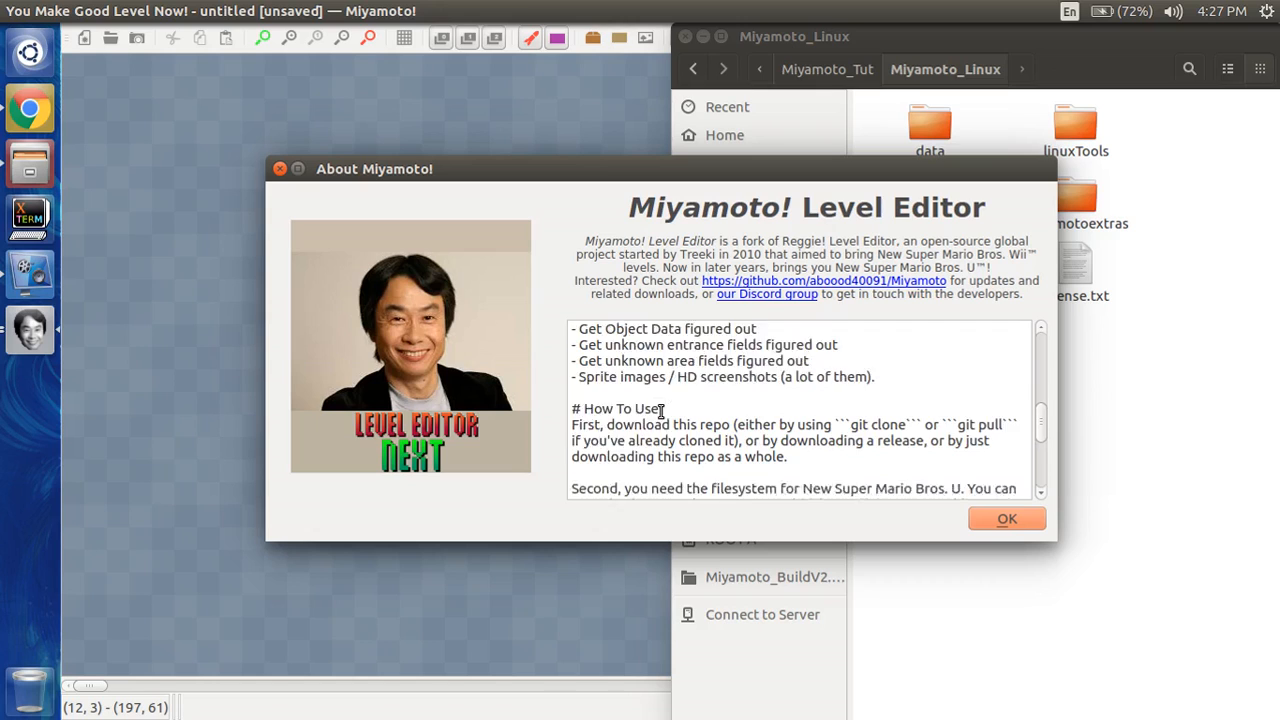
scroll(660, 410, down, 4)
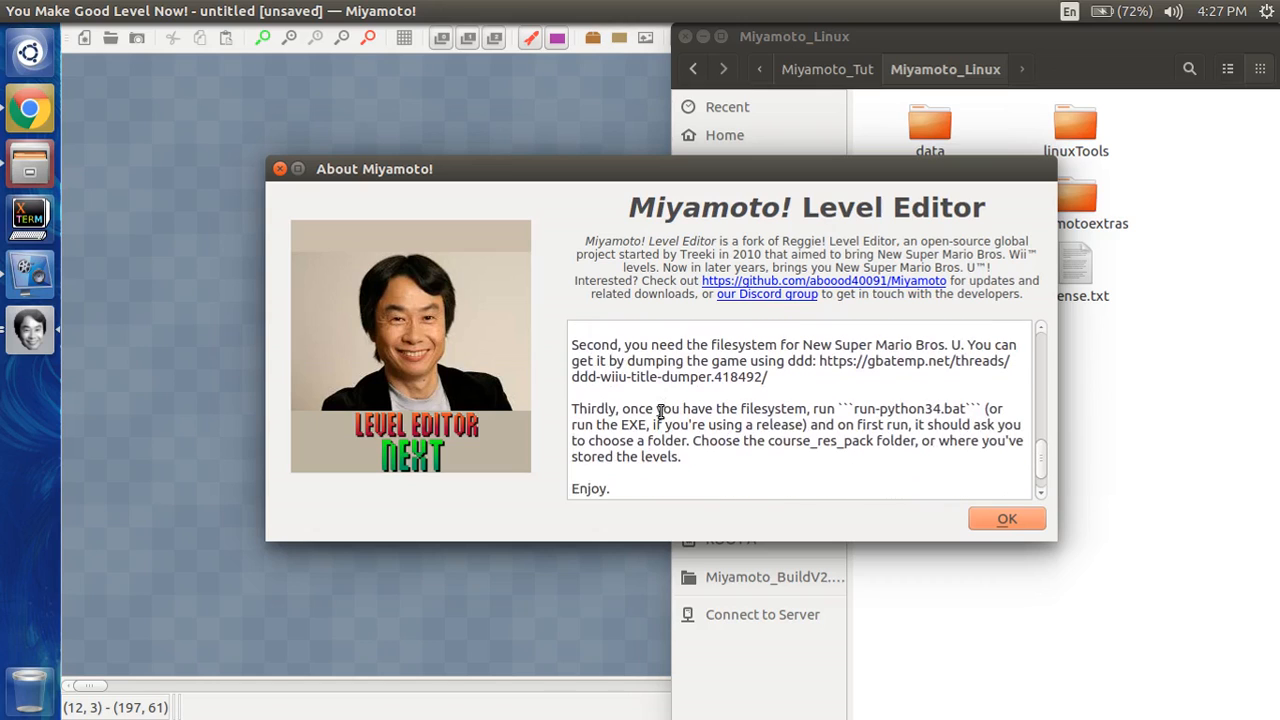
scroll(660, 412, up, 2)
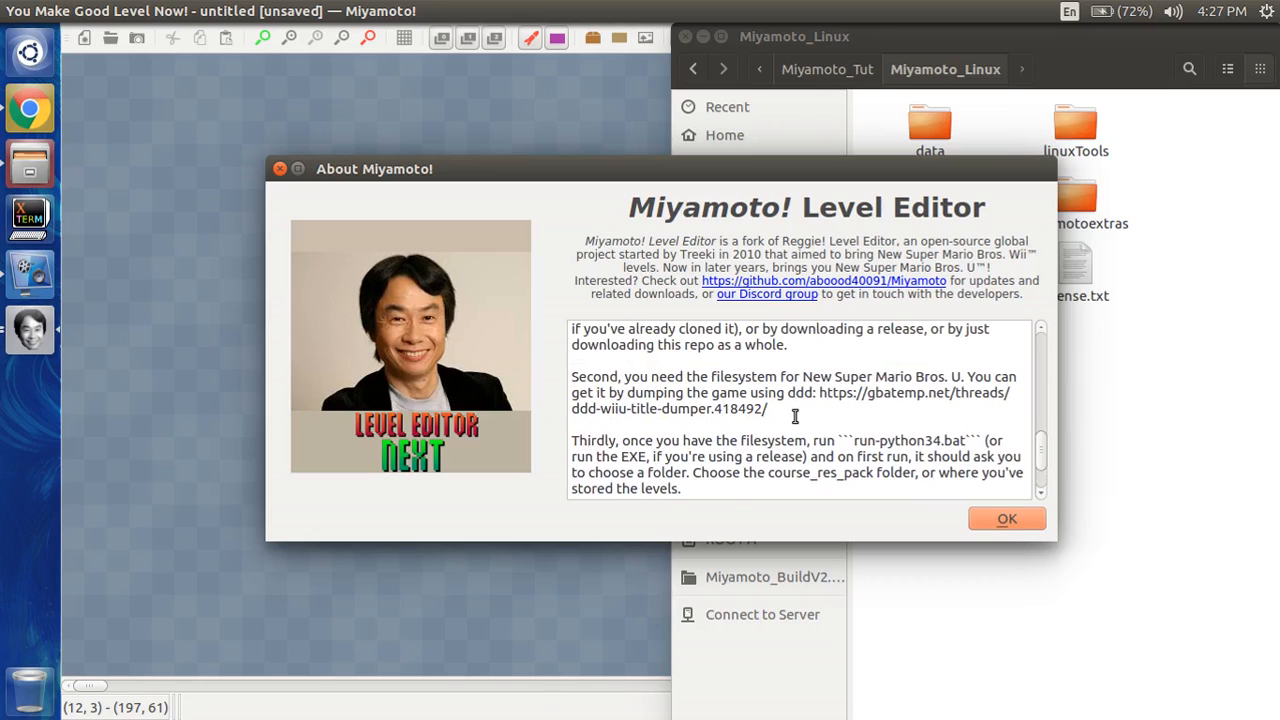
- Highlight the paragraph on getting the New Super Mario Bros. U filesystem with ddd, and close the About information
mouse_move(790, 411)
mouse_down()
mouse_move(576, 378)
mouse_move(789, 411)
mouse_up()
click(576, 378)
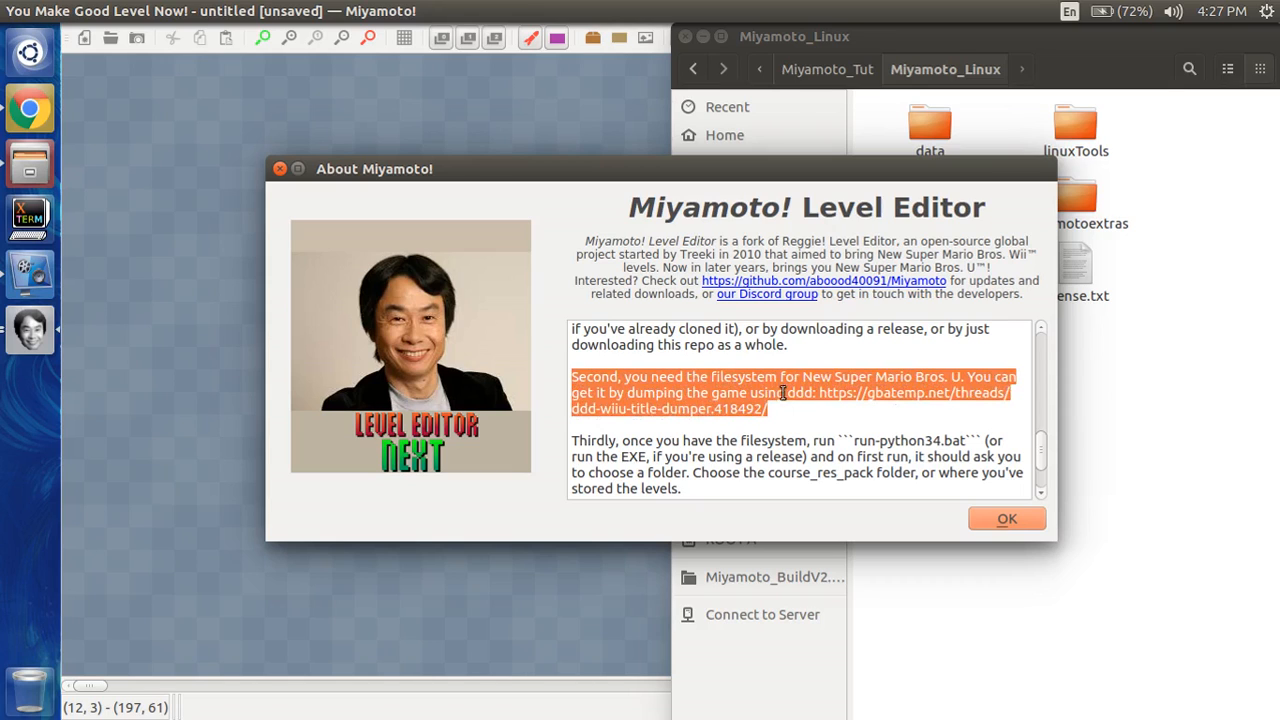
click(783, 393)
double_click(846, 401)
click(842, 408)
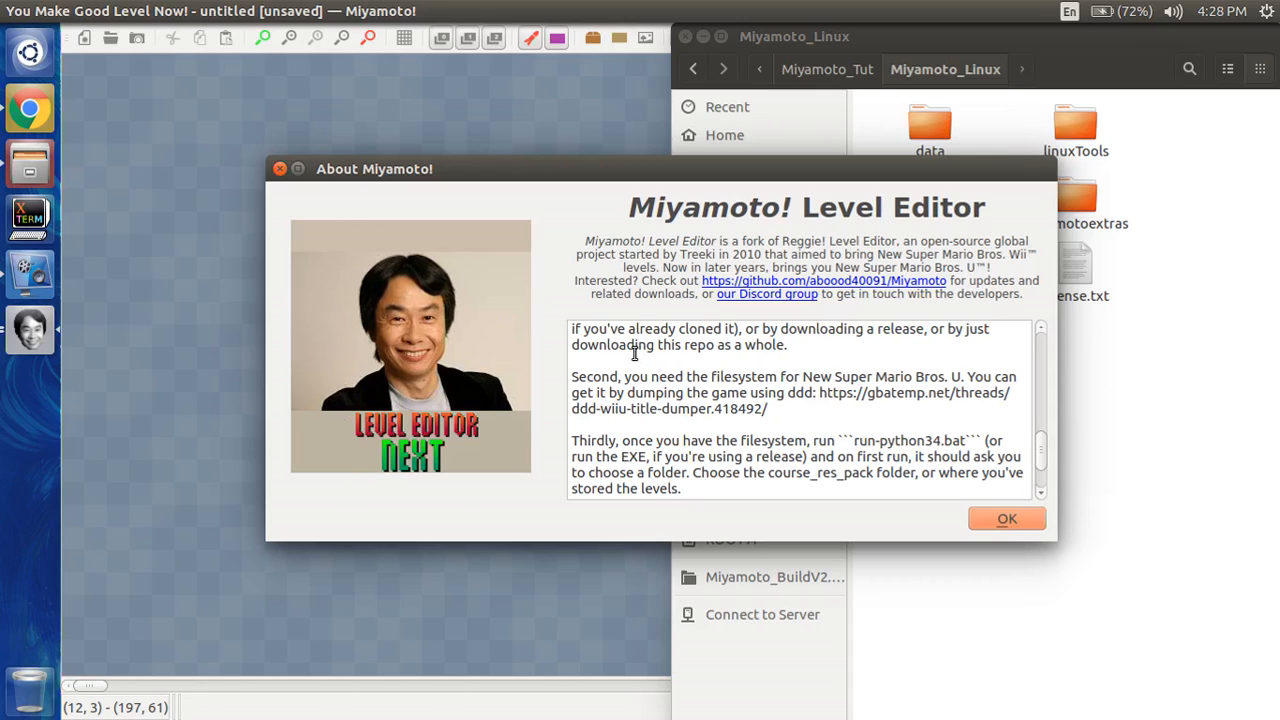
click(1004, 519)
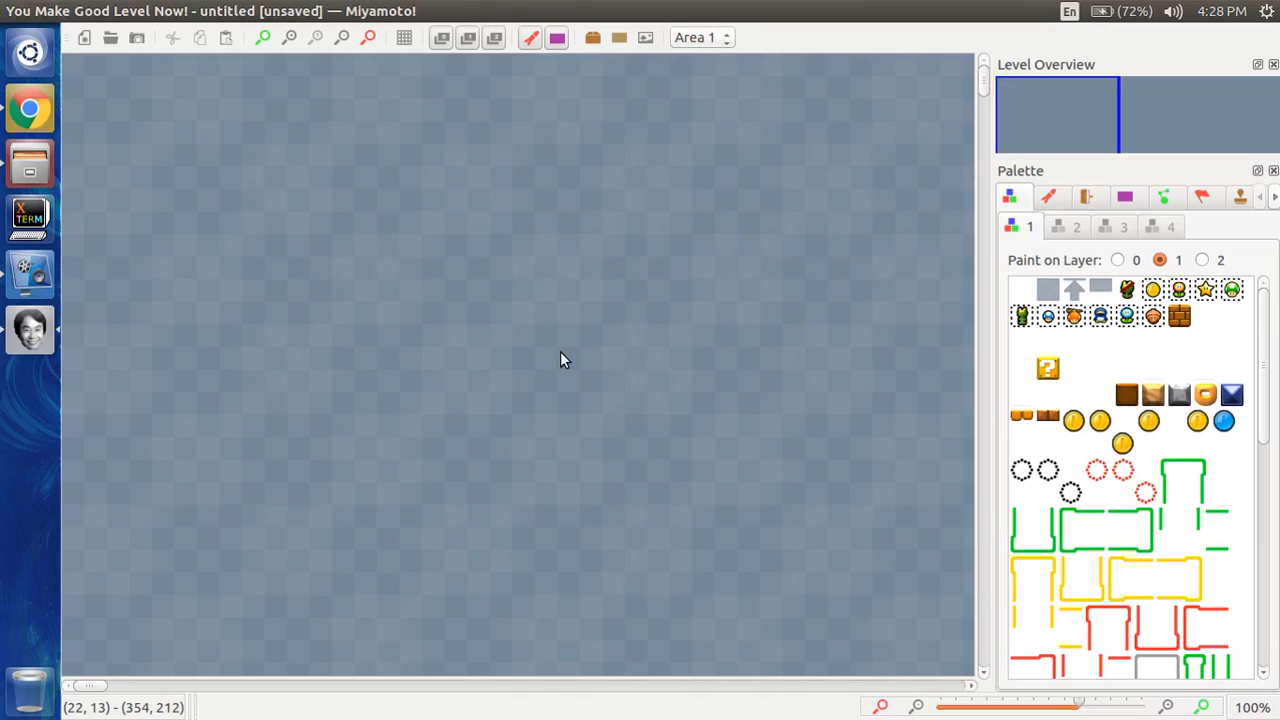
- Open the help contents in the browser, read the Getting Started page, and close the documentation
click(253, 12)
mouse_move(320, 11)
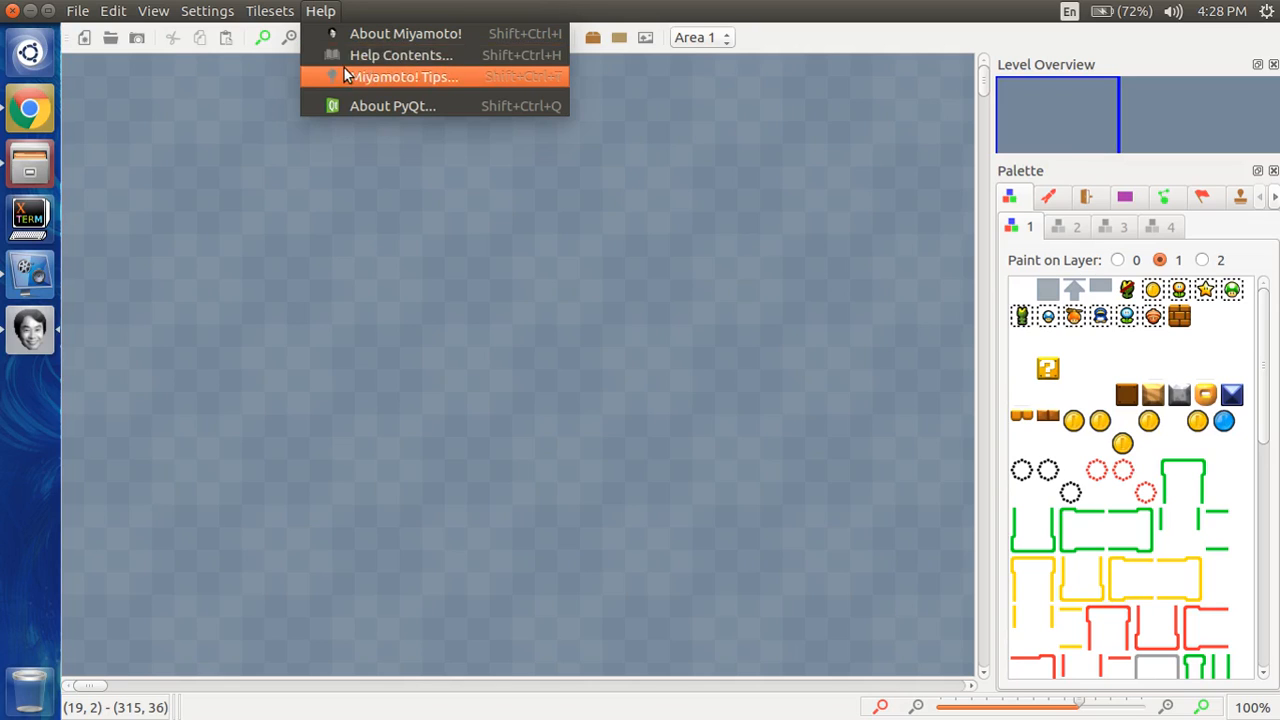
click(346, 56)
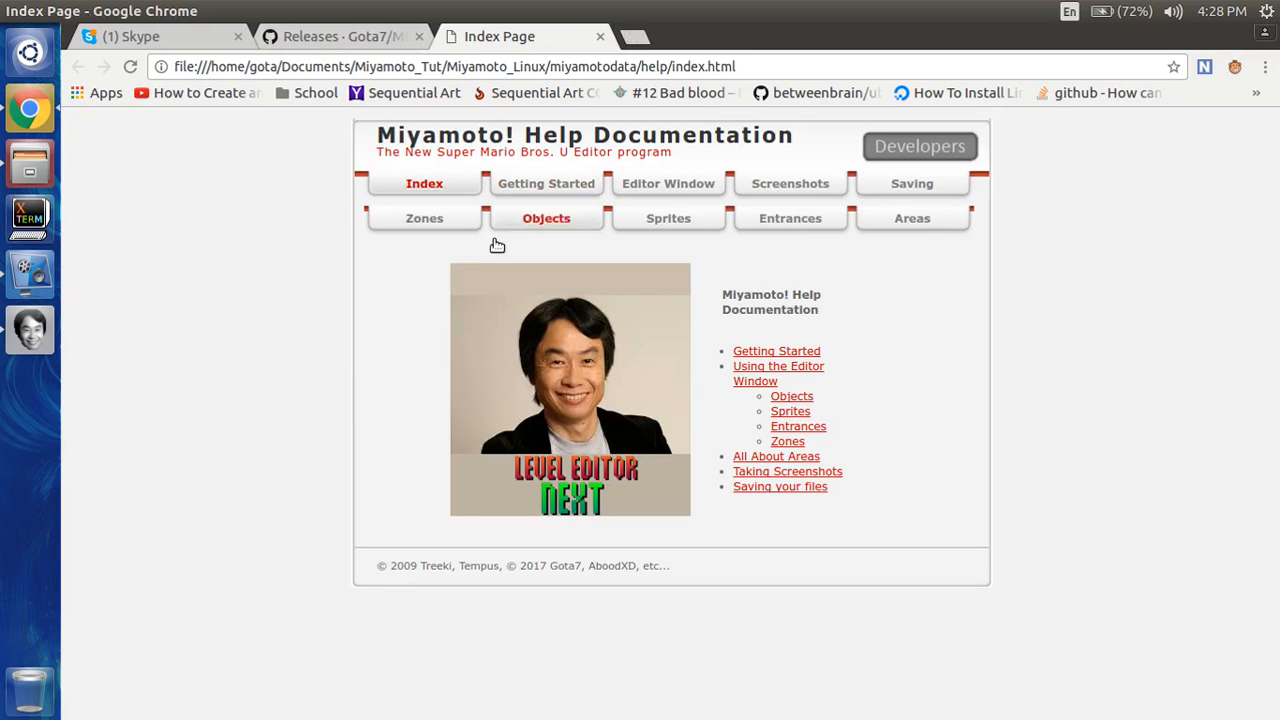
click(533, 187)
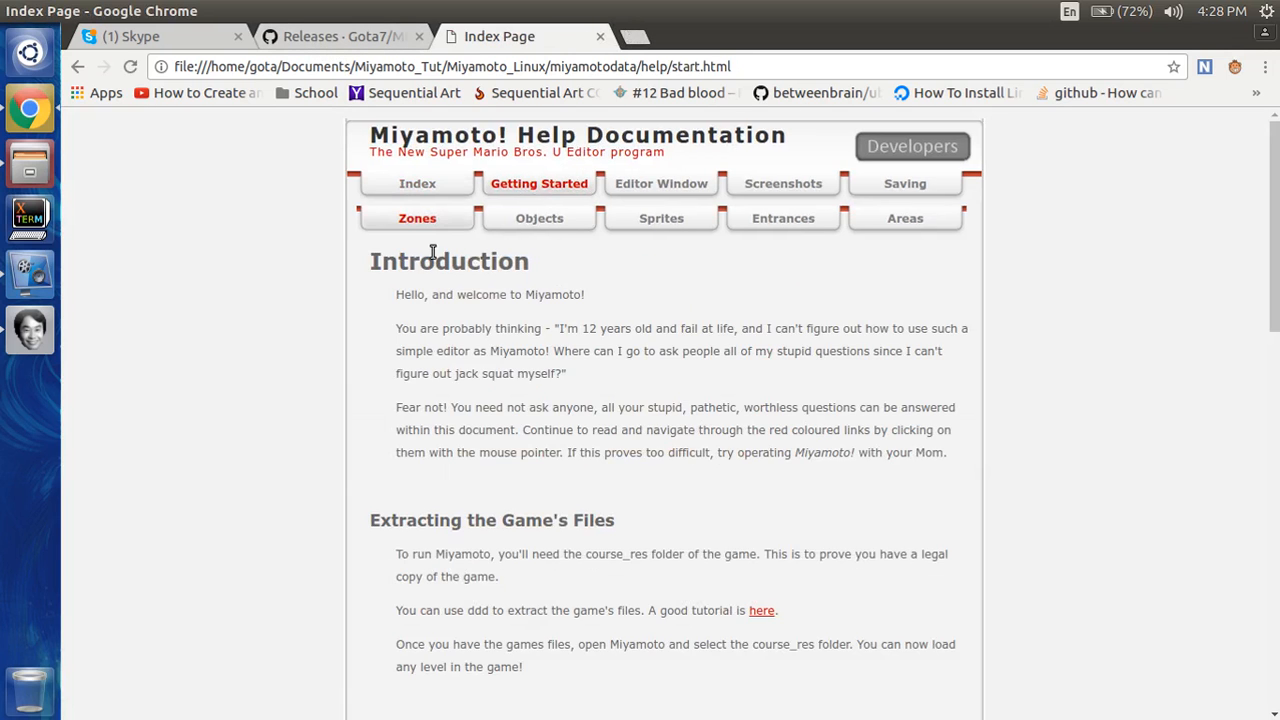
scroll(440, 289, down, 15)
scroll(442, 293, up, 15)
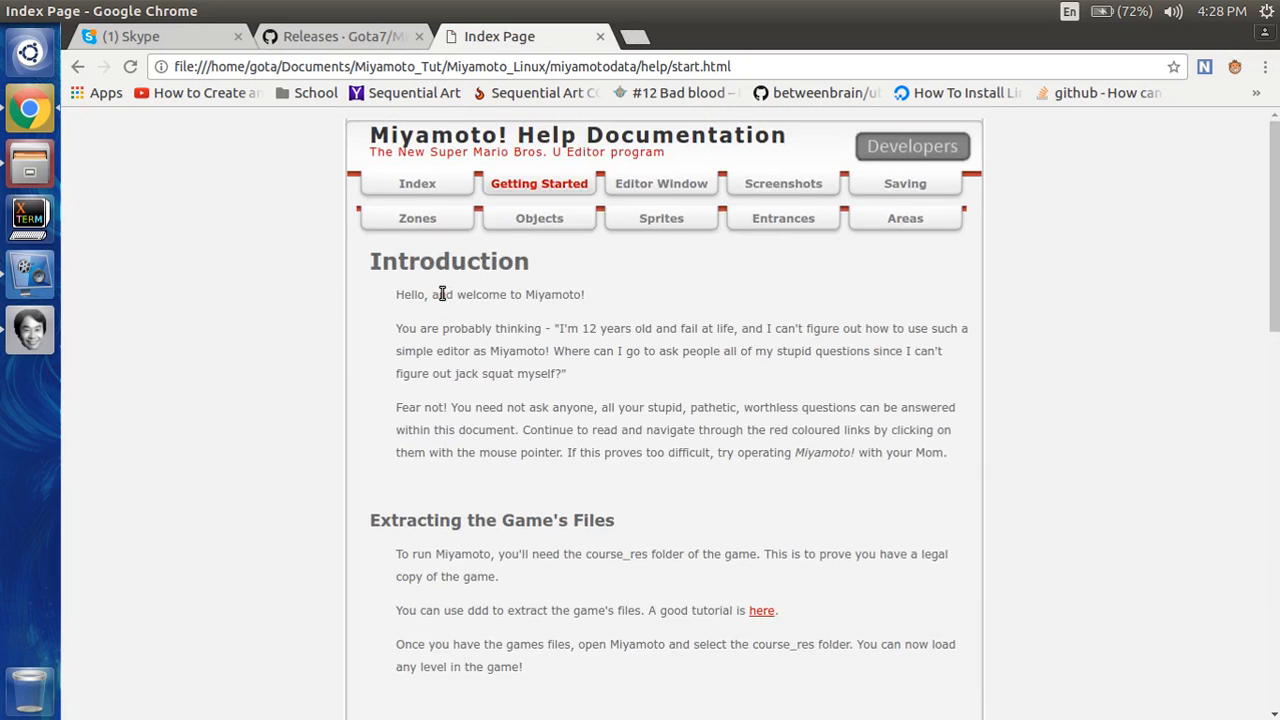
scroll(442, 293, down, 15)
scroll(442, 293, up, 15)
click(600, 37)
- Return to Miyamoto, open the Miyamoto! Tips page, look through its tips and editor shortcuts, and close the page
click(12, 166)
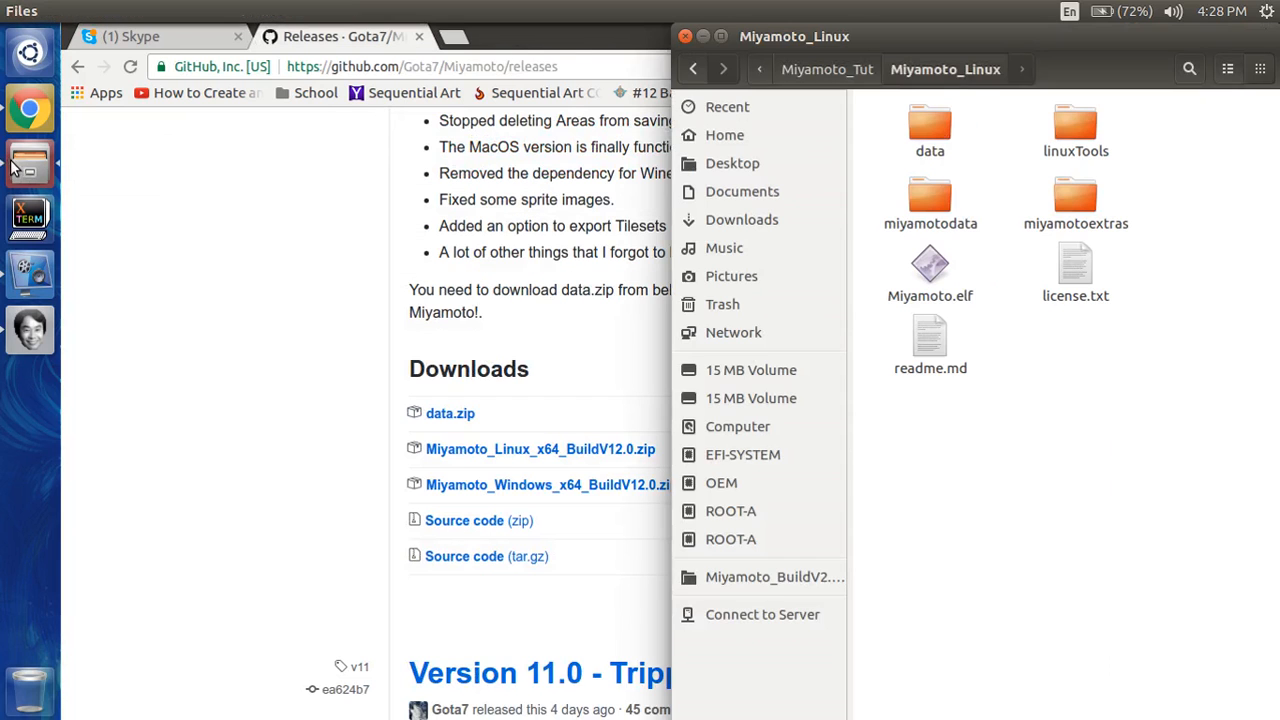
click(101, 317)
click(45, 333)
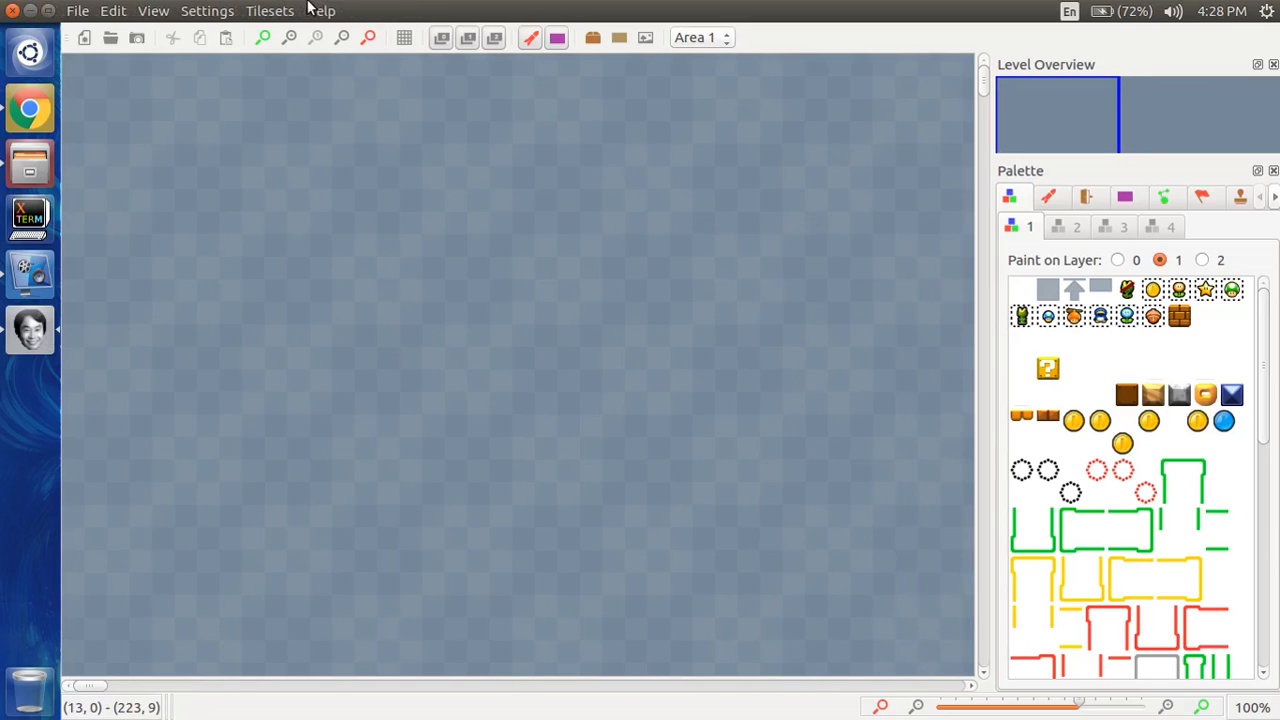
click(311, 8)
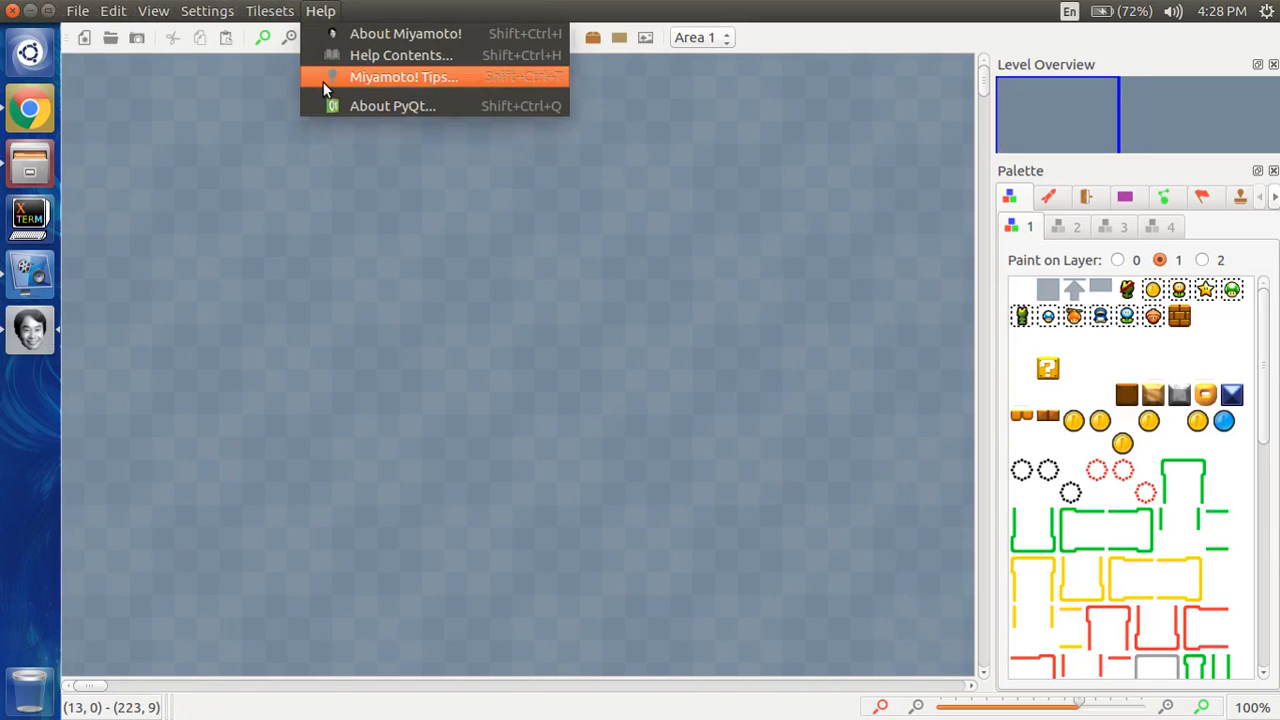
click(325, 77)
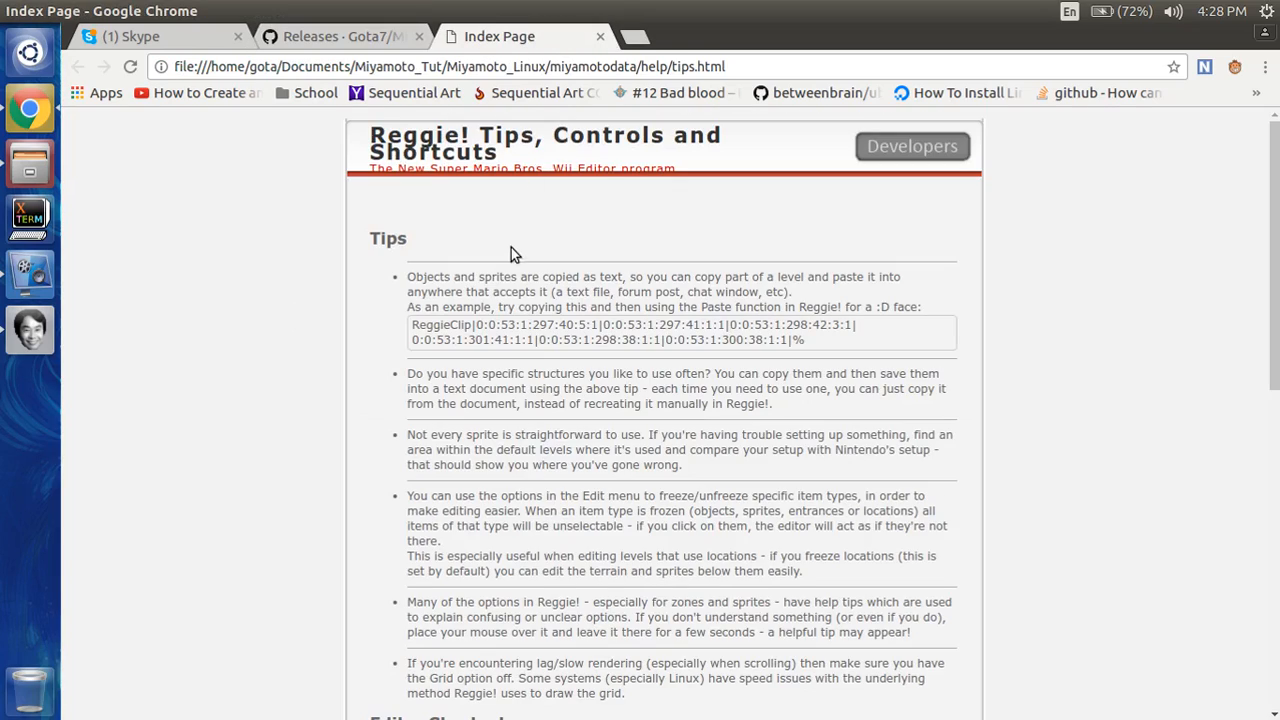
scroll(509, 250, down, 15)
scroll(509, 250, up, 14)
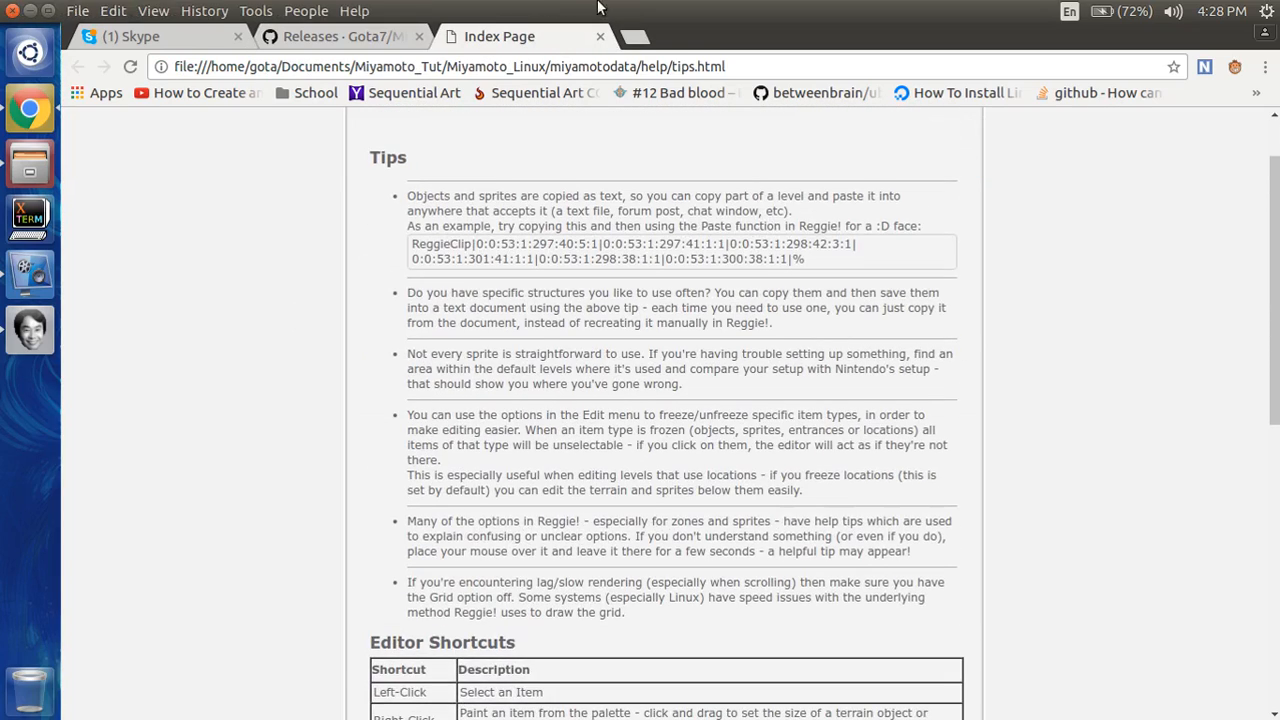
scroll(551, 372, up, 2)
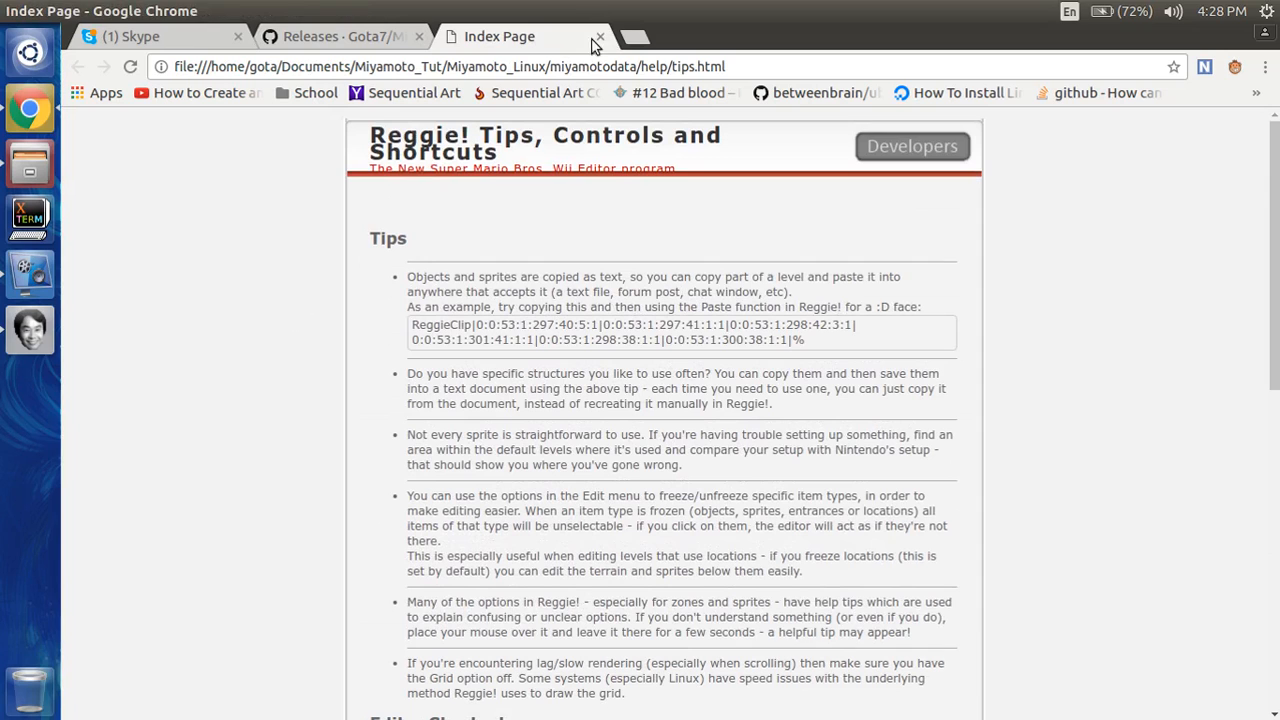
click(599, 38)
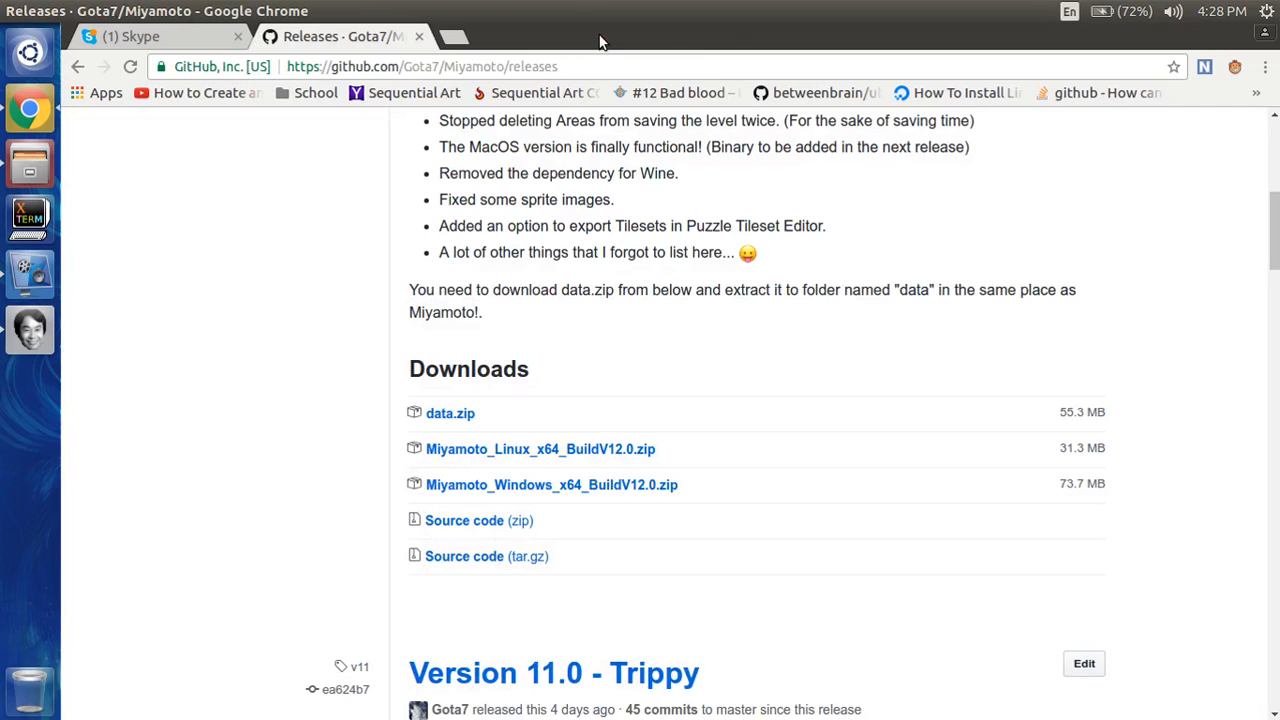
- Return to the Miyamoto editor and review the tileset slot editing commands and the area, zone and reload settings commands
click(30, 330)
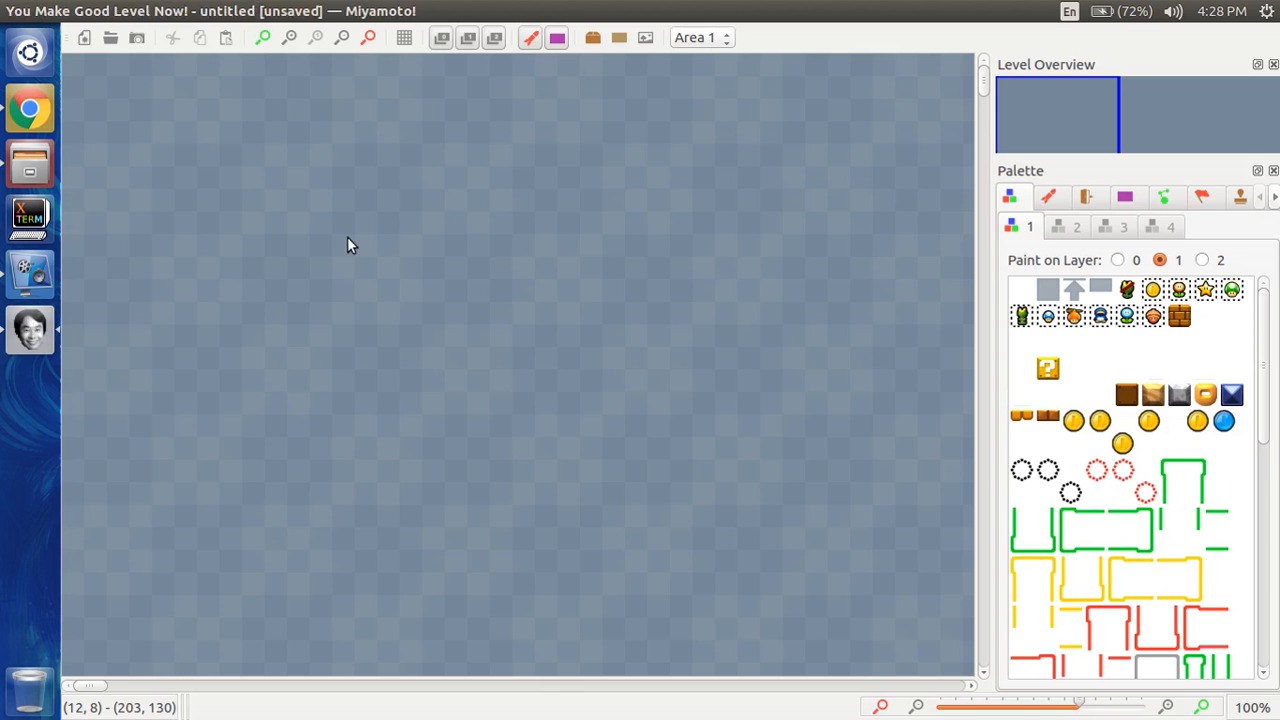
mouse_move(363, 6)
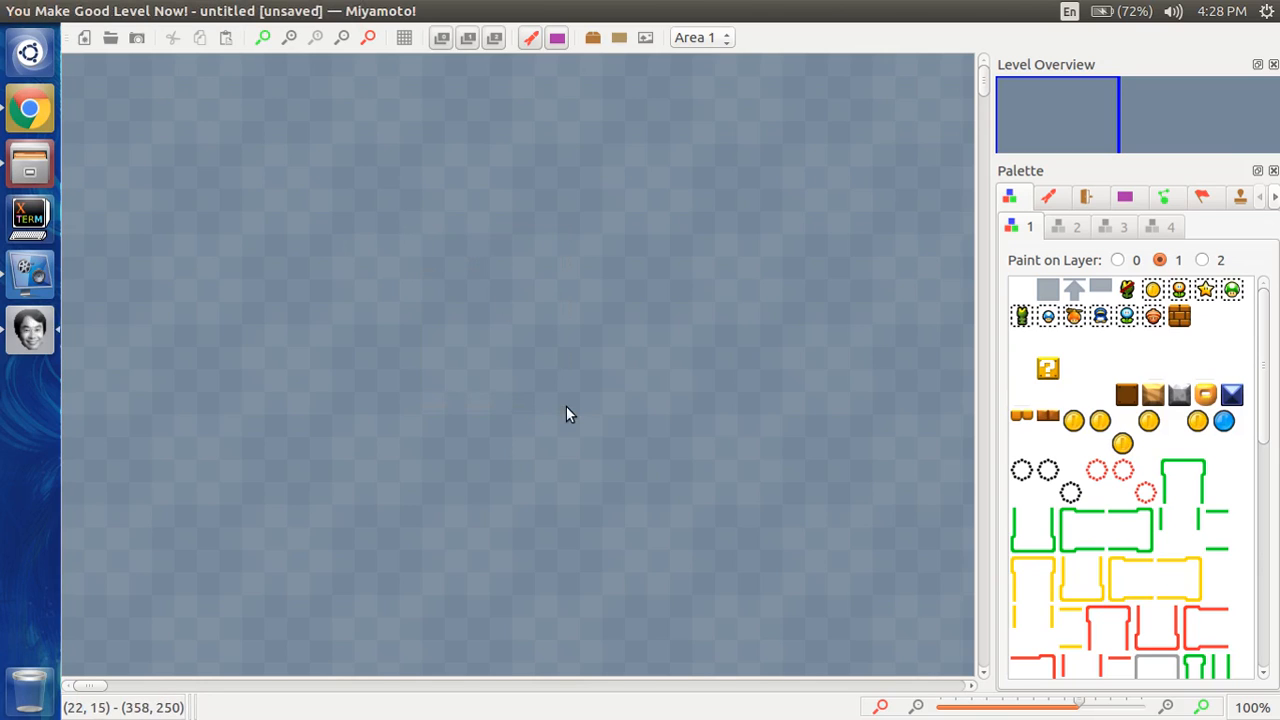
drag(423, 236, 602, 414)
click(278, 10)
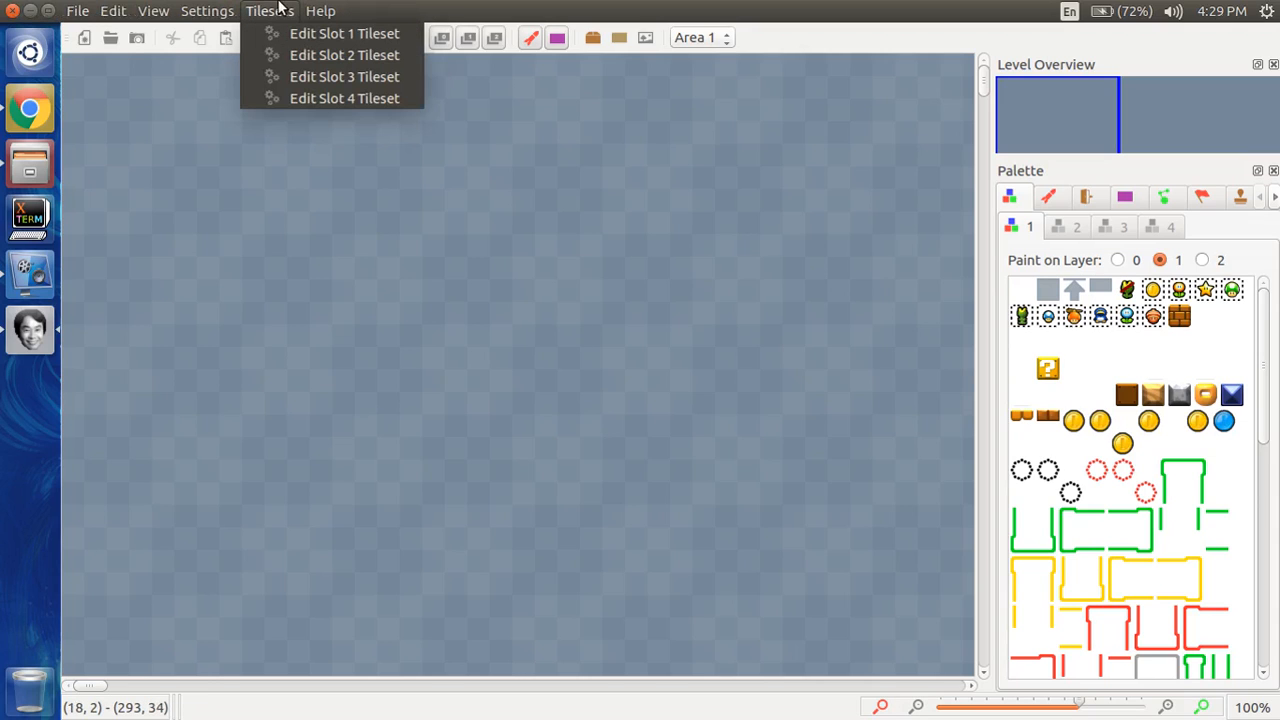
mouse_move(221, 6)
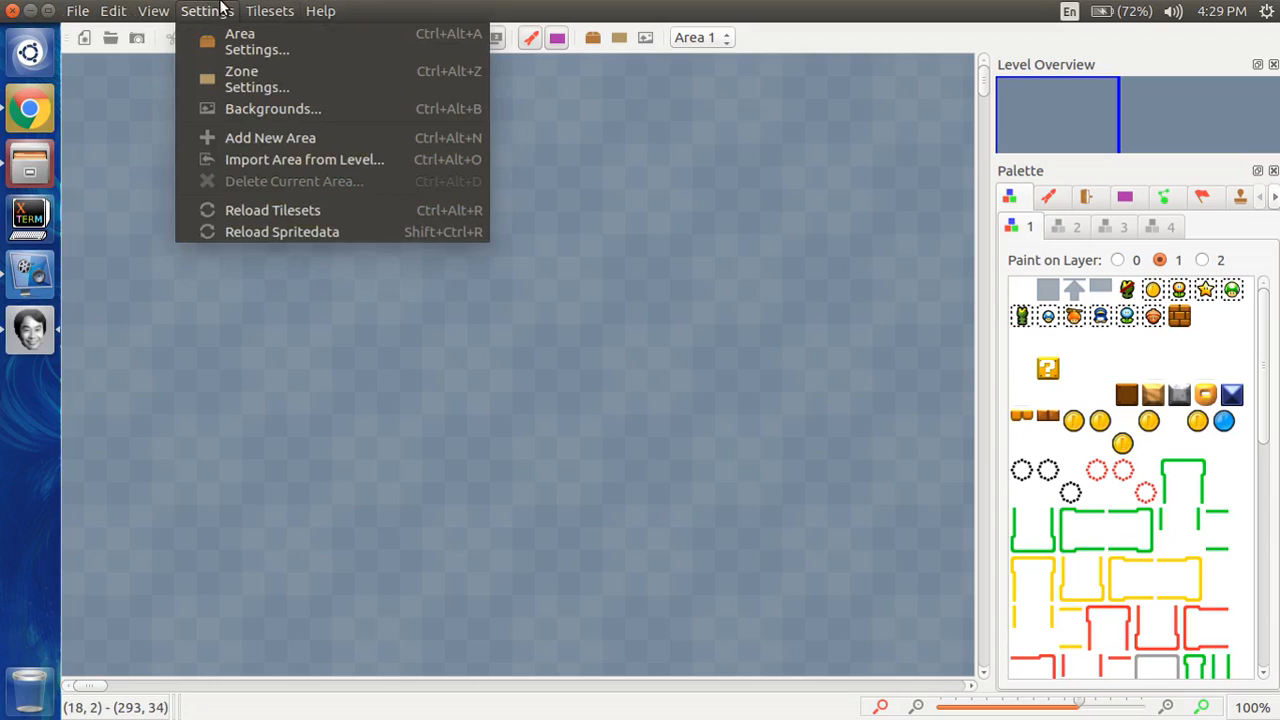
mouse_move(271, 8)
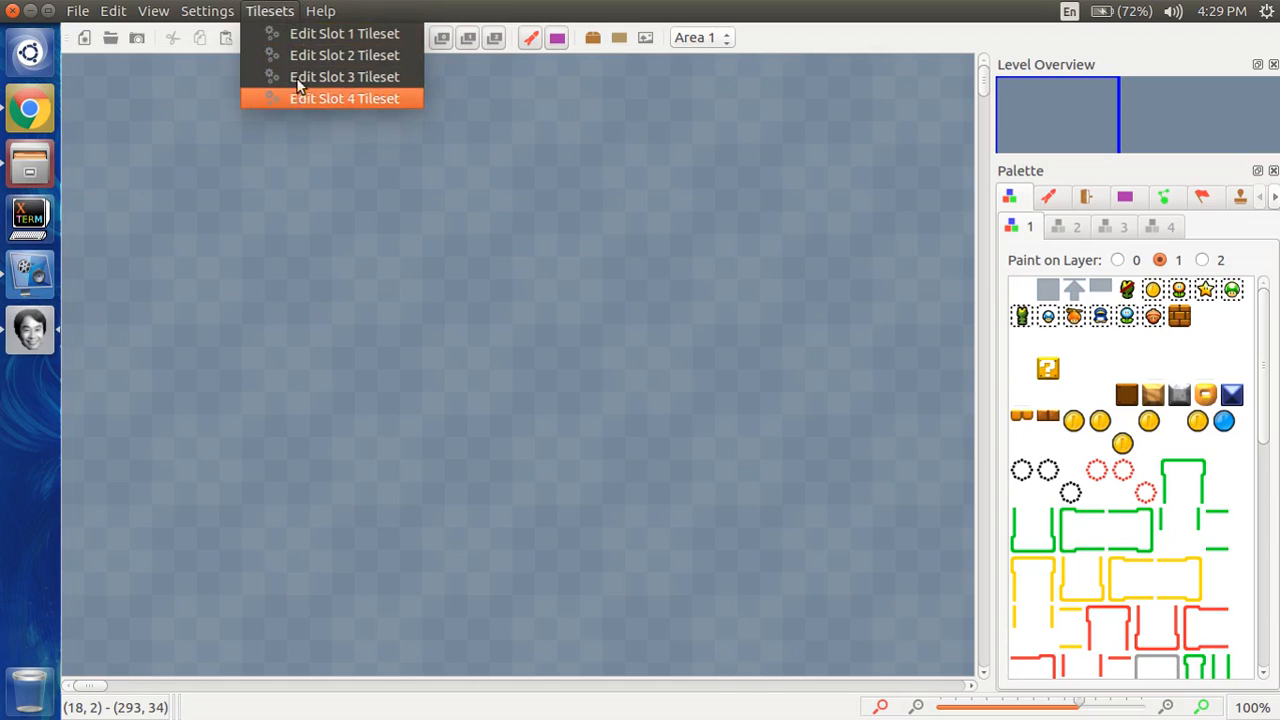
key(Right)
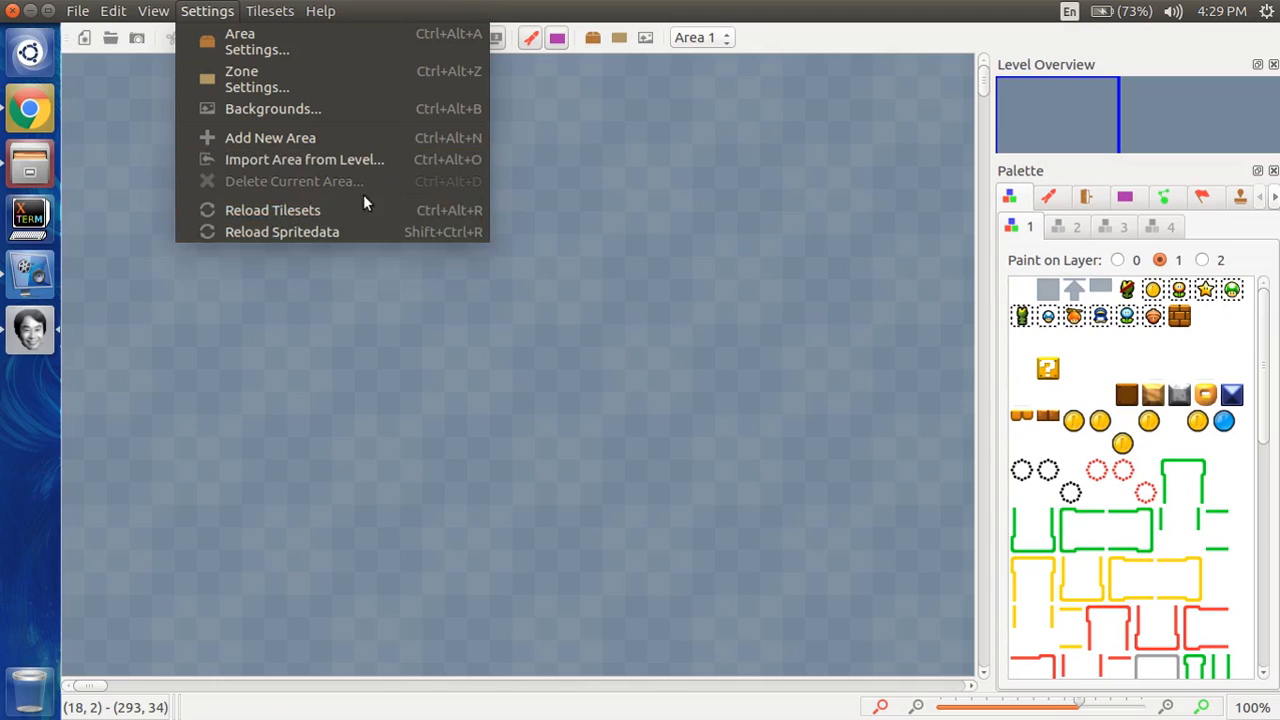
click(314, 258)
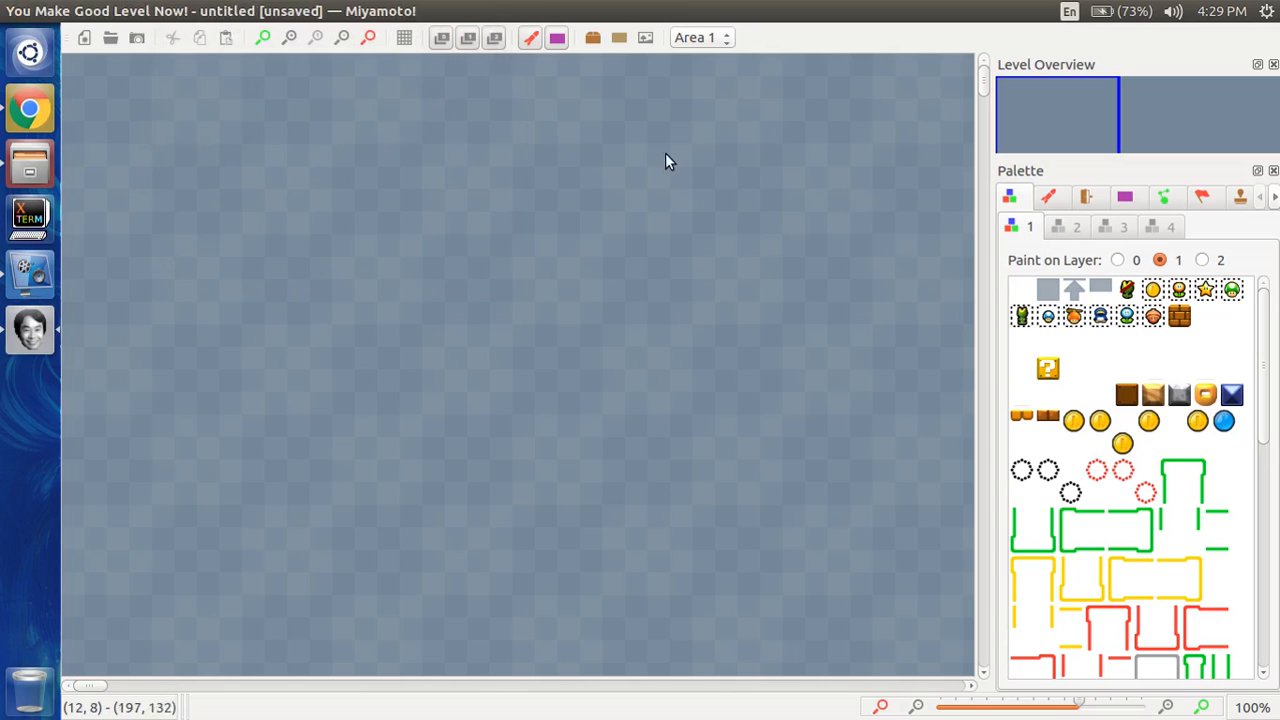
- Try to add a new area to the untitled level, choosing 1-1.szs as the archive but declining to replace it, and cancel saving
key(ctrl+q)
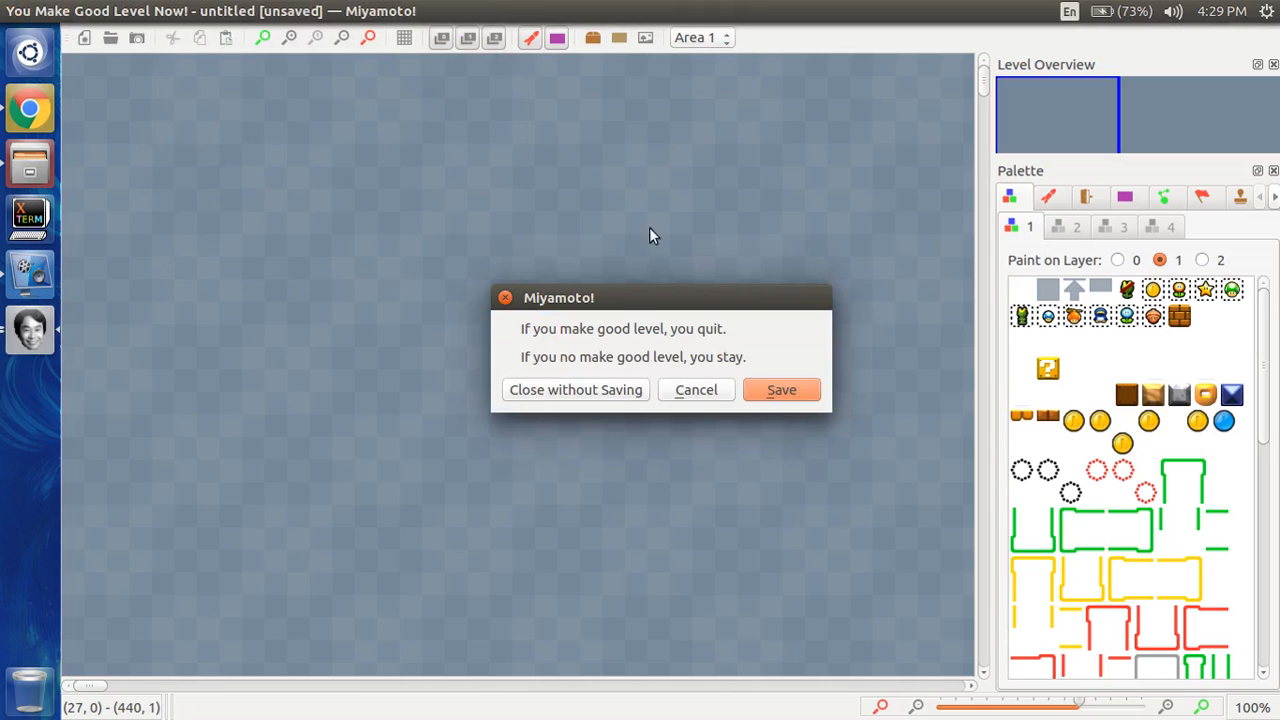
click(677, 388)
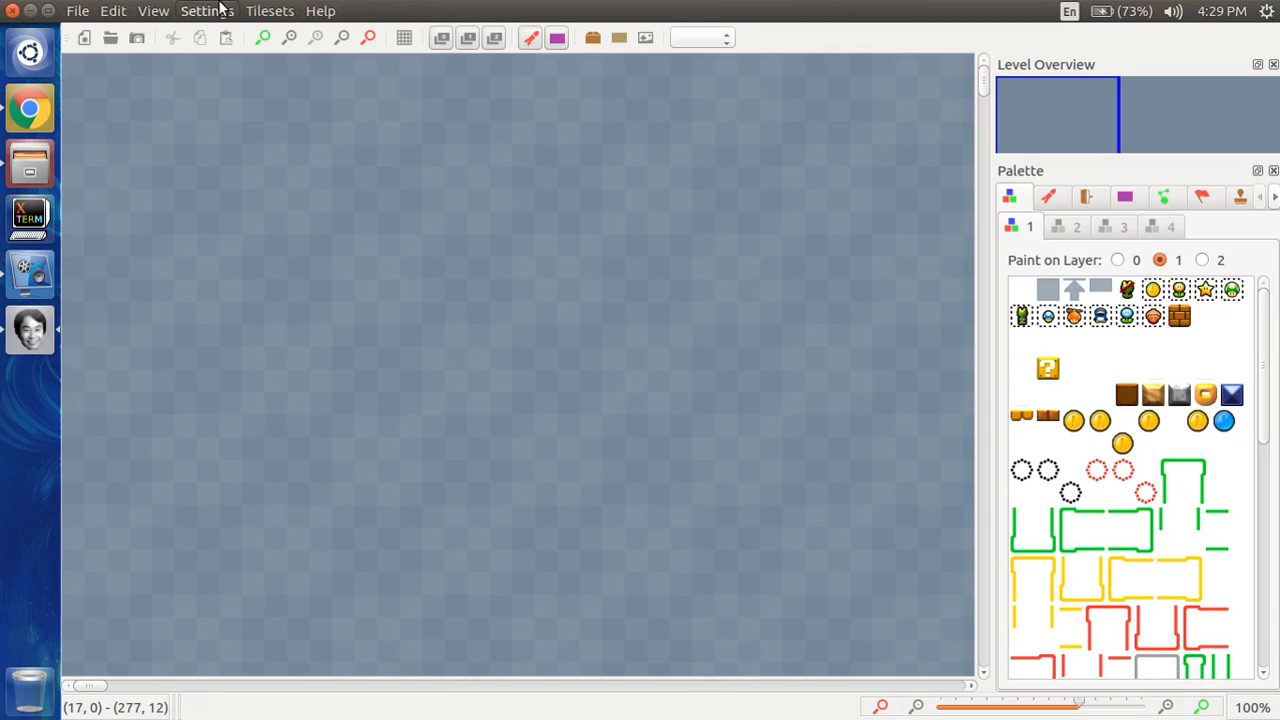
click(220, 10)
click(263, 134)
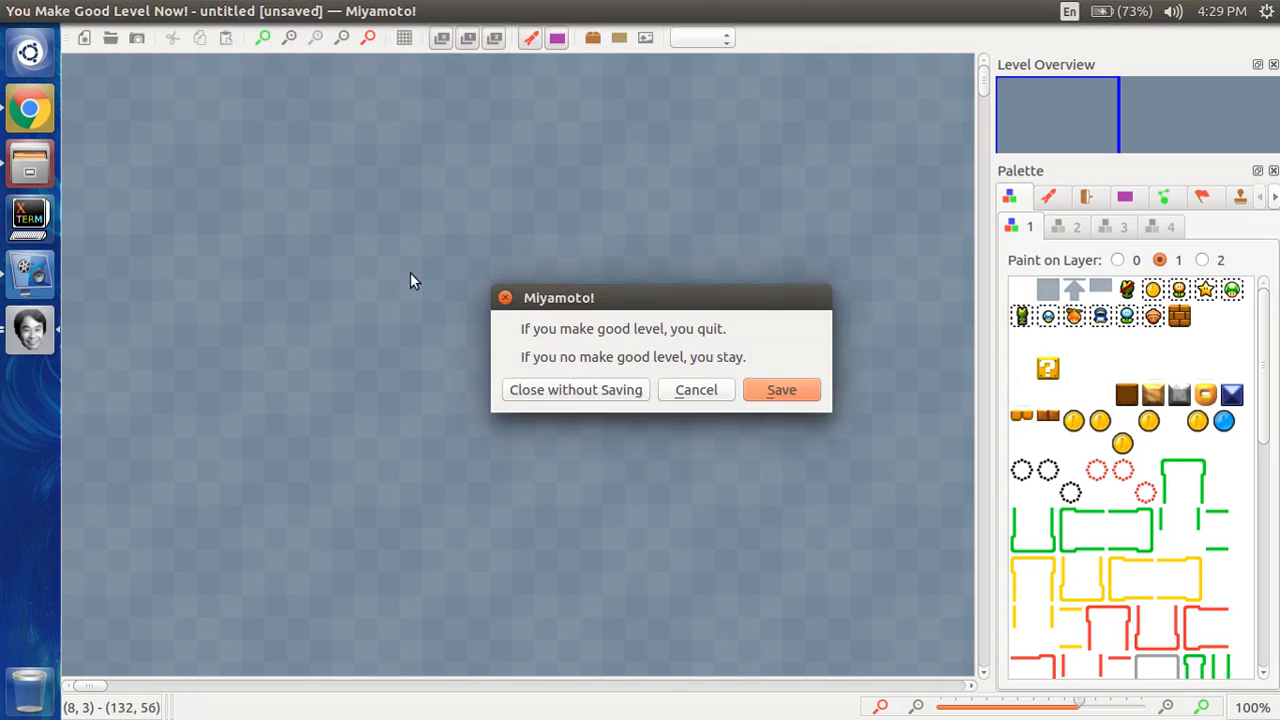
click(517, 389)
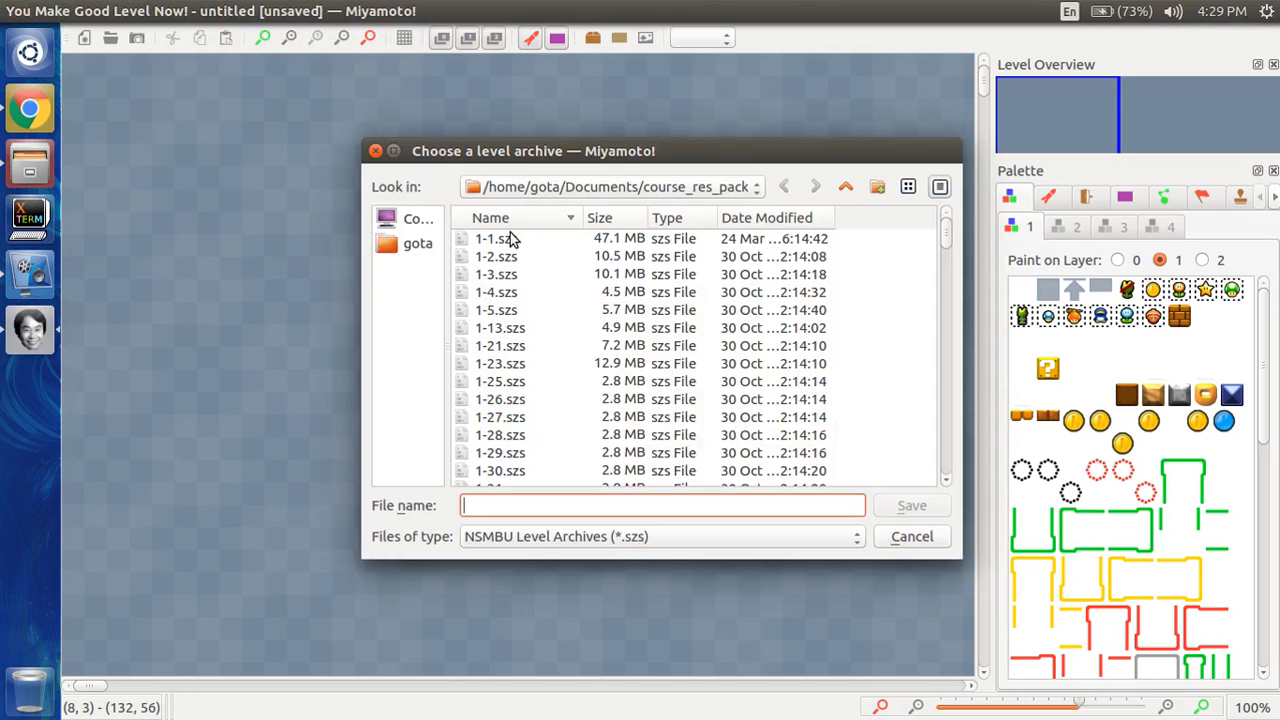
double_click(508, 236)
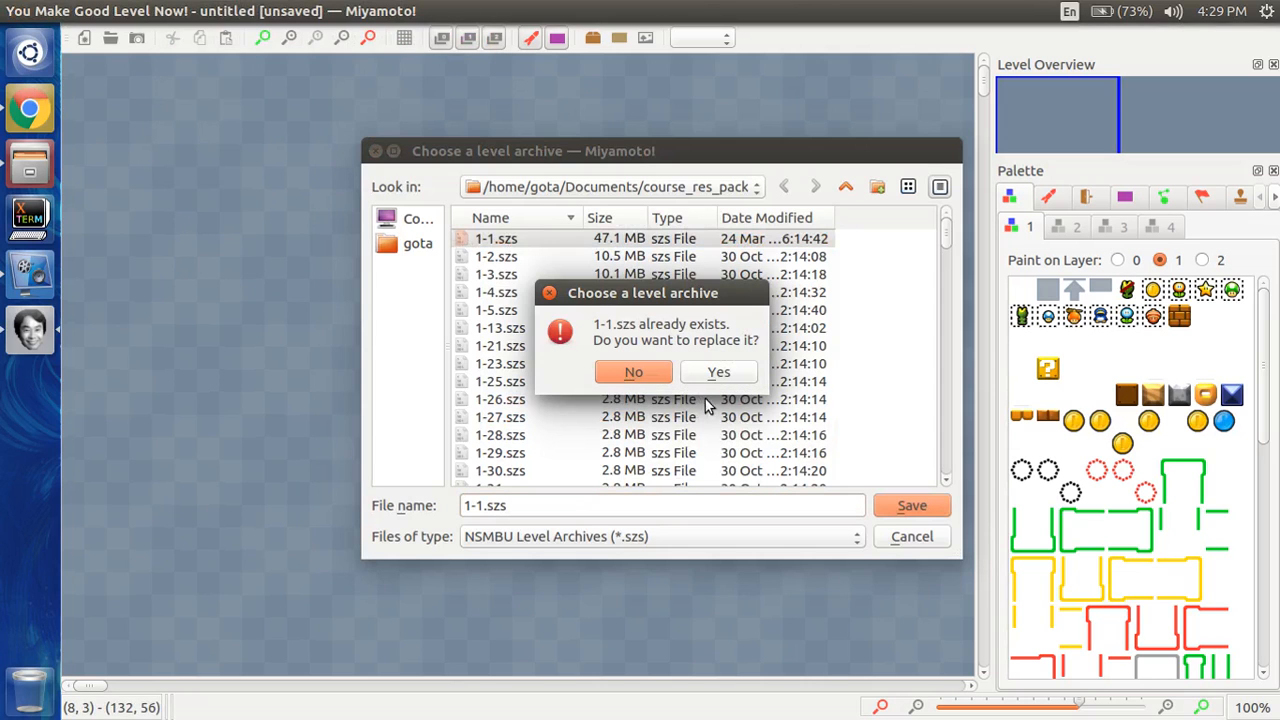
click(634, 373)
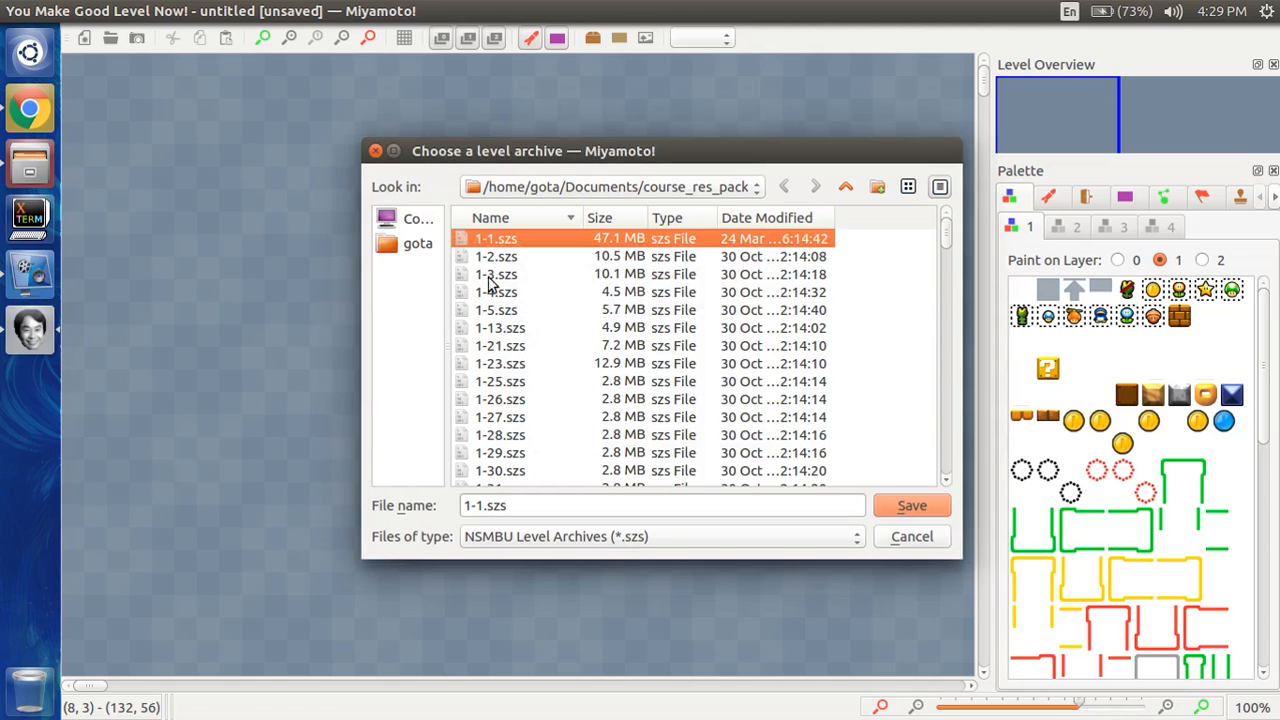
click(426, 250)
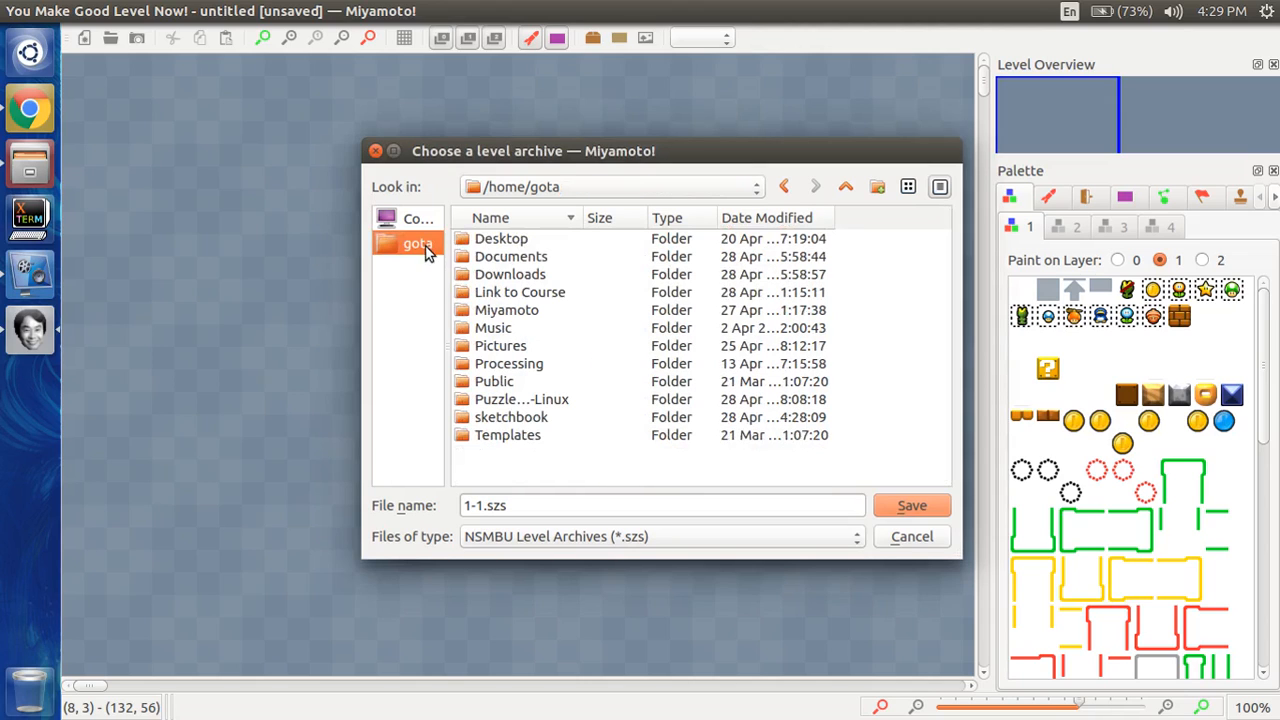
click(510, 259)
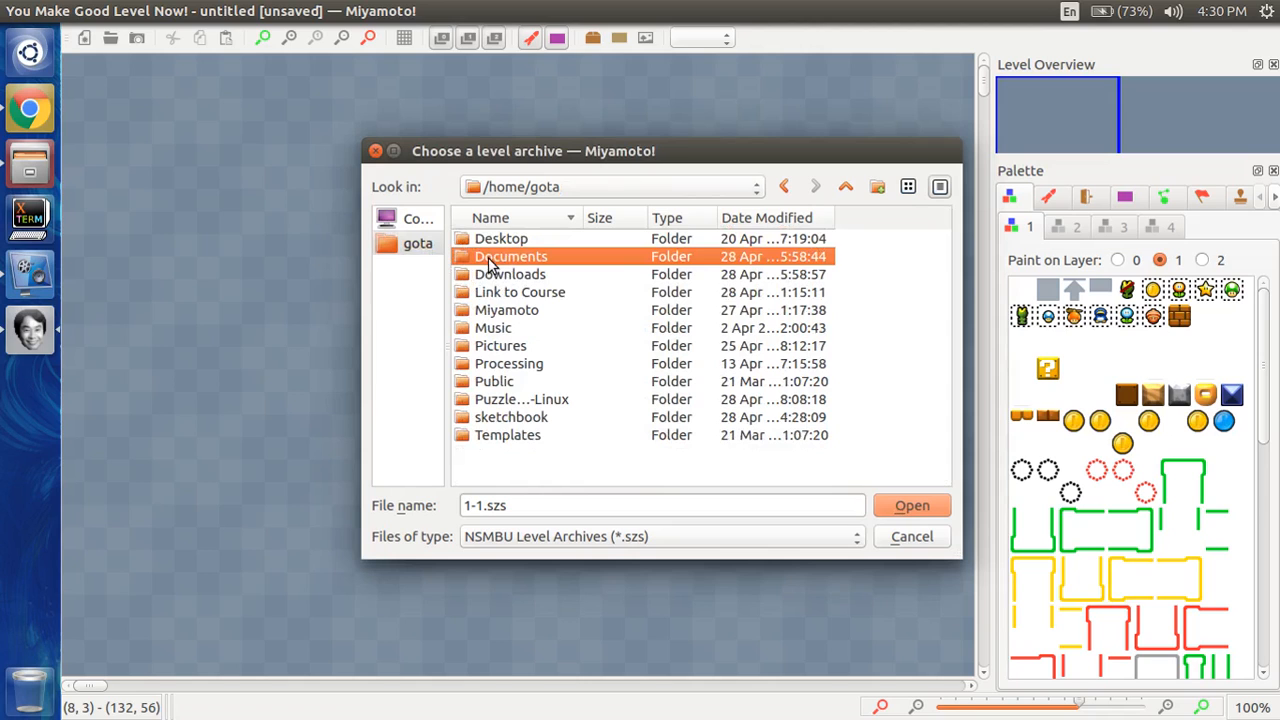
click(911, 537)
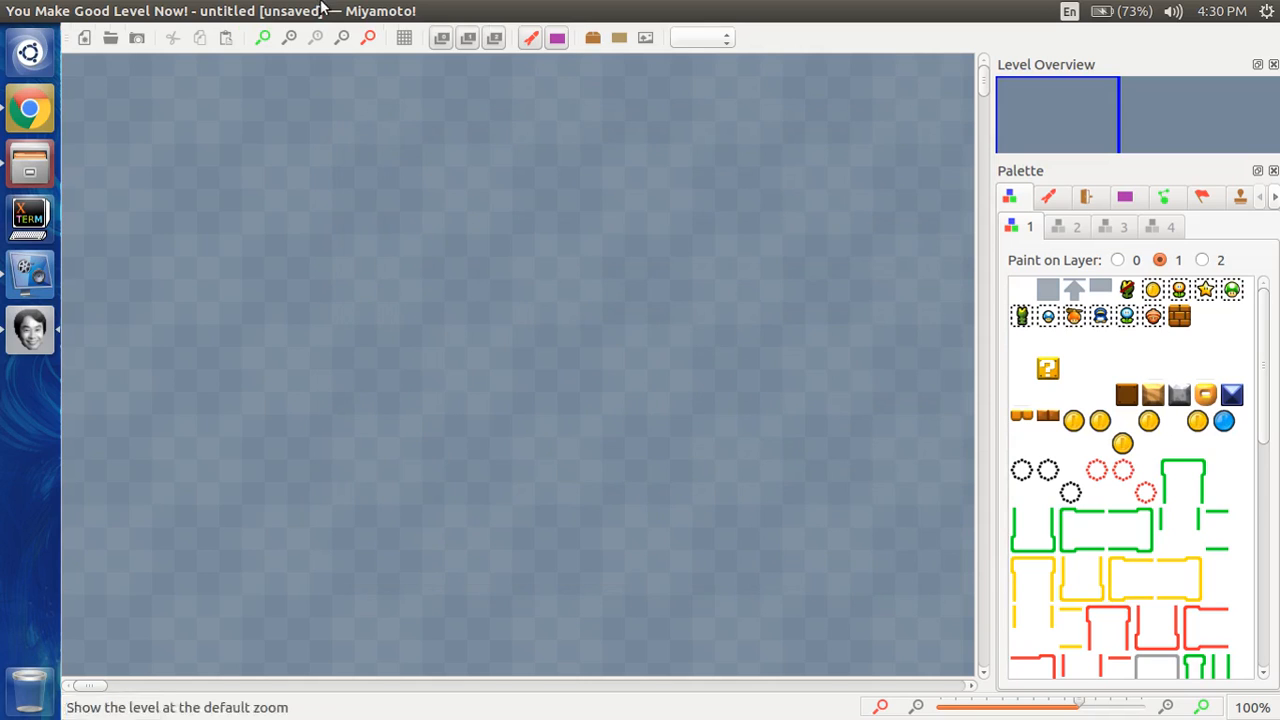
- Try to import an area from 1-1.szs in the Link to Course folder without saving the untitled level
click(270, 11)
mouse_move(207, 11)
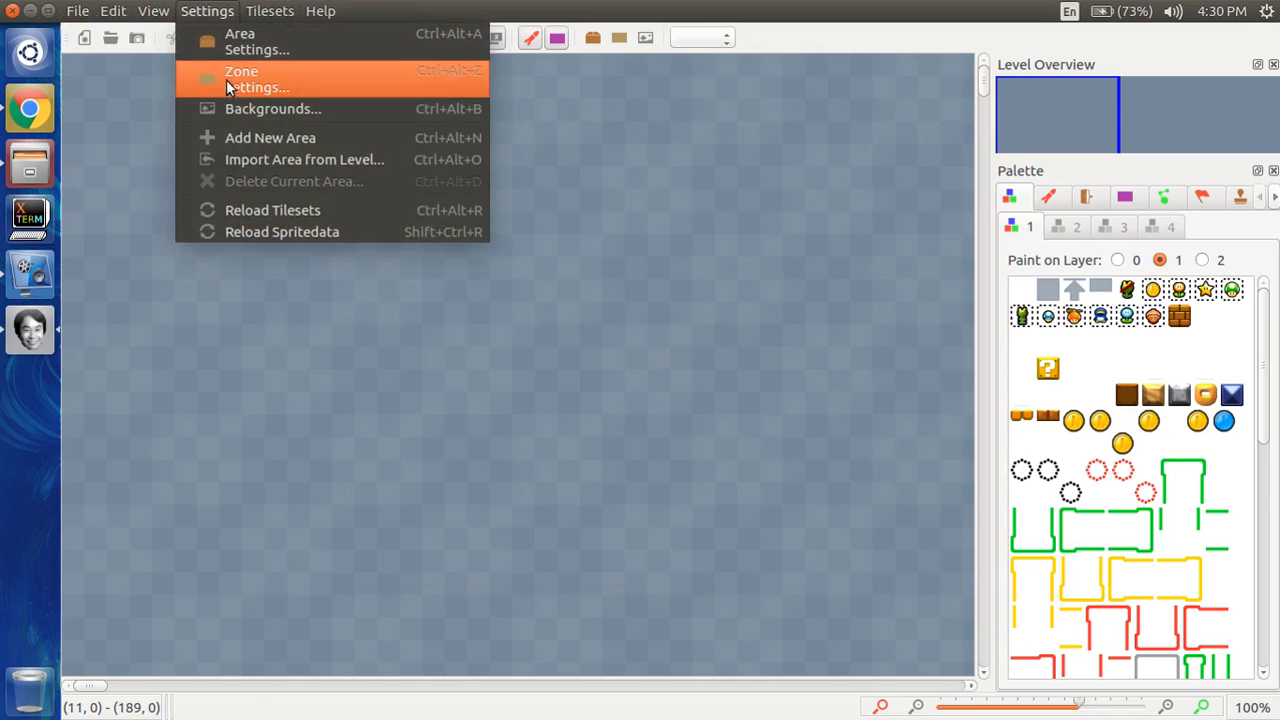
click(233, 142)
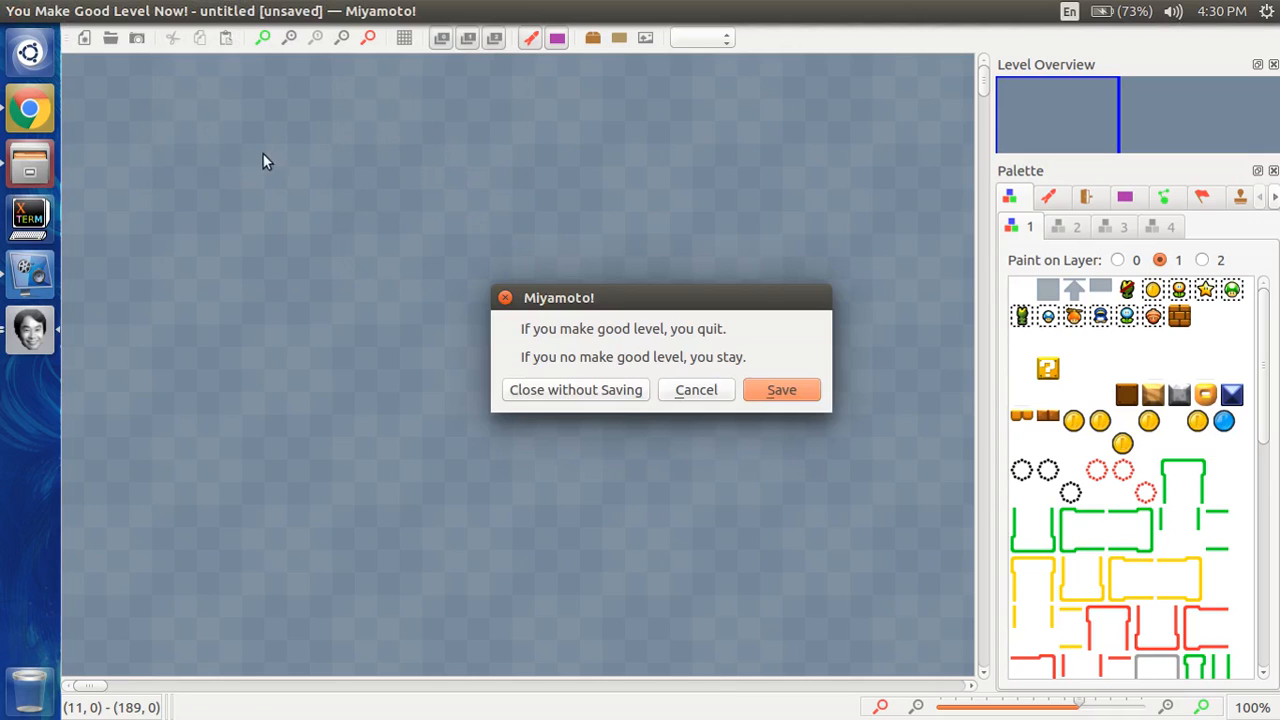
click(596, 390)
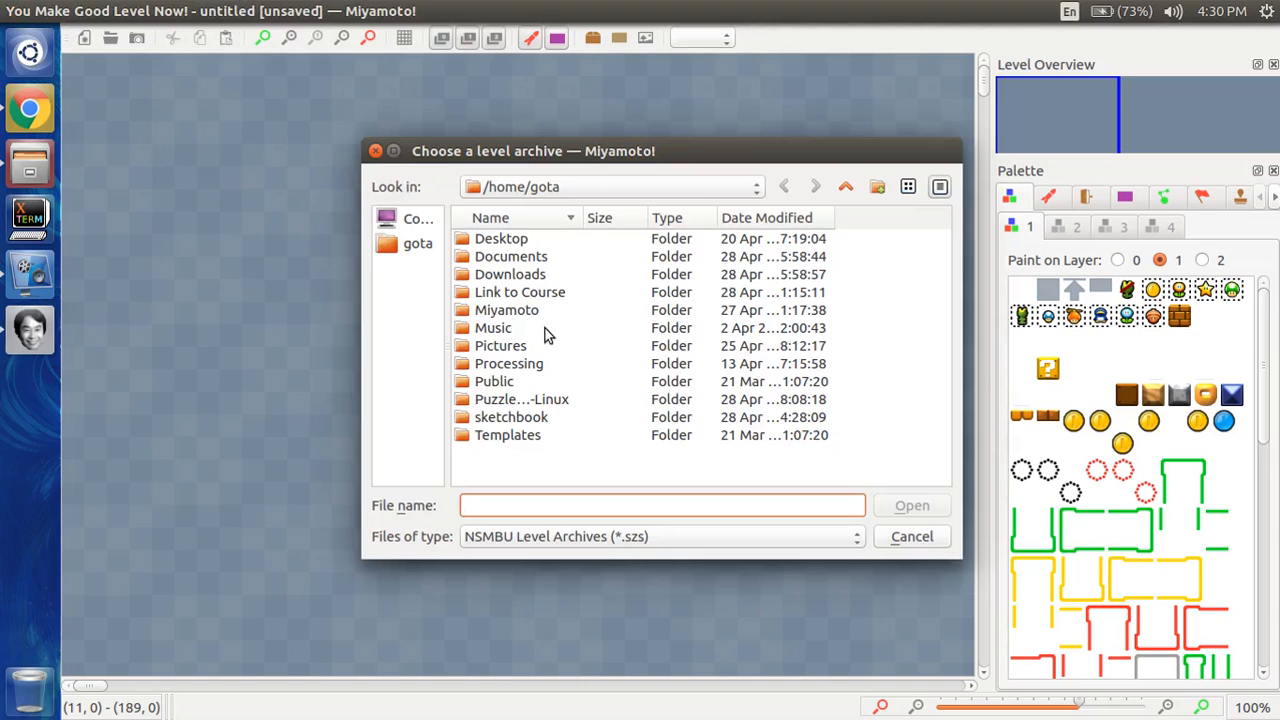
double_click(514, 290)
double_click(520, 242)
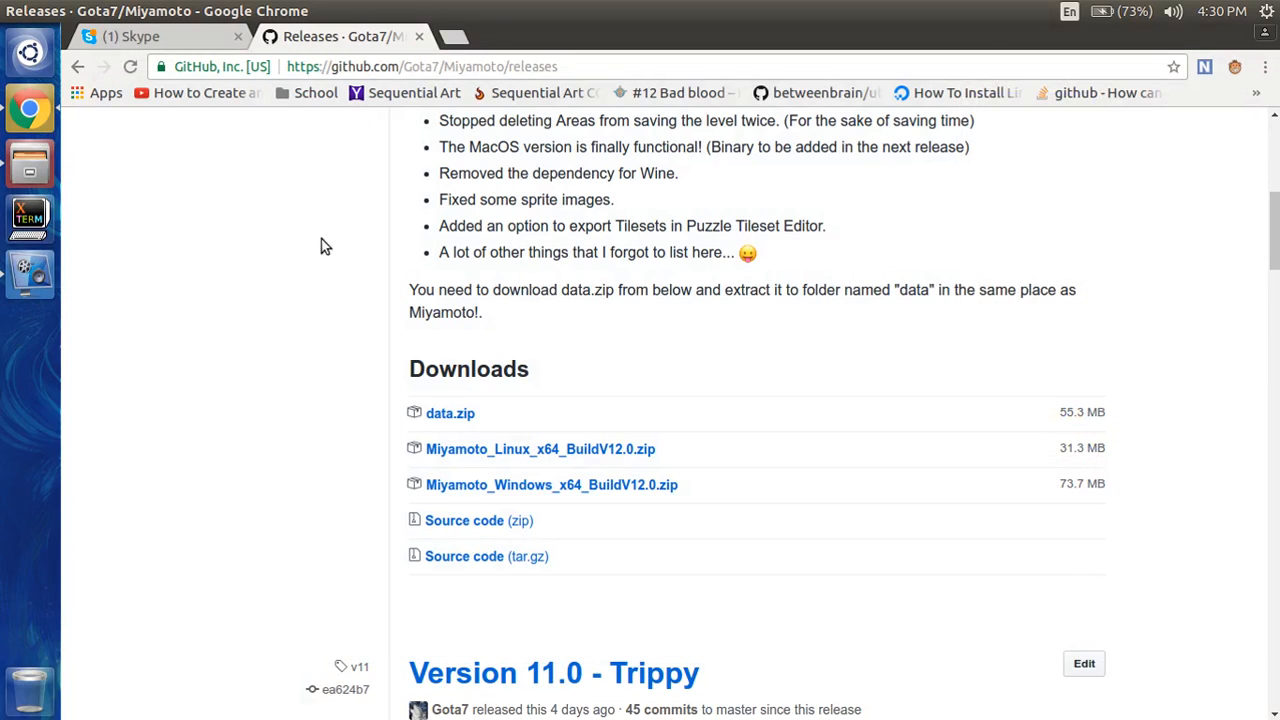
- Switch to the Miyamoto_Linux folder in the file manager and launch Miyamoto.elf
click(40, 180)
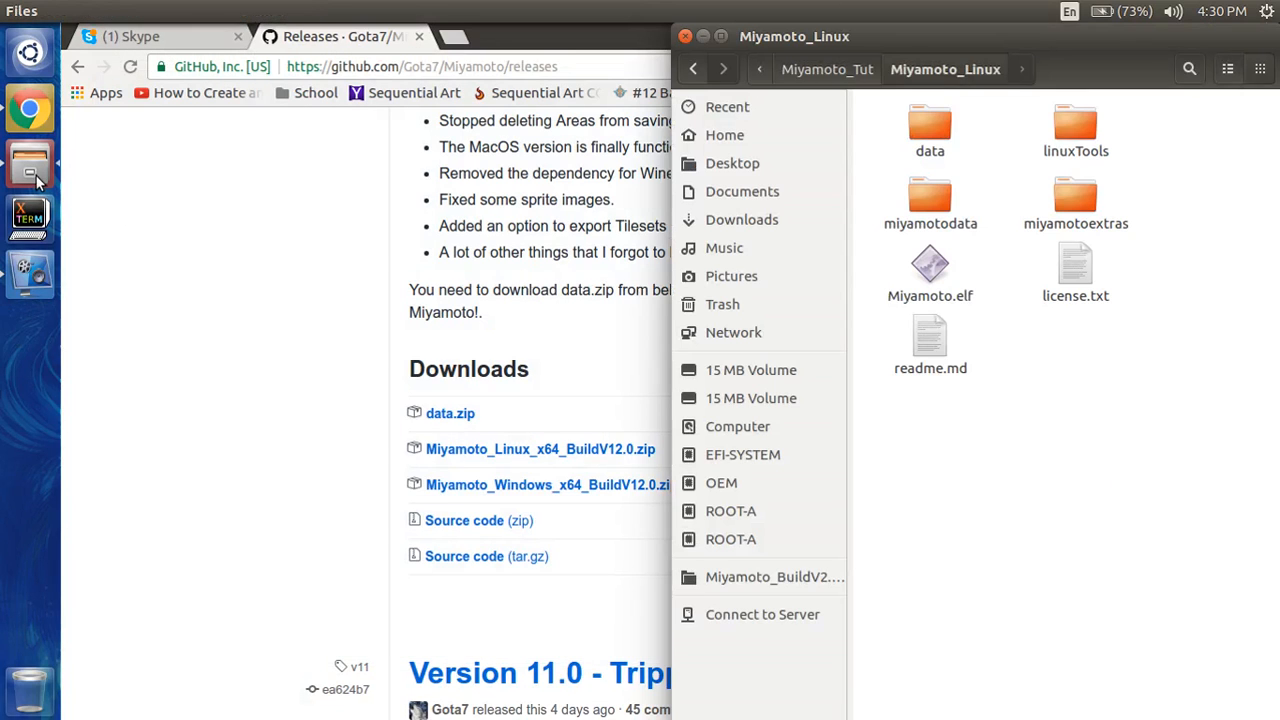
click(905, 277)
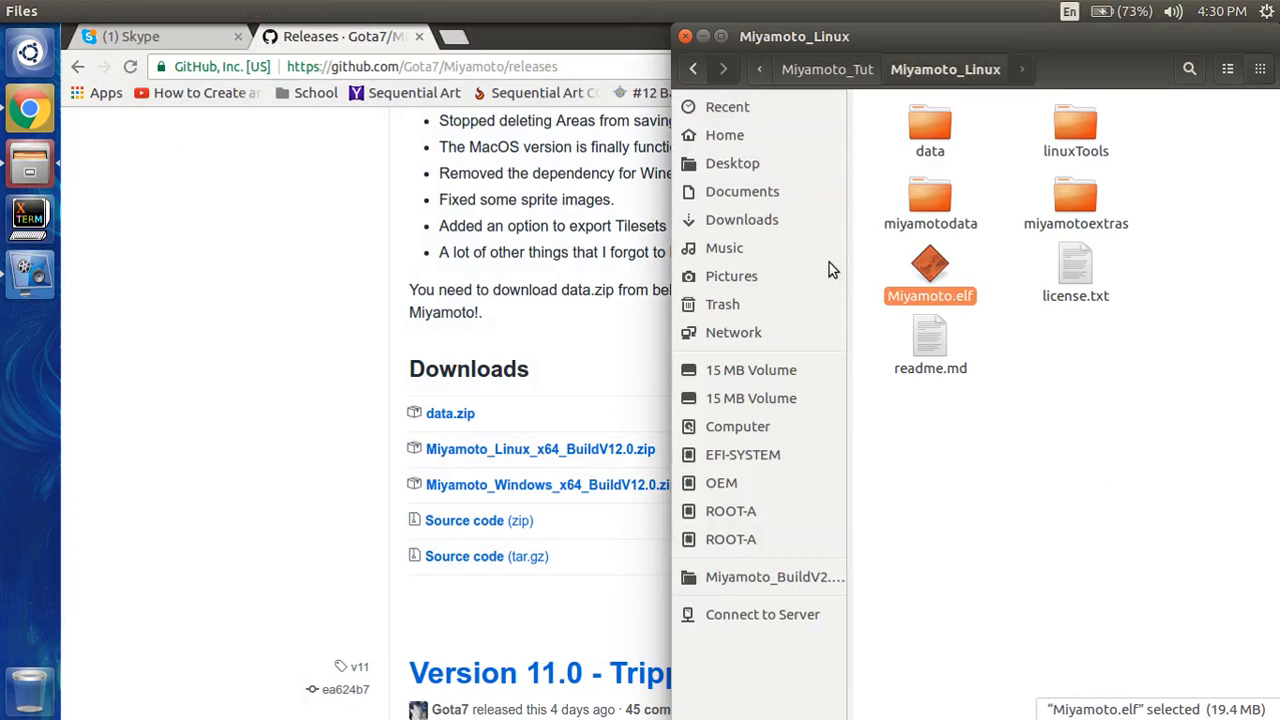
key(Return)
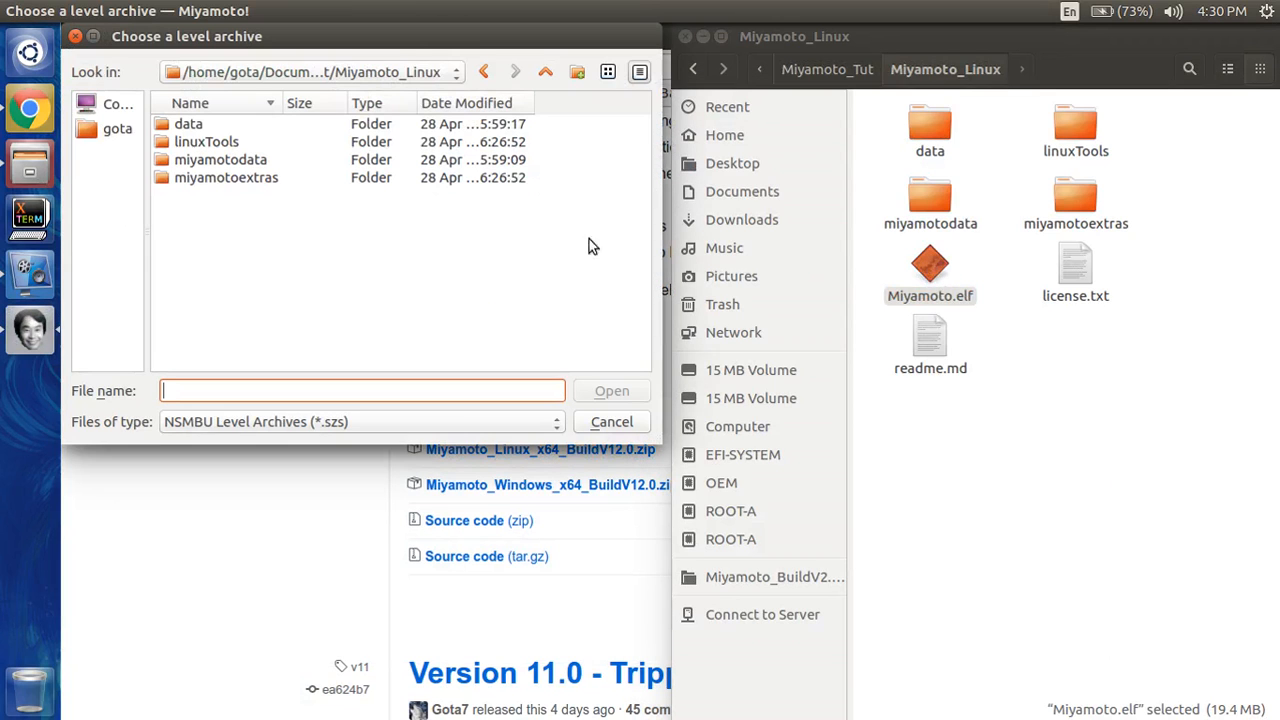
- Browse the Link to Course and Miyamoto/miyamotodata folders for a level archive
click(116, 132)
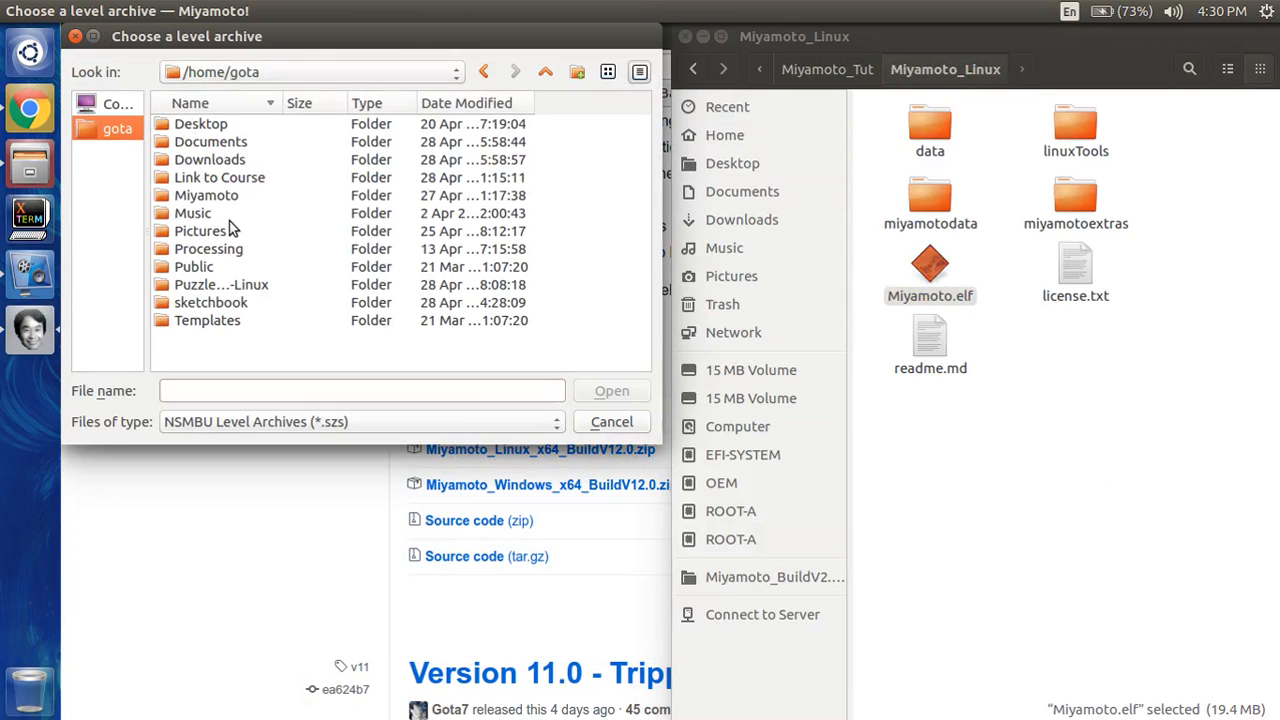
double_click(194, 177)
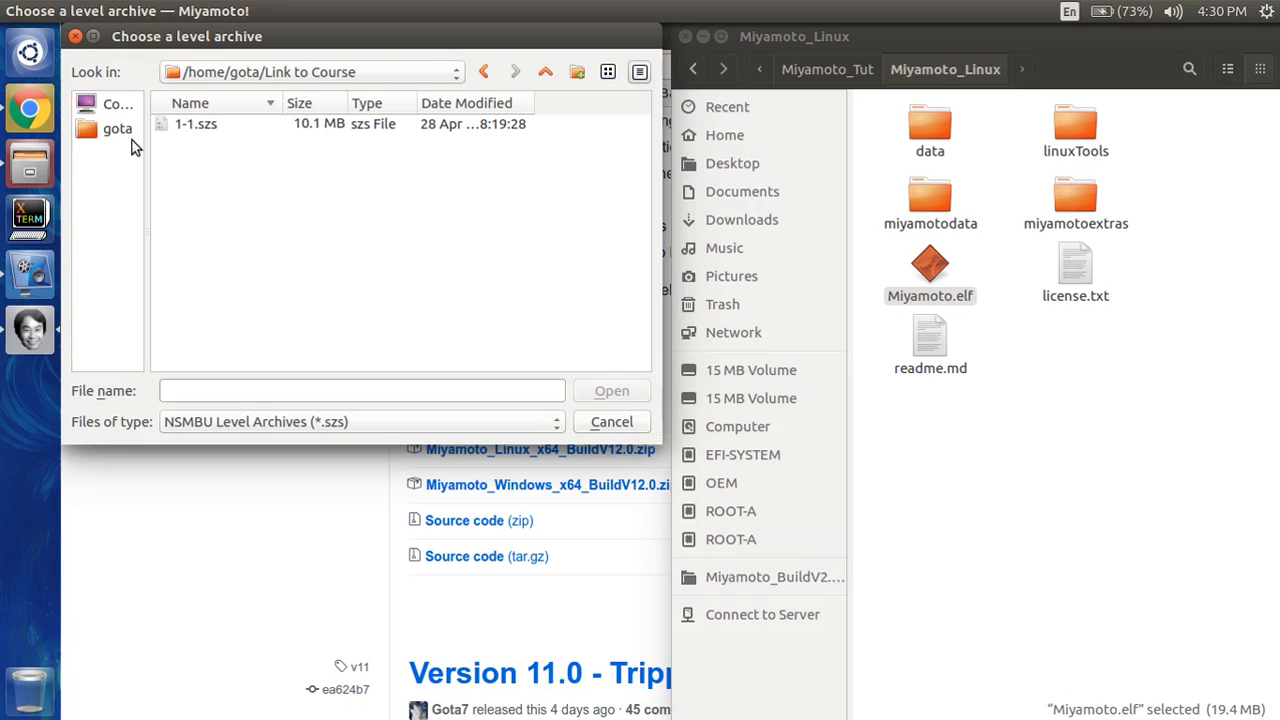
click(128, 129)
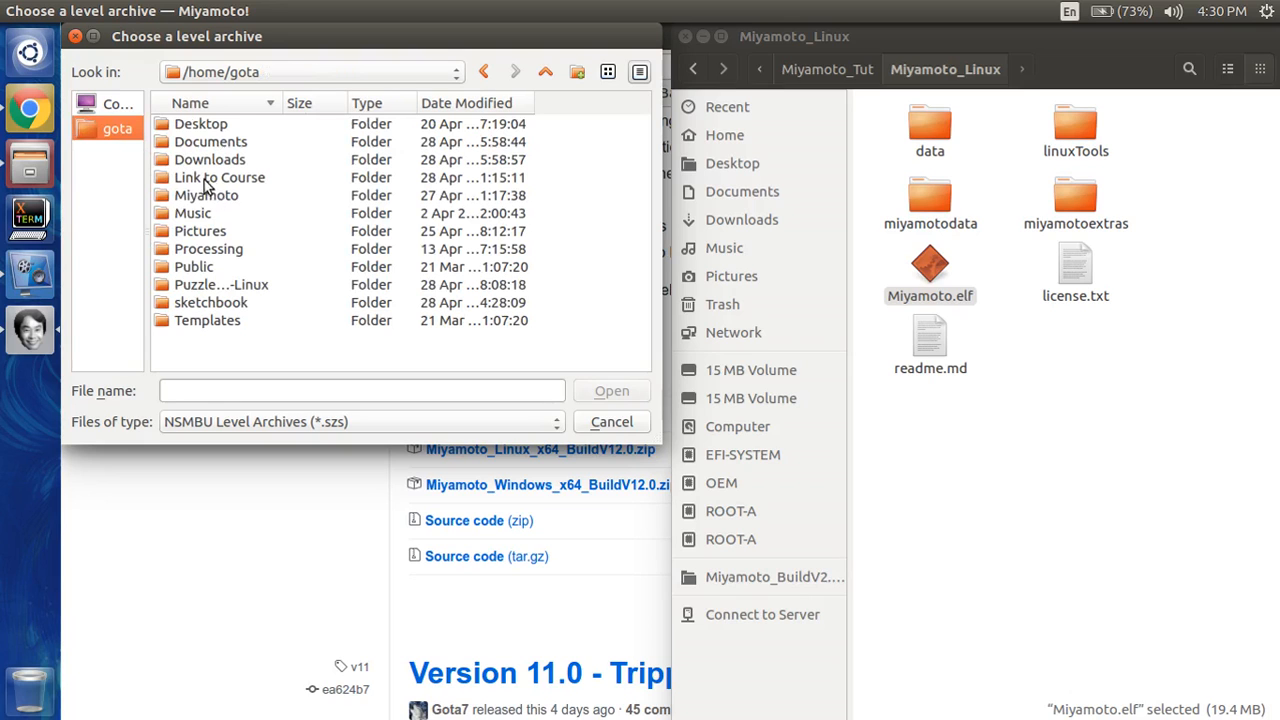
double_click(230, 194)
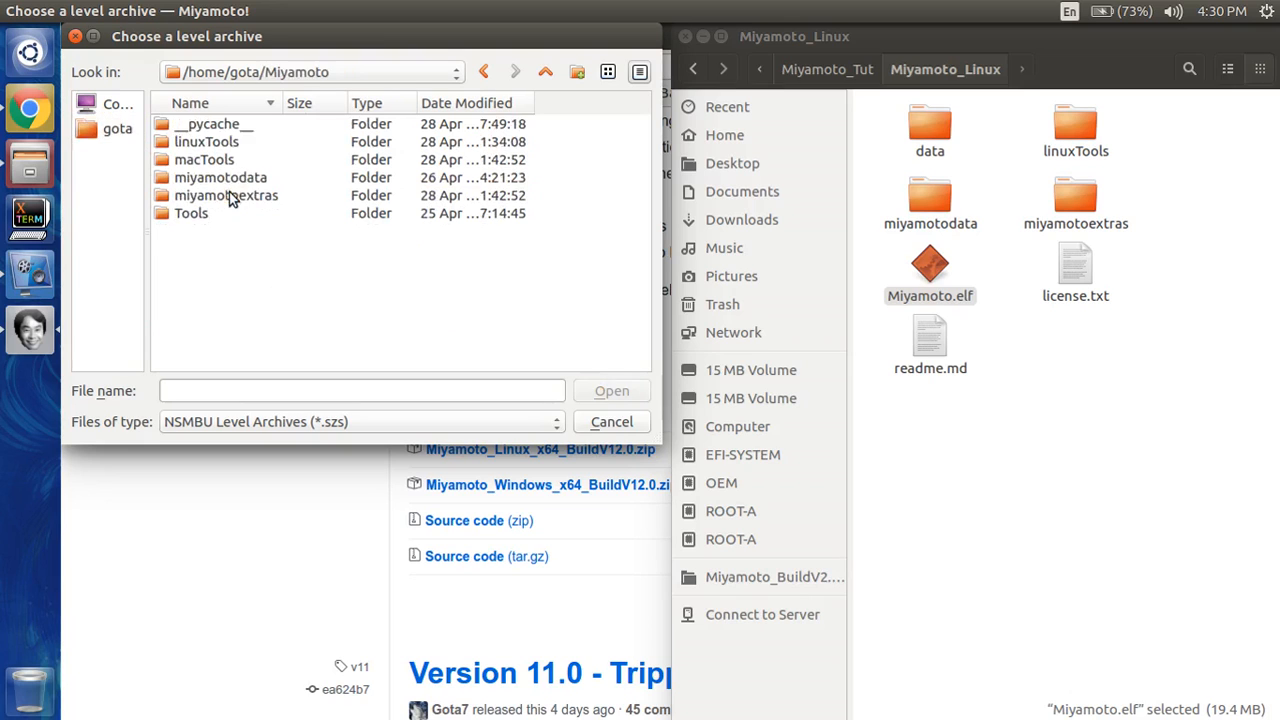
double_click(228, 178)
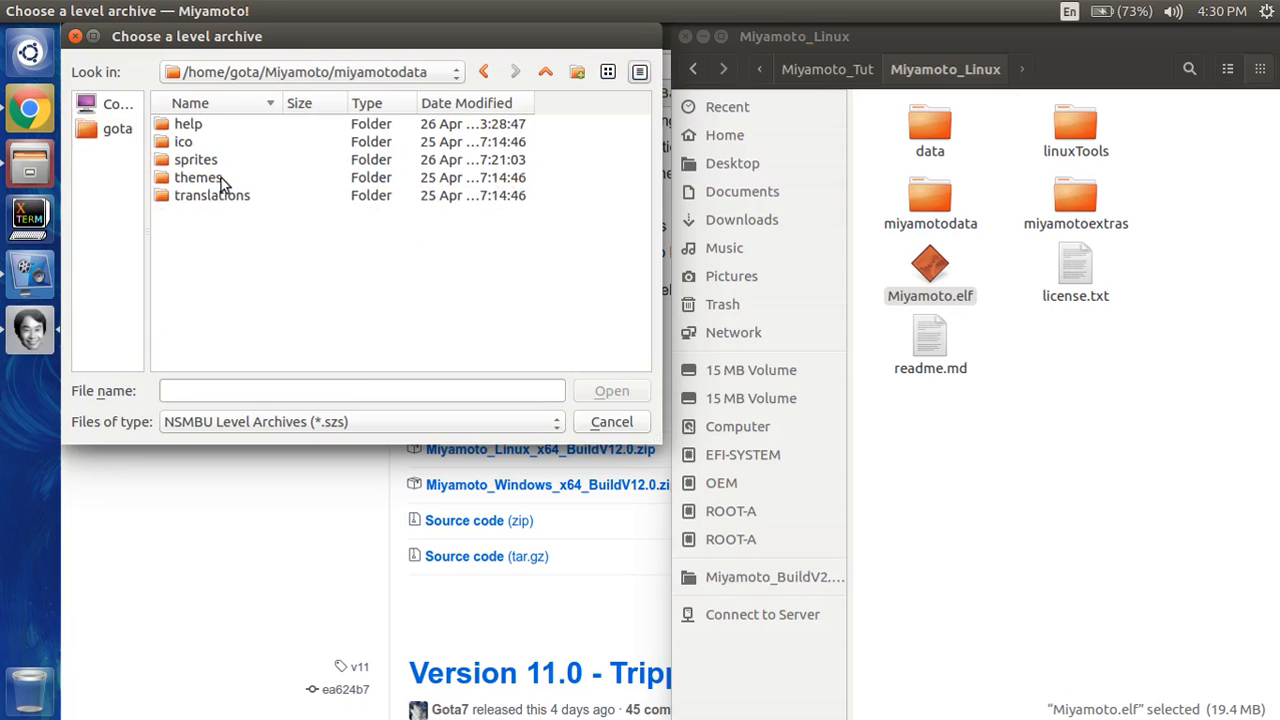
- Open the level archive 1-1.szs from the Documents/course_res_pack folder in the home directory
click(122, 132)
click(225, 177)
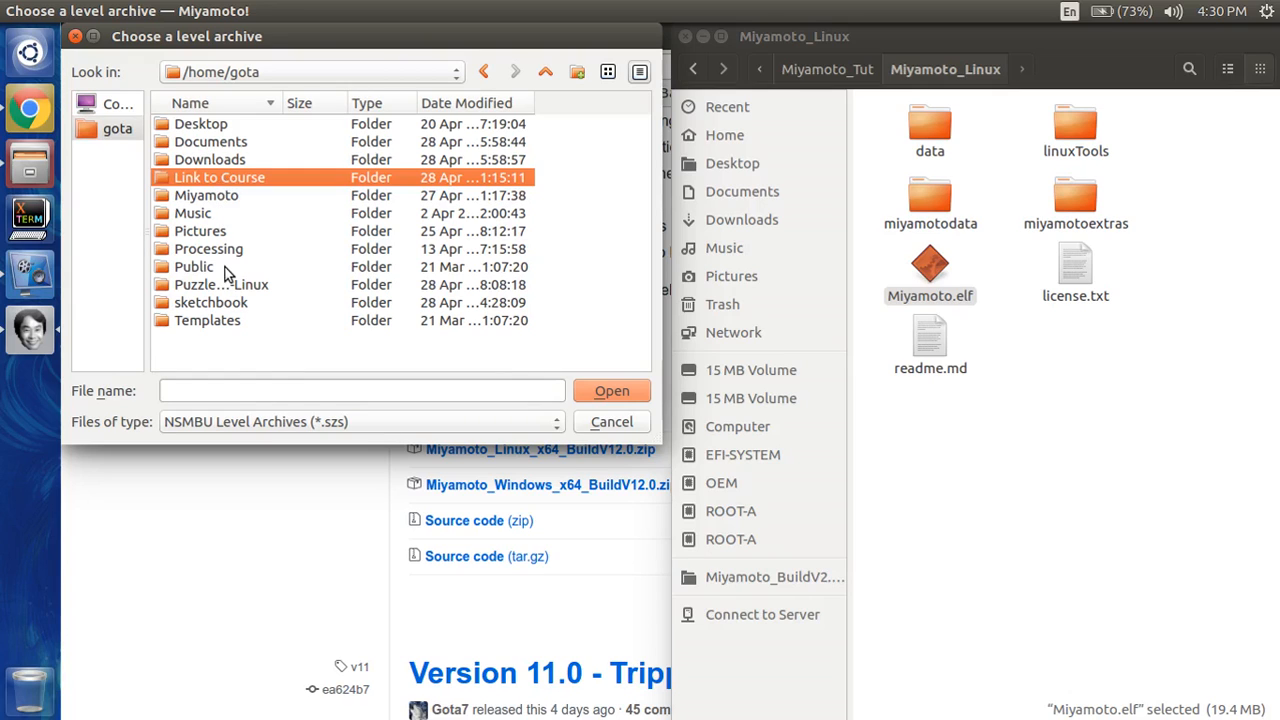
double_click(207, 150)
double_click(205, 143)
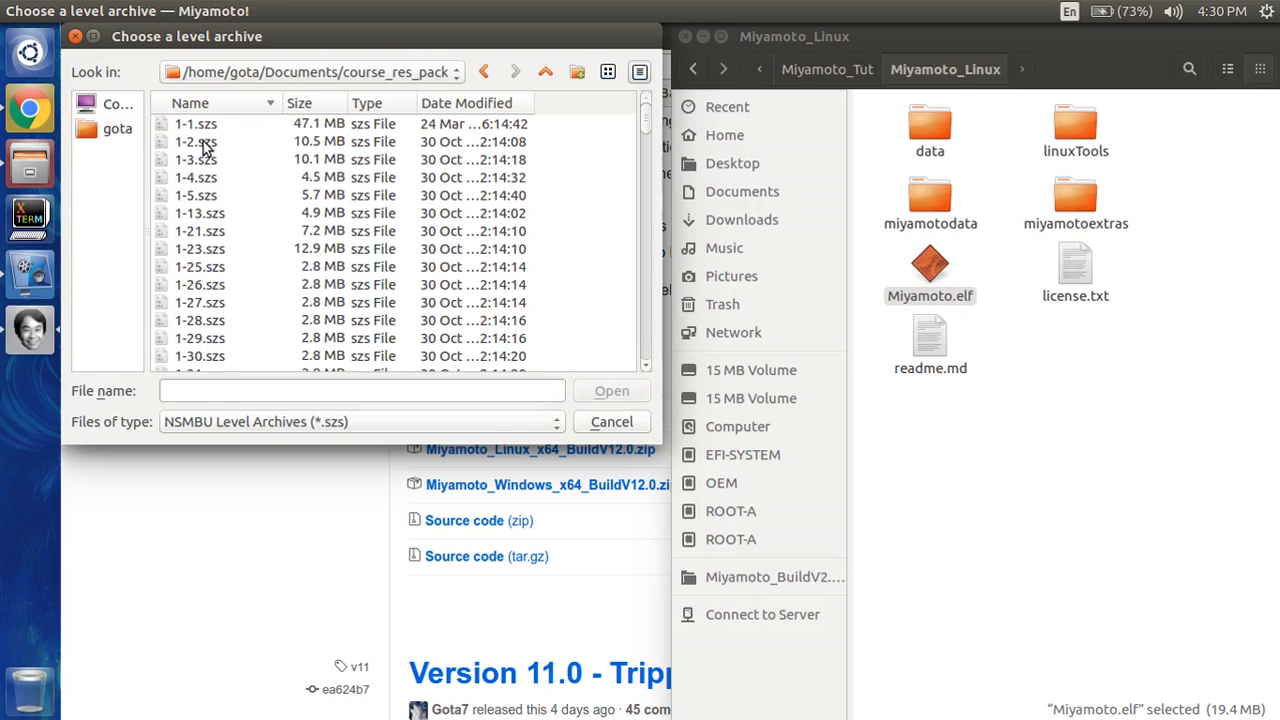
click(183, 125)
double_click(180, 124)
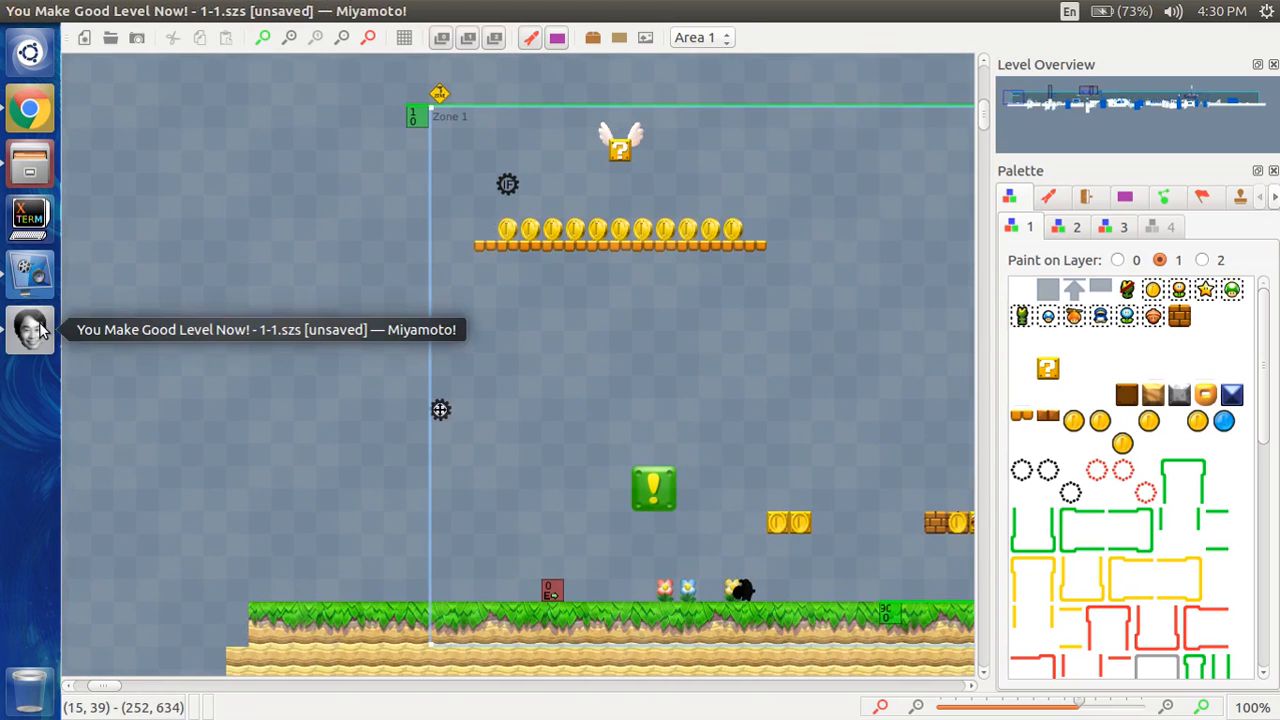
- Hide the sprite images in the level view and show them again
click(222, 9)
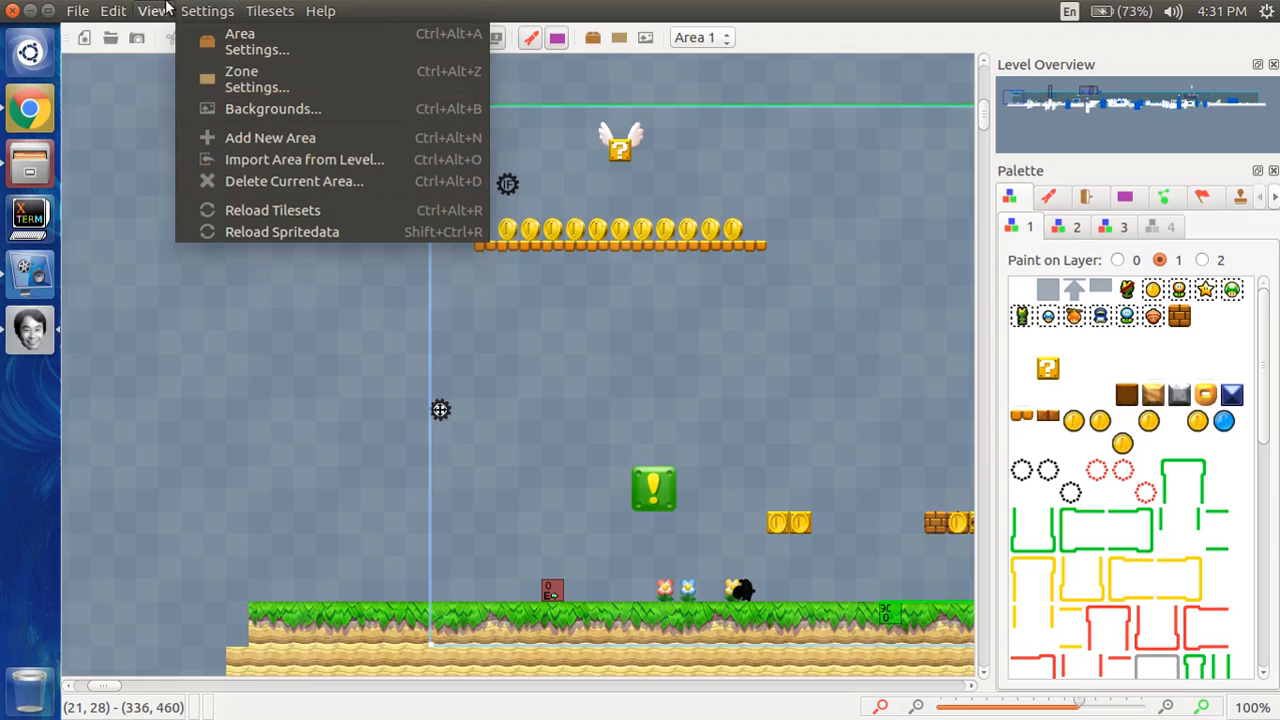
mouse_move(160, 8)
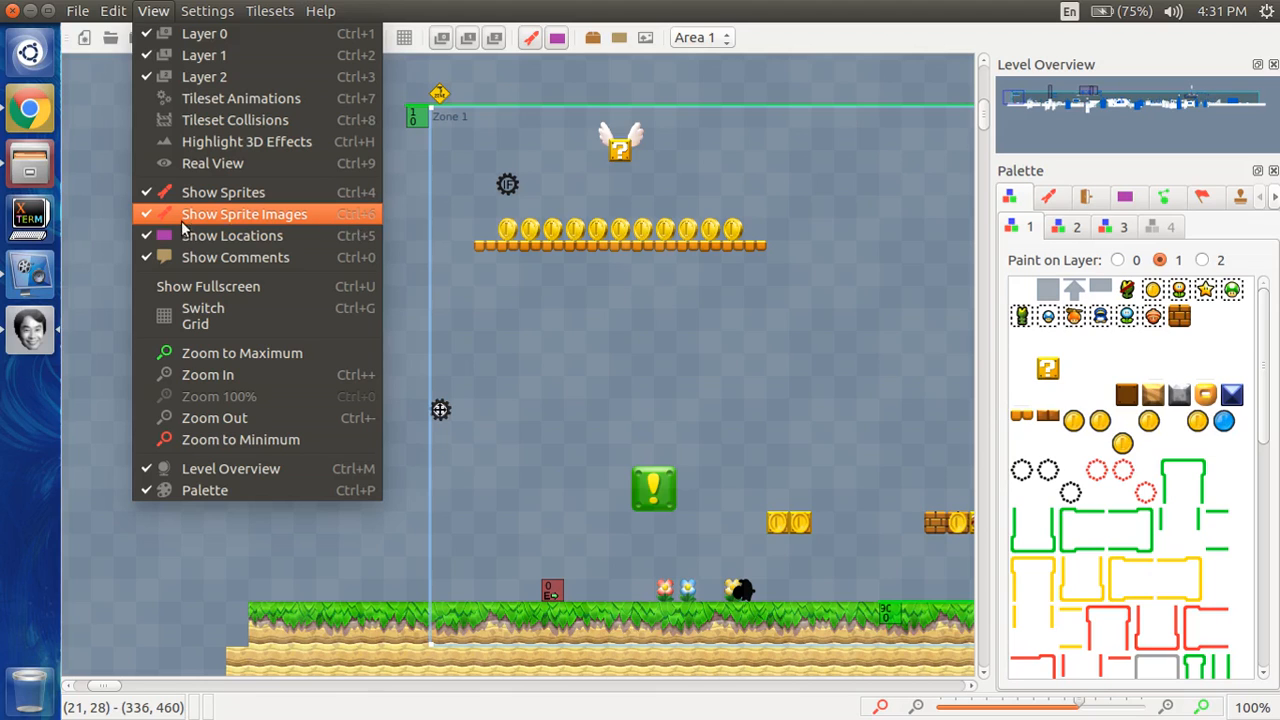
click(224, 226)
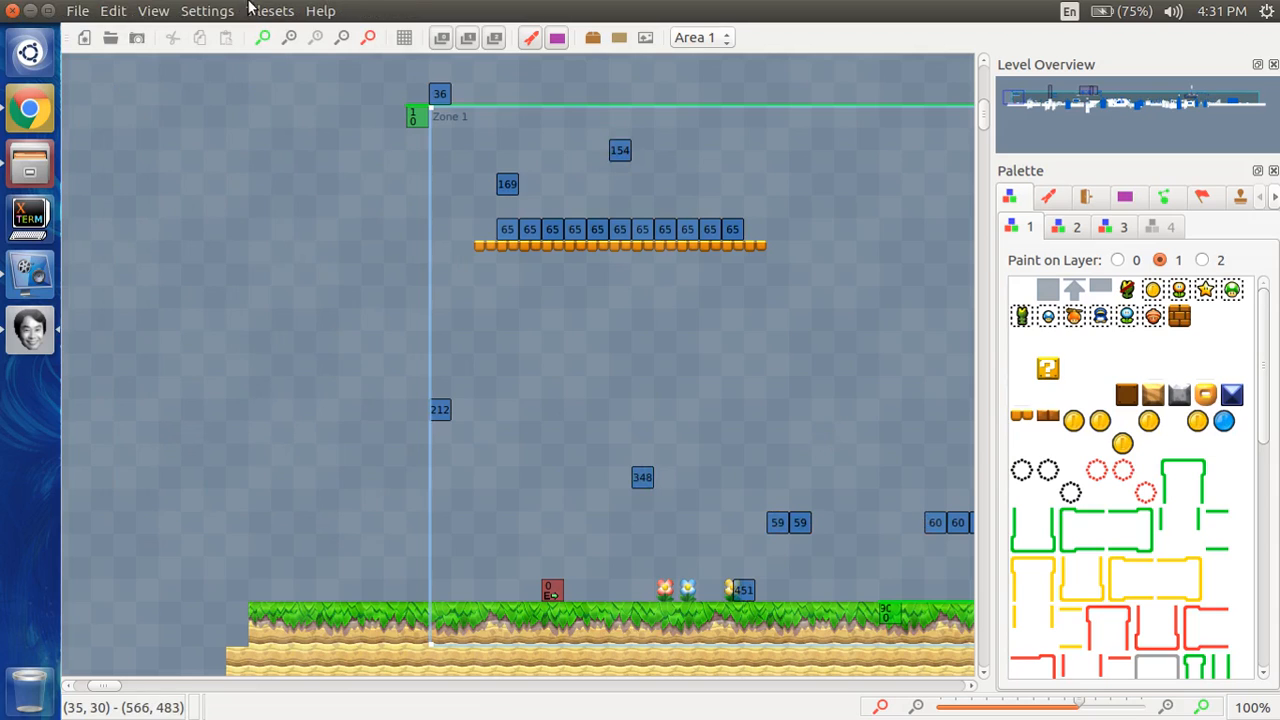
click(215, 12)
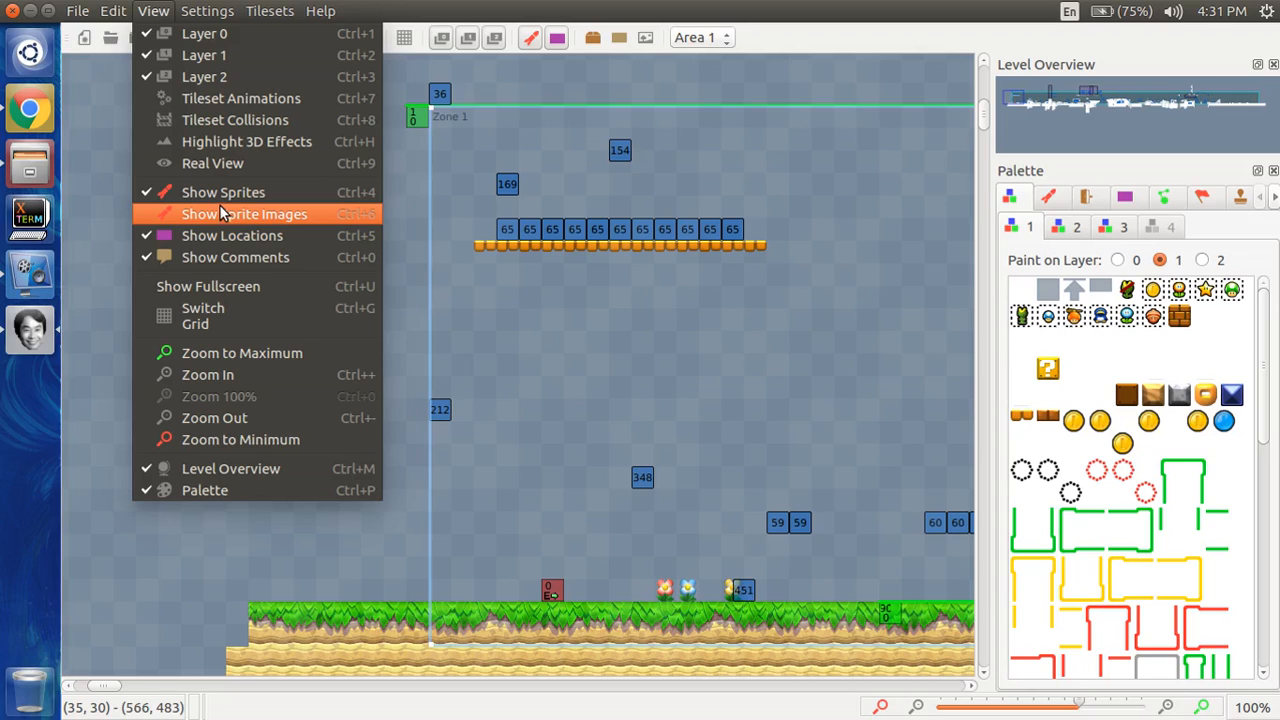
click(222, 214)
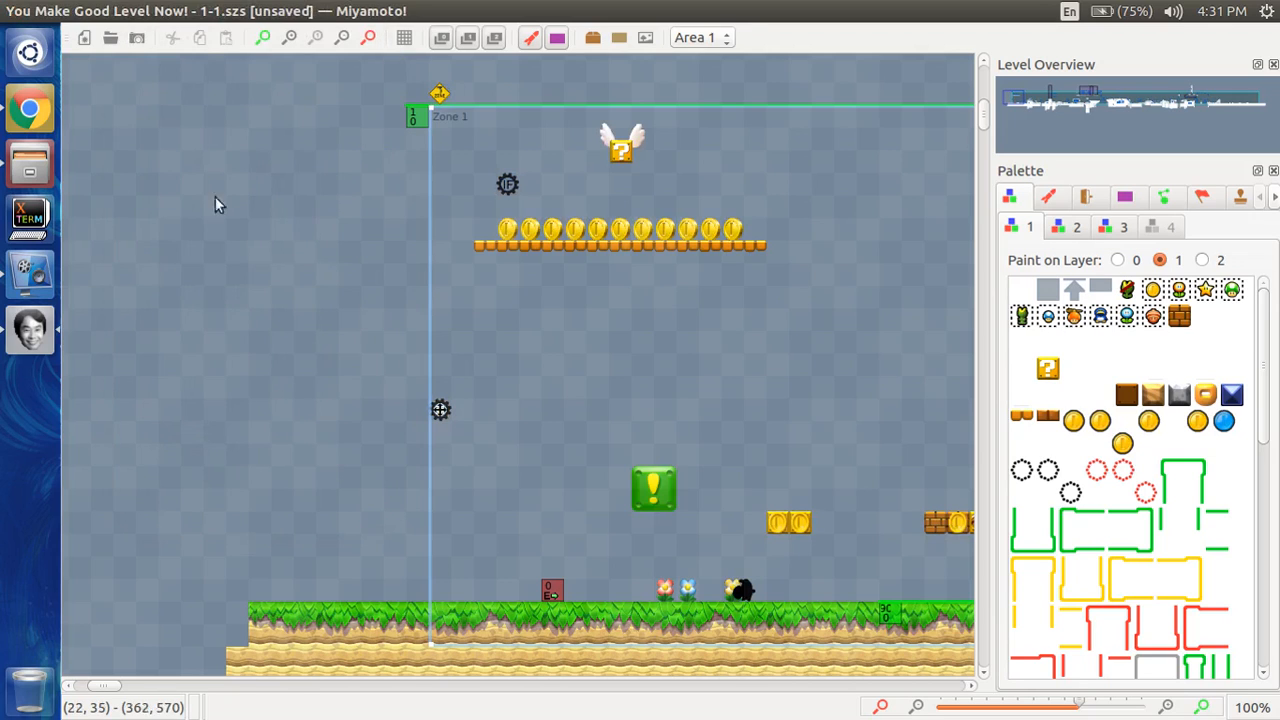
- Switch the editor to fullscreen and look around the start of Zone 1
click(200, 10)
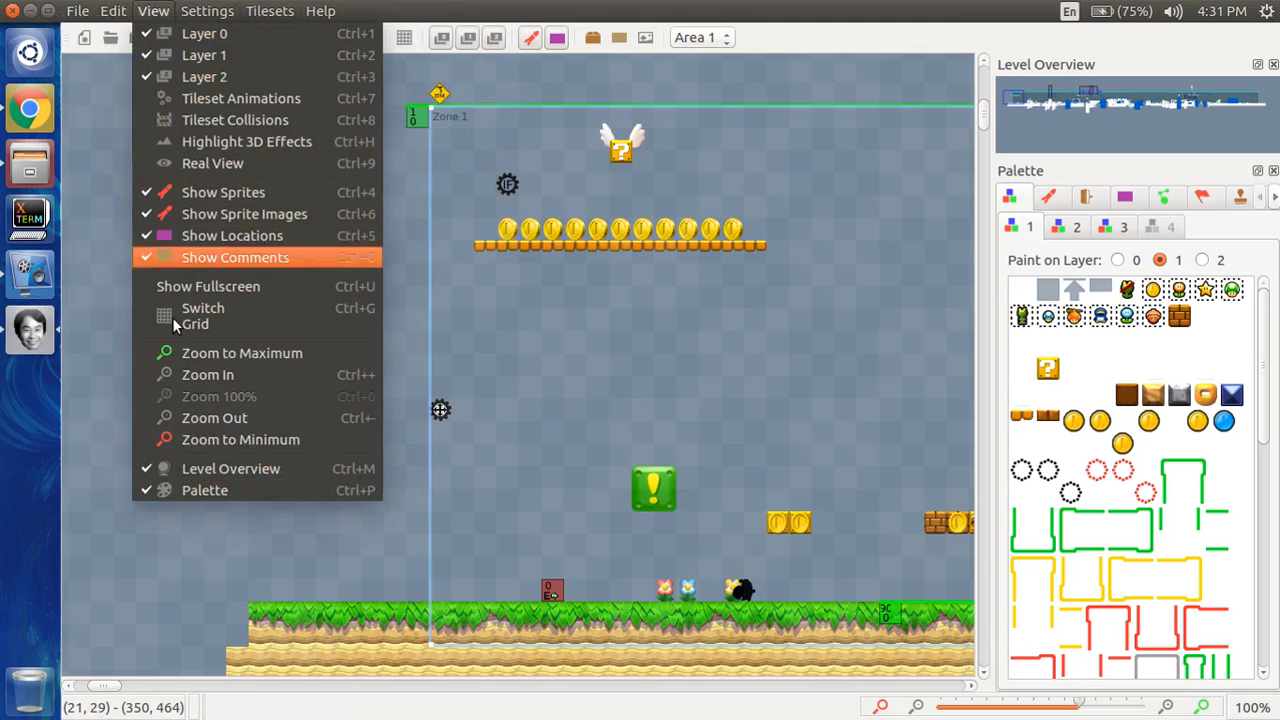
click(177, 289)
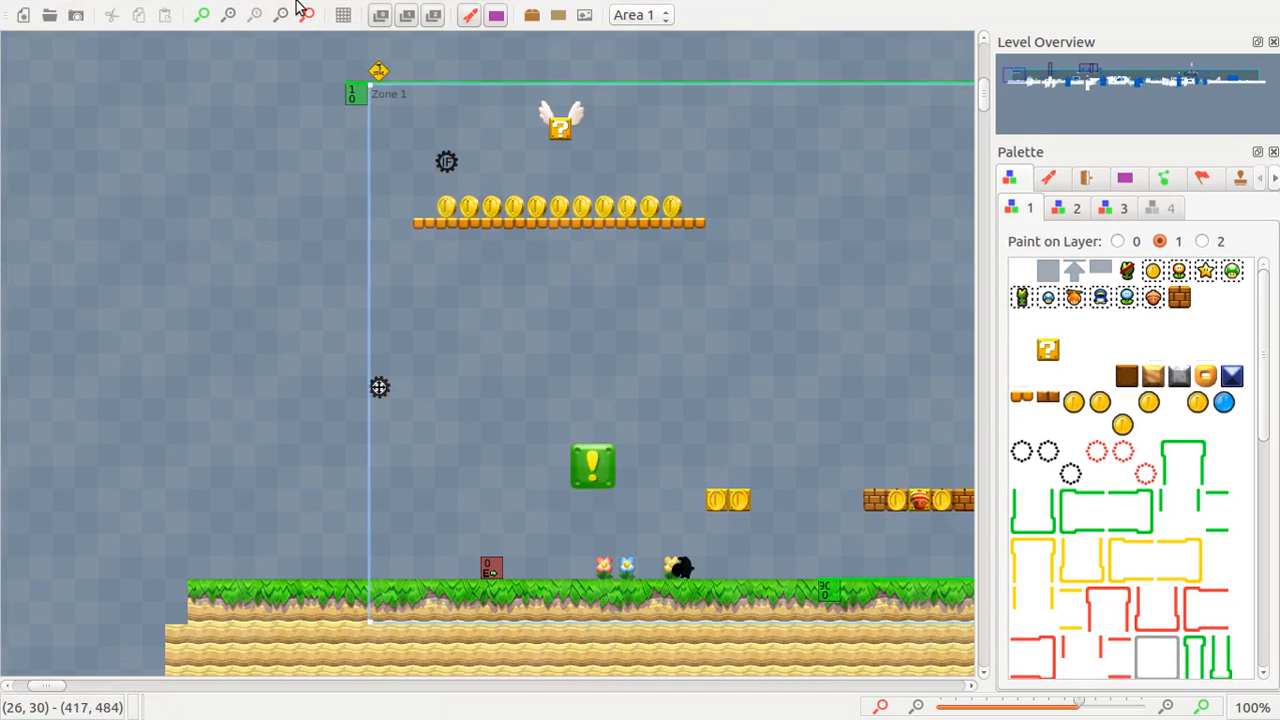
scroll(180, 273, right, 2)
scroll(180, 273, down, 2)
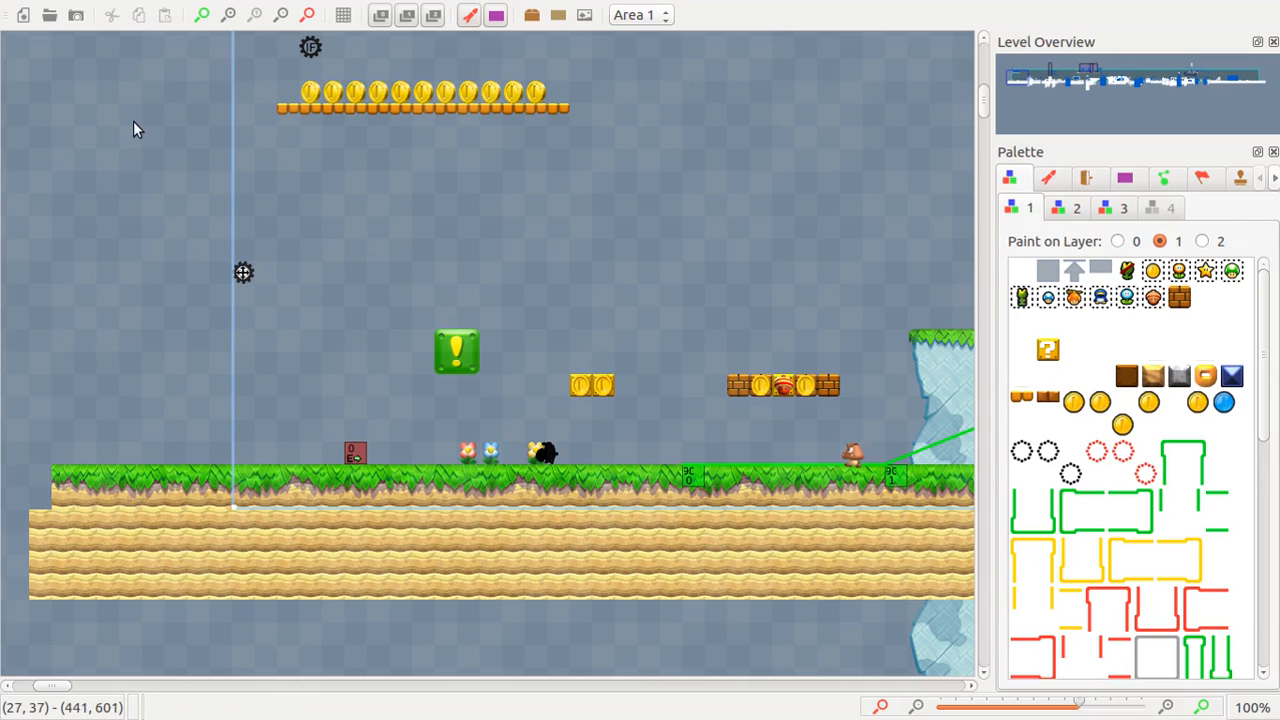
drag(165, 240, 185, 305)
scroll(166, 278, up, 4)
scroll(166, 278, left, 2)
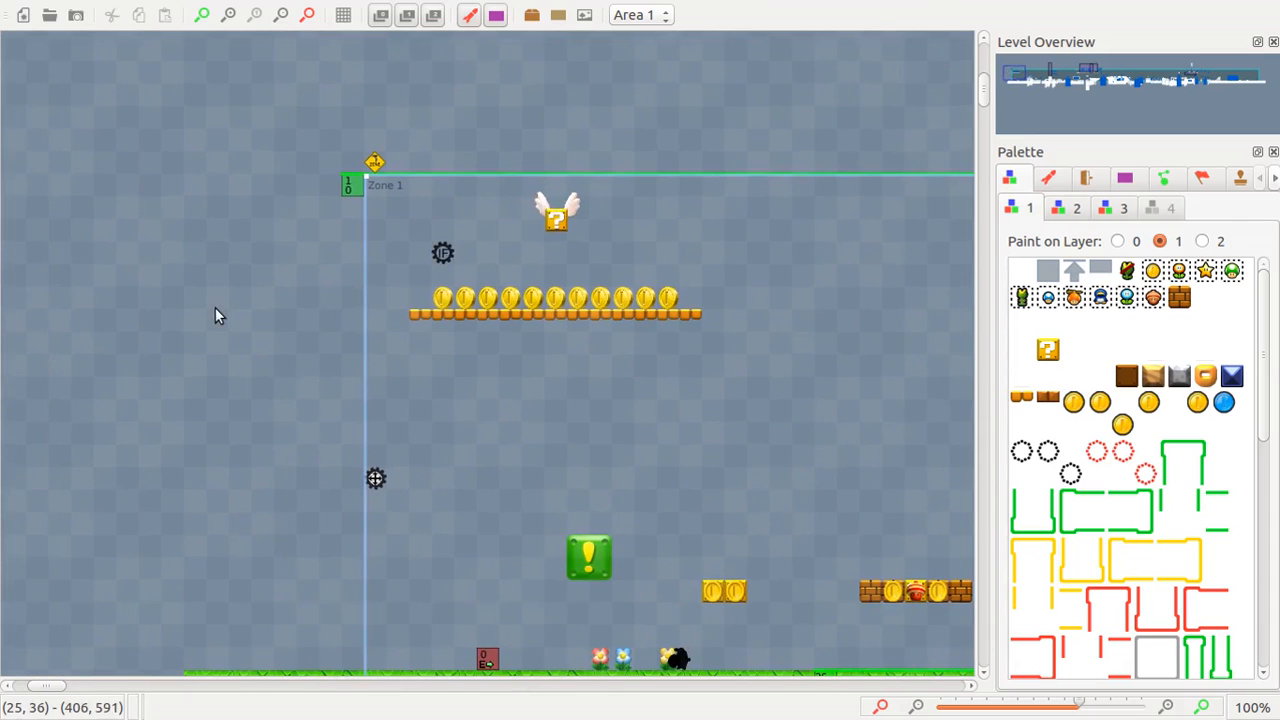
drag(216, 316, 258, 409)
scroll(253, 410, down, 5)
scroll(253, 410, left, 1)
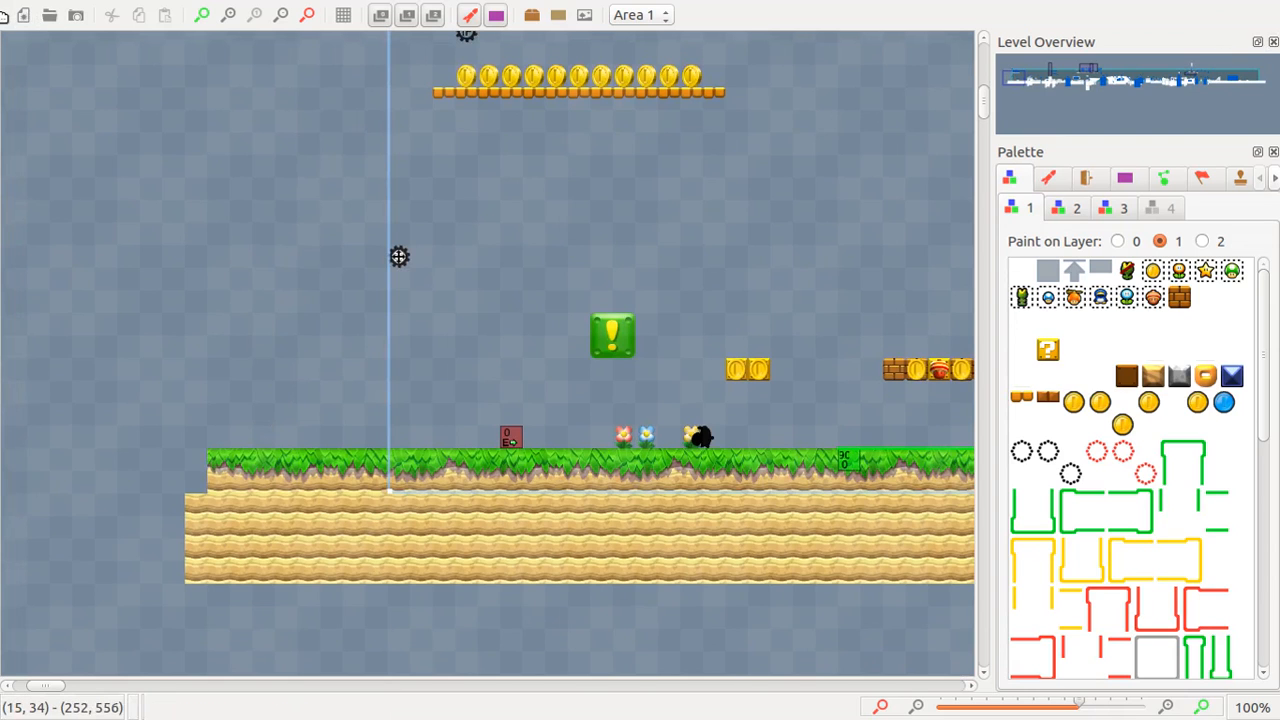
- Try to open another level from the fullscreen view and cancel at the save prompt
mouse_move(6, 20)
mouse_down()
mouse_move(40, 74)
mouse_move(17, 49)
mouse_move(35, 7)
mouse_move(30, 18)
mouse_up()
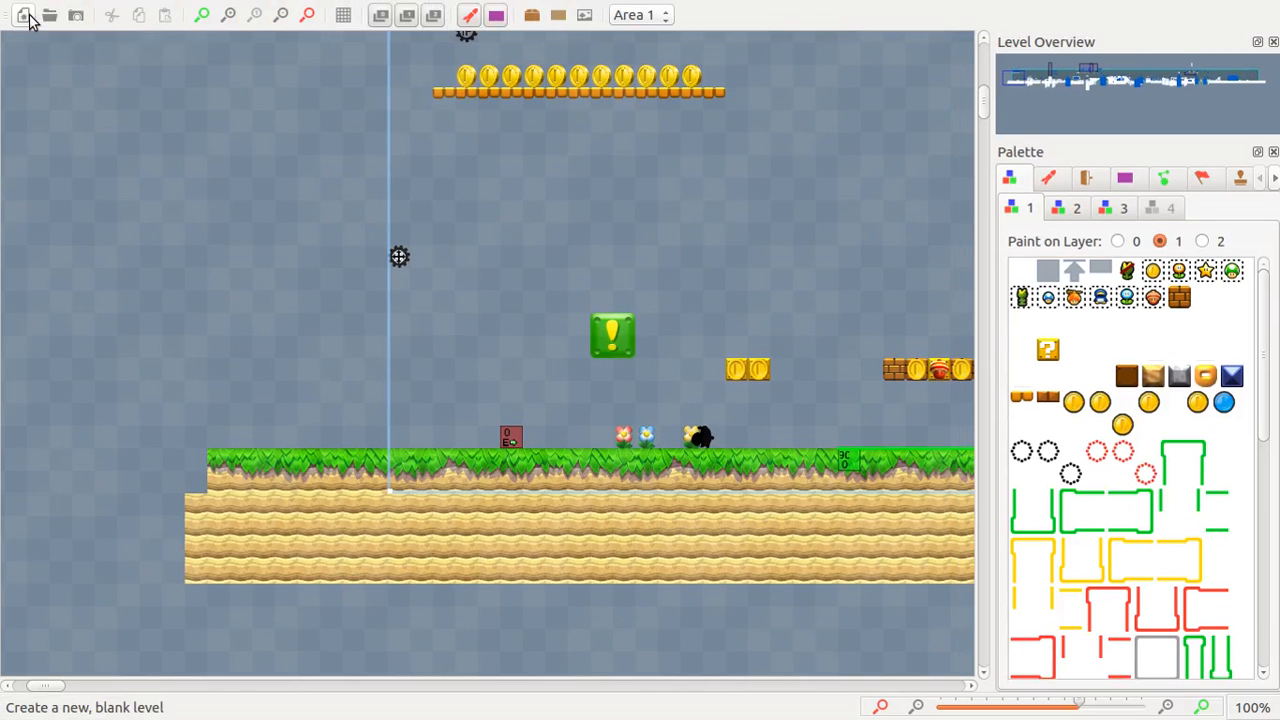
click(45, 18)
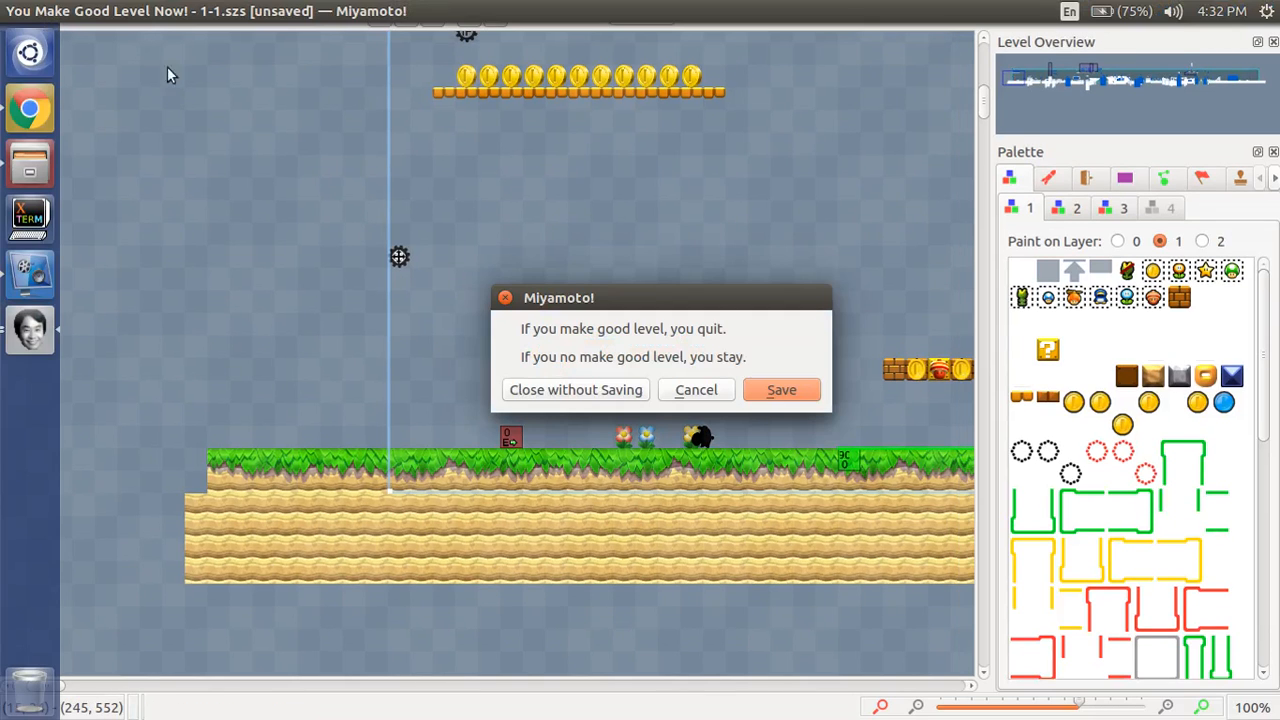
click(30, 330)
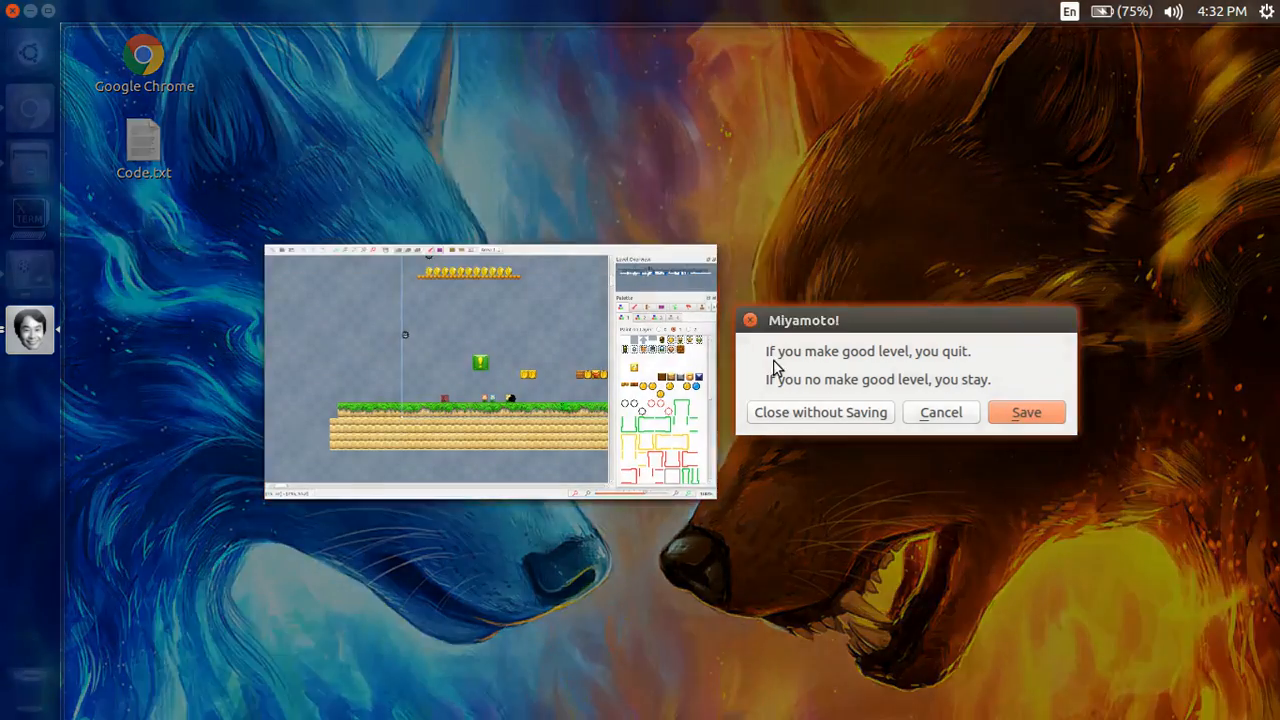
click(775, 368)
click(720, 400)
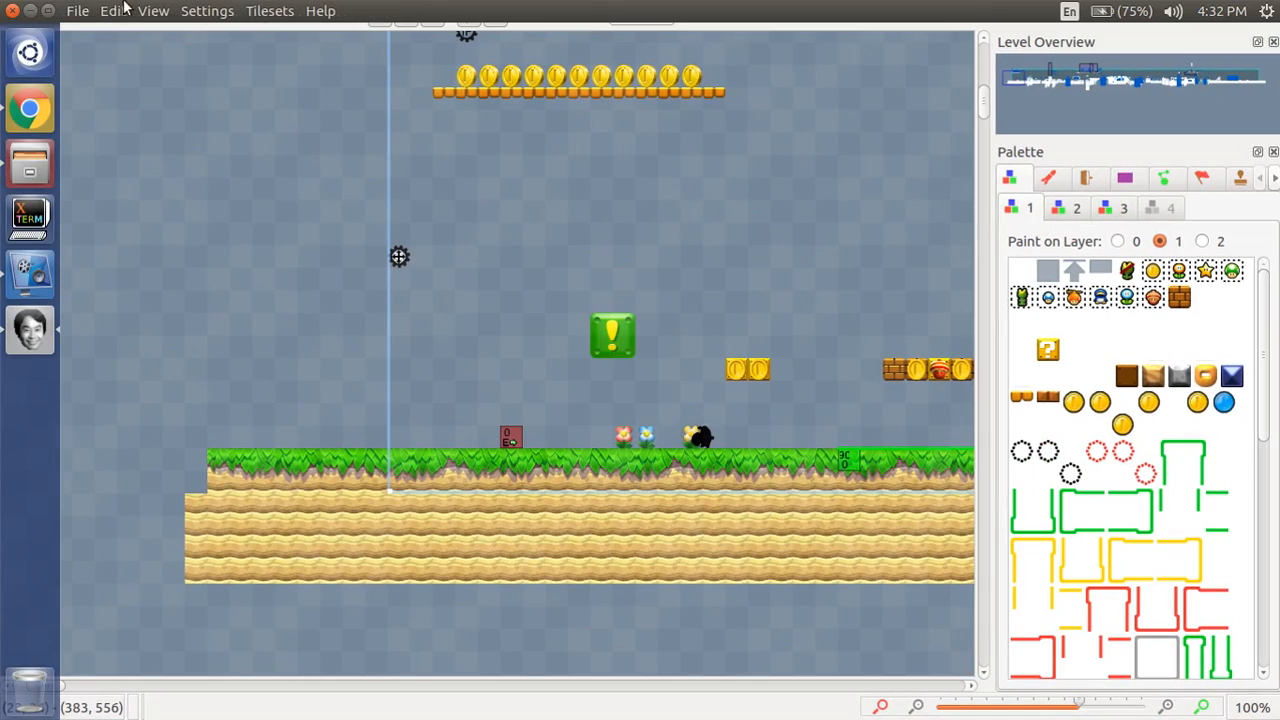
- Turn off the fullscreen view of the level editor
click(115, 10)
mouse_move(153, 10)
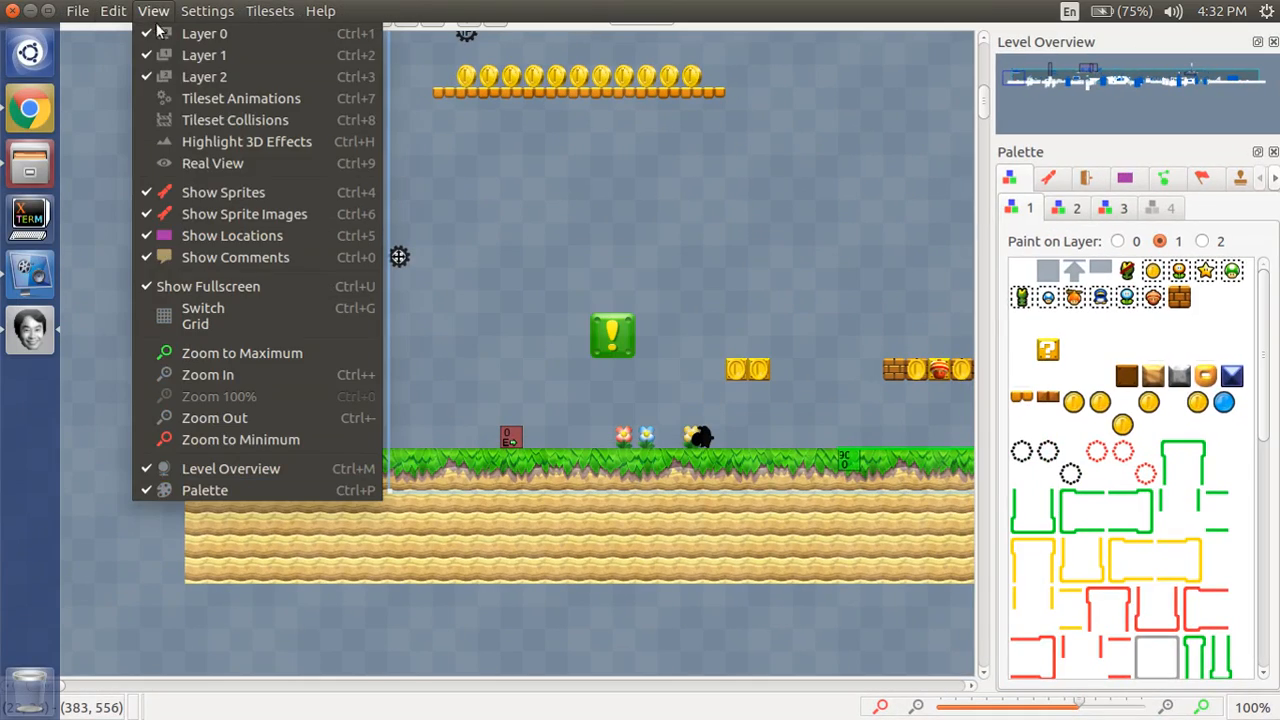
click(203, 287)
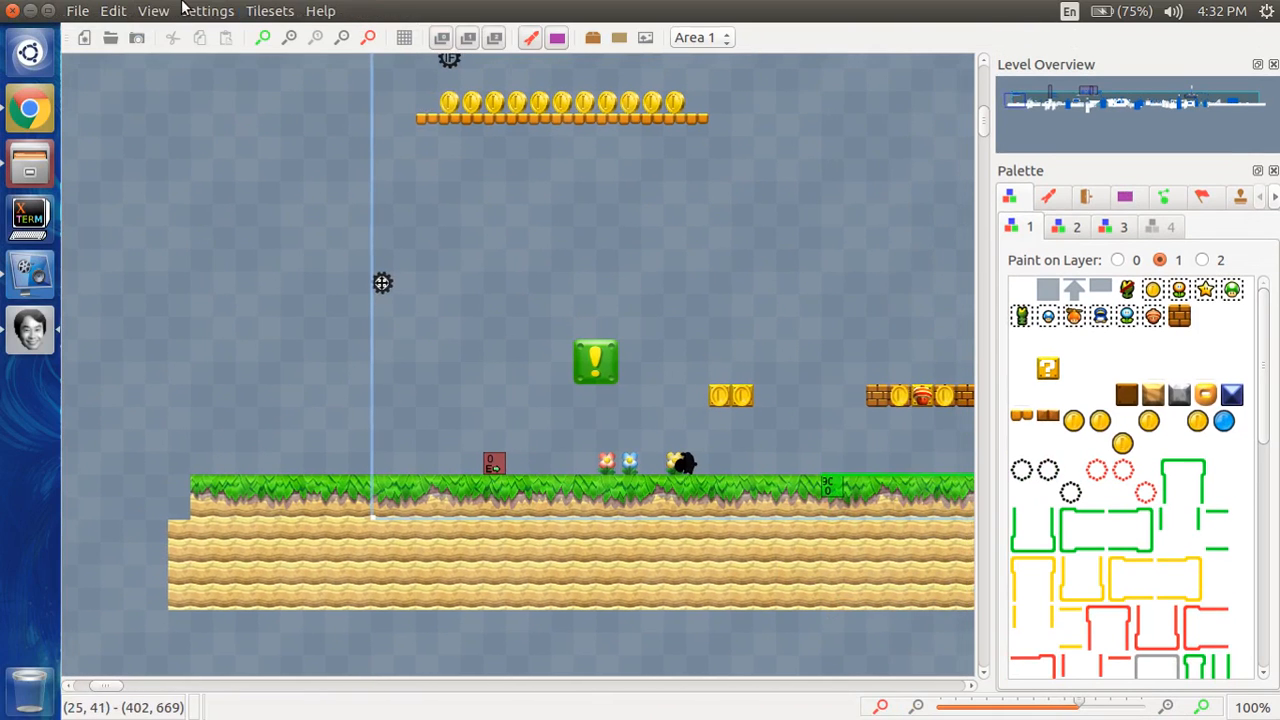
- Review the view and settings commands, and reduce the Level Overview's height to give the palette more room
click(153, 10)
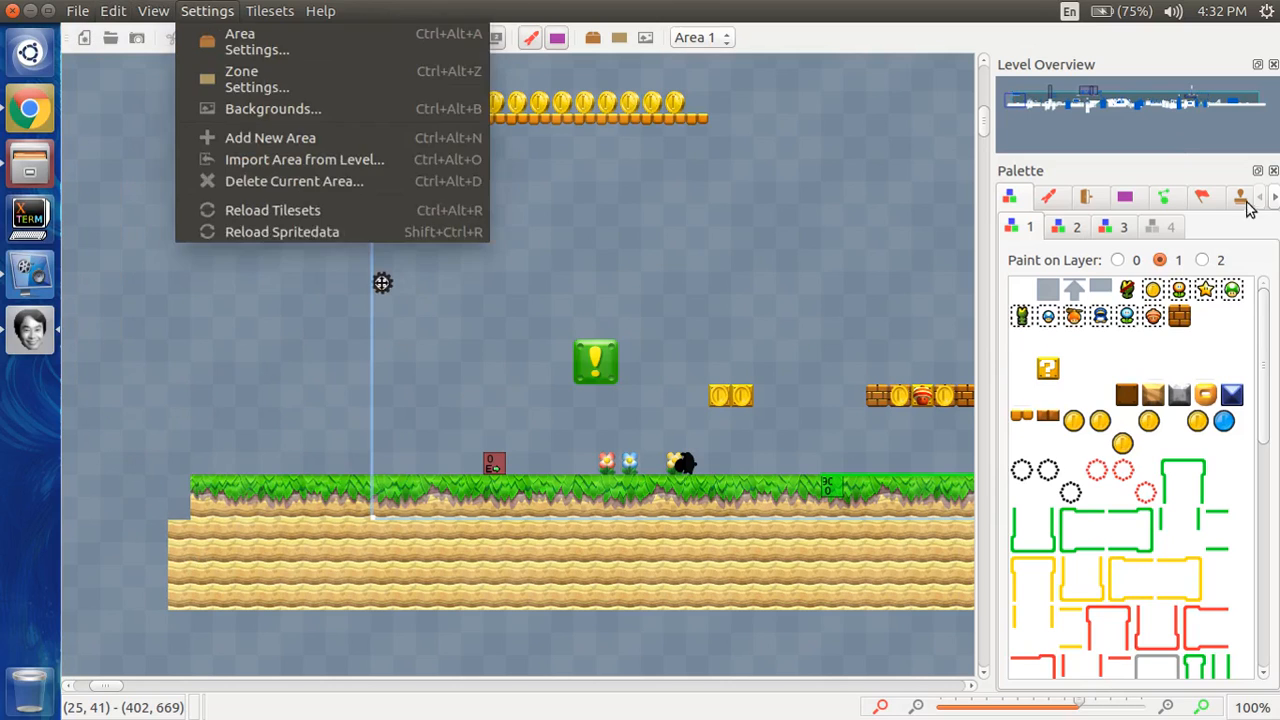
click(141, 12)
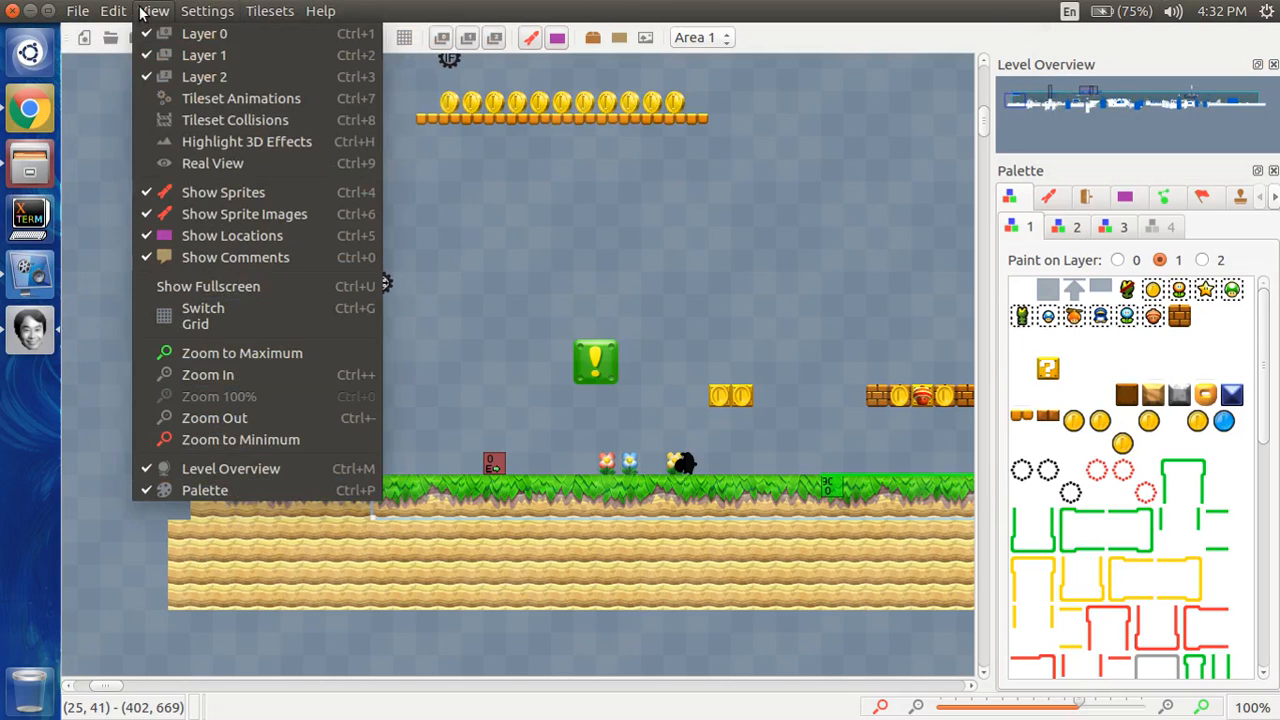
click(141, 12)
drag(1045, 62, 1100, 90)
mouse_move(1094, 157)
mouse_down()
mouse_move(1069, 223)
mouse_move(1108, 88)
mouse_move(1104, 145)
mouse_move(1100, 134)
mouse_up()
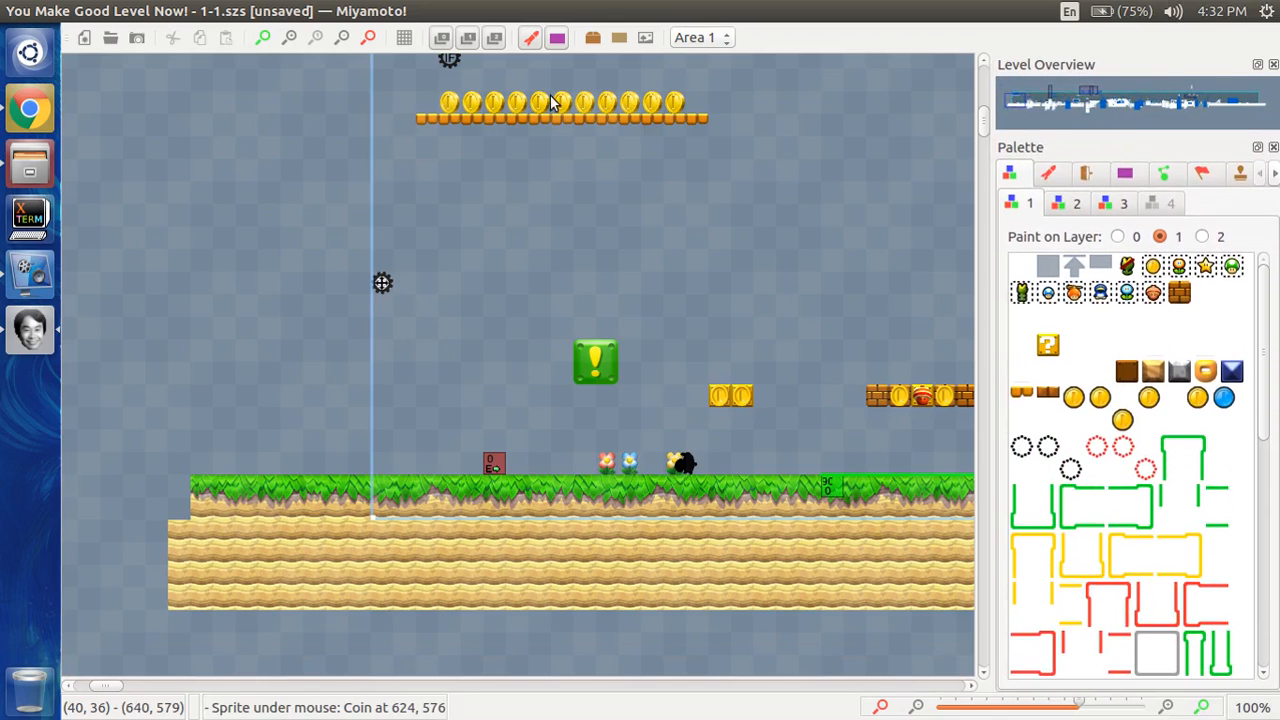
- Detach the toolbar so it floats over the level, and dock it back in its original place
drag(68, 40, 270, 131)
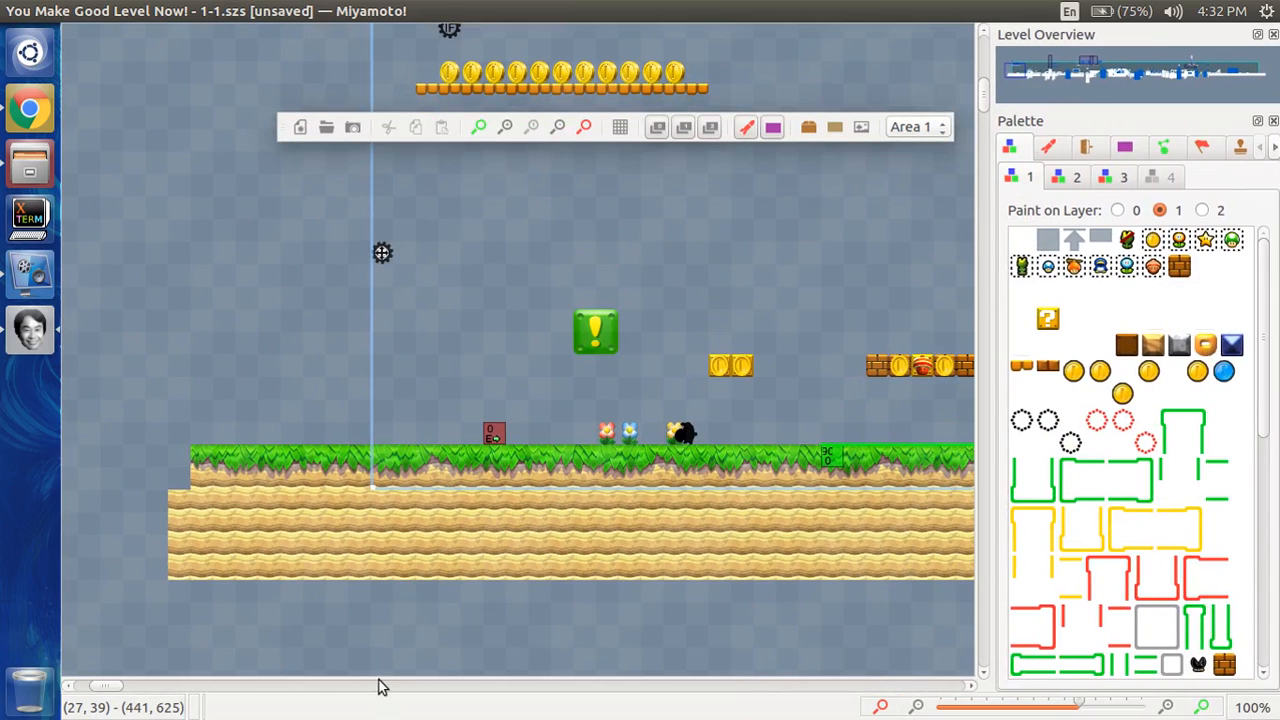
drag(284, 128, 151, 30)
scroll(211, 250, left, 1)
scroll(211, 250, left, 4)
scroll(211, 250, up, 1)
scroll(211, 250, right, 3)
- Switch the level to Area 2 without saving the changes
click(679, 45)
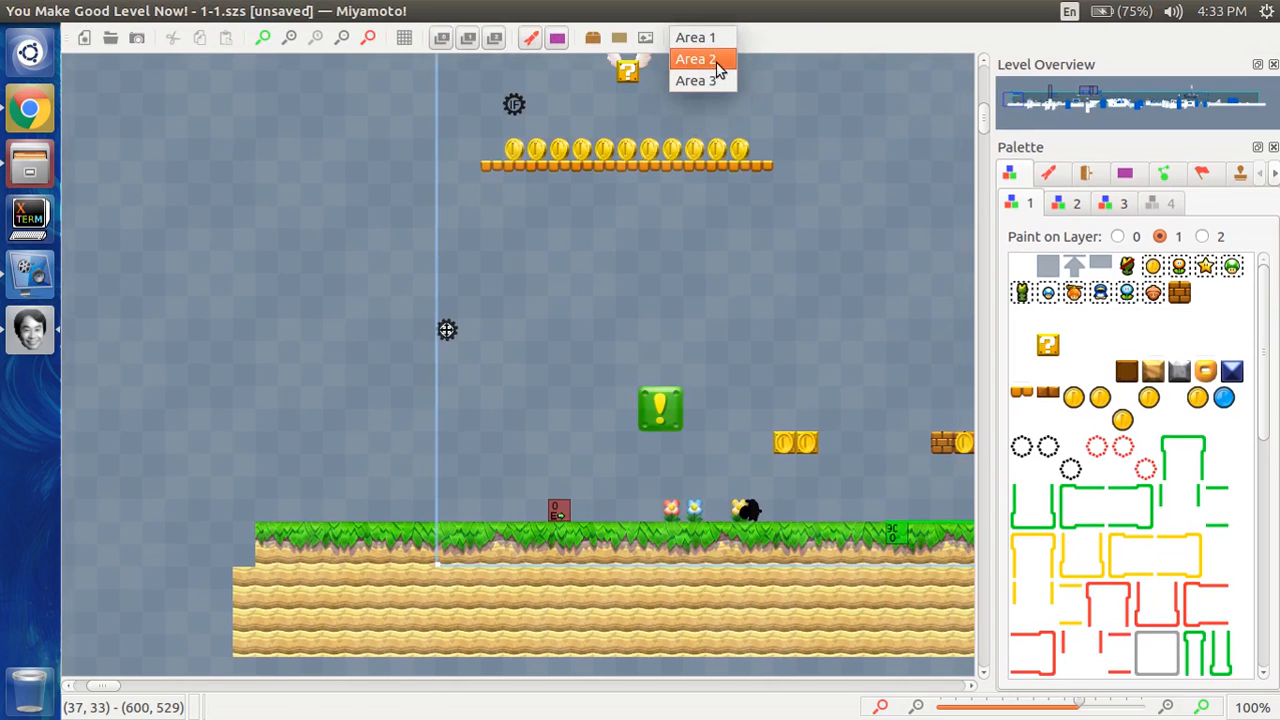
click(712, 59)
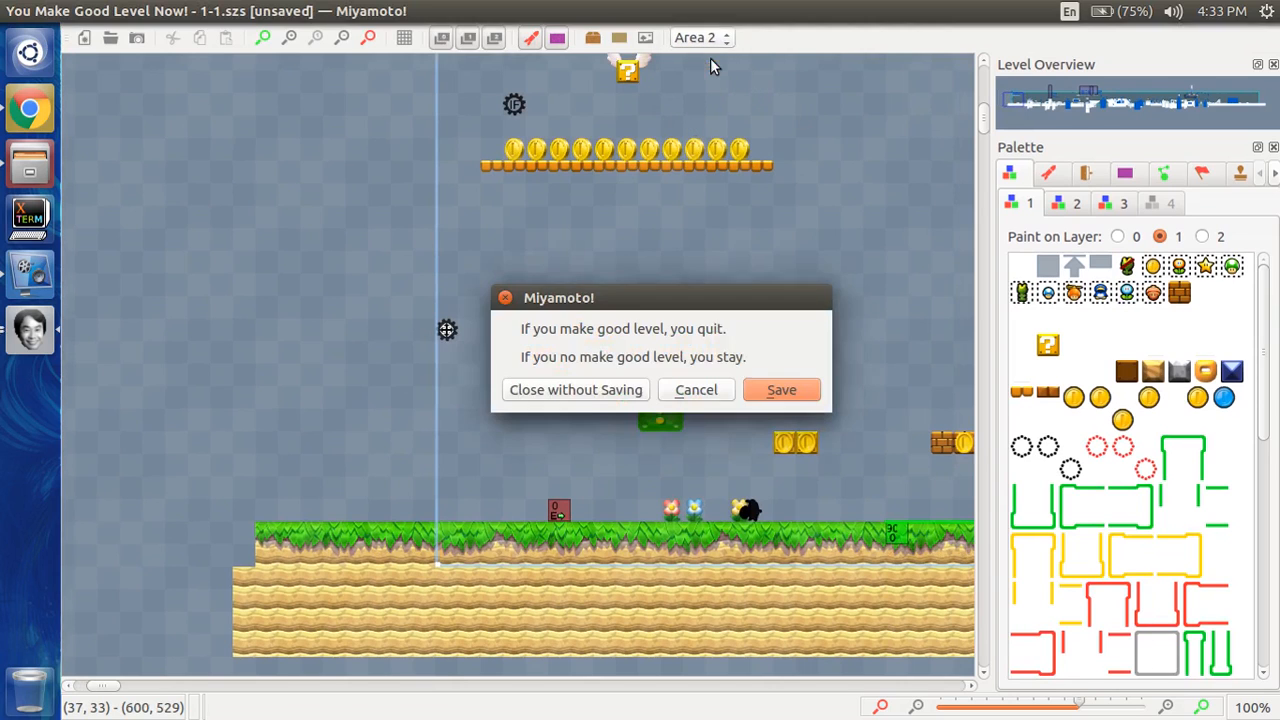
click(585, 392)
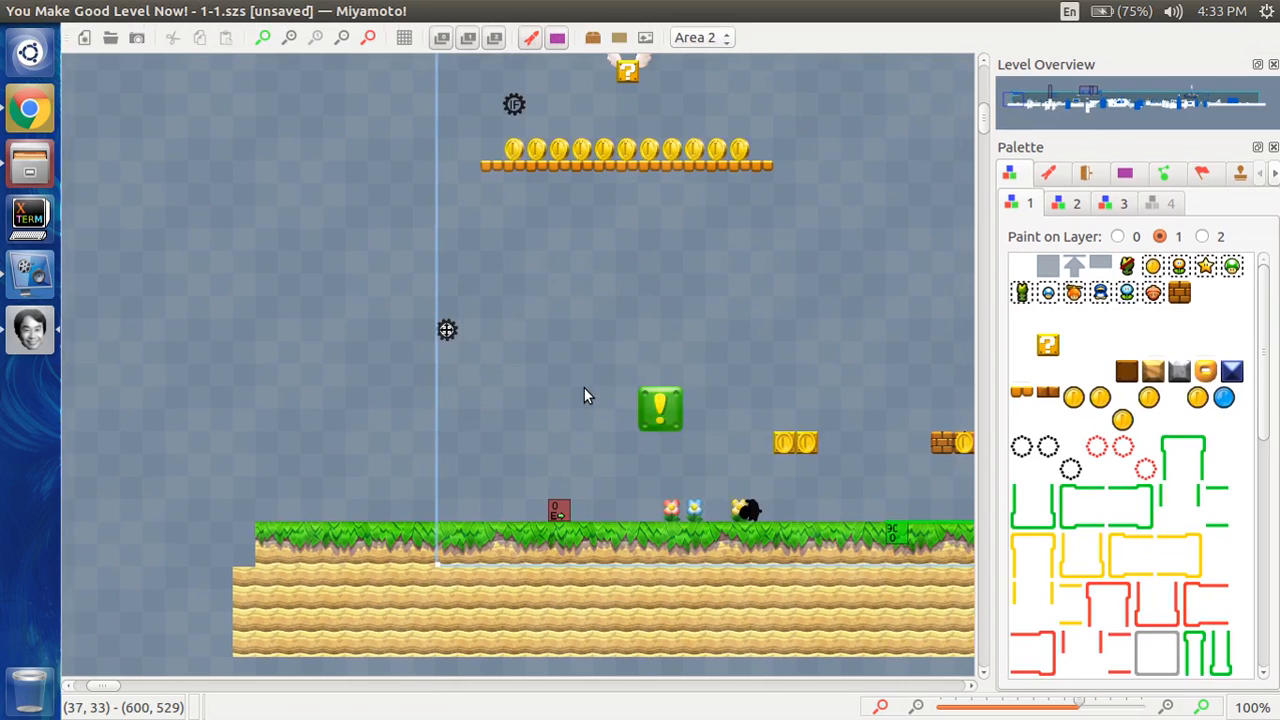
click(714, 37)
click(712, 57)
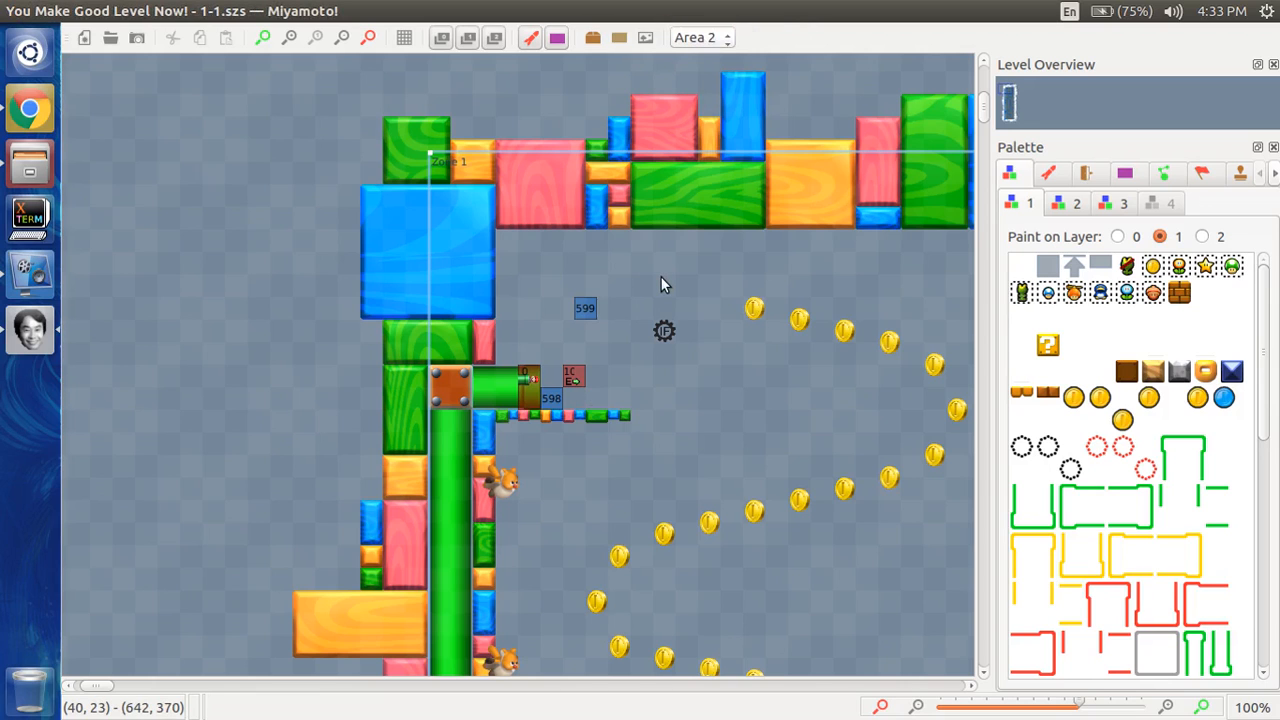
- Look over the layout of Area 2 and return to Area 1
scroll(660, 276, down, 1)
scroll(660, 276, up, 2)
scroll(660, 276, left, 1)
scroll(660, 276, right, 1)
scroll(660, 278, up, 1)
scroll(660, 278, left, 1)
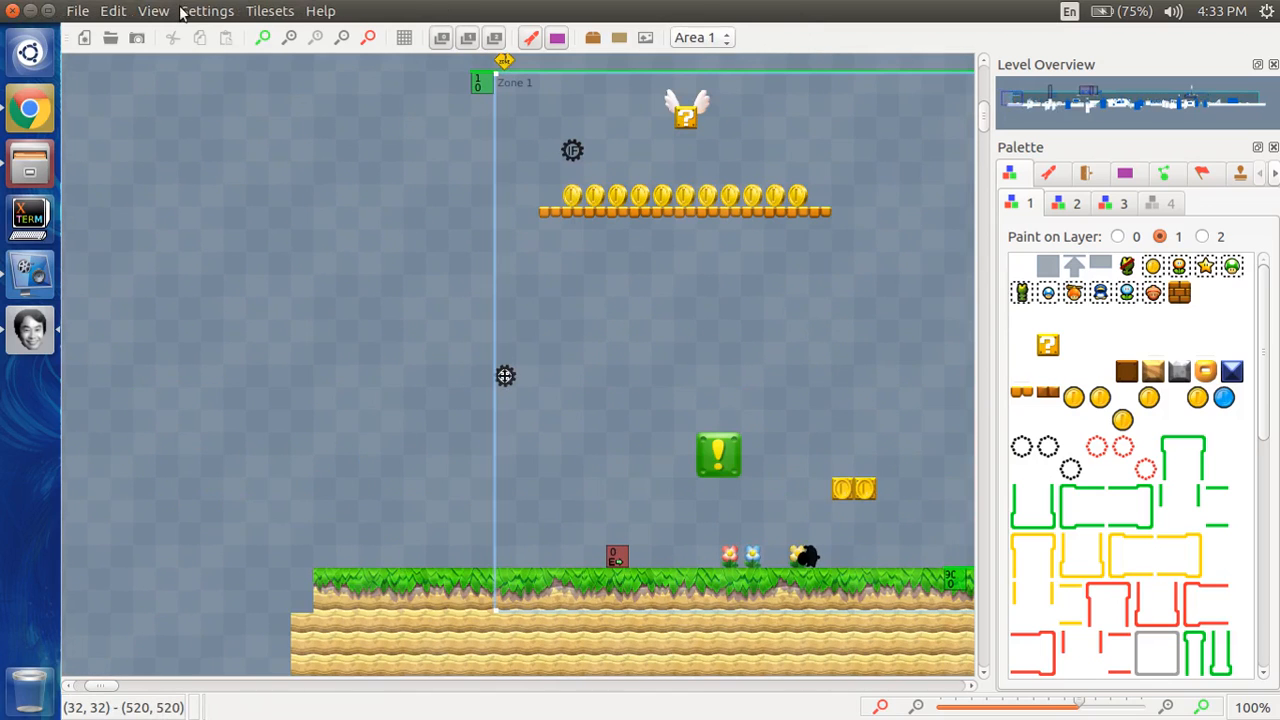
- Select all items in Area 1
click(184, 11)
mouse_move(150, 8)
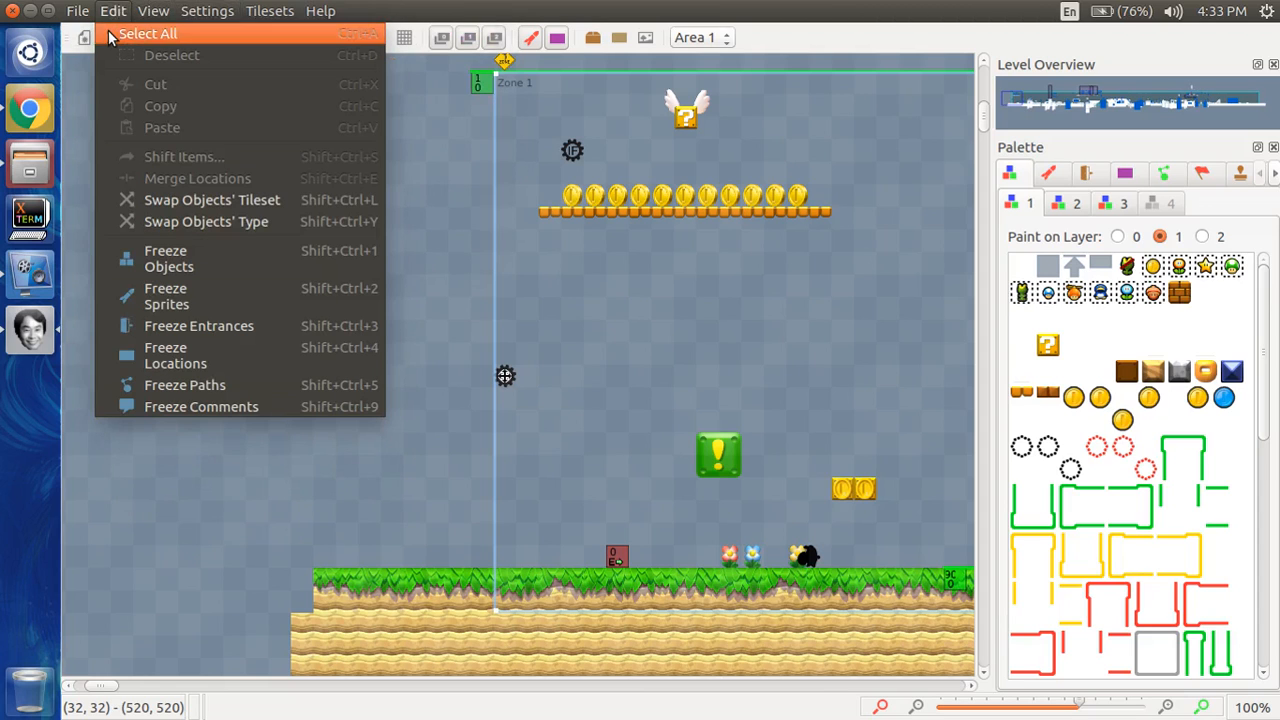
click(110, 34)
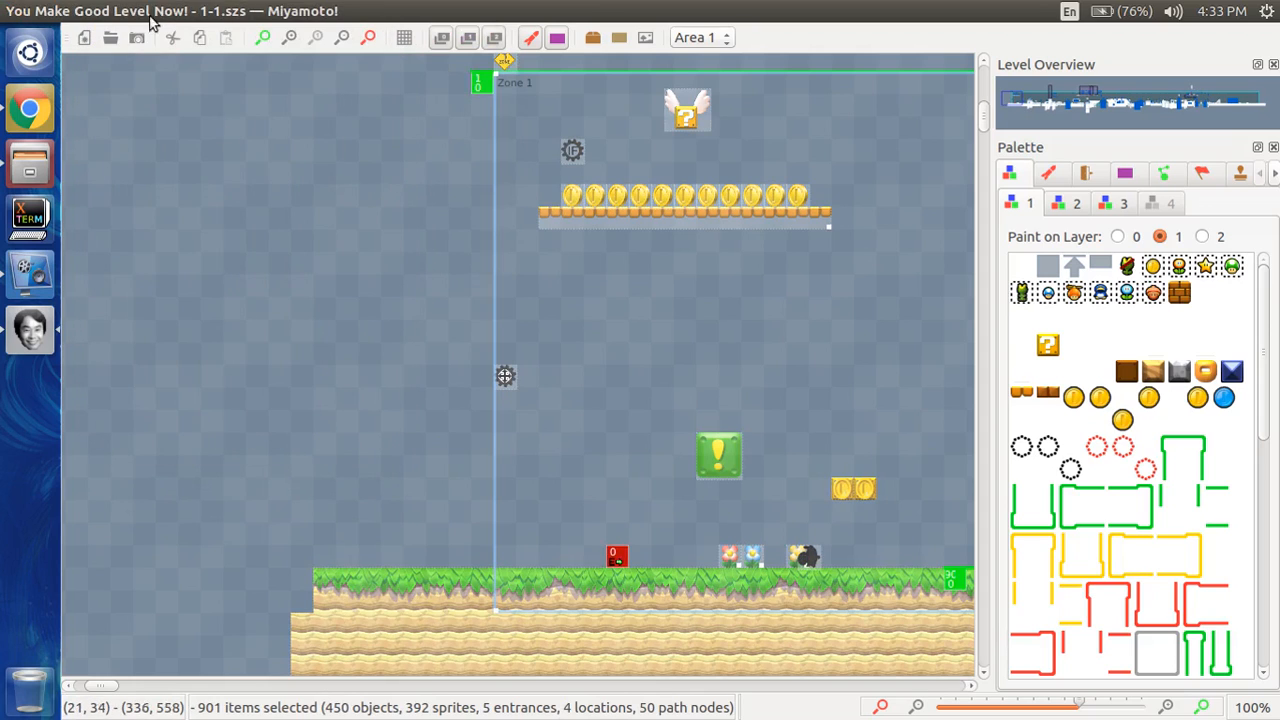
- Clear the selection of all items in Area 1
click(118, 10)
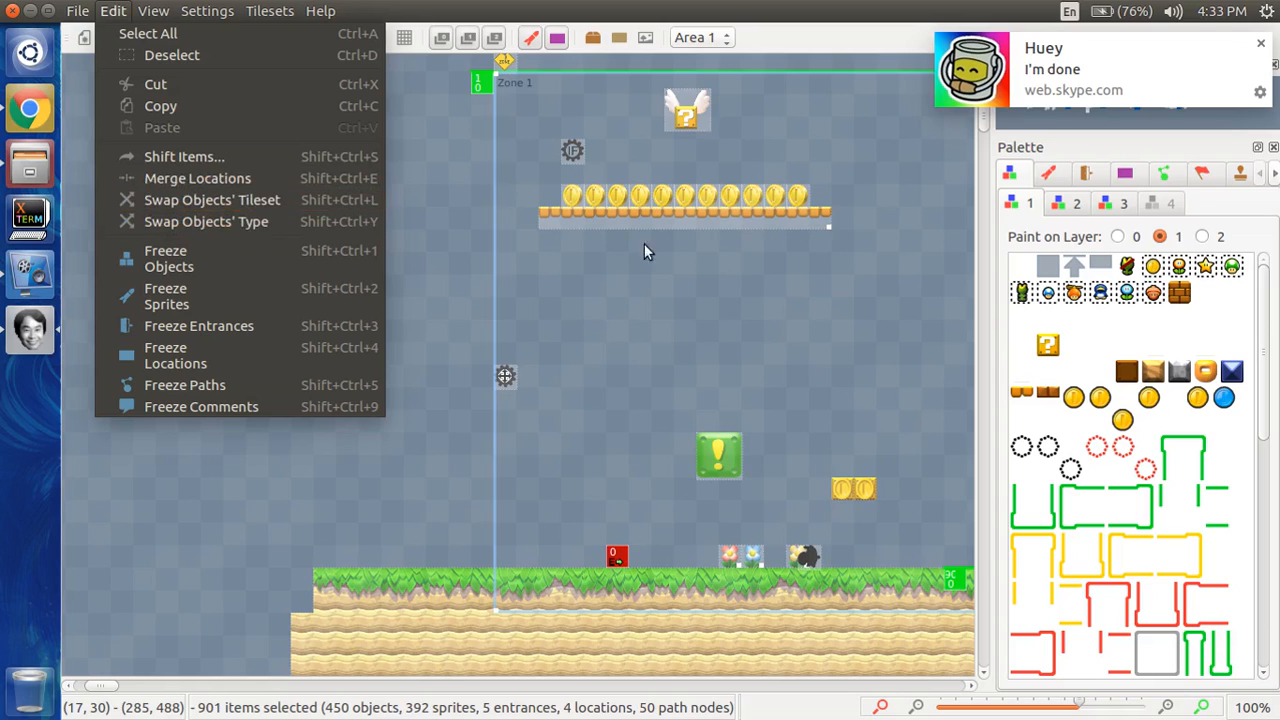
click(456, 263)
click(456, 263)
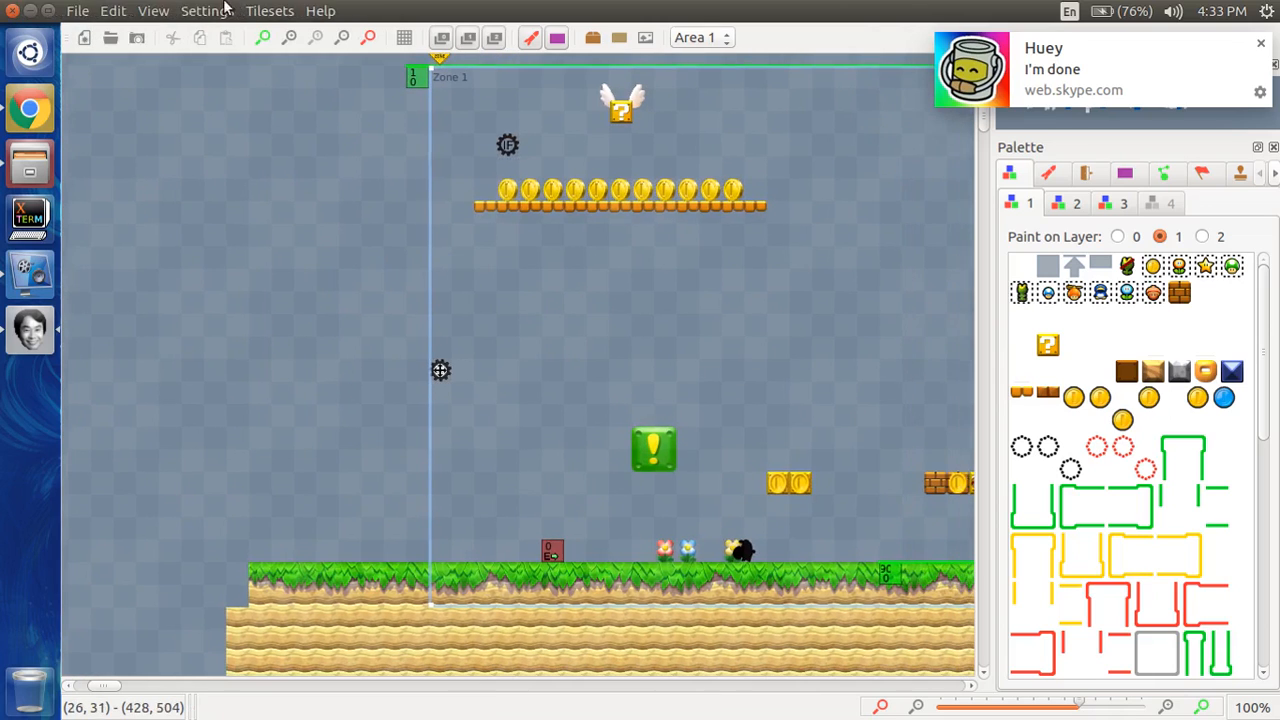
- Freeze the level's objects, then box-select around the upper coin row and try to select the platform beneath it
click(152, 10)
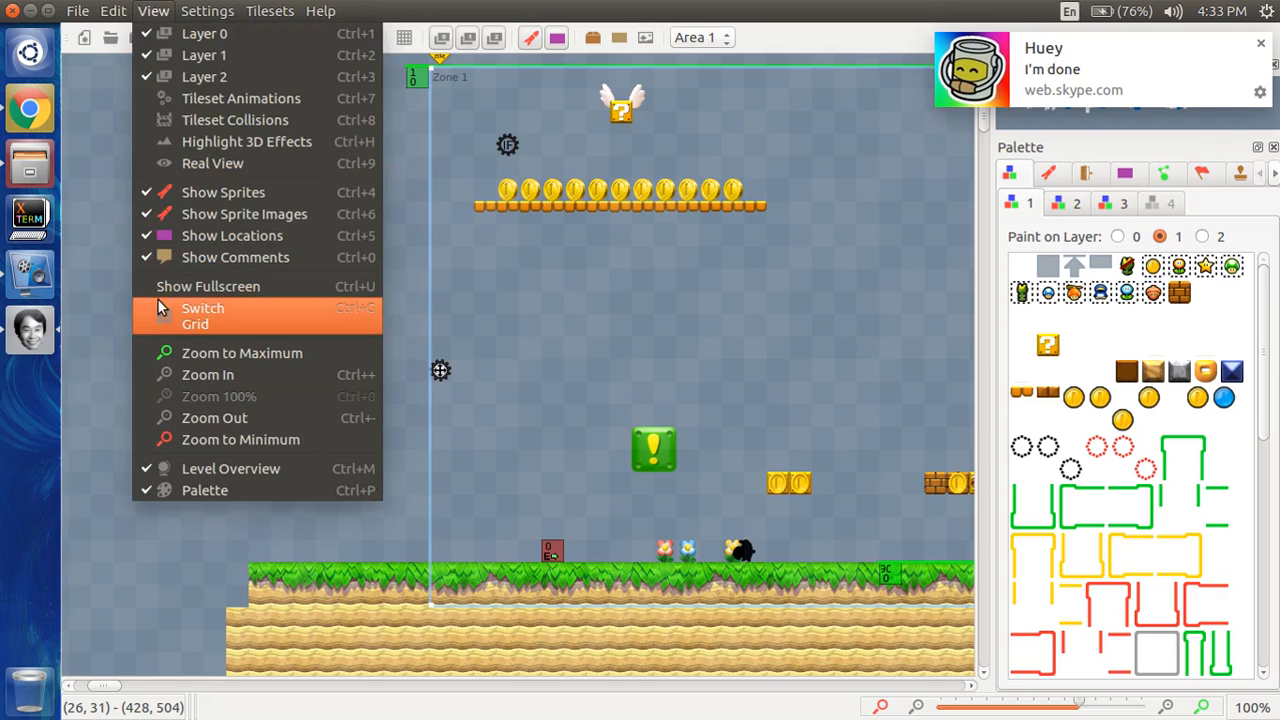
mouse_move(97, 22)
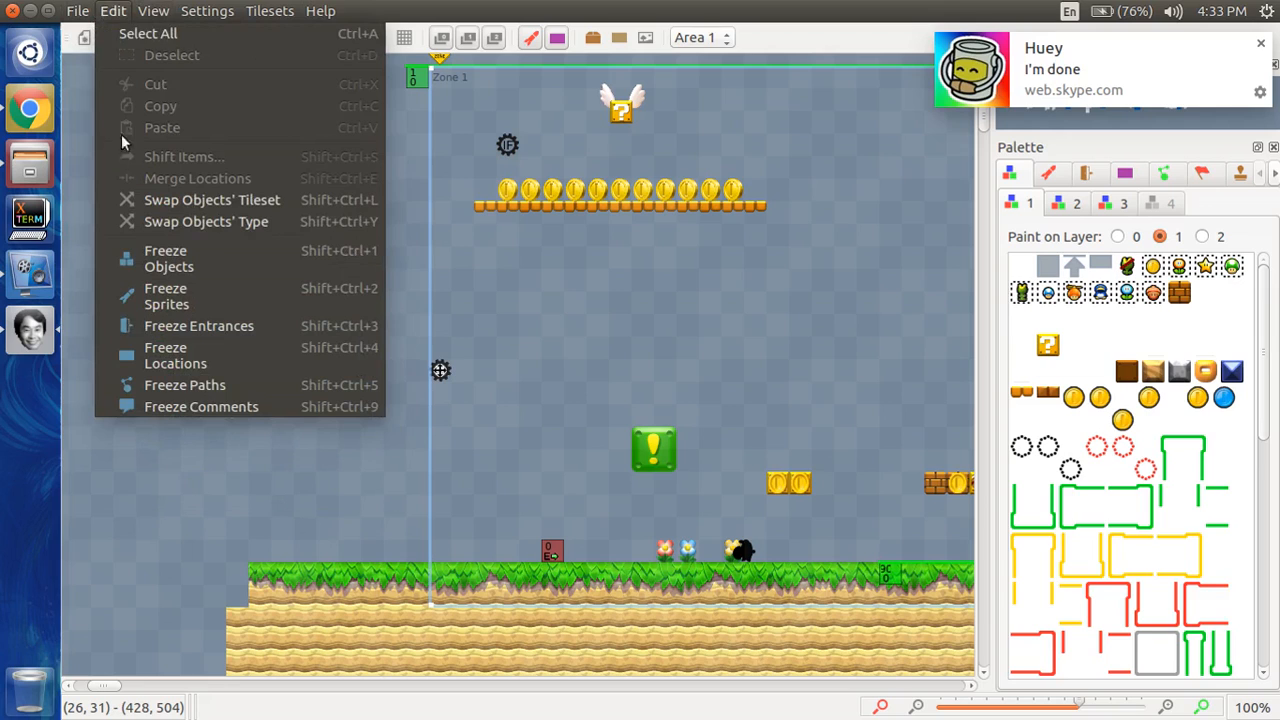
click(181, 266)
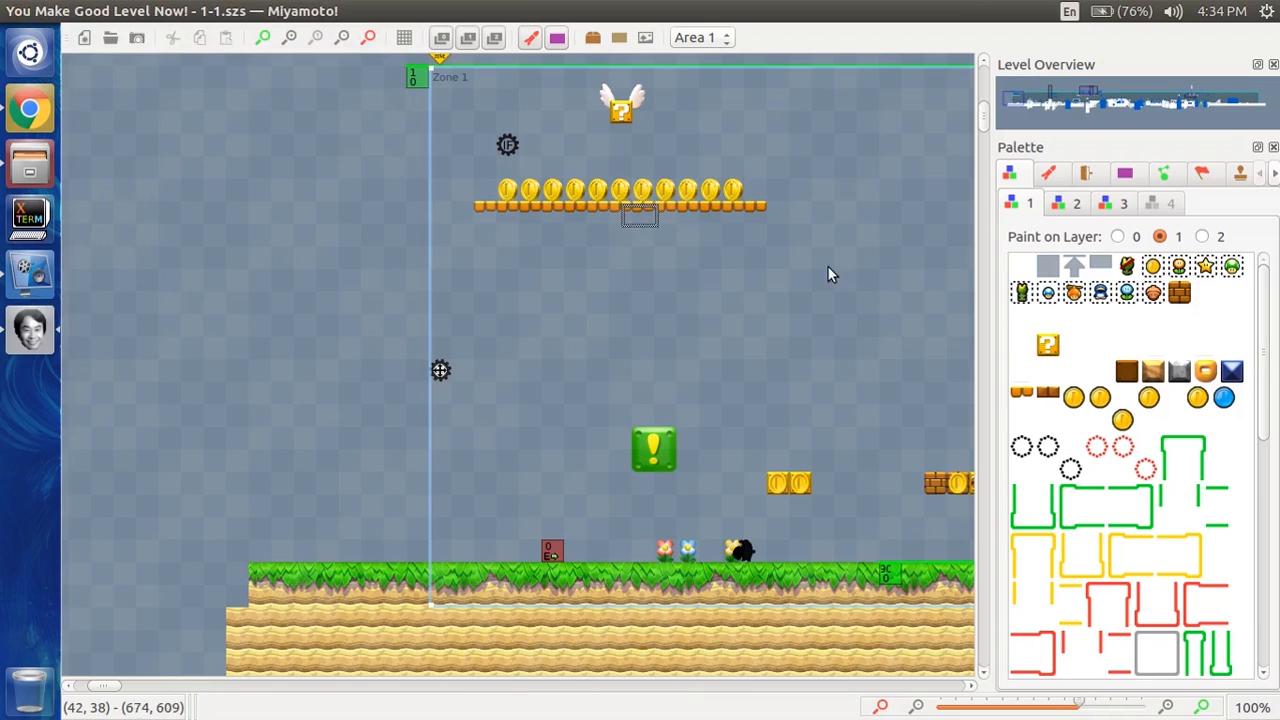
drag(874, 278, 488, 164)
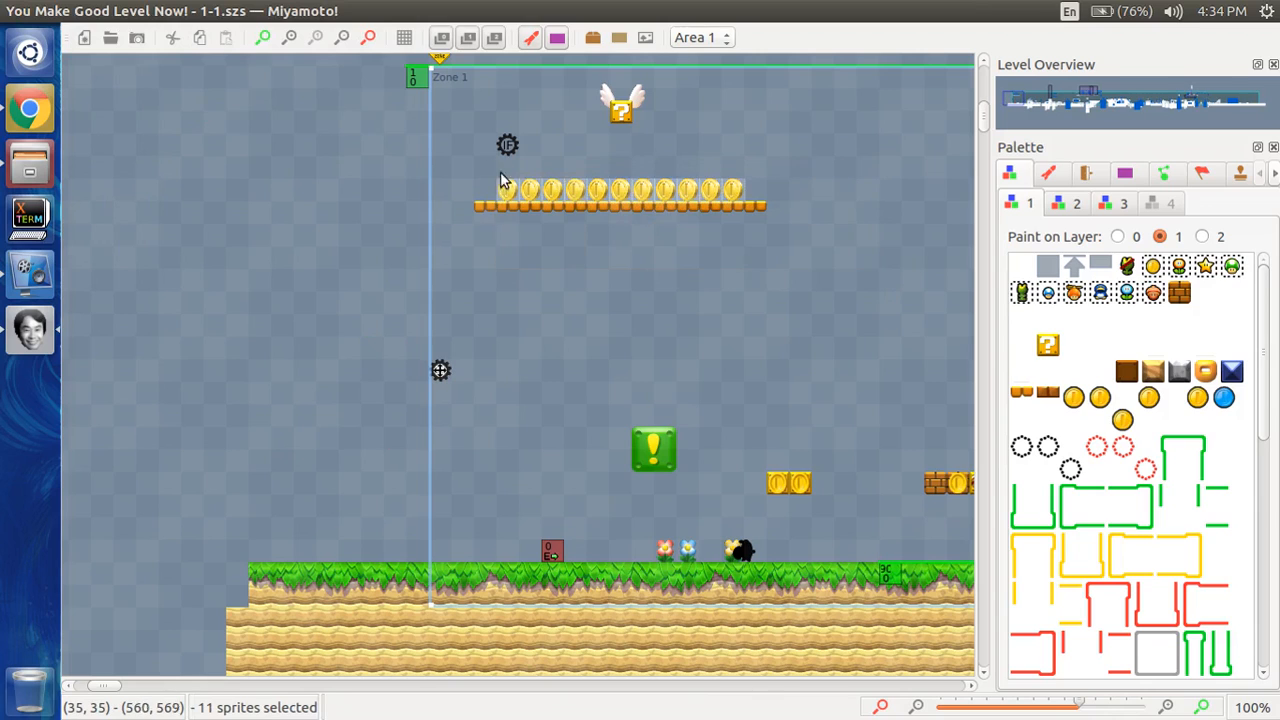
click(508, 190)
click(506, 212)
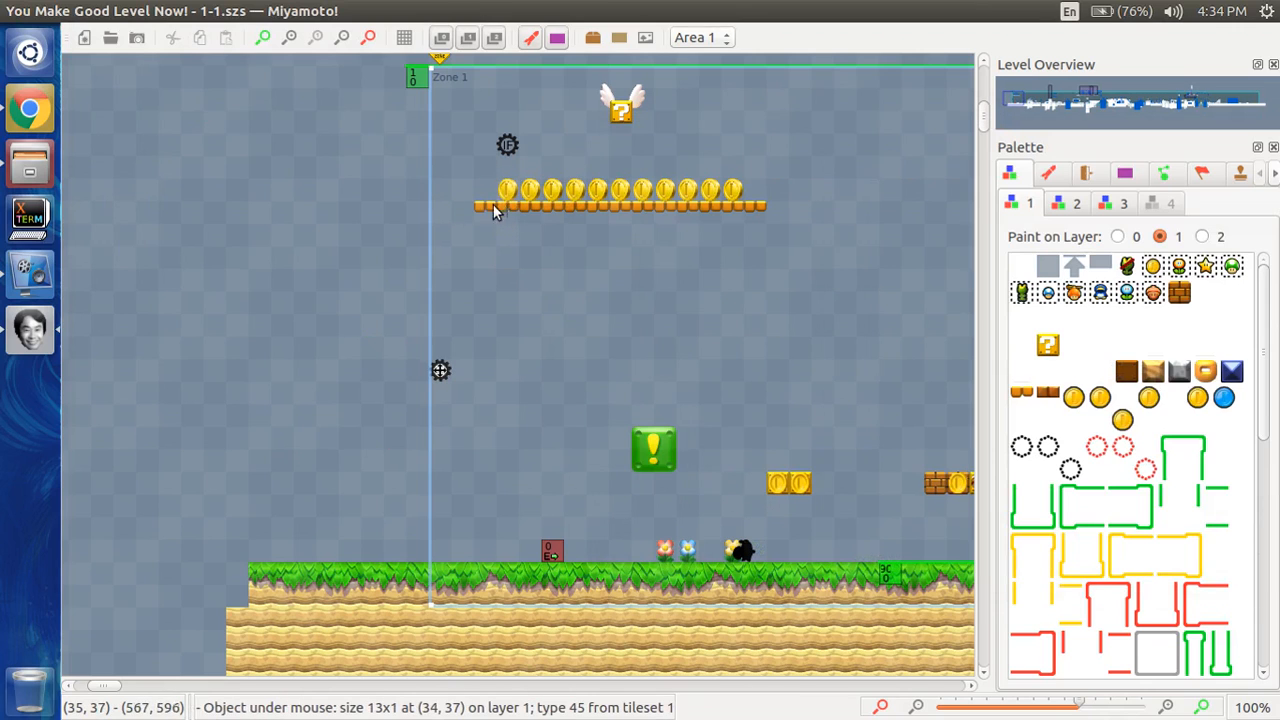
- Try to select the frozen ground, then select entrance 0 above the grass and deselect it
drag(432, 594, 448, 673)
scroll(360, 629, right, 3)
scroll(360, 629, down, 3)
scroll(359, 628, up, 3)
scroll(359, 628, left, 3)
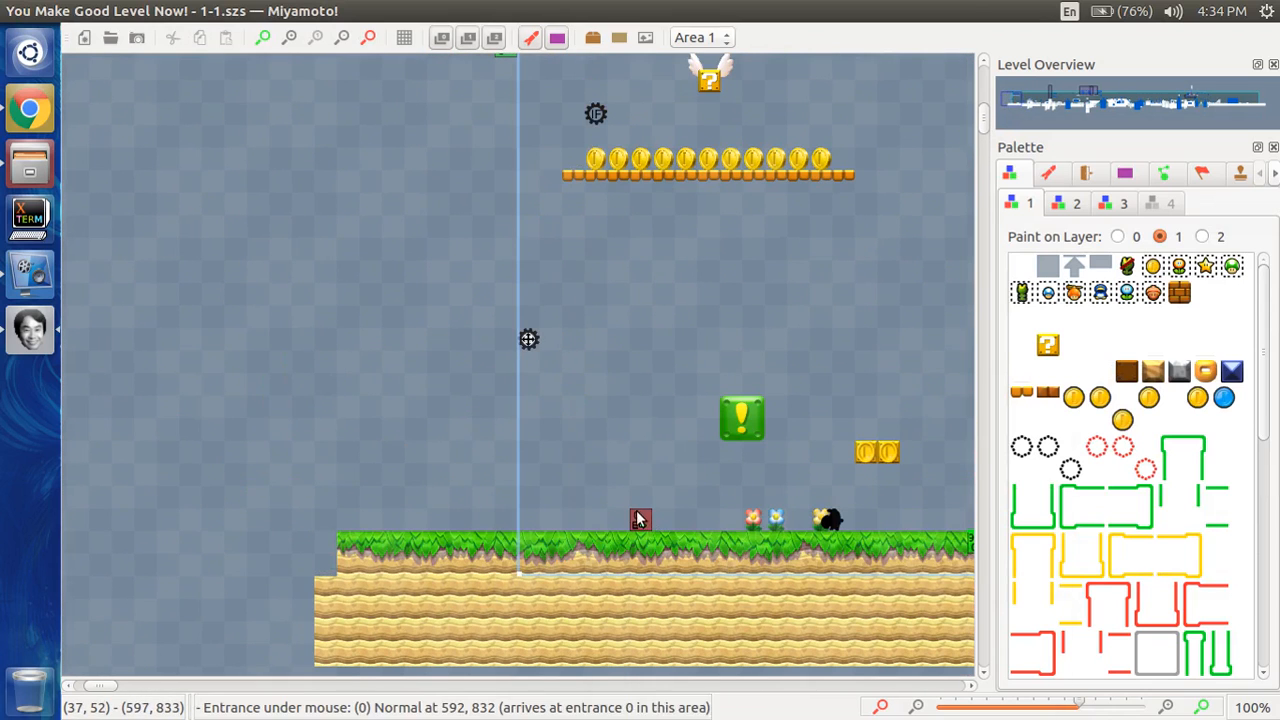
click(640, 519)
click(279, 327)
- Unfreeze the objects, select the sand and grass ground objects to test them, and clear the selection
click(122, 10)
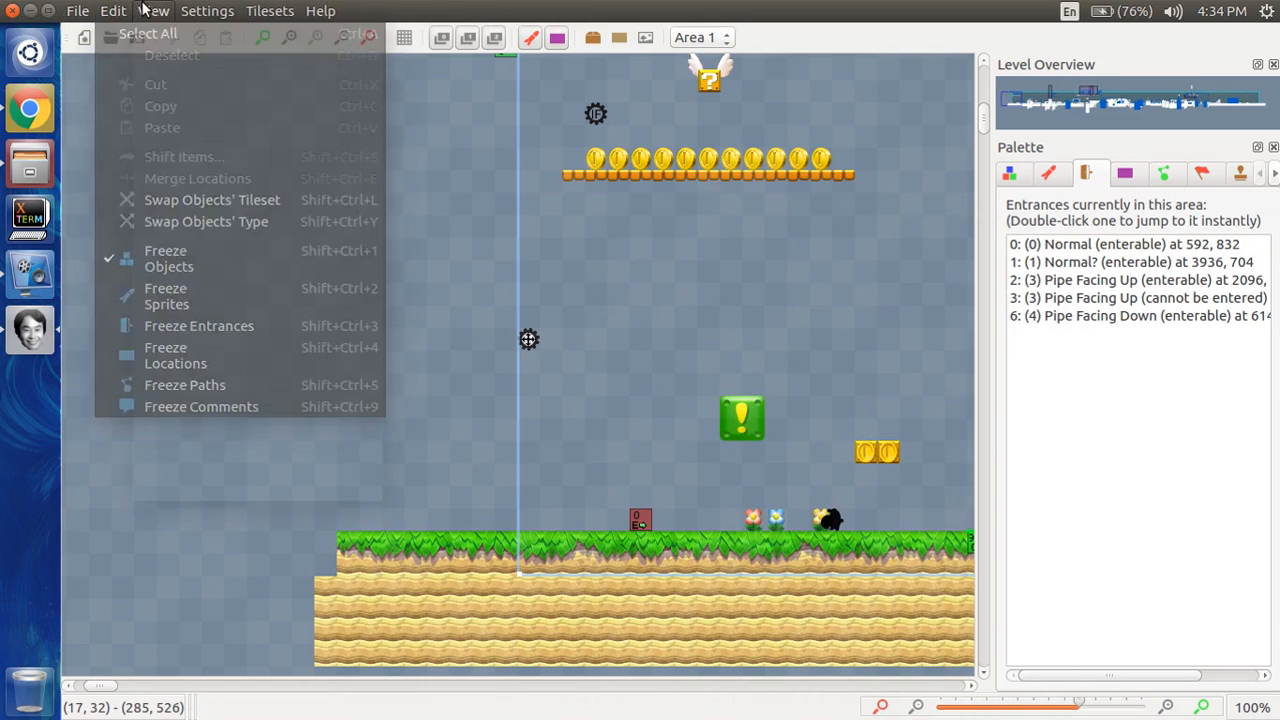
mouse_move(113, 10)
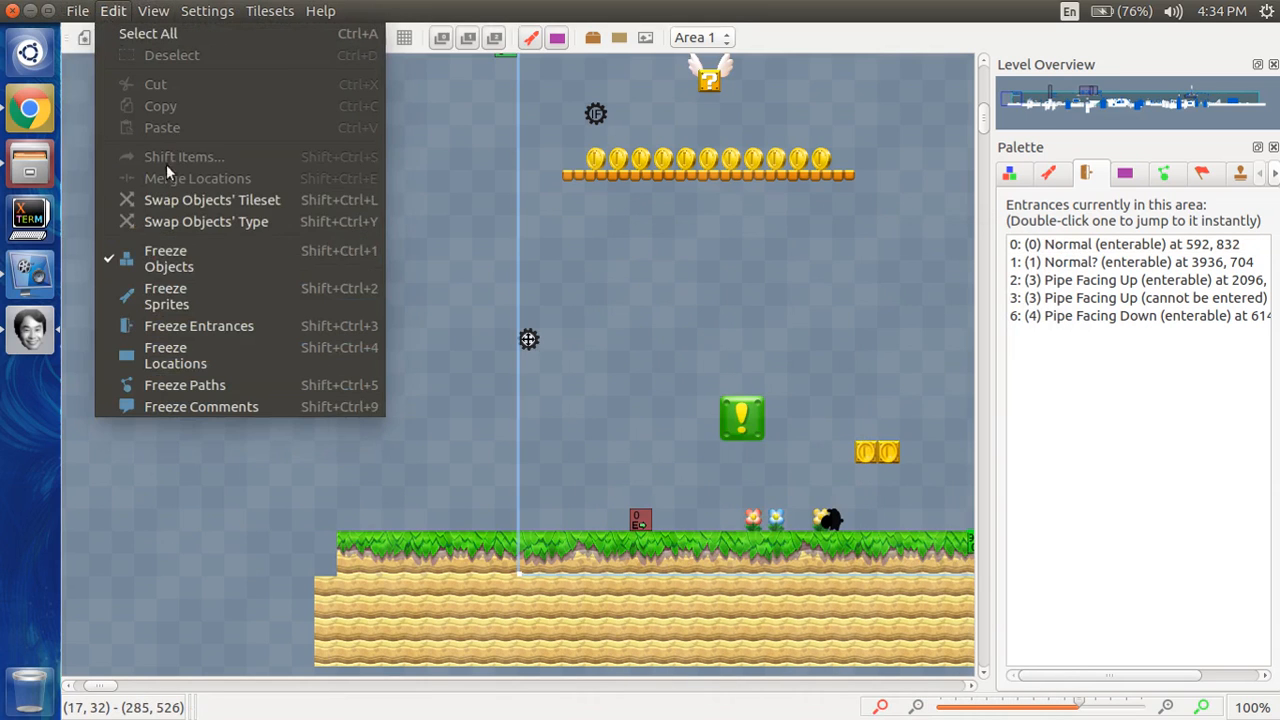
click(212, 250)
click(352, 614)
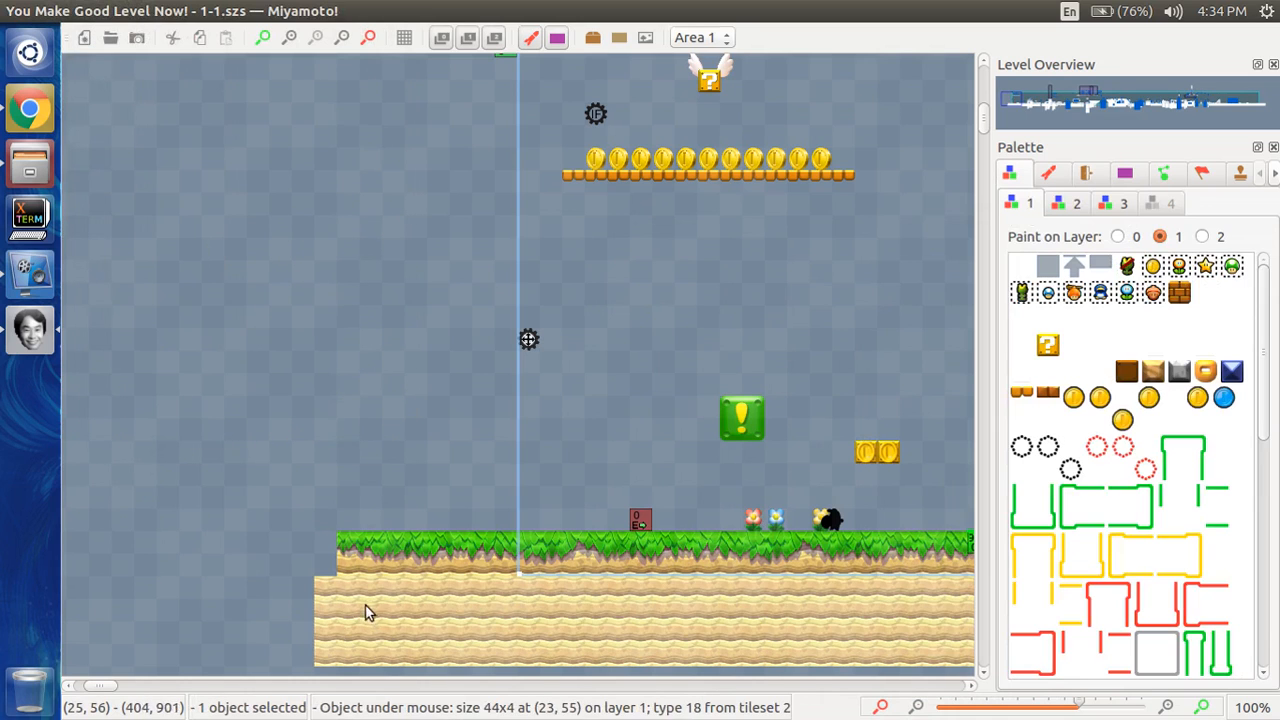
click(417, 545)
click(359, 366)
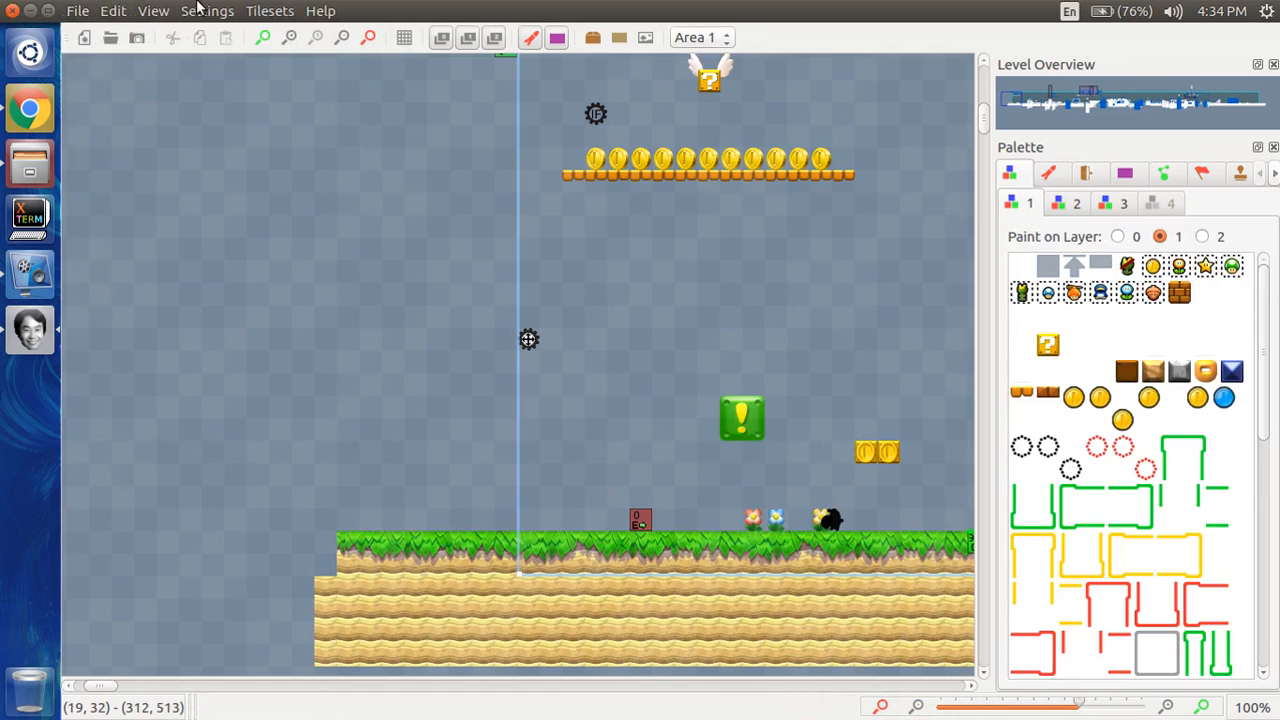
- View the list of levels that can be opened by name and close it without choosing one
click(118, 10)
mouse_move(150, 10)
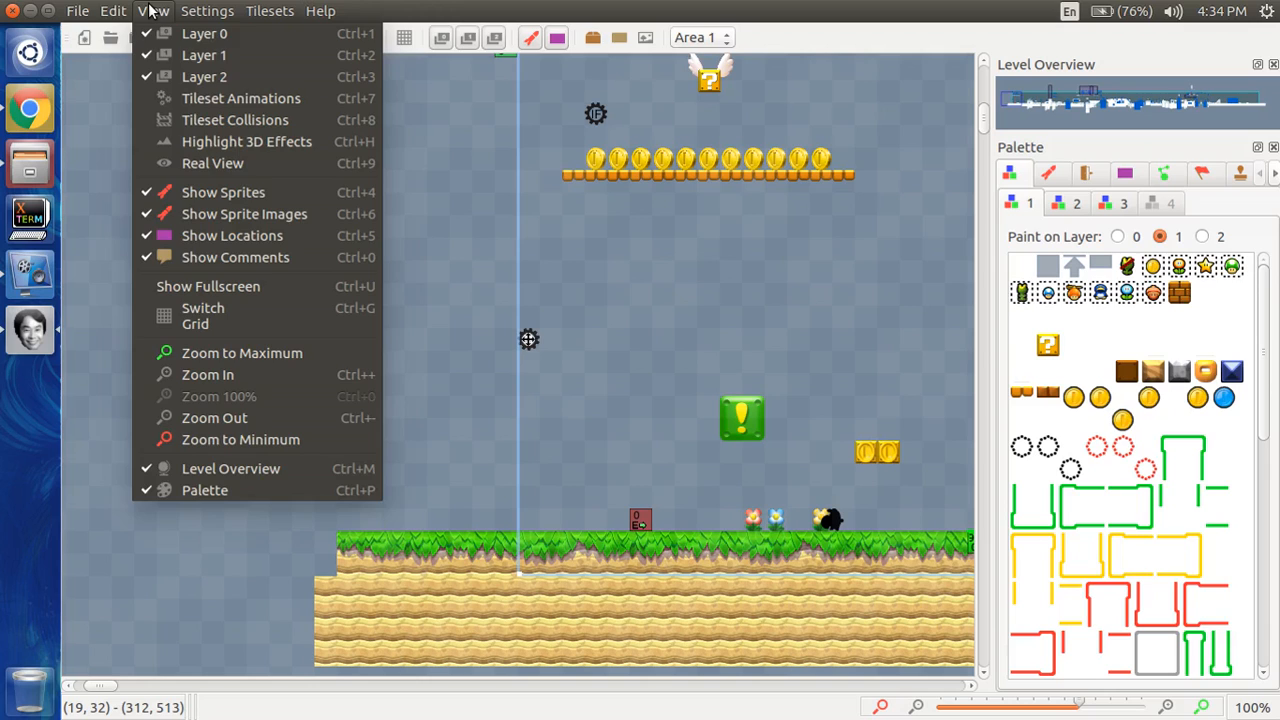
mouse_move(82, 9)
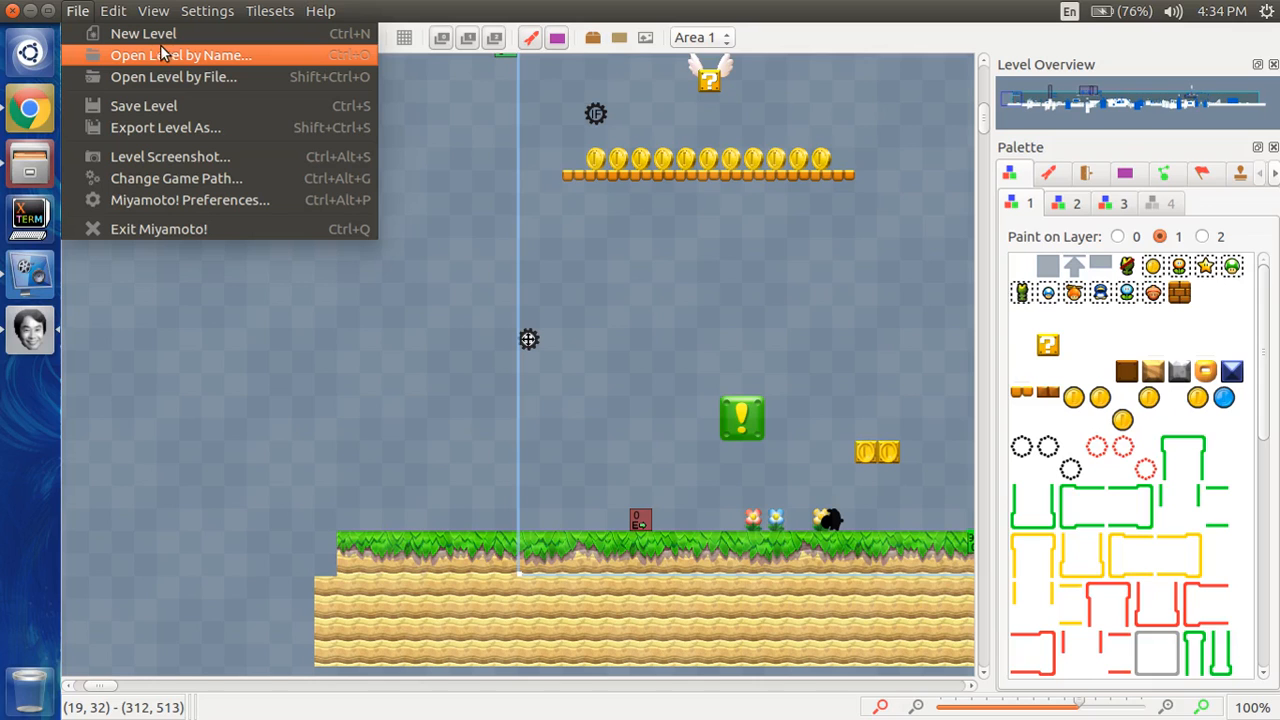
click(262, 53)
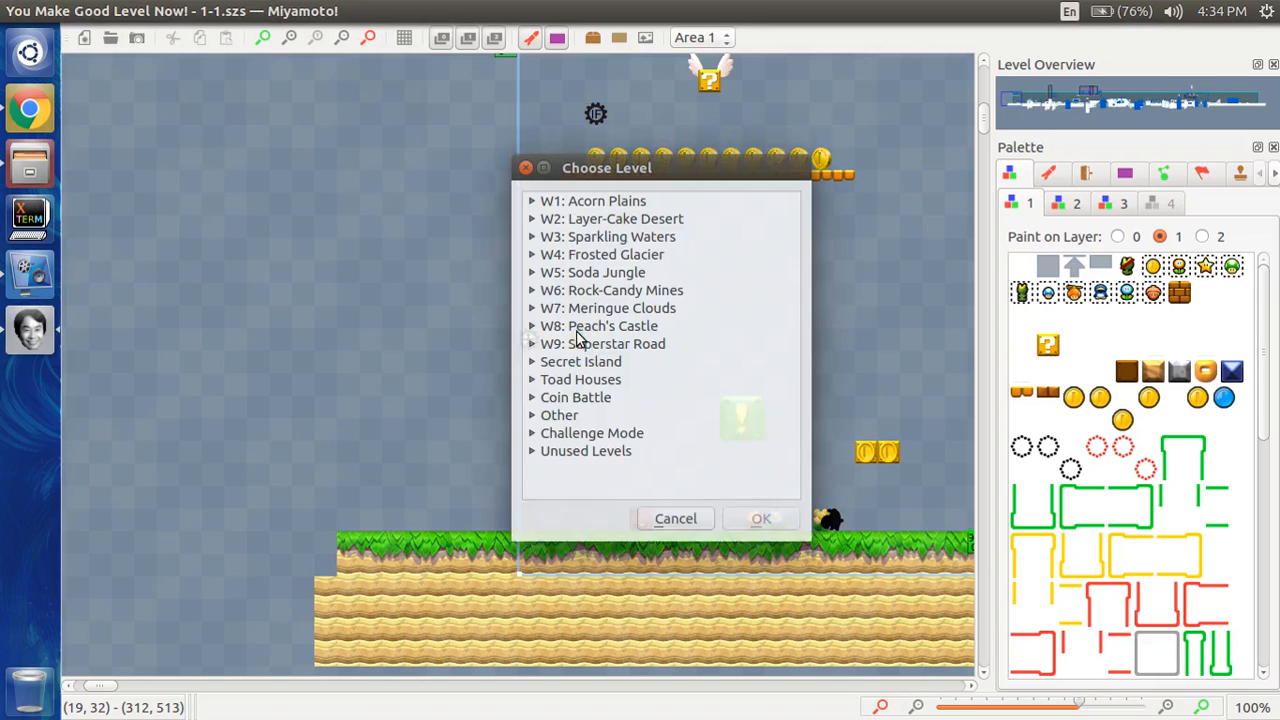
click(663, 517)
- Start opening a level by file, browse to the Link to Course folder and select 1-1.szs
click(88, 12)
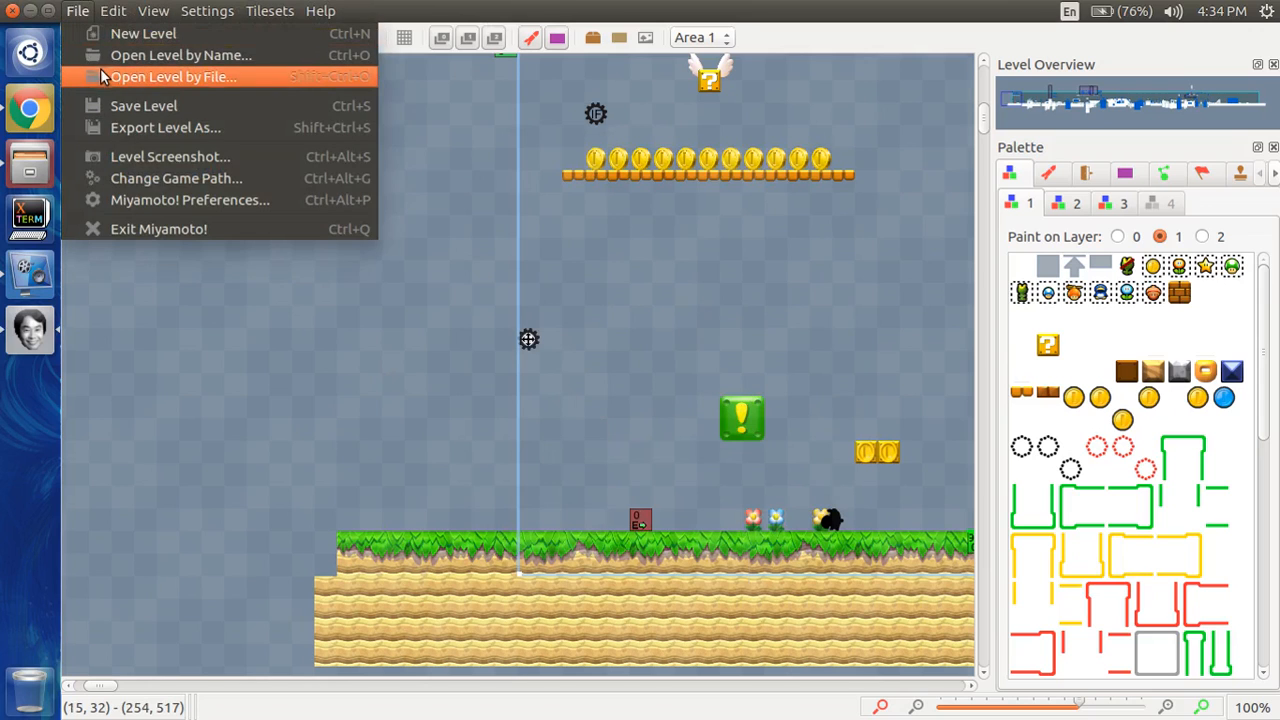
click(100, 74)
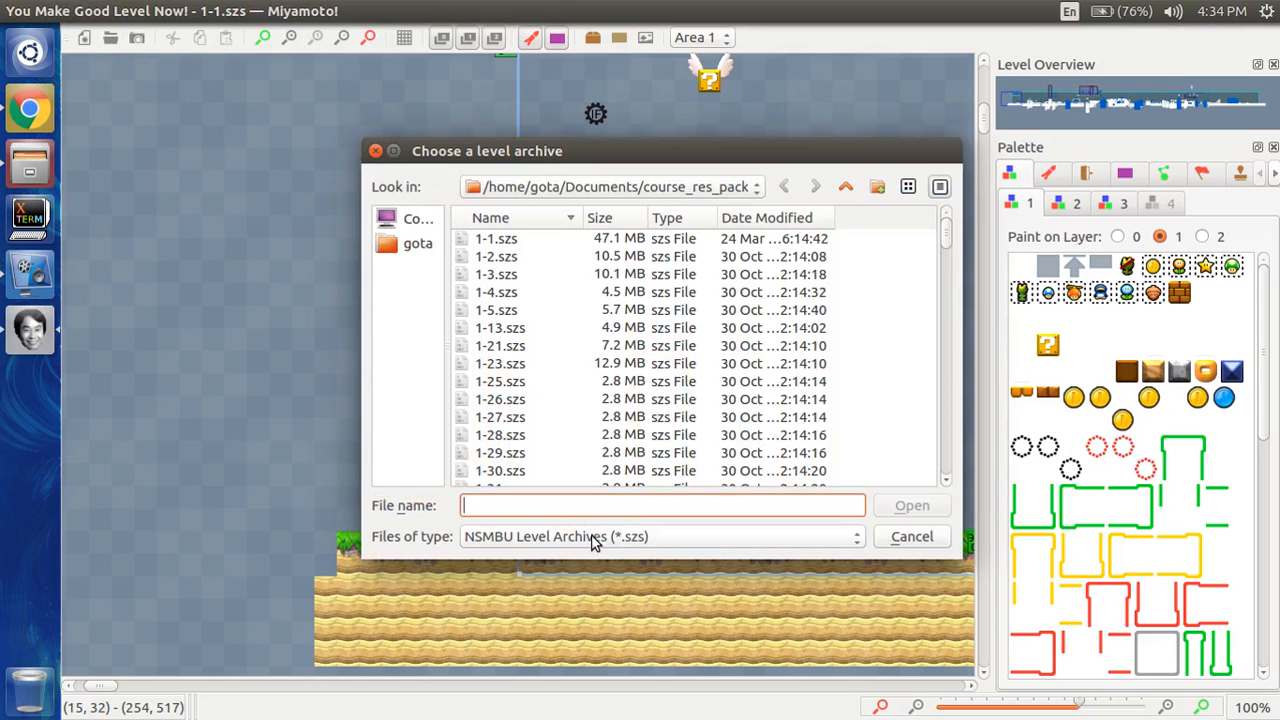
click(515, 366)
click(415, 244)
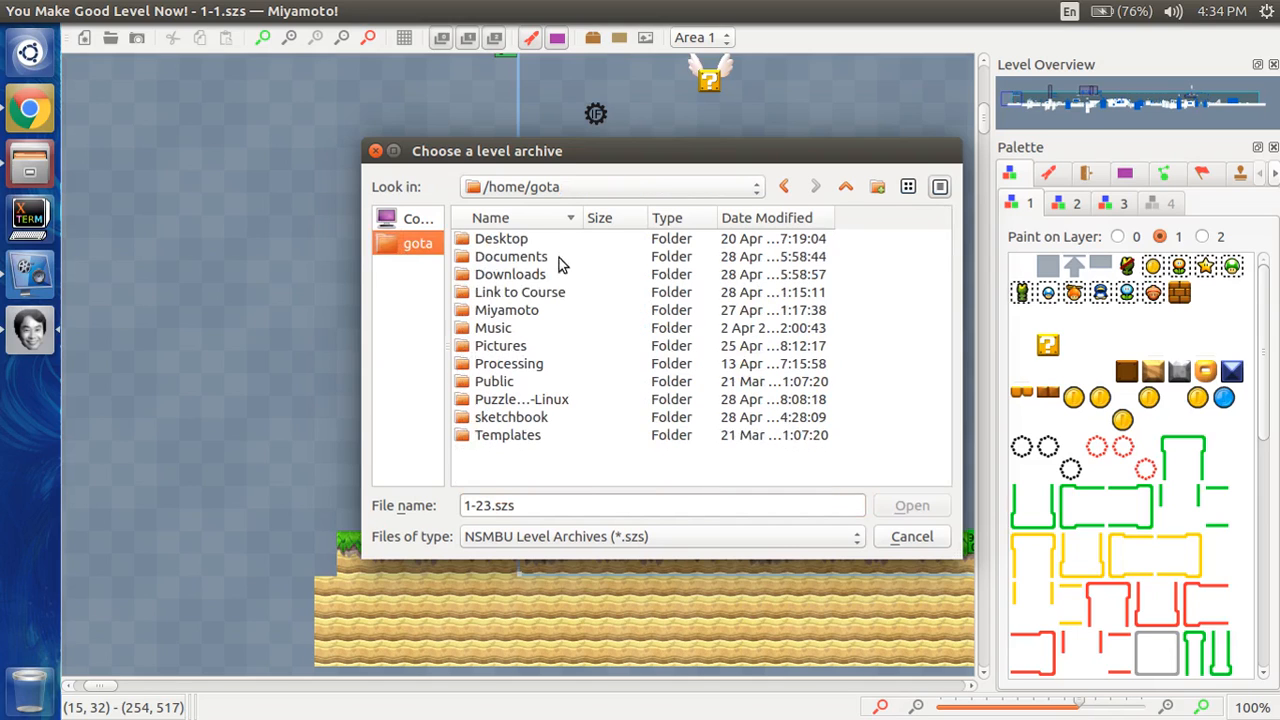
double_click(533, 292)
click(499, 238)
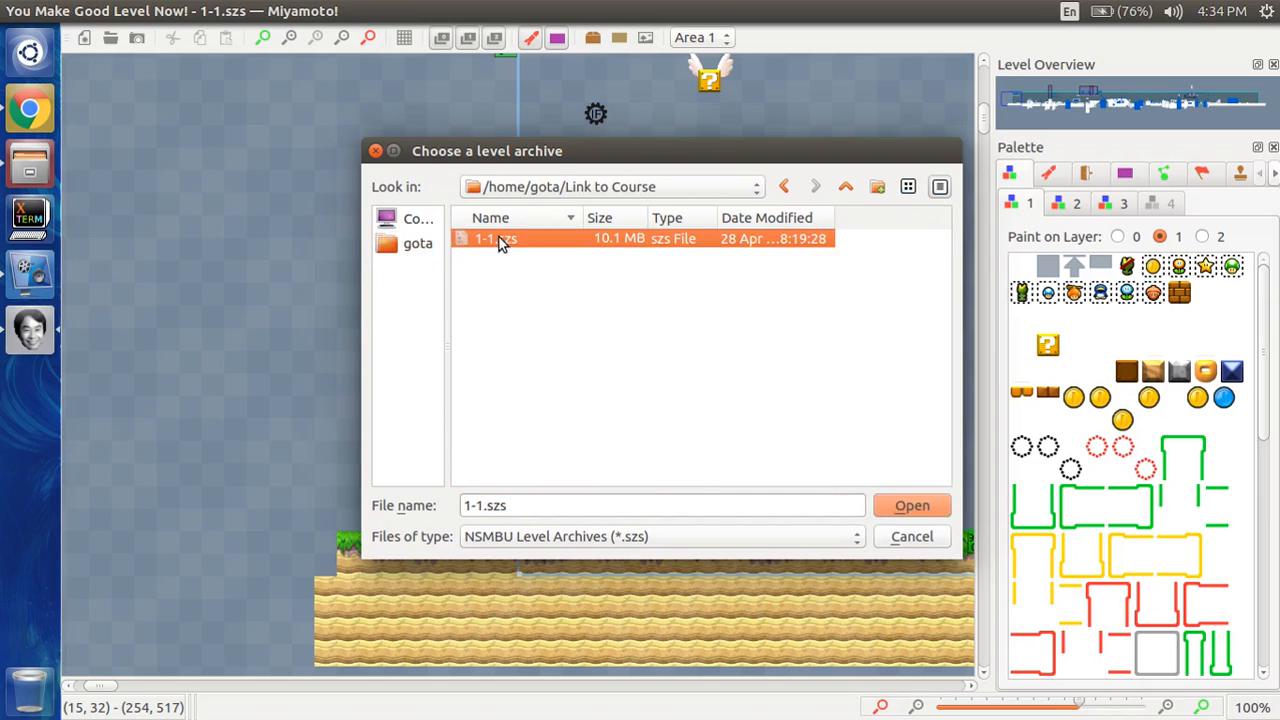
- List Uncompressed Level Archives (*.sarc), select the archives, restore the NSMBU Level Archives (*.szs) filter and cancel opening a file
click(567, 539)
click(567, 554)
click(506, 256)
click(503, 241)
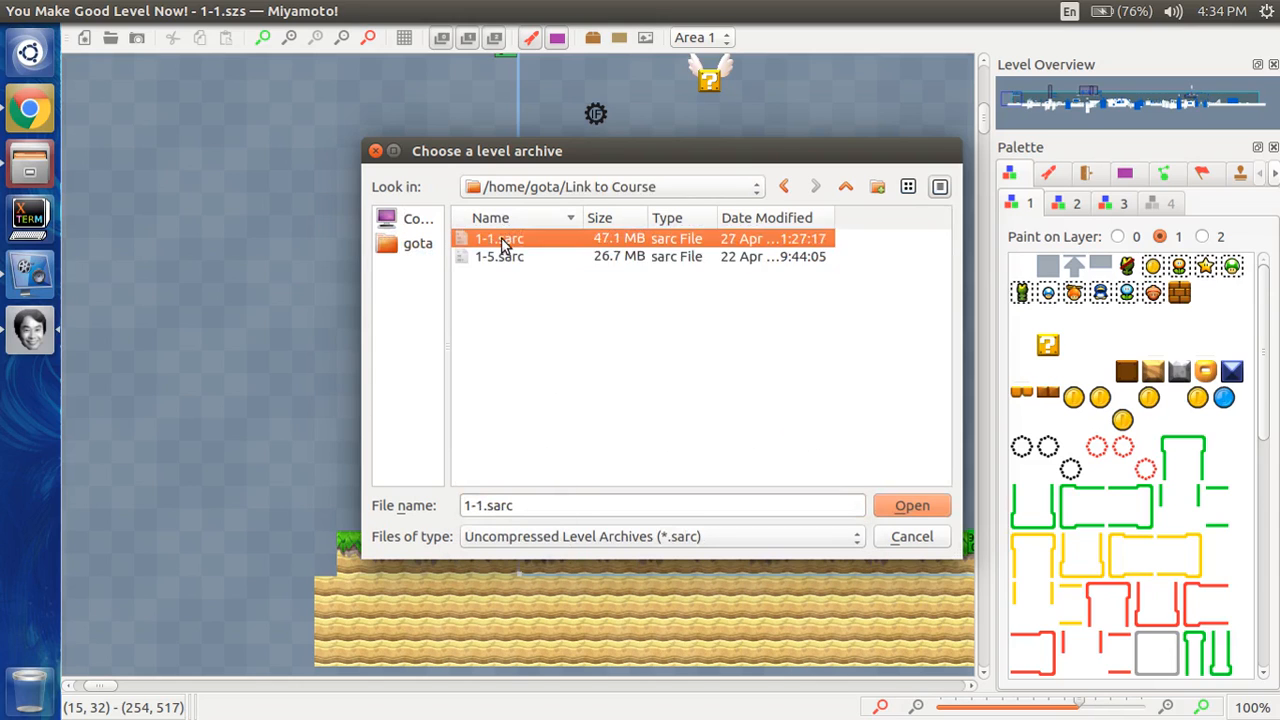
click(501, 250)
click(583, 537)
click(578, 512)
click(882, 540)
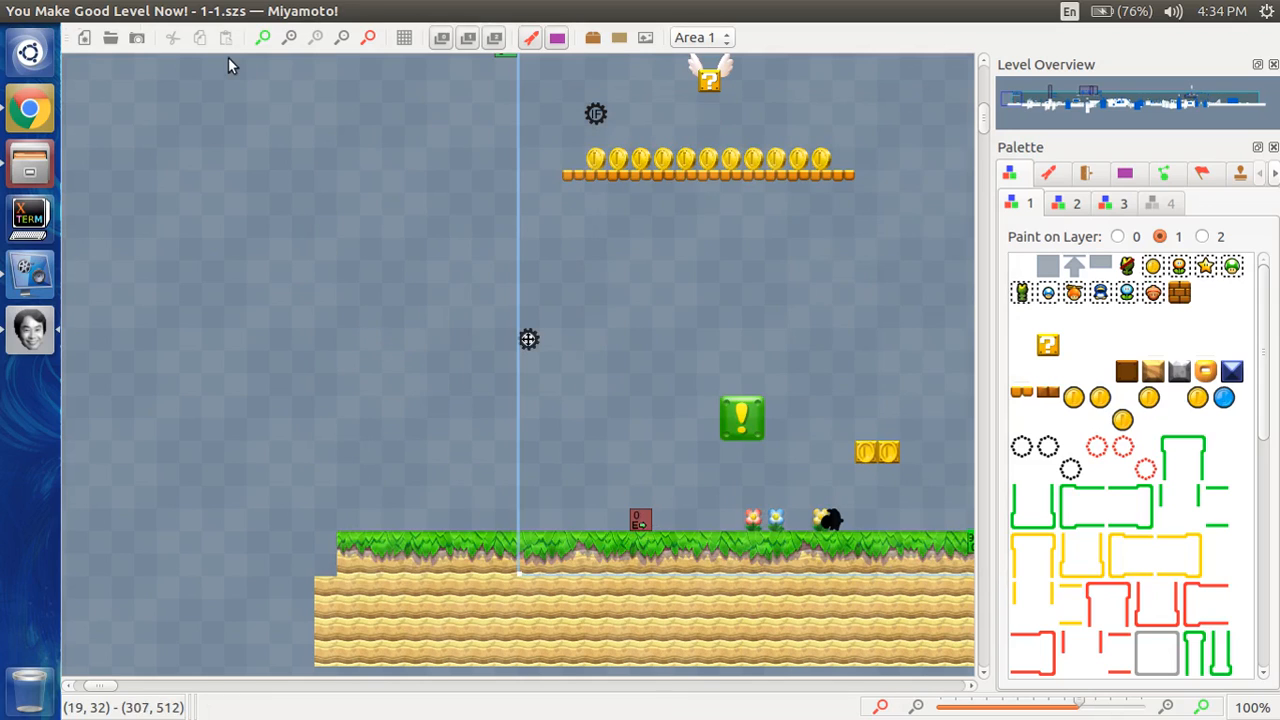
- Save the level
mouse_move(100, 10)
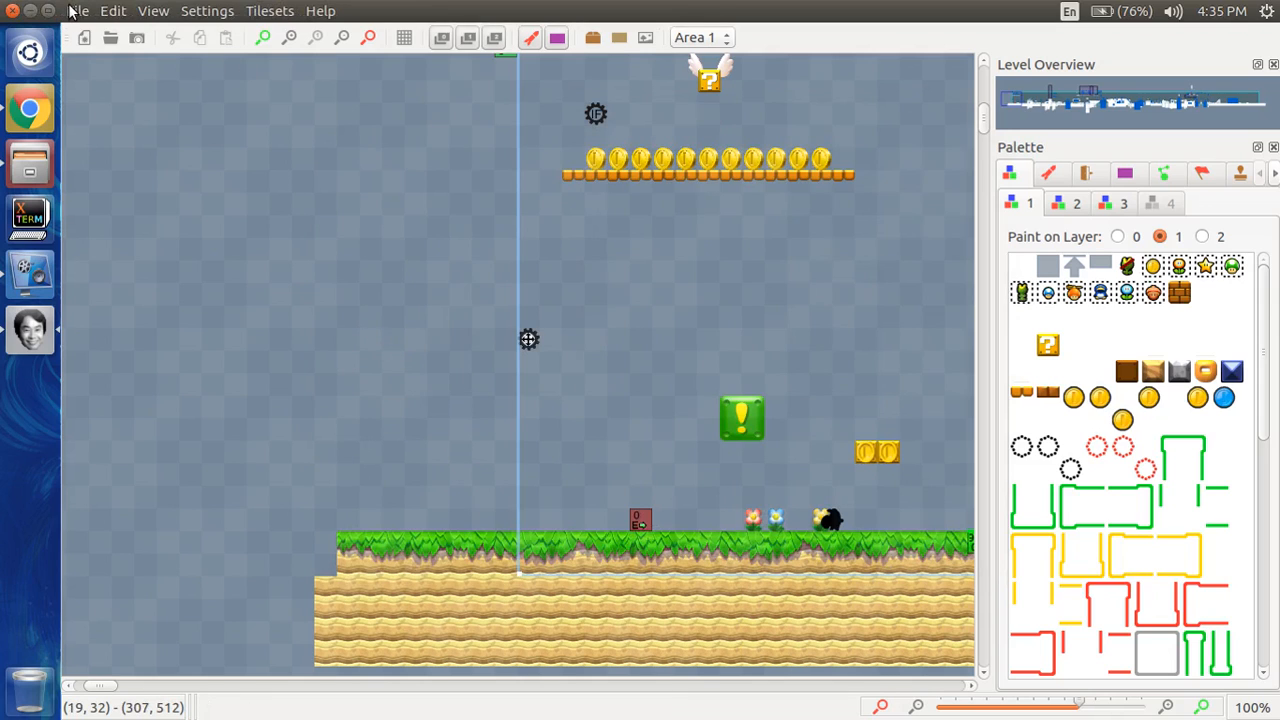
click(76, 11)
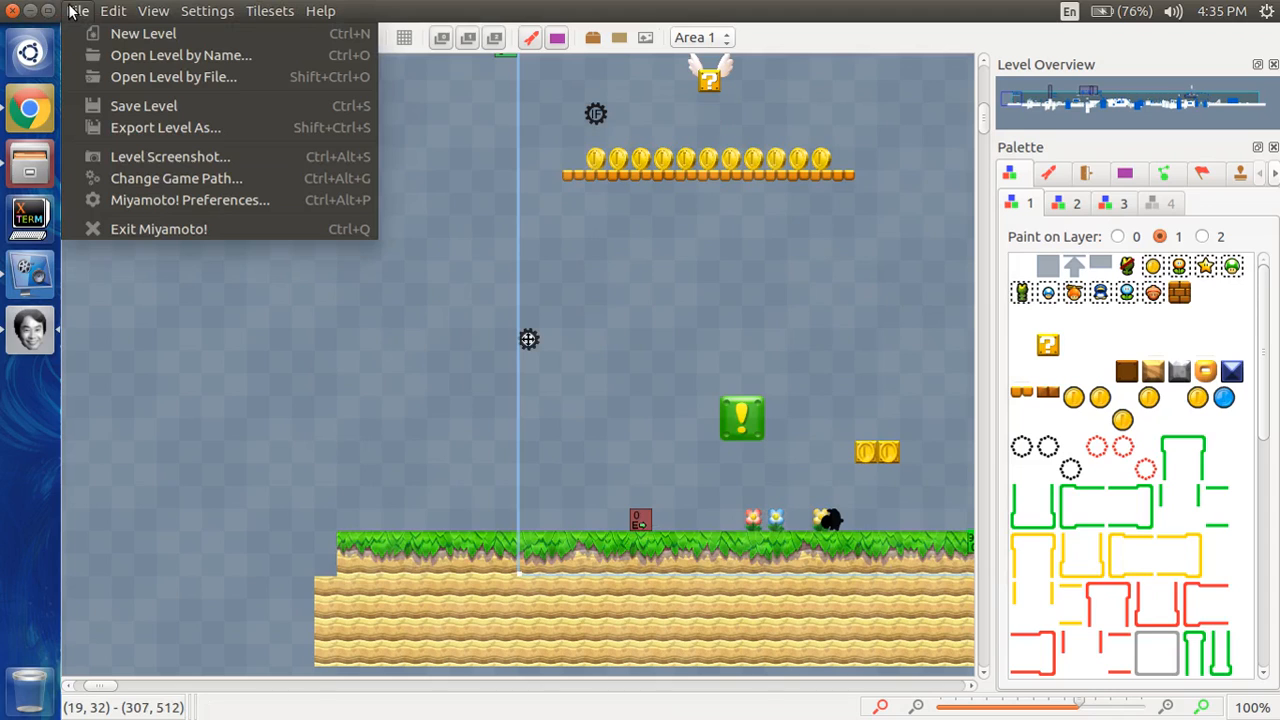
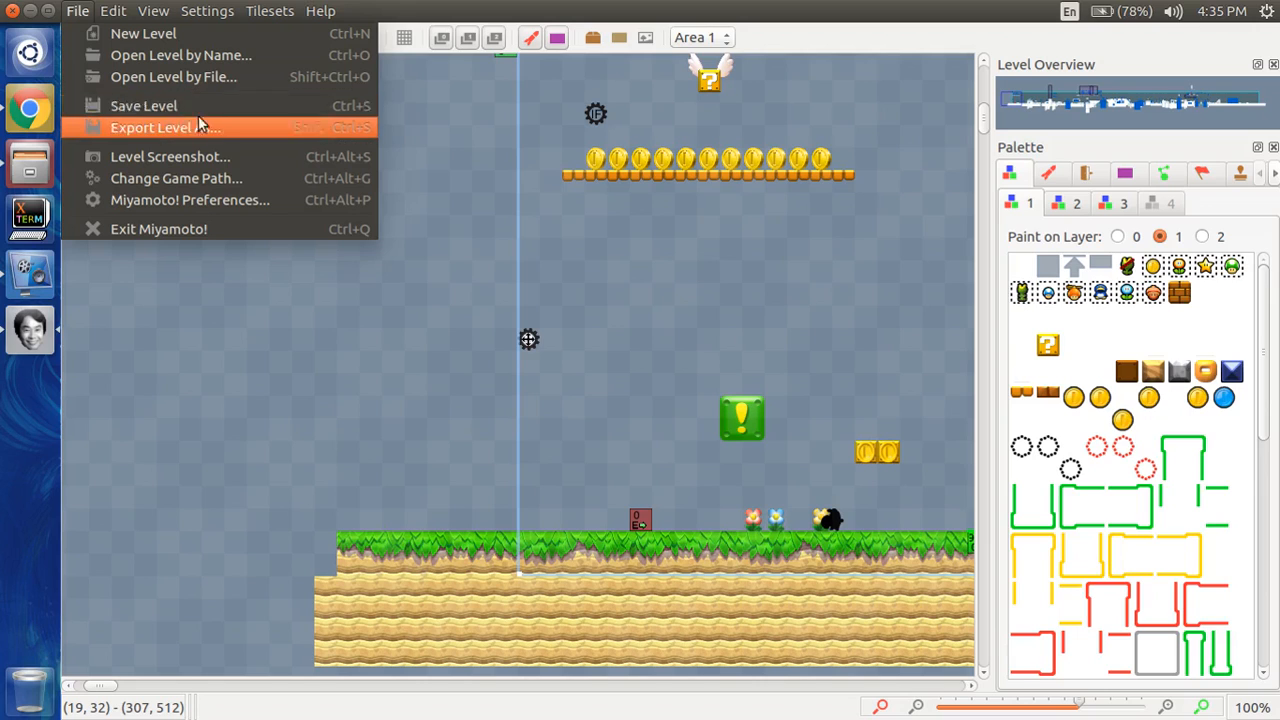
click(174, 108)
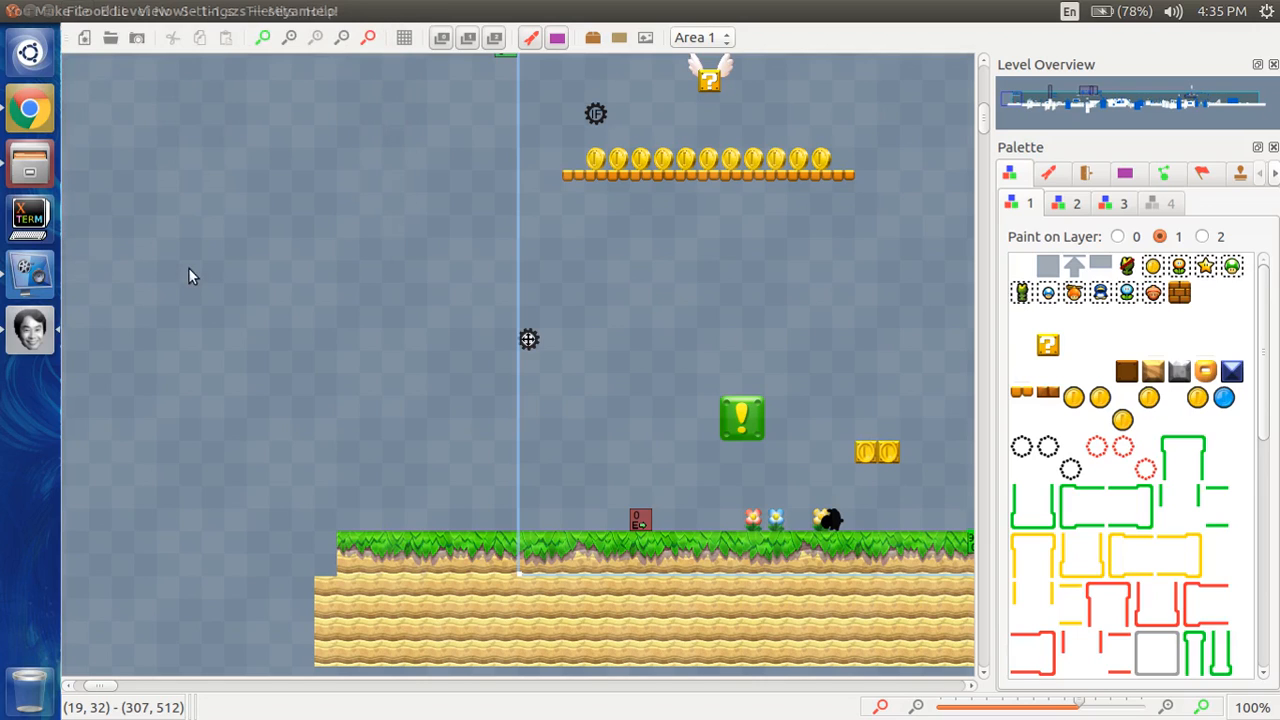
click(80, 11)
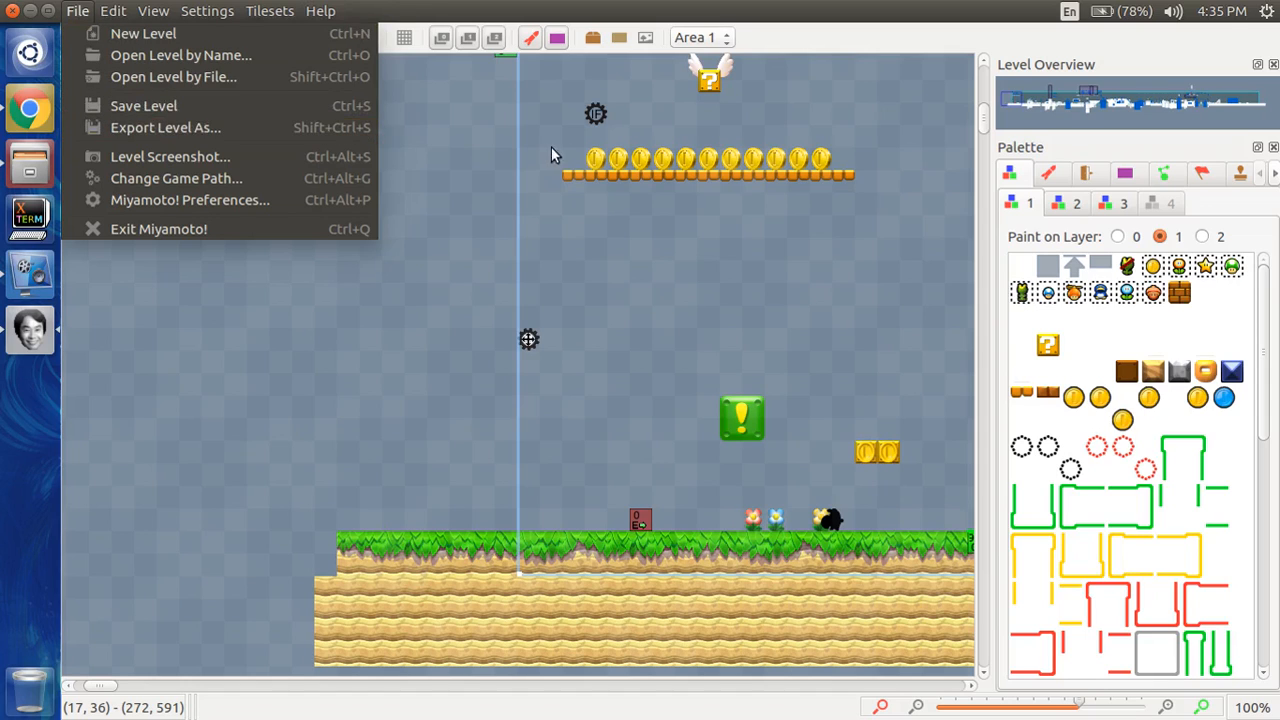
click(512, 145)
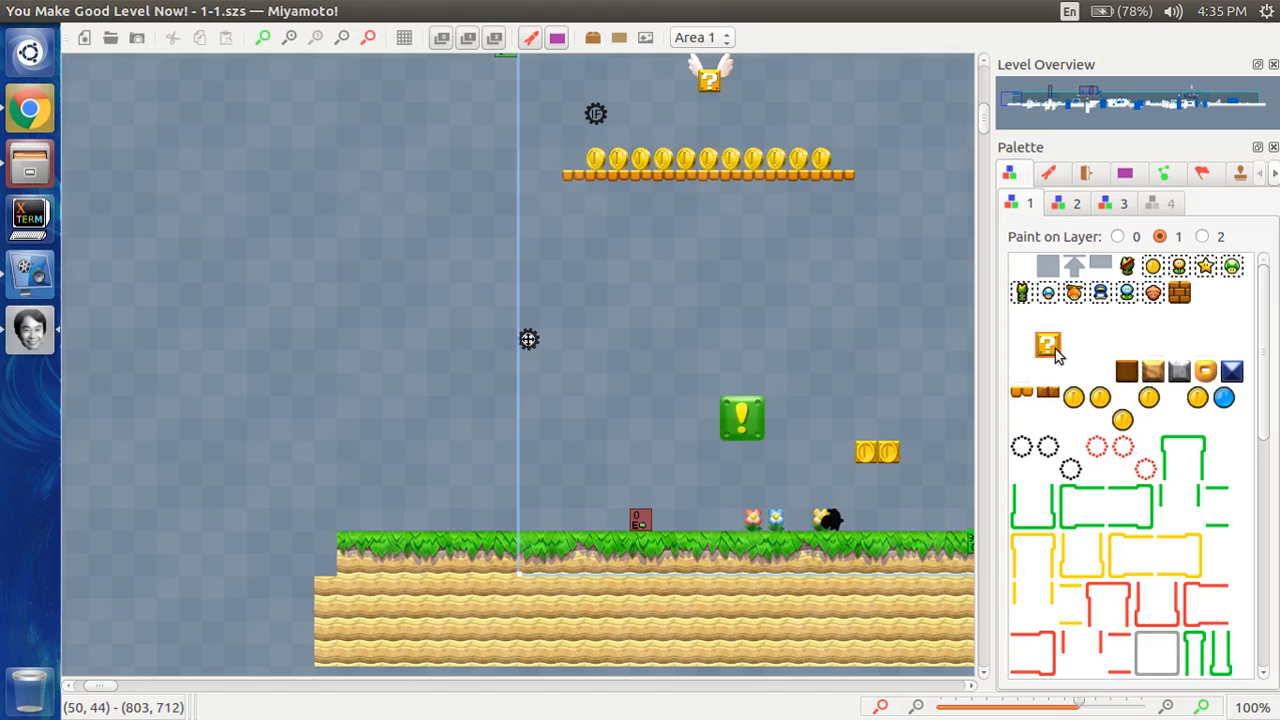
- Place one coin from tileset 1 on layer 1, just below the green exclamation block
click(1088, 398)
click(1073, 398)
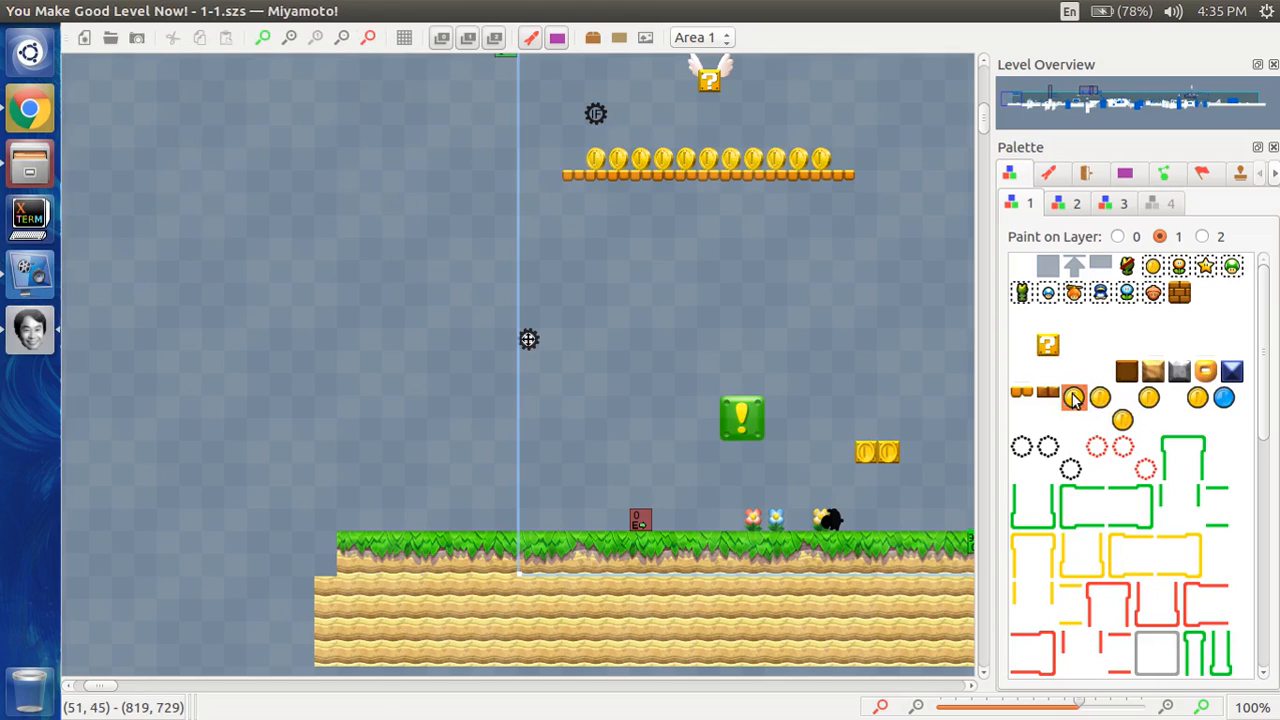
right_click(775, 474)
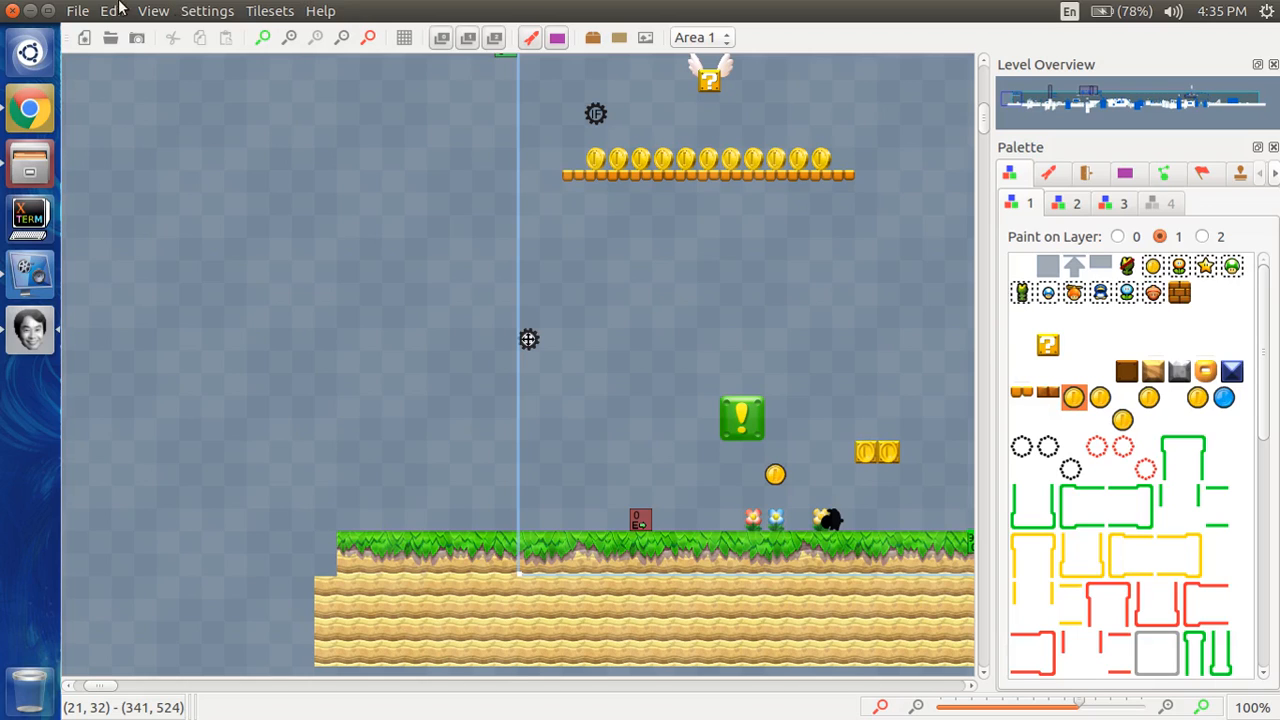
- Start exporting the level and choose the Link to Course folder as the destination
click(78, 14)
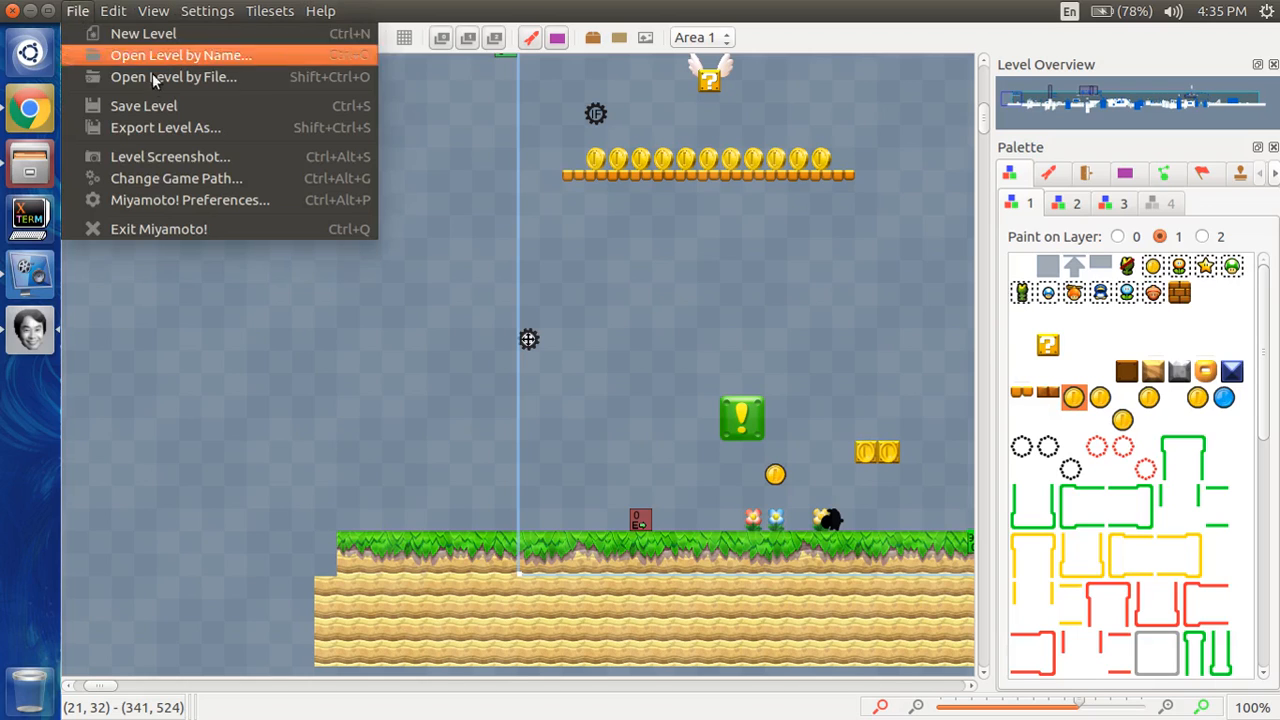
click(168, 129)
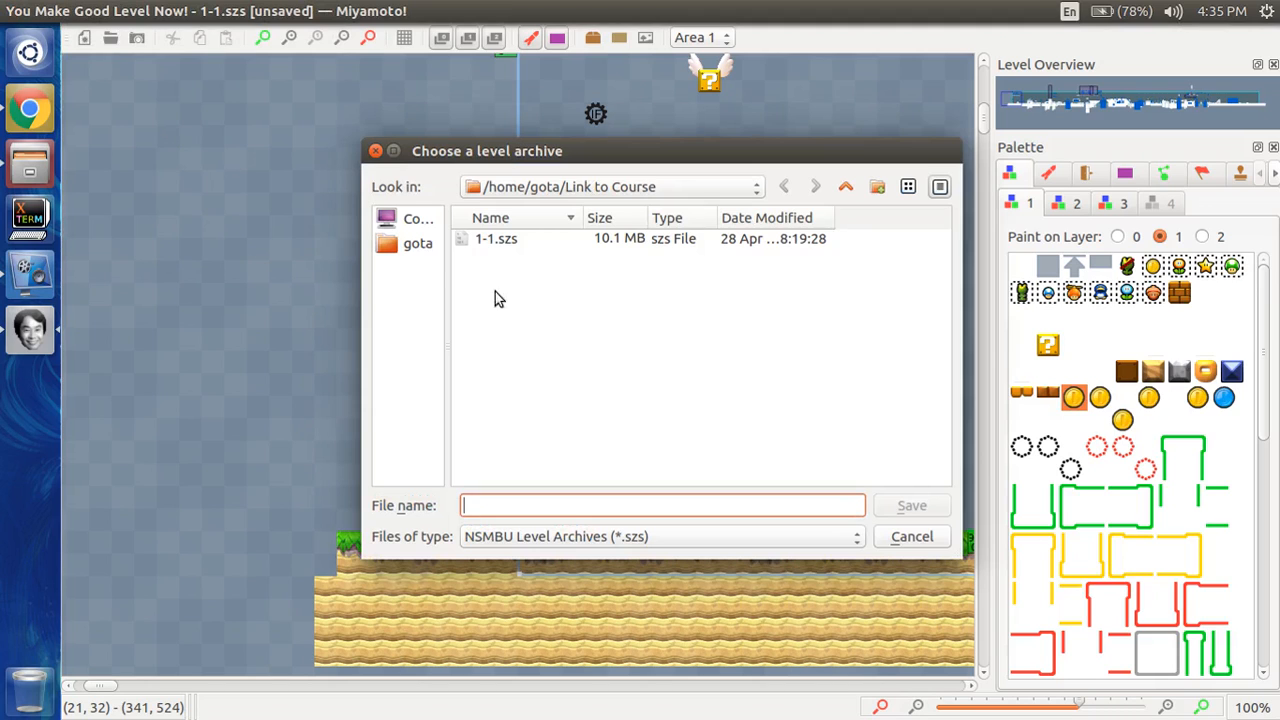
click(420, 250)
double_click(508, 296)
click(537, 503)
- Review the file types offered for the export and keep NSMBU Level Archives (*.szs)
click(536, 537)
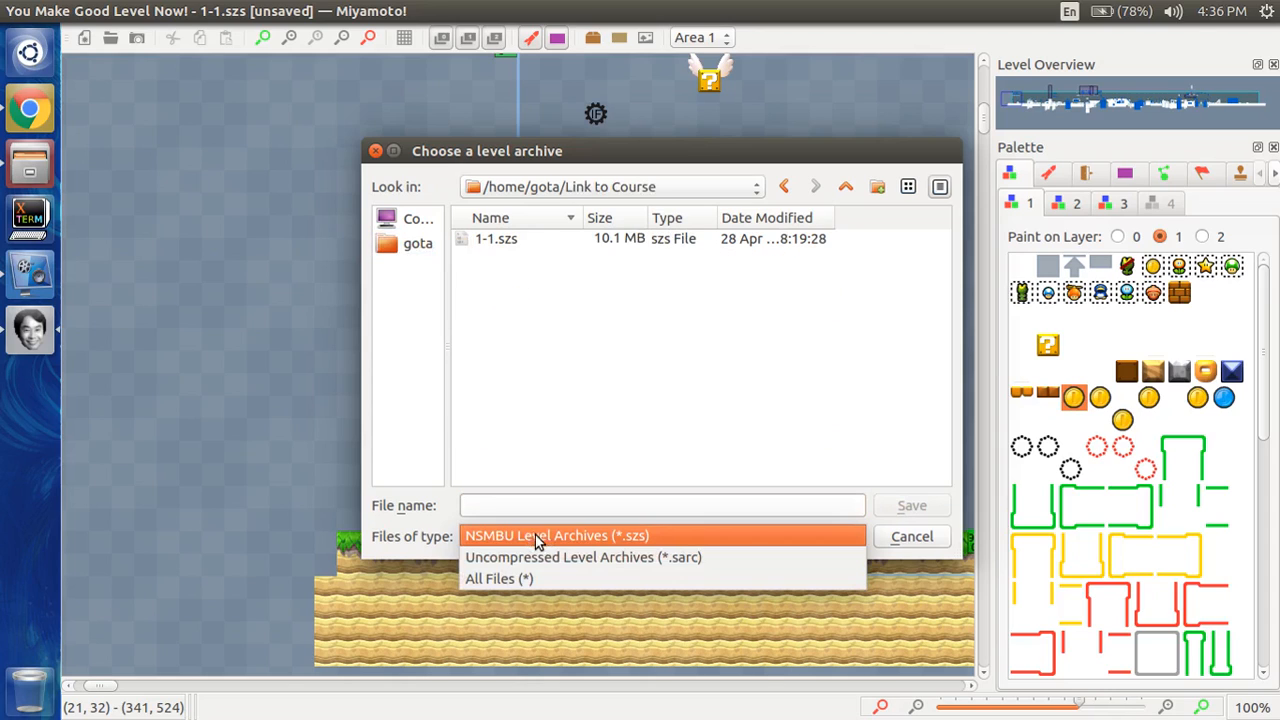
click(494, 533)
click(601, 541)
click(580, 538)
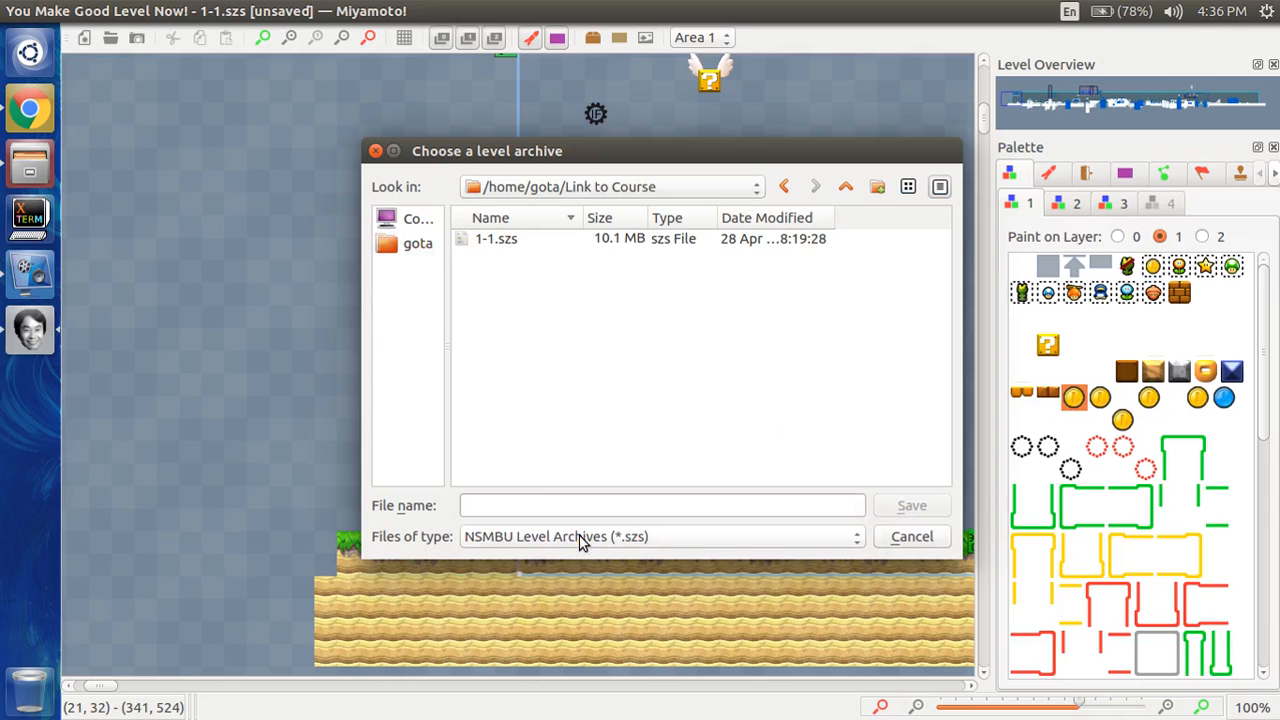
click(580, 540)
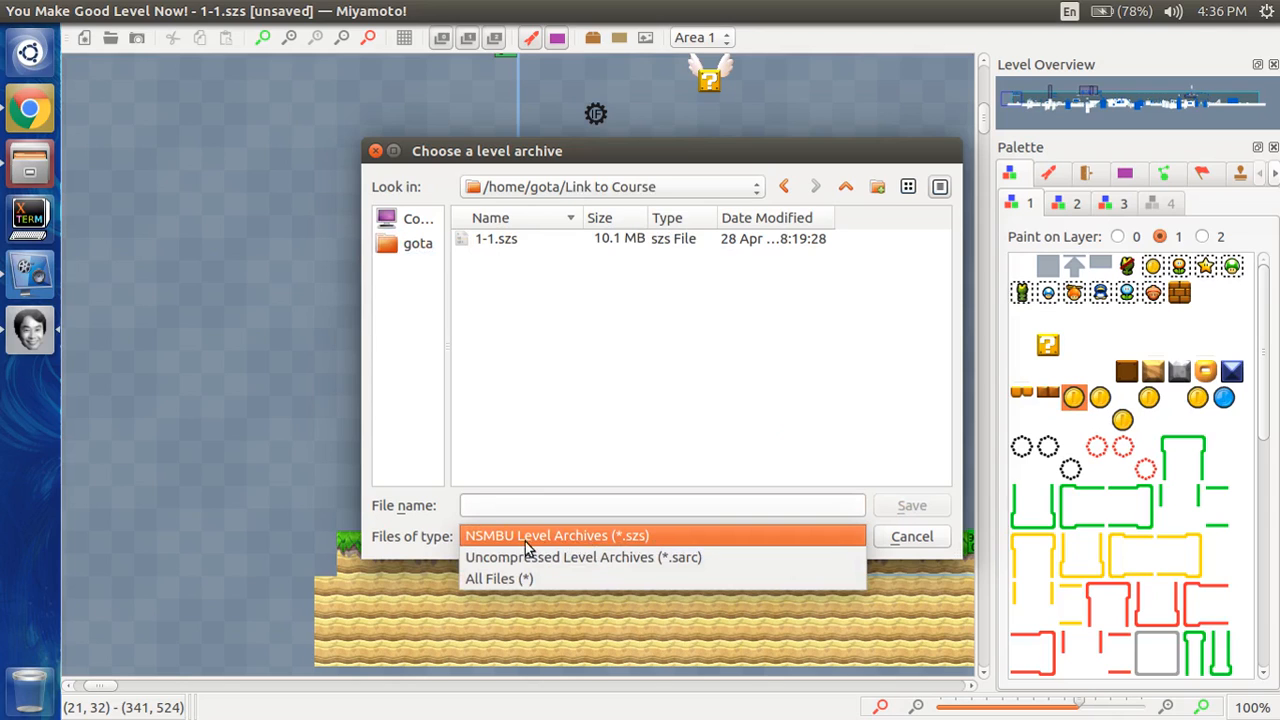
click(546, 536)
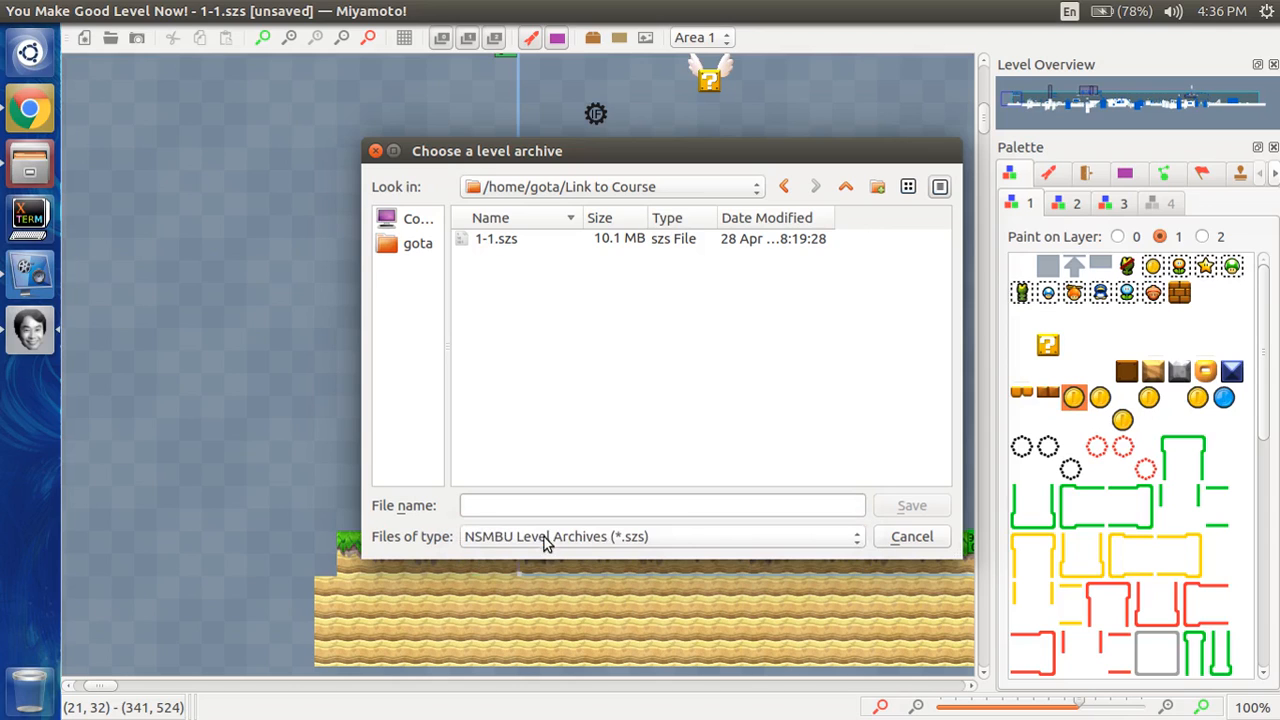
- Export the level to the current folder as hi.sarc, using the Uncompressed Level Archives (*.sarc) file type
click(541, 536)
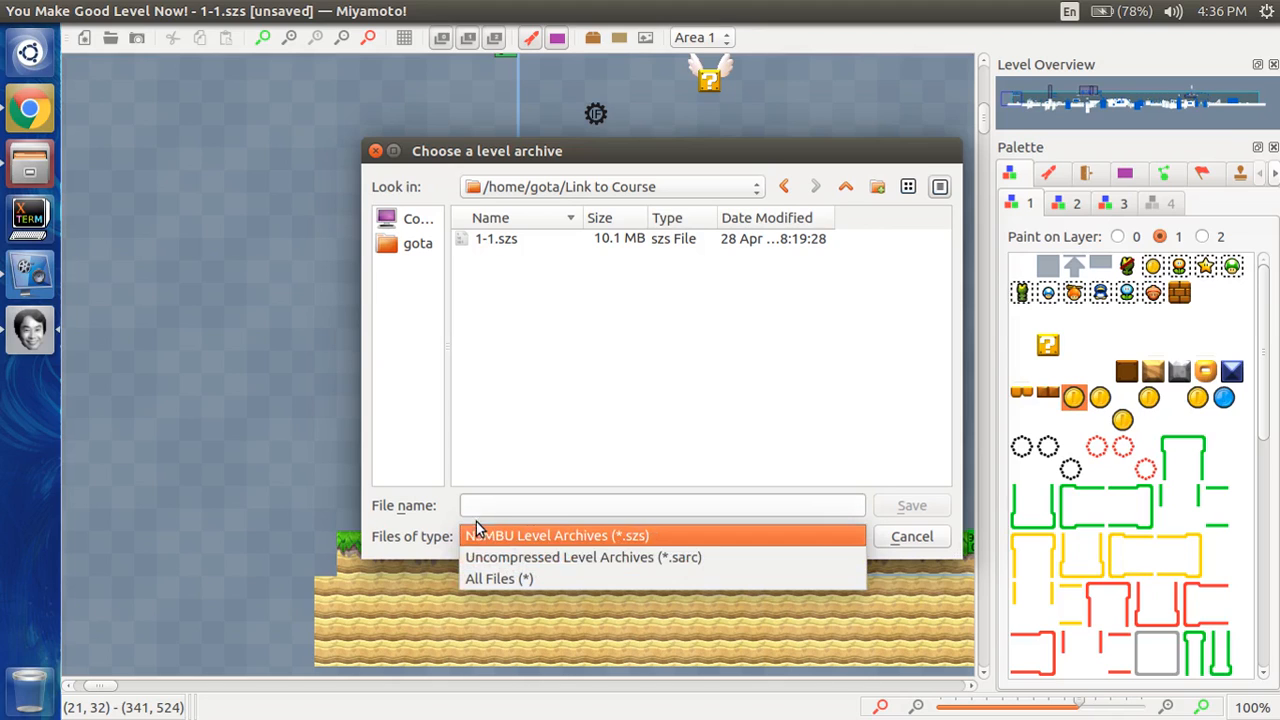
click(607, 567)
click(563, 506)
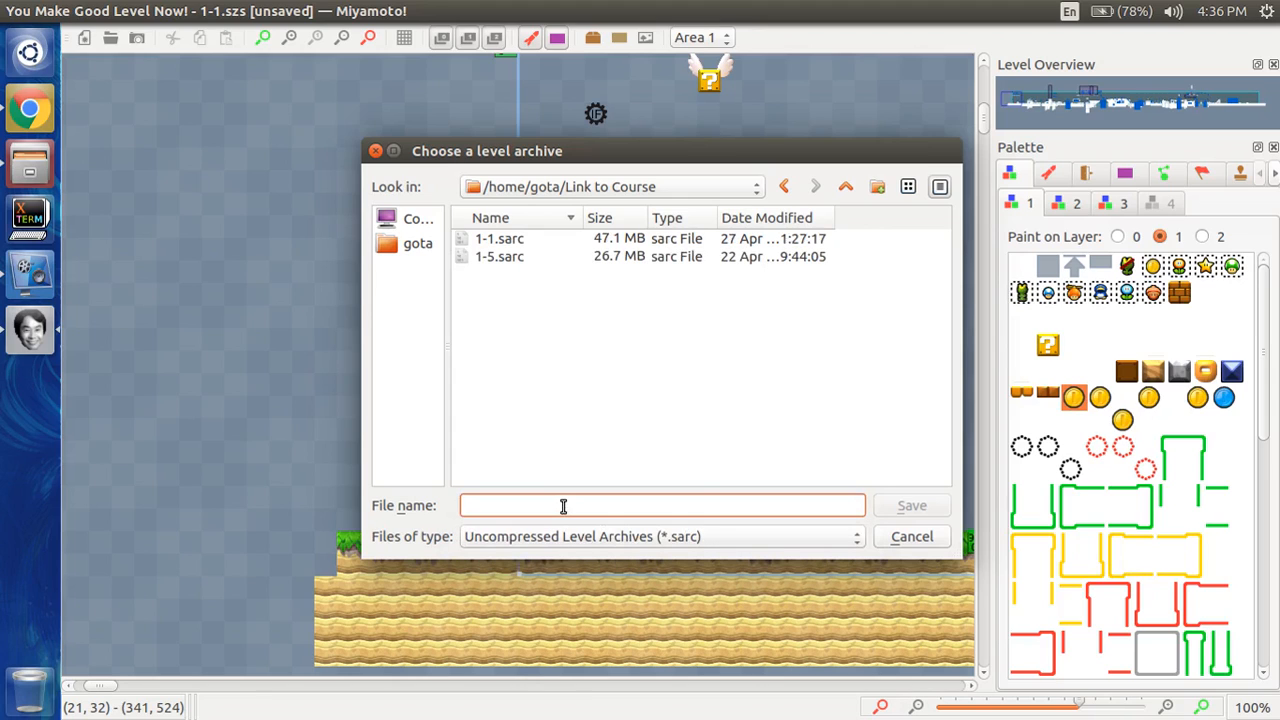
text(hi.)
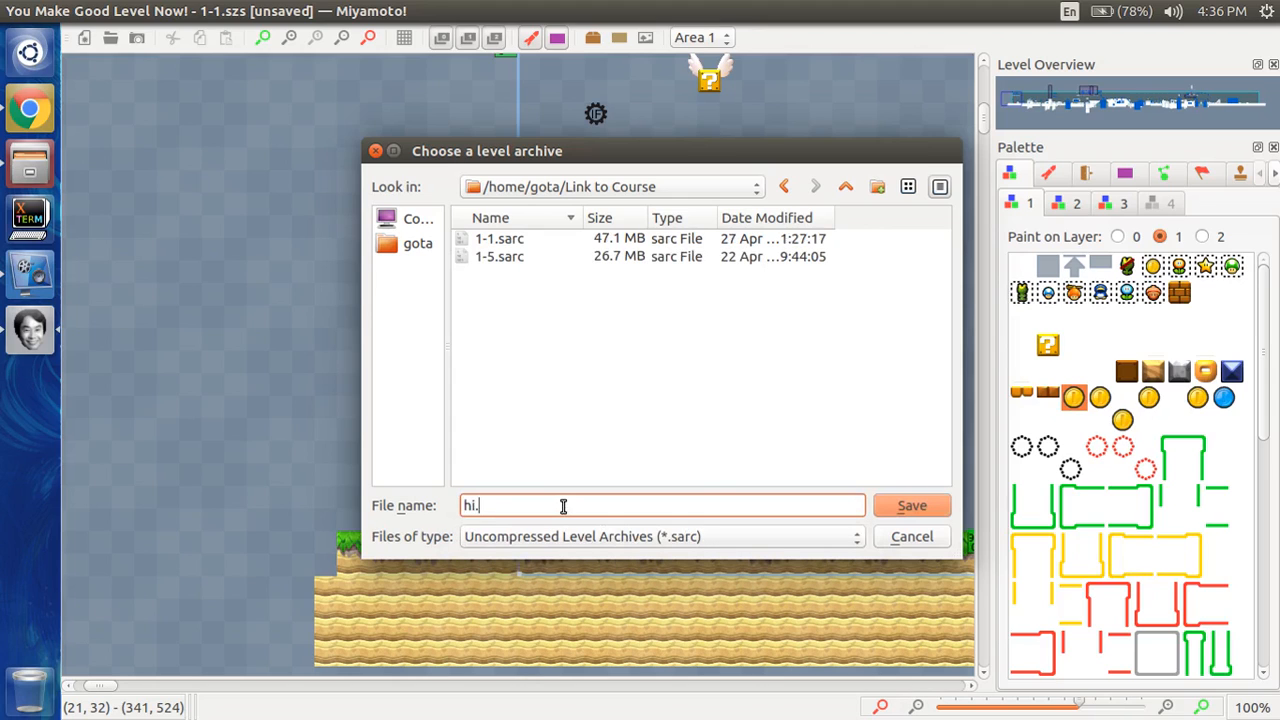
text(sarc)
click(878, 504)
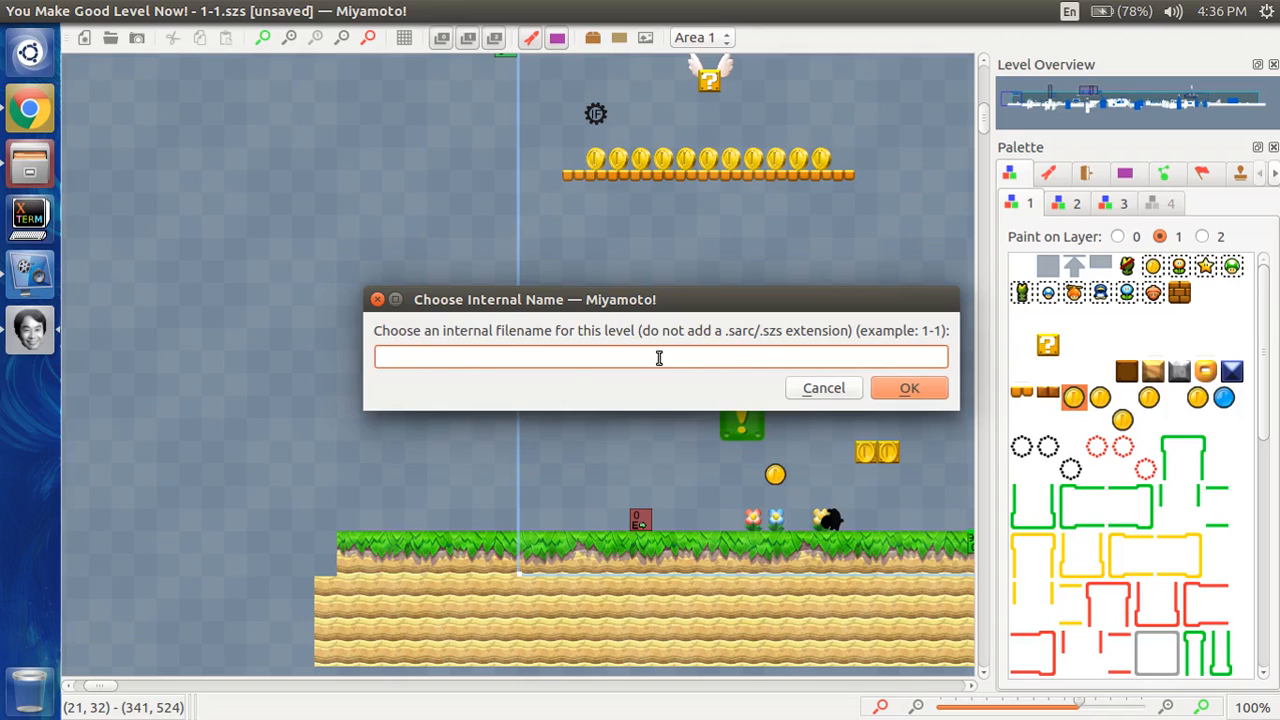
- Set the exported level's internal filename to 1-1 and confirm it
text(1-1)
drag(384, 358, 390, 362)
click(380, 357)
click(396, 362)
key(BackSpace)
text(A)
drag(401, 359, 392, 357)
key(BackSpace)
key(BackSpace)
key(BackSpace)
text(2-3)
key(BackSpace)
key(BackSpace)
key(BackSpace)
text(1-1)
click(908, 388)
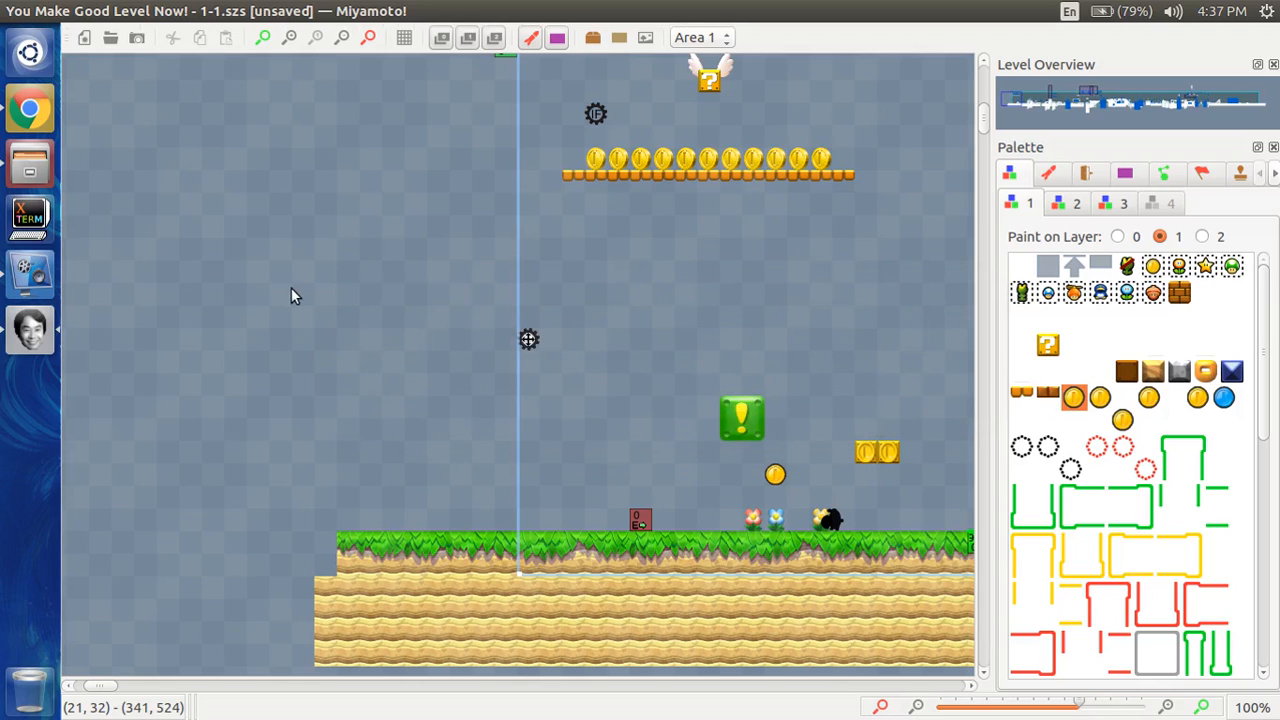
- Save the level, entering 1-1 as its internal filename
scroll(291, 287, right, 5)
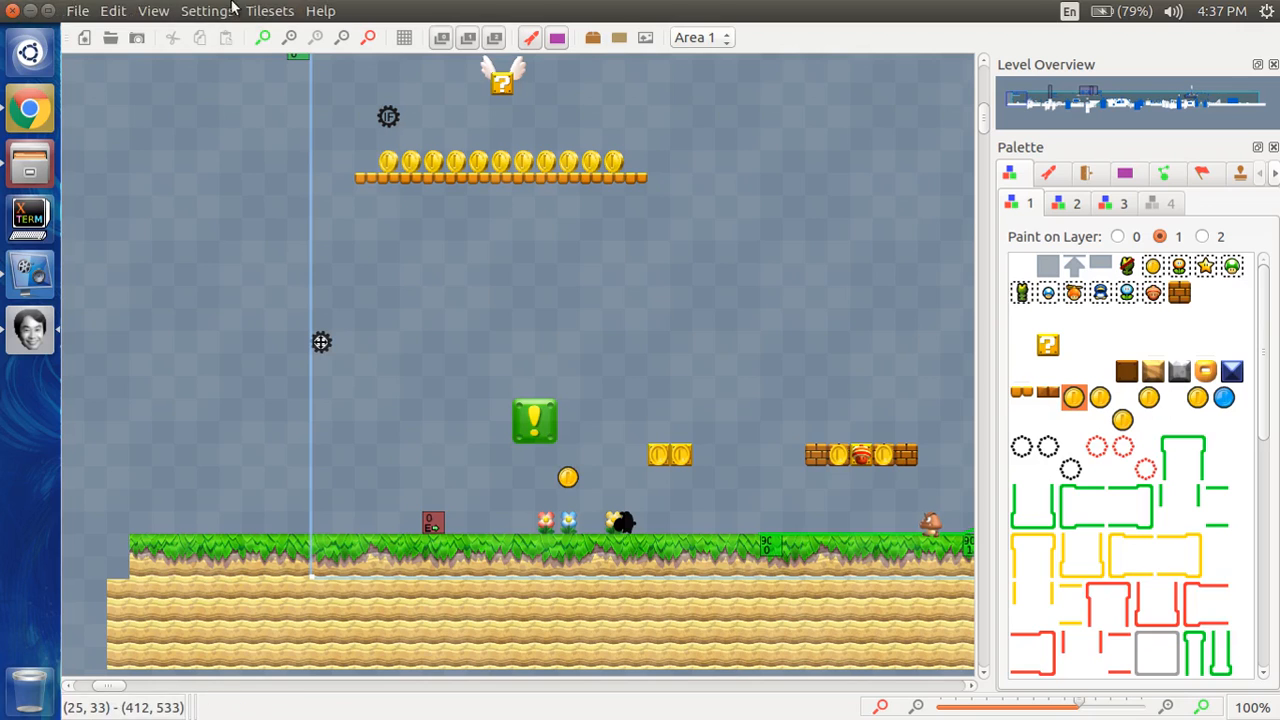
scroll(294, 390, up, 1)
click(77, 10)
click(125, 106)
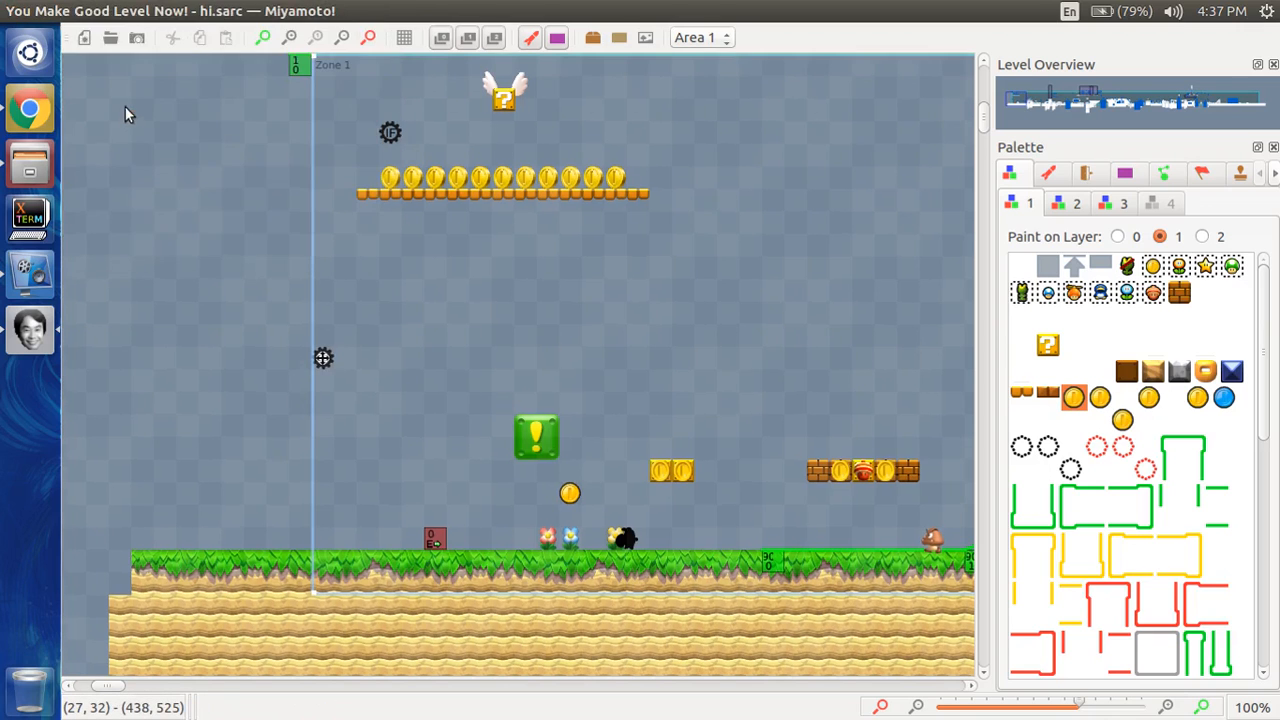
text(1-1)
click(897, 389)
scroll(760, 395, right, 1)
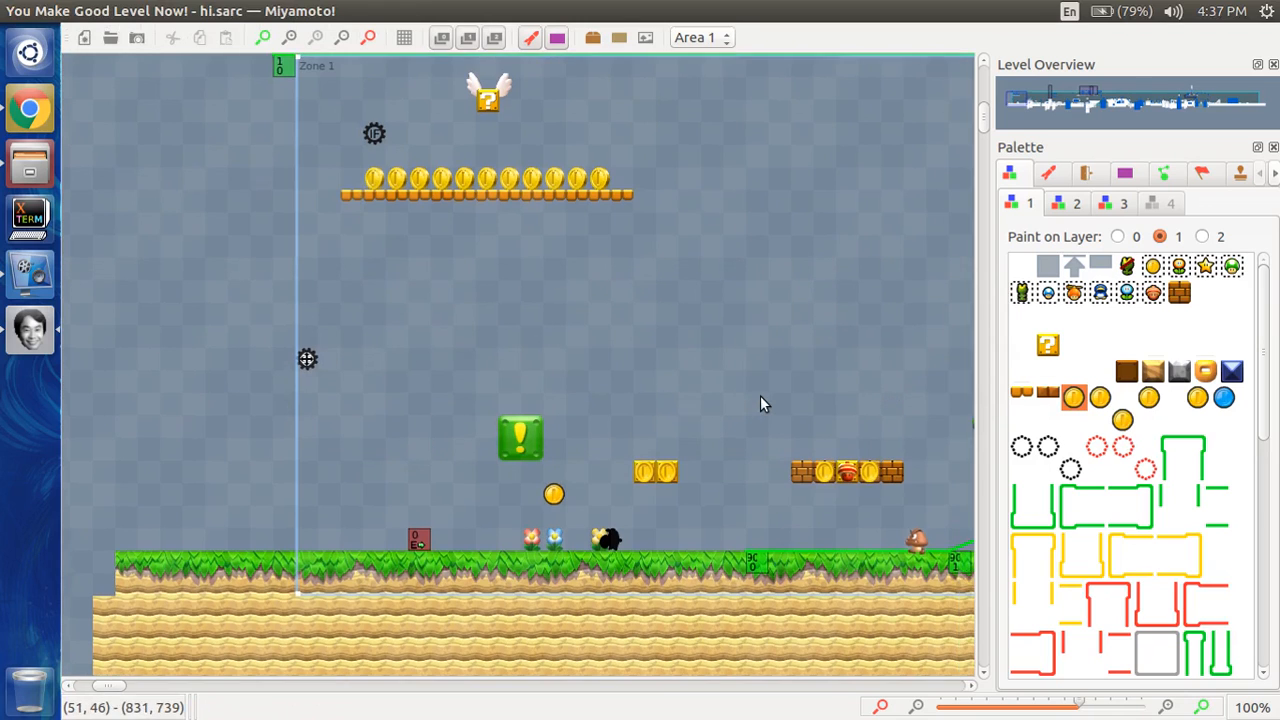
scroll(760, 395, left, 3)
scroll(760, 395, up, 1)
scroll(760, 395, right, 1)
scroll(760, 395, down, 1)
scroll(760, 397, right, 2)
scroll(760, 397, down, 2)
scroll(760, 397, up, 1)
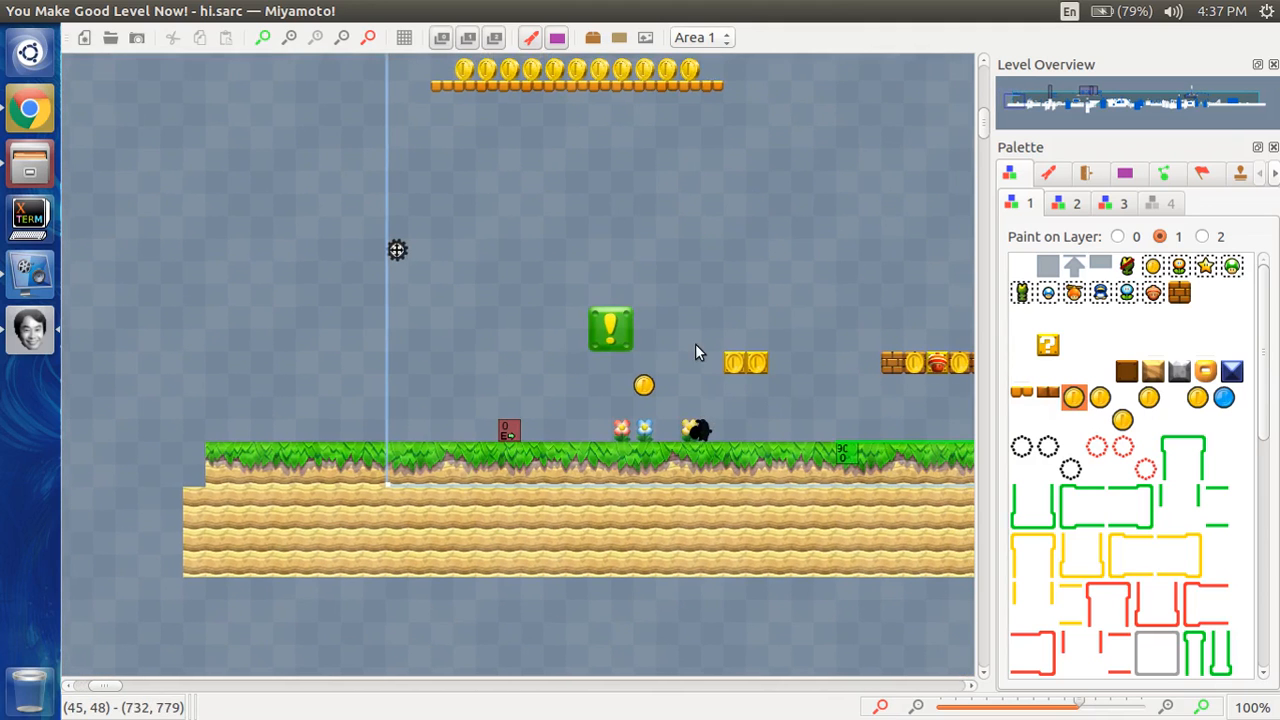
- Start another export of the level, try 1-1 as the file name, and cancel the export
mouse_move(223, 4)
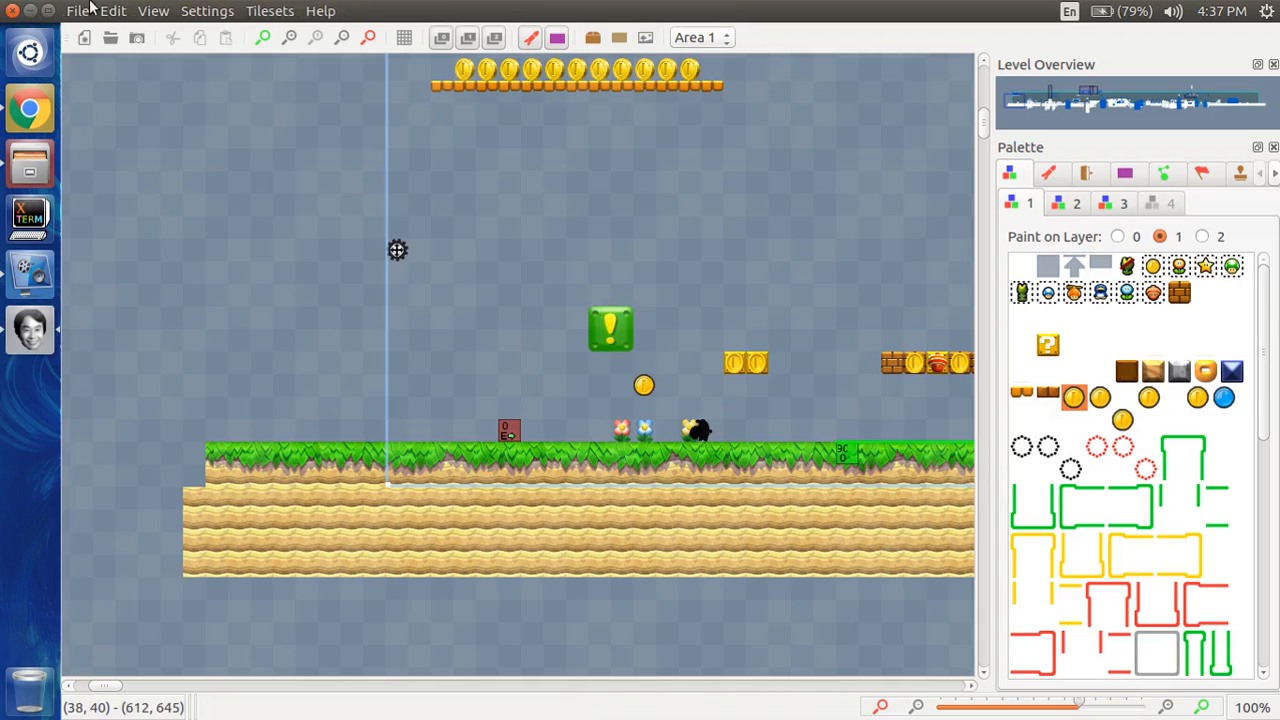
click(85, 10)
click(139, 106)
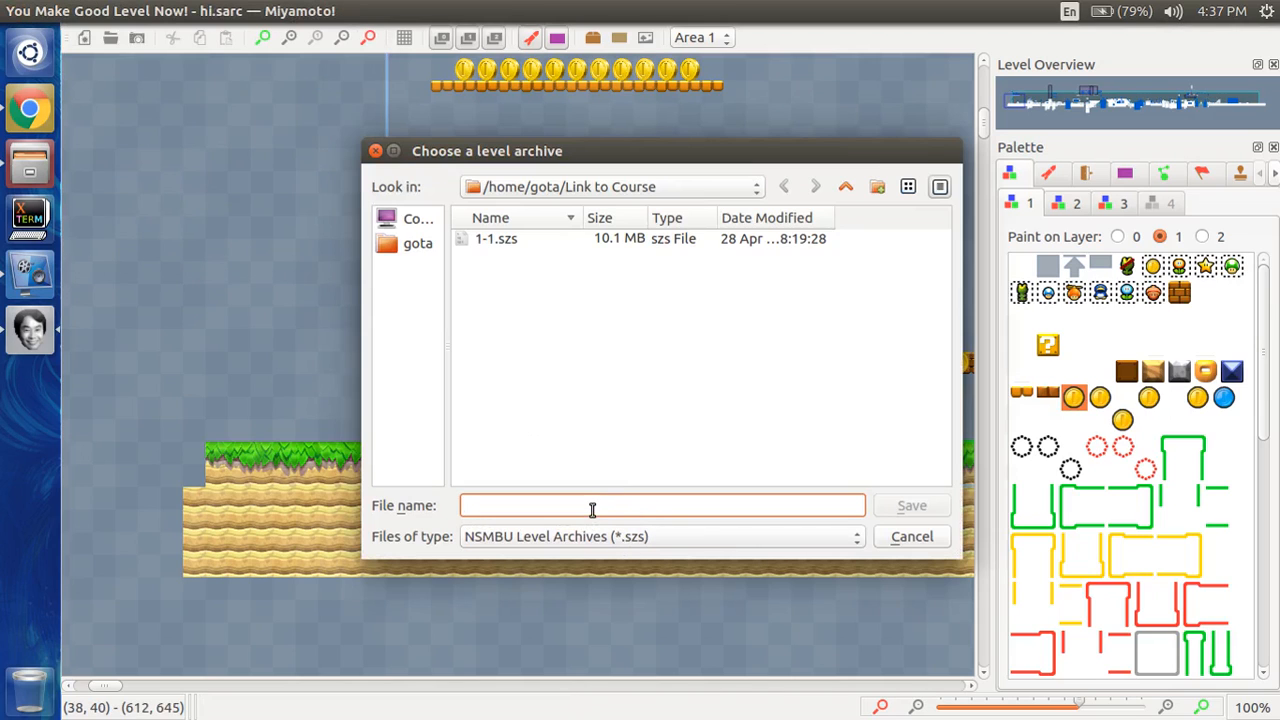
text(1-1)
key(BackSpace)
key(BackSpace)
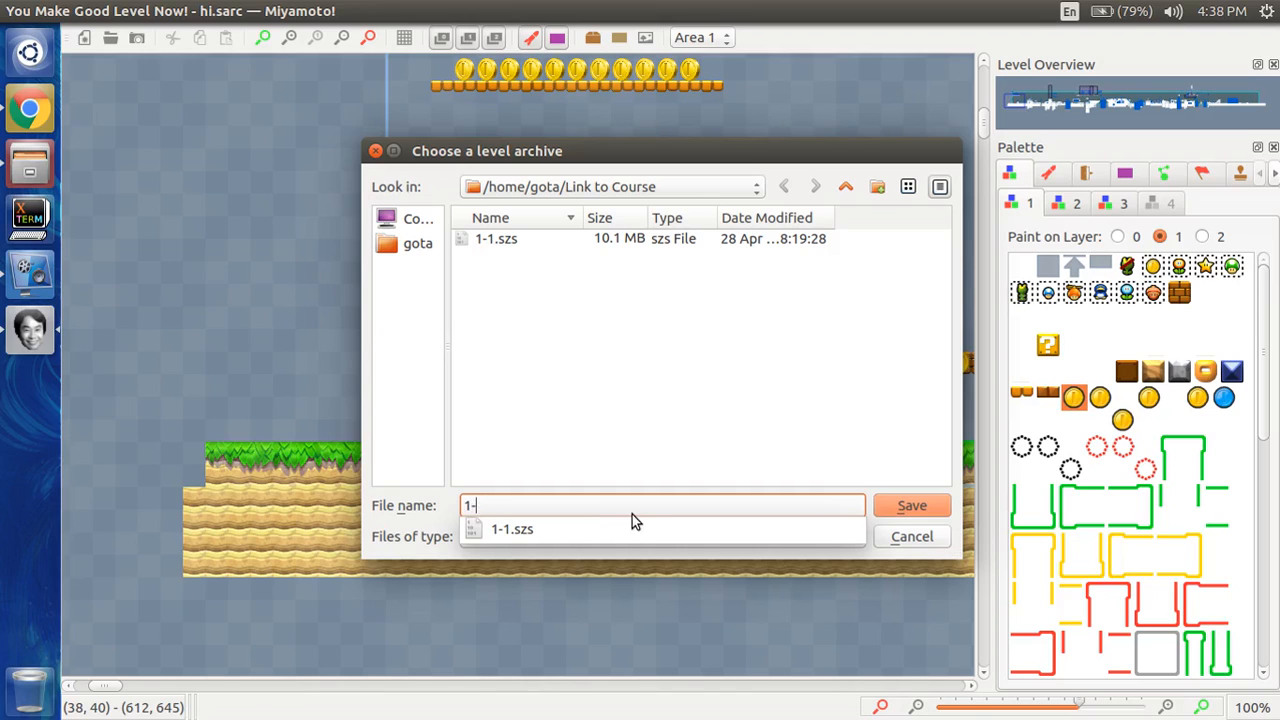
text(0)
key(BackSpace)
text(-1.sz)
key(BackSpace)
key(BackSpace)
key(BackSpace)
key(BackSpace)
key(BackSpace)
key(BackSpace)
click(911, 540)
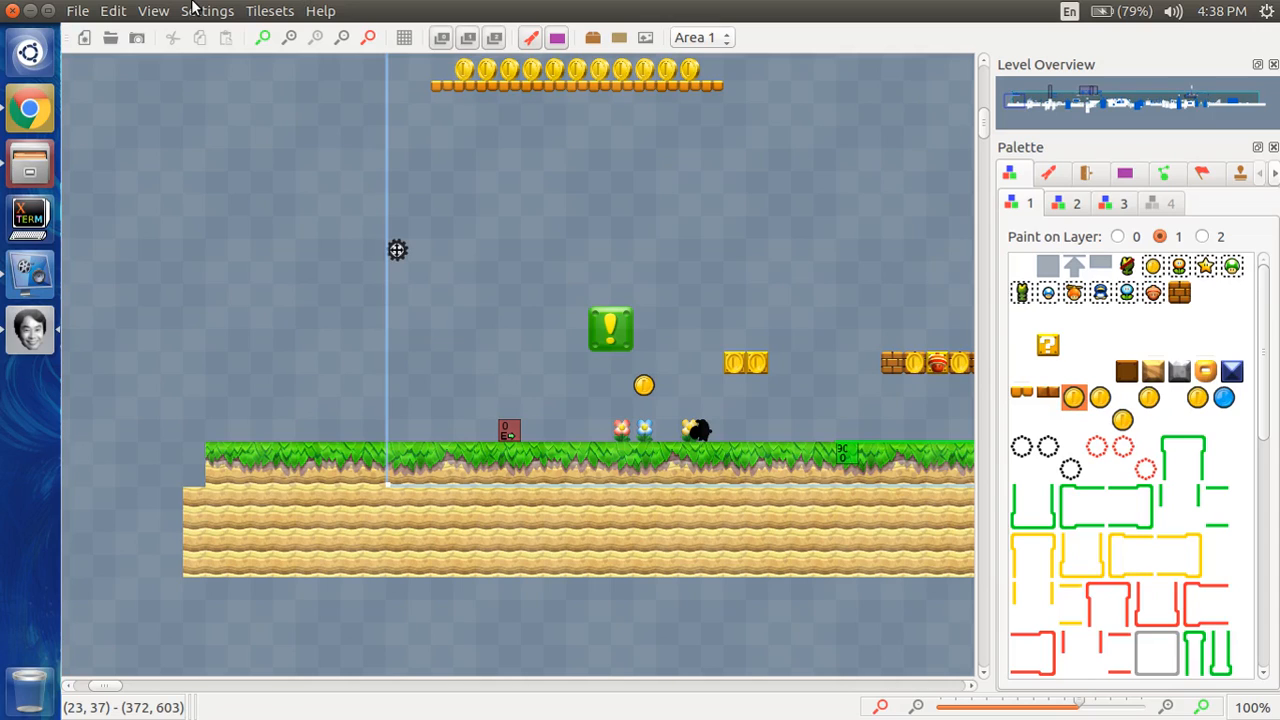
click(80, 9)
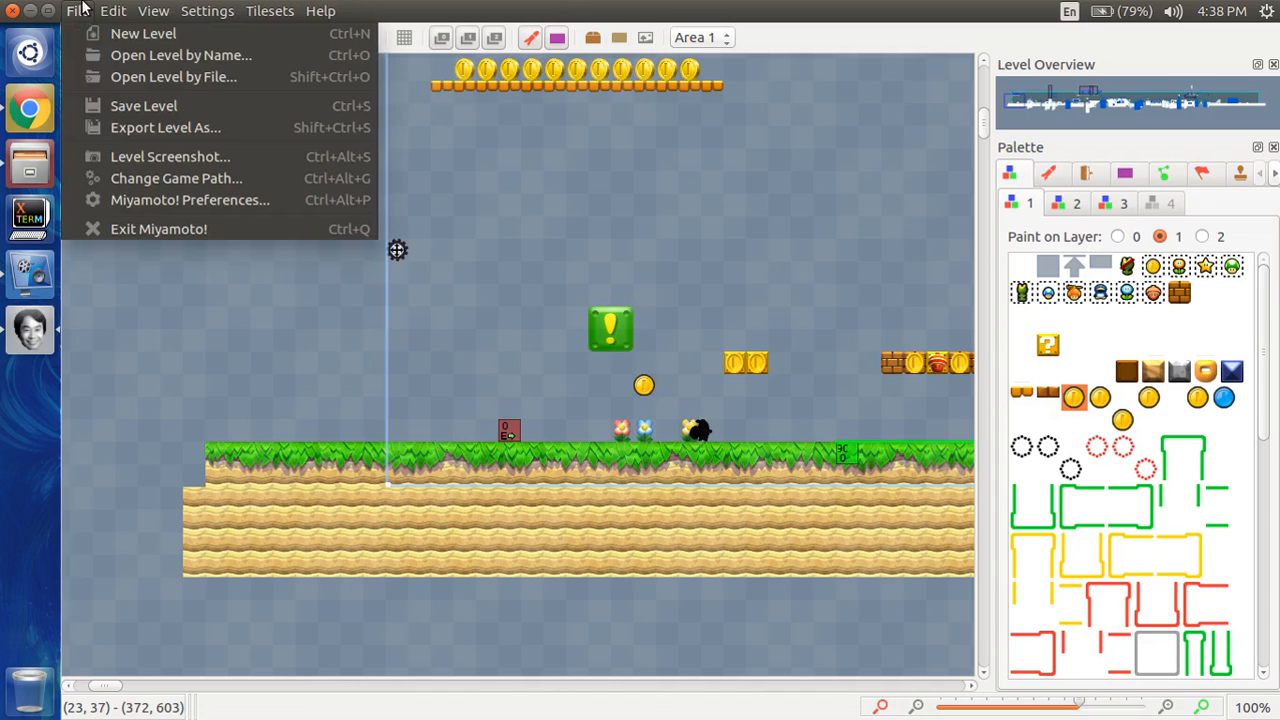
click(80, 9)
scroll(130, 188, up, 3)
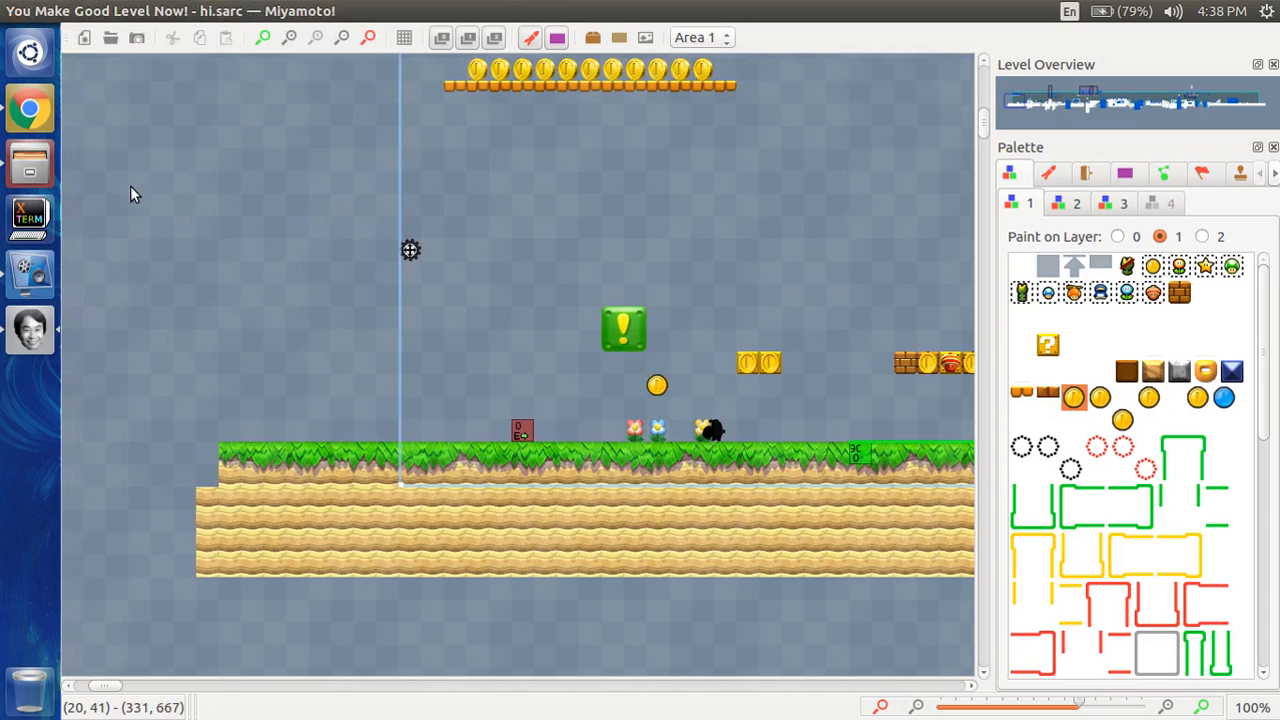
scroll(130, 186, right, 4)
scroll(130, 186, down, 1)
scroll(130, 186, up, 2)
scroll(130, 185, left, 1)
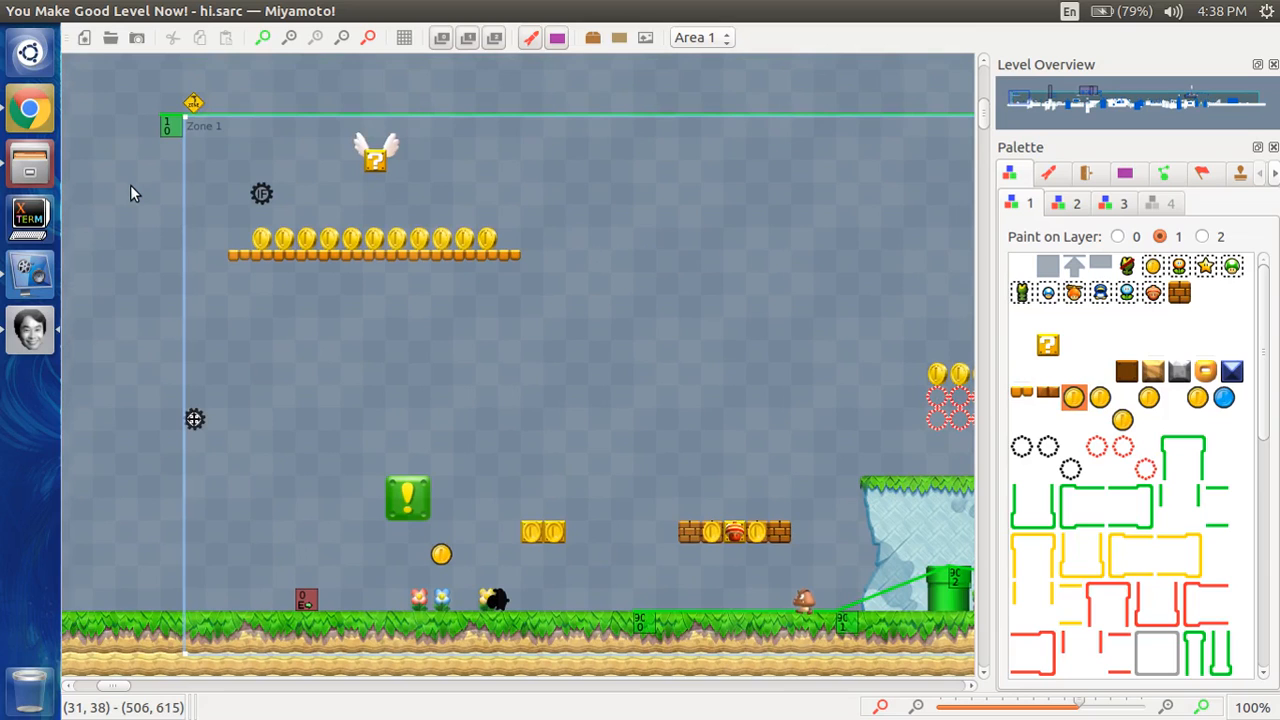
scroll(130, 185, down, 1)
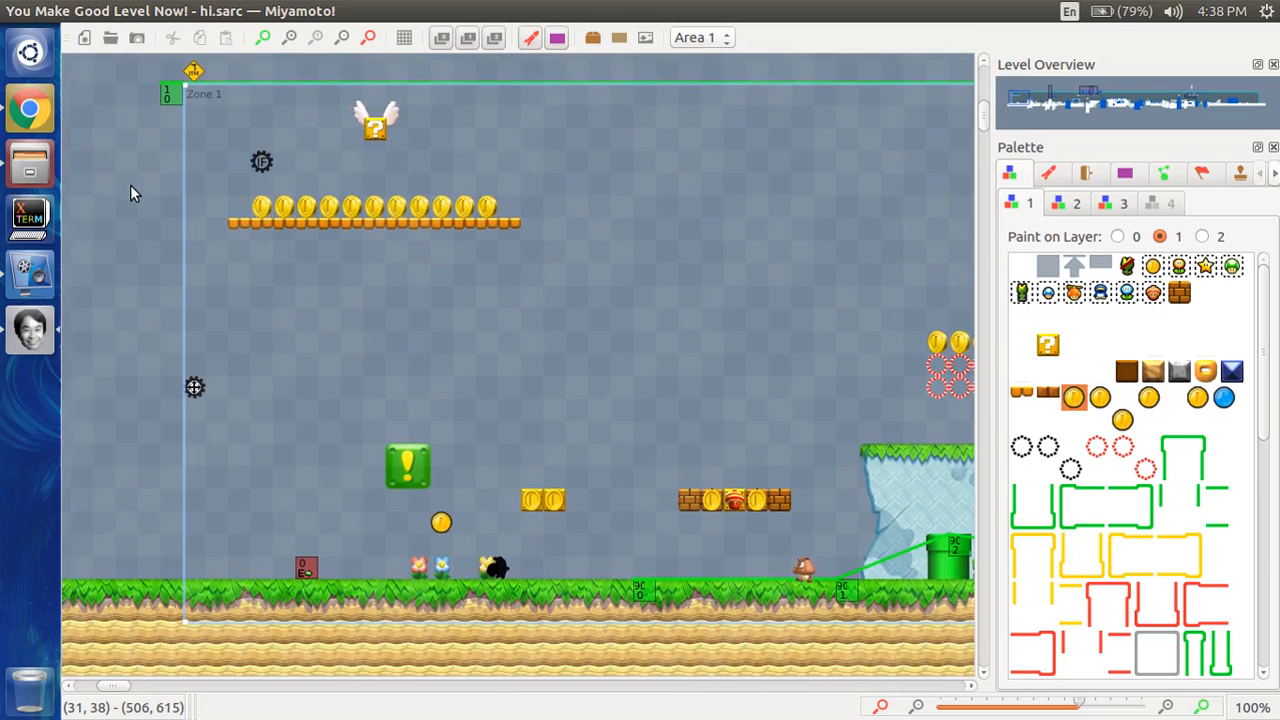